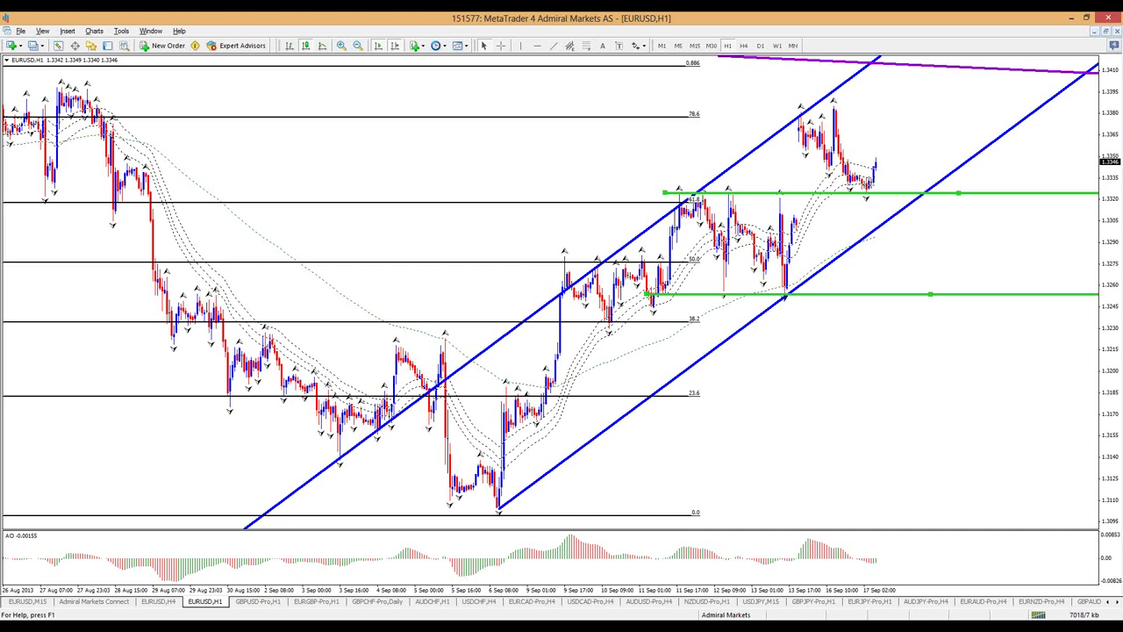
Switch to the browser's Forex Calendar page and review the economic events listed for Tuesday, September 17.
key(alt+Tab)
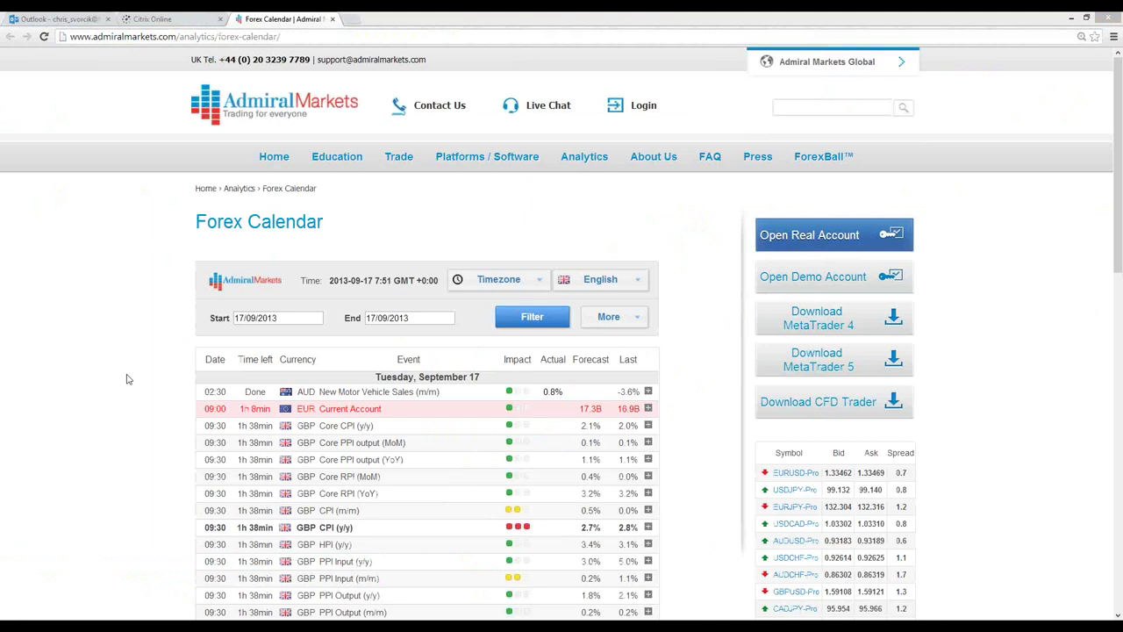
scroll(127, 379, down, 3)
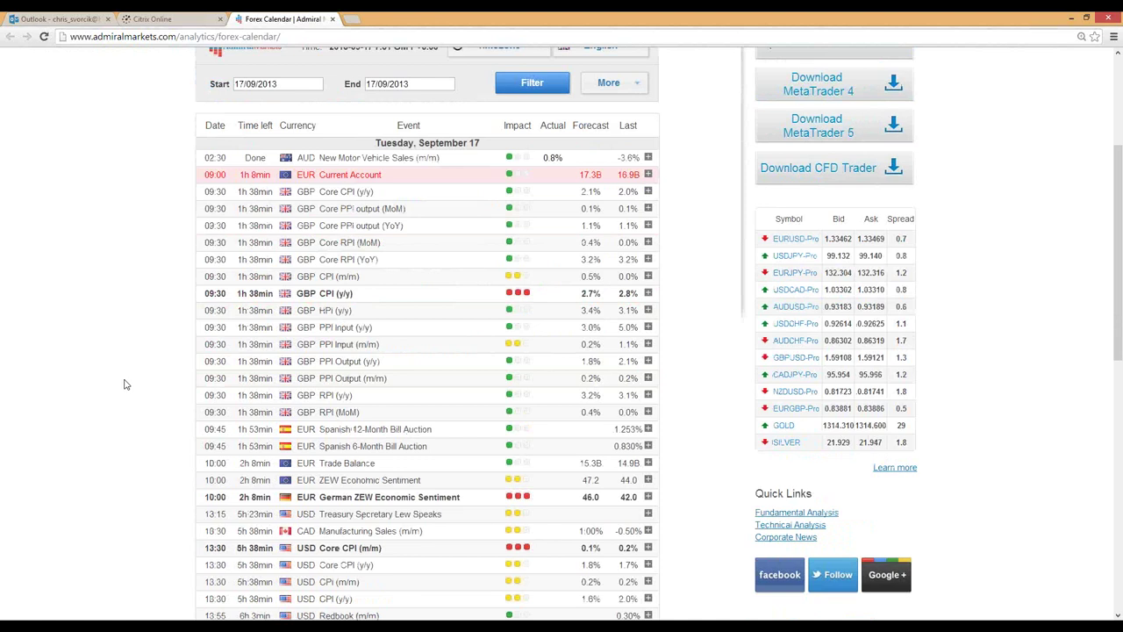
scroll(123, 387, down, 2)
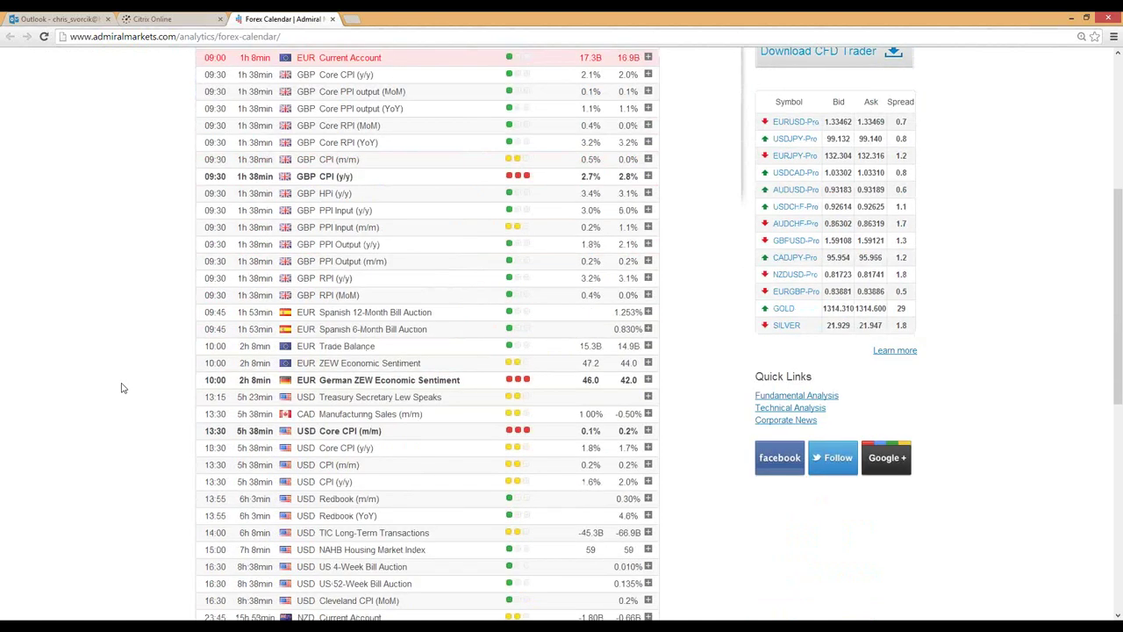
scroll(123, 388, down, 1)
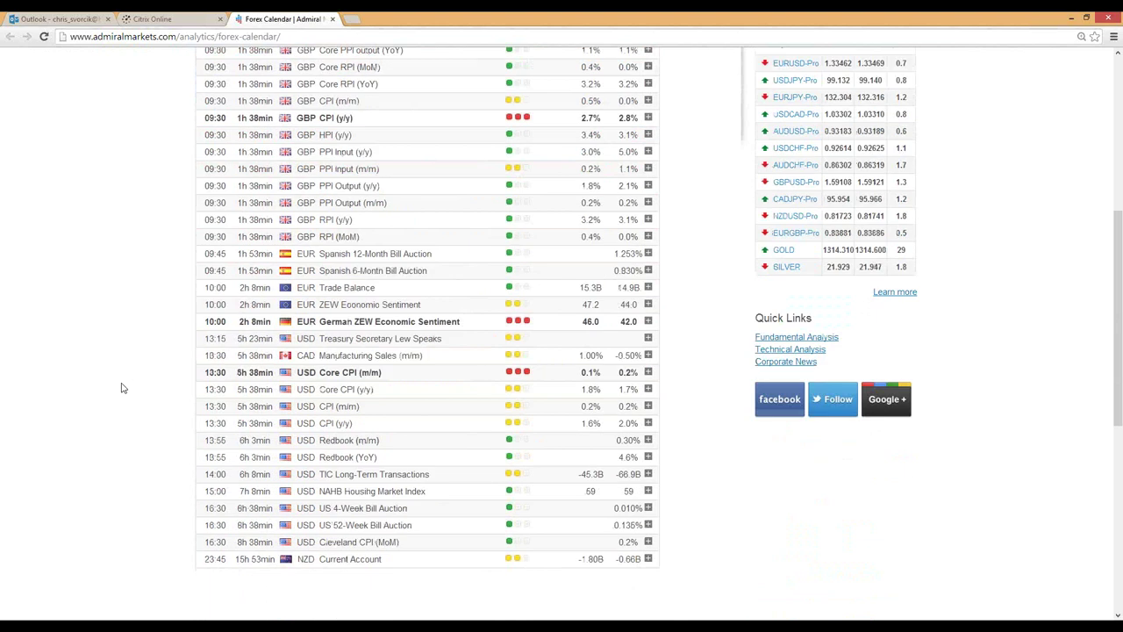
scroll(123, 388, up, 4)
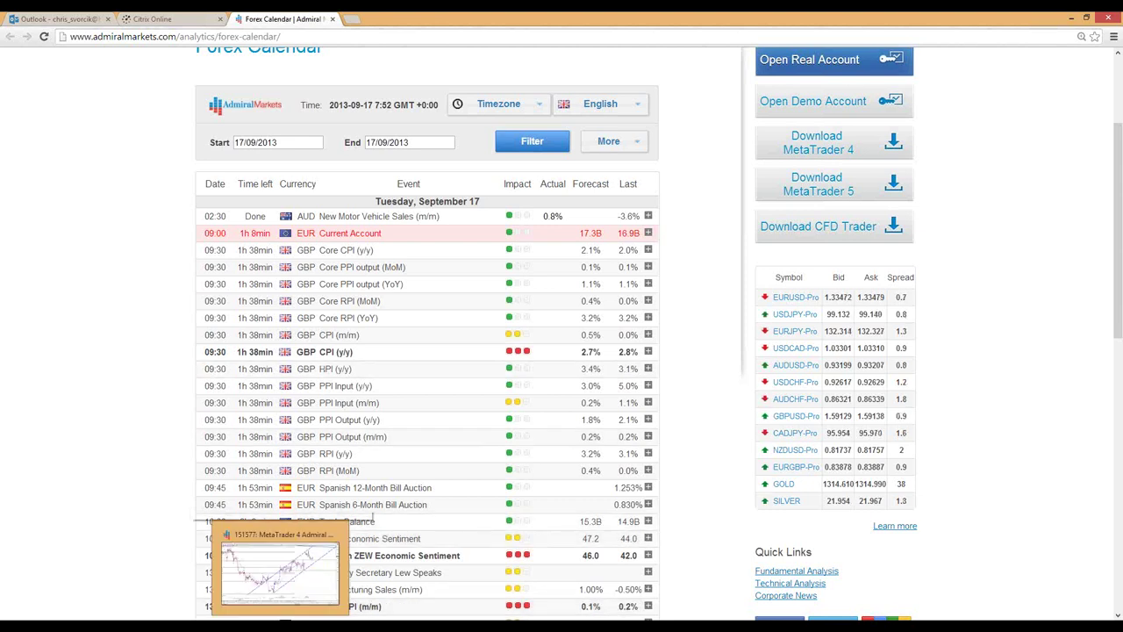
Return to MetaTrader 4, inspect the hourly EURUSD chart with the crosshair, and change its timeframe to H4.
click(276, 535)
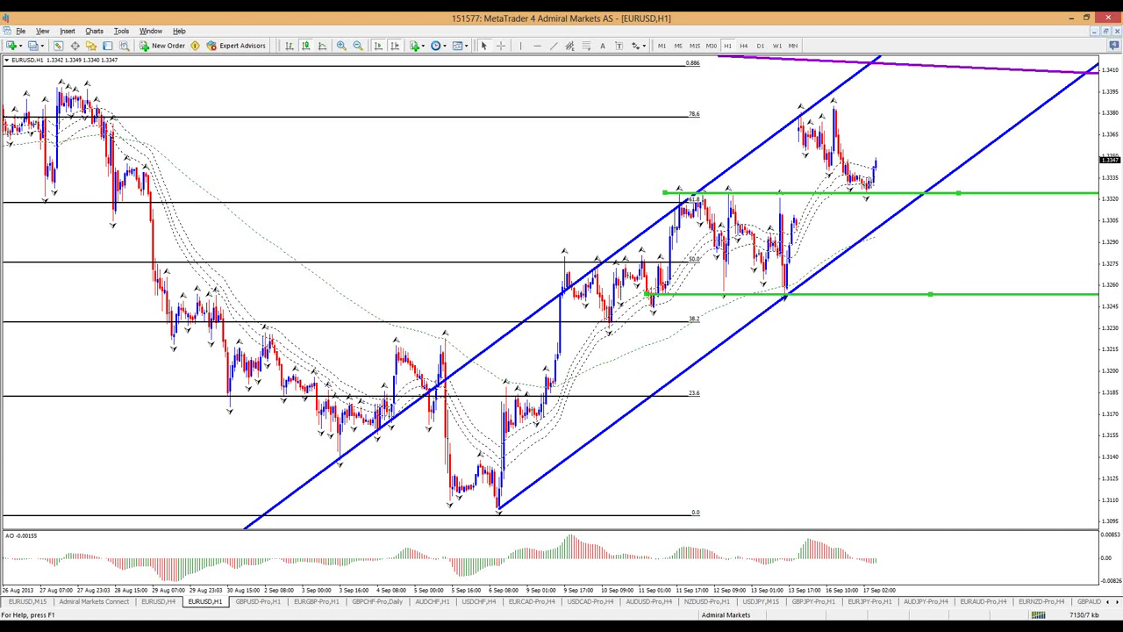
click(500, 46)
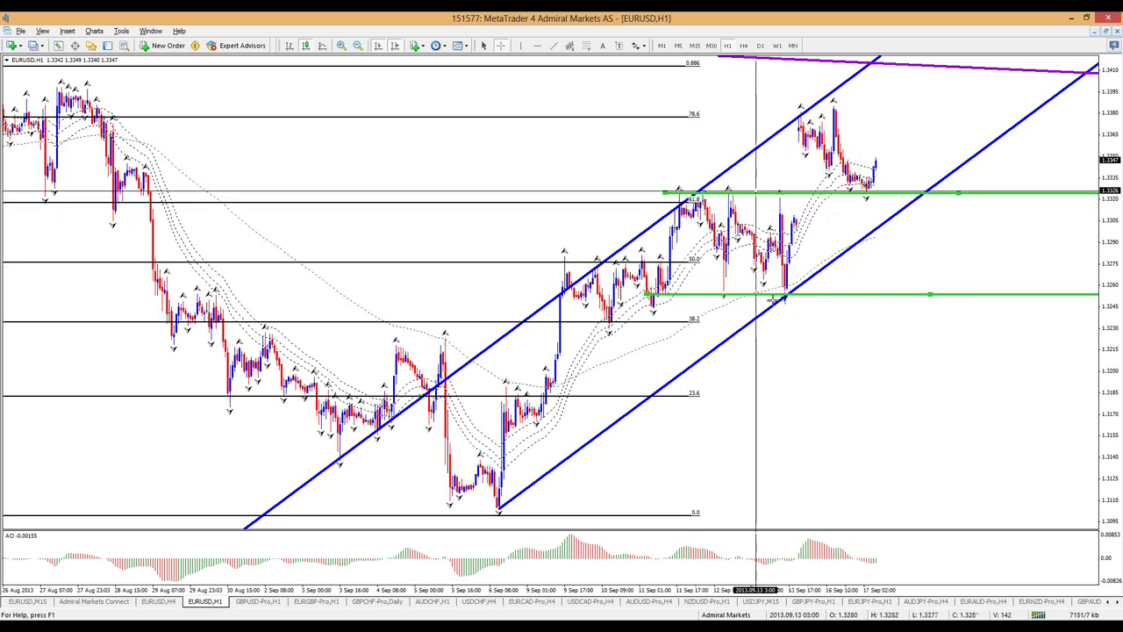
click(744, 47)
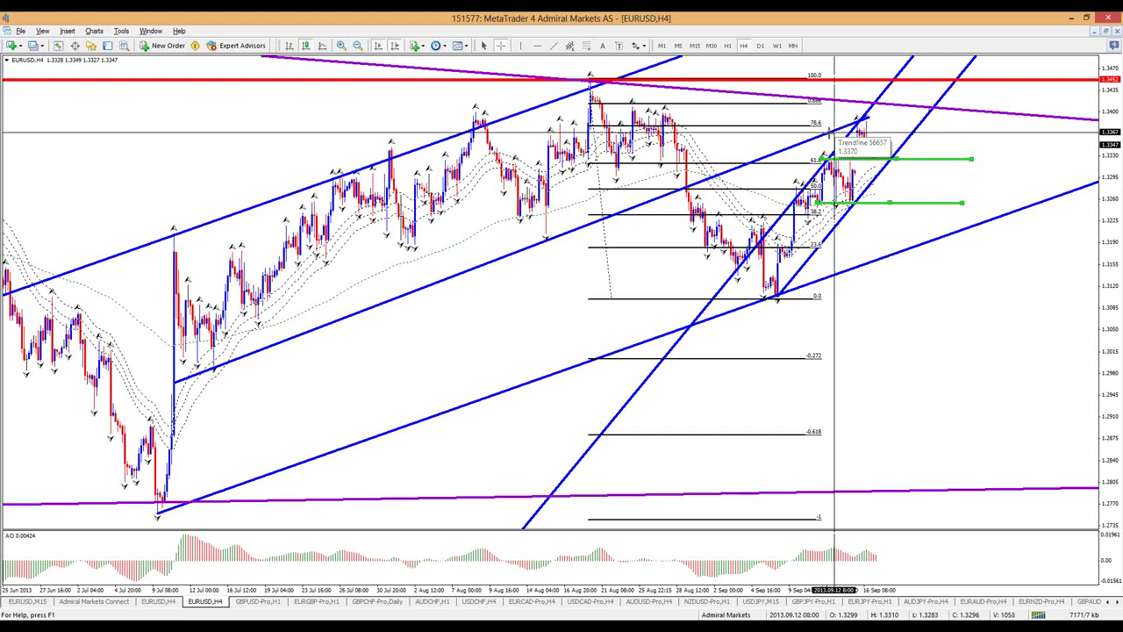
Show the EURUSD chart on the weekly timeframe, enlarged on the most recent candles around the purple triangle.
click(775, 46)
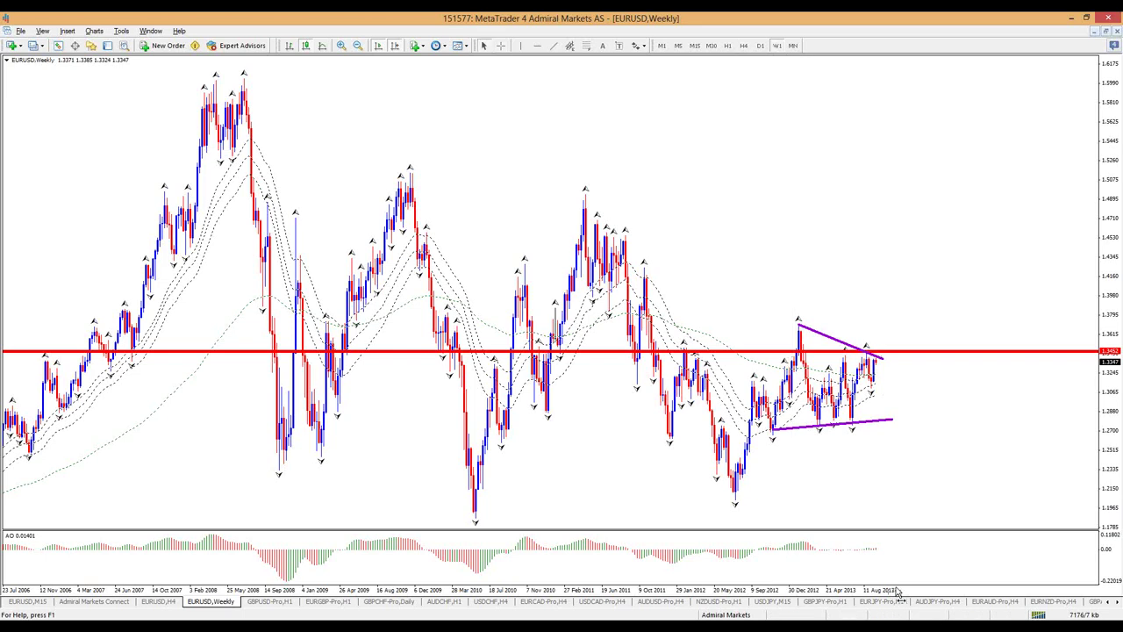
key(plus)
scroll(895, 477, down, 10)
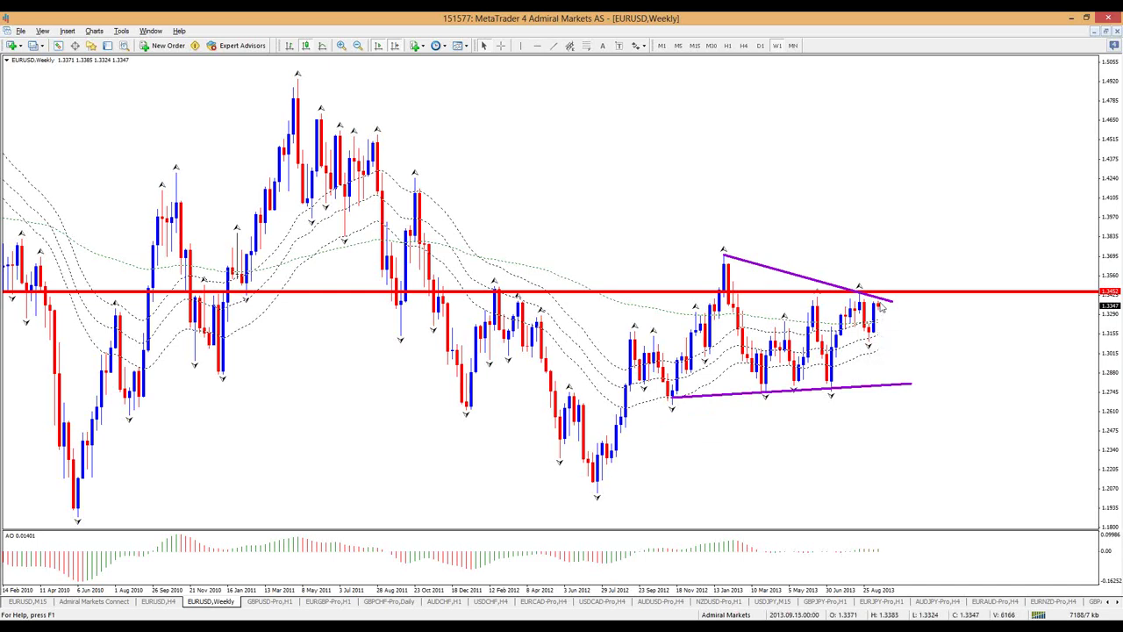
On the daily EURUSD chart, trace the August–September fall and rebound in green, circle the latest candles, and erase the drawing.
click(760, 45)
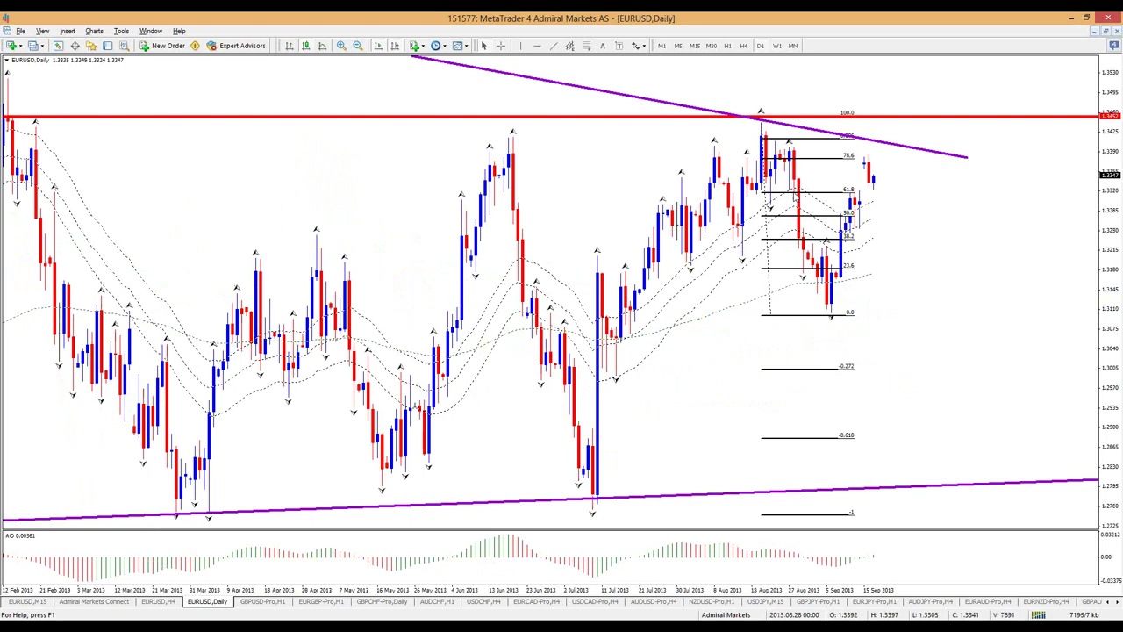
mouse_move(766, 130)
mouse_down()
mouse_move(799, 165)
mouse_move(812, 254)
mouse_move(840, 318)
mouse_move(854, 203)
mouse_move(880, 174)
mouse_move(863, 172)
mouse_move(904, 172)
mouse_up()
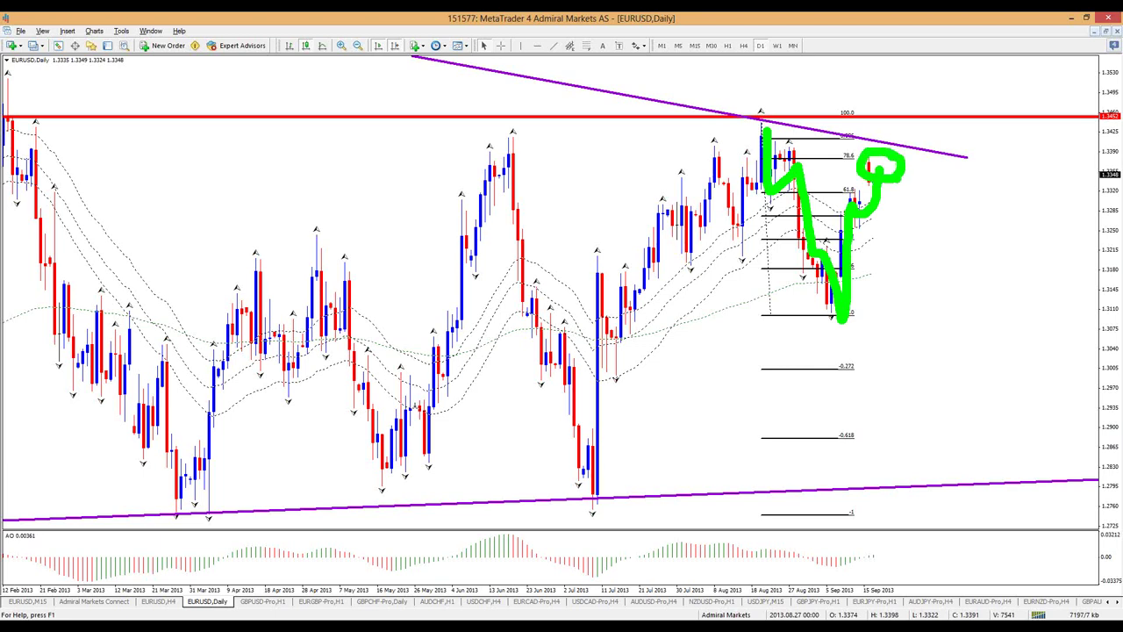
key(e)
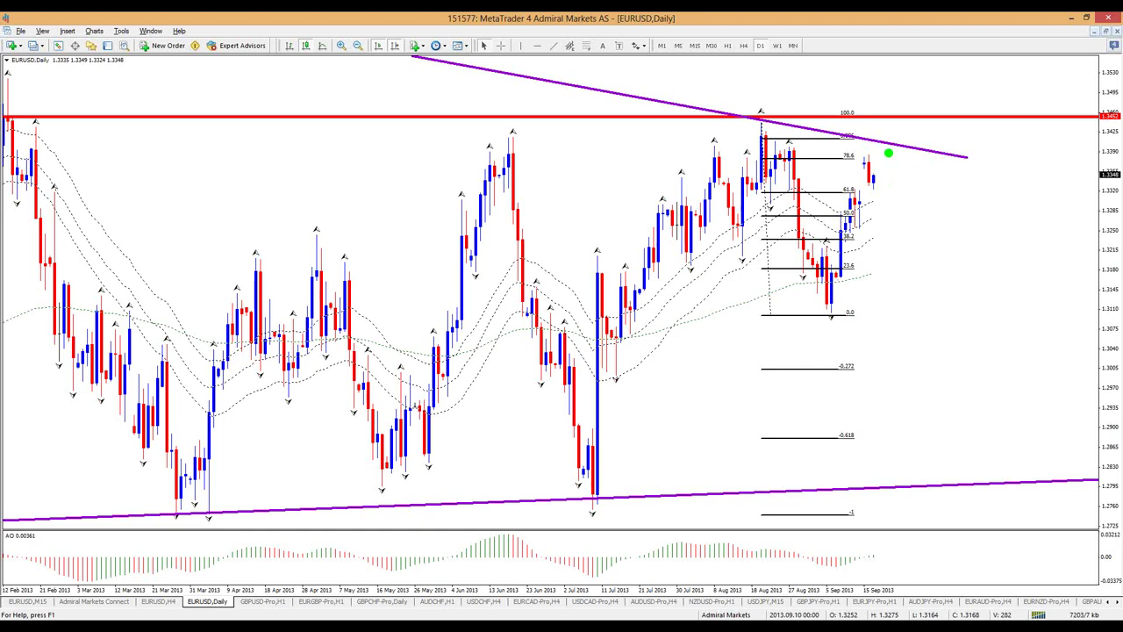
Mark the resistance near the 100.0 level, erase it, sketch a green zigzag arrow rising through the purple and red lines, and clear it.
mouse_move(754, 115)
mouse_down()
mouse_move(731, 115)
mouse_move(923, 115)
mouse_move(939, 138)
mouse_move(851, 141)
mouse_up()
key(e)
mouse_move(878, 170)
mouse_down()
mouse_move(884, 92)
mouse_move(911, 132)
mouse_move(944, 103)
mouse_move(967, 60)
mouse_move(976, 91)
mouse_up()
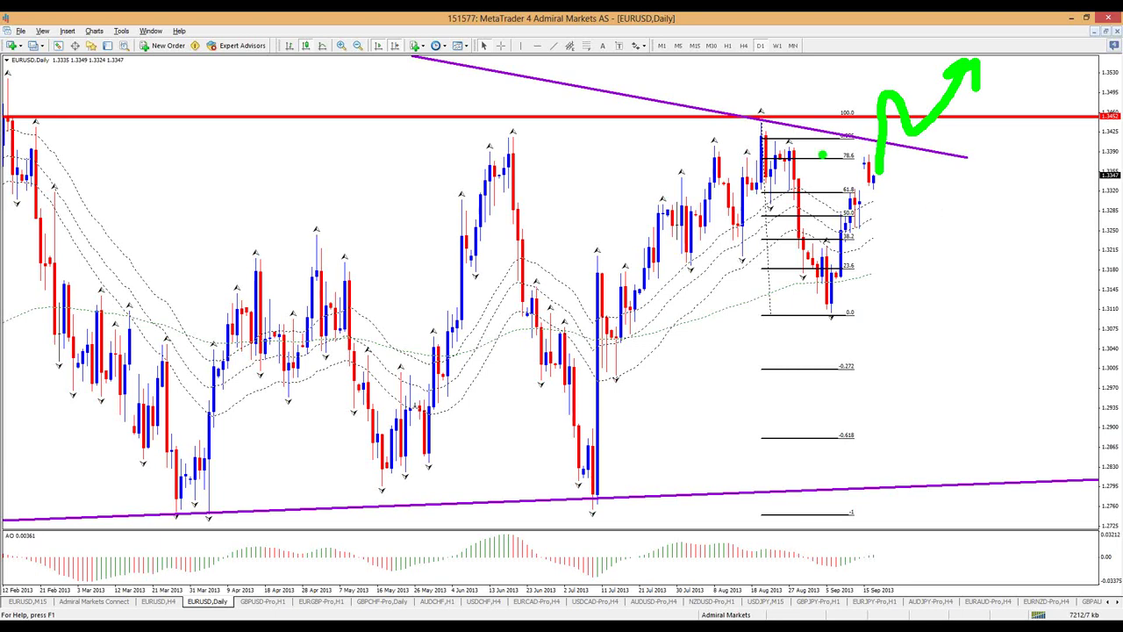
key(Escape)
On the weekly chart, draw a green line from the early-2013 high and a longer arrow from the late-2011 high, and clear both.
click(776, 45)
key(ctrl+2)
drag(701, 259, 909, 254)
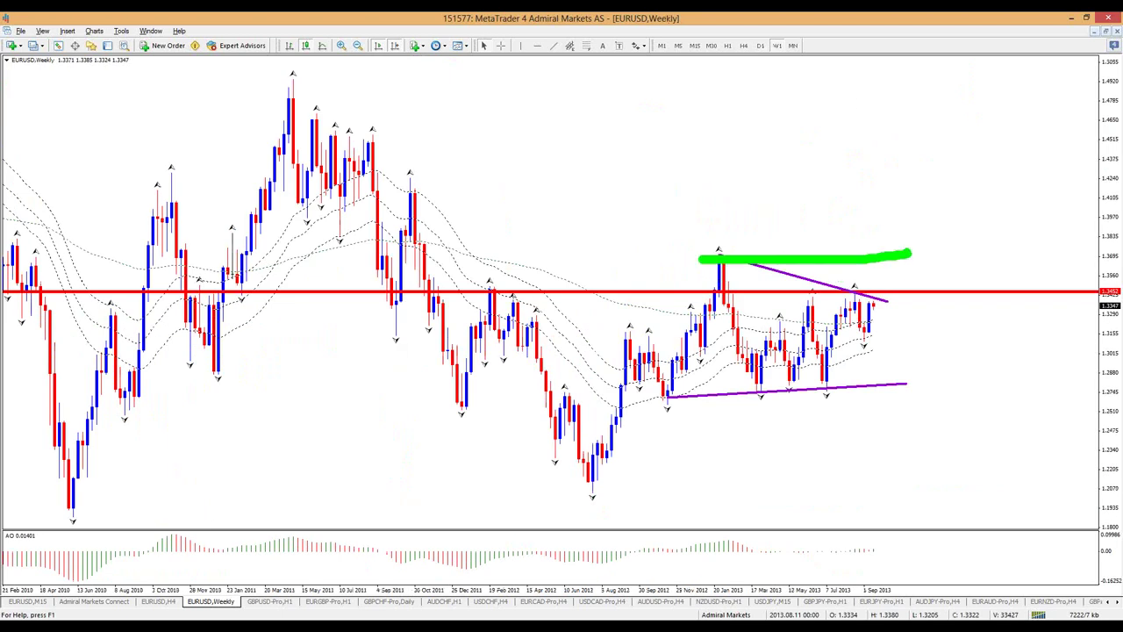
drag(416, 193, 987, 198)
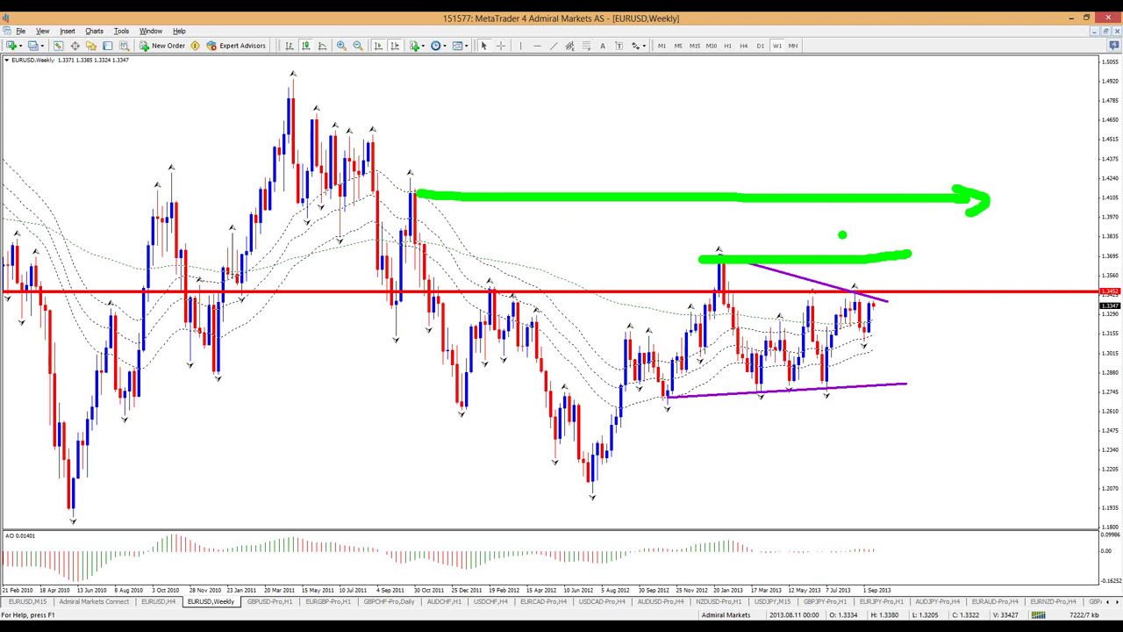
key(Escape)
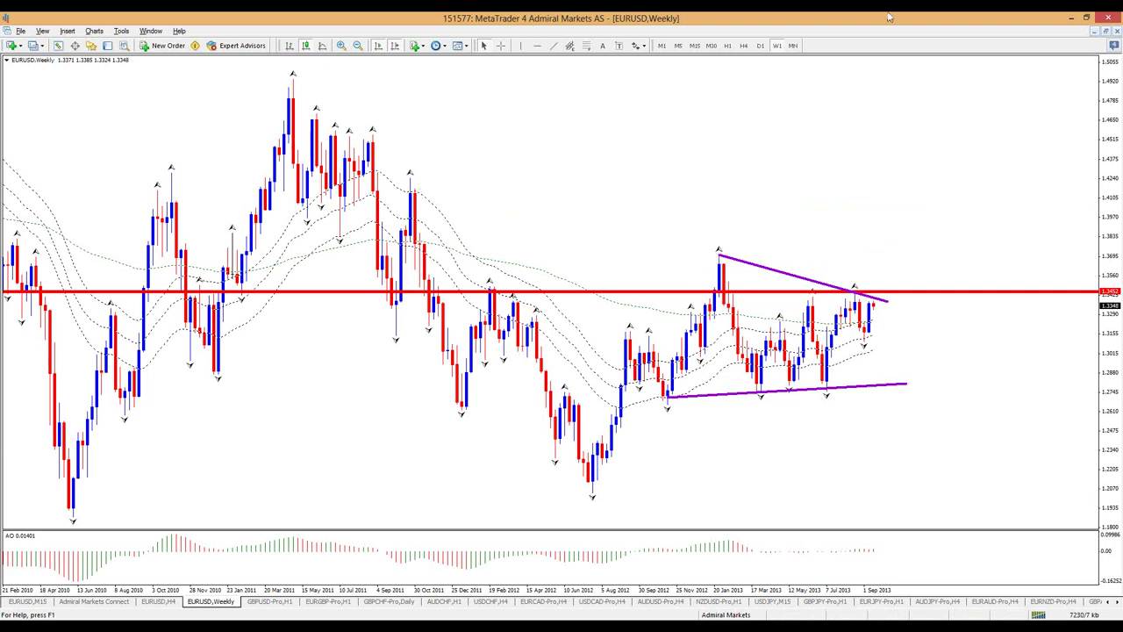
On the daily chart, circle the zone between the 78.6 and 0.886 Fibonacci levels in green and clear the marking.
click(760, 45)
mouse_move(873, 136)
mouse_down()
mouse_move(833, 136)
mouse_move(851, 166)
mouse_move(877, 161)
mouse_move(877, 133)
mouse_up()
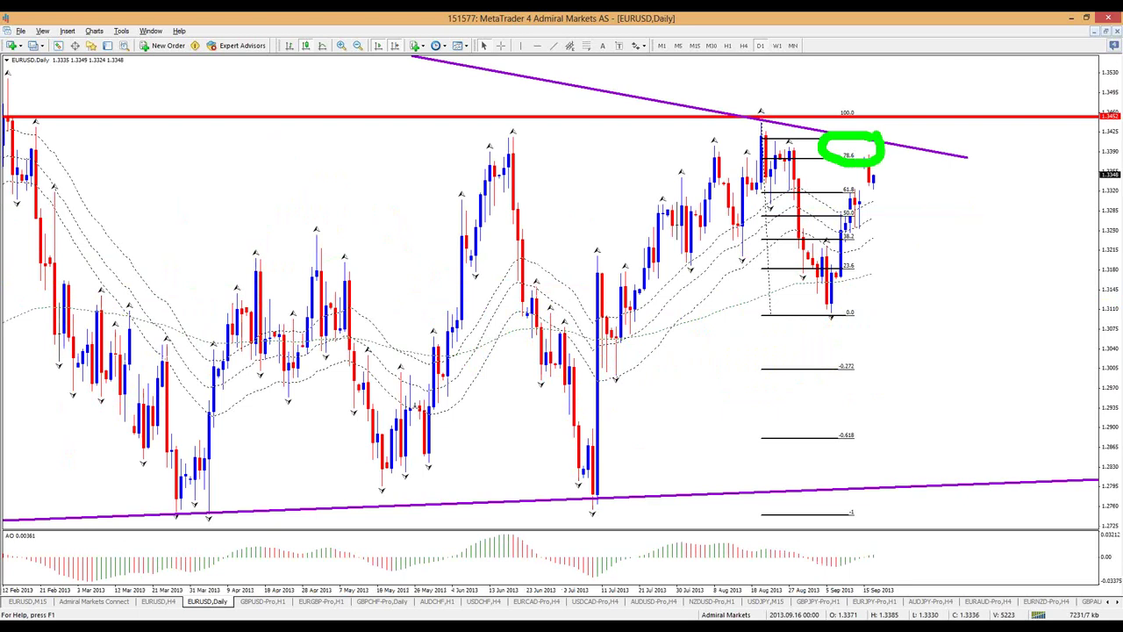
key(Escape)
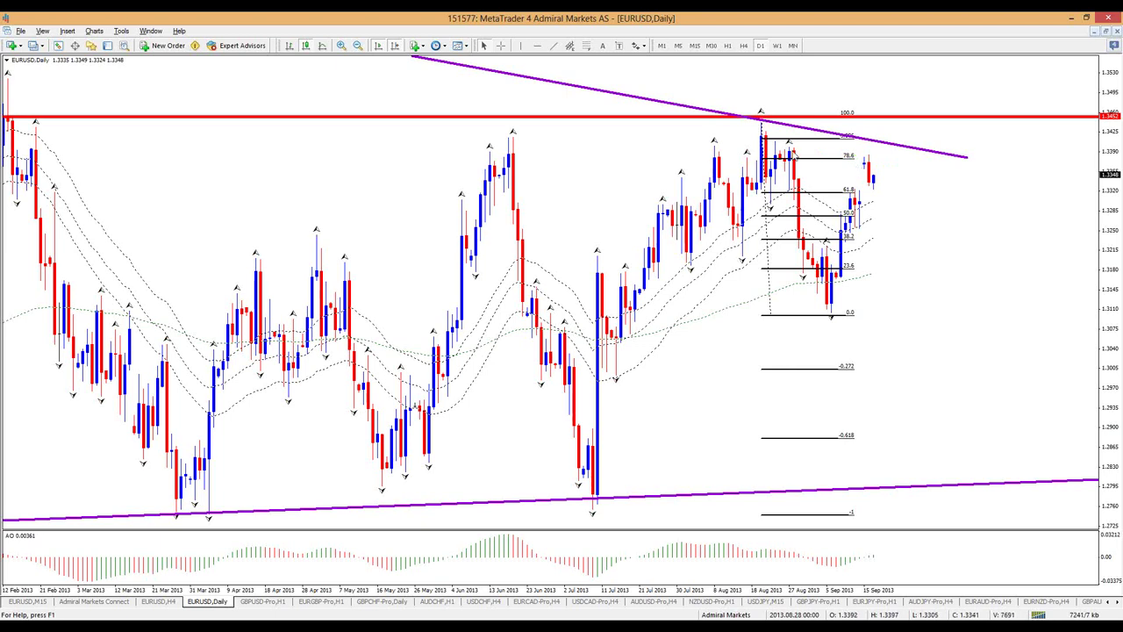
On the H4 chart, highlight in green where price meets the 23.6, 50.0, 61.8 and 78.6 Fibonacci levels.
click(747, 51)
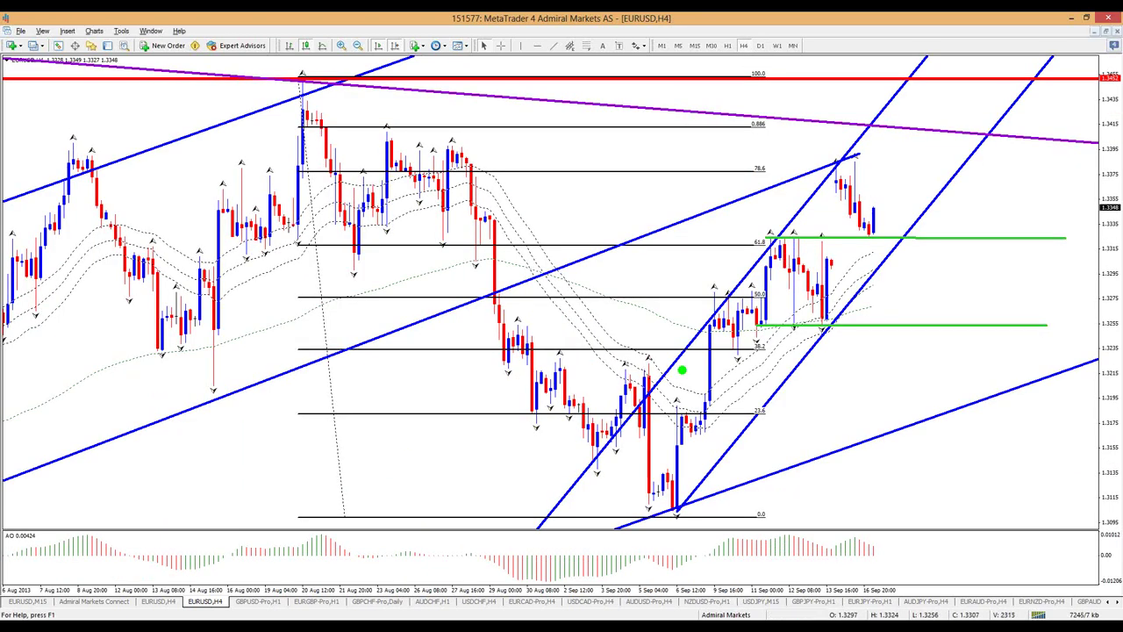
drag(667, 415, 705, 415)
drag(695, 297, 747, 297)
drag(752, 245, 793, 244)
drag(819, 164, 866, 170)
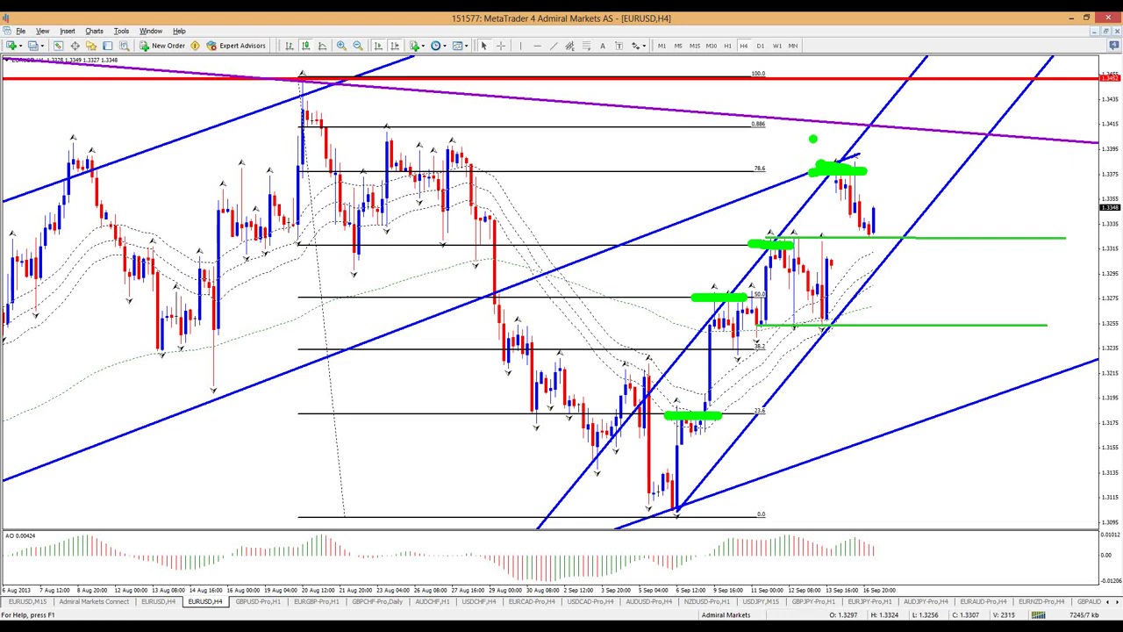
Highlight the 0.886 level and its extension, box the zone above it across the red line, mark the August high, and clear all markings.
drag(745, 128, 880, 128)
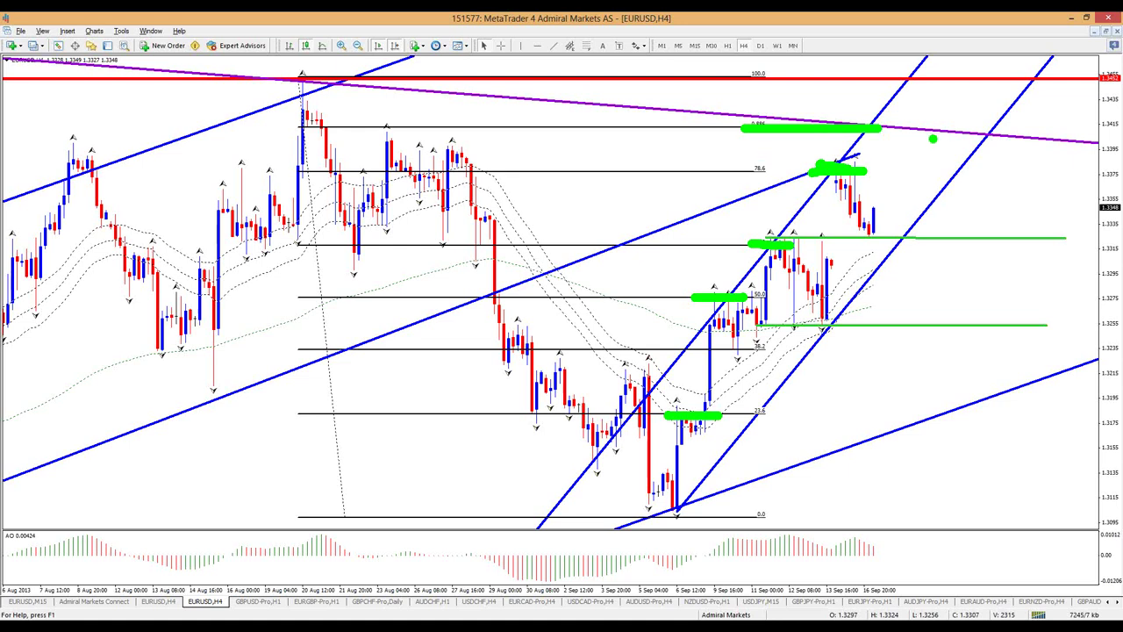
drag(903, 129, 951, 134)
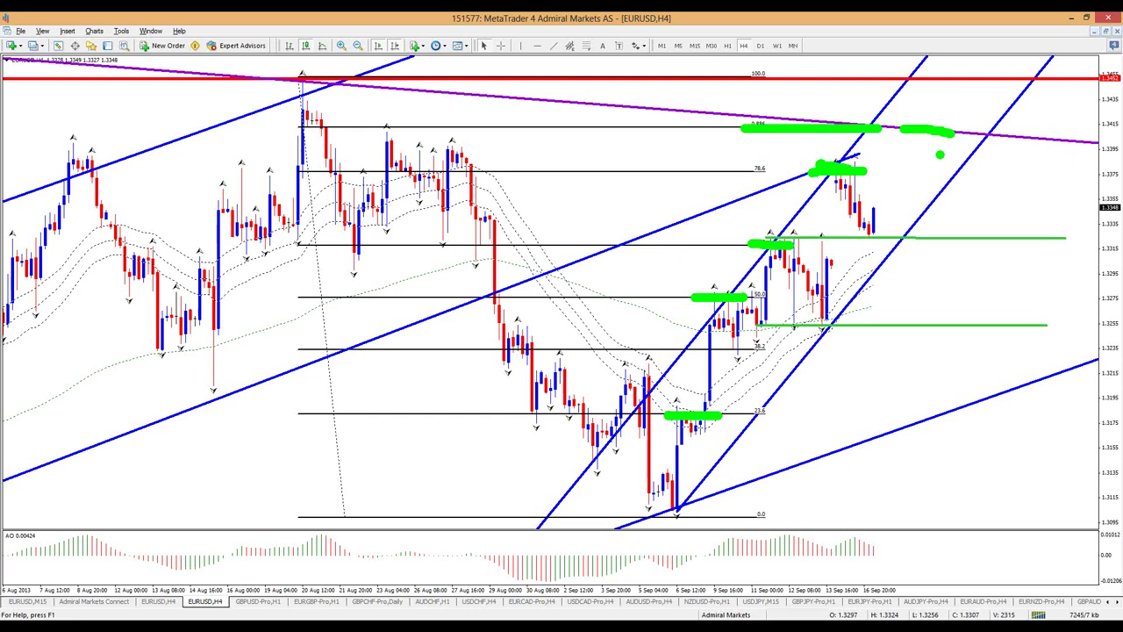
mouse_move(825, 70)
mouse_down()
mouse_move(816, 111)
mouse_move(888, 74)
mouse_move(822, 68)
mouse_up()
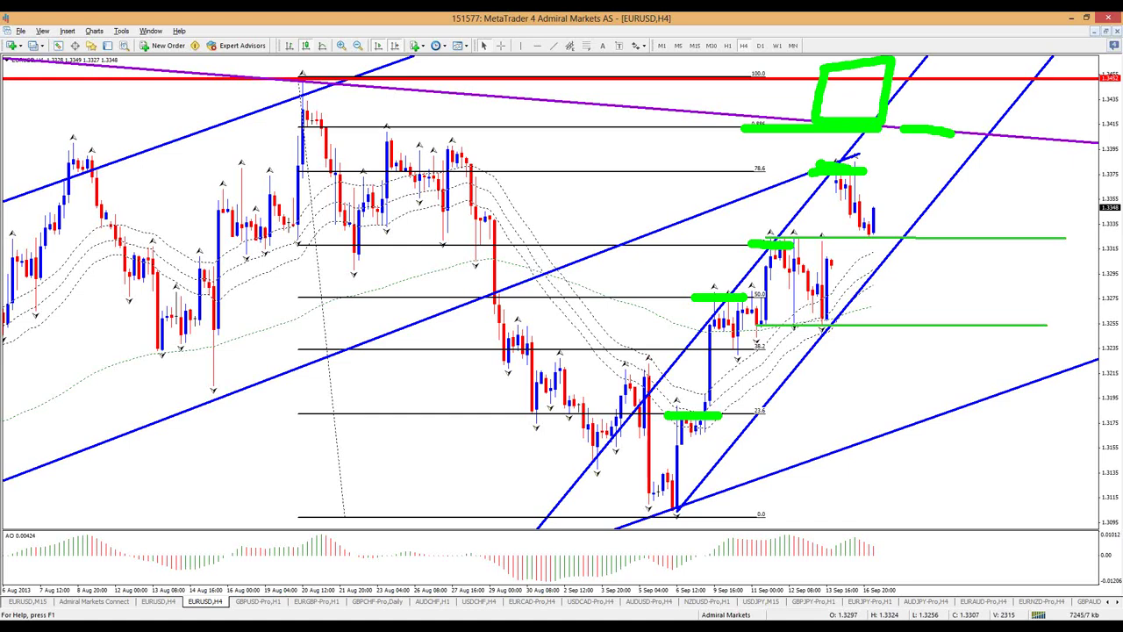
drag(298, 66, 355, 69)
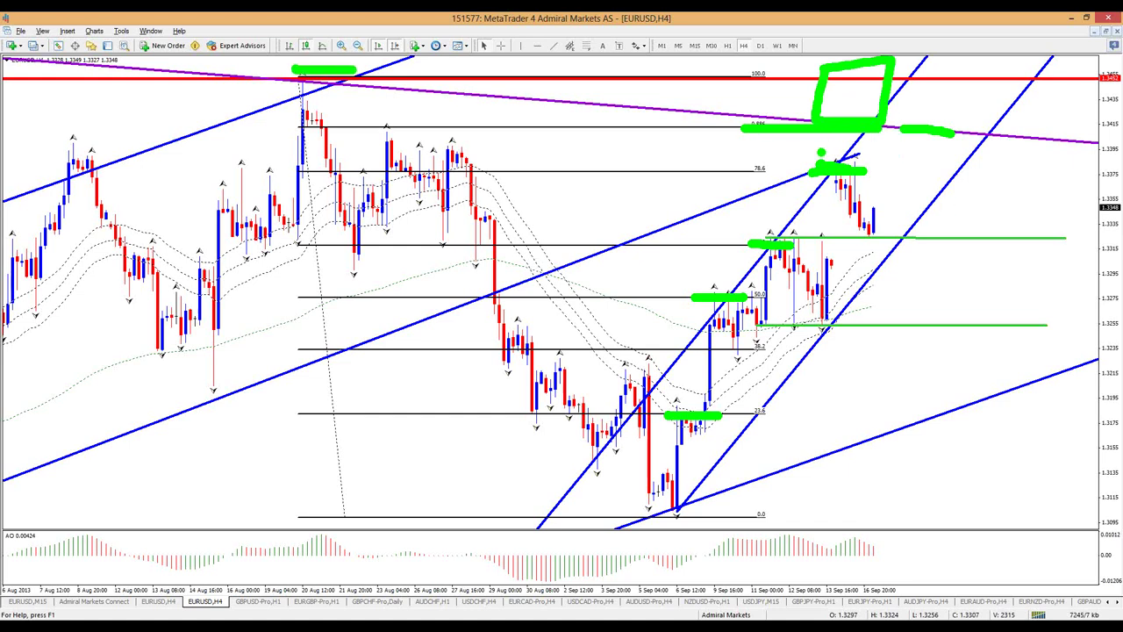
key(Escape)
On the daily chart, draw a red path from the upper purple trendline down to a circled target on the lower one, and clear it.
click(760, 44)
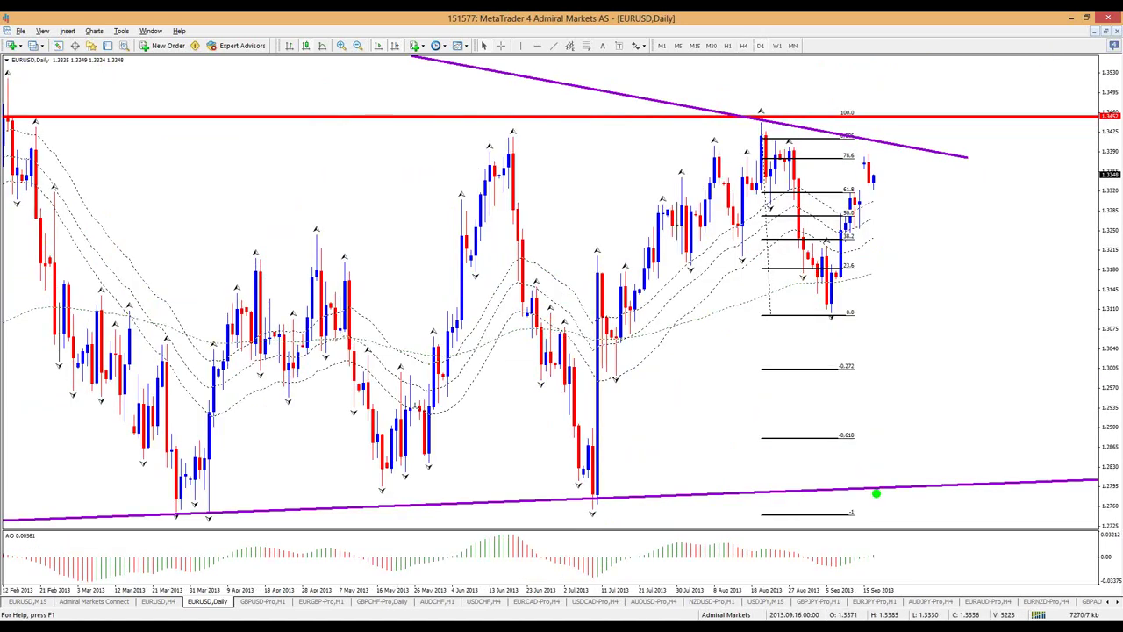
key(r)
mouse_move(882, 145)
mouse_down()
mouse_move(918, 254)
mouse_move(947, 468)
mouse_move(932, 463)
mouse_move(919, 490)
mouse_move(978, 493)
mouse_up()
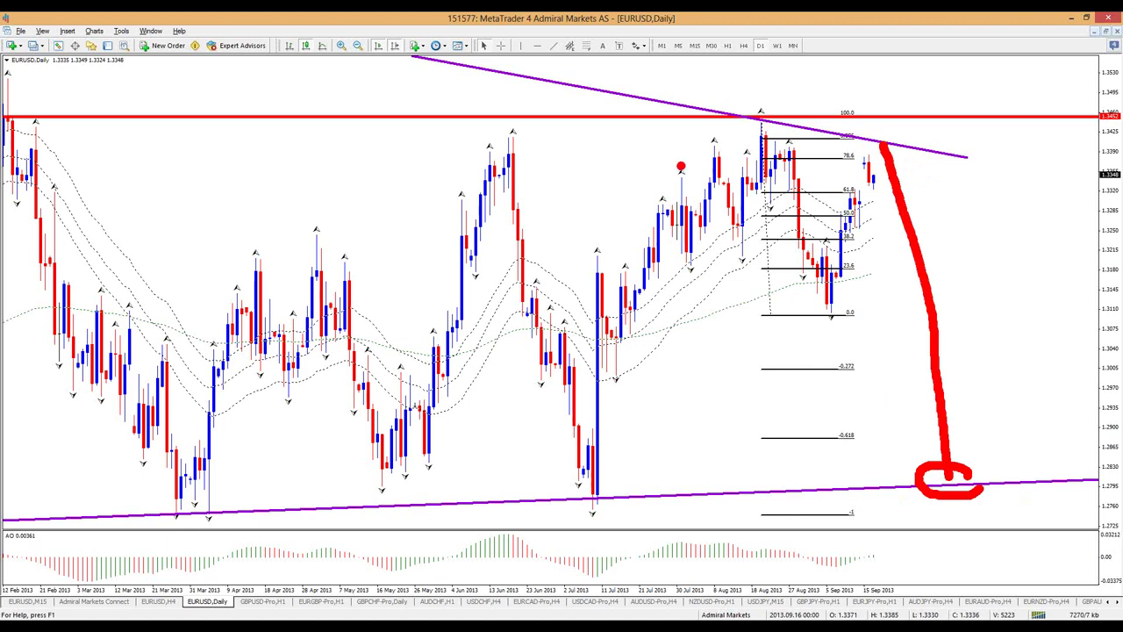
key(Escape)
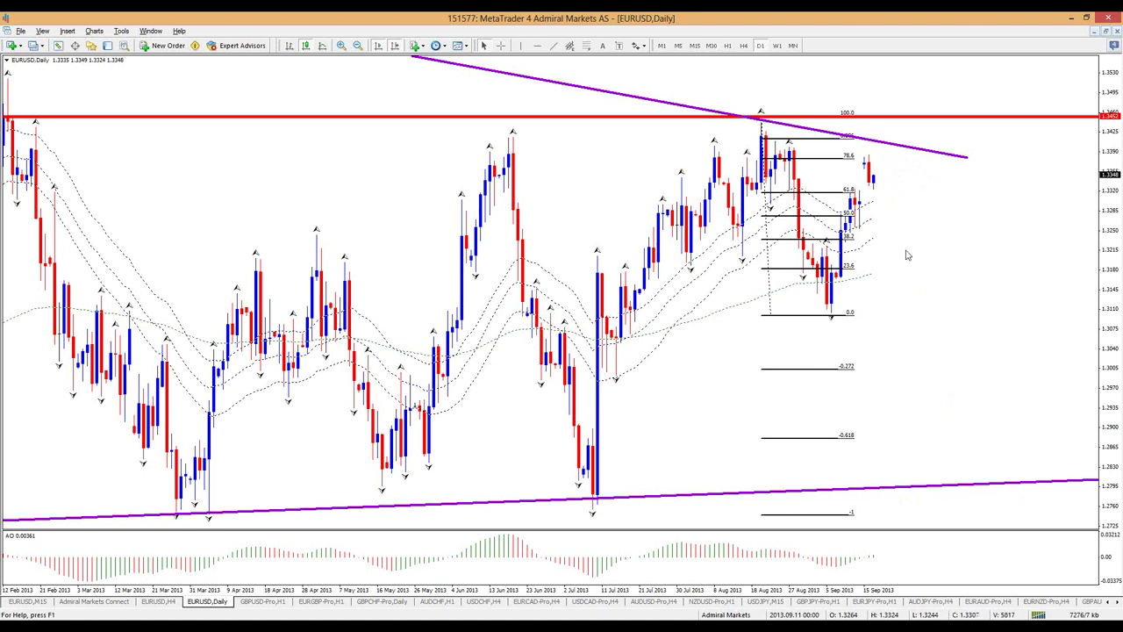
On the weekly chart, trace the upper and lower purple trendlines of the triangle and clear the drawing.
click(777, 44)
key(ctrl+2)
drag(716, 257, 890, 301)
mouse_move(848, 383)
mouse_down()
mouse_move(912, 383)
mouse_move(658, 386)
mouse_up()
key(Escape)
Mark the upper trendline's end in red, circle the space down to the lower trendline in green, and clear the markings.
key(ctrl+2)
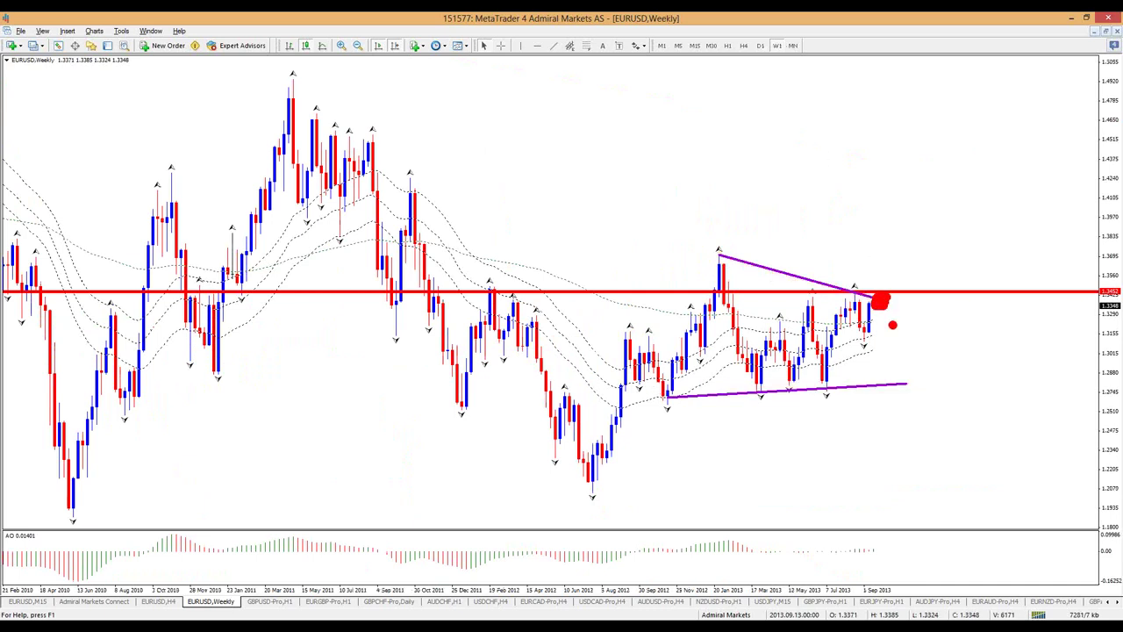
mouse_move(896, 315)
mouse_down()
mouse_move(861, 340)
mouse_move(872, 374)
mouse_move(913, 372)
mouse_move(888, 317)
mouse_up()
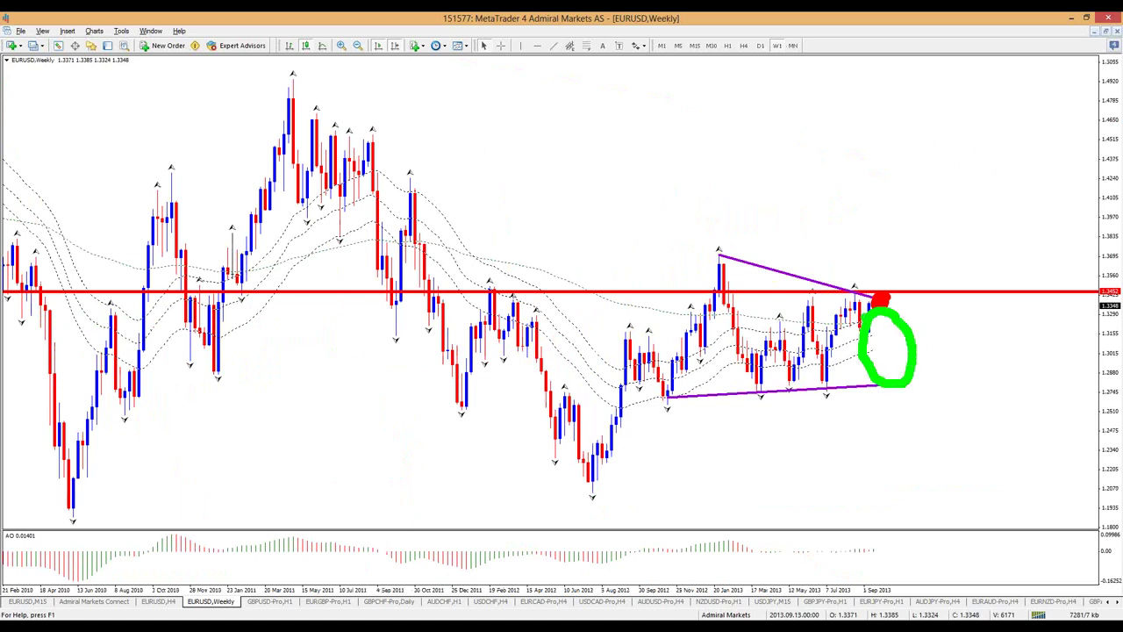
key(Escape)
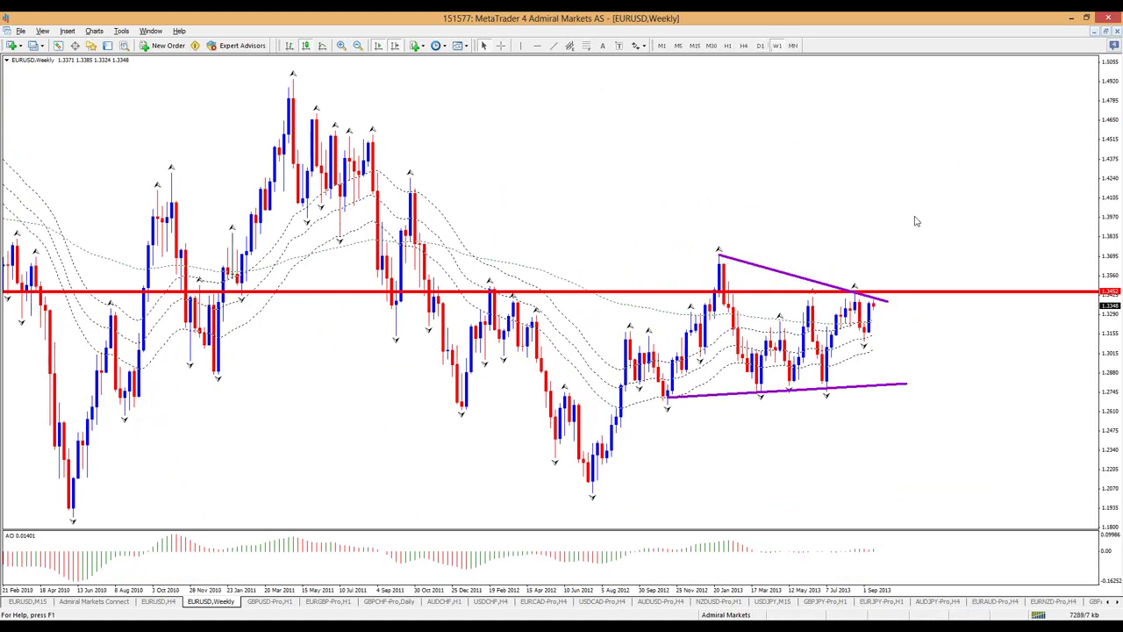
On the daily chart with the crosshair on, box the 0.886 level at the purple trendline in red and draw a red arrow down to the lower trendline.
click(761, 45)
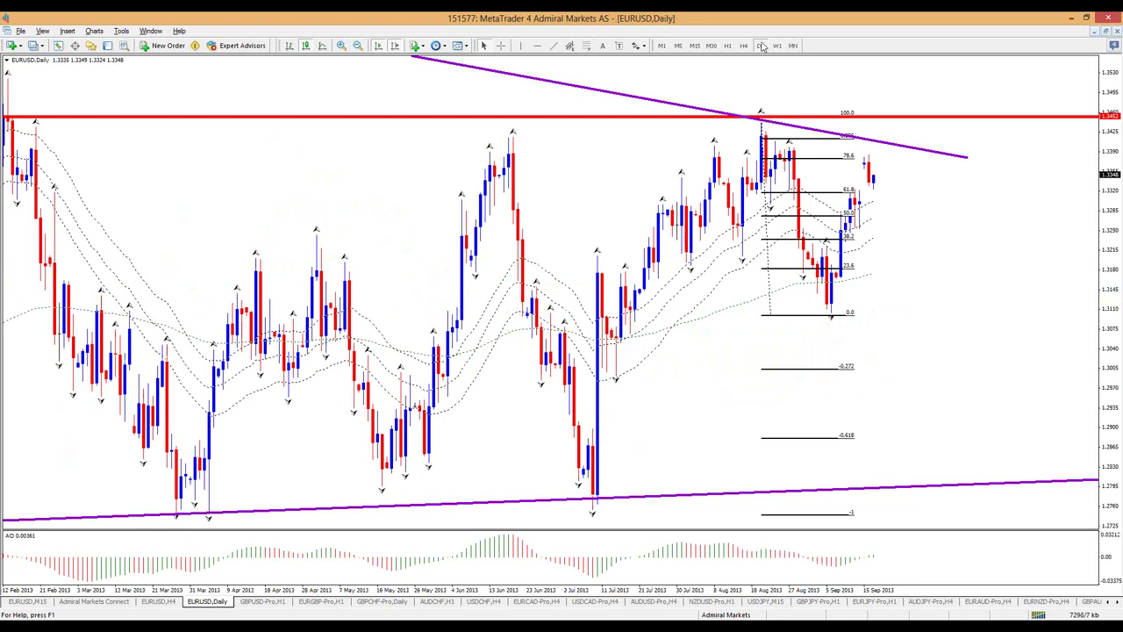
click(500, 45)
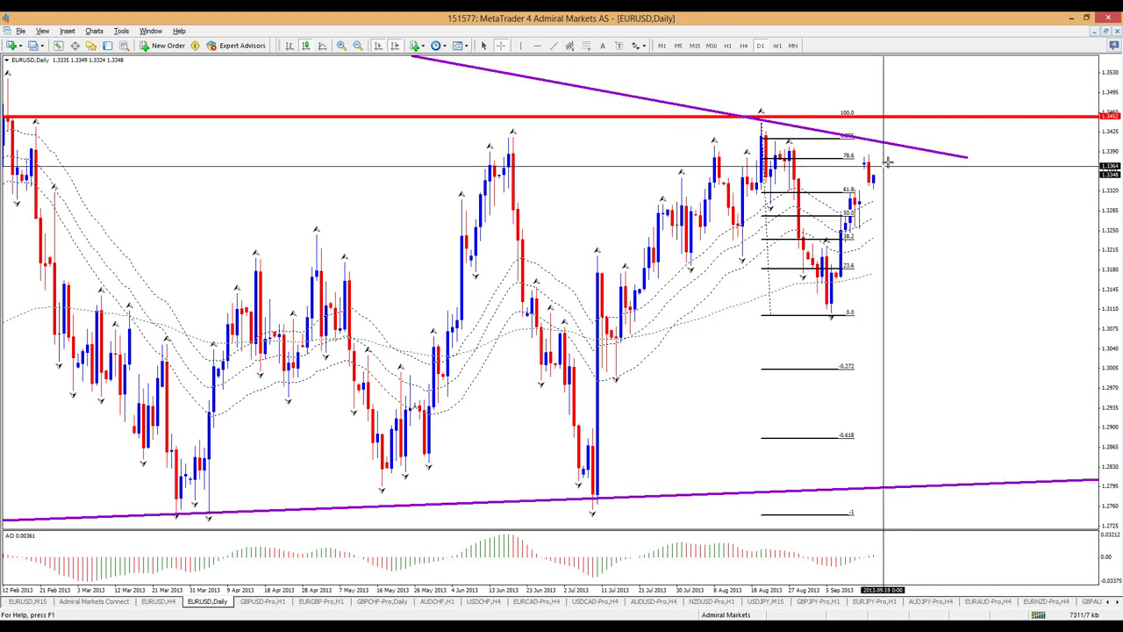
mouse_move(851, 137)
mouse_down()
mouse_move(828, 133)
mouse_move(828, 144)
mouse_move(867, 135)
mouse_move(839, 128)
mouse_up()
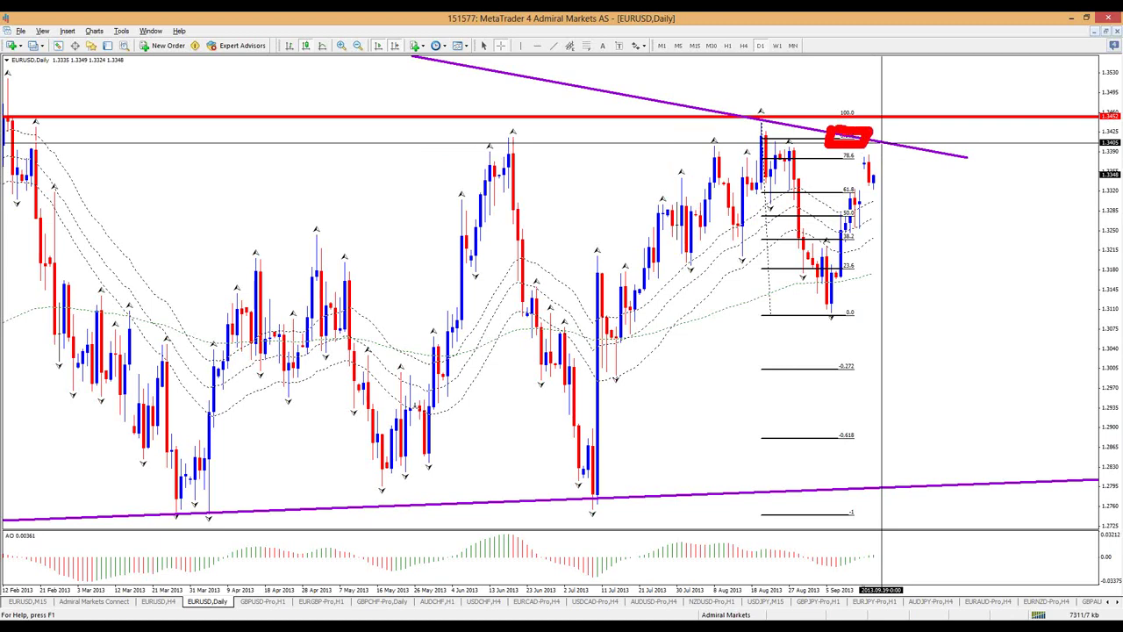
mouse_move(906, 143)
mouse_down()
mouse_move(947, 479)
mouse_move(976, 465)
mouse_move(942, 458)
mouse_up()
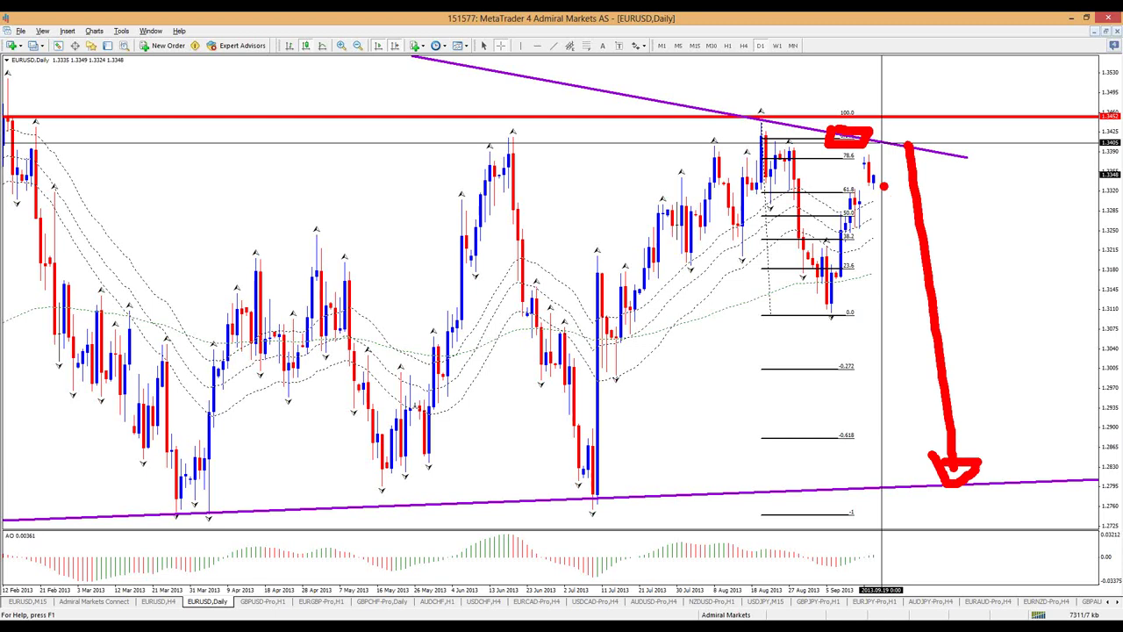
Clear the box and arrow, sketch a red V-shaped path down from the upper purple trendline and back up, and clear it.
key(e)
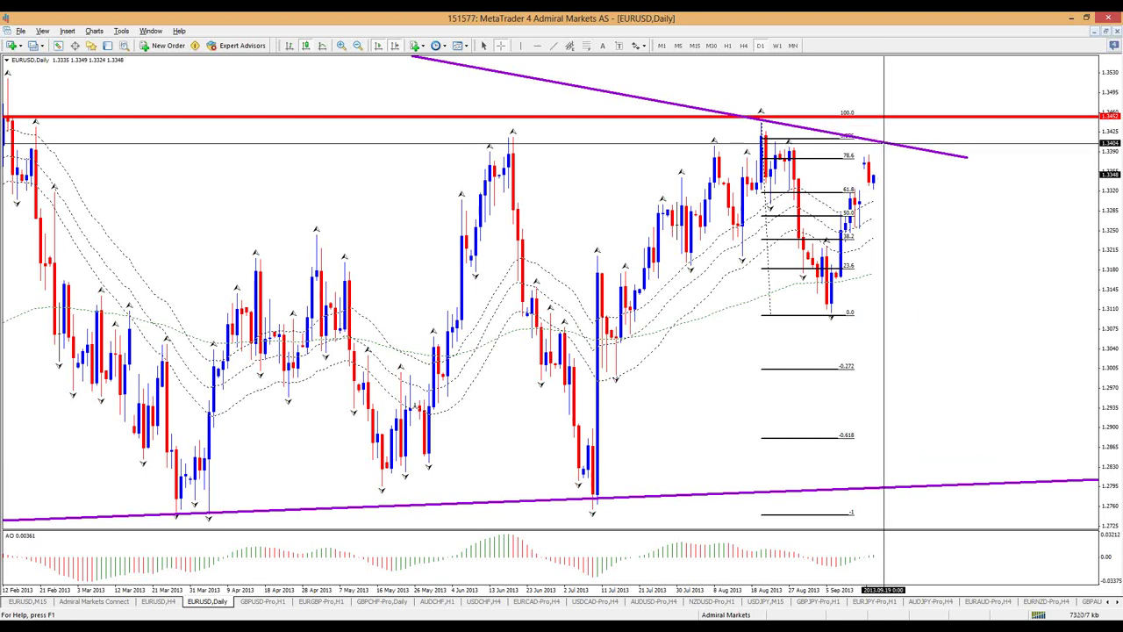
mouse_move(884, 145)
mouse_down()
mouse_move(920, 282)
mouse_move(988, 163)
mouse_up()
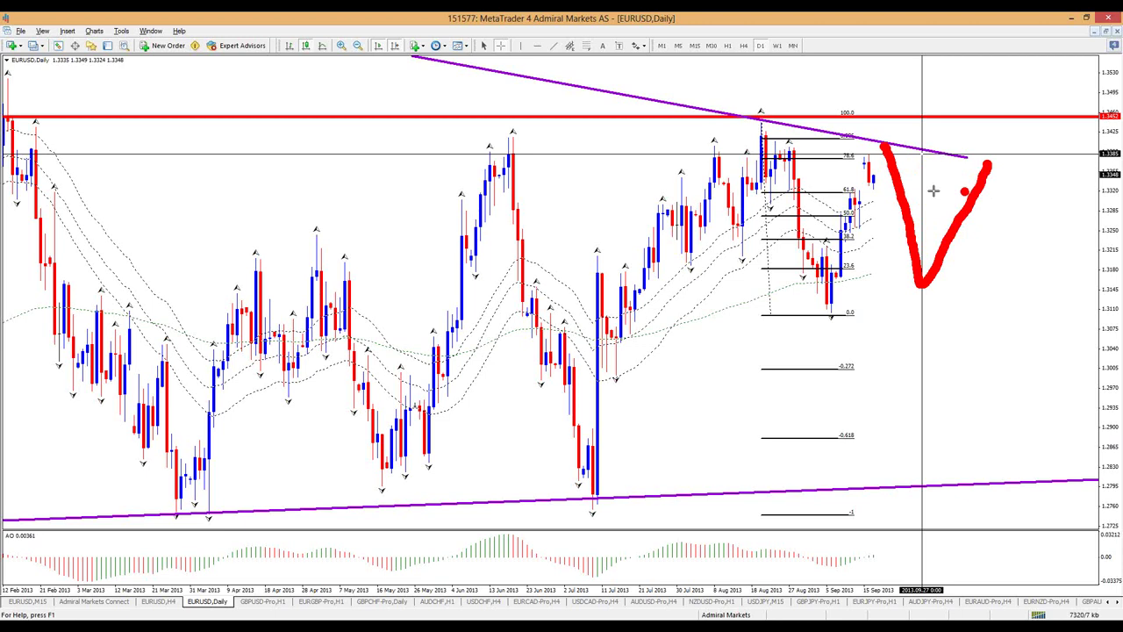
key(e)
Draw a red bar and down arrow at the upper trendline, circle the 0.0 low in blue, and extend a blue arrow above the red horizontal line.
mouse_move(868, 138)
mouse_down()
mouse_move(935, 139)
mouse_move(909, 194)
mouse_move(929, 284)
mouse_move(939, 262)
mouse_up()
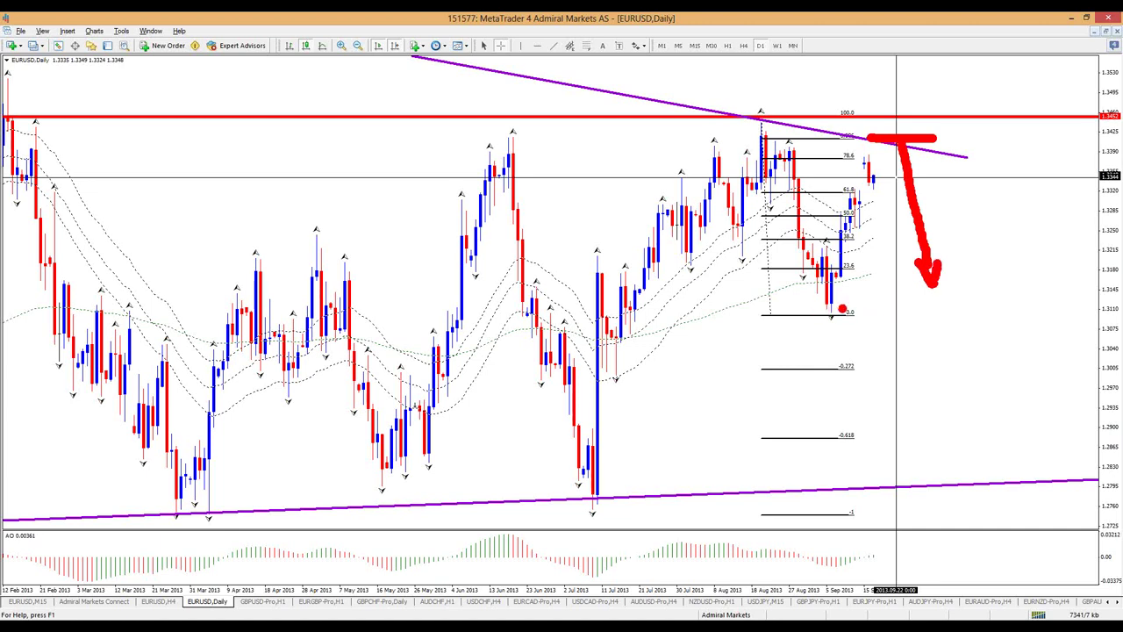
mouse_move(859, 312)
mouse_down()
mouse_move(821, 316)
mouse_move(862, 308)
mouse_up()
mouse_move(931, 272)
mouse_down()
mouse_move(1015, 77)
mouse_move(986, 74)
mouse_move(1044, 83)
mouse_up()
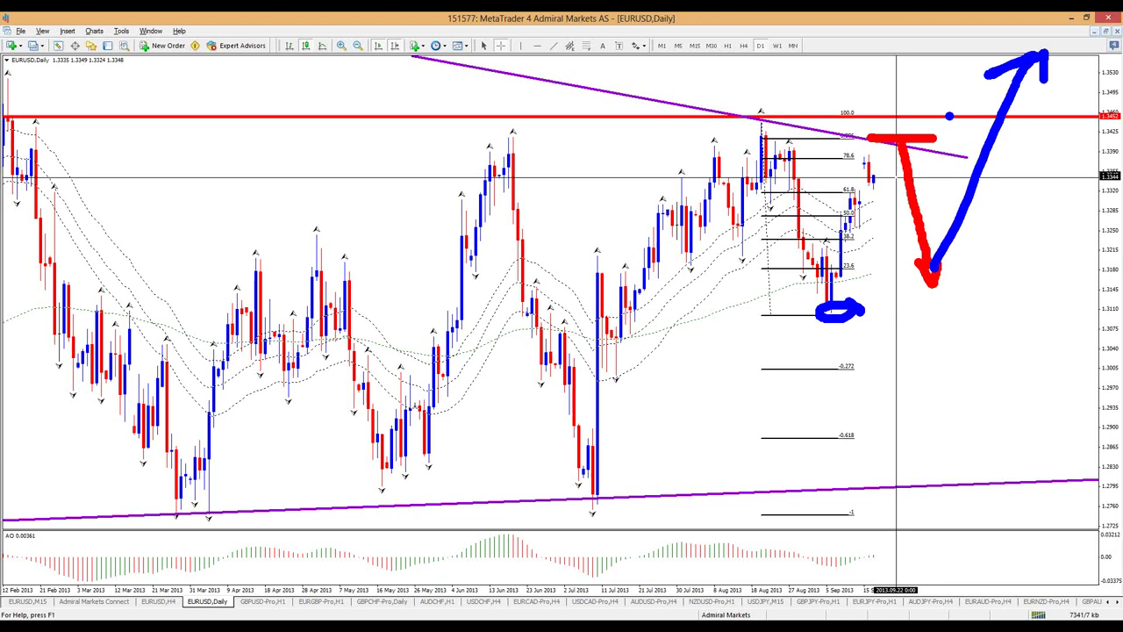
Box the red horizontal line in red and the space beside the blue arrow in green, clear all markings and turn off the crosshair.
mouse_move(946, 112)
mouse_down()
mouse_move(944, 135)
mouse_move(969, 111)
mouse_move(940, 109)
mouse_up()
key(g)
mouse_move(998, 138)
mouse_down()
mouse_move(993, 250)
mouse_move(1012, 273)
mouse_move(1036, 146)
mouse_move(1000, 138)
mouse_up()
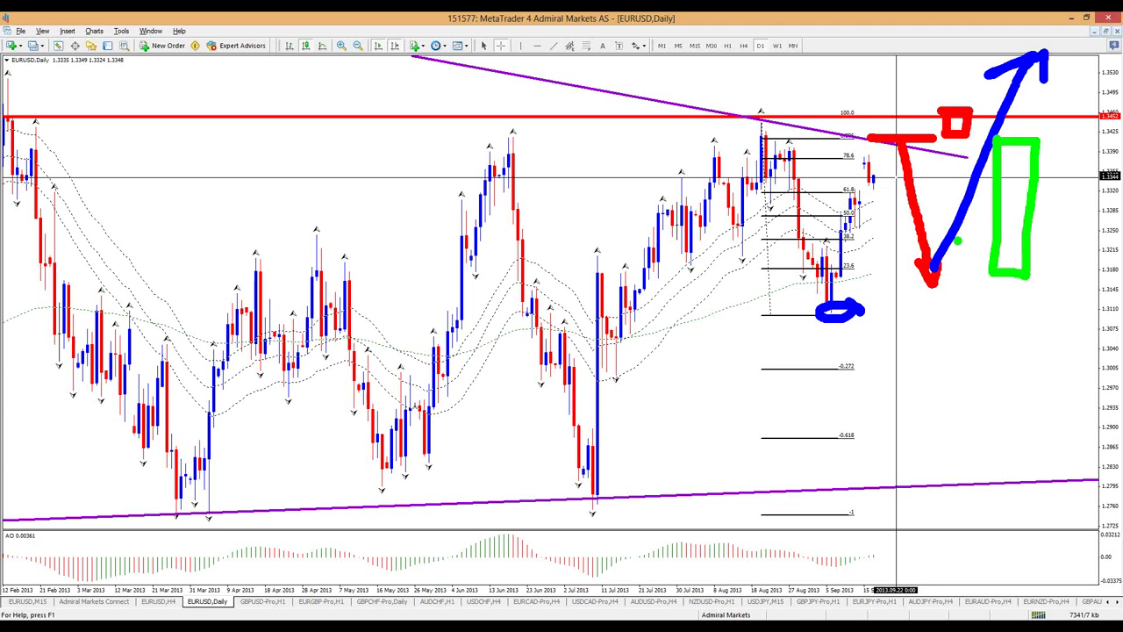
key(Escape)
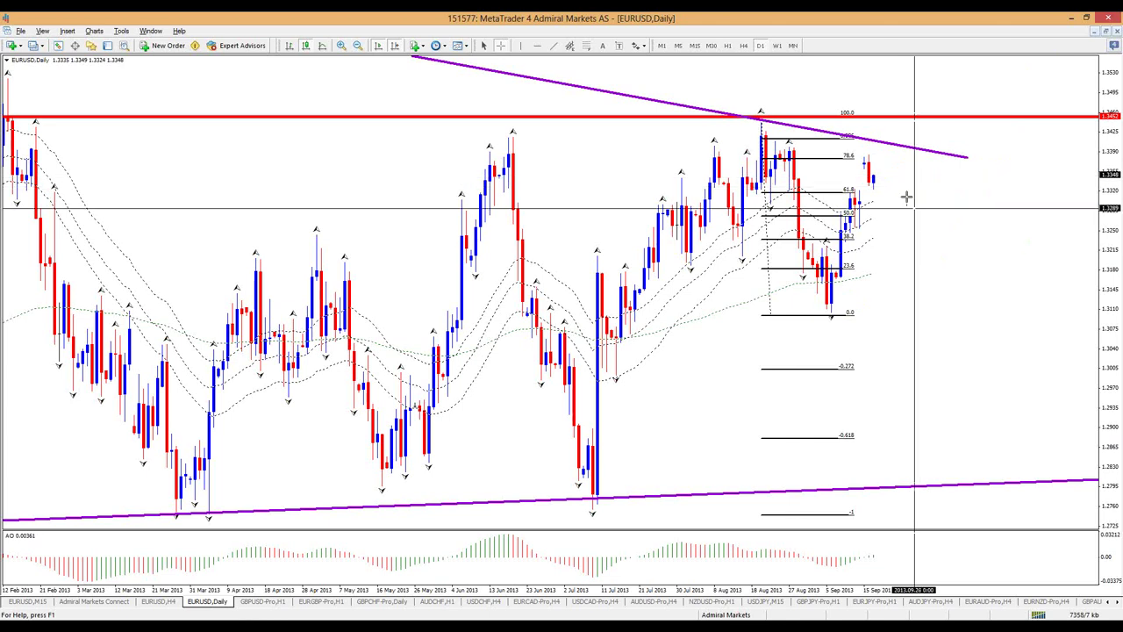
key(Escape)
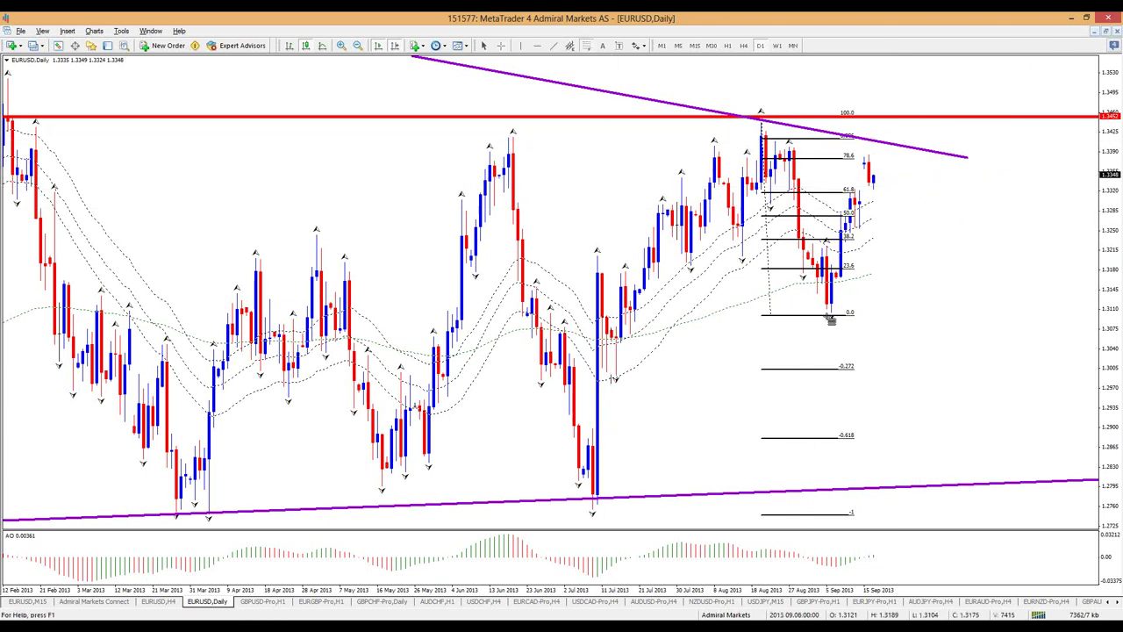
Draw a Fibonacci retracement from the September low up to the upper purple trendline, and mark its 50.0 and 61.8 levels in green.
mouse_move(834, 318)
mouse_down()
mouse_move(877, 142)
mouse_move(858, 140)
mouse_up()
drag(907, 221, 930, 246)
click(900, 245)
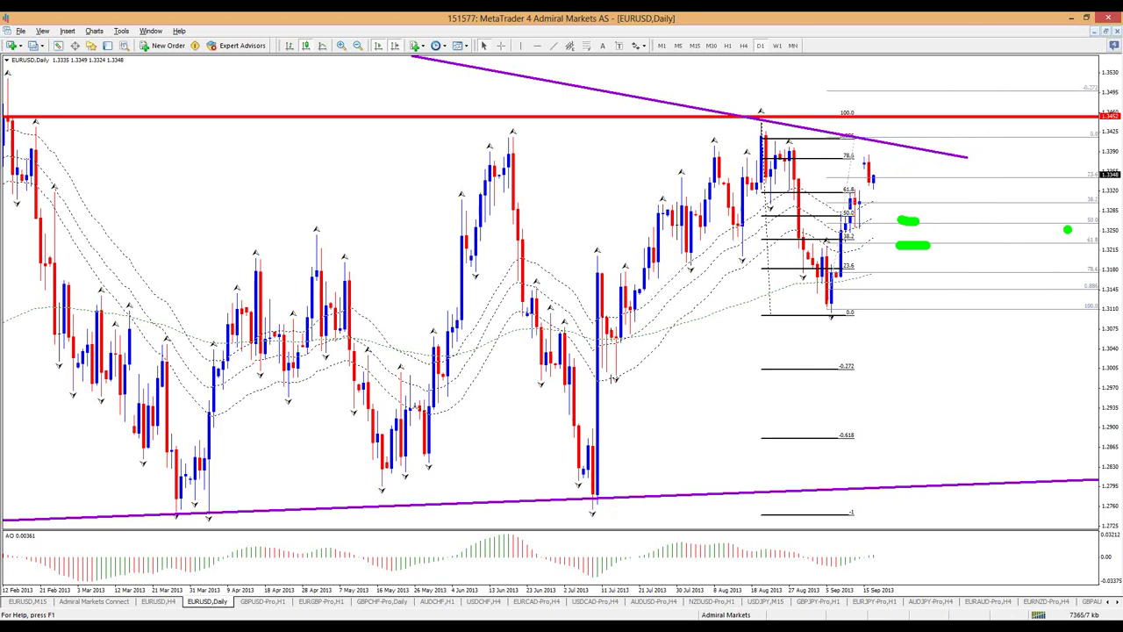
drag(1078, 215, 1088, 257)
drag(1112, 209, 1072, 210)
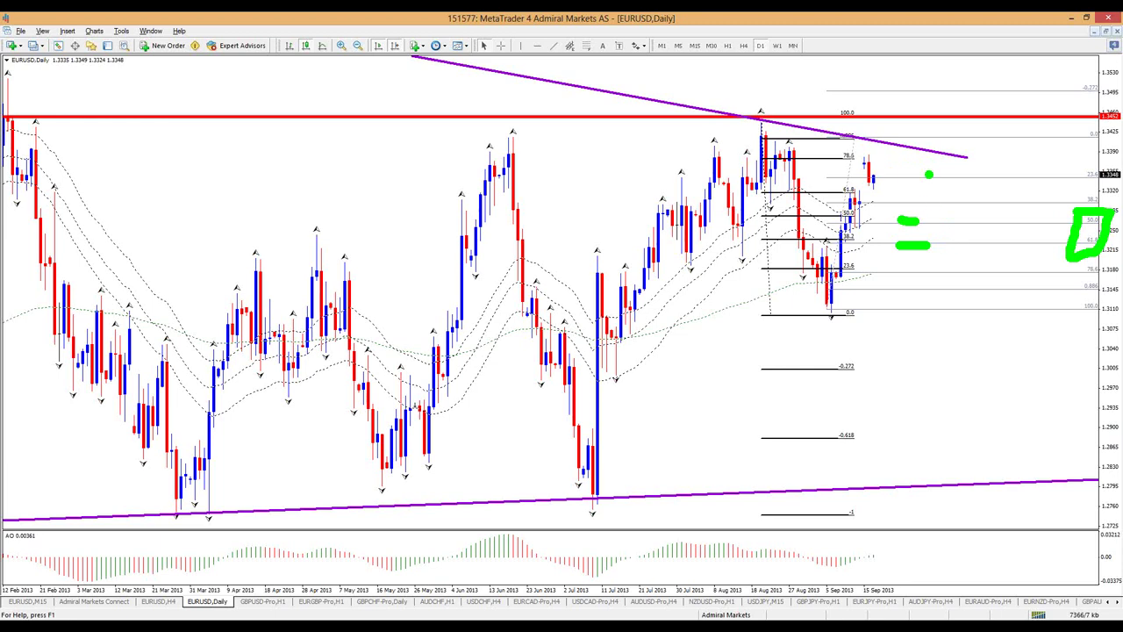
Add red arrows at the upper trendline and a red path bouncing near the 50.0 level before dropping to the lower trendline, and clear everything.
key(r)
mouse_move(911, 171)
mouse_down()
mouse_move(923, 158)
mouse_move(939, 174)
mouse_up()
drag(908, 120, 935, 145)
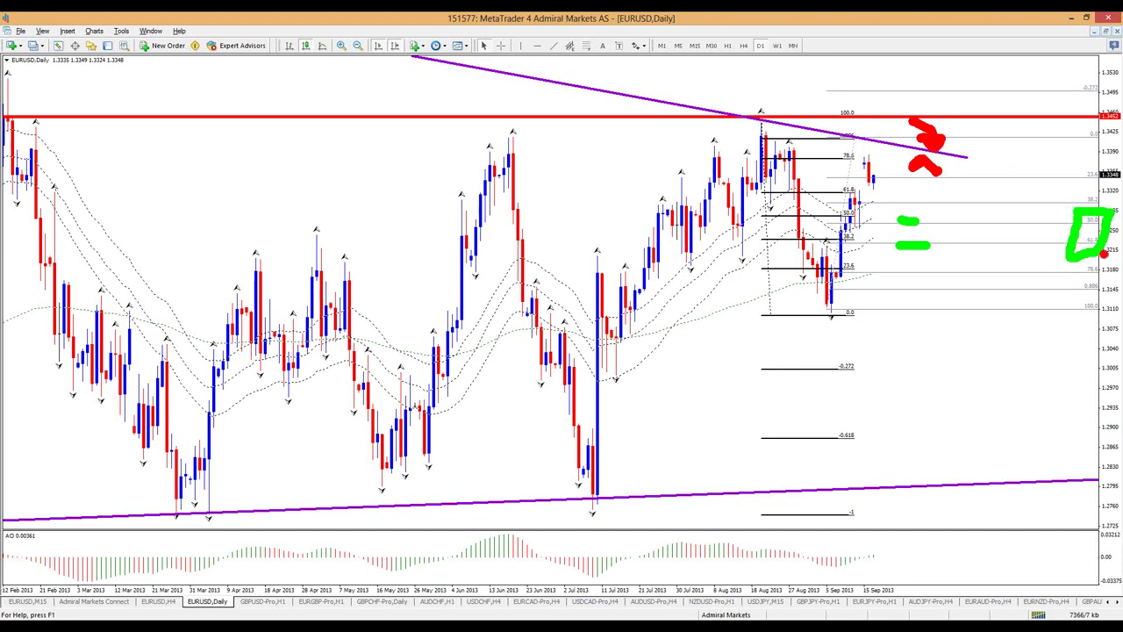
mouse_move(938, 224)
mouse_down()
mouse_move(1000, 182)
mouse_move(1014, 151)
mouse_move(1027, 484)
mouse_up()
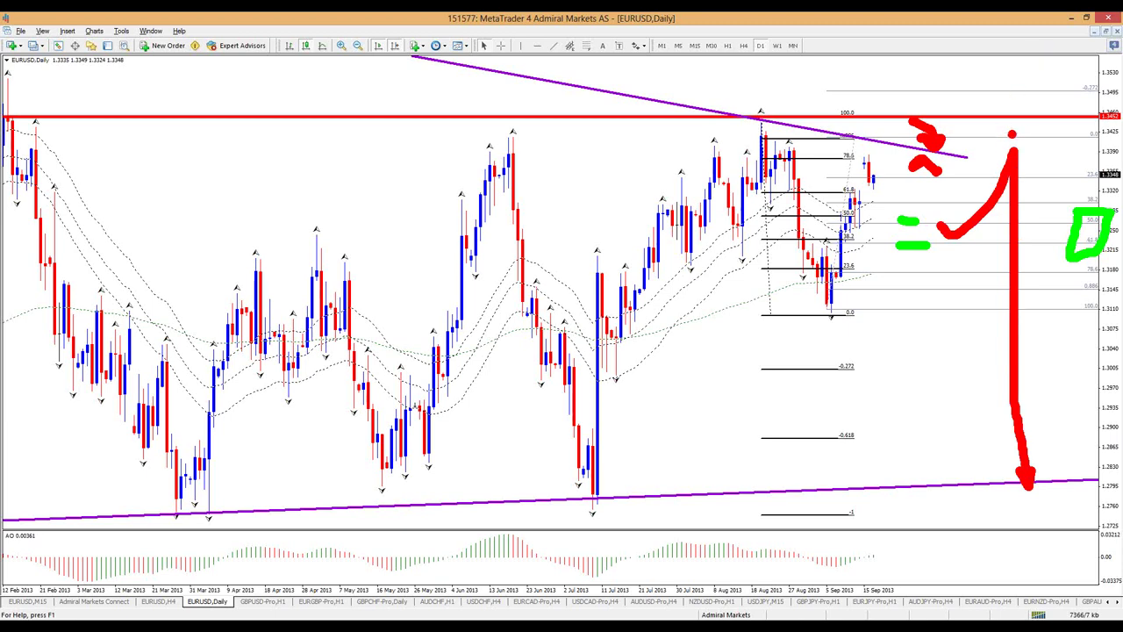
mouse_move(1002, 139)
mouse_down()
mouse_move(1009, 124)
mouse_move(1020, 137)
mouse_up()
key(Escape)
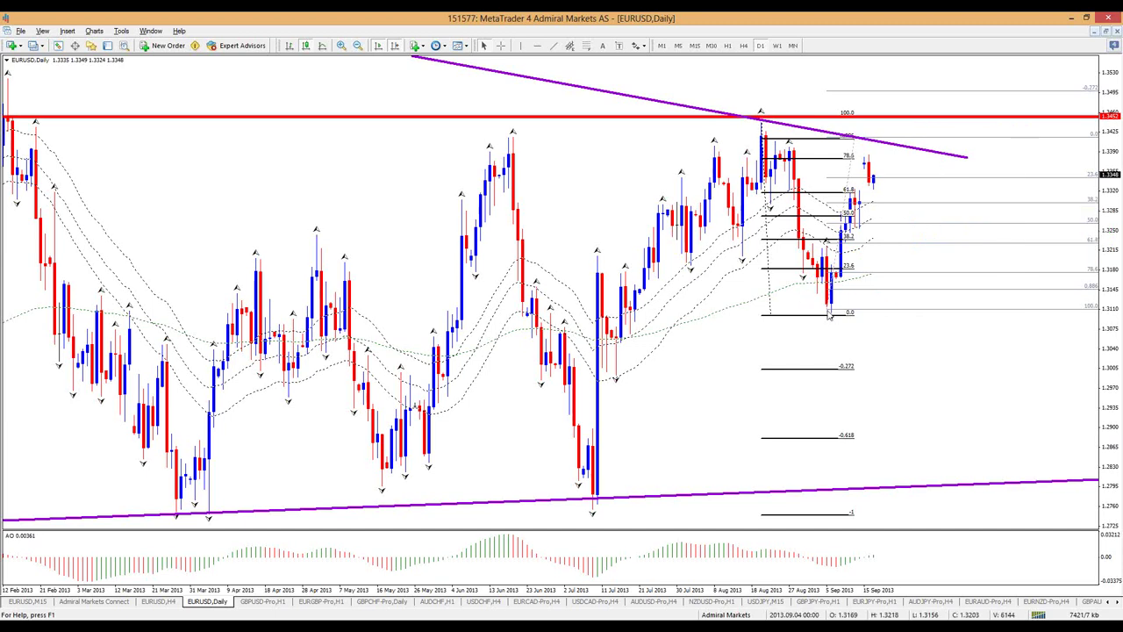
Adjust the new Fibonacci's anchor at the September low, draw a green arrow up to its -0.272 level, and clear the arrow.
drag(830, 320, 833, 317)
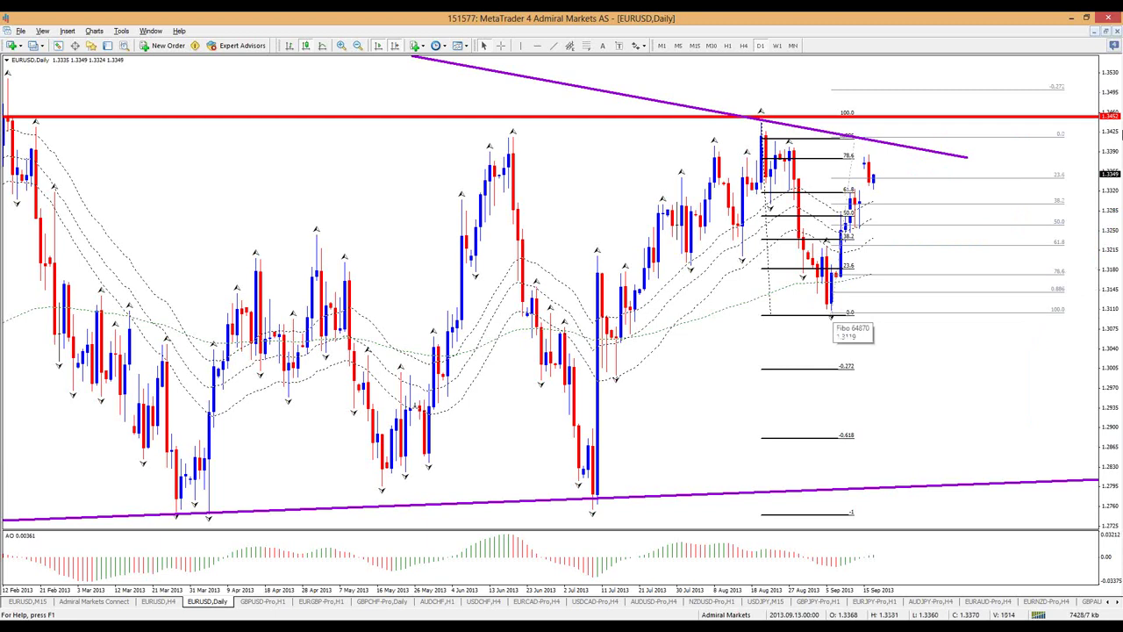
click(900, 188)
drag(899, 196, 1025, 95)
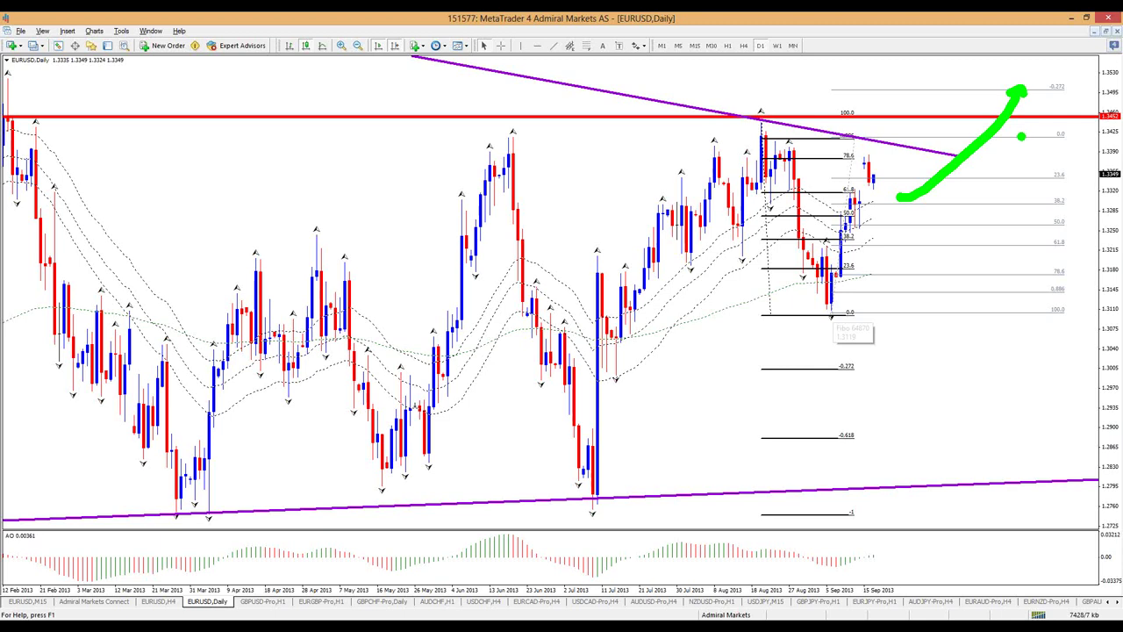
key(Escape)
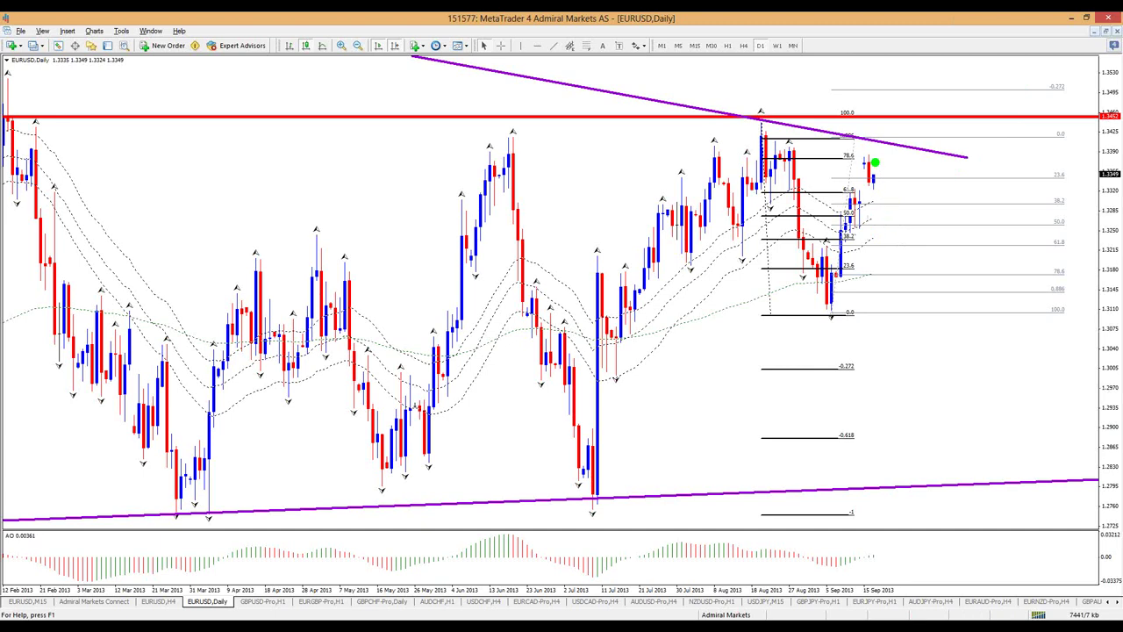
Switch to the H4 chart, trace both sides of the steep blue rising channel in green, and clear the strokes.
drag(839, 139, 894, 138)
click(743, 45)
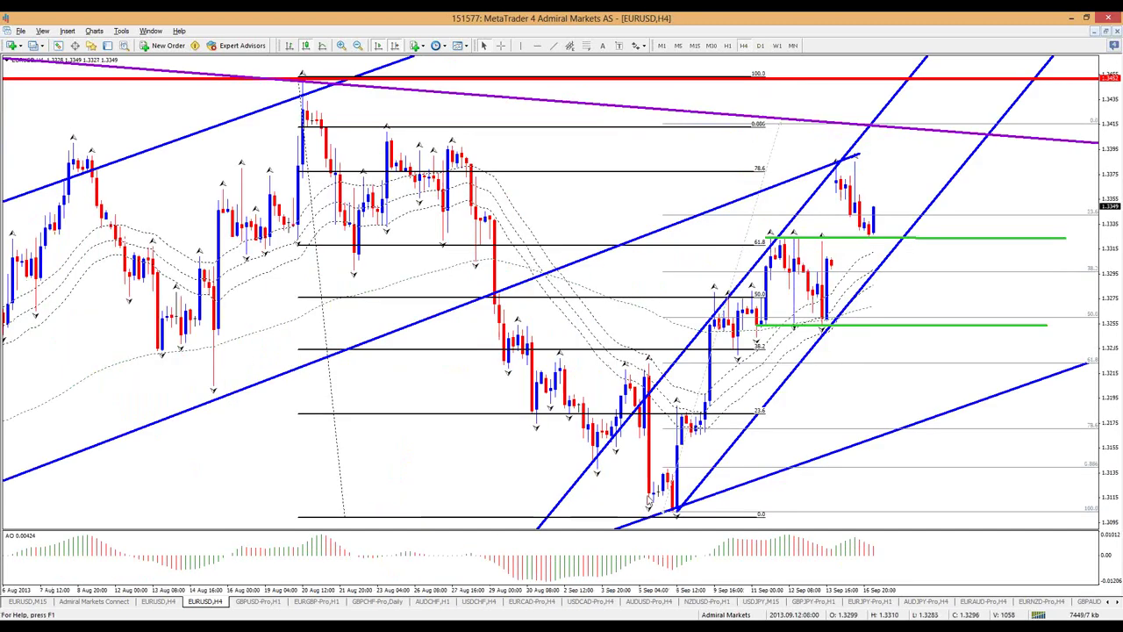
drag(614, 435, 794, 238)
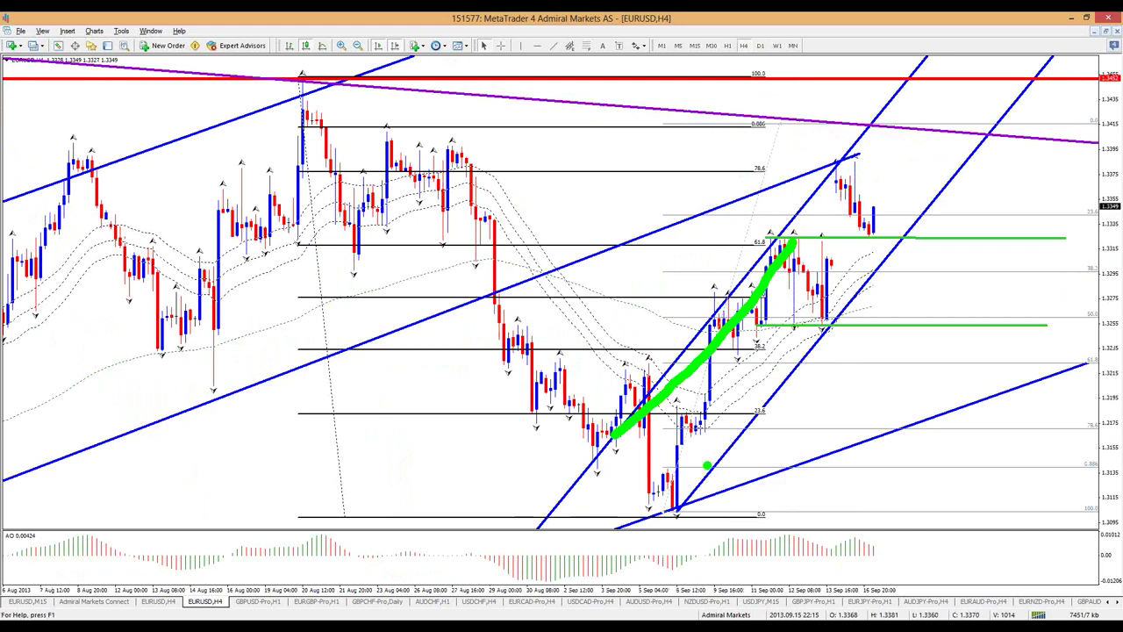
drag(703, 478, 842, 349)
key(e)
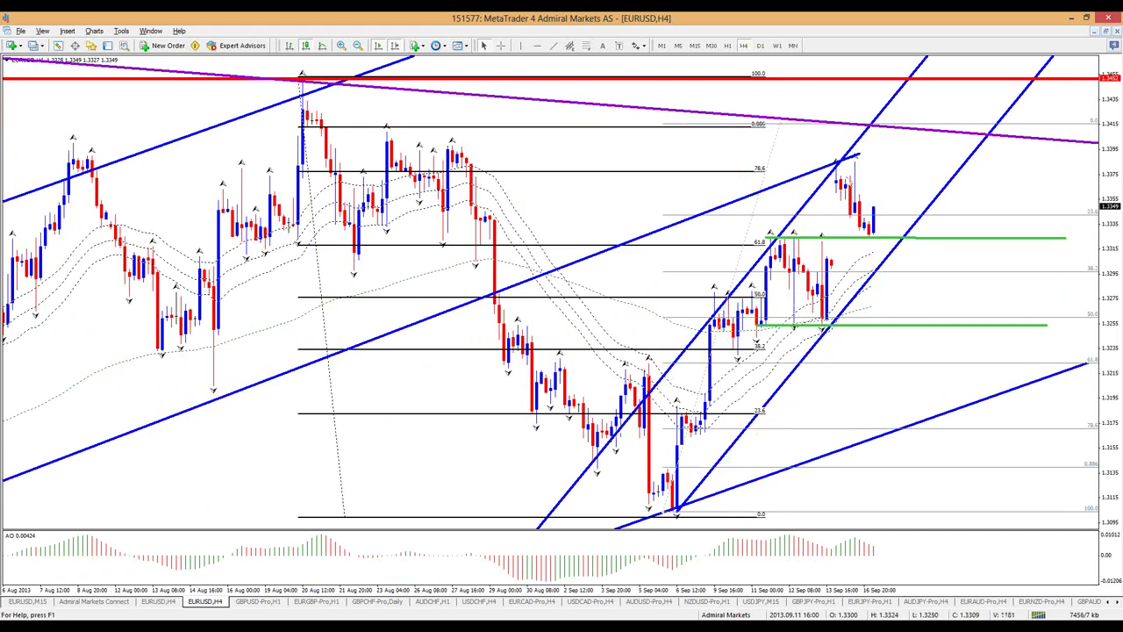
Circle the price gap in green, draw a path up to the purple trendline, mark the 78.6 level, and clear the markings.
drag(830, 200, 840, 193)
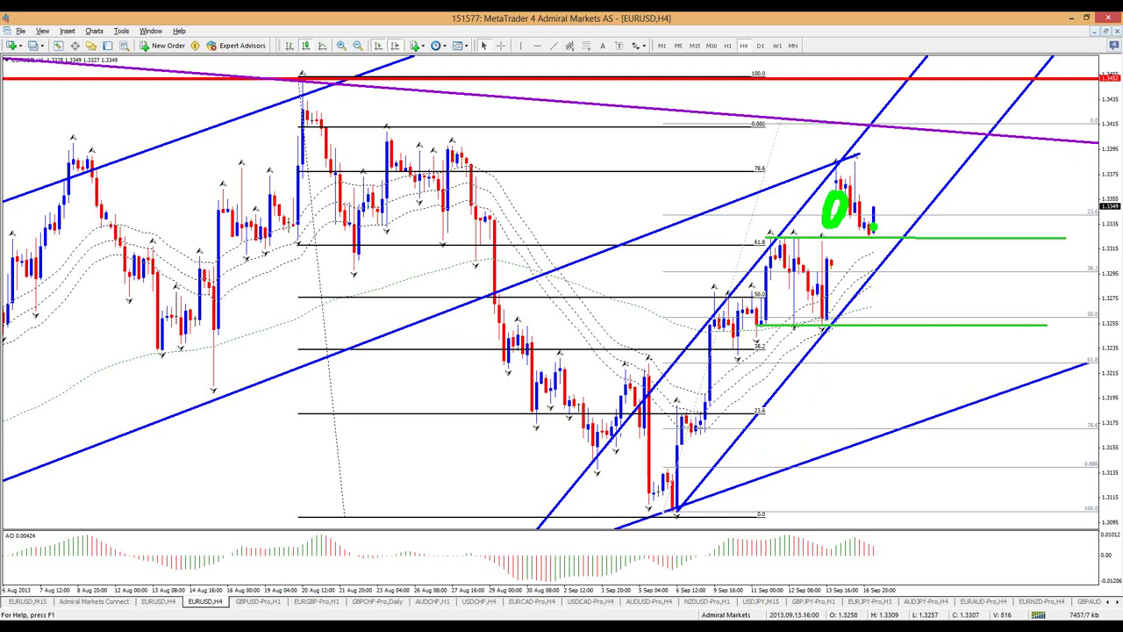
mouse_move(874, 219)
mouse_down()
mouse_move(920, 130)
mouse_move(934, 131)
mouse_up()
drag(735, 171, 869, 172)
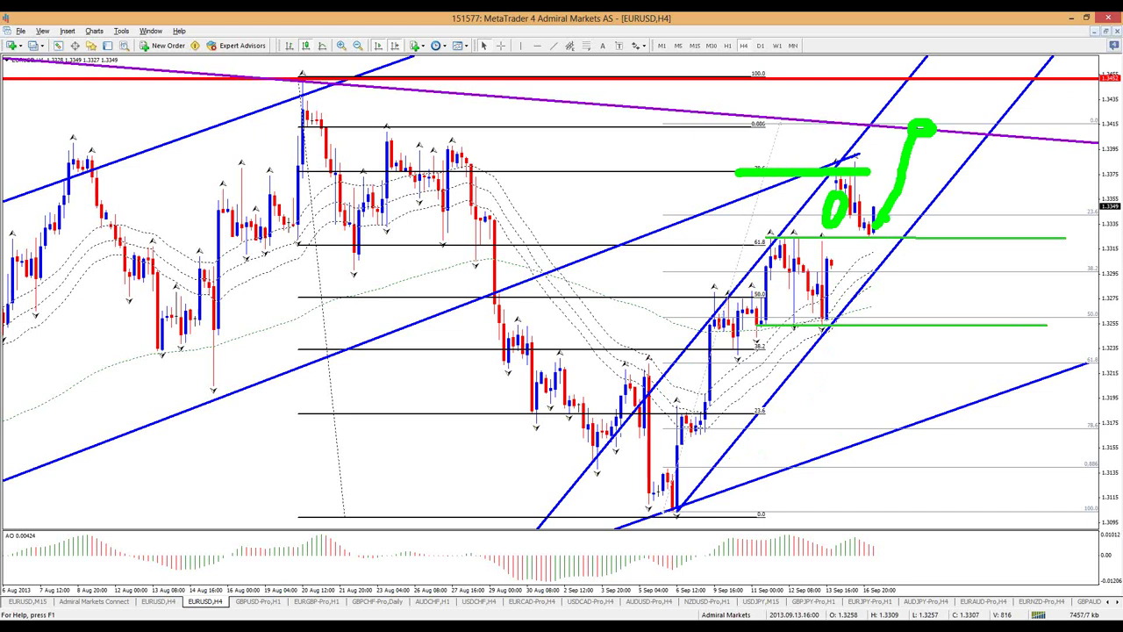
key(Escape)
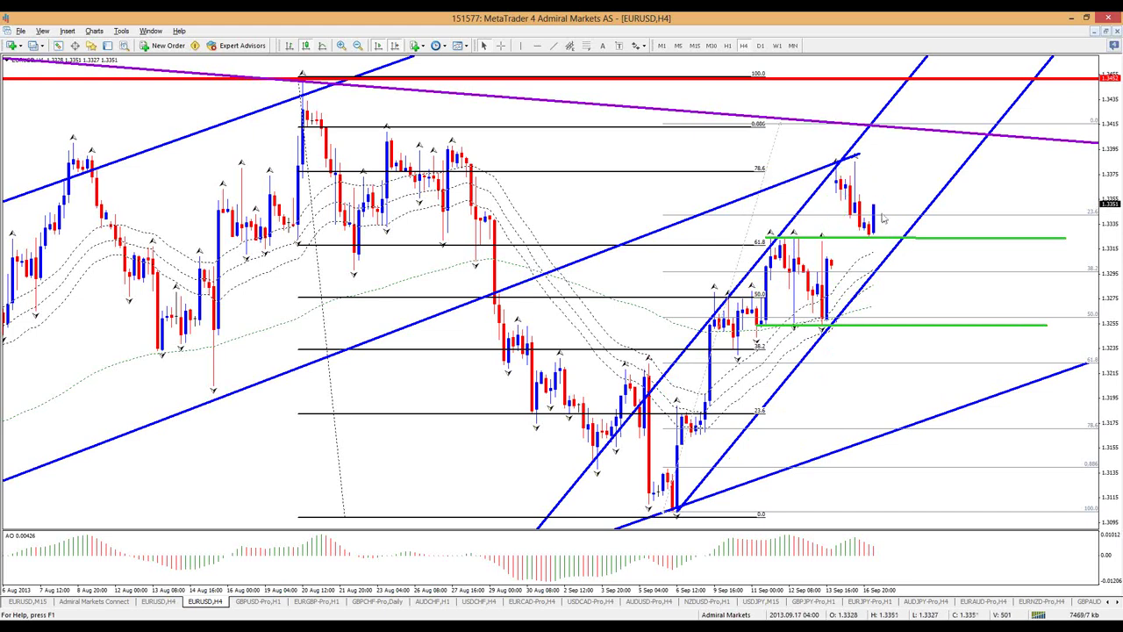
Sketch a green path up to the purple trendline and down toward the lower green level, extend the upper blue trendline, and clear the sketch.
key(ctrl+2)
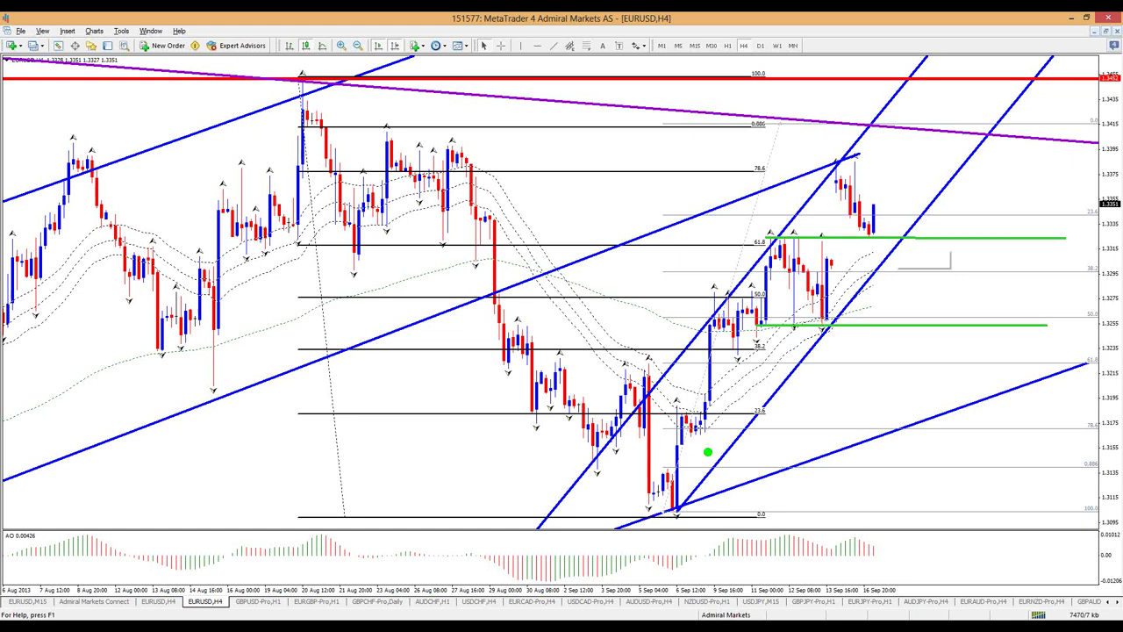
mouse_move(876, 230)
mouse_down()
mouse_move(913, 183)
mouse_move(927, 133)
mouse_move(756, 195)
mouse_up()
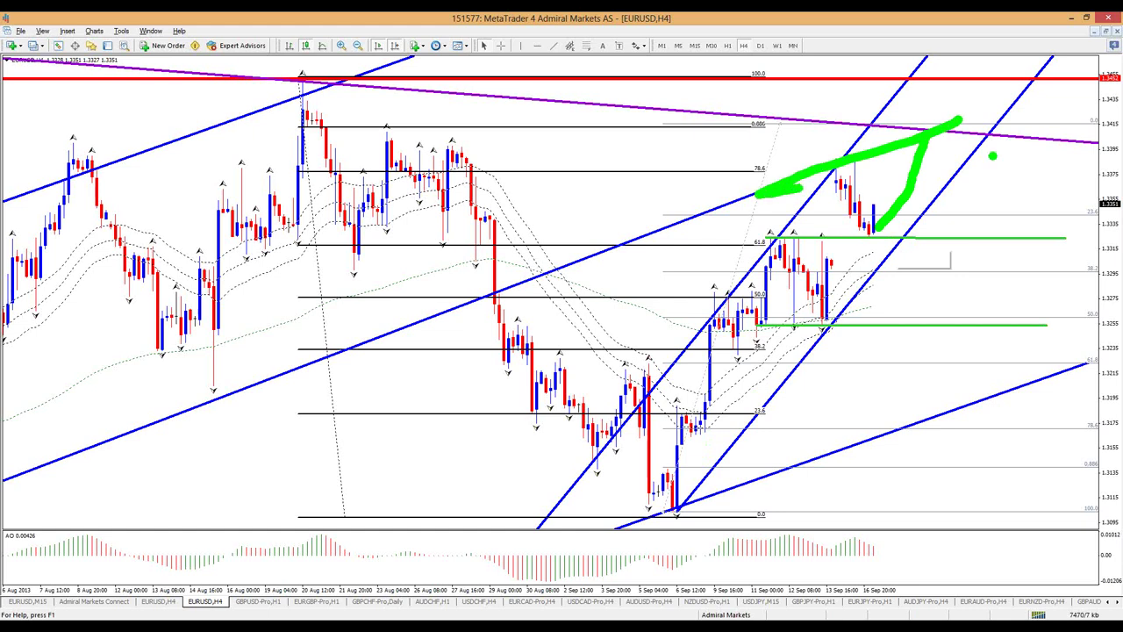
mouse_move(949, 133)
mouse_down()
mouse_move(998, 302)
mouse_move(984, 304)
mouse_move(1010, 290)
mouse_move(979, 291)
mouse_up()
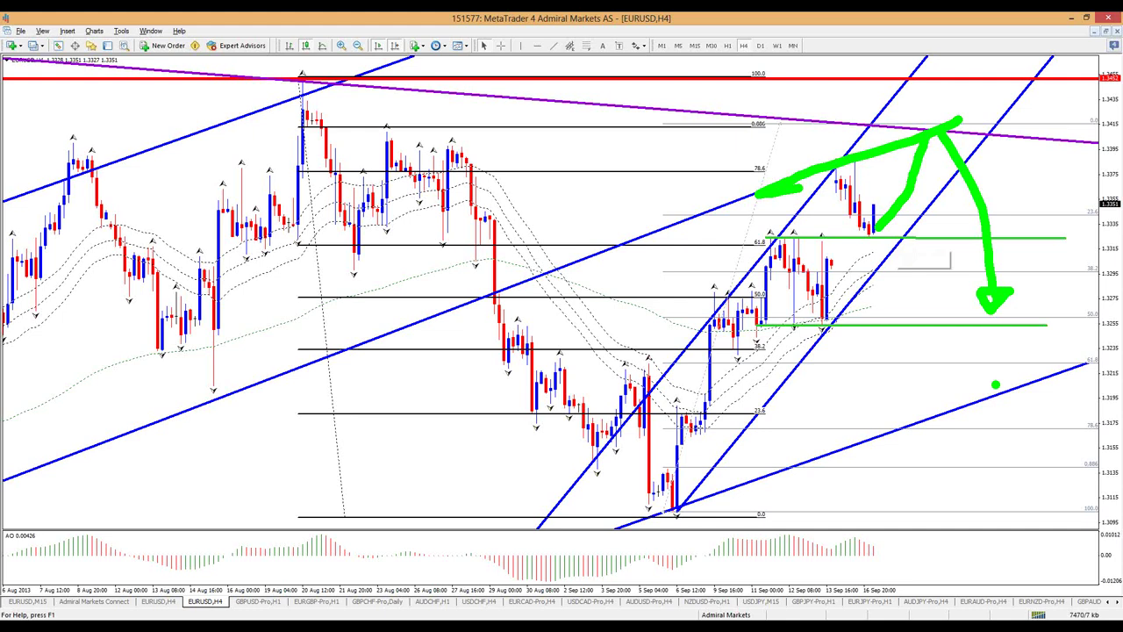
key(e)
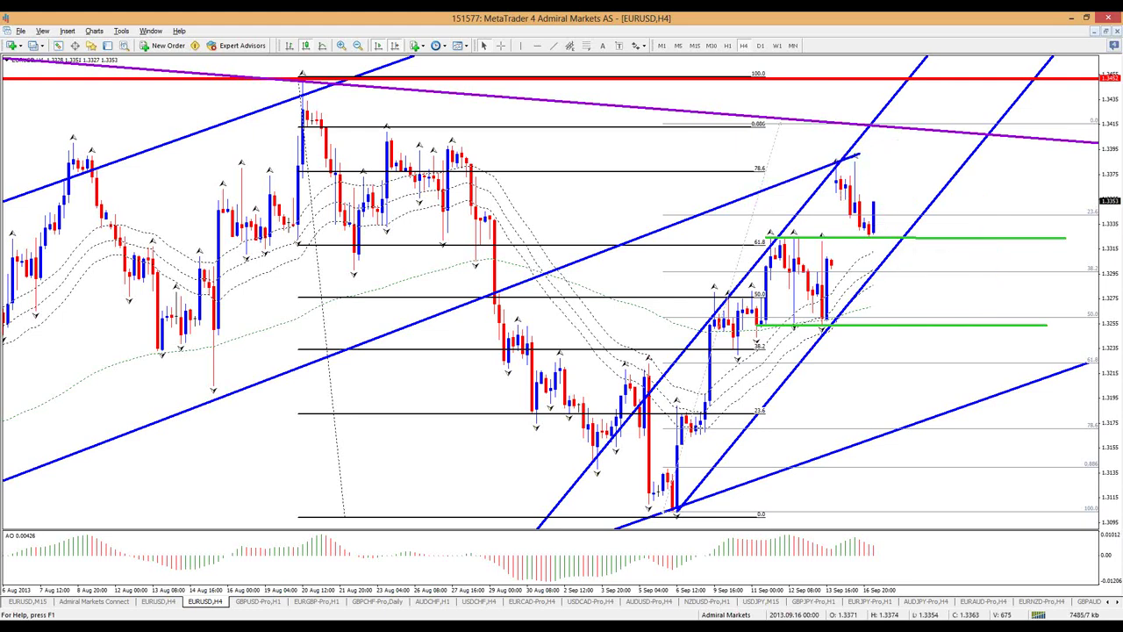
Mark the 78.6 level, clear the mark, and delete the grey Fibonacci retracement from the H4 chart.
drag(732, 167, 864, 176)
key(Escape)
right_click(783, 129)
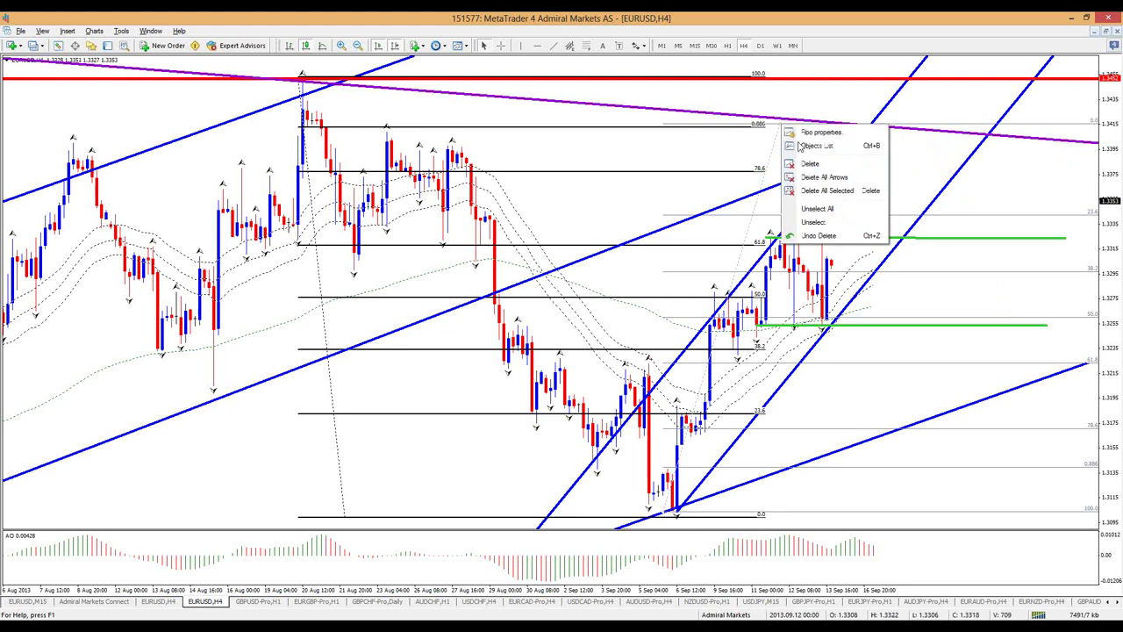
click(789, 177)
Box the 78.6 and 0.886 levels in red and draw a red zigzag arrow from the latest candle to below the lower blue trendline.
mouse_move(743, 155)
mouse_down()
mouse_move(745, 175)
mouse_move(868, 183)
mouse_move(755, 154)
mouse_move(747, 163)
mouse_up()
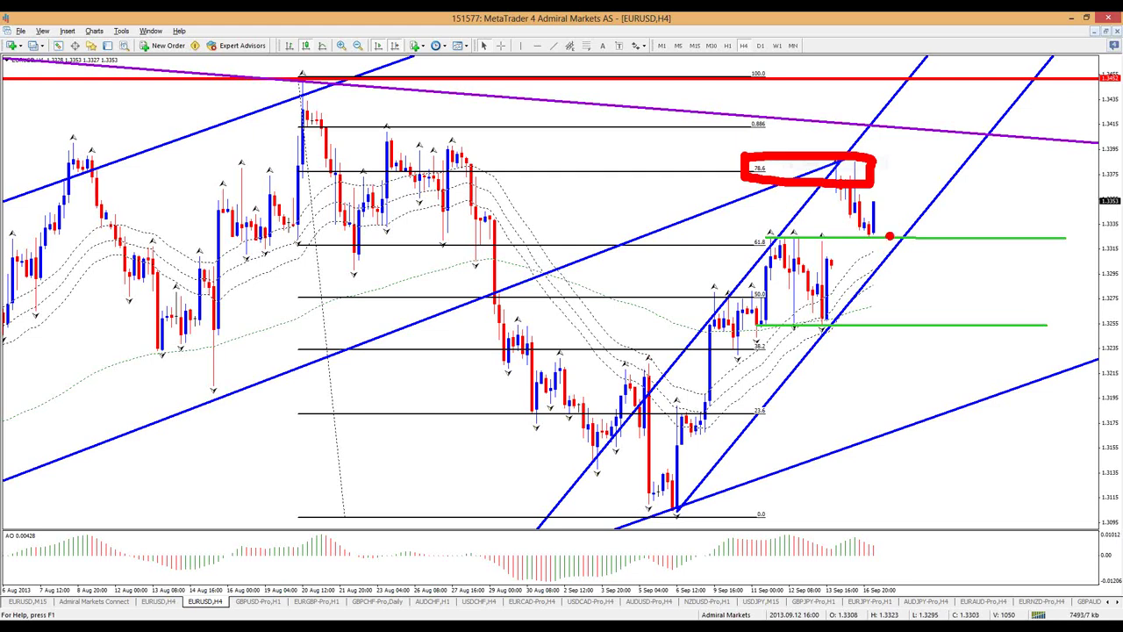
mouse_move(732, 132)
mouse_down()
mouse_move(786, 134)
mouse_move(765, 105)
mouse_move(731, 135)
mouse_up()
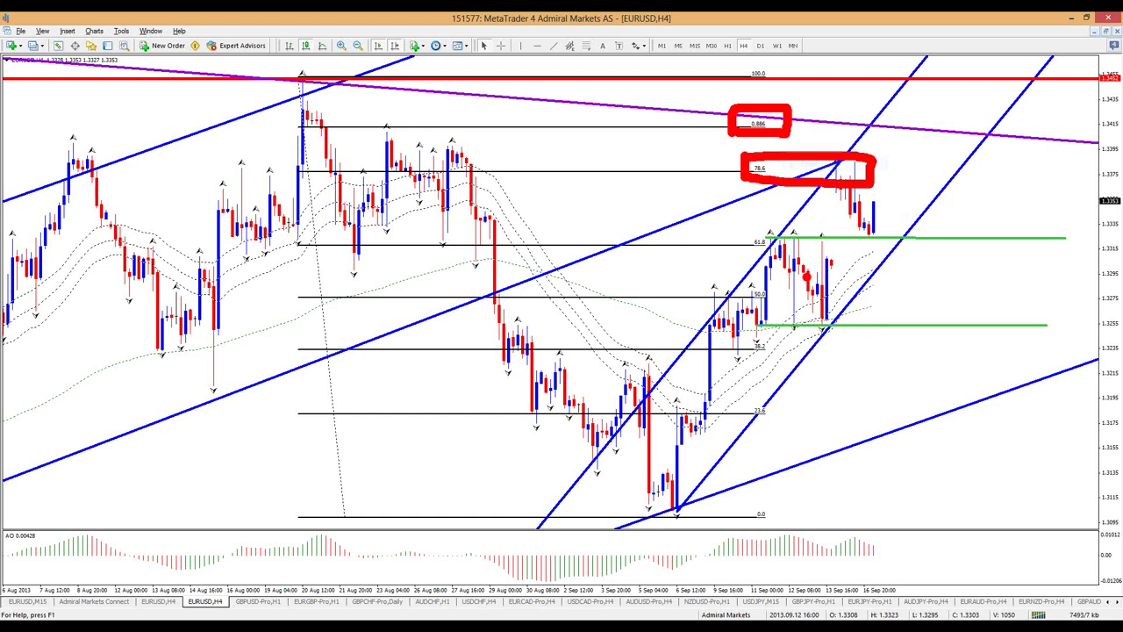
mouse_move(881, 234)
mouse_down()
mouse_move(895, 295)
mouse_move(948, 267)
mouse_move(974, 451)
mouse_move(961, 419)
mouse_up()
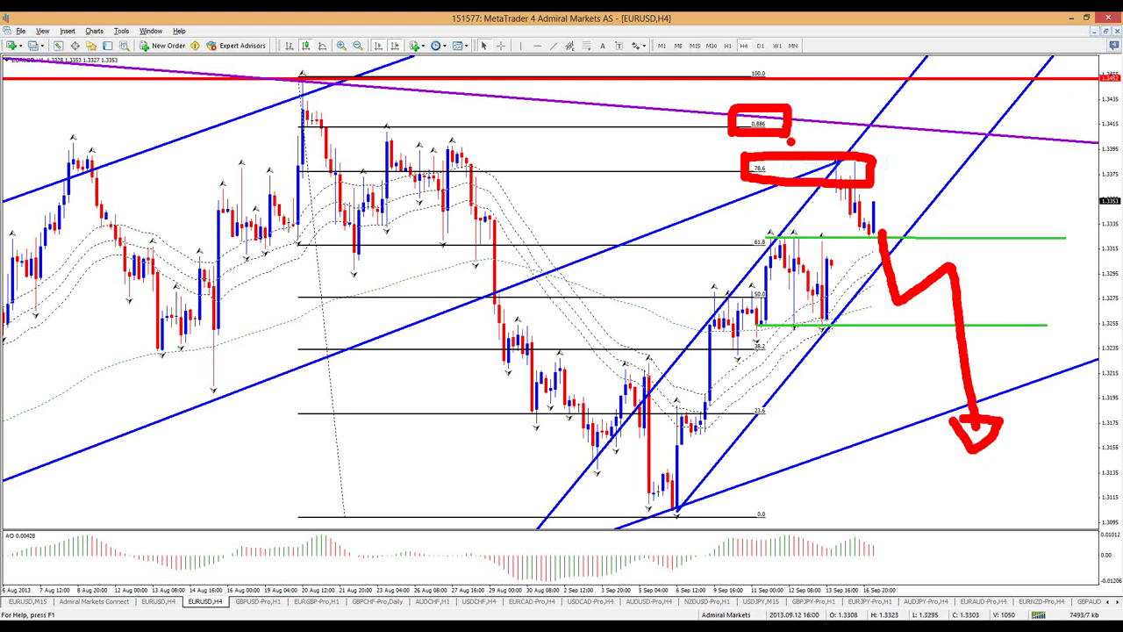
Label the 0.886 zone with a circled red 1, the zigzag pullback with a red 2 and the area above resistance with a green 3, and clear everything.
mouse_move(816, 105)
mouse_down()
mouse_move(832, 125)
mouse_move(811, 84)
mouse_move(862, 132)
mouse_up()
drag(844, 88, 863, 132)
mouse_move(987, 272)
mouse_down()
mouse_move(1022, 265)
mouse_move(1033, 300)
mouse_up()
mouse_move(1032, 254)
mouse_down()
mouse_move(1003, 314)
mouse_move(1057, 263)
mouse_up()
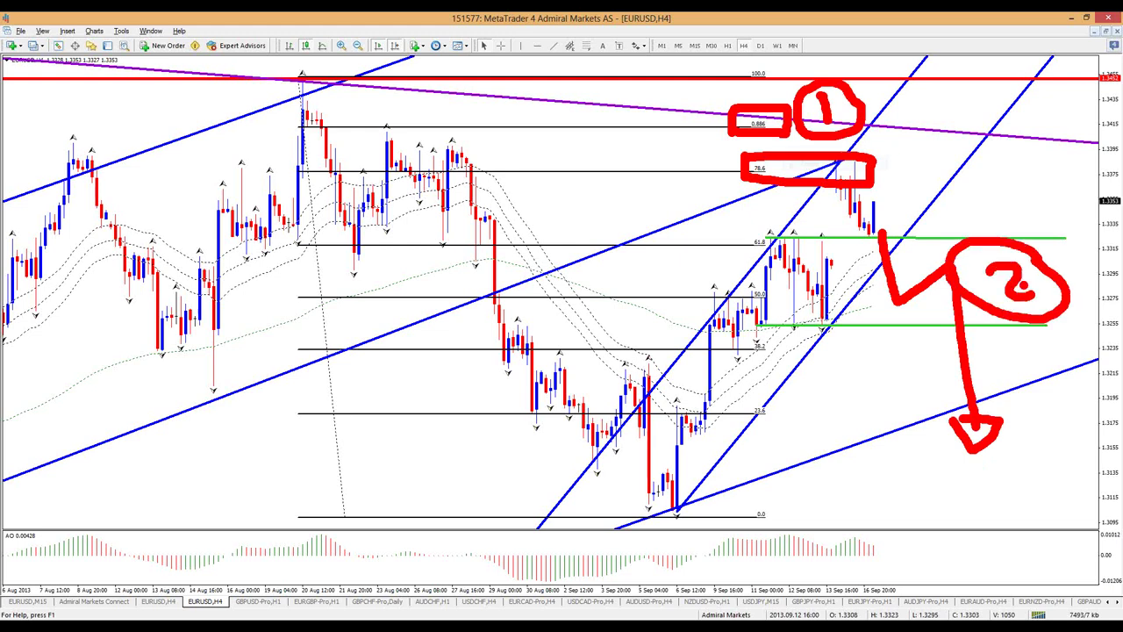
mouse_move(962, 38)
mouse_down()
mouse_move(985, 33)
mouse_move(990, 56)
mouse_move(961, 65)
mouse_up()
mouse_move(1009, 50)
mouse_down()
mouse_move(1014, 40)
mouse_move(922, 16)
mouse_move(943, 84)
mouse_move(1018, 66)
mouse_move(1011, 37)
mouse_up()
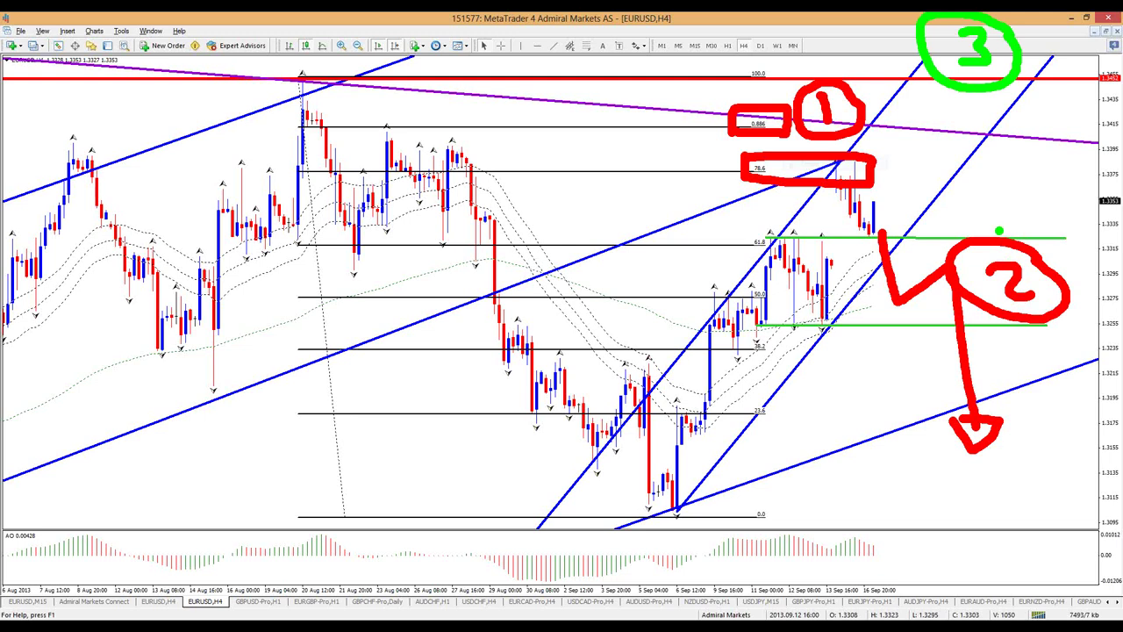
key(e)
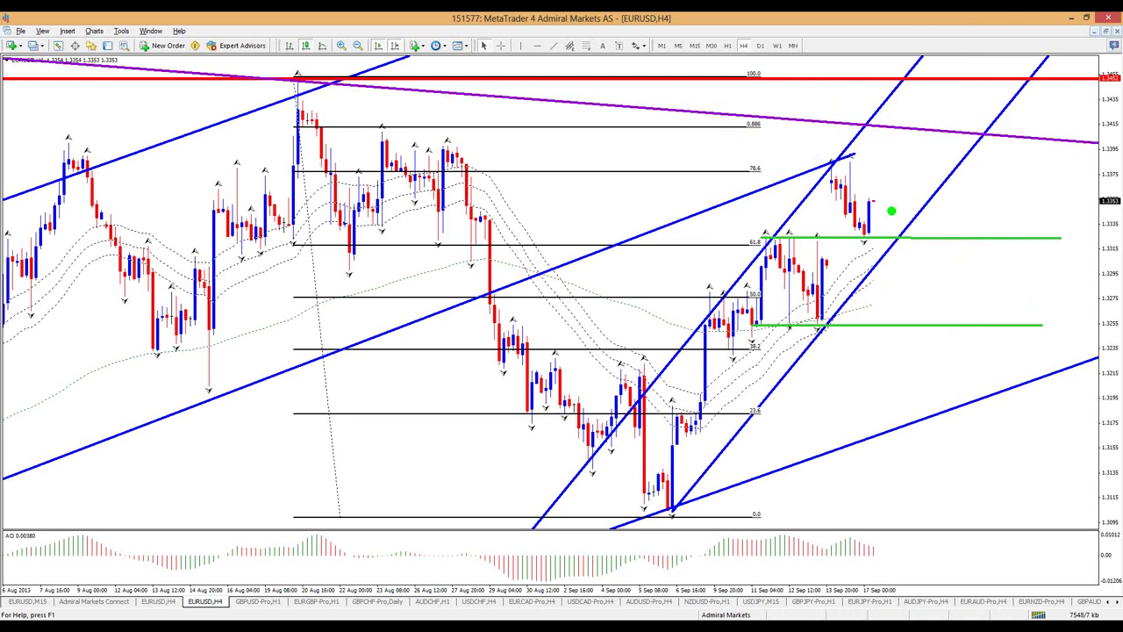
Draw one green arrow from the latest candle up toward the purple trendline and another rising inside the channel, and clear both.
mouse_move(867, 213)
mouse_down()
mouse_move(909, 180)
mouse_move(891, 143)
mouse_up()
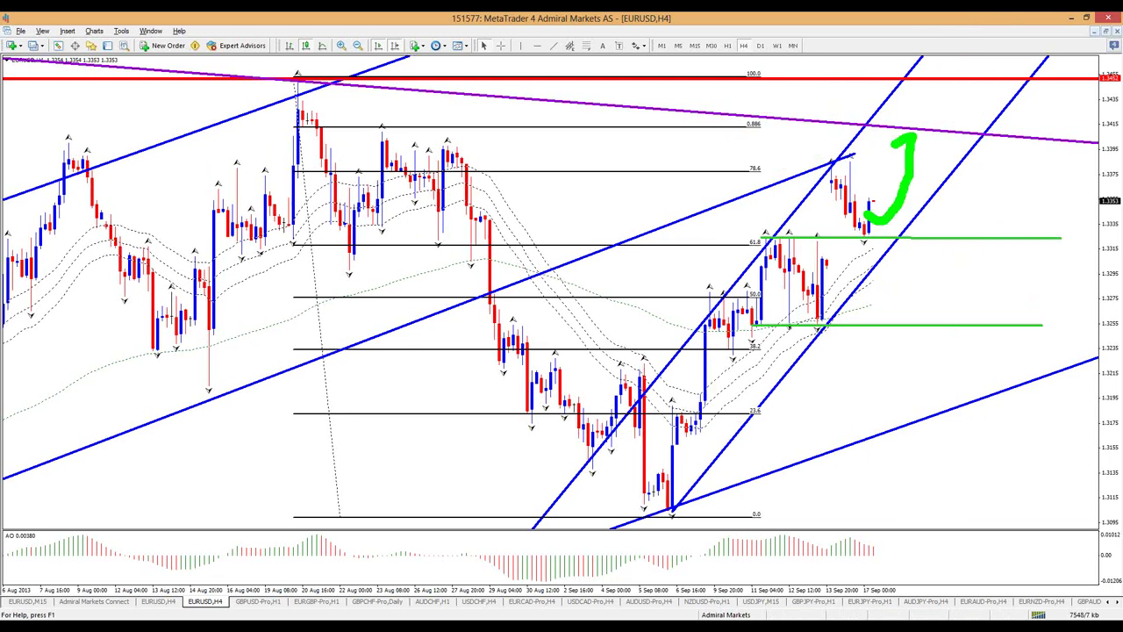
mouse_move(680, 424)
mouse_down()
mouse_move(820, 288)
mouse_move(848, 298)
mouse_up()
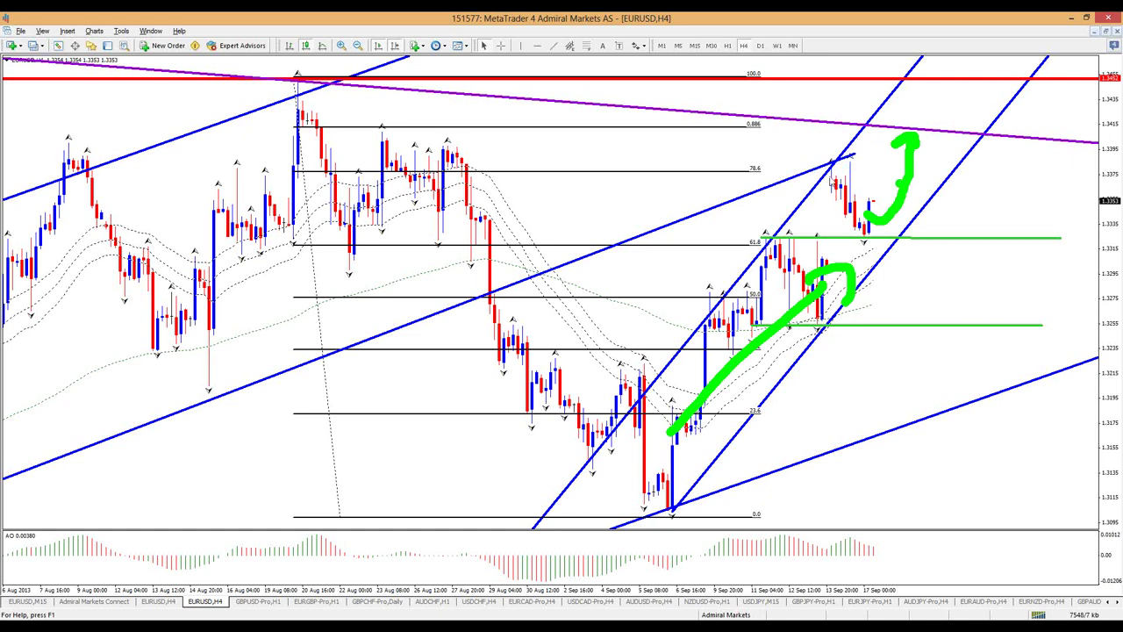
key(Escape)
Number the purple trendline and green-line zone in red as 1 and 2, the area above in green as 3, circle the latest candles, and clear everything.
key(r)
drag(902, 115, 908, 128)
drag(968, 260, 1022, 294)
key(b)
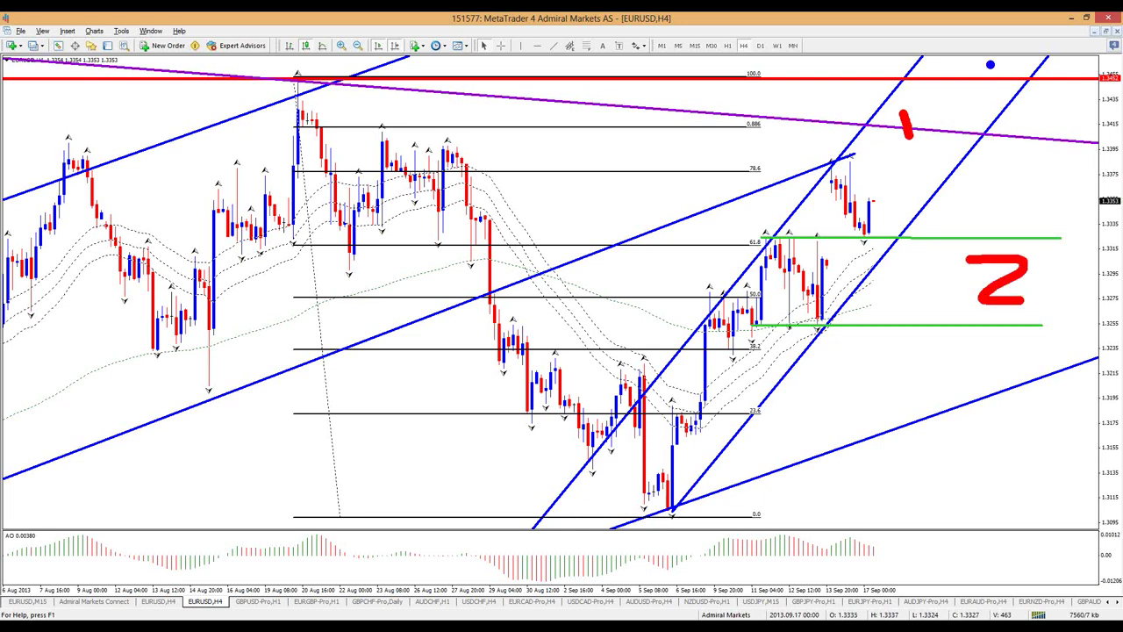
key(g)
drag(977, 13, 981, 50)
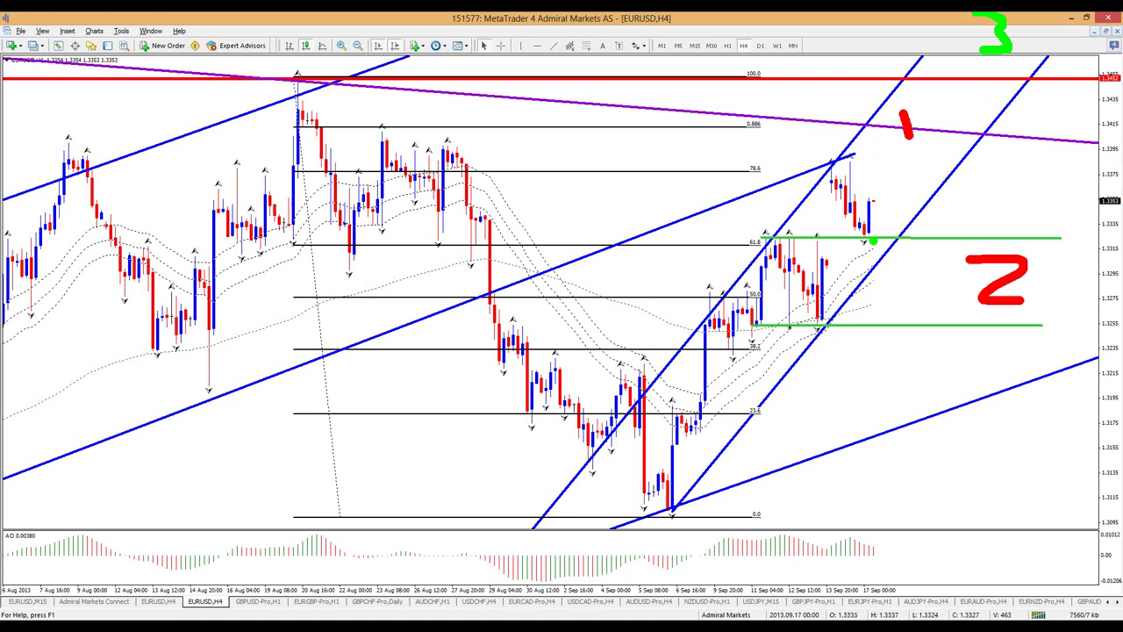
mouse_move(902, 147)
mouse_down()
mouse_move(853, 171)
mouse_move(858, 224)
mouse_move(903, 163)
mouse_move(904, 143)
mouse_up()
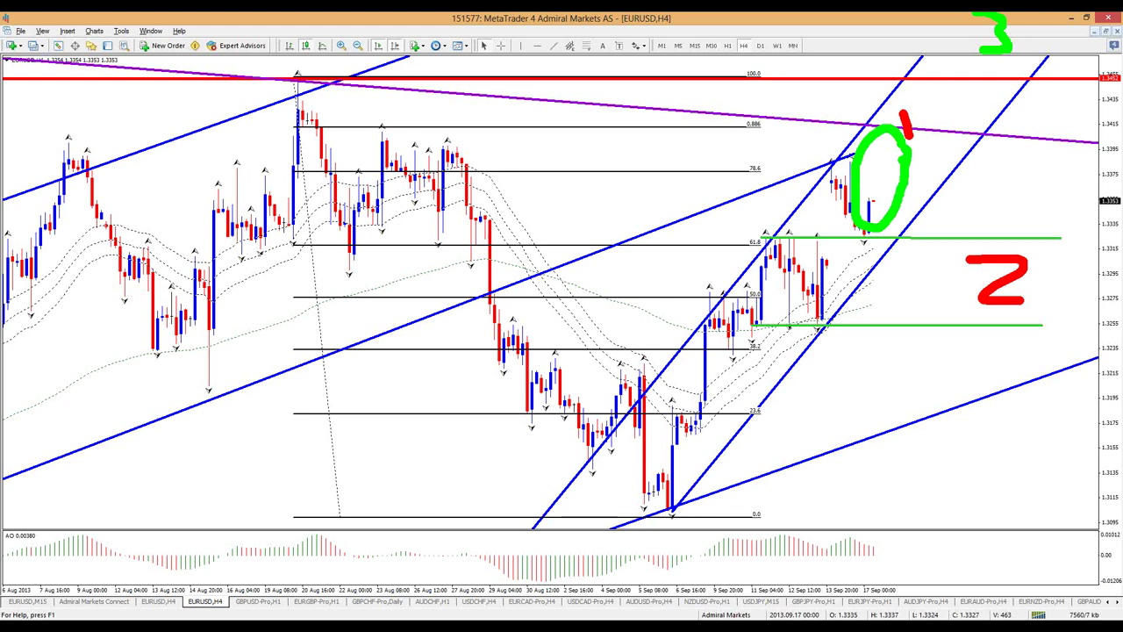
key(Escape)
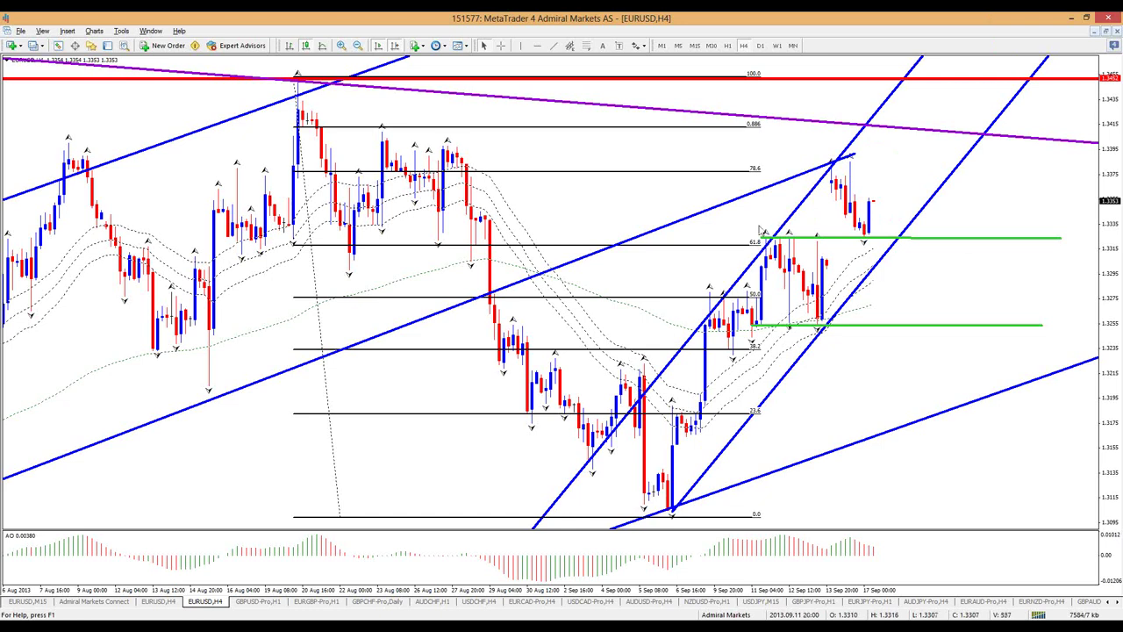
Check EURUSD on the Daily timeframe and return to a wider view of the H4 chart.
click(759, 45)
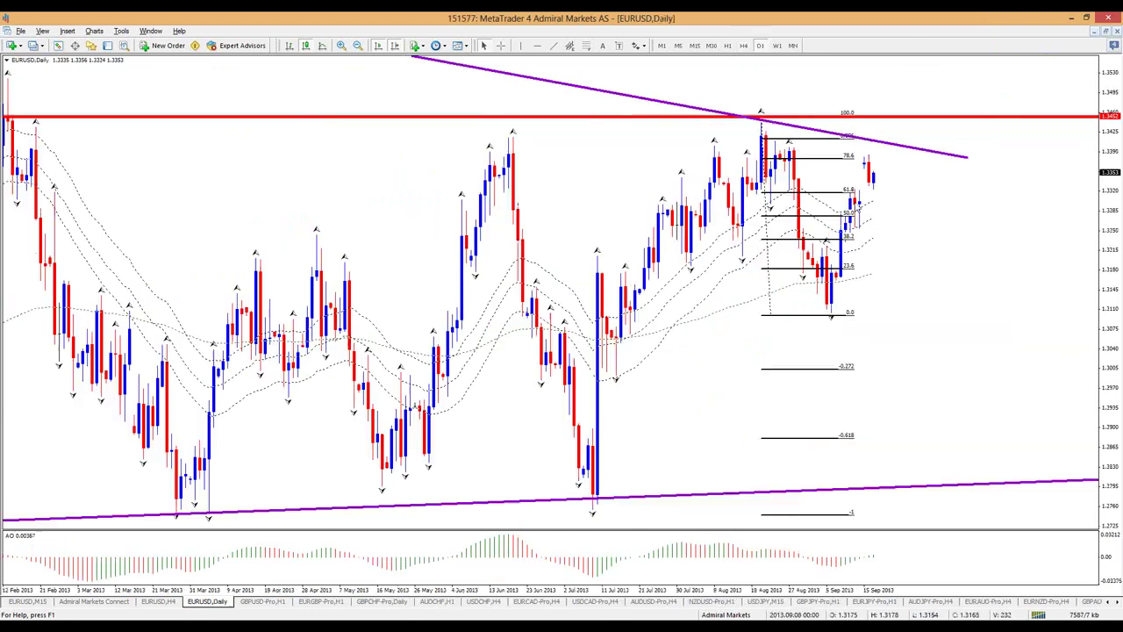
click(744, 45)
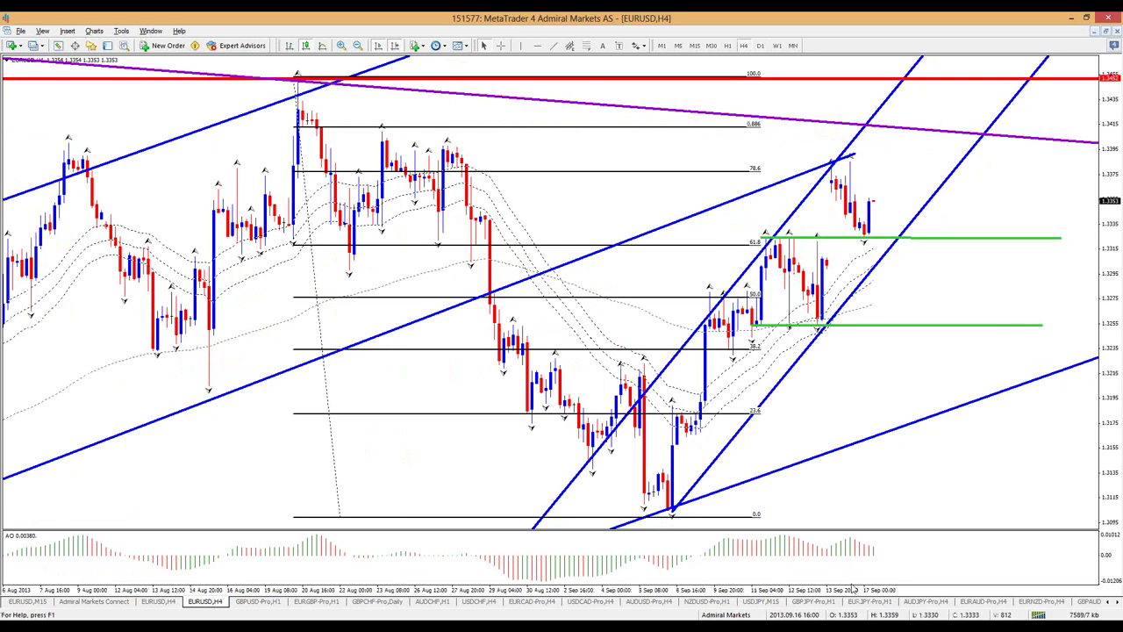
key(minus)
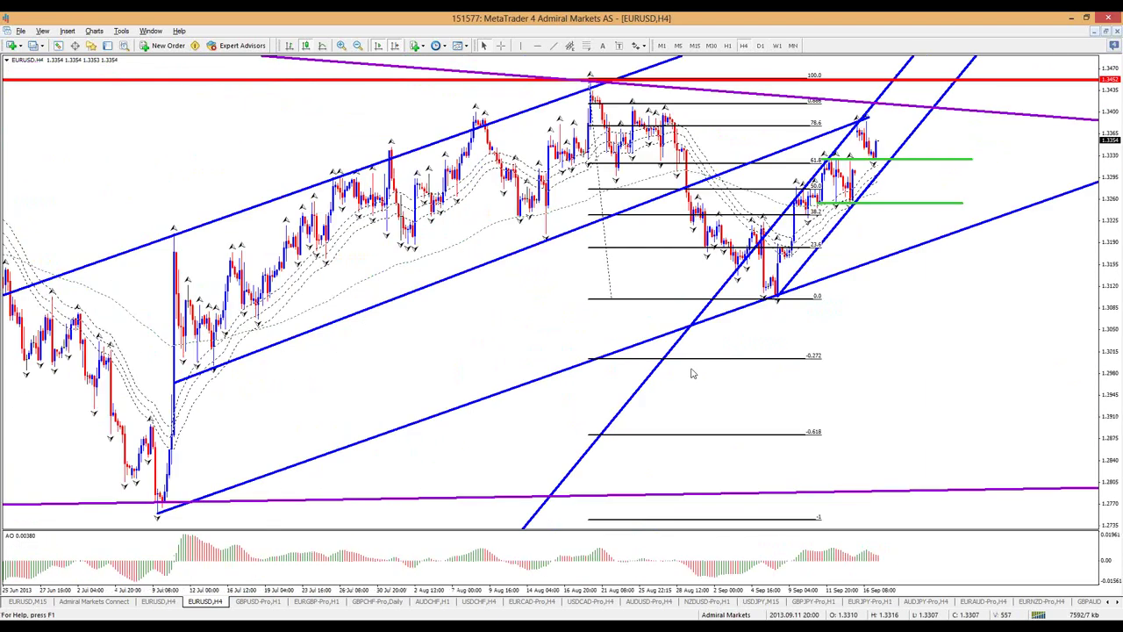
Restyle the middle blue trendline on the H4 chart with the thinnest width and a dashed line.
right_click(576, 229)
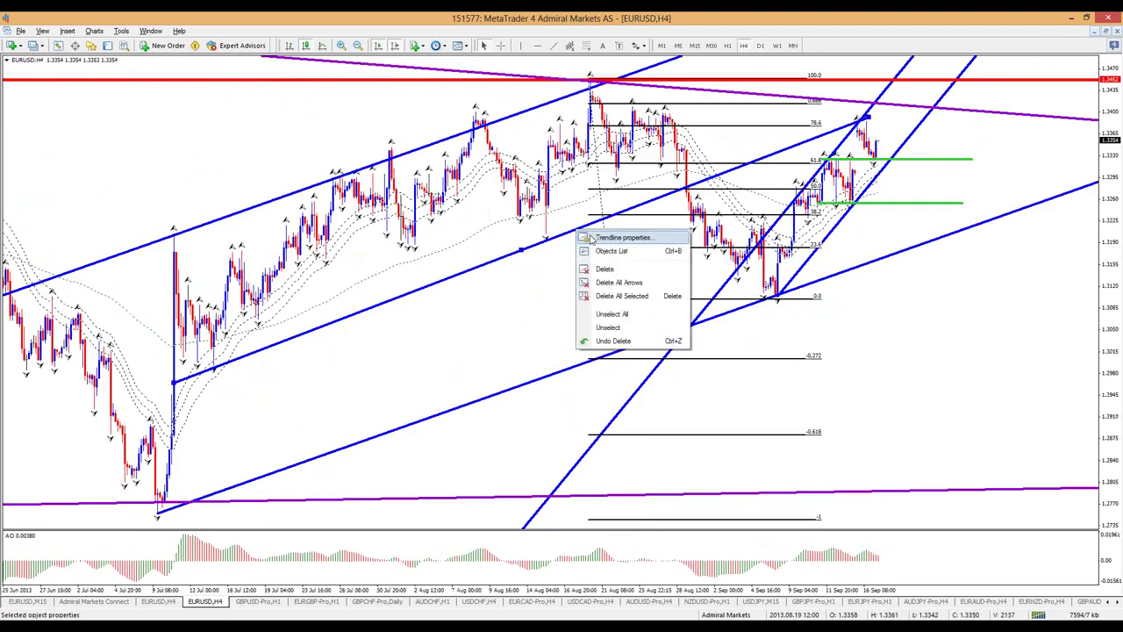
key(Return)
click(465, 278)
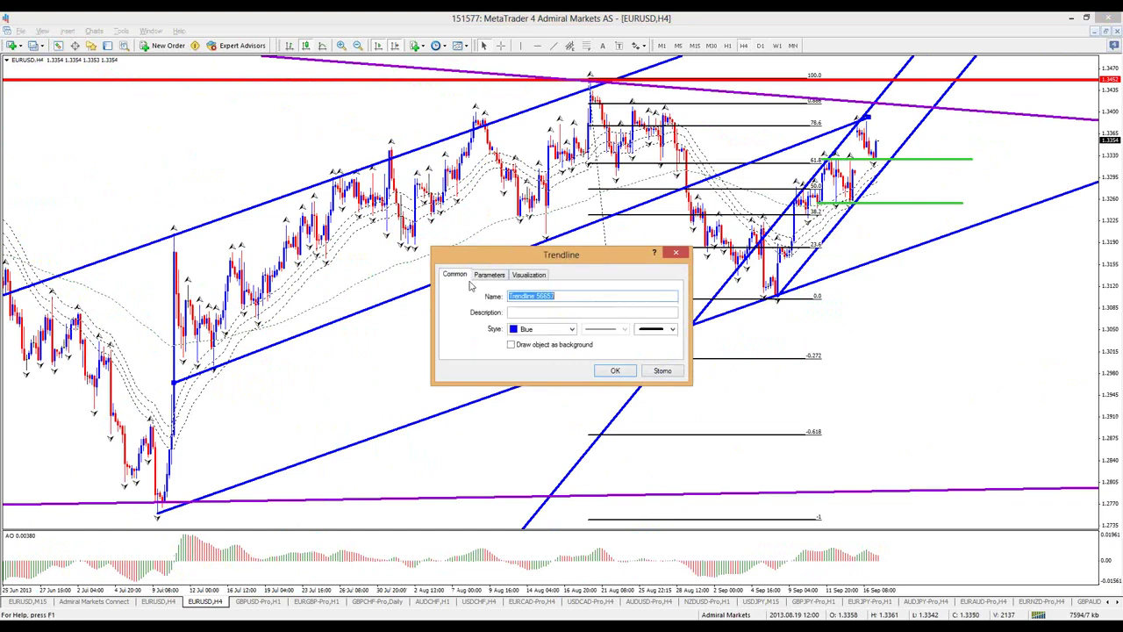
click(672, 329)
click(658, 340)
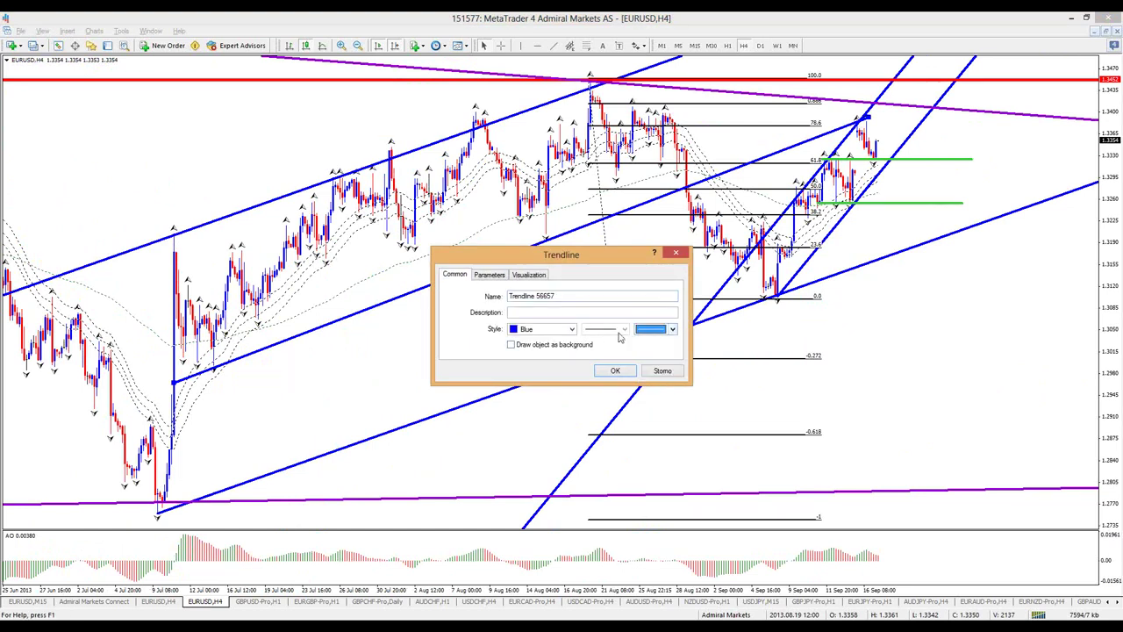
click(624, 329)
click(620, 360)
click(624, 329)
click(614, 360)
click(625, 329)
click(616, 373)
click(616, 372)
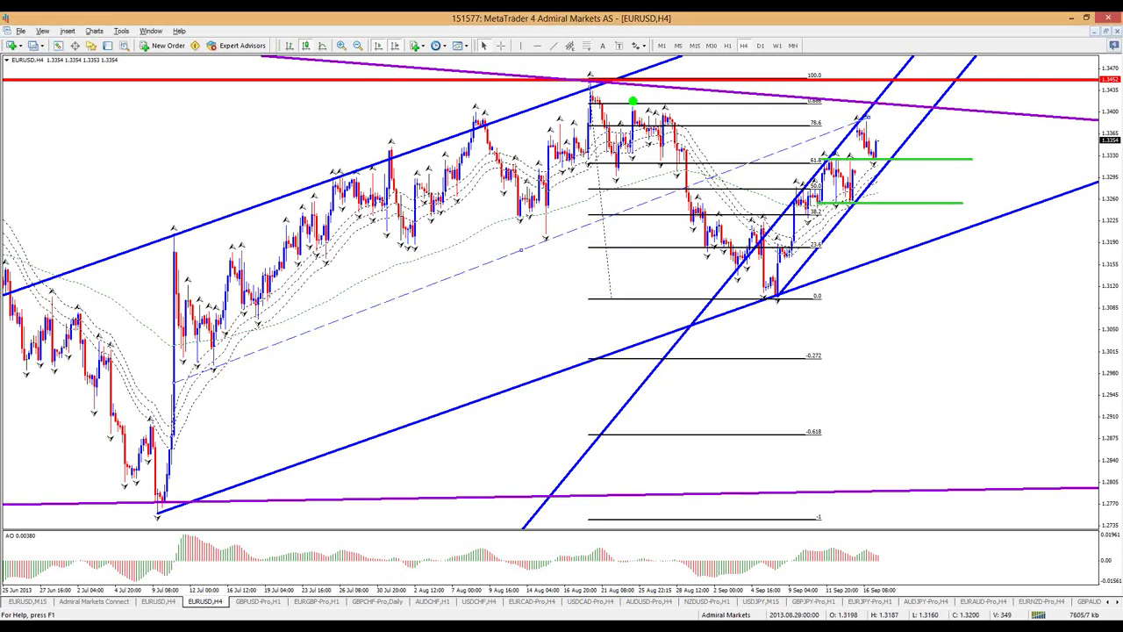
Mark the upper and lower lines of the wide blue channel in green and clear the marks.
drag(546, 117, 441, 142)
drag(531, 381, 579, 374)
key(Escape)
Recolour the steep blue channel around the latest candles to light blue.
right_click(838, 231)
click(868, 235)
click(455, 275)
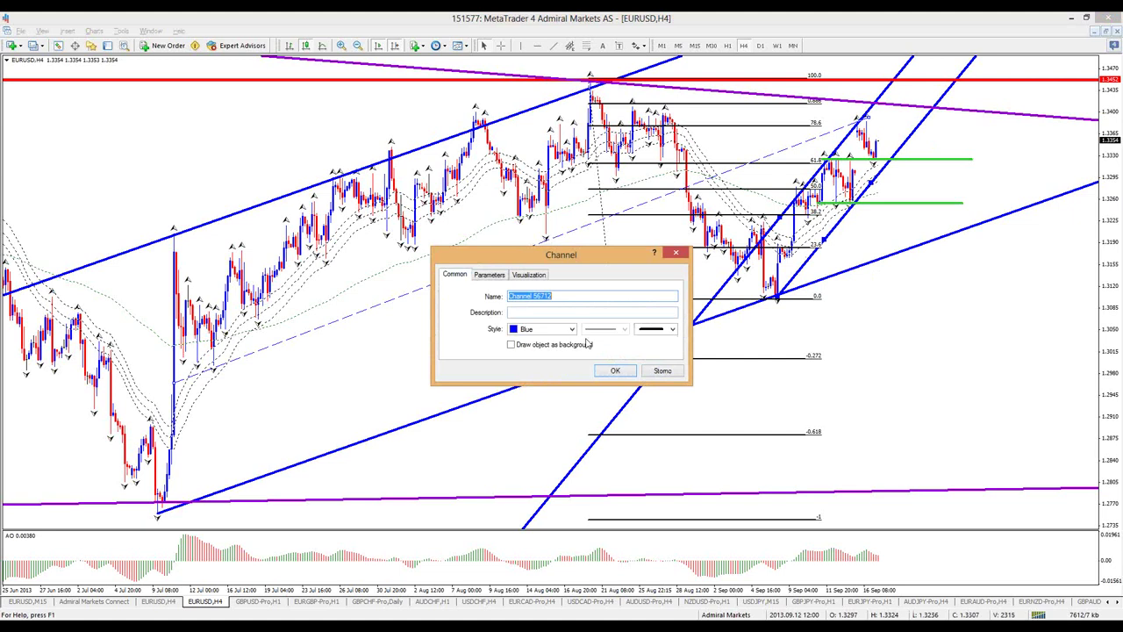
click(572, 329)
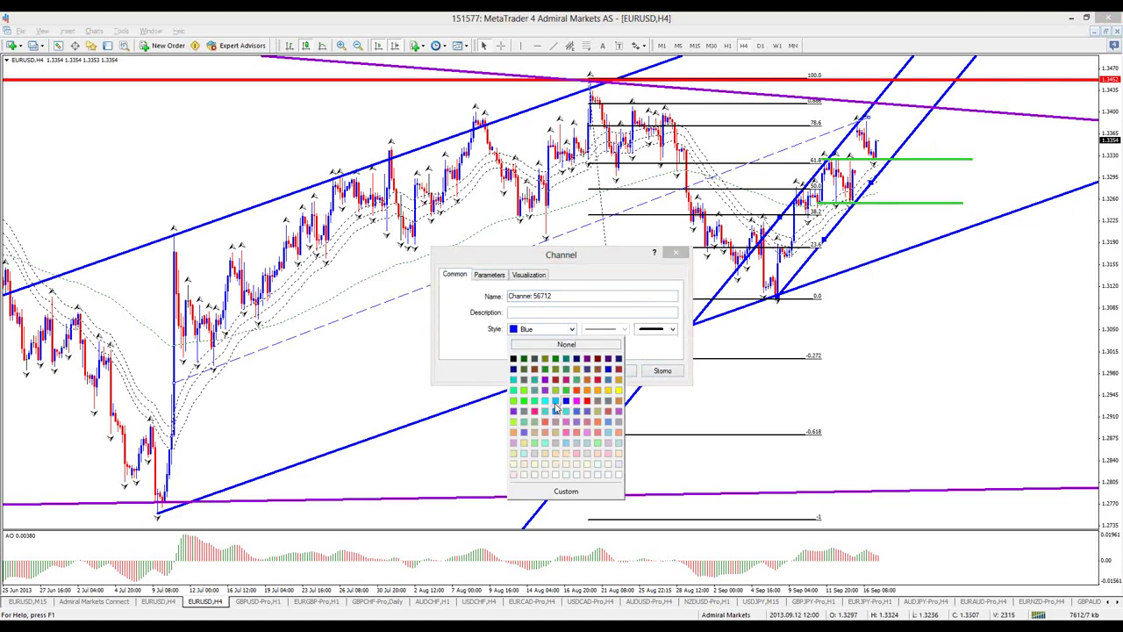
click(554, 400)
click(592, 370)
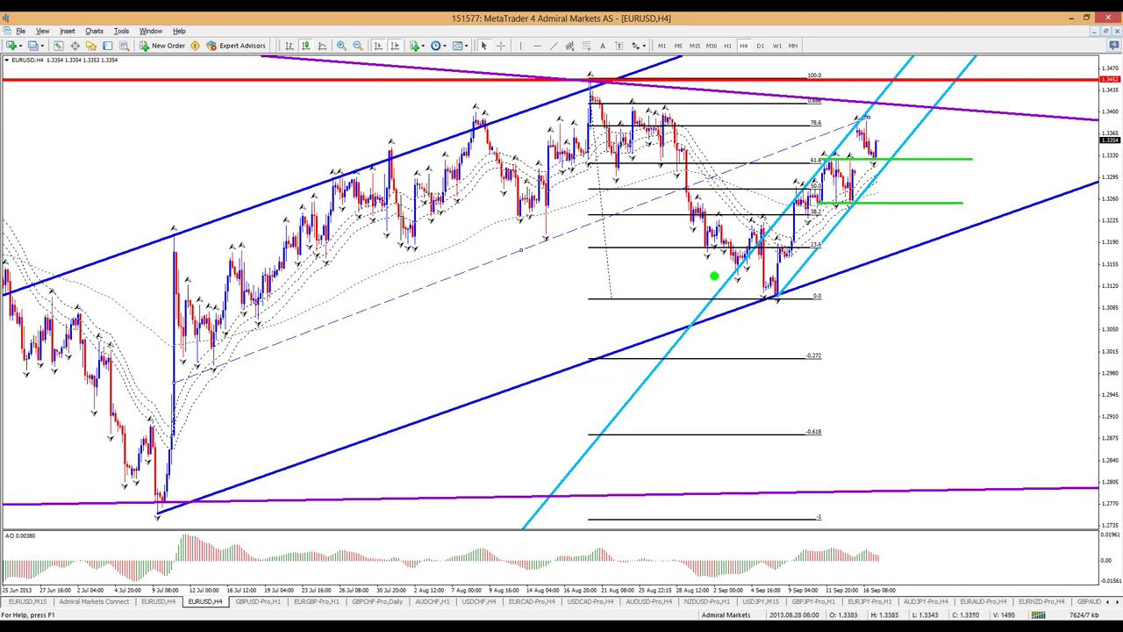
Circle the price action above the dashed trendline and the recent swing below it in green, trace the dashed line, and clear the marks.
mouse_move(663, 107)
mouse_down()
mouse_move(321, 175)
mouse_move(190, 334)
mouse_move(579, 254)
mouse_move(772, 120)
mouse_move(667, 114)
mouse_up()
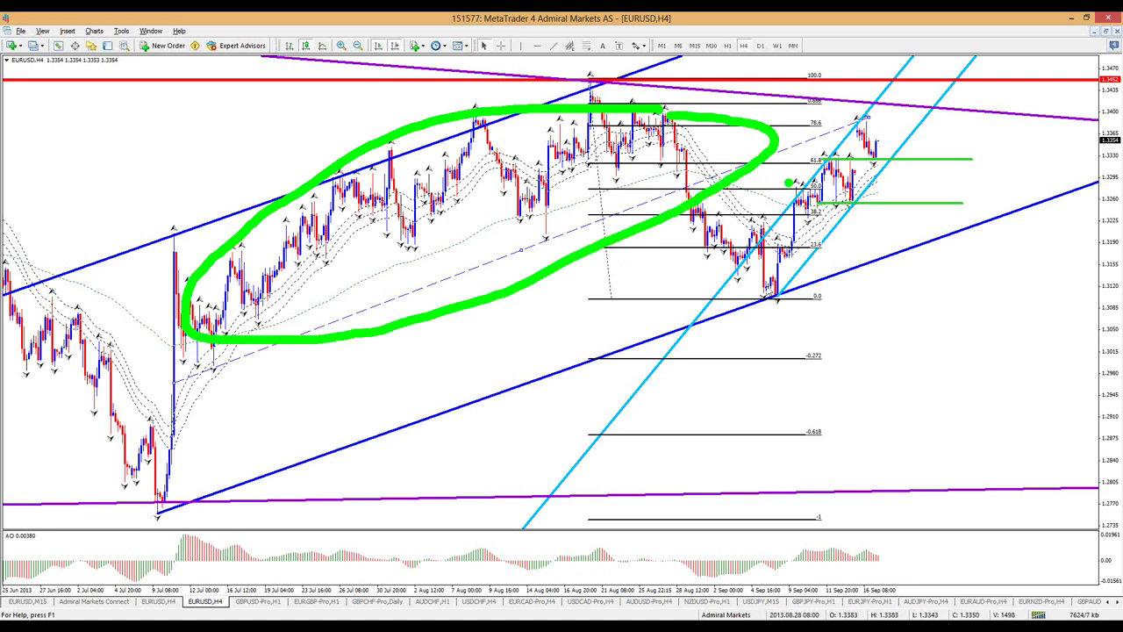
key(Escape)
key(ctrl+2)
mouse_move(895, 140)
mouse_down()
mouse_move(752, 156)
mouse_move(805, 267)
mouse_move(895, 144)
mouse_up()
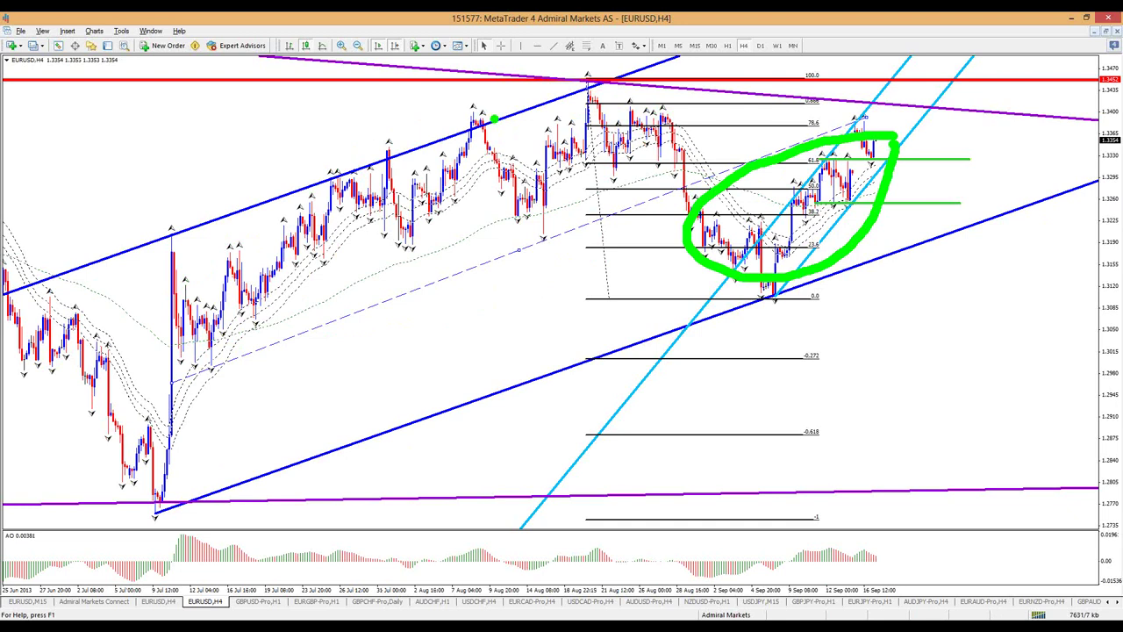
mouse_move(171, 371)
mouse_down()
mouse_move(610, 239)
mouse_move(867, 112)
mouse_up()
key(Escape)
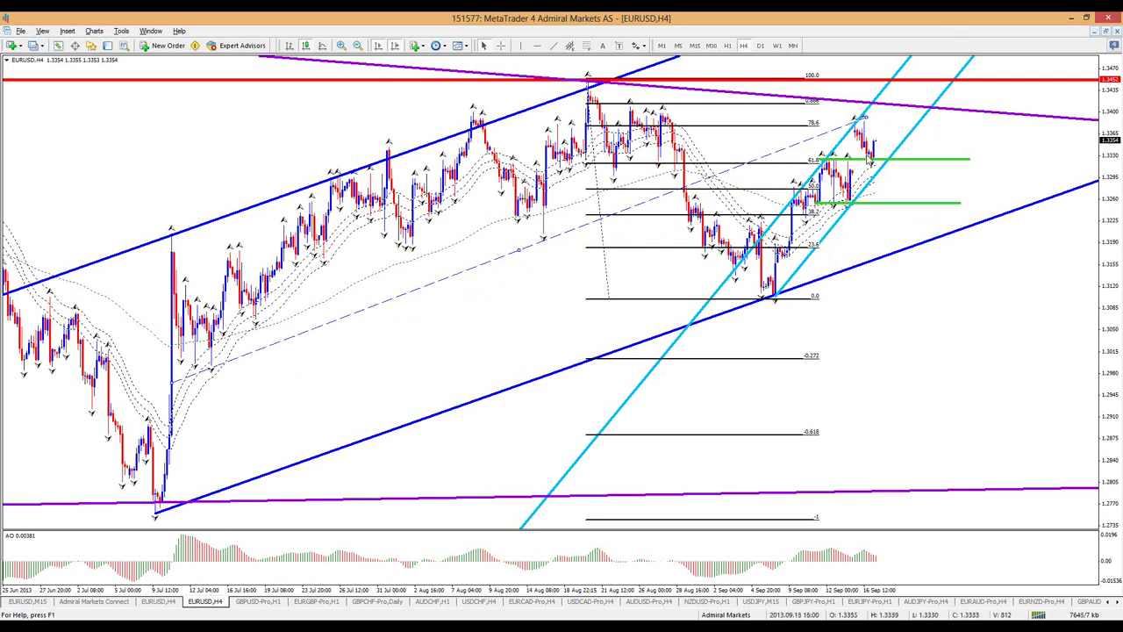
Trace both lines of the light-blue channel, mark the recent price moves near them, and clear the drawings.
drag(860, 114, 776, 233)
drag(895, 158, 784, 304)
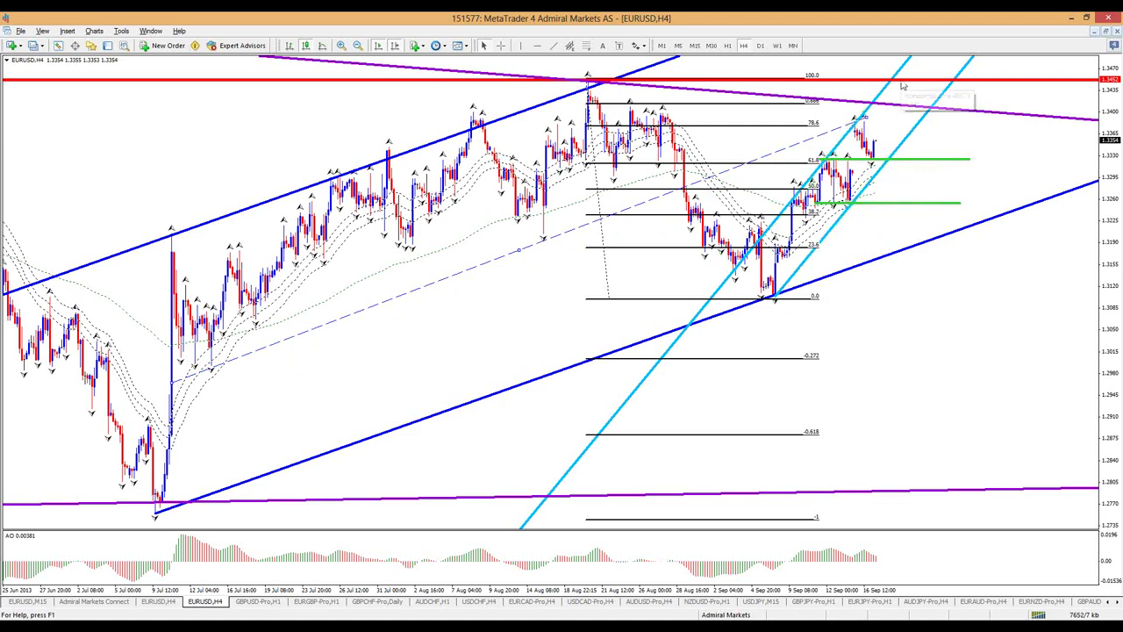
mouse_move(792, 227)
mouse_down()
mouse_move(780, 243)
mouse_move(840, 182)
mouse_move(853, 186)
mouse_up()
mouse_move(853, 88)
mouse_down()
mouse_move(841, 130)
mouse_move(869, 98)
mouse_up()
key(Escape)
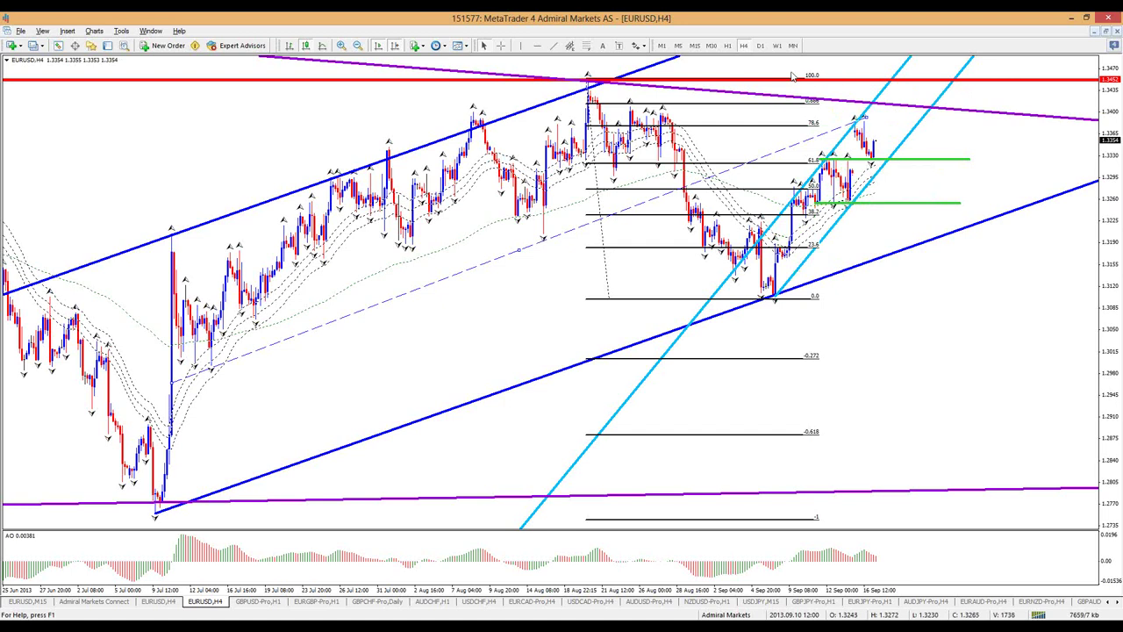
Switch EURUSD to the H1 timeframe, circle the area around the upper green line in green, and clear it.
click(733, 49)
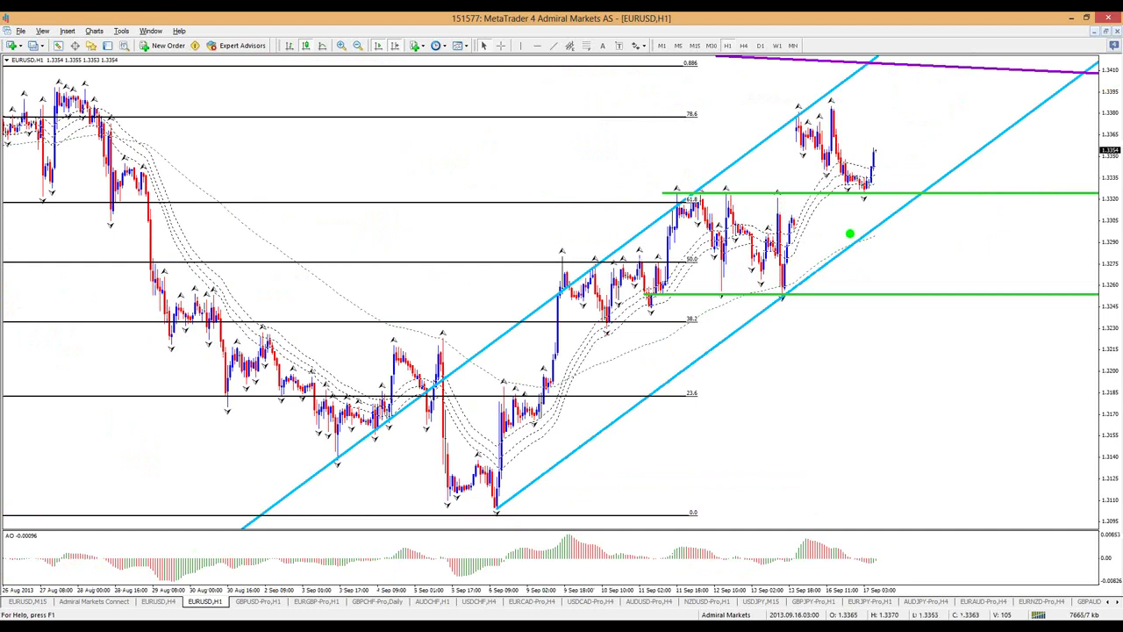
mouse_move(886, 208)
mouse_down()
mouse_move(755, 178)
mouse_move(718, 212)
mouse_move(904, 241)
mouse_move(906, 217)
mouse_move(886, 207)
mouse_move(913, 222)
mouse_up()
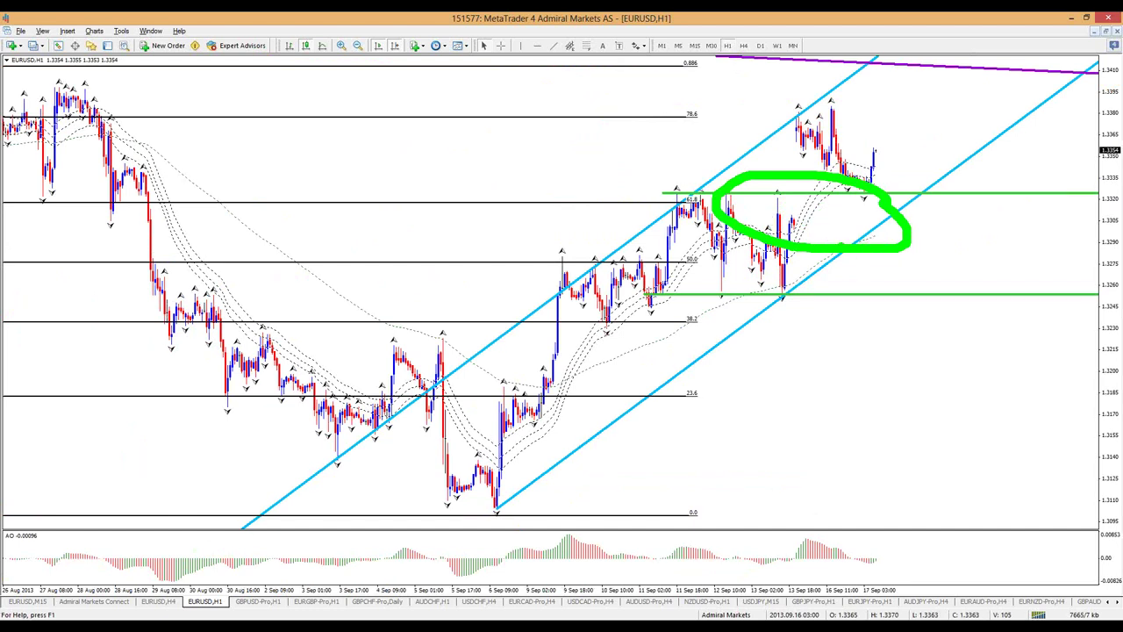
key(Escape)
Underline the latest lows and circle the zone below the upper green line in green, and circle the purple trendline near the upper channel line in red.
drag(839, 194, 867, 195)
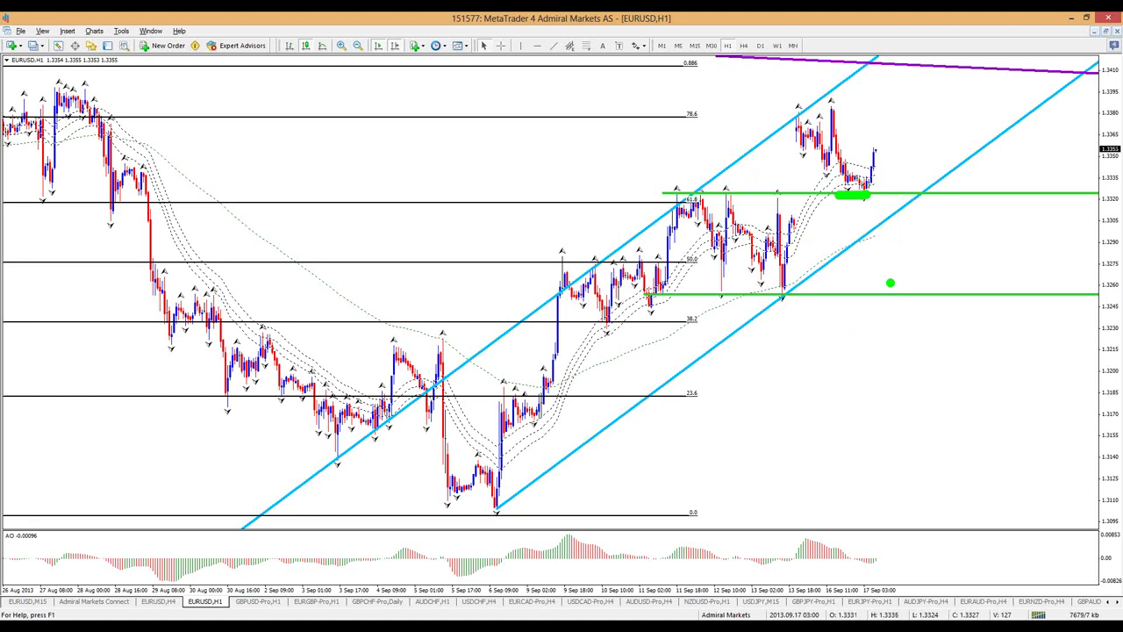
mouse_move(887, 196)
mouse_down()
mouse_move(803, 193)
mouse_move(899, 198)
mouse_up()
key(r)
mouse_move(928, 68)
mouse_down()
mouse_move(900, 48)
mouse_move(895, 79)
mouse_move(955, 59)
mouse_up()
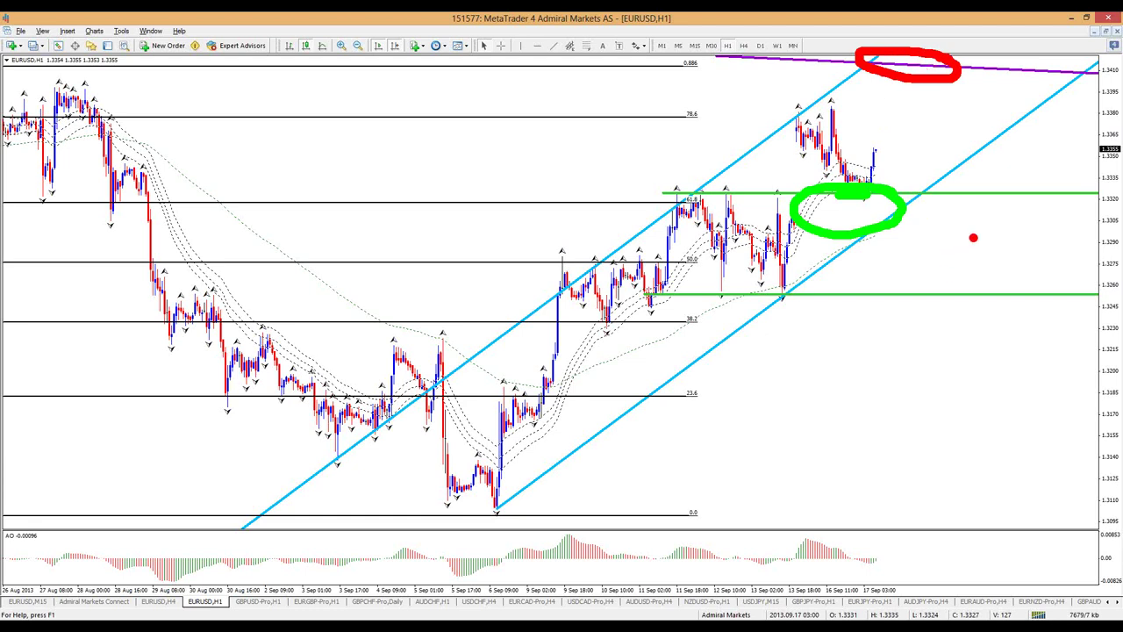
Draw red down arrows at the purple trendline and toward the lower green line, a green up arrow above the trendline, and clear everything.
mouse_move(1003, 68)
mouse_down()
mouse_move(1002, 44)
mouse_move(1002, 78)
mouse_up()
mouse_move(983, 220)
mouse_down()
mouse_move(982, 286)
mouse_move(1001, 274)
mouse_up()
key(g)
mouse_move(1049, 14)
mouse_down()
mouse_move(1051, 67)
mouse_move(1050, 12)
mouse_move(1070, 31)
mouse_up()
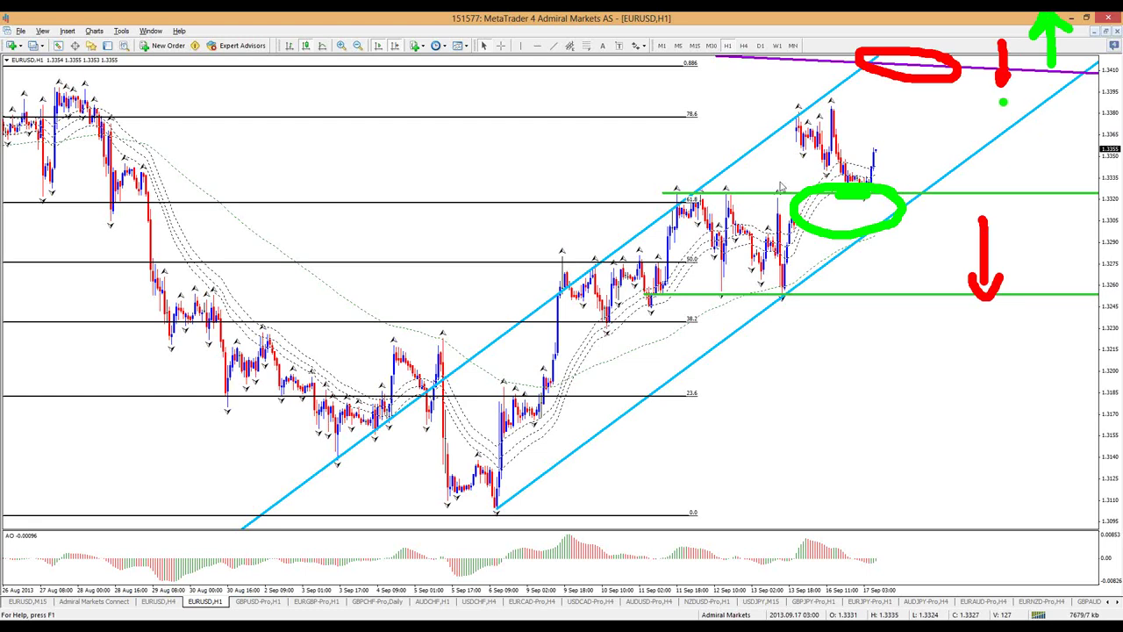
key(Escape)
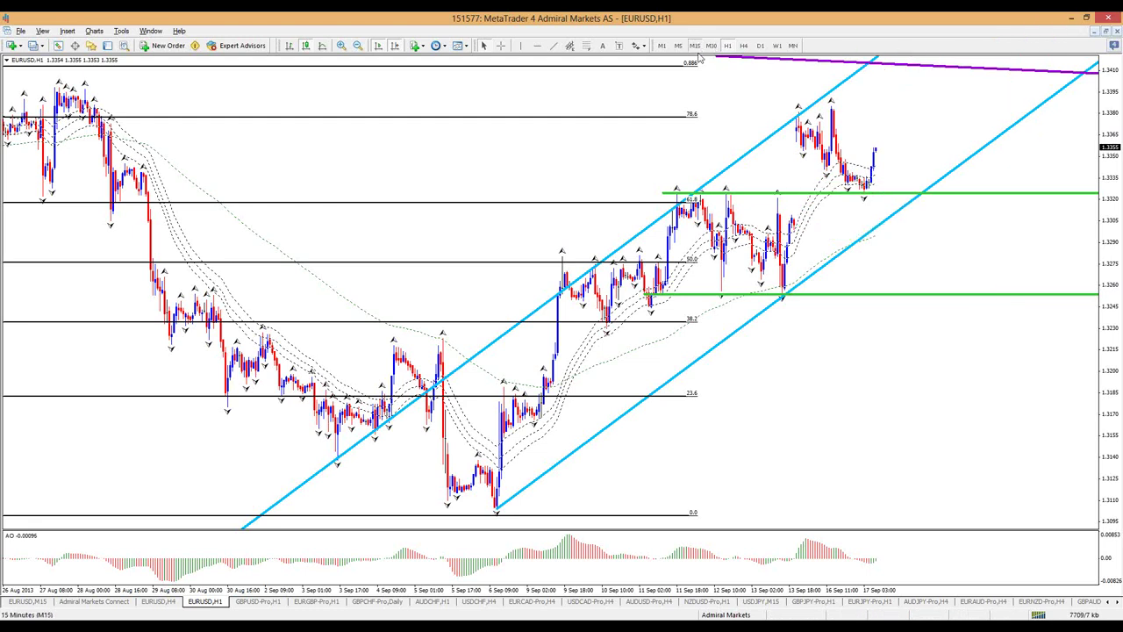
View EURUSD on the M15 timeframe, load the Analysis profile, and dismiss the alert.
click(698, 47)
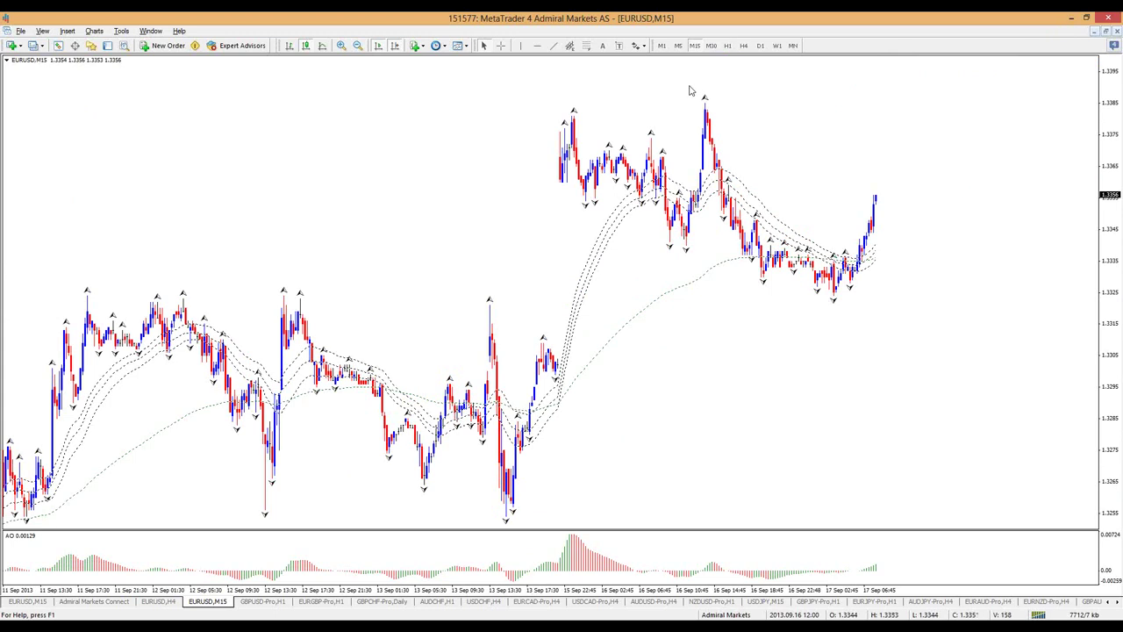
click(742, 614)
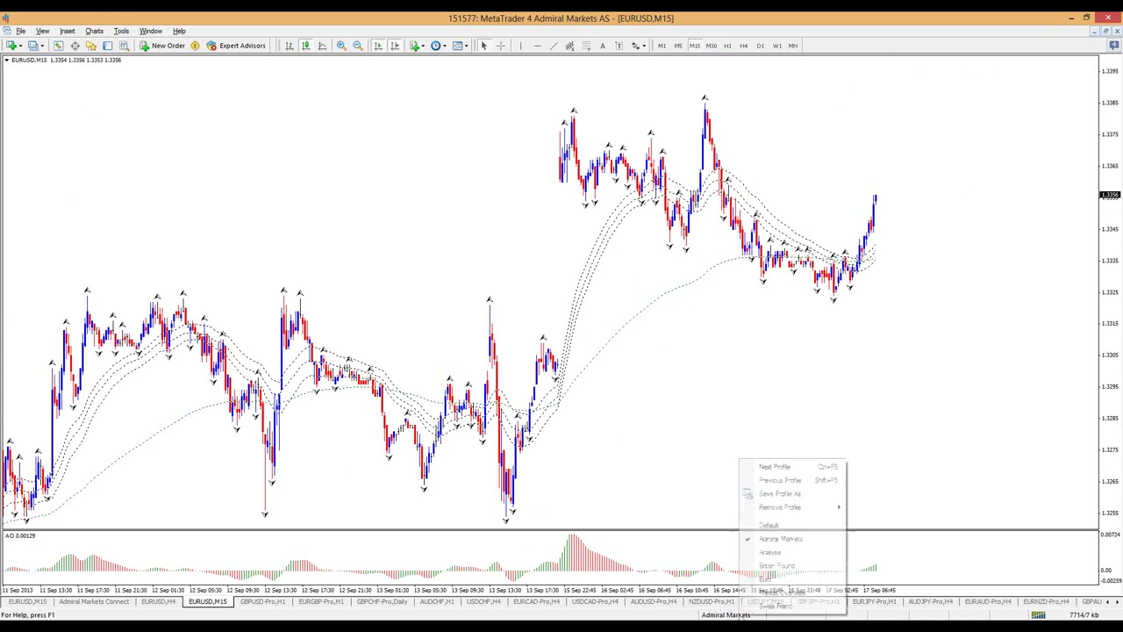
click(789, 537)
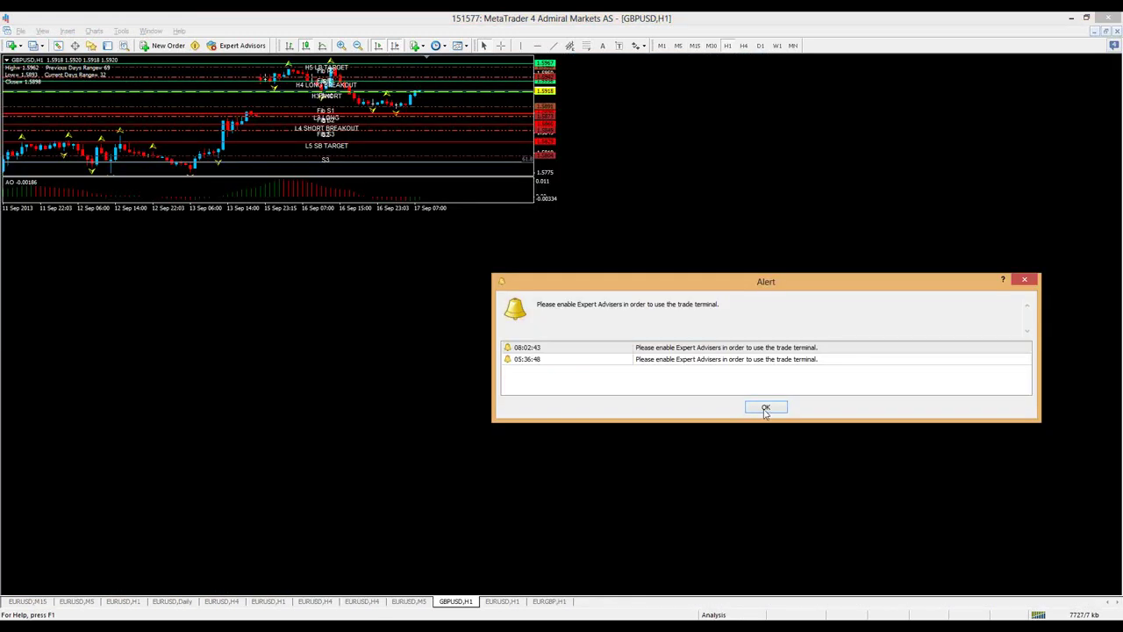
click(764, 409)
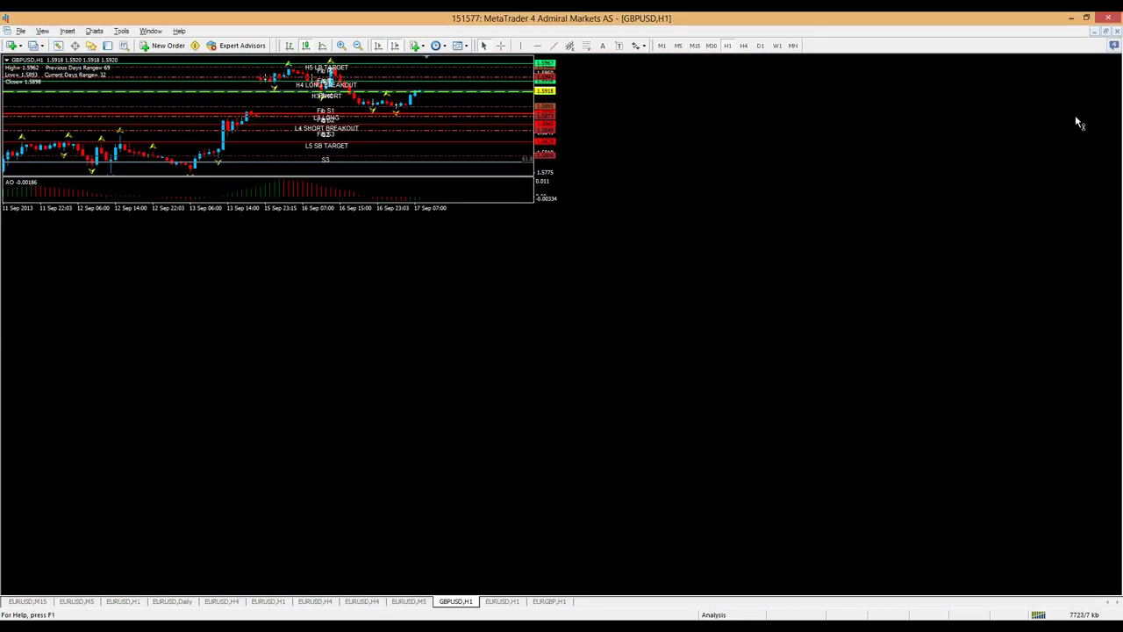
Restore the chart windows to the tiled layout, bring the EURUSD Daily chart forward, and minimize the GBPUSD H1 window.
click(1104, 30)
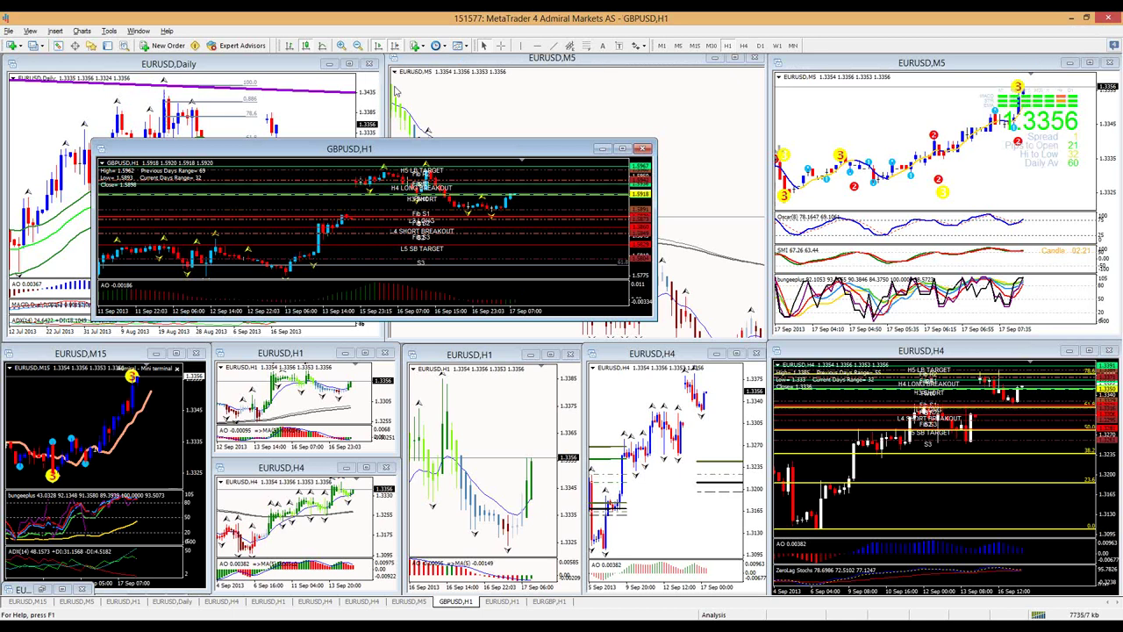
click(336, 106)
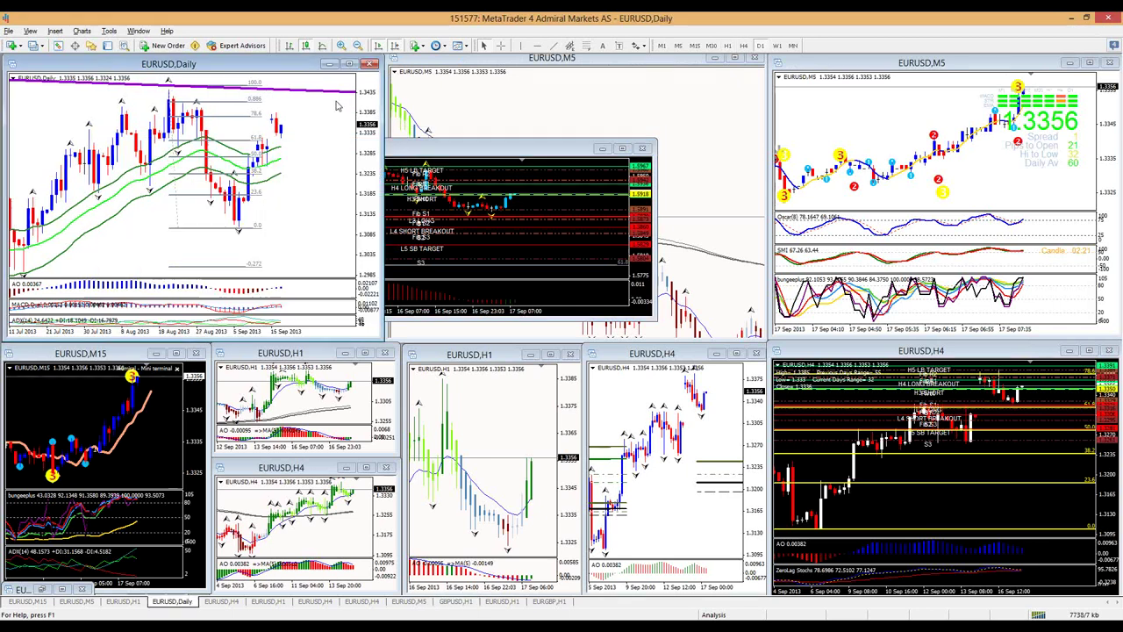
click(602, 149)
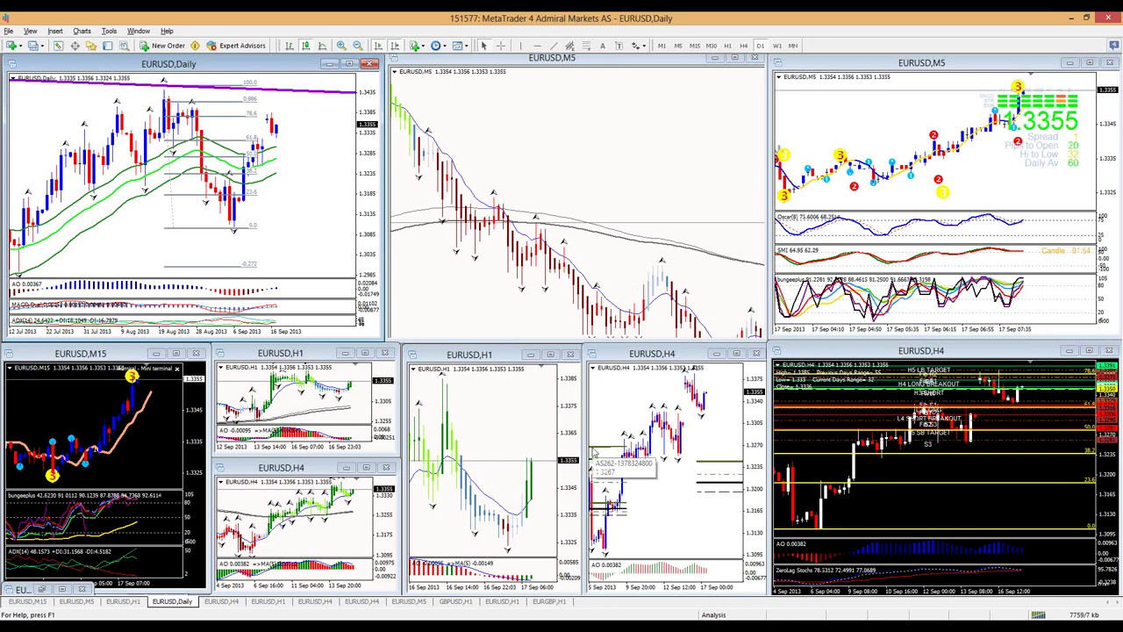
Maximize the black EURUSD H4 chart with pivot levels, box the 78.6 level beside the latest candles in green, and clear the box.
click(1088, 351)
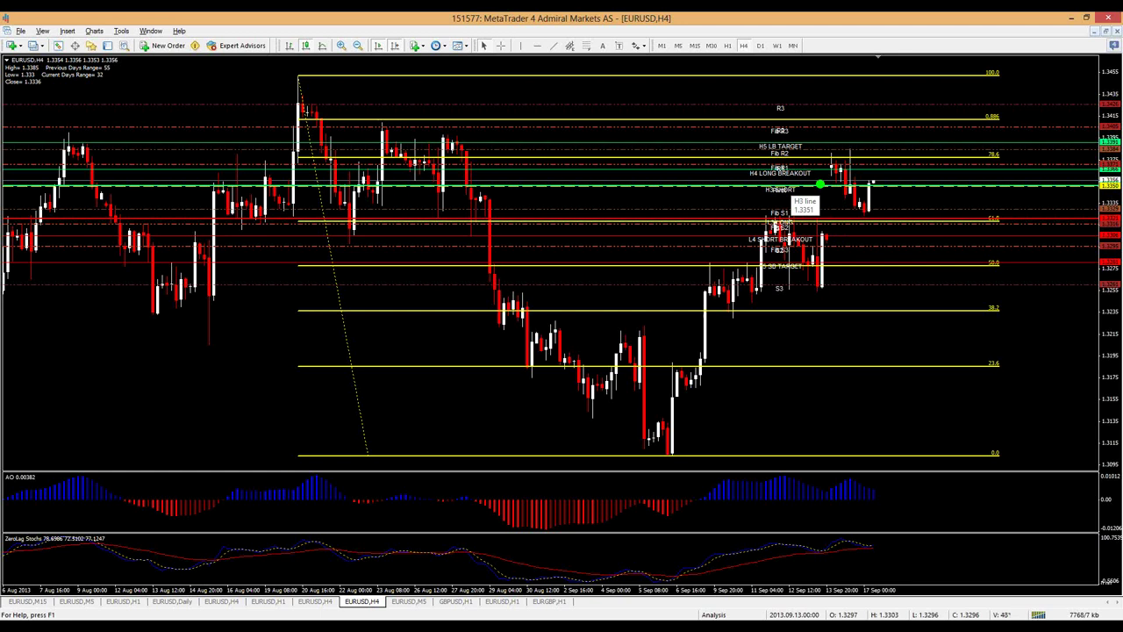
mouse_move(888, 144)
mouse_down()
mouse_move(889, 163)
mouse_move(904, 171)
mouse_move(908, 145)
mouse_move(892, 151)
mouse_up()
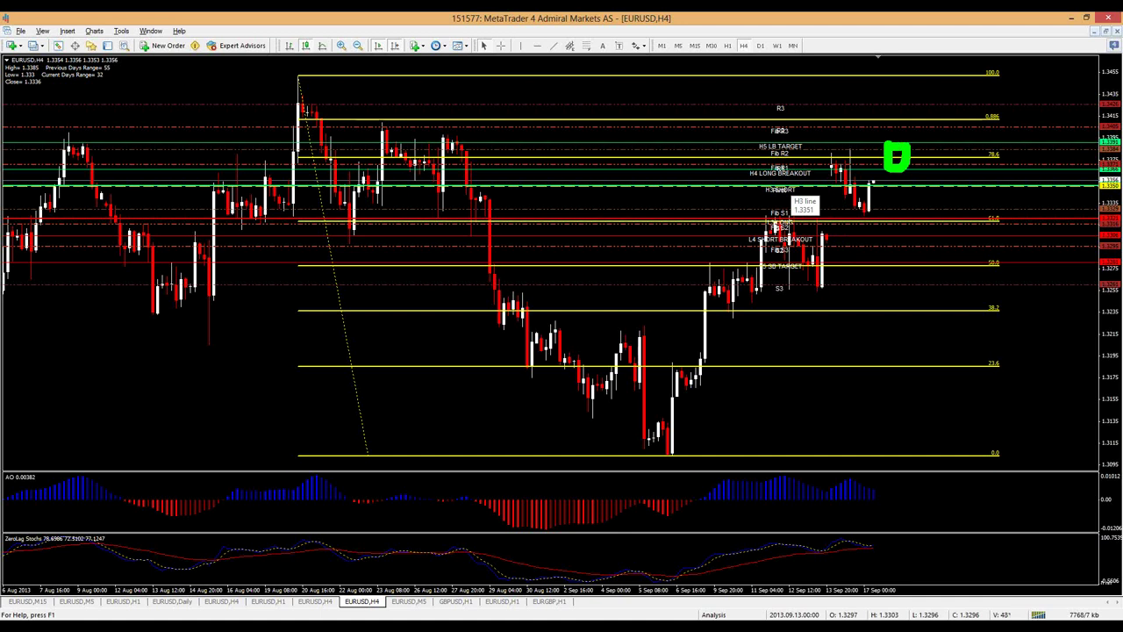
key(Escape)
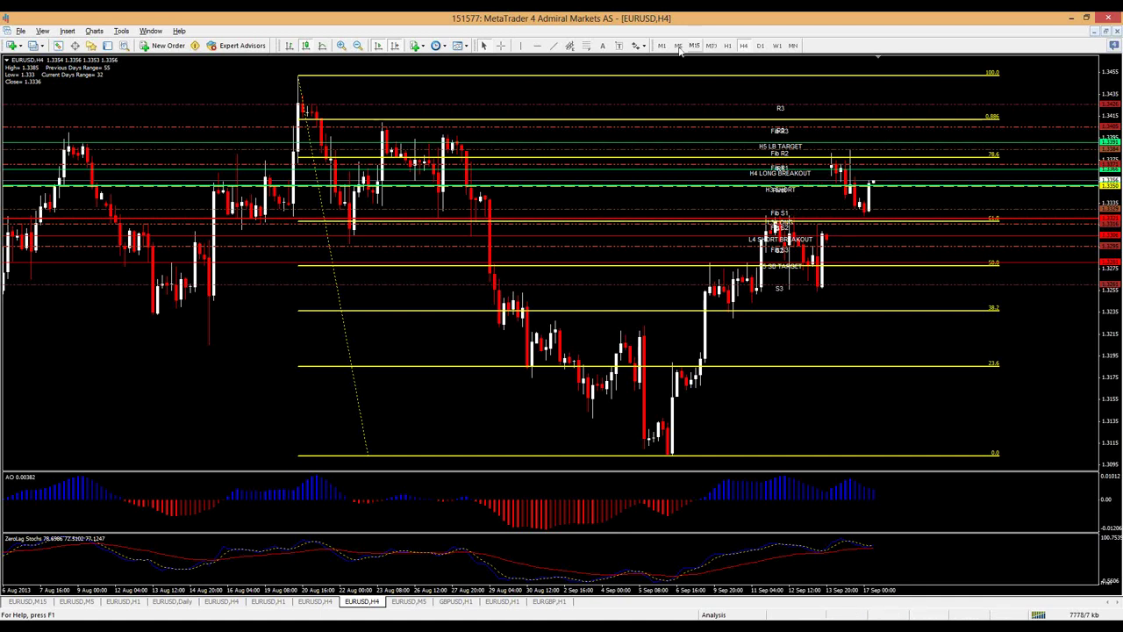
View the black EURUSD pivot chart on the M5 timeframe, compress its time axis, and examine prices around Fib S1 with the crosshair.
click(677, 45)
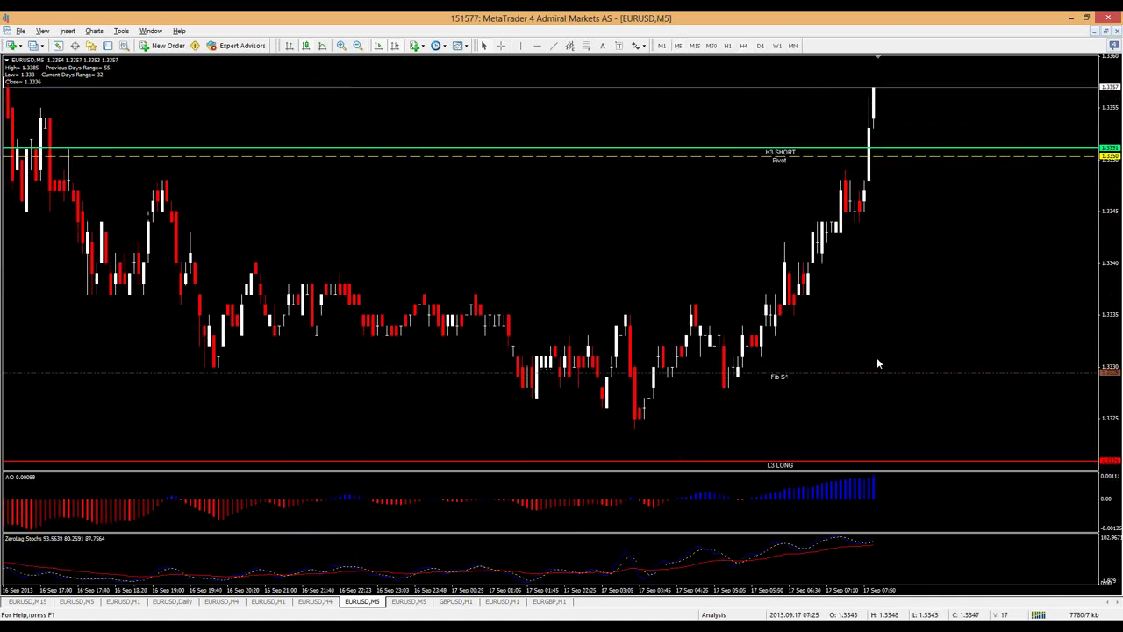
drag(844, 590, 790, 247)
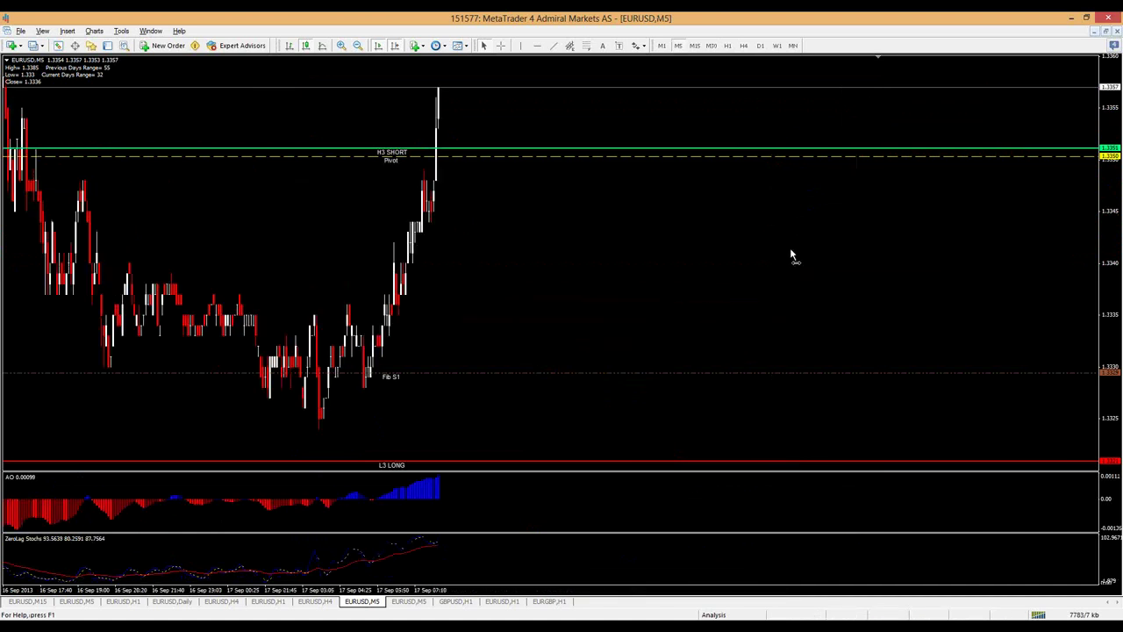
click(500, 46)
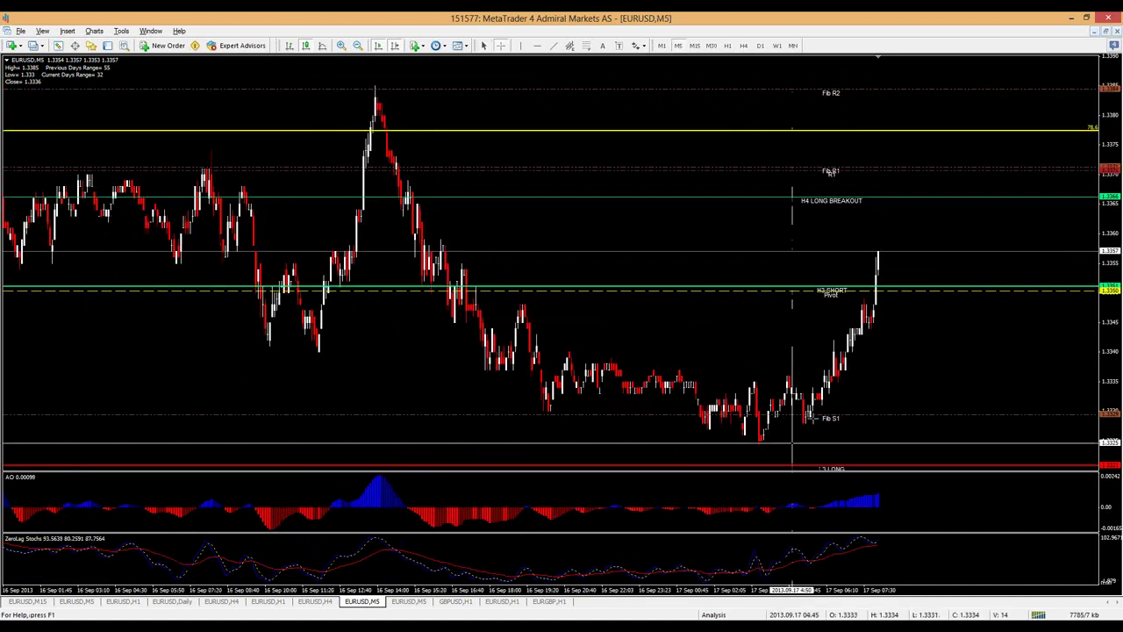
drag(813, 414, 848, 251)
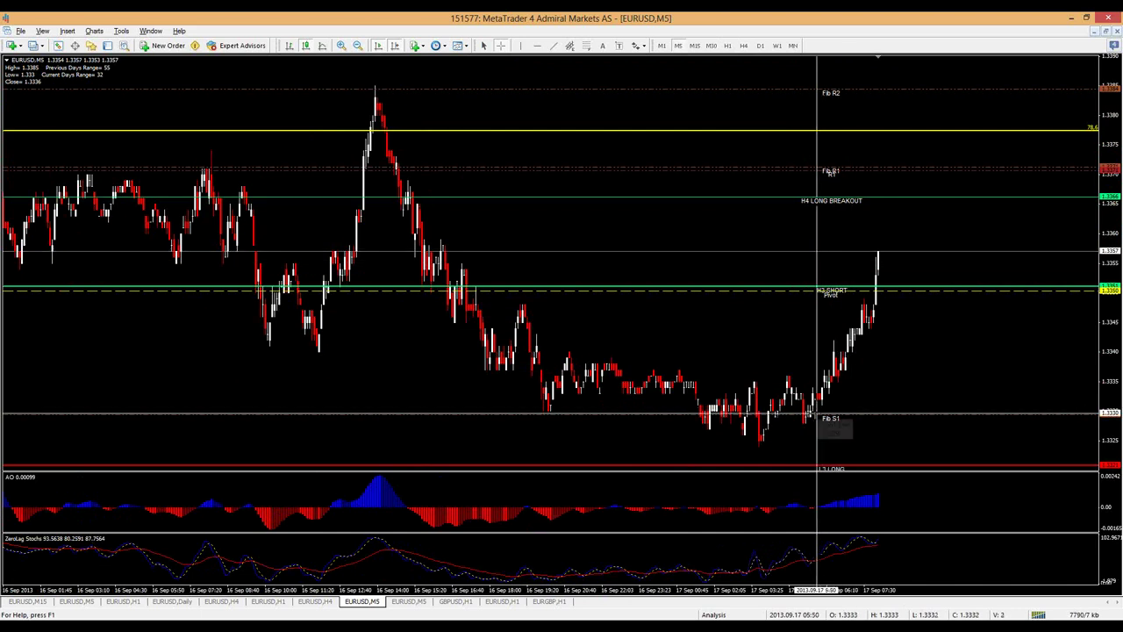
drag(815, 413, 881, 411)
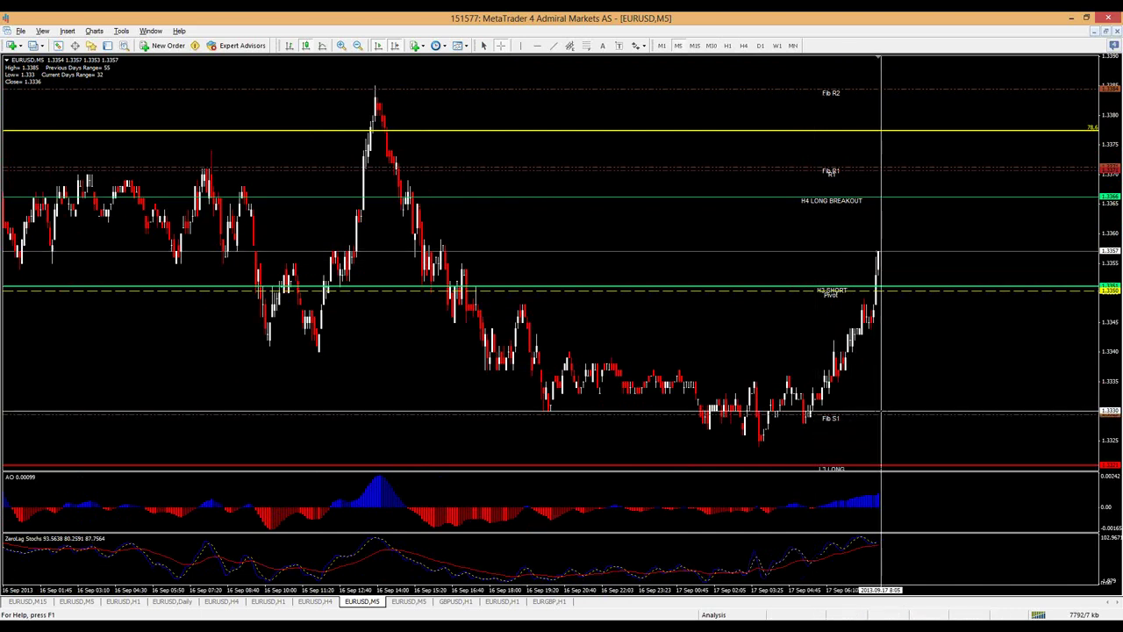
Mark the H4 long breakout level, sketch a green rising price path with short horizontal lines across it and above its arrowhead, and clear everything.
click(822, 409)
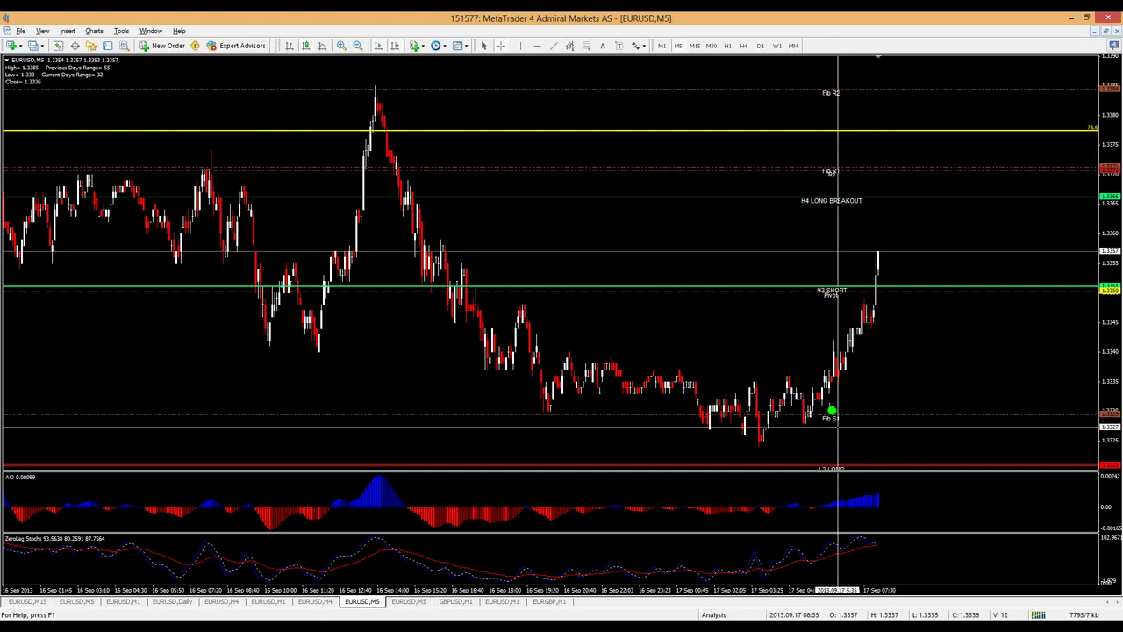
click(830, 266)
drag(788, 200, 861, 200)
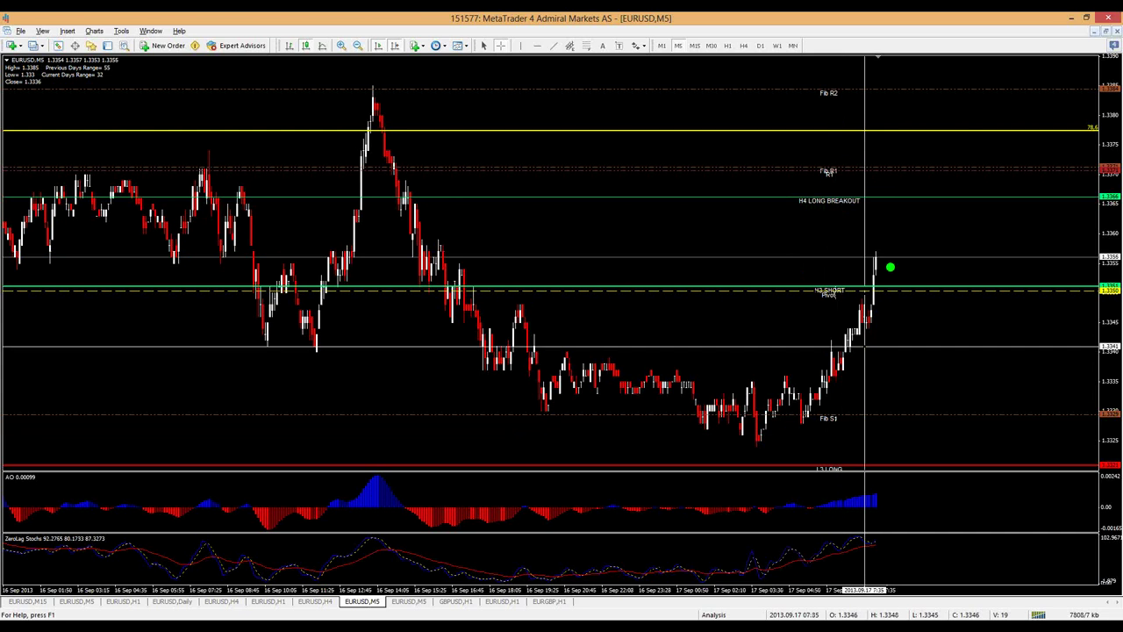
mouse_move(878, 258)
mouse_down()
mouse_move(889, 211)
mouse_move(961, 244)
mouse_move(978, 214)
mouse_move(1000, 95)
mouse_move(1024, 99)
mouse_move(1026, 113)
mouse_up()
drag(940, 186, 1036, 184)
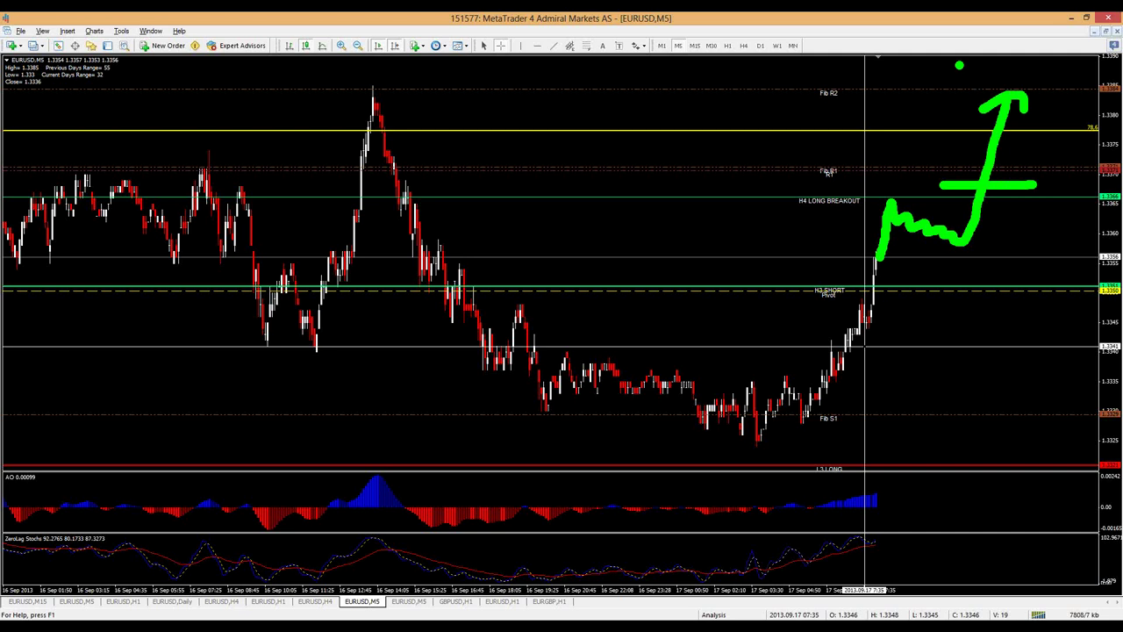
drag(954, 62, 1017, 61)
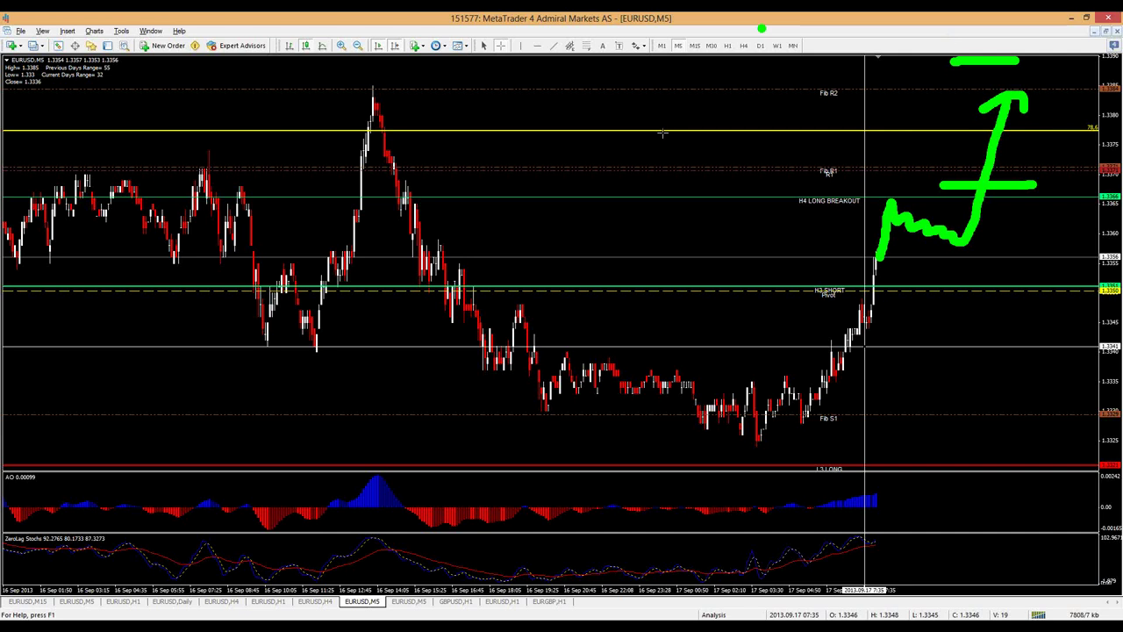
key(Escape)
On the M15 timeframe, circle the zone above price and line the 78.6 highs in green, draw a rise with a red down arrow, and clear everything.
click(694, 45)
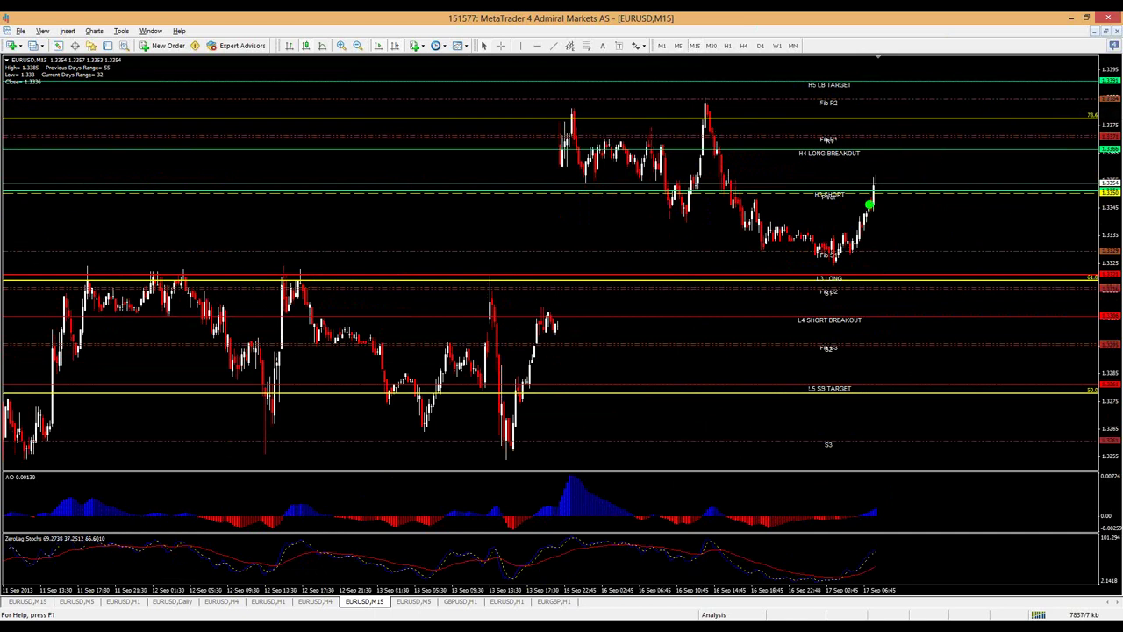
mouse_move(911, 160)
mouse_down()
mouse_move(960, 54)
mouse_move(890, 87)
mouse_move(884, 165)
mouse_move(926, 160)
mouse_up()
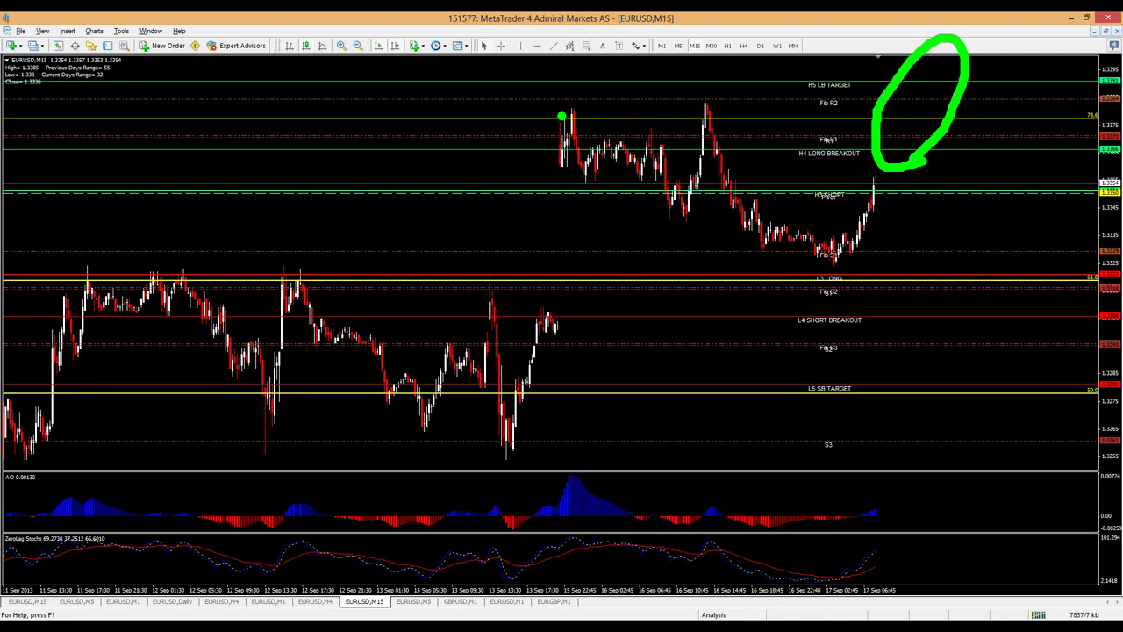
drag(517, 123, 686, 117)
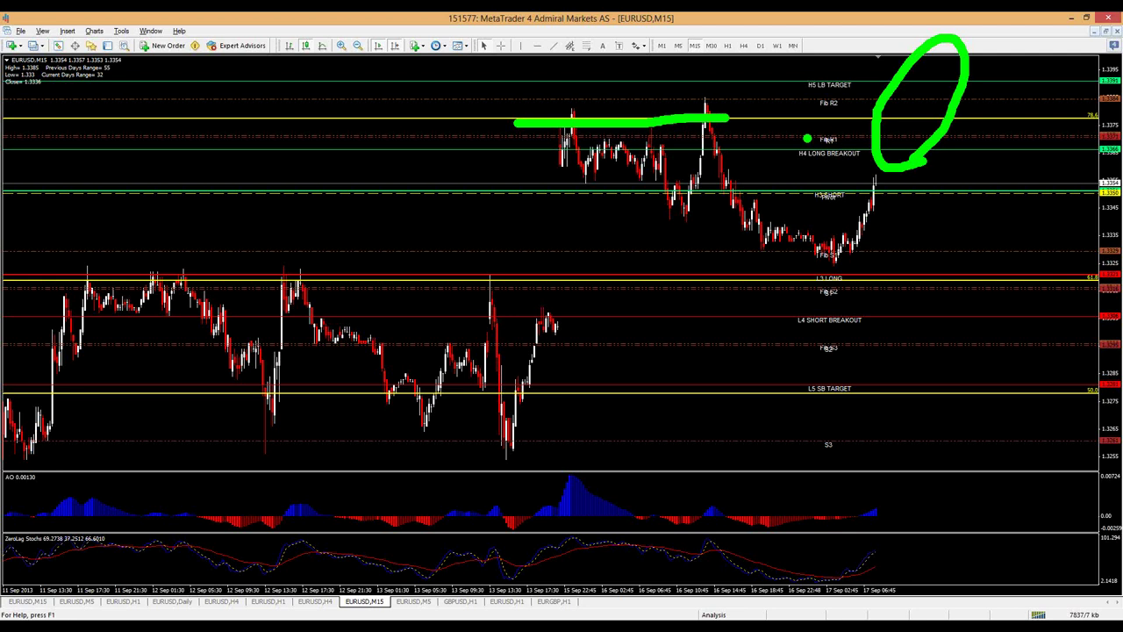
mouse_move(874, 205)
mouse_down()
mouse_move(916, 167)
mouse_move(928, 130)
mouse_move(958, 251)
mouse_move(976, 235)
mouse_up()
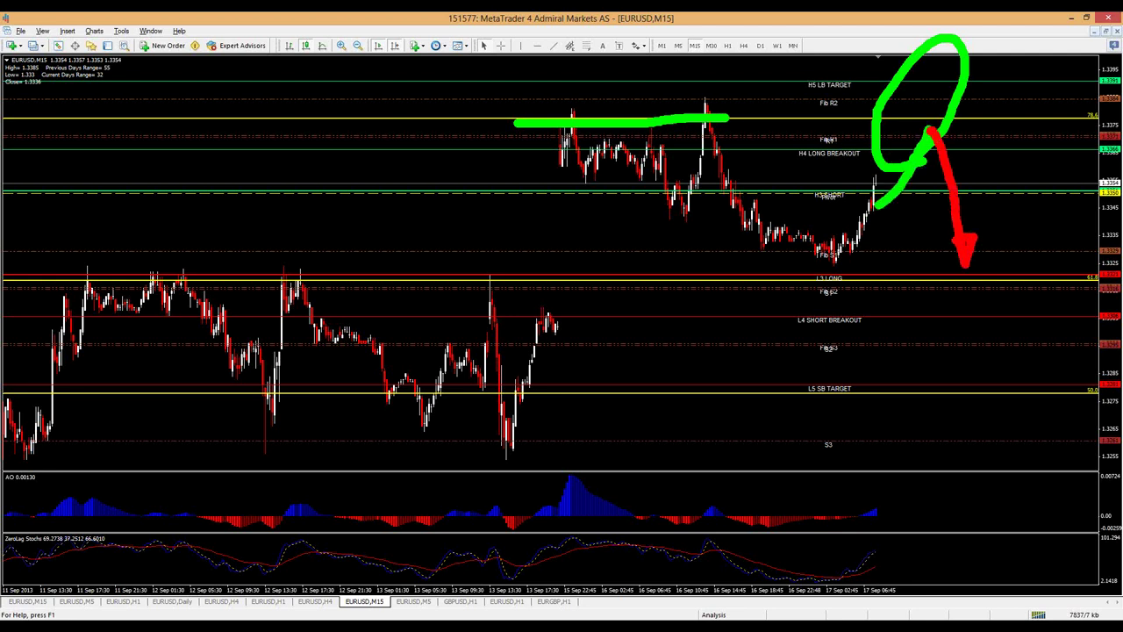
key(Escape)
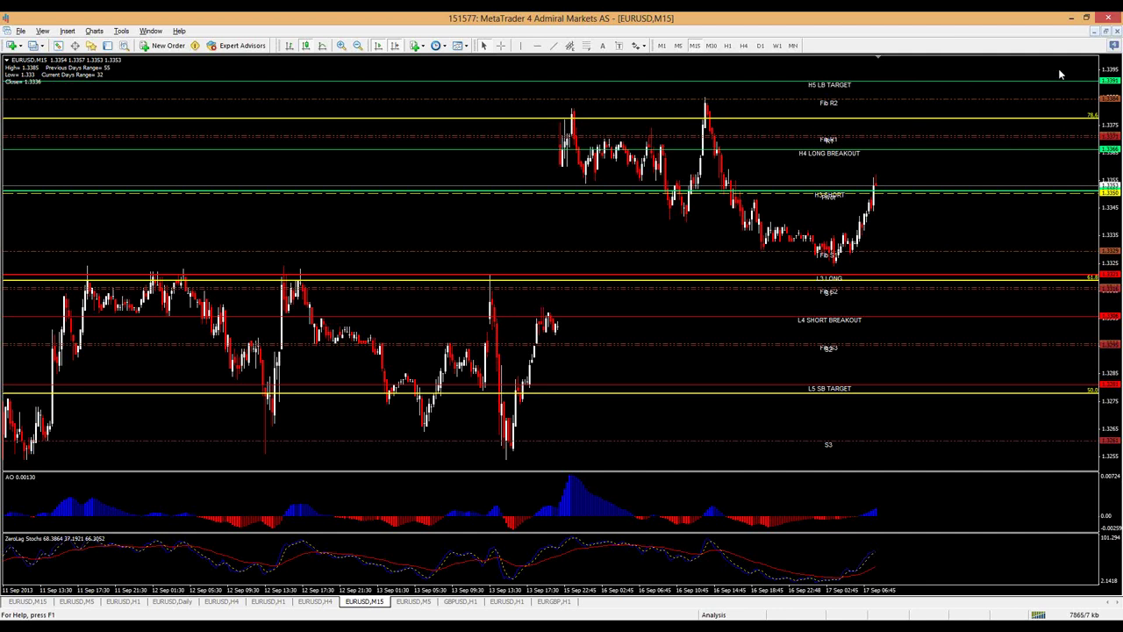
Maximize the EURUSD Daily chart on the H4 timeframe, draw a green arrow along the rising moving averages, and clear it.
click(1106, 31)
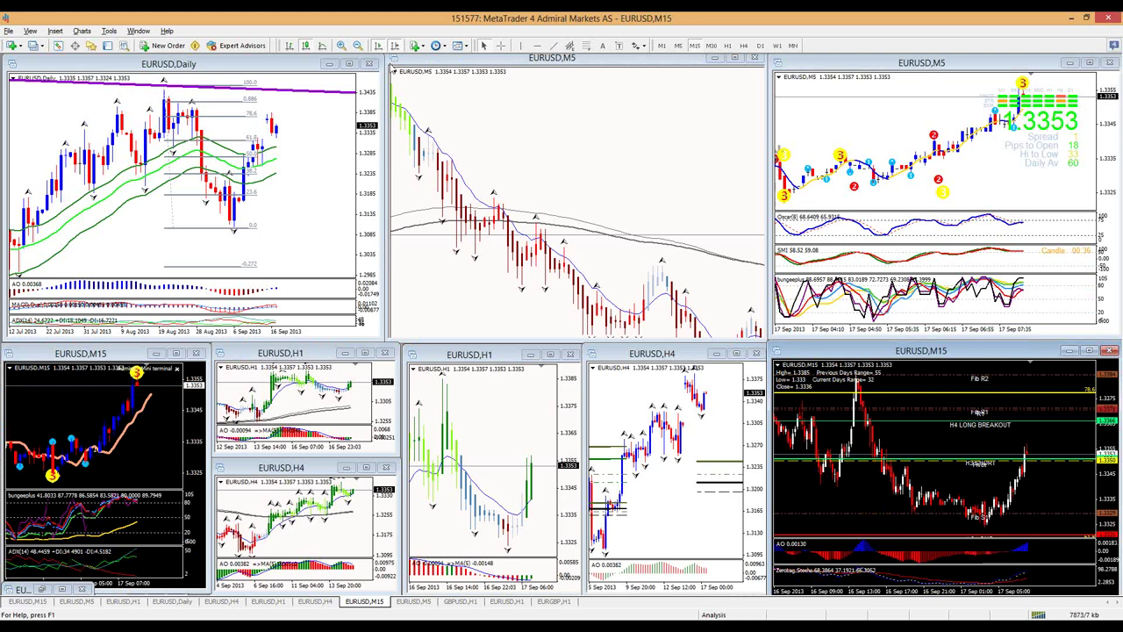
click(349, 65)
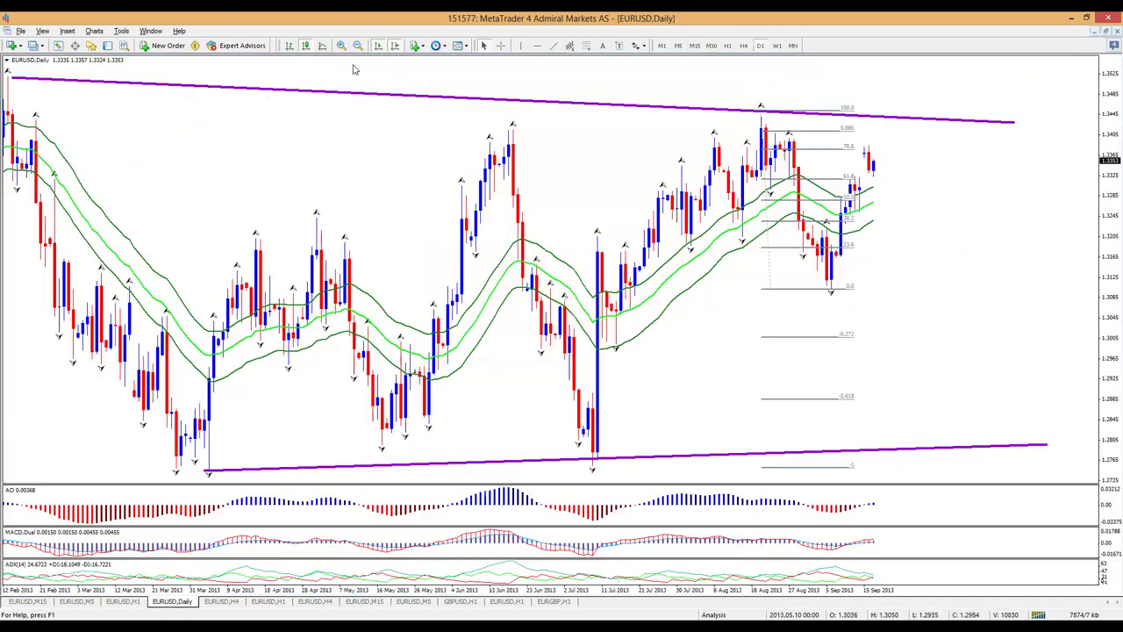
click(744, 46)
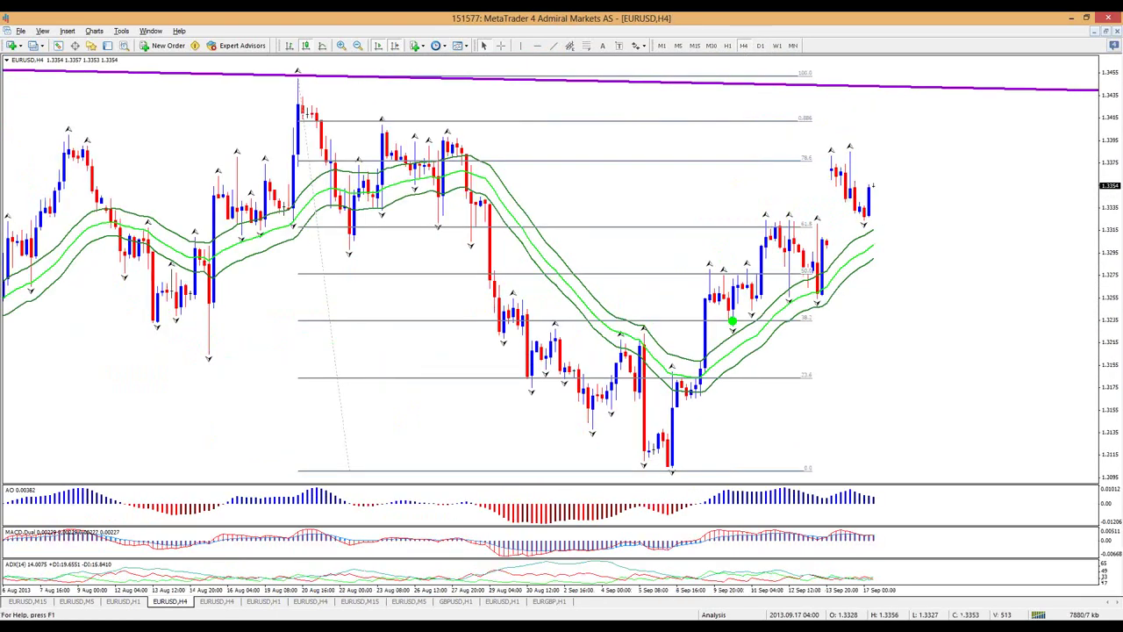
mouse_move(702, 345)
mouse_down()
mouse_move(865, 253)
mouse_move(872, 296)
mouse_up()
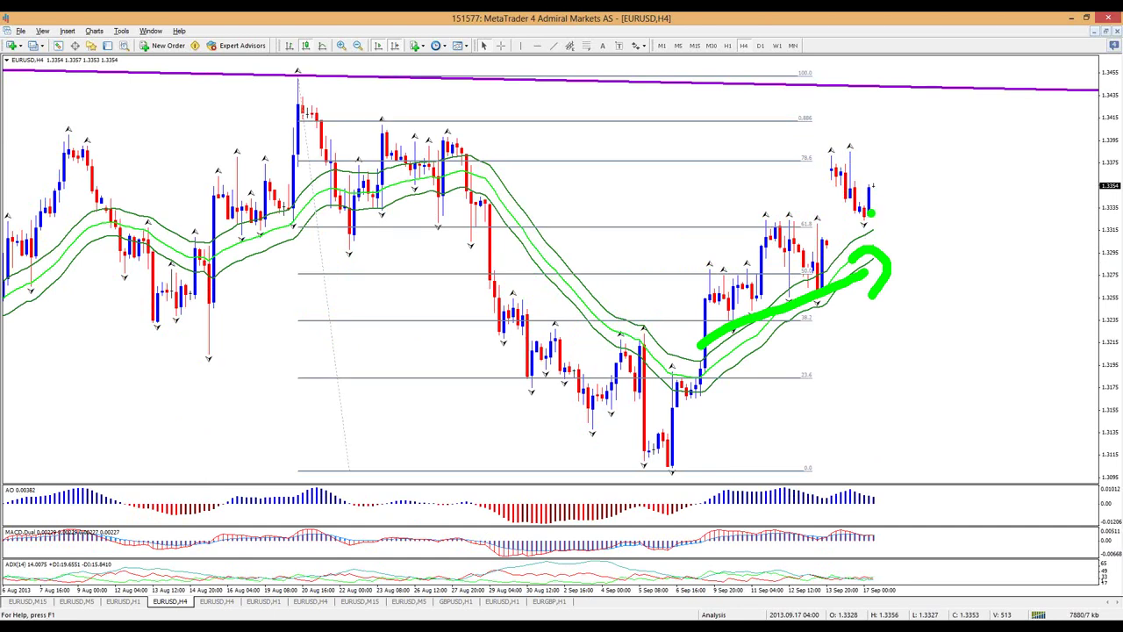
key(Escape)
Restore the tiled layout, maximize the centre EURUSD M5 chart with the CCI, and view it on the M15 timeframe.
click(1105, 31)
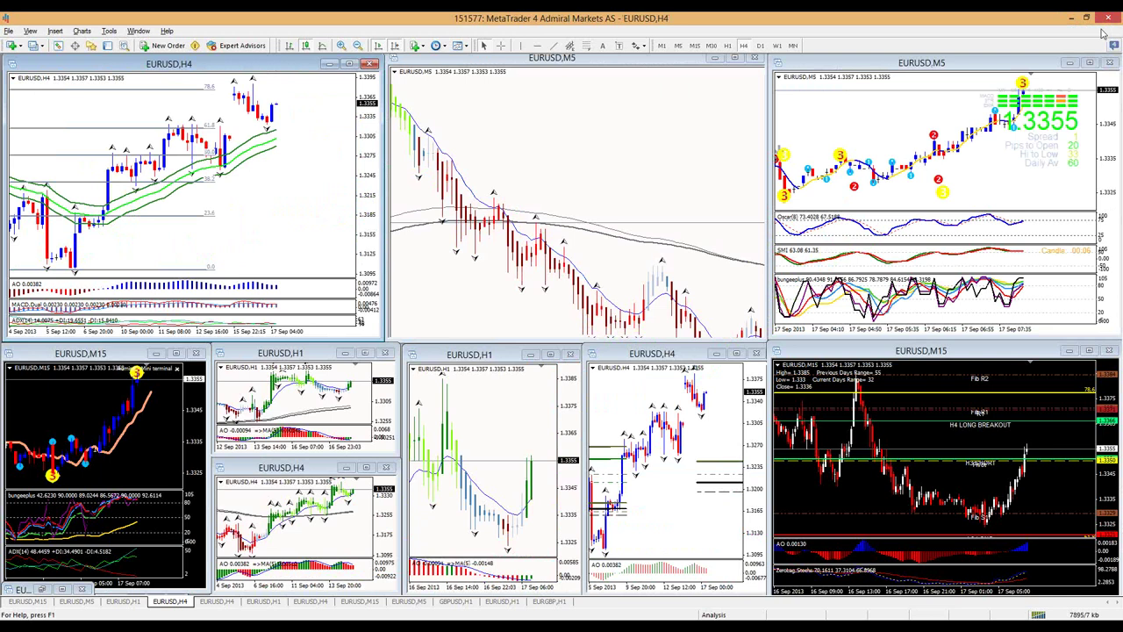
click(739, 58)
click(737, 57)
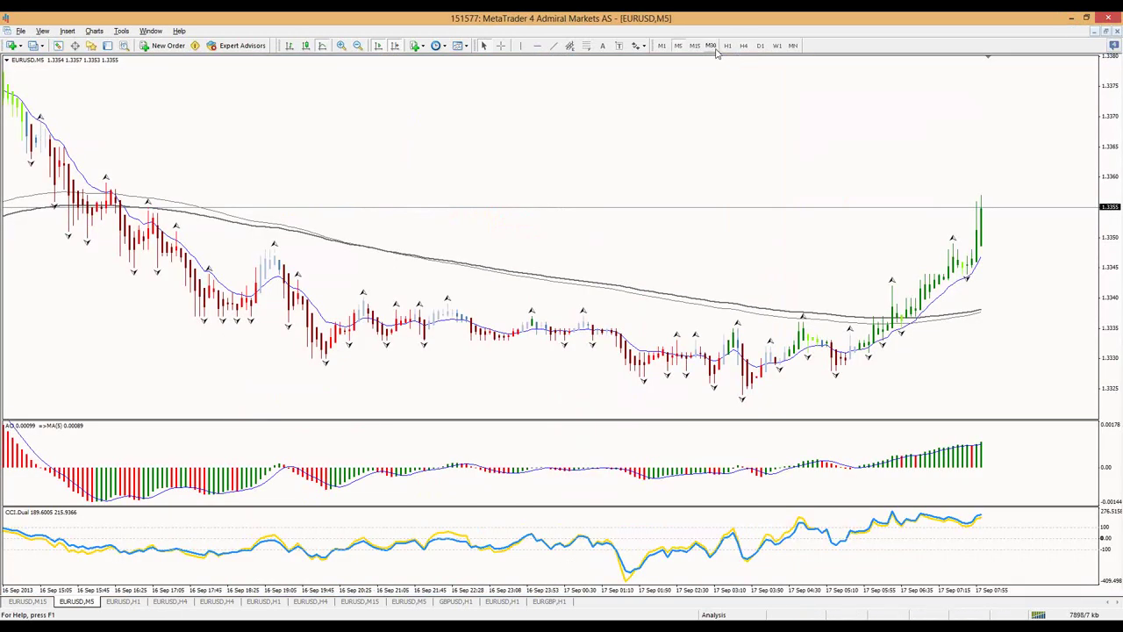
click(698, 46)
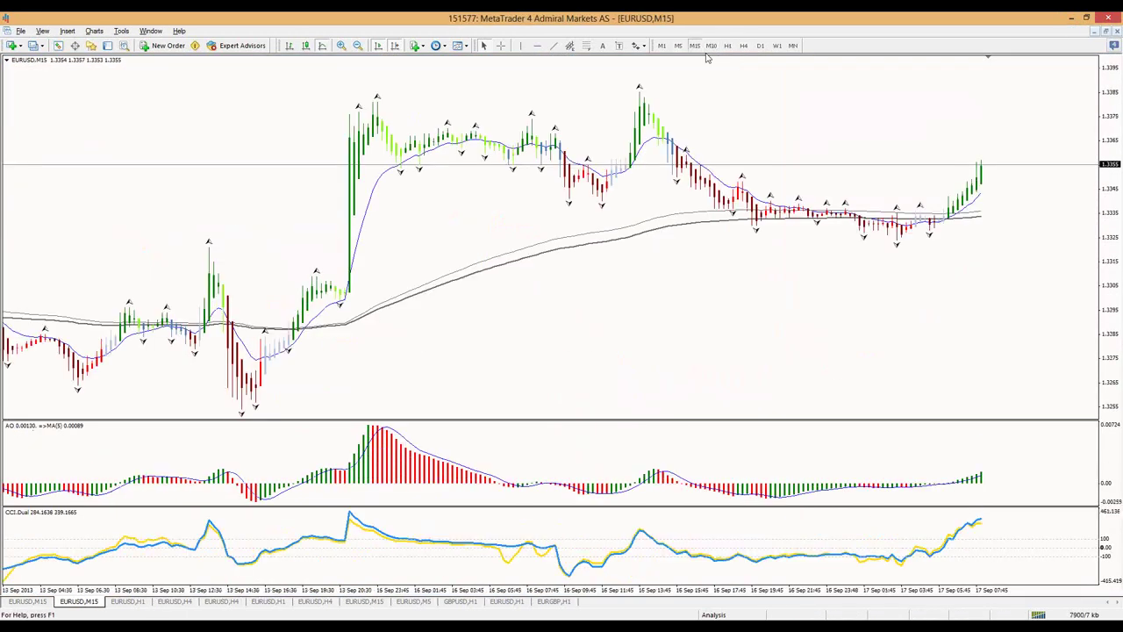
Circle the latest green candles in green, trace the preceding decline in red, and clear the drawings.
mouse_move(992, 166)
mouse_down()
mouse_move(928, 180)
mouse_move(952, 218)
mouse_move(994, 186)
mouse_move(992, 169)
mouse_up()
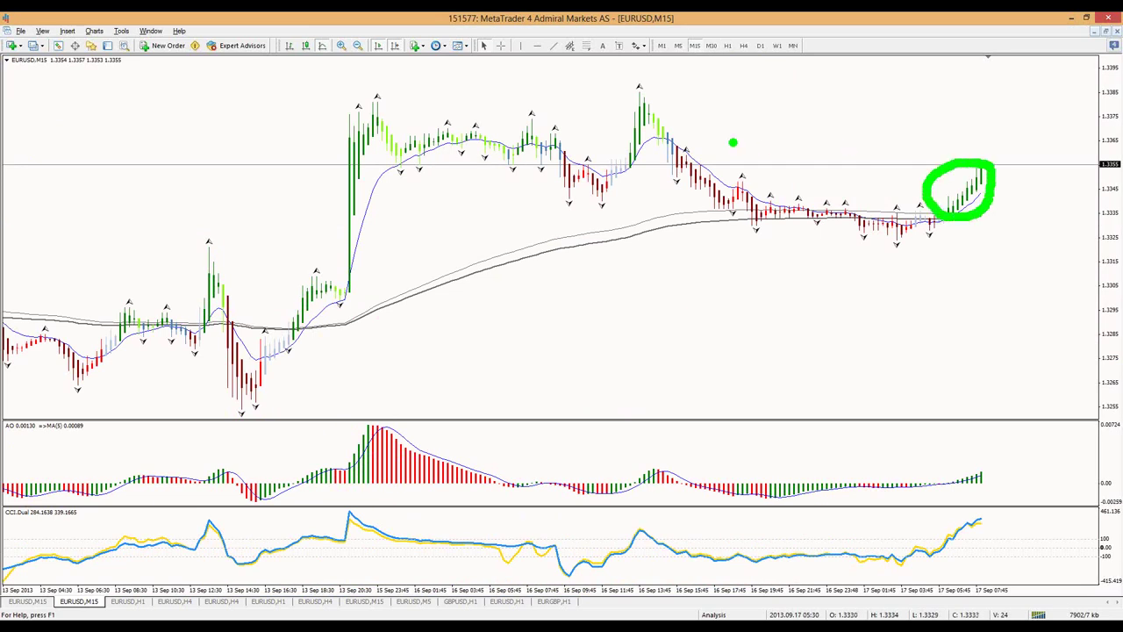
key(r)
mouse_move(672, 151)
mouse_down()
mouse_move(693, 174)
mouse_move(807, 216)
mouse_move(901, 233)
mouse_up()
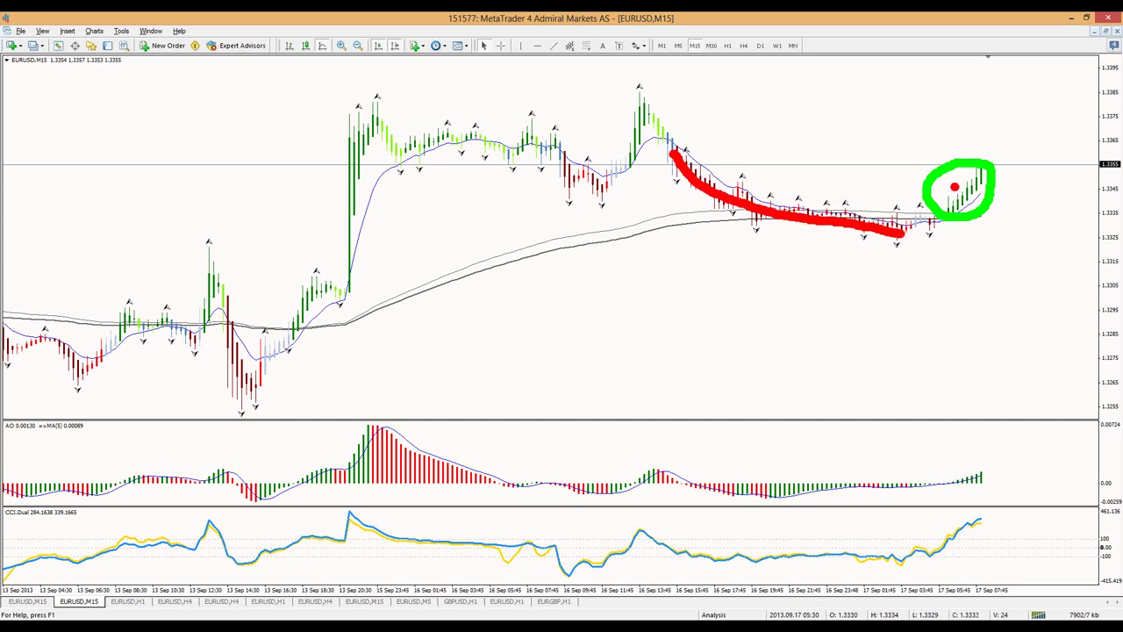
key(Escape)
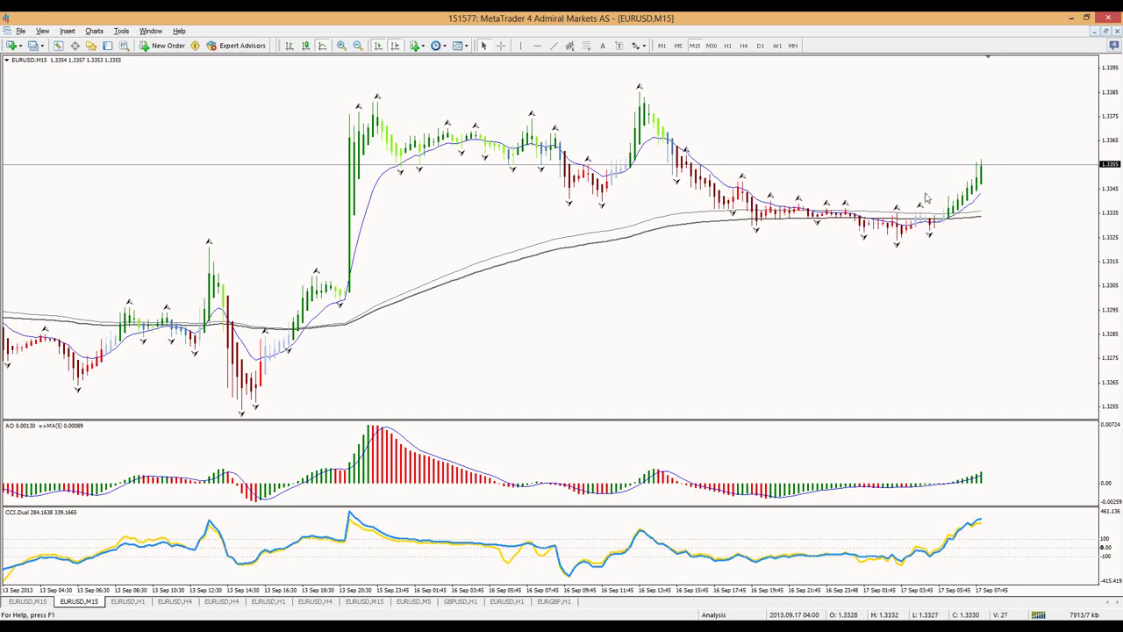
Draw a green line rightward from the moving averages, mark and circle the latest rising candles in green, and clear the drawings.
key(g)
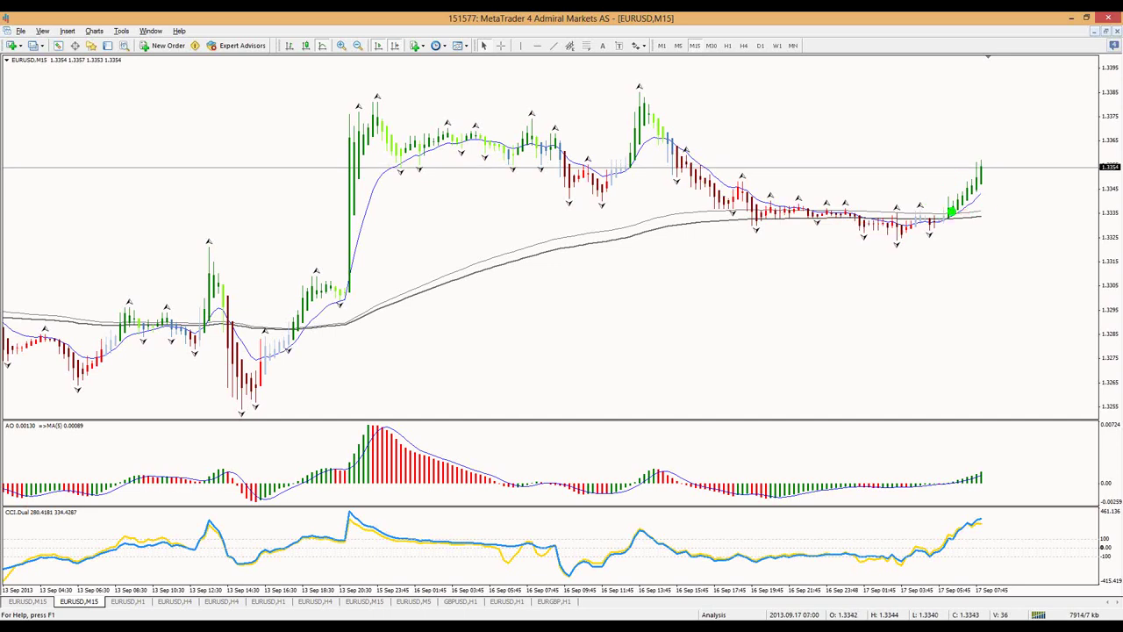
drag(946, 210, 1111, 215)
mouse_move(987, 181)
mouse_down()
mouse_move(992, 213)
mouse_move(1028, 163)
mouse_move(983, 161)
mouse_up()
key(Escape)
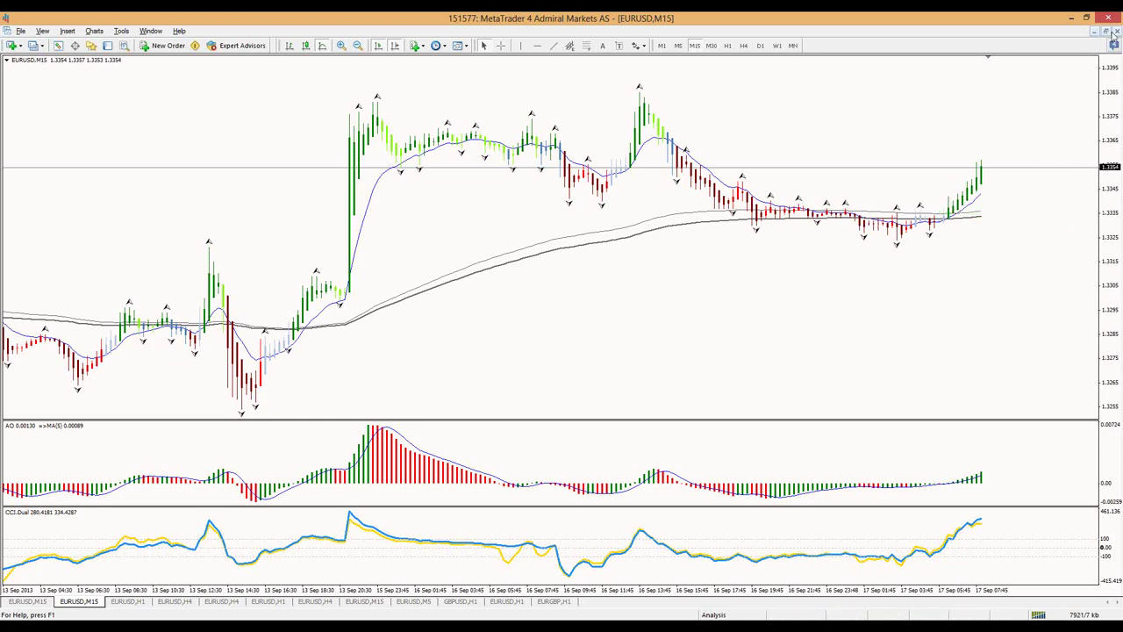
key(ctrl+2)
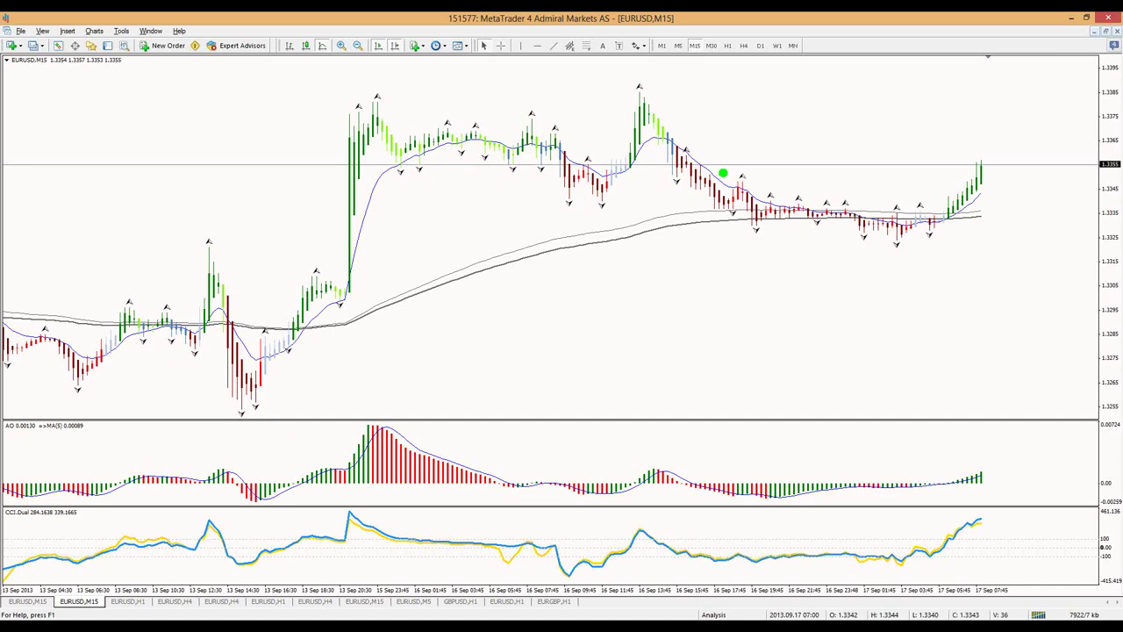
mouse_move(1000, 173)
mouse_down()
mouse_move(921, 182)
mouse_move(951, 226)
mouse_move(1001, 195)
mouse_up()
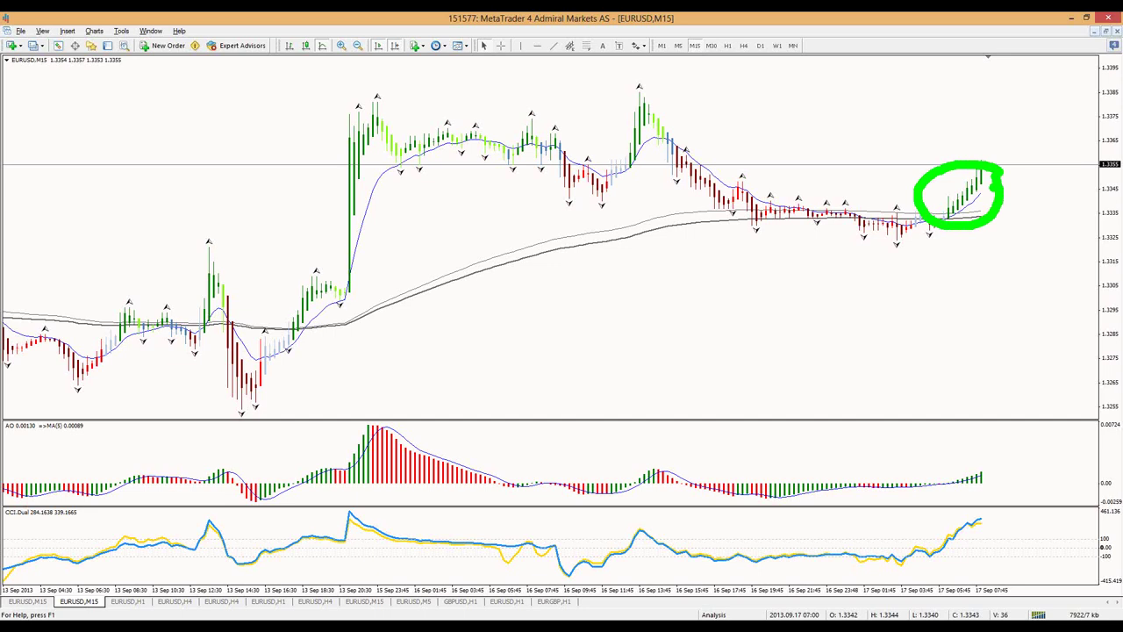
key(Escape)
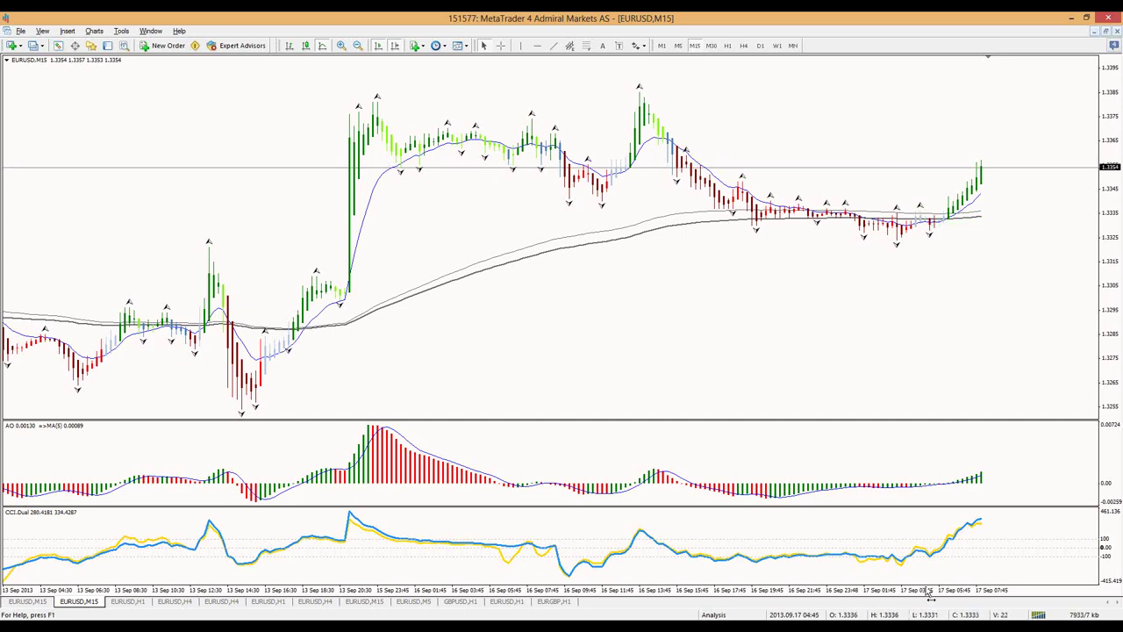
Enlarge the M15 candles, circle the latest rise with an arrow above it, replace them with a circle around the moving-average breakout, and clear it.
key(plus)
key(End)
mouse_move(1011, 252)
mouse_down()
mouse_move(949, 226)
mouse_move(932, 397)
mouse_move(1040, 339)
mouse_move(1017, 254)
mouse_up()
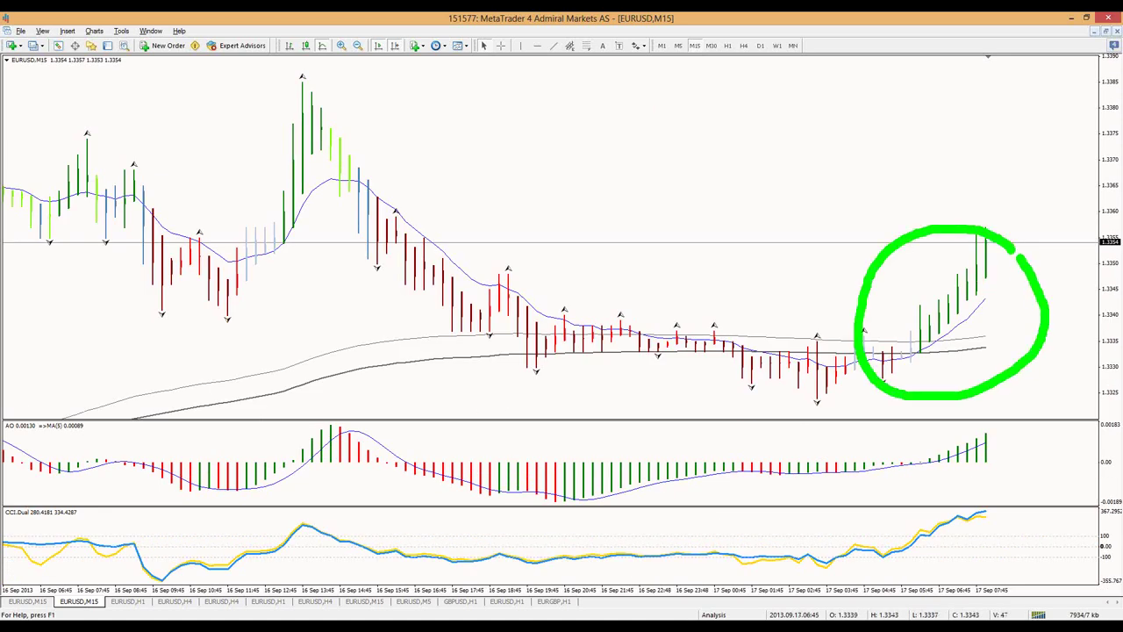
mouse_move(1010, 151)
mouse_down()
mouse_move(946, 170)
mouse_move(955, 184)
mouse_up()
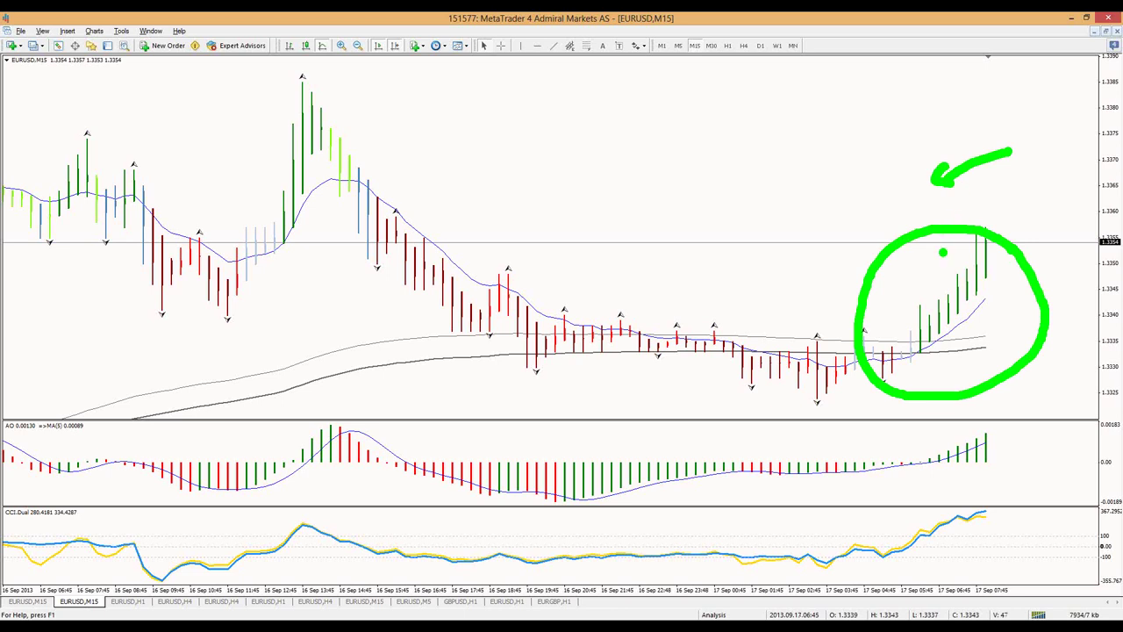
key(e)
mouse_move(958, 323)
mouse_down()
mouse_move(937, 304)
mouse_move(886, 351)
mouse_move(958, 318)
mouse_up()
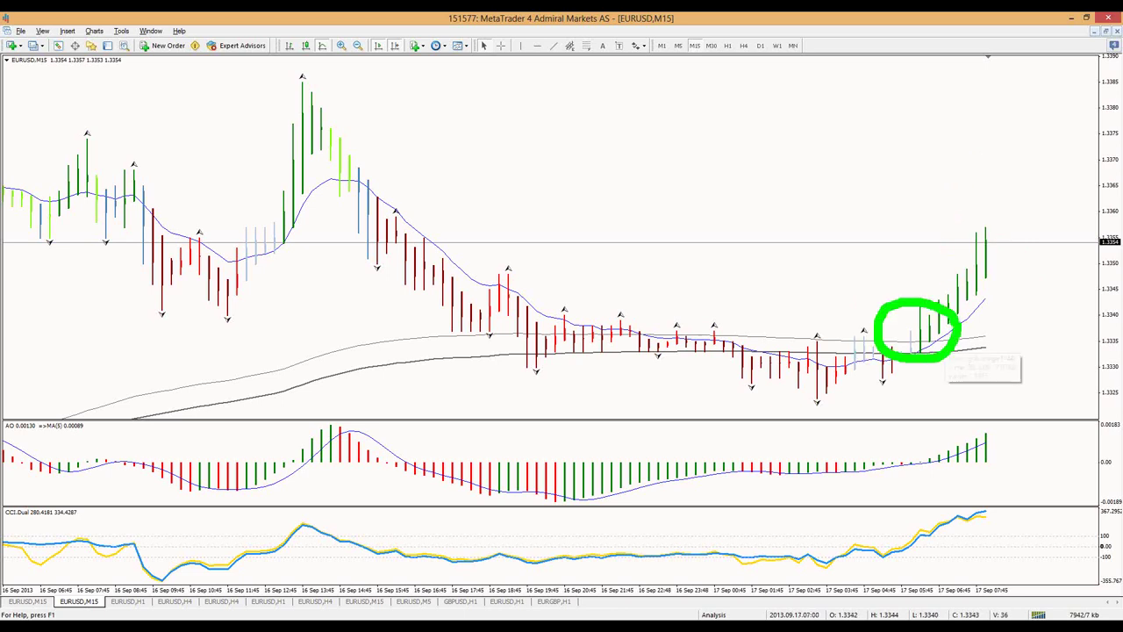
key(Escape)
Restore the tiled layout, maximize the EURUSD H1 chart, and circle its latest candles in green.
click(1106, 40)
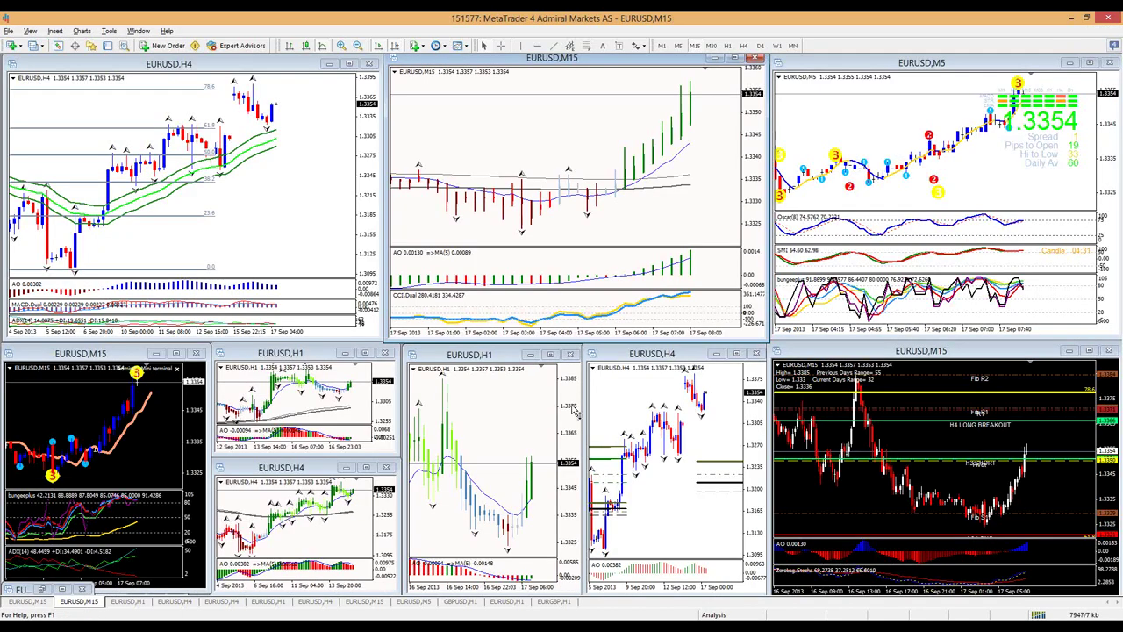
click(551, 354)
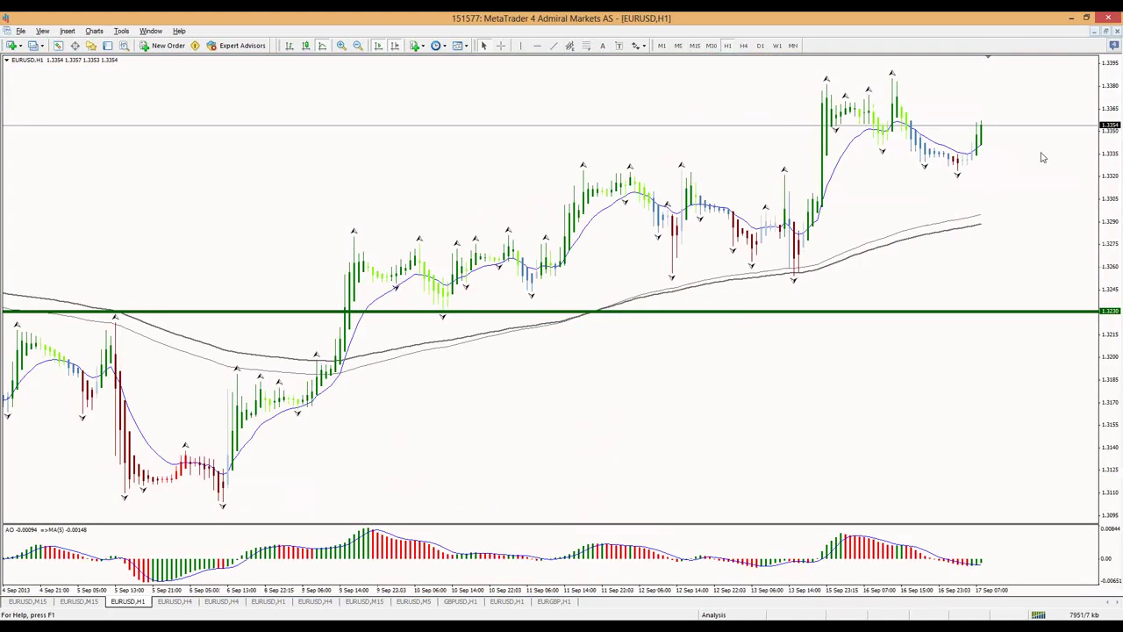
mouse_move(986, 126)
mouse_down()
mouse_move(963, 165)
mouse_move(988, 123)
mouse_up()
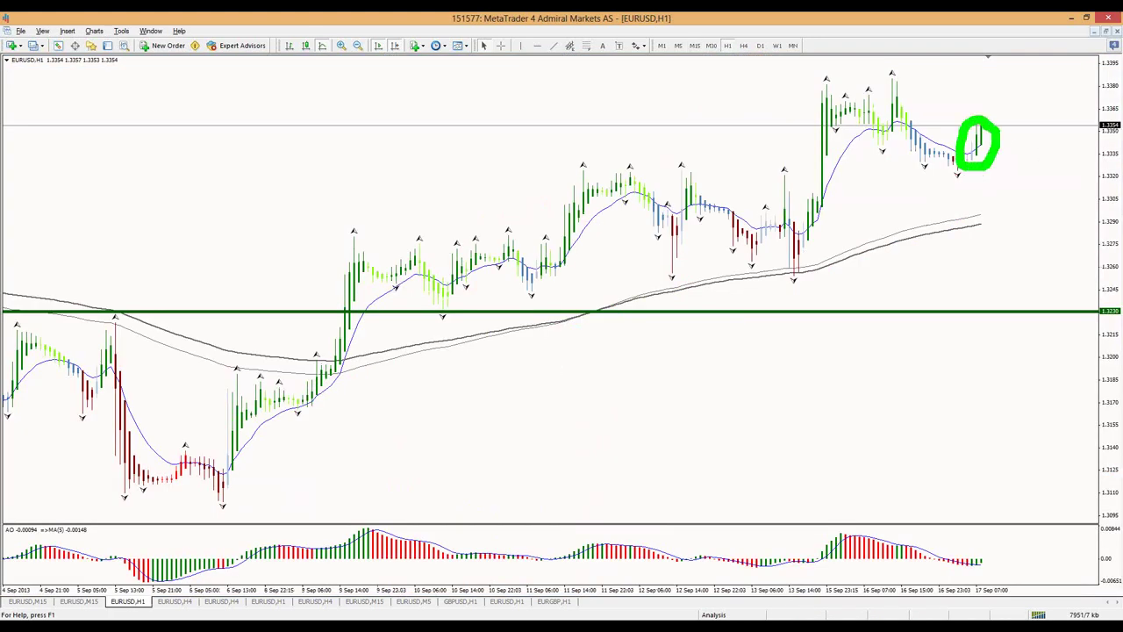
Clear the circle, restore the tiled layout, maximize the EURUSD H1 chart again, circle its latest candles, and clear the drawing.
key(Escape)
click(1103, 31)
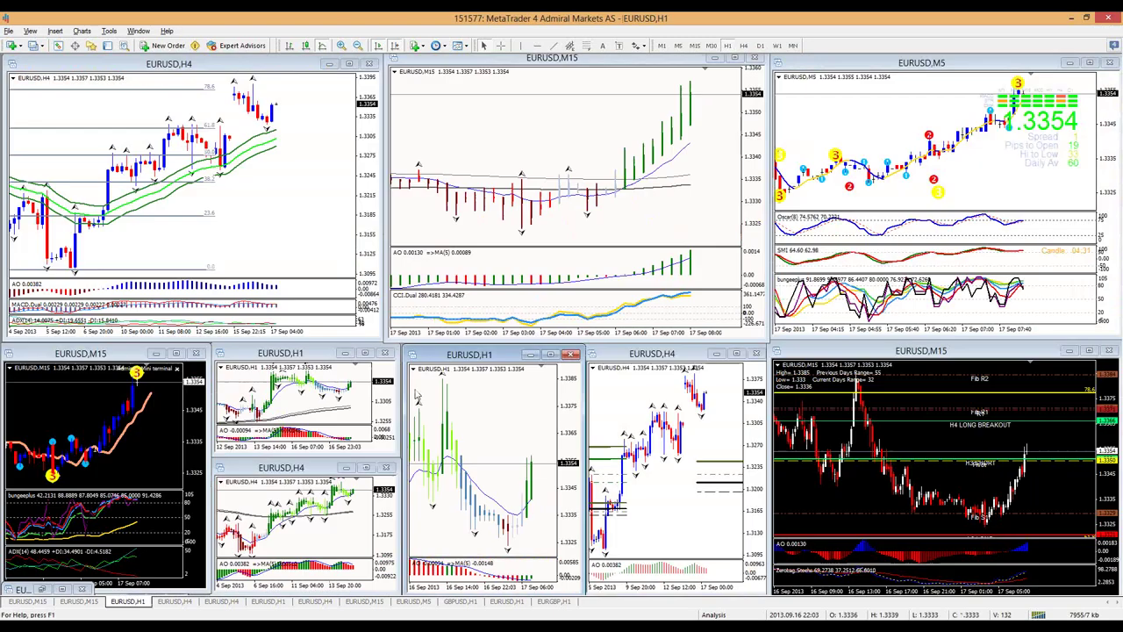
click(551, 355)
mouse_move(997, 124)
mouse_down()
mouse_move(990, 158)
mouse_move(1001, 130)
mouse_up()
key(Escape)
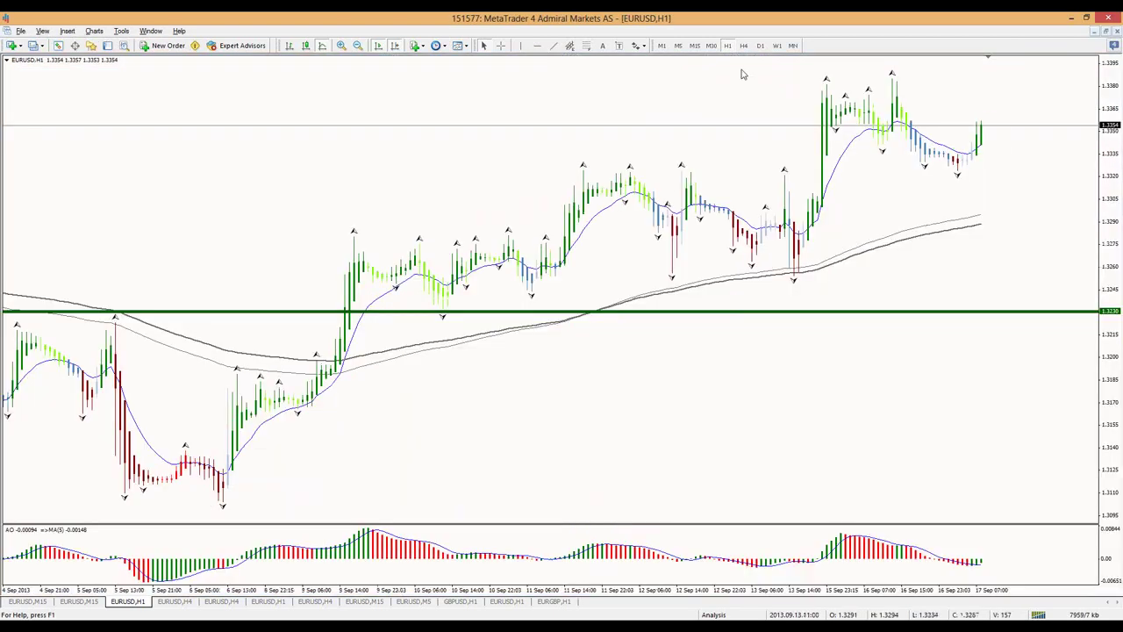
Switch the chart to H4 and to Daily, marking the latest candles on each timeframe and clearing each drawing.
click(743, 45)
drag(995, 190, 996, 193)
key(Escape)
click(760, 46)
drag(1005, 235, 996, 260)
key(Escape)
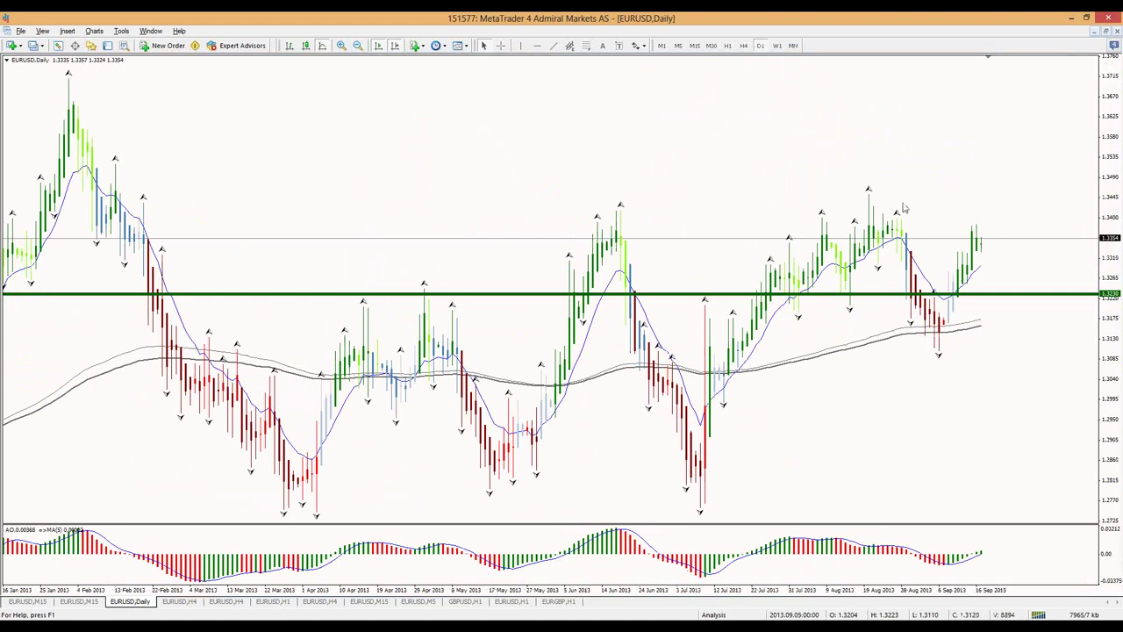
Trace the August to September decline and the July to August rise in red on the Daily chart, and clear the drawings.
key(ctrl+2)
mouse_move(869, 200)
mouse_down()
mouse_move(897, 235)
mouse_move(902, 291)
mouse_move(928, 303)
mouse_move(938, 349)
mouse_up()
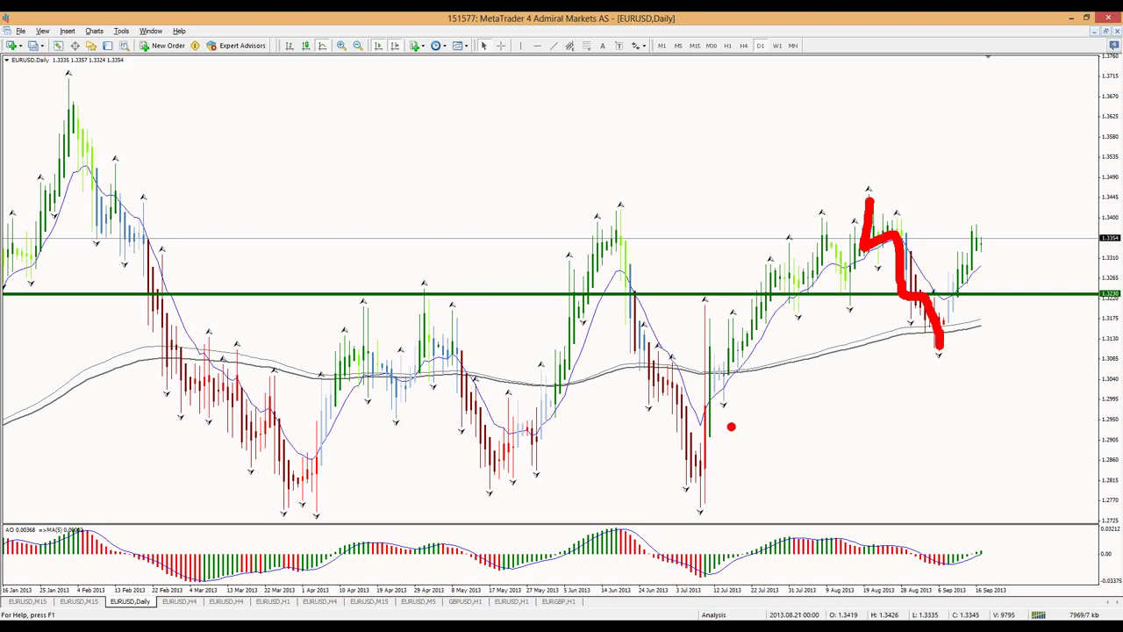
drag(759, 338, 871, 211)
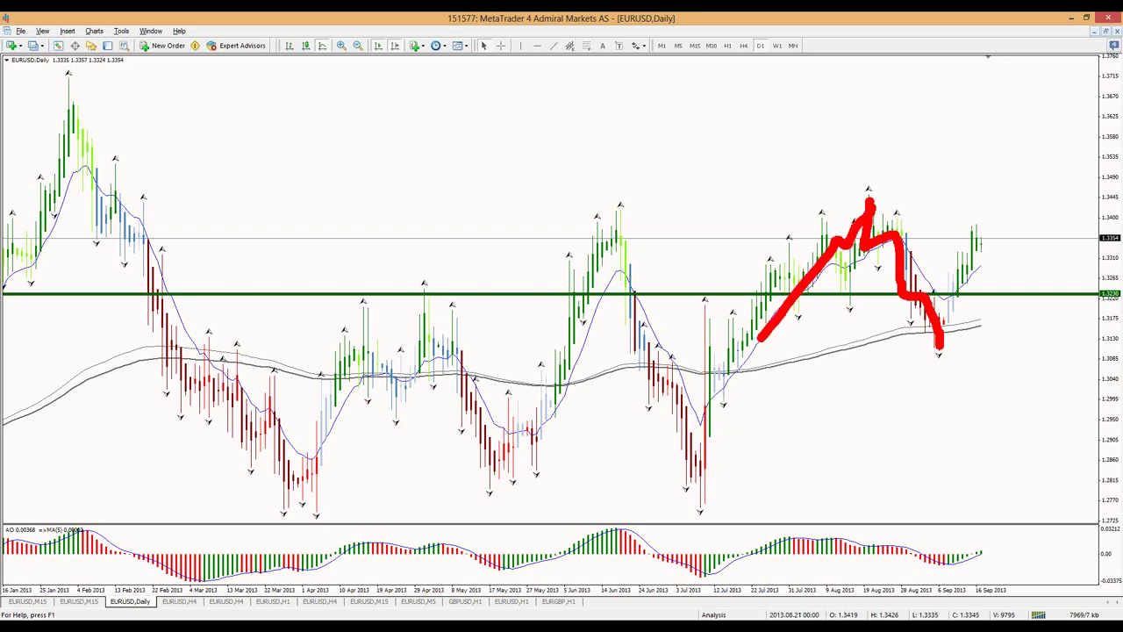
key(Escape)
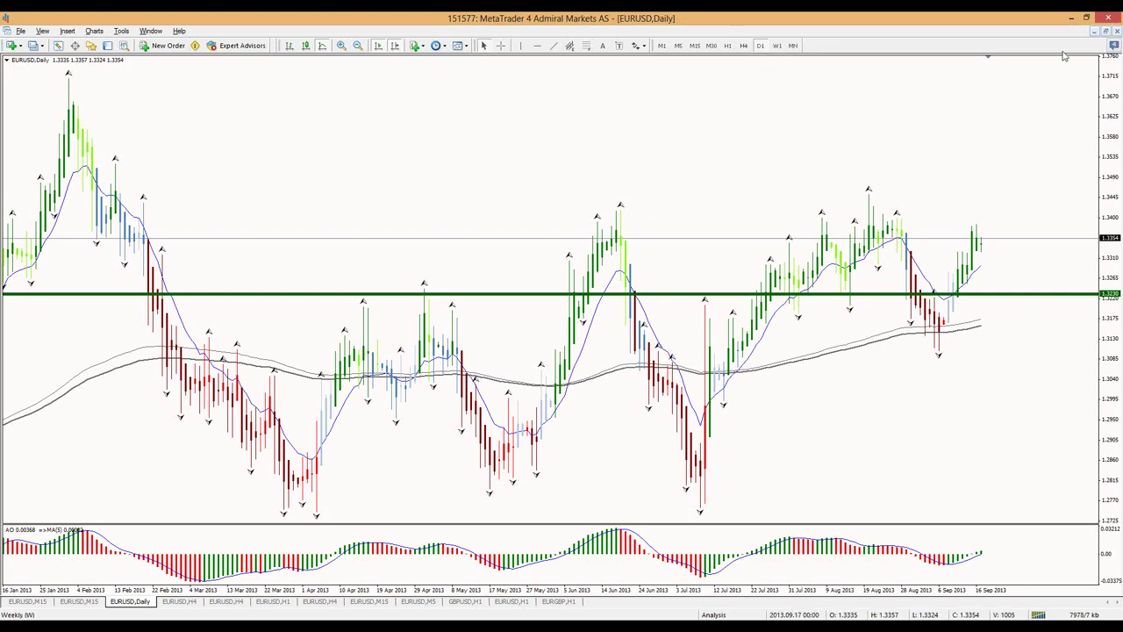
Reopen the Daily chart maximized, draw a rising green zigzag from the latest candles and two horizontal lines at the August highs, and clear them.
click(1105, 31)
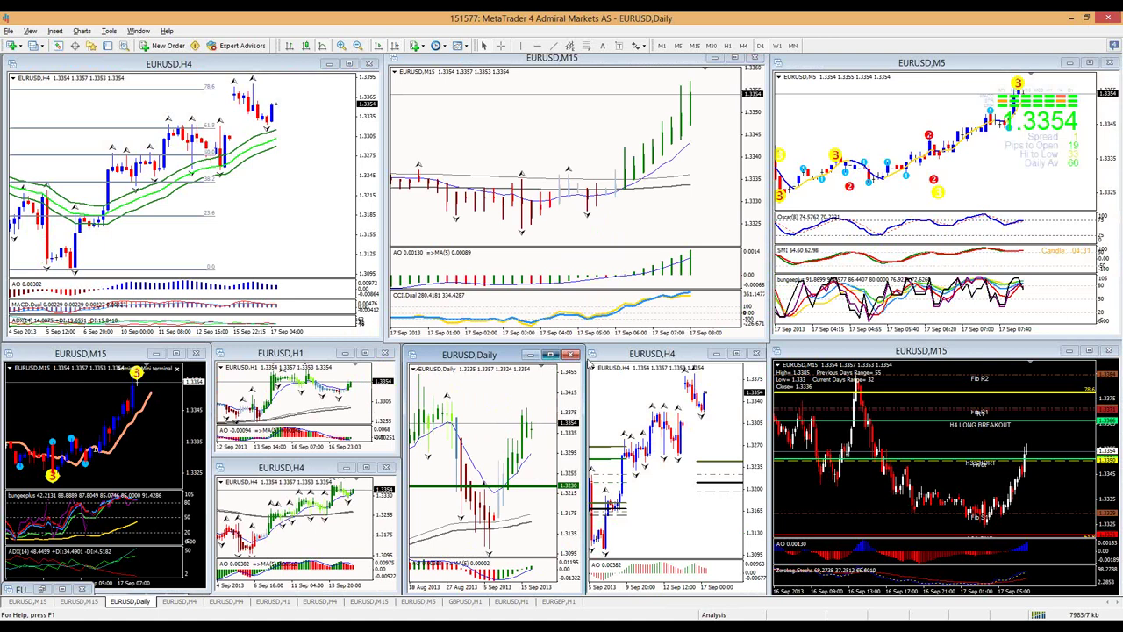
click(549, 354)
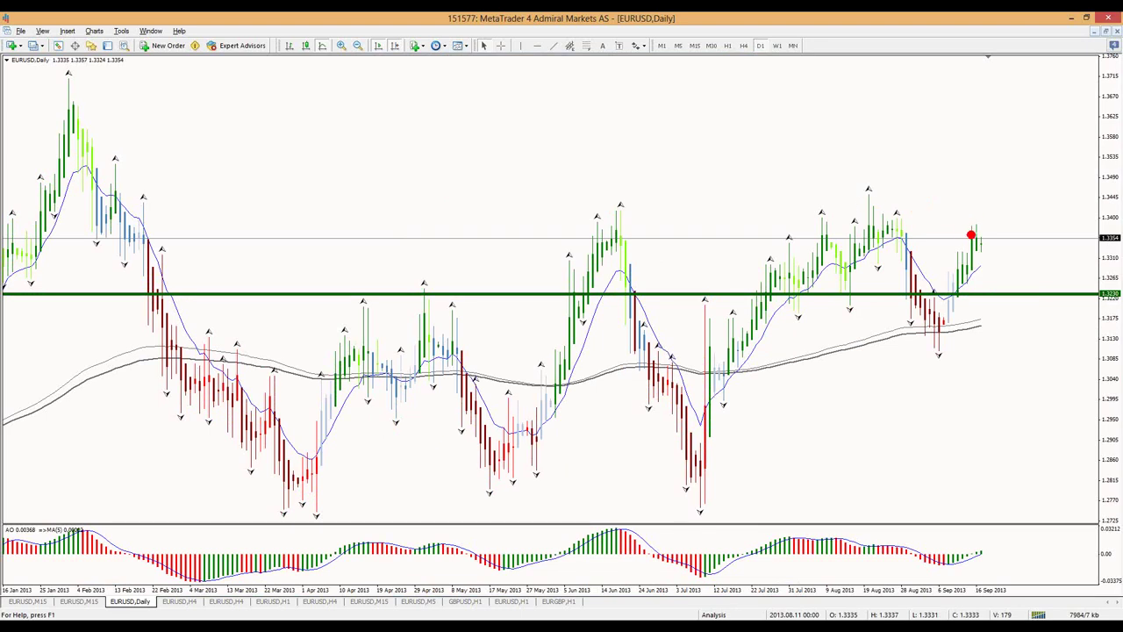
mouse_move(974, 234)
mouse_down()
mouse_move(1046, 207)
mouse_move(1069, 184)
mouse_up()
mouse_move(935, 202)
mouse_down()
mouse_move(812, 202)
mouse_move(963, 202)
mouse_up()
drag(842, 217, 936, 215)
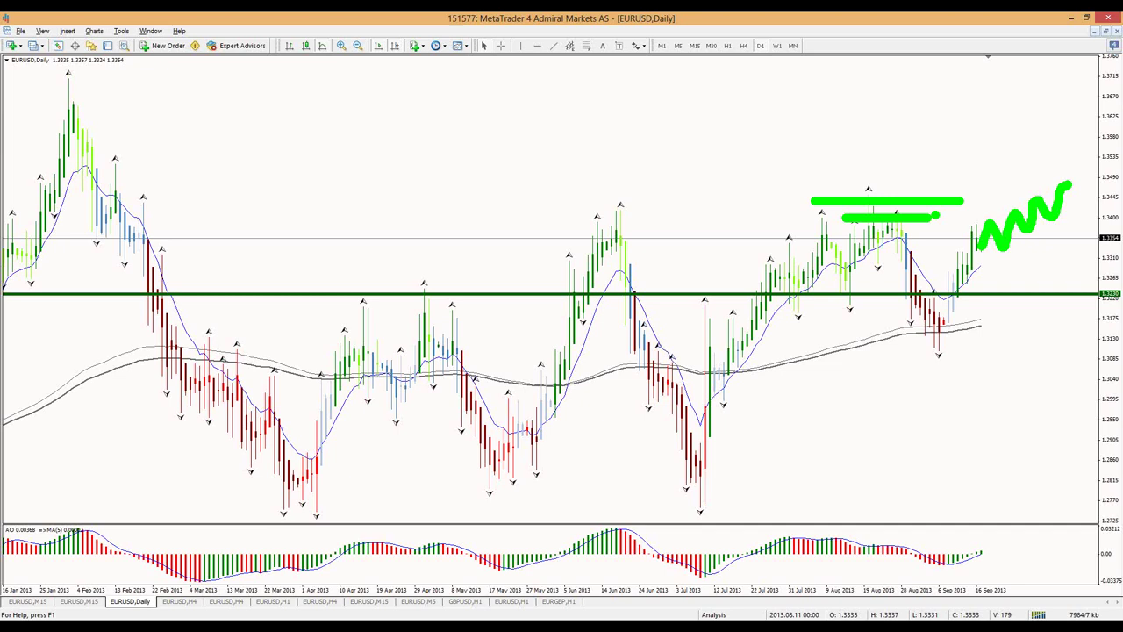
key(Escape)
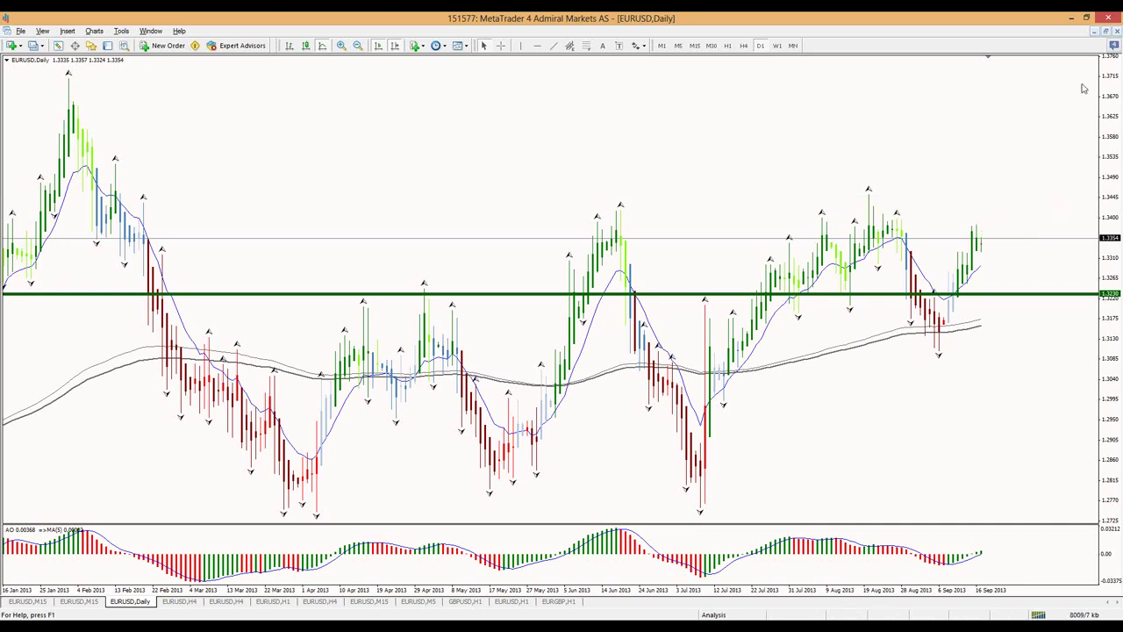
Maximize the H4 Fibonacci chart, trace a rising green zigzag arrow from the September low past the purple trendline, and clear it.
click(1107, 32)
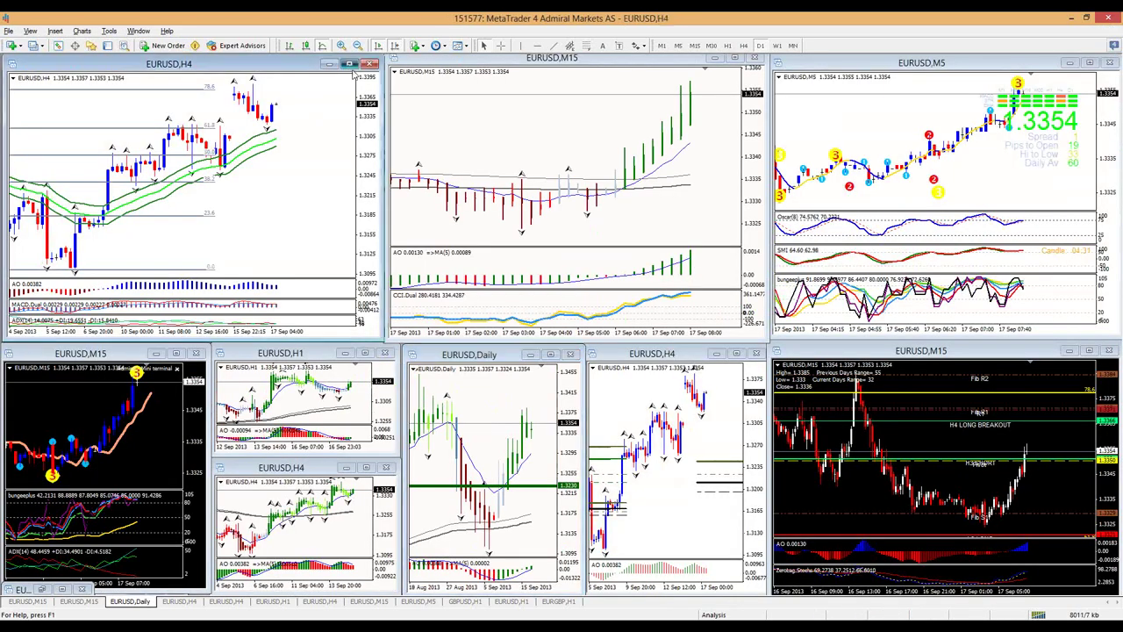
click(348, 64)
mouse_move(669, 435)
mouse_down()
mouse_move(671, 405)
mouse_move(703, 370)
mouse_move(707, 279)
mouse_move(744, 315)
mouse_move(780, 217)
mouse_move(818, 293)
mouse_move(828, 156)
mouse_move(872, 222)
mouse_move(891, 135)
mouse_move(917, 158)
mouse_move(955, 141)
mouse_move(987, 75)
mouse_move(1002, 104)
mouse_move(1051, 60)
mouse_move(1065, 18)
mouse_move(1040, 30)
mouse_up()
drag(1064, 20, 1067, 41)
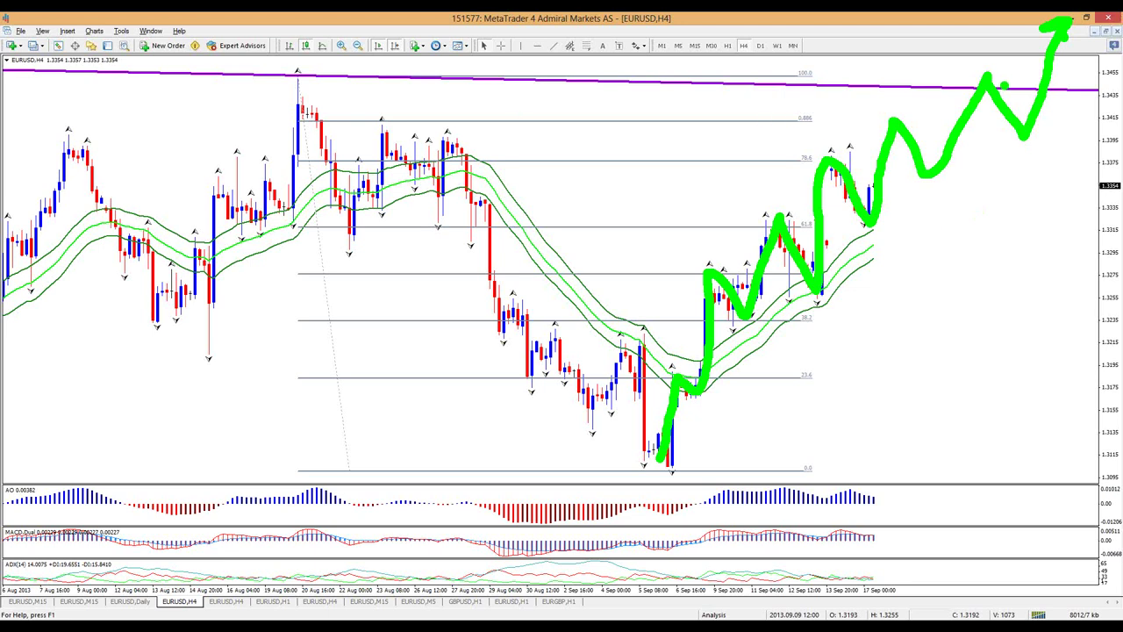
key(Escape)
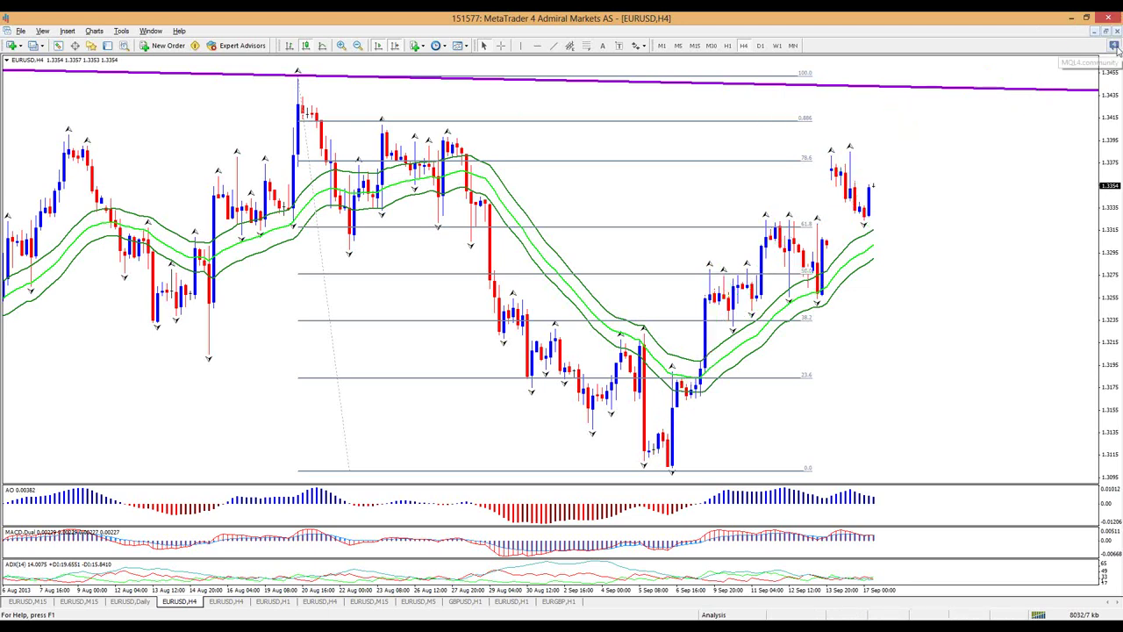
Maximize the EURUSD M5 chart, circle its signal table and price in green, mark the latest oscillator values and candles, and clear the drawings.
click(1105, 30)
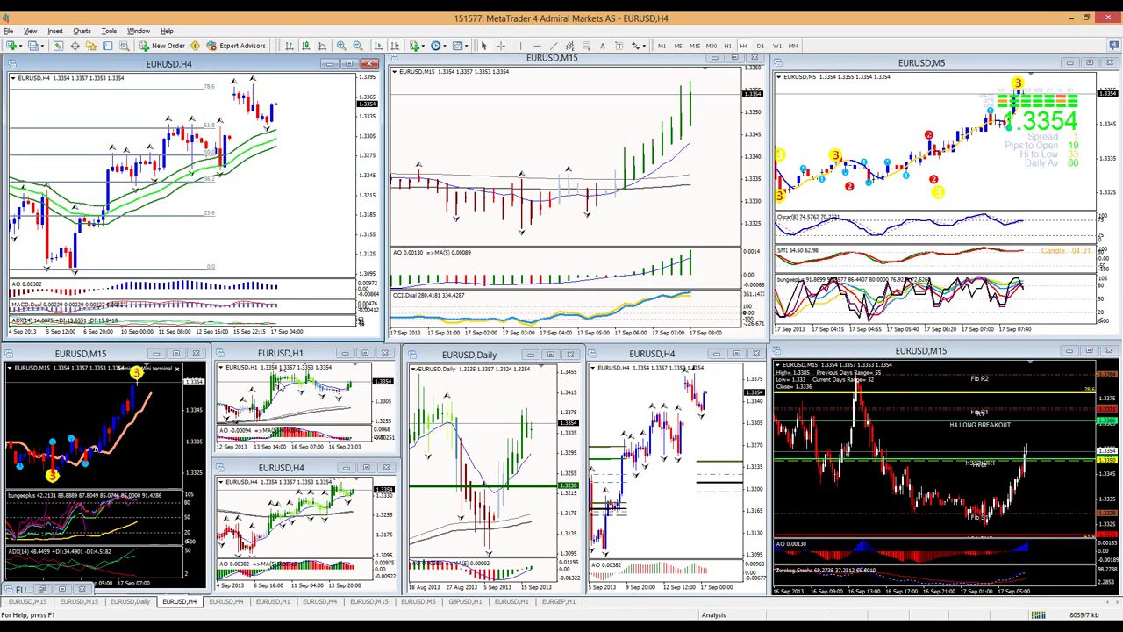
click(1090, 63)
mouse_move(1072, 117)
mouse_down()
mouse_move(1104, 93)
mouse_move(1086, 79)
mouse_up()
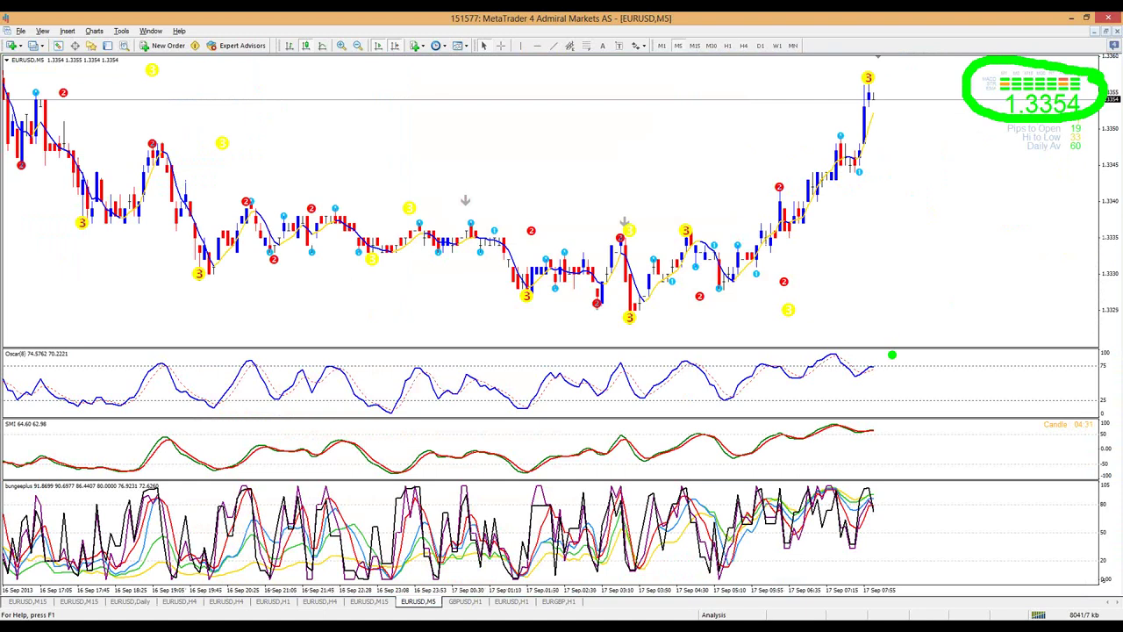
mouse_move(888, 487)
mouse_down()
mouse_move(855, 500)
mouse_move(873, 428)
mouse_move(869, 101)
mouse_up()
key(Escape)
mouse_move(1122, 1)
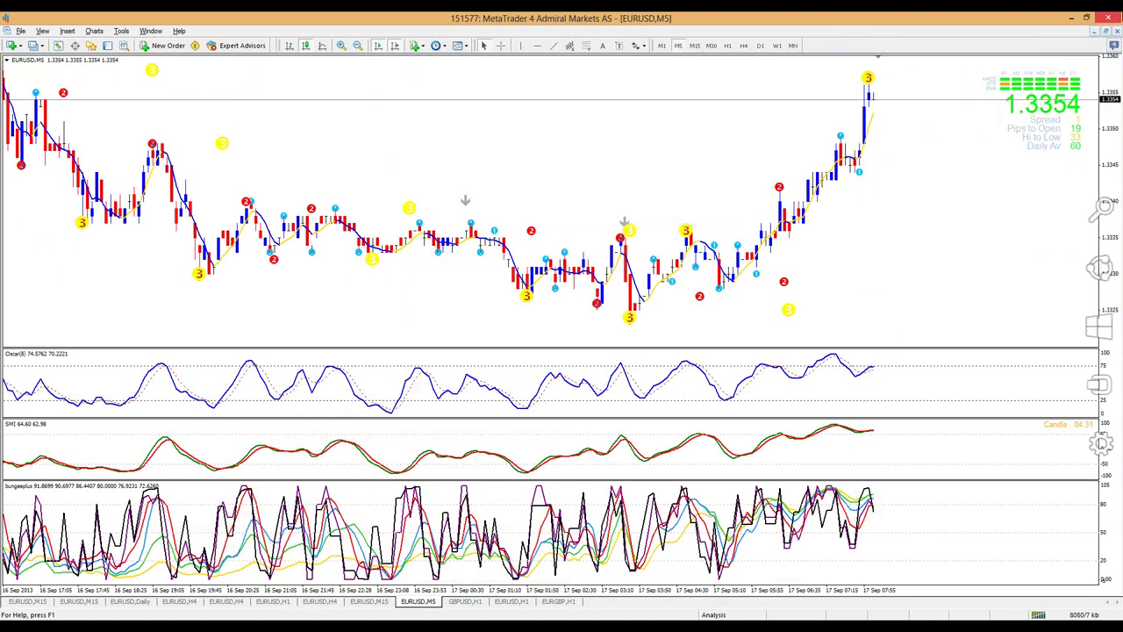
Maximize the black EURUSD M15 chart, compare it with the H1 timeframe, return it to M15, and dismiss the alert.
click(1105, 32)
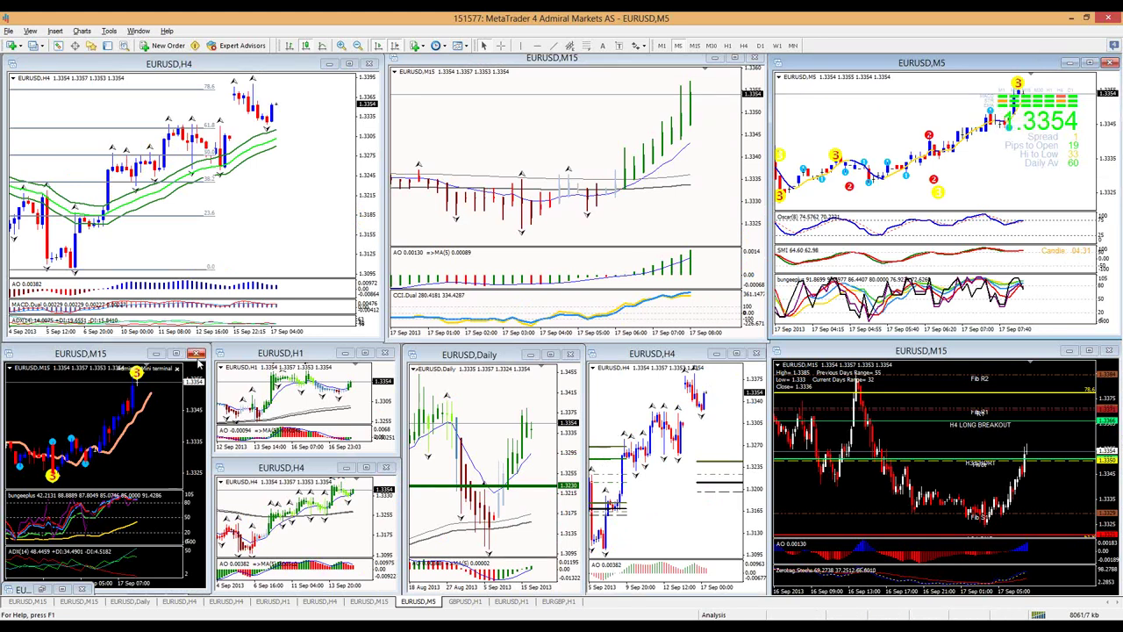
click(176, 353)
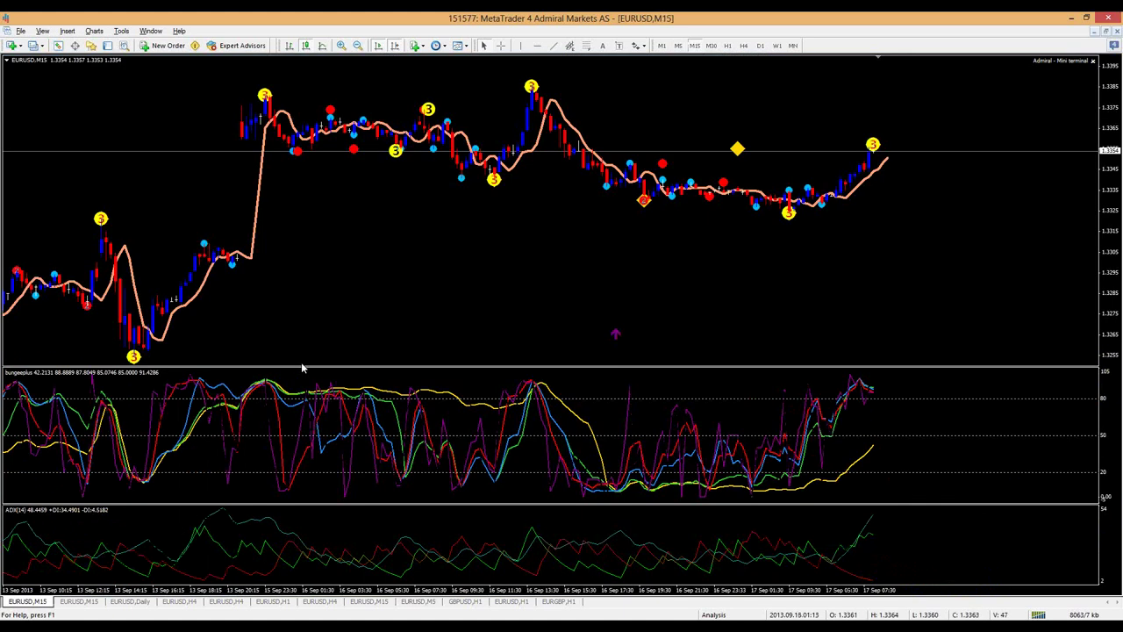
click(727, 45)
key(Escape)
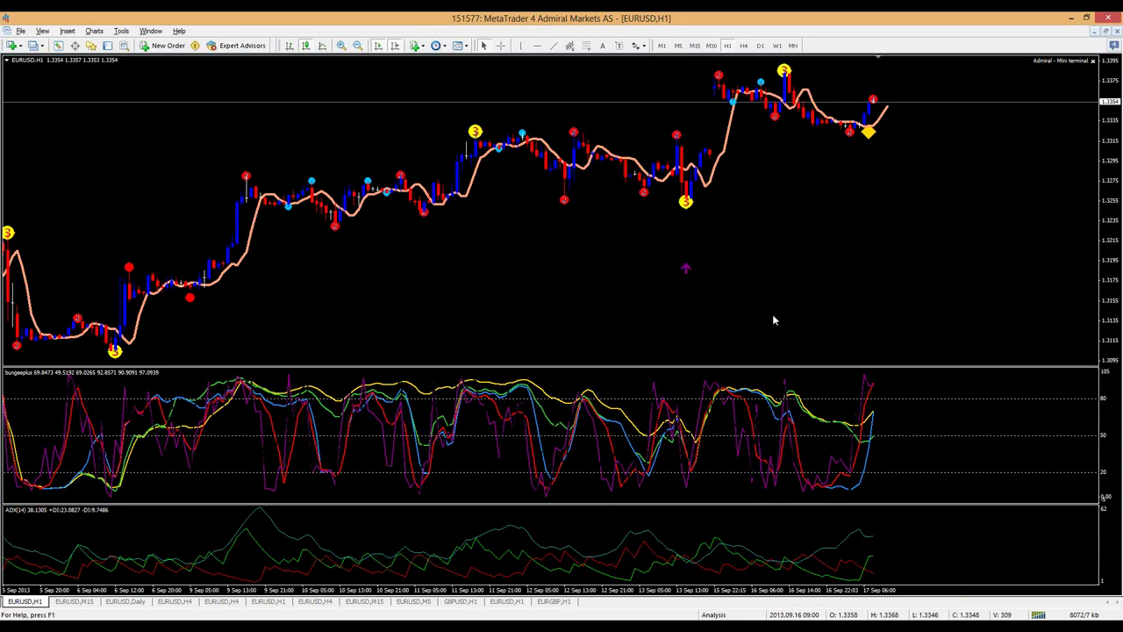
click(693, 45)
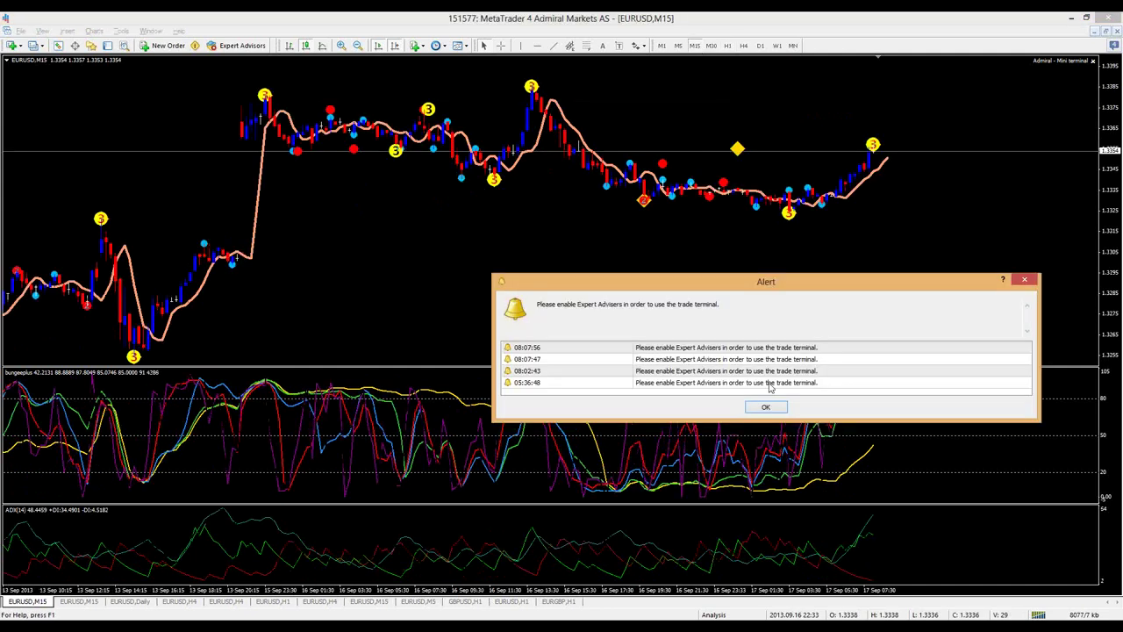
click(767, 407)
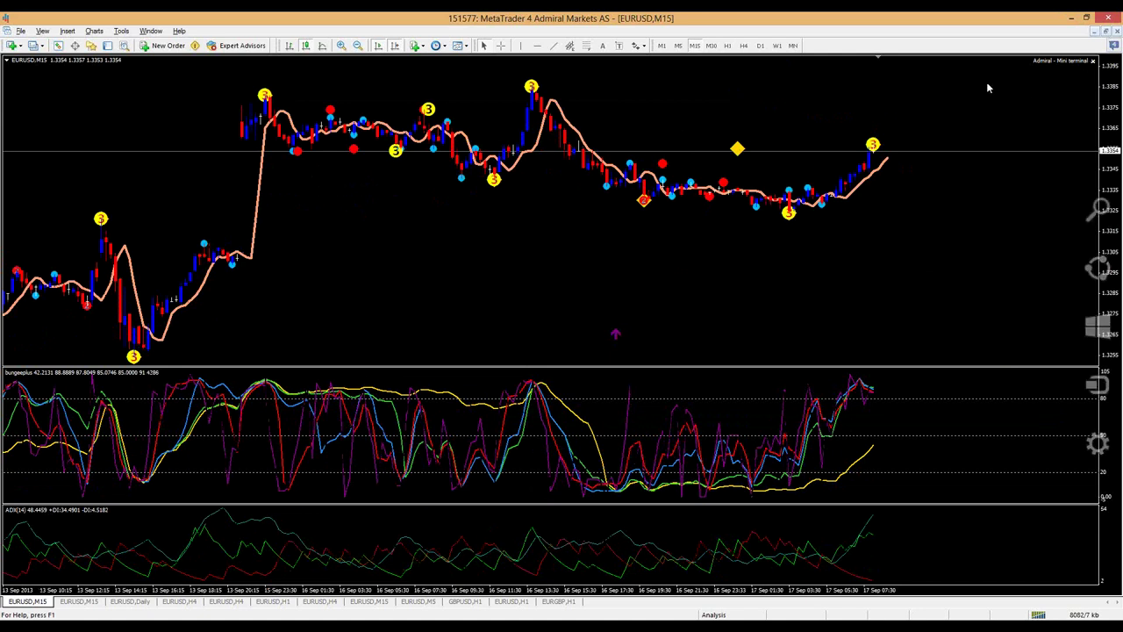
Maximize the H4 Fibonacci chart, circle the latest highs near the 78.6 level, clear the circle, and switch to the Daily timeframe.
click(1104, 31)
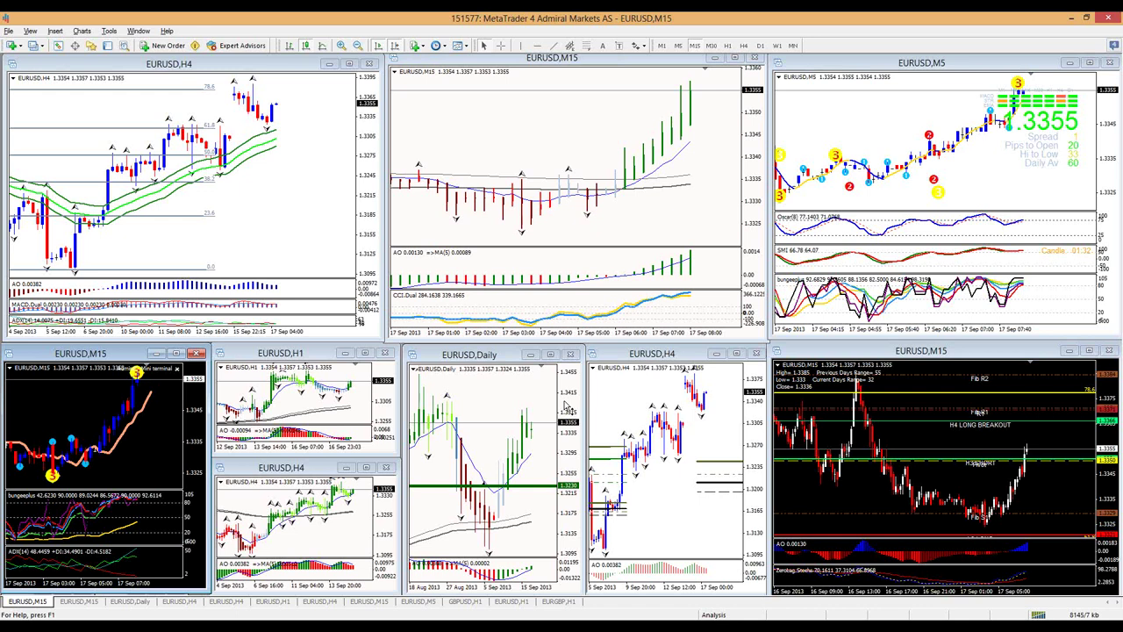
click(550, 355)
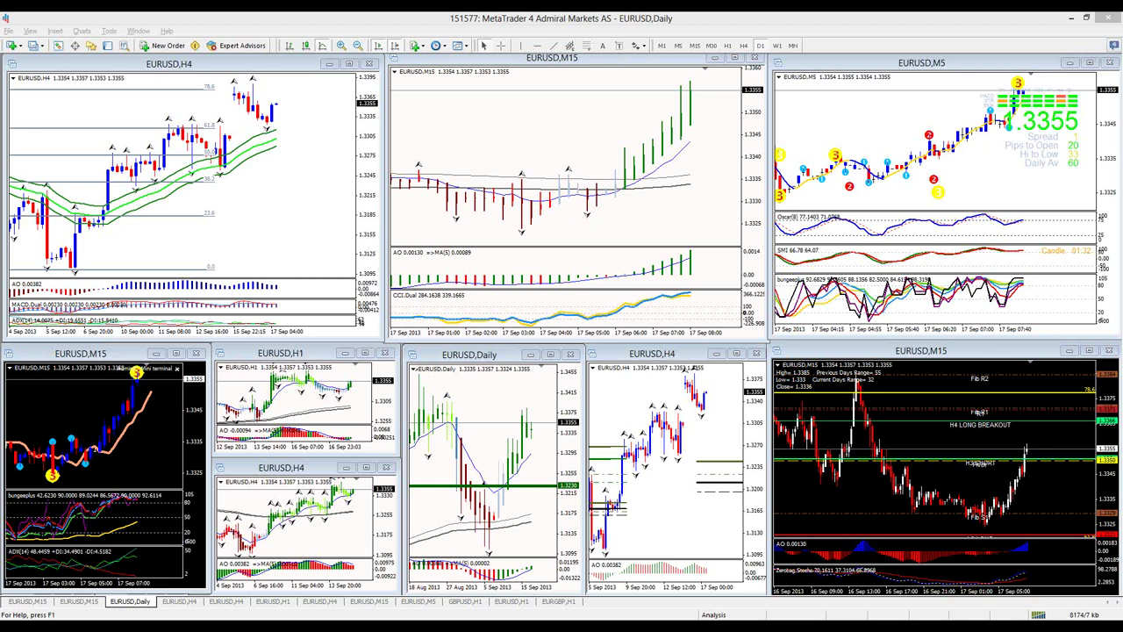
key(super+space)
click(348, 64)
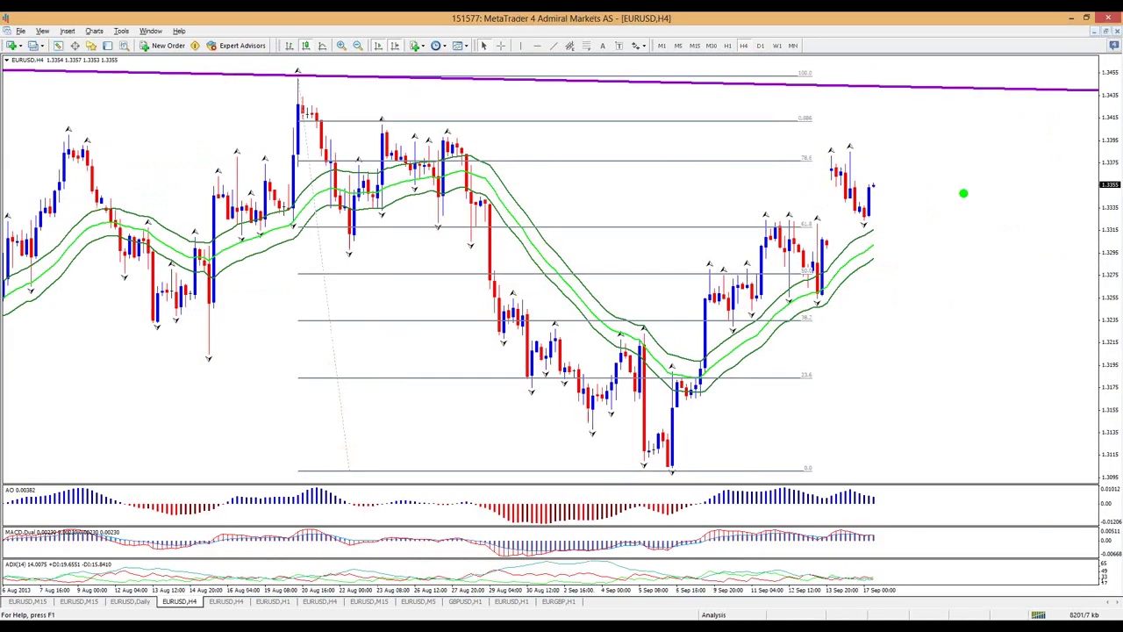
drag(867, 145, 805, 149)
key(Escape)
click(761, 46)
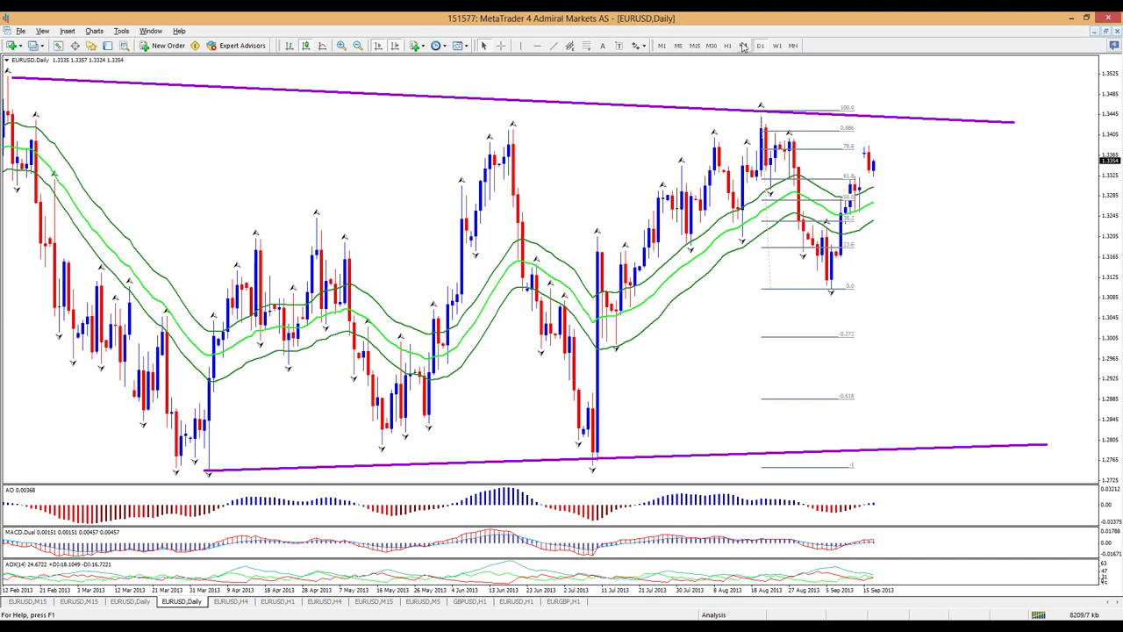
On the H4 timeframe, draw a green up arrow above the latest highs, circle the moving averages' end, and trace a falling zigzag arrow.
mouse_move(867, 142)
mouse_down()
mouse_move(808, 142)
mouse_move(856, 159)
mouse_move(929, 117)
mouse_move(951, 138)
mouse_move(911, 108)
mouse_move(944, 108)
mouse_move(954, 141)
mouse_up()
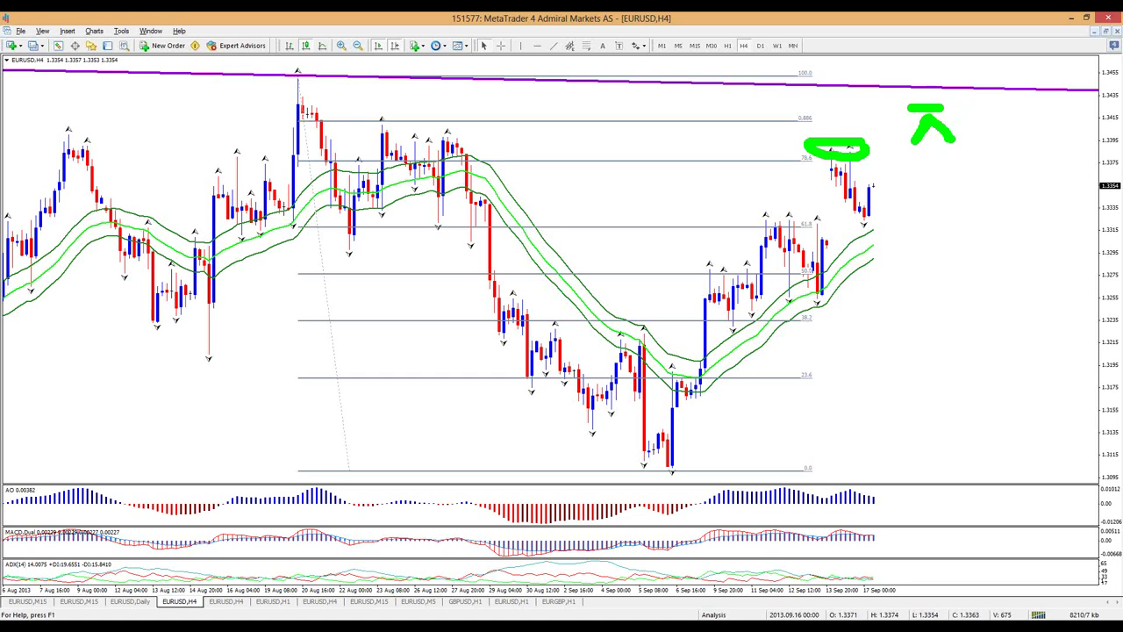
mouse_move(895, 234)
mouse_down()
mouse_move(921, 274)
mouse_move(897, 207)
mouse_up()
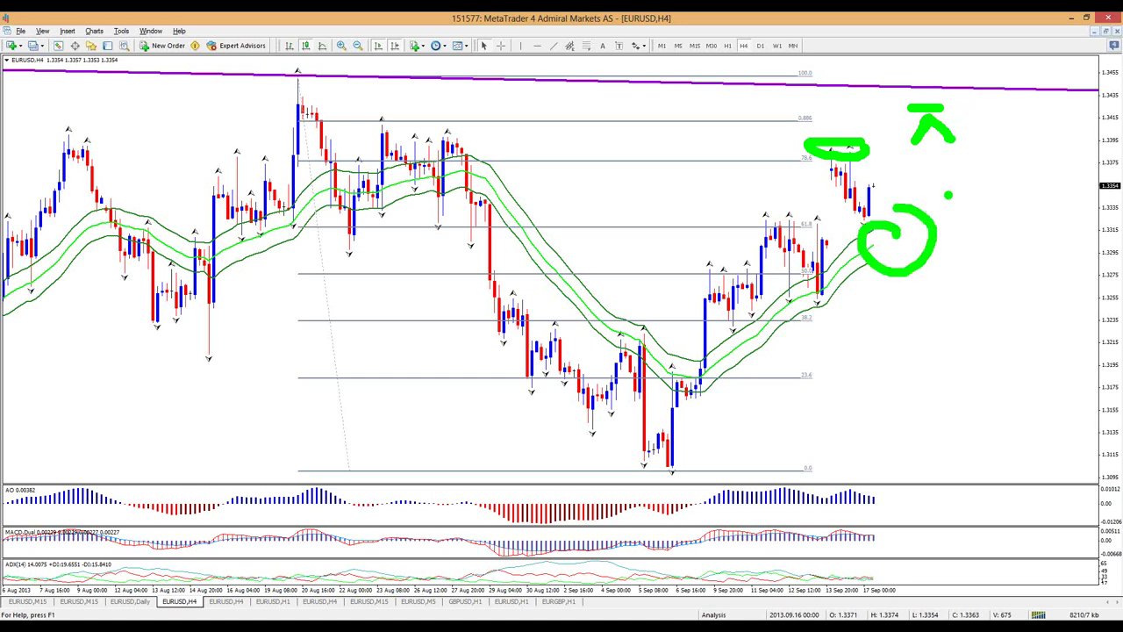
mouse_move(951, 151)
mouse_down()
mouse_move(984, 325)
mouse_move(1027, 224)
mouse_move(1065, 415)
mouse_up()
click(1063, 359)
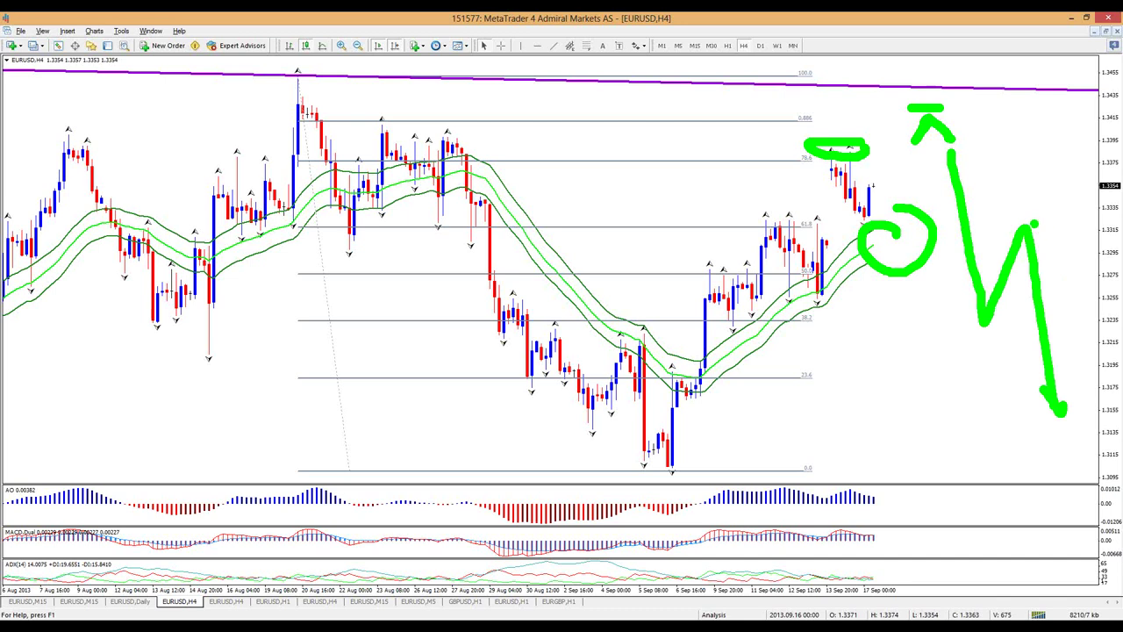
Retrace the falling zigzag in red, mark the upper level and the retracement peak with red lines and an arrow, and clear the drawings.
key(r)
mouse_move(956, 112)
mouse_down()
mouse_move(991, 121)
mouse_move(1008, 198)
mouse_move(1039, 210)
mouse_move(1028, 221)
mouse_up()
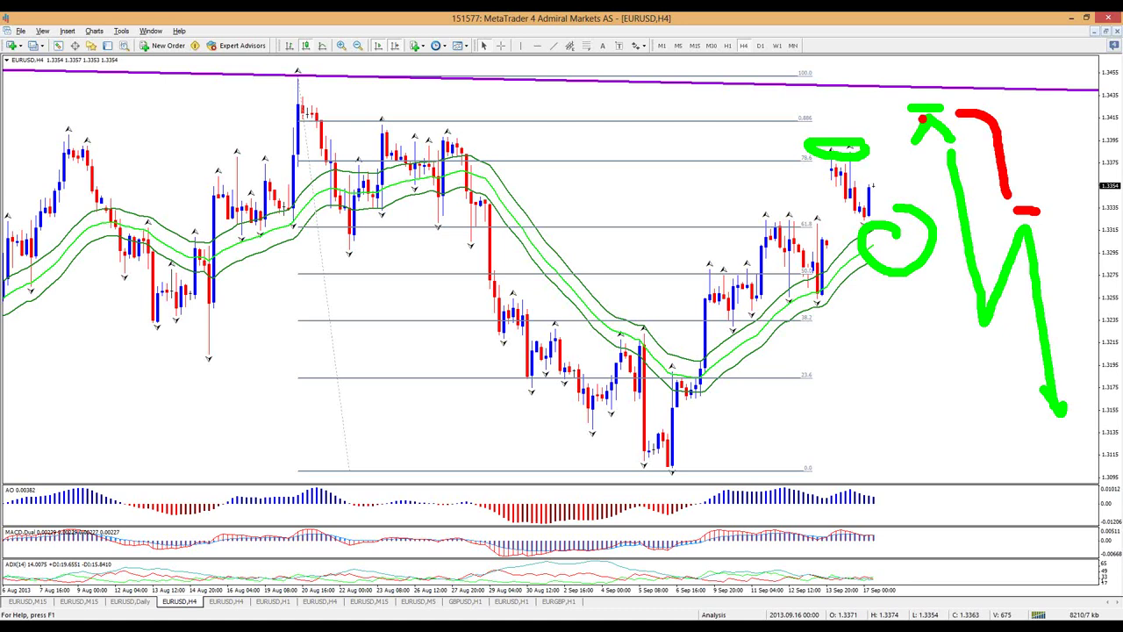
drag(904, 108, 944, 112)
mouse_move(951, 151)
mouse_down()
mouse_move(974, 319)
mouse_move(982, 325)
mouse_move(1023, 227)
mouse_move(1055, 409)
mouse_move(1069, 382)
mouse_up()
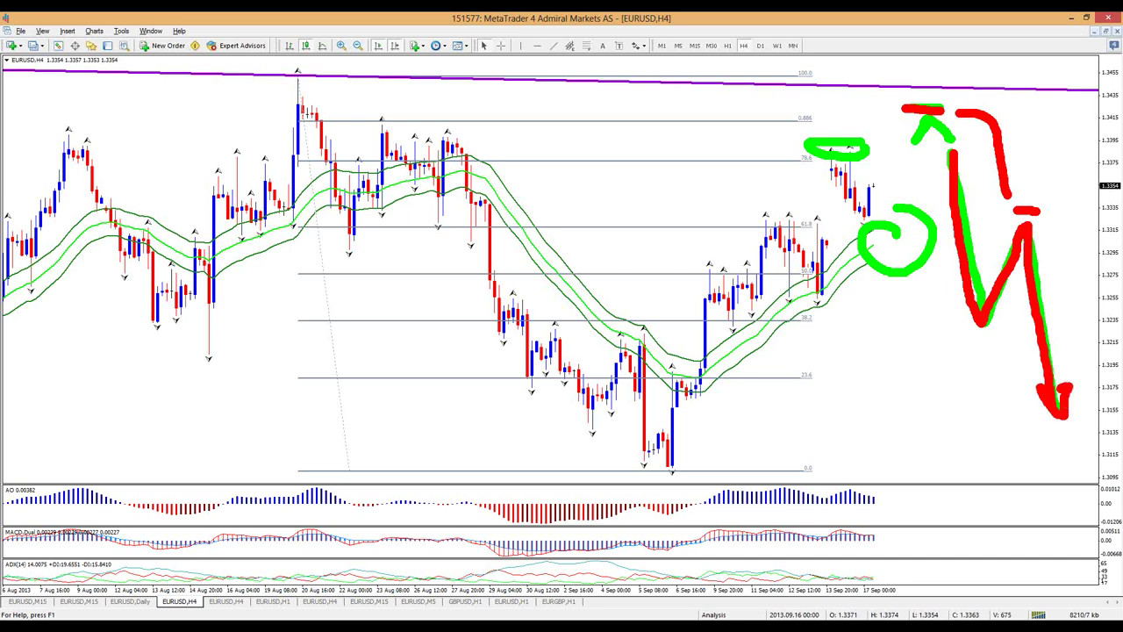
mouse_move(1081, 162)
mouse_down()
mouse_move(1055, 188)
mouse_move(1056, 210)
mouse_move(1069, 202)
mouse_up()
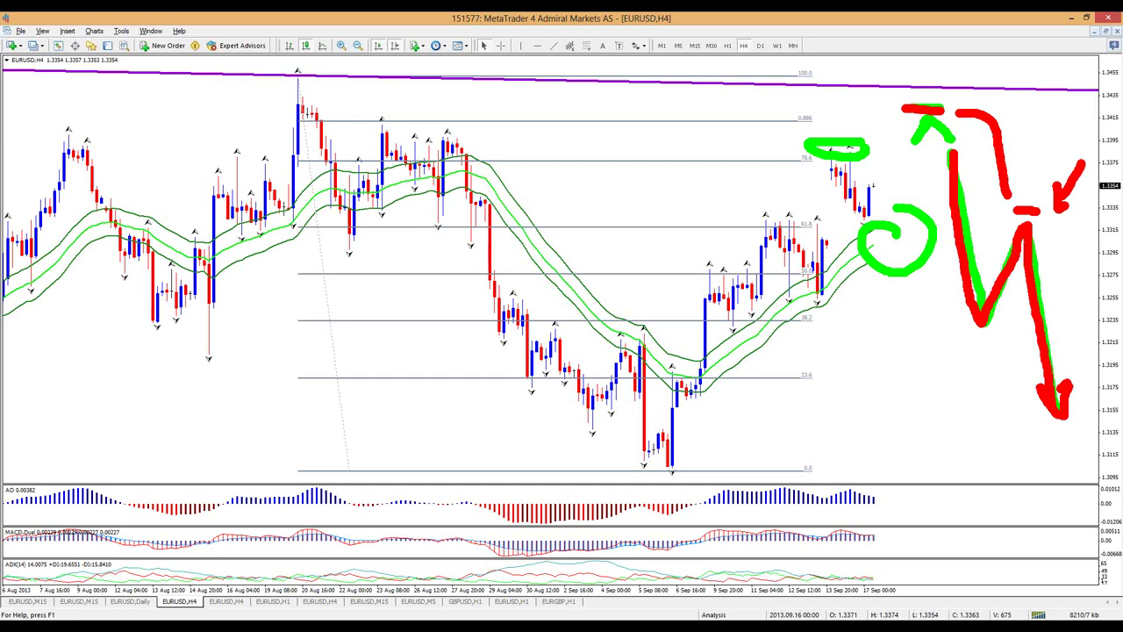
key(Escape)
Draw three red curves extending the H4 moving averages flat and bending them downward.
key(ctrl+2)
mouse_move(878, 228)
mouse_down()
mouse_move(960, 225)
mouse_move(1079, 317)
mouse_move(926, 240)
mouse_move(1052, 304)
mouse_up()
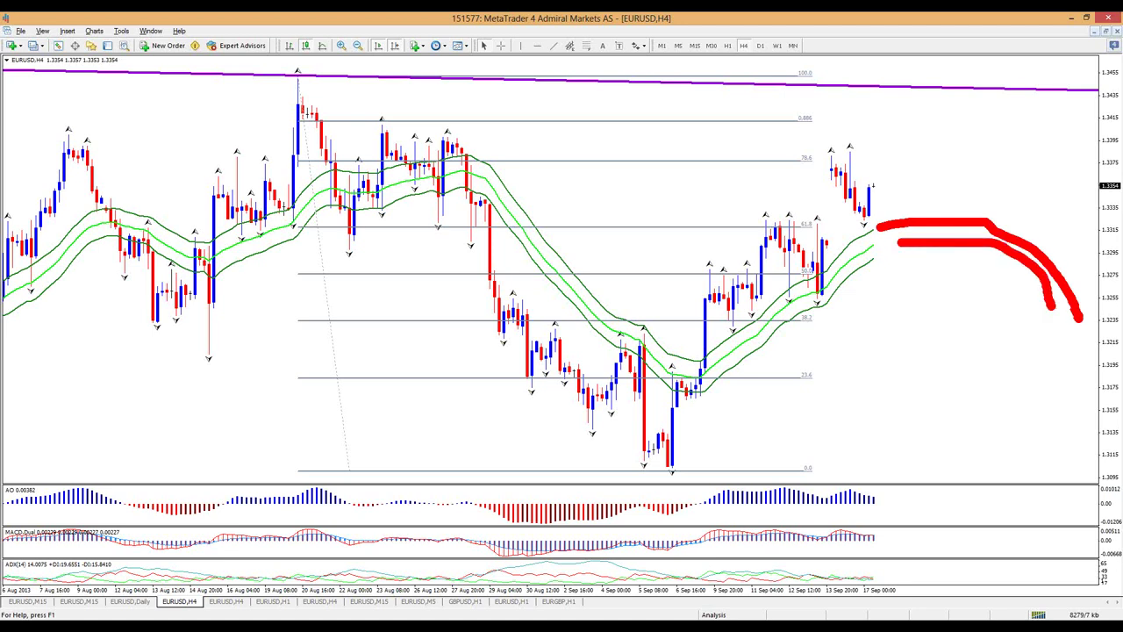
drag(912, 258, 1050, 328)
Draw a long falling blue arrow from the latest H4 candle and a horizontal blue line at the 78.6 Fibonacci level.
key(b)
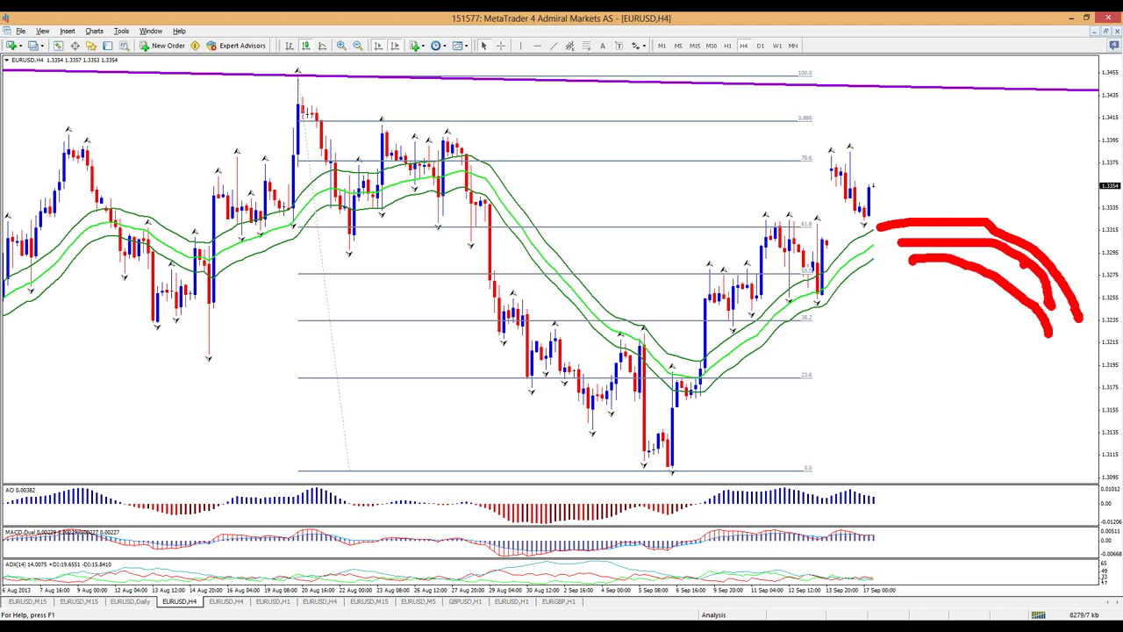
drag(975, 313, 1046, 414)
mouse_move(1030, 397)
mouse_down()
mouse_move(1036, 405)
mouse_move(1056, 388)
mouse_move(1079, 328)
mouse_move(1094, 458)
mouse_move(1086, 446)
mouse_move(1100, 449)
mouse_up()
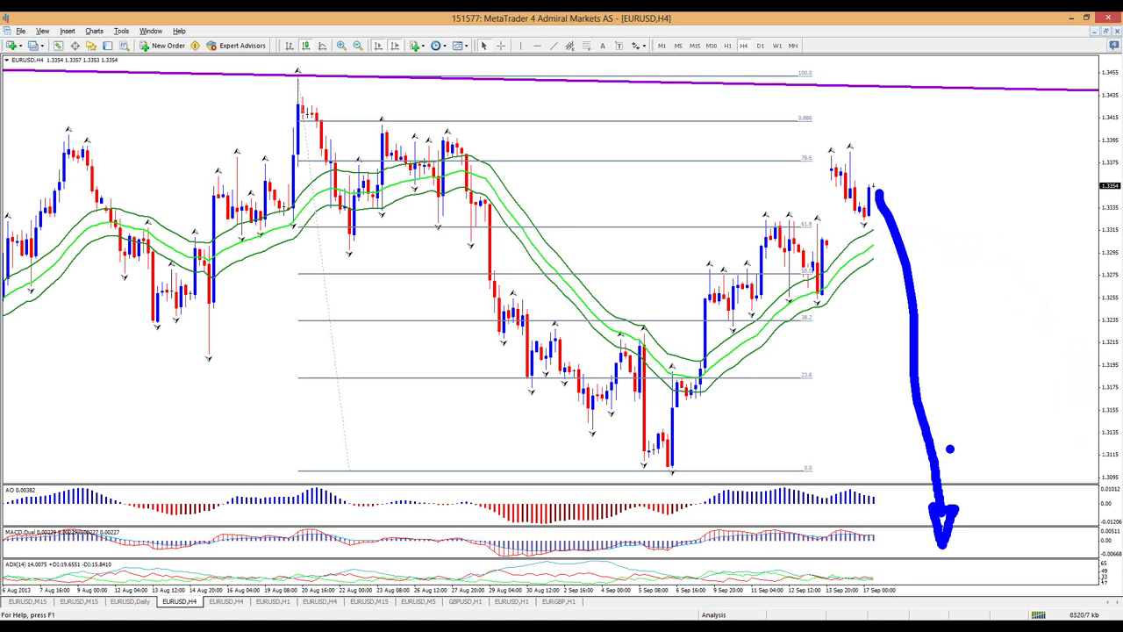
drag(777, 161, 960, 161)
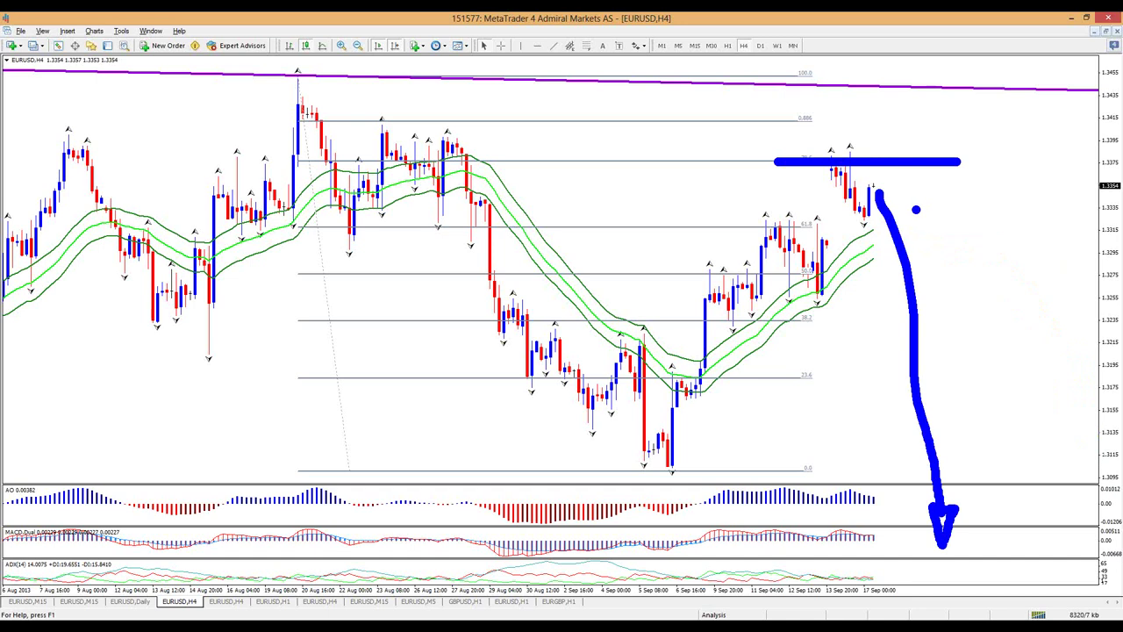
Clear the earlier drawings, draw a blue box between the 0.886 and 100.0 Fibonacci levels, write "10:1" beside it, and clear both.
key(e)
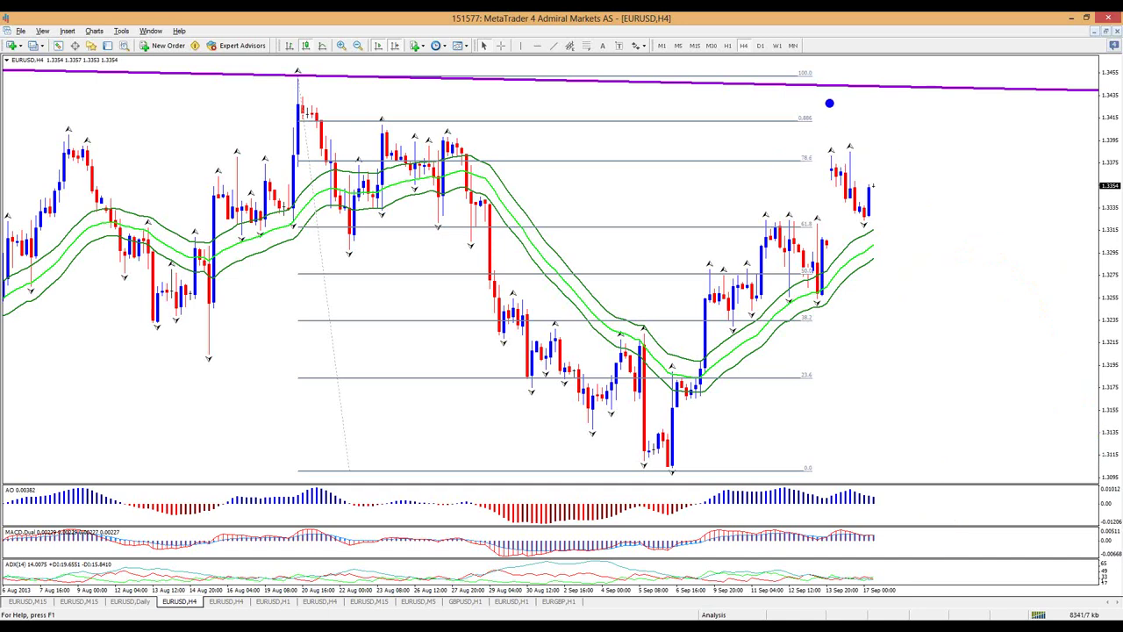
mouse_move(822, 74)
mouse_down()
mouse_move(851, 119)
mouse_move(823, 74)
mouse_up()
drag(907, 105, 907, 147)
mouse_move(937, 119)
mouse_down()
mouse_move(921, 134)
mouse_move(937, 121)
mouse_move(1003, 162)
mouse_up()
click(968, 123)
click(968, 137)
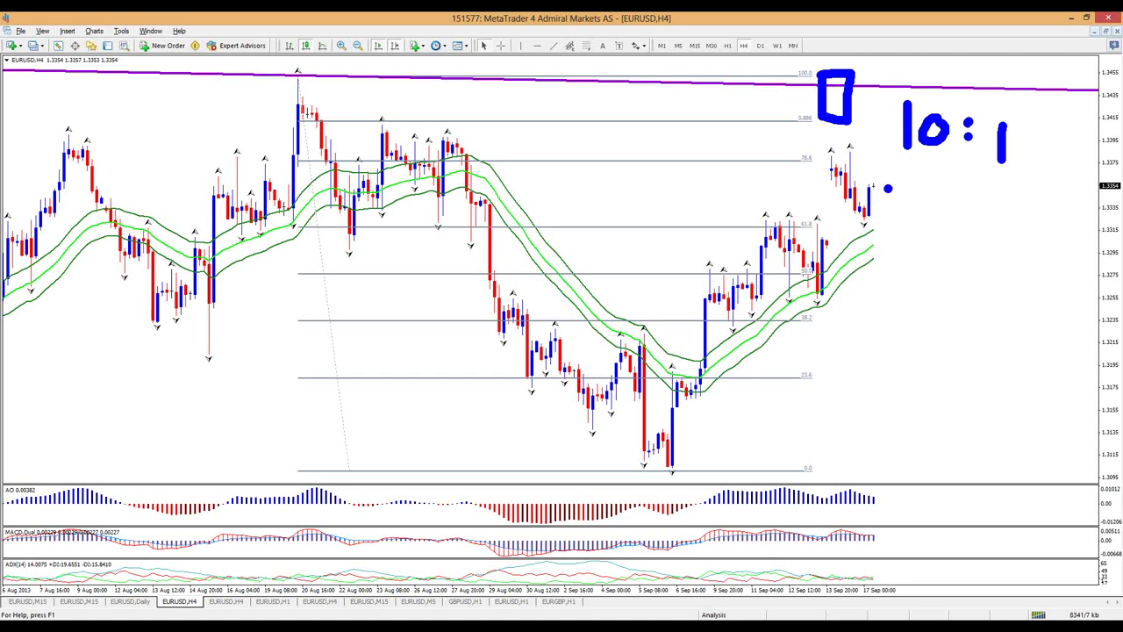
key(Escape)
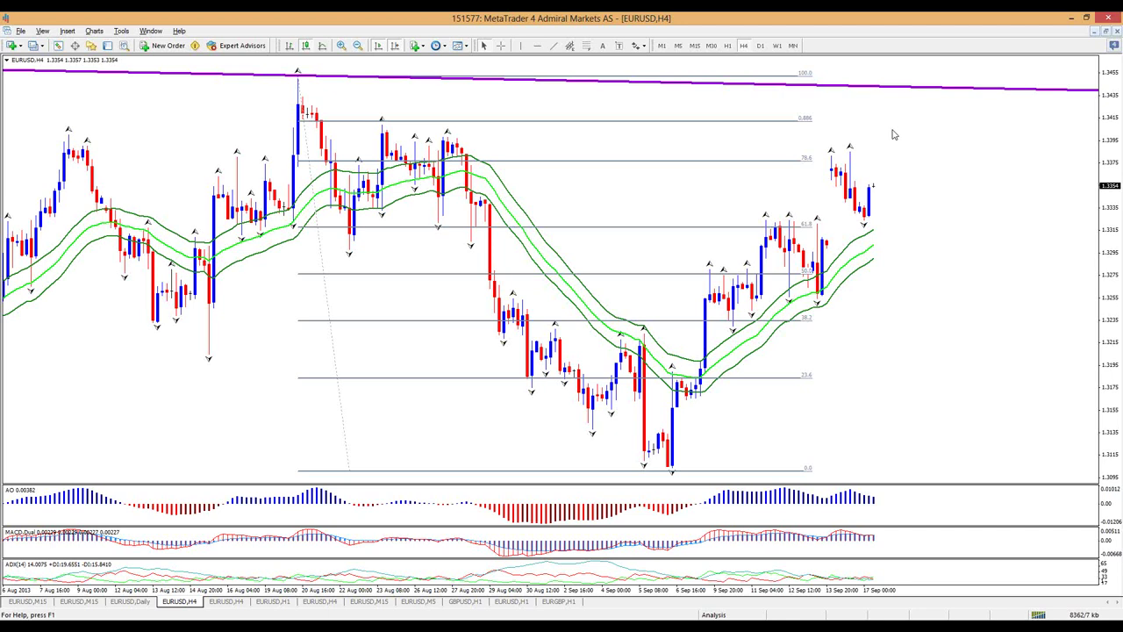
right_click(893, 129)
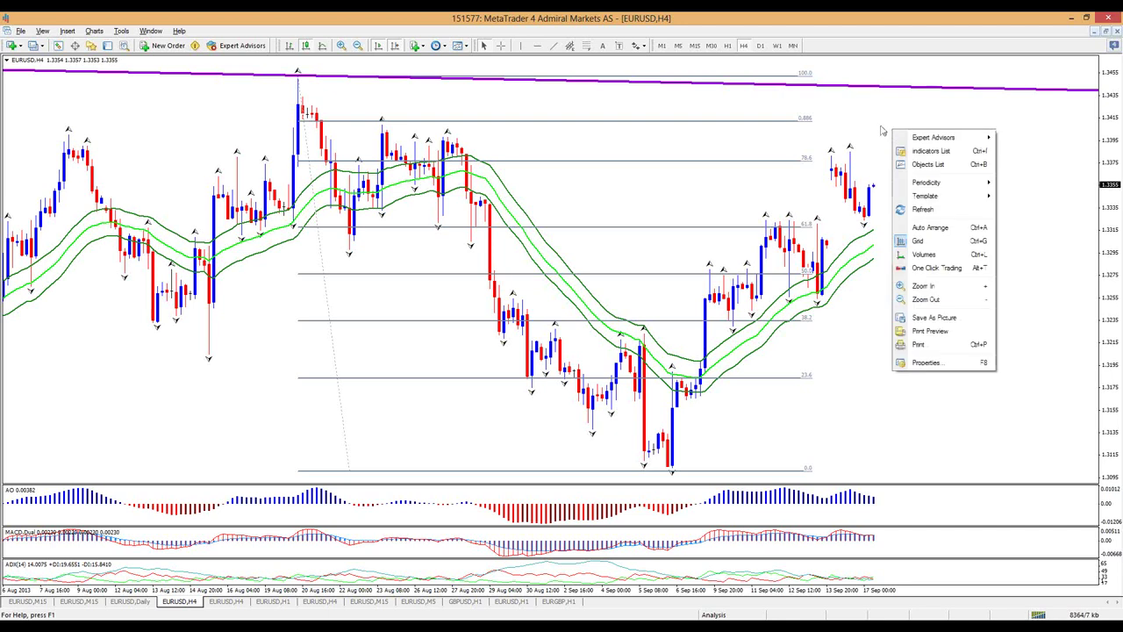
click(882, 130)
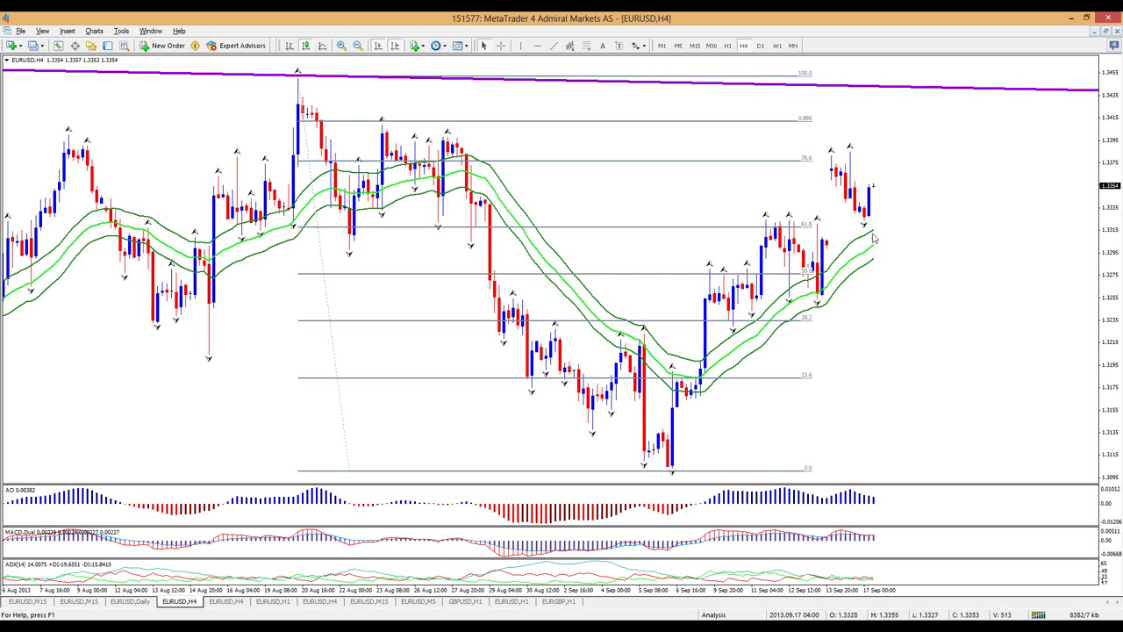
mouse_move(859, 276)
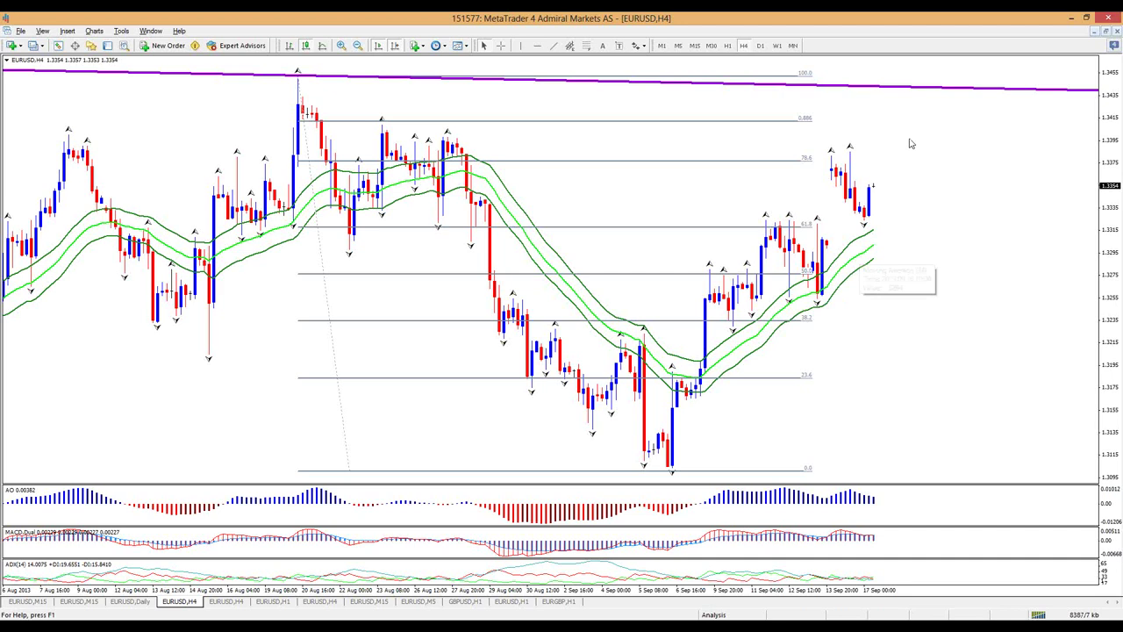
Restore the EURUSD H4 chart to a window, then show the GBPUSD H1 chart maximized with the crosshair enabled.
click(1103, 32)
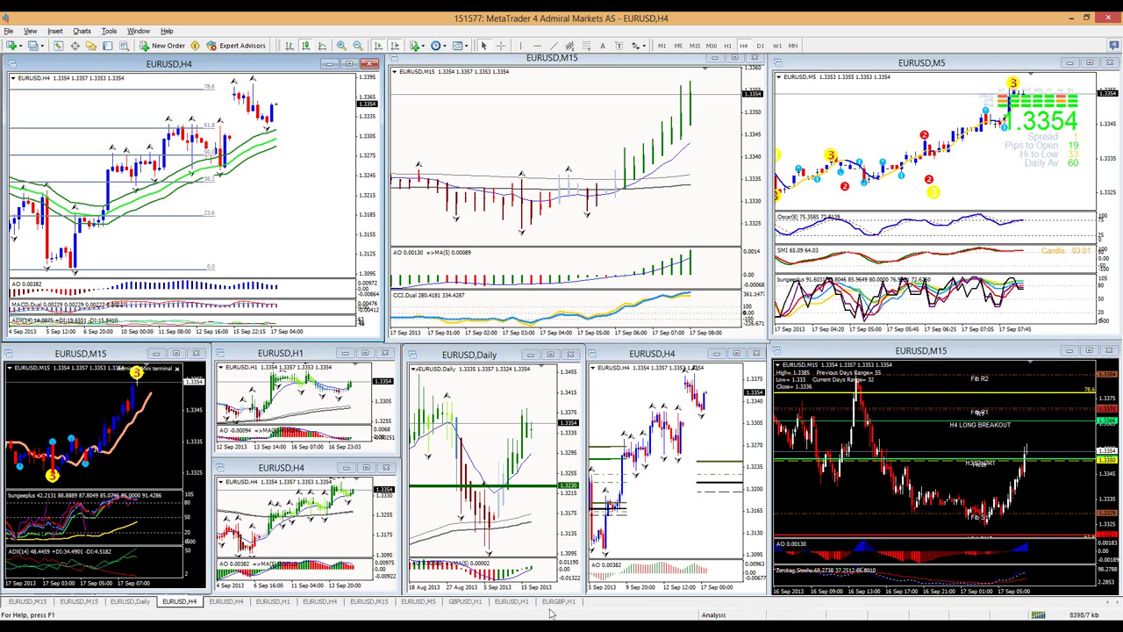
click(463, 601)
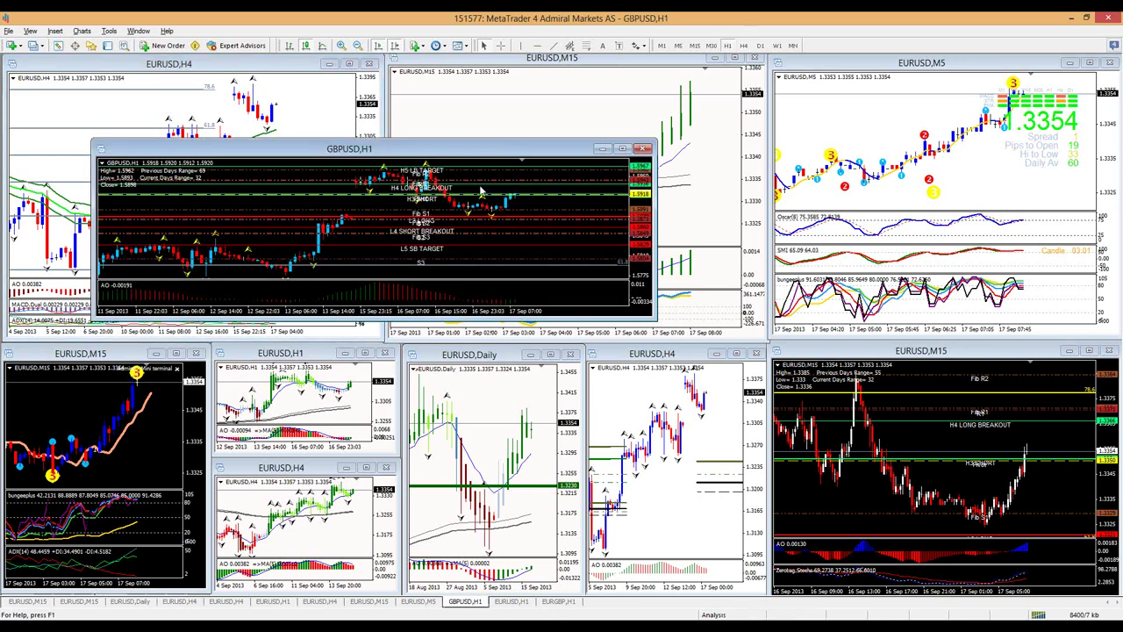
double_click(472, 151)
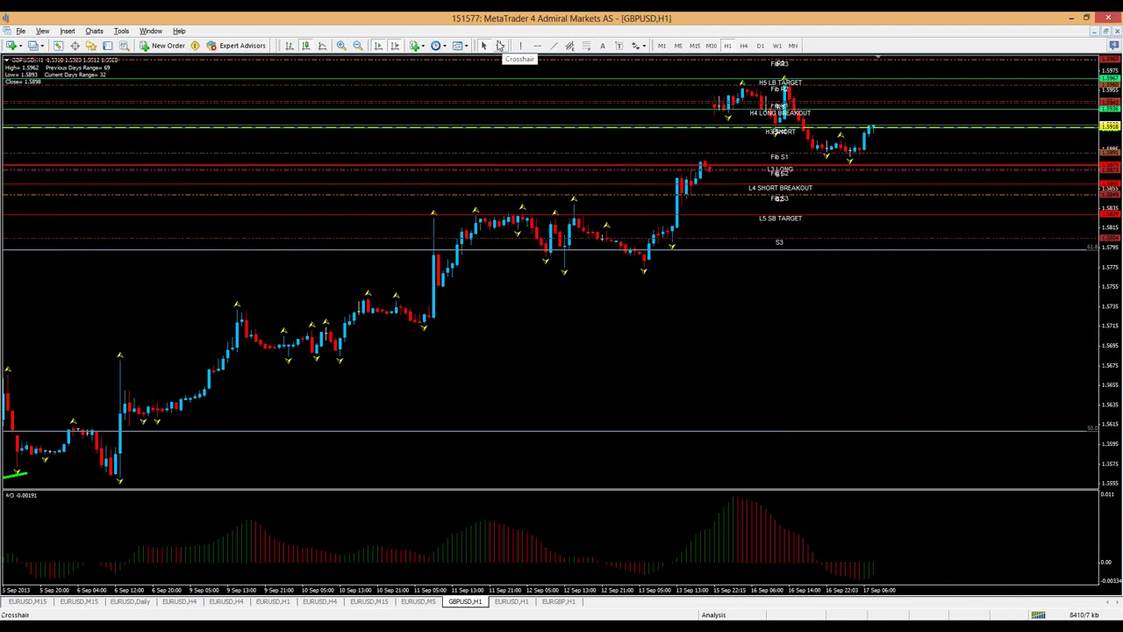
click(500, 45)
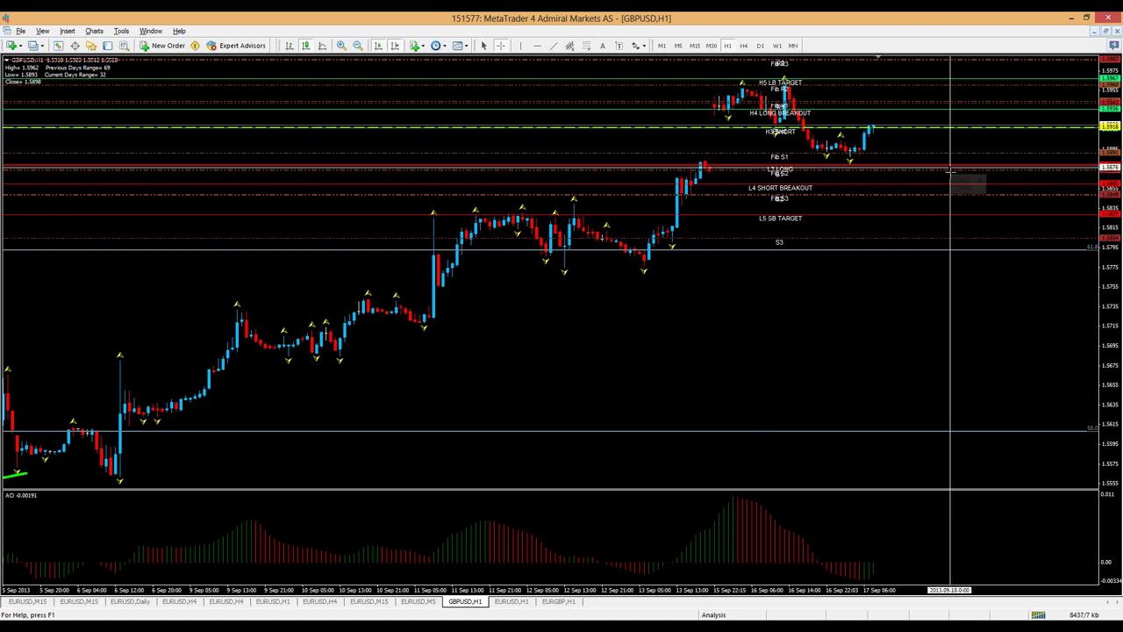
Draw a blue line along the pre-gap high, clear it, then box the latest low with an up arrow beside it and clear those.
drag(698, 165, 903, 169)
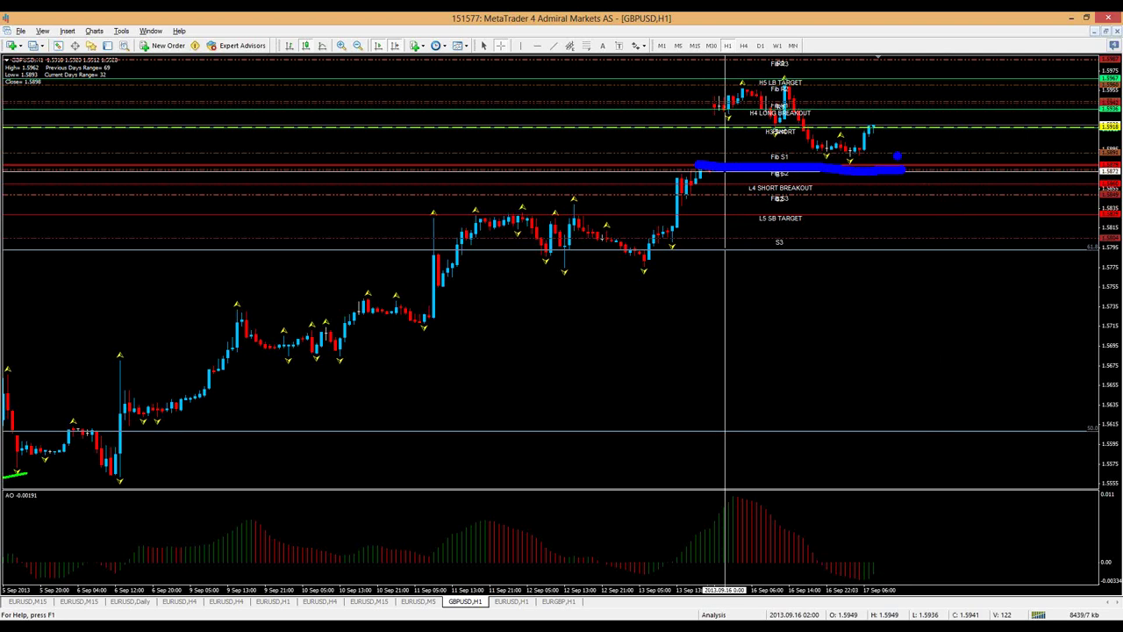
key(Escape)
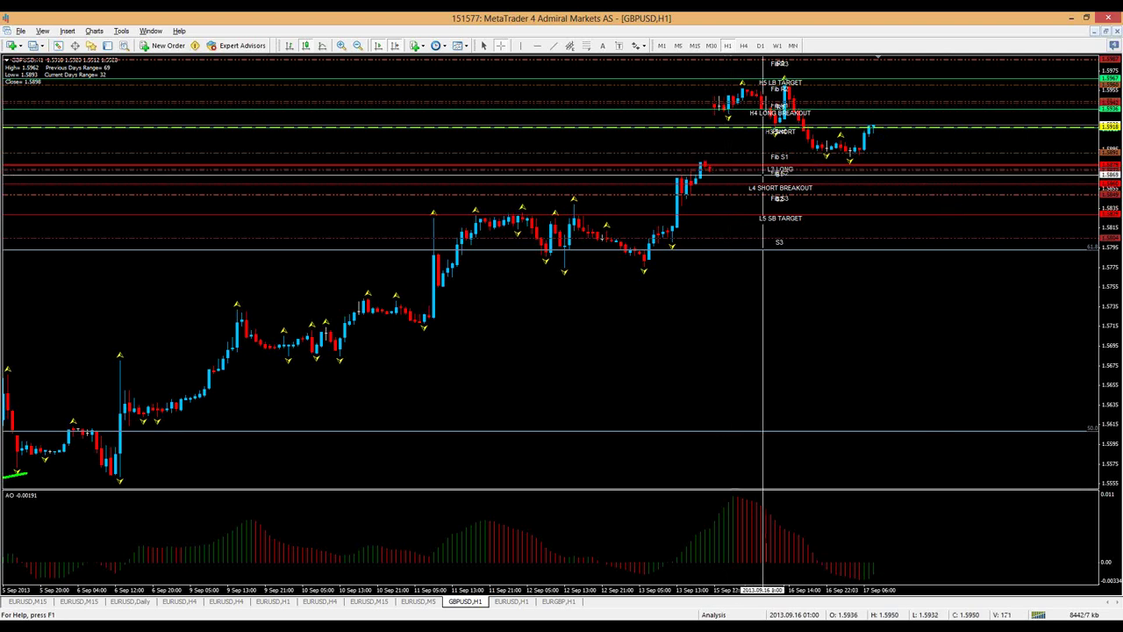
mouse_move(840, 156)
mouse_down()
mouse_move(851, 174)
mouse_move(842, 150)
mouse_move(908, 118)
mouse_move(918, 142)
mouse_up()
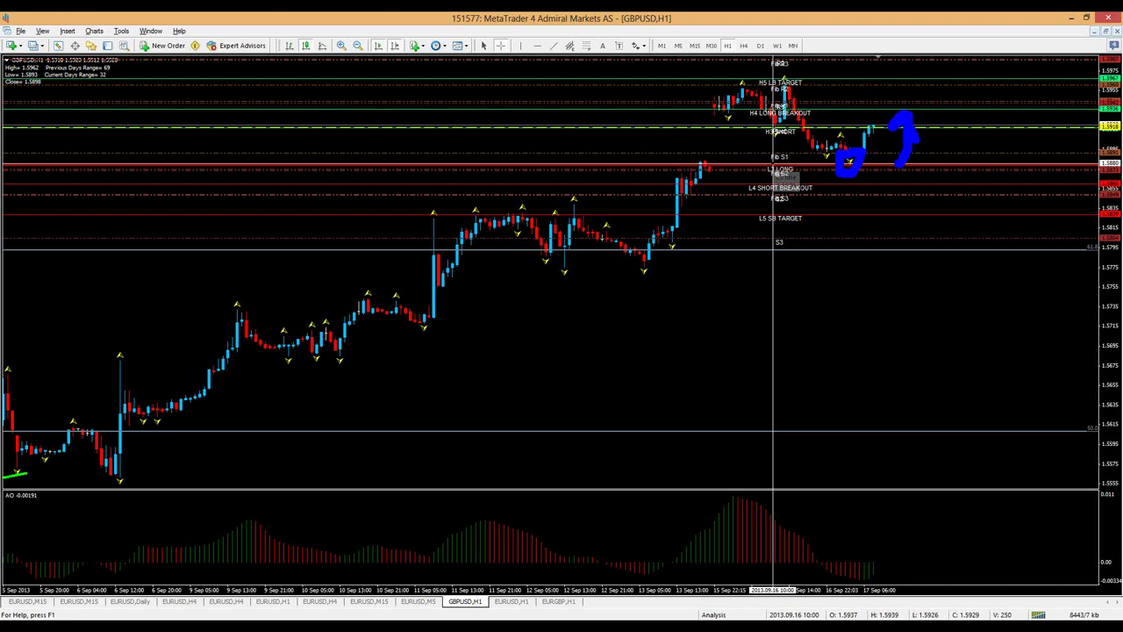
key(Escape)
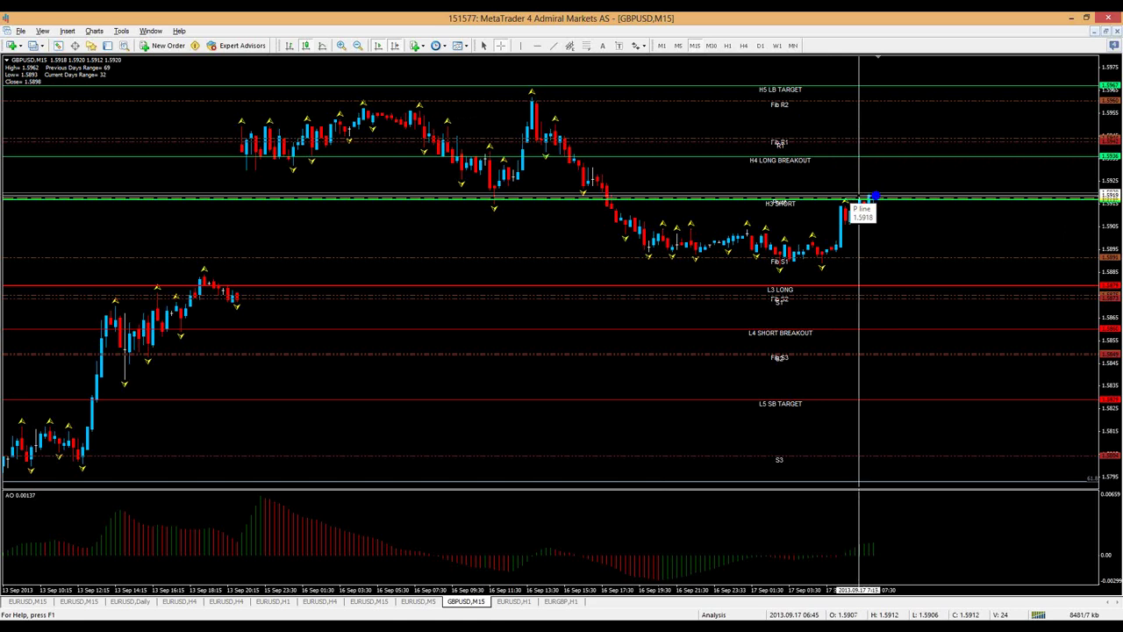
On the GBPUSD M15 timeframe, draw a rising blue arrow from the latest candle, then box and underline the H4 LONG BREAKOUT level, clearing each drawing.
mouse_move(876, 198)
mouse_down()
mouse_move(922, 150)
mouse_move(904, 123)
mouse_move(933, 140)
mouse_up()
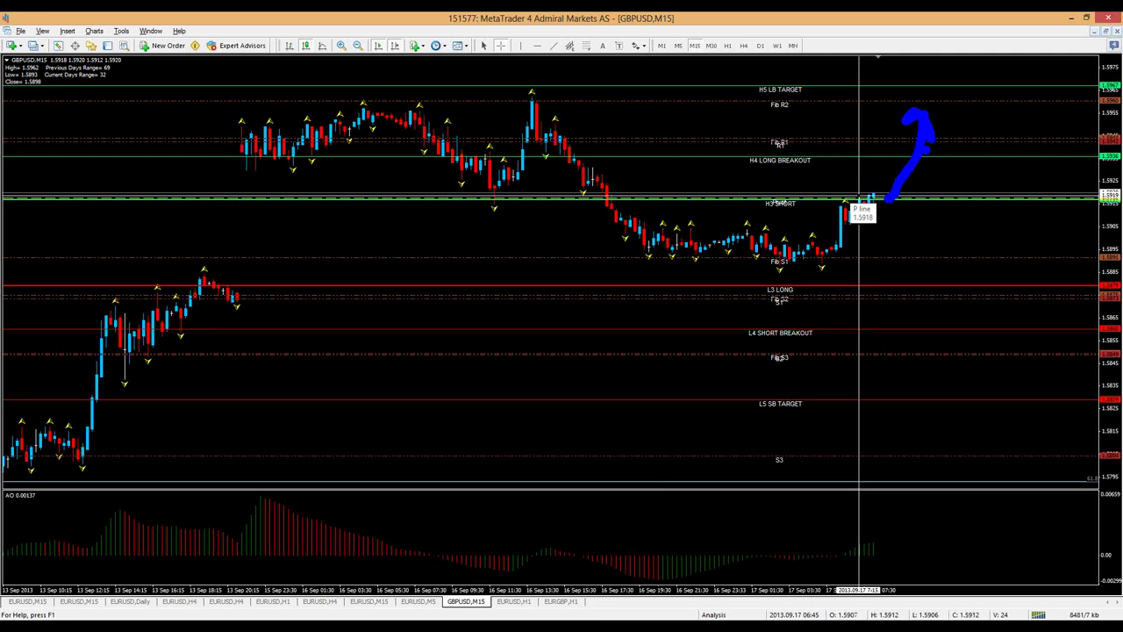
key(Escape)
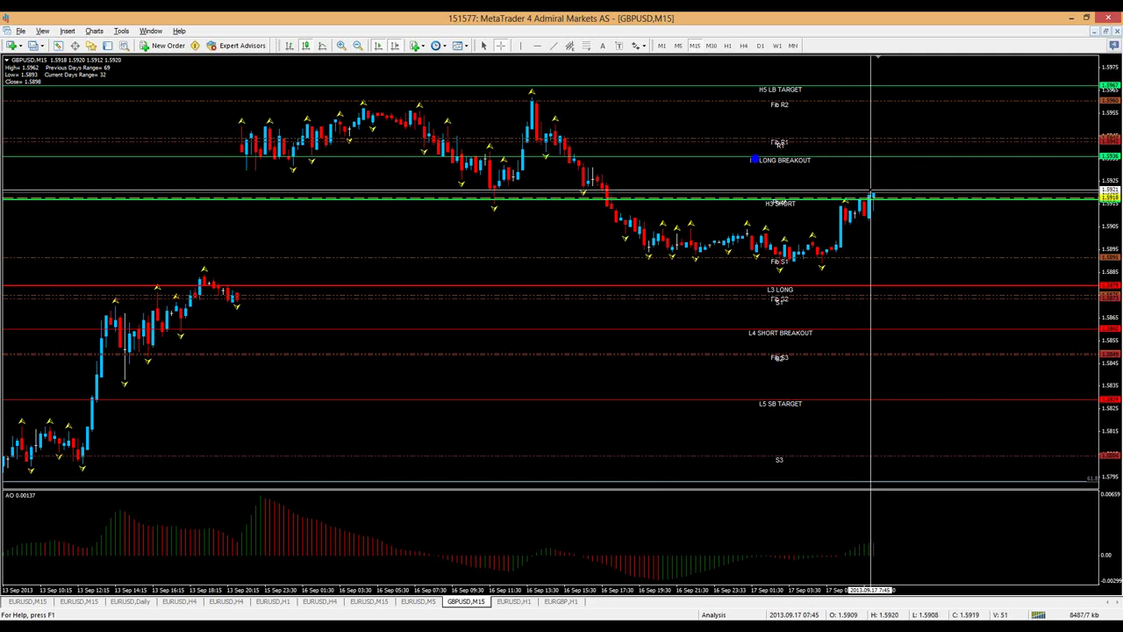
mouse_move(735, 142)
mouse_down()
mouse_move(736, 169)
mouse_move(832, 155)
mouse_move(707, 134)
mouse_up()
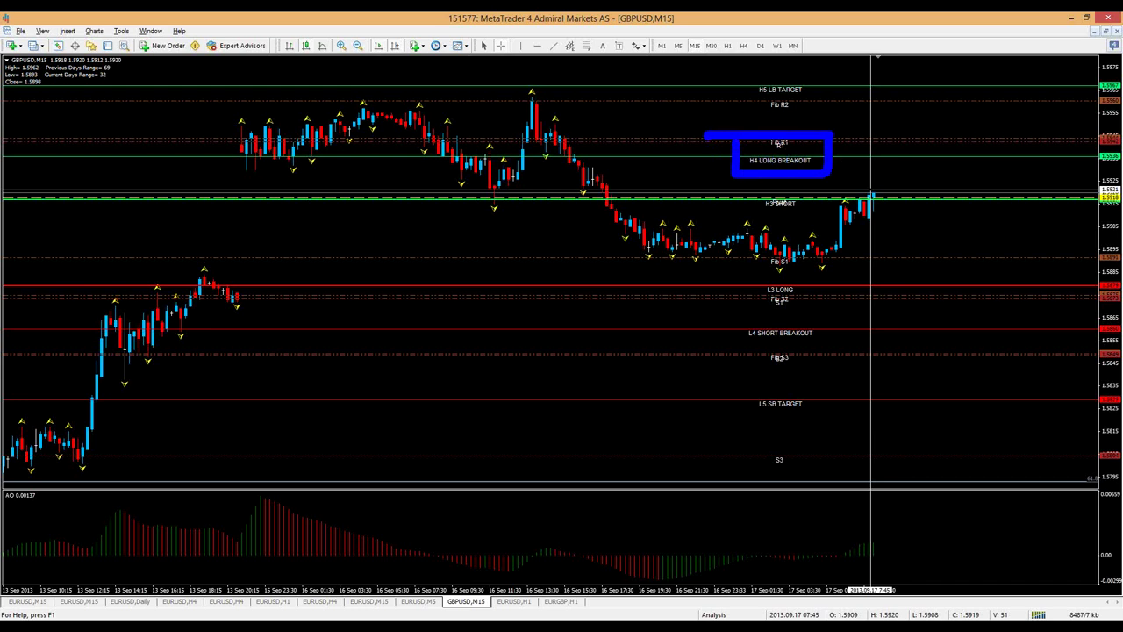
key(Escape)
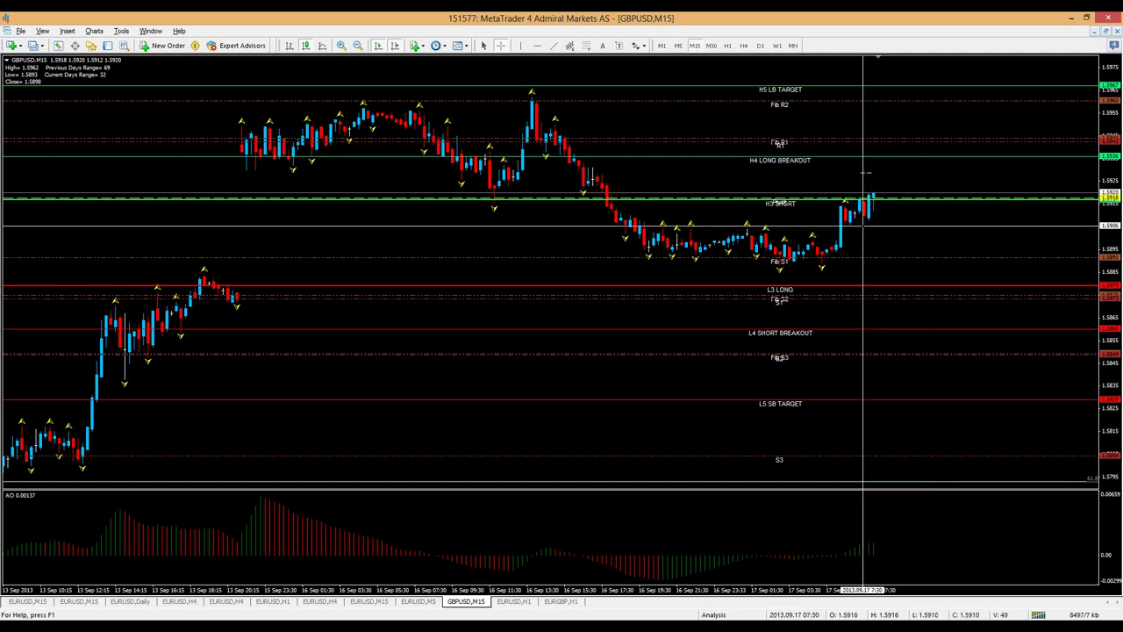
drag(719, 161, 892, 158)
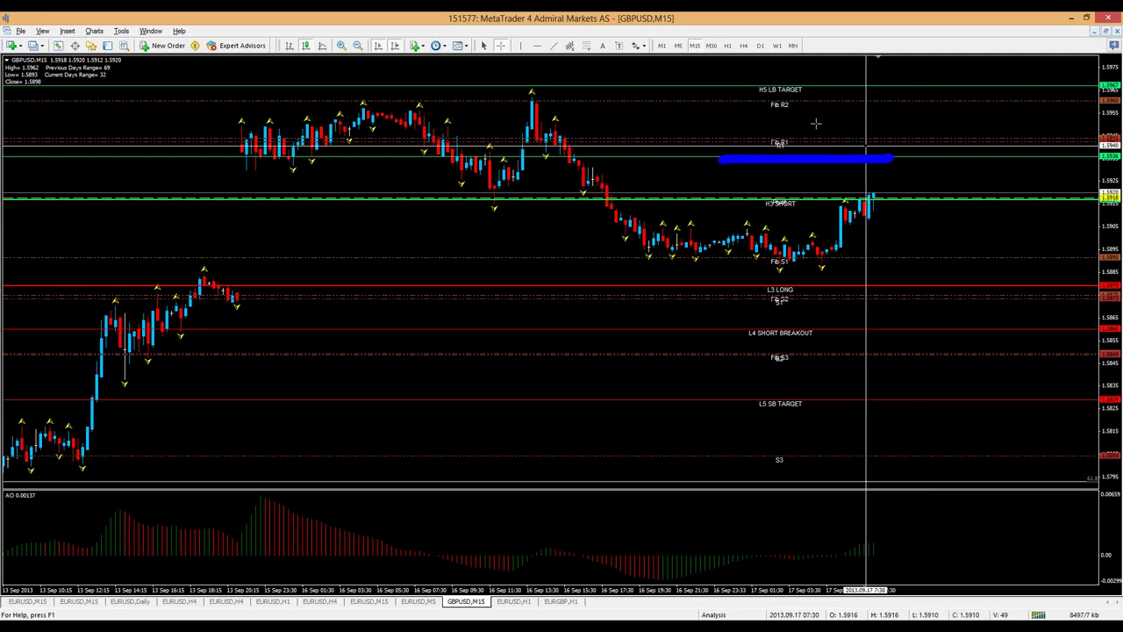
key(Escape)
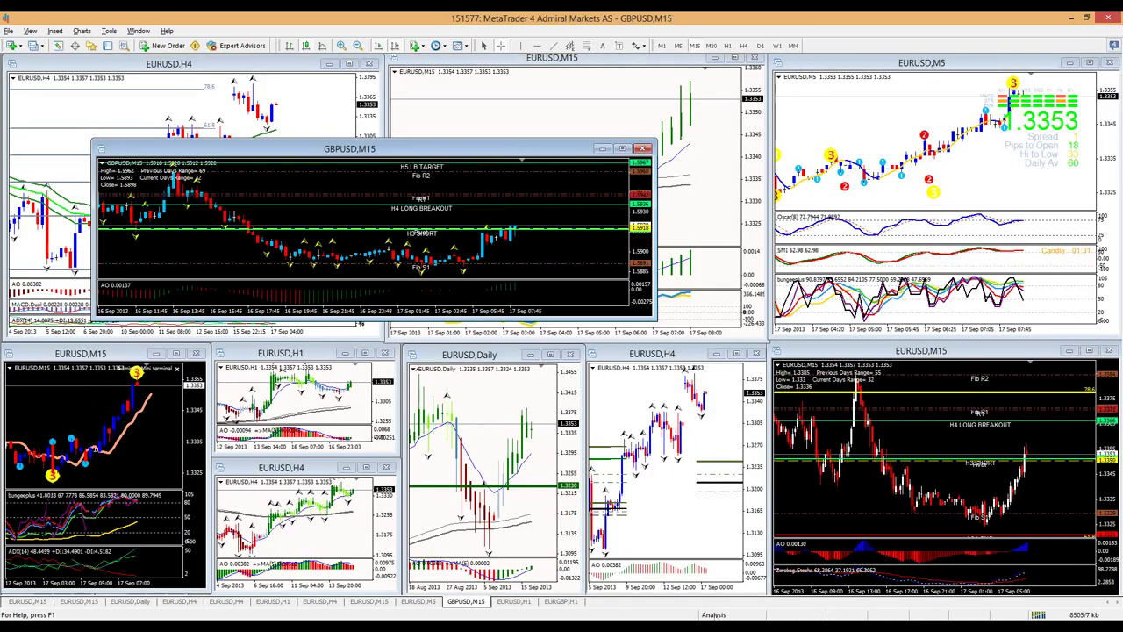
Load the Admiral Markets profile, dismiss the alert, and maximize the EURUSD M15 chart.
click(713, 614)
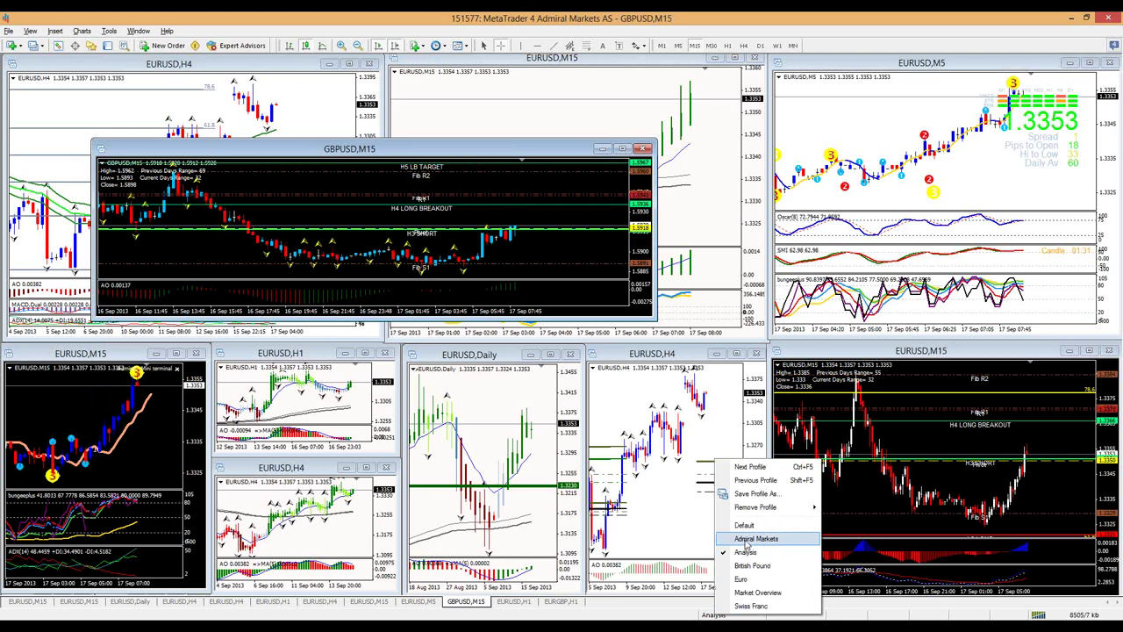
click(755, 537)
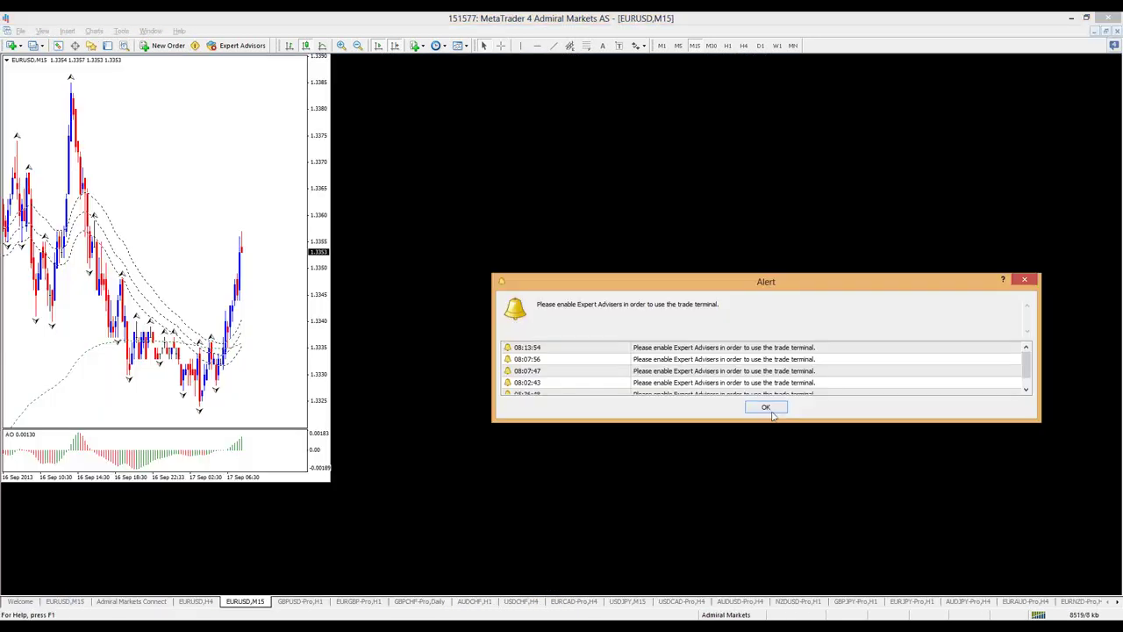
click(767, 414)
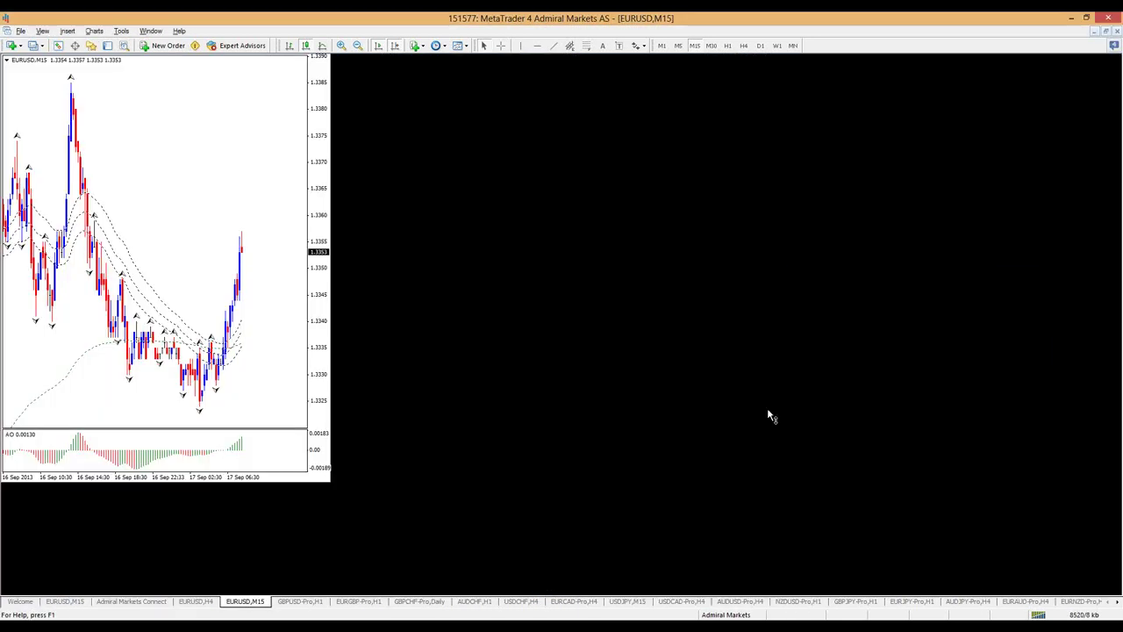
click(1106, 31)
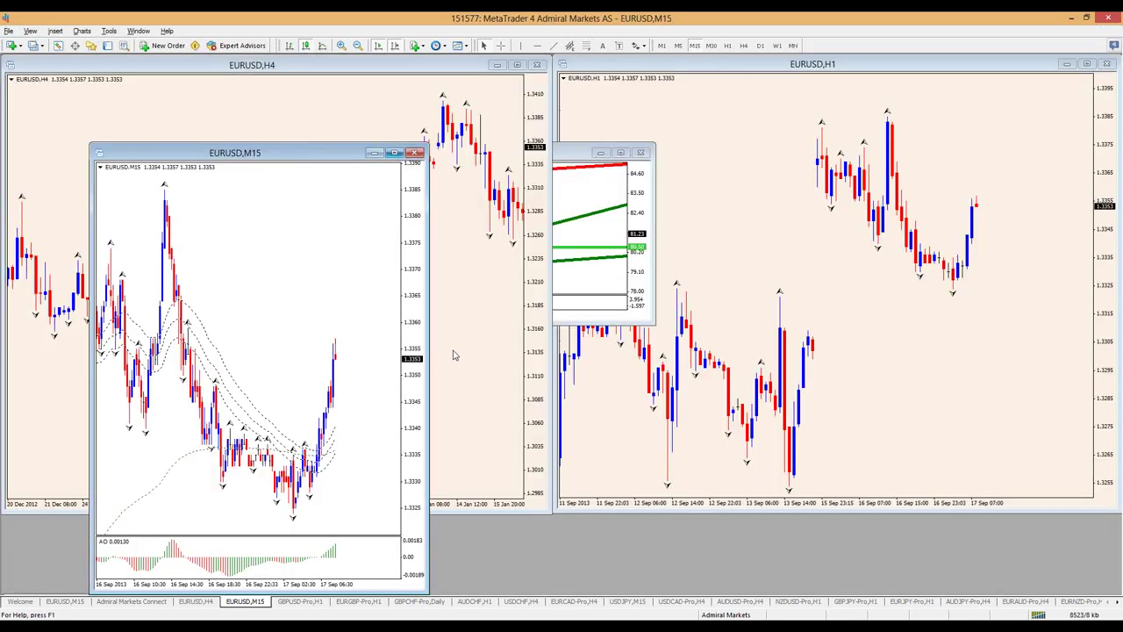
click(394, 154)
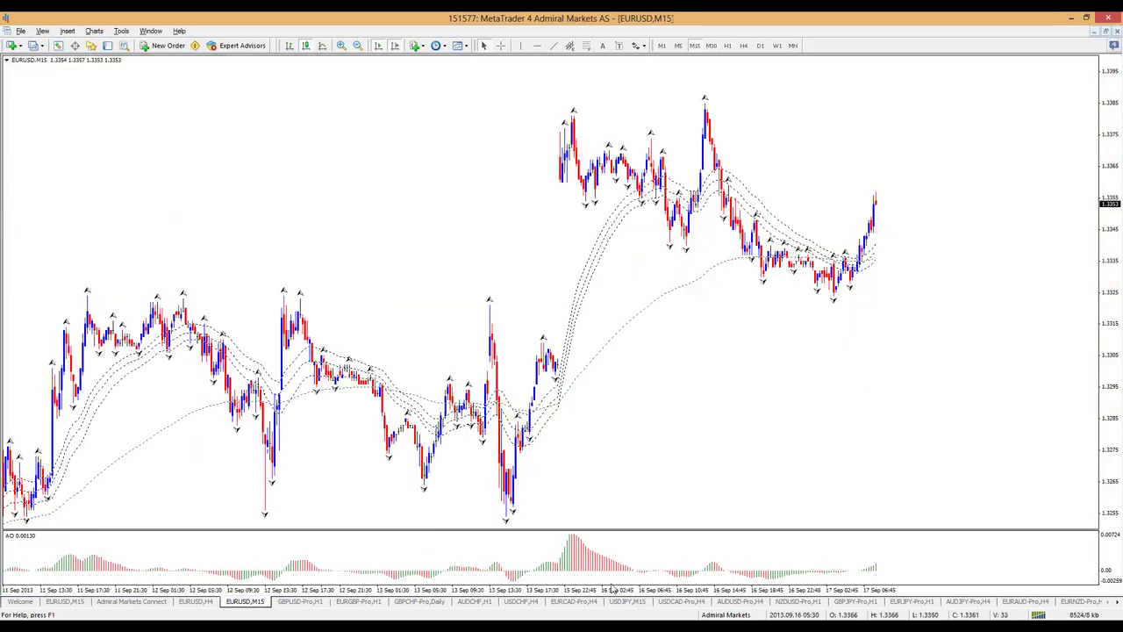
Open the GBPUSD-Pro chart and view it on the H4, Daily and Weekly timeframes in turn.
click(298, 603)
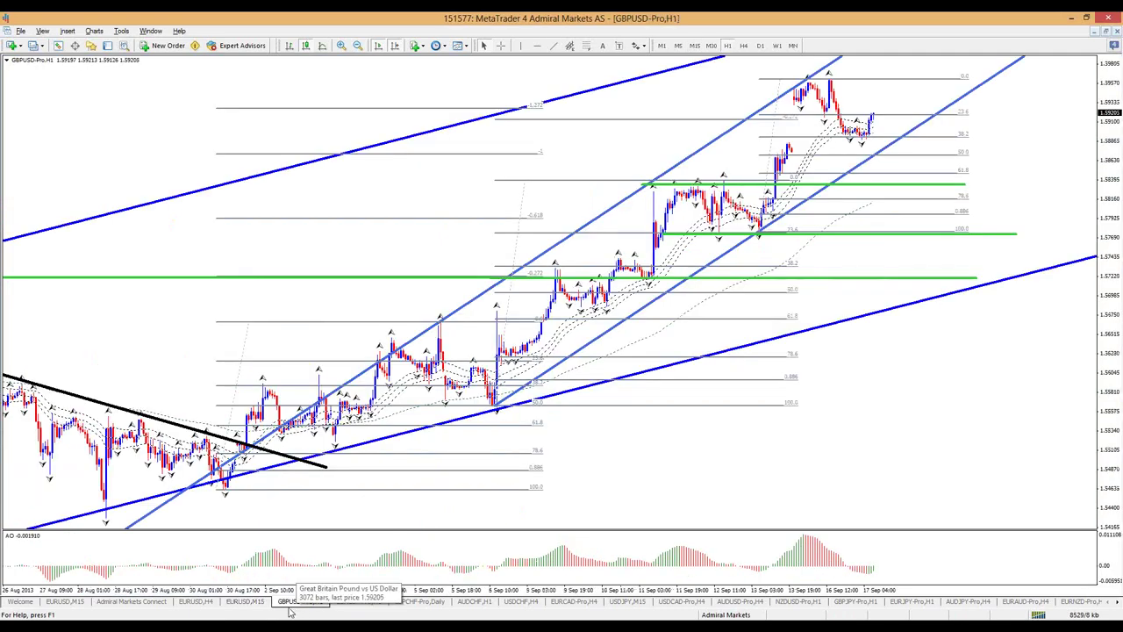
click(745, 45)
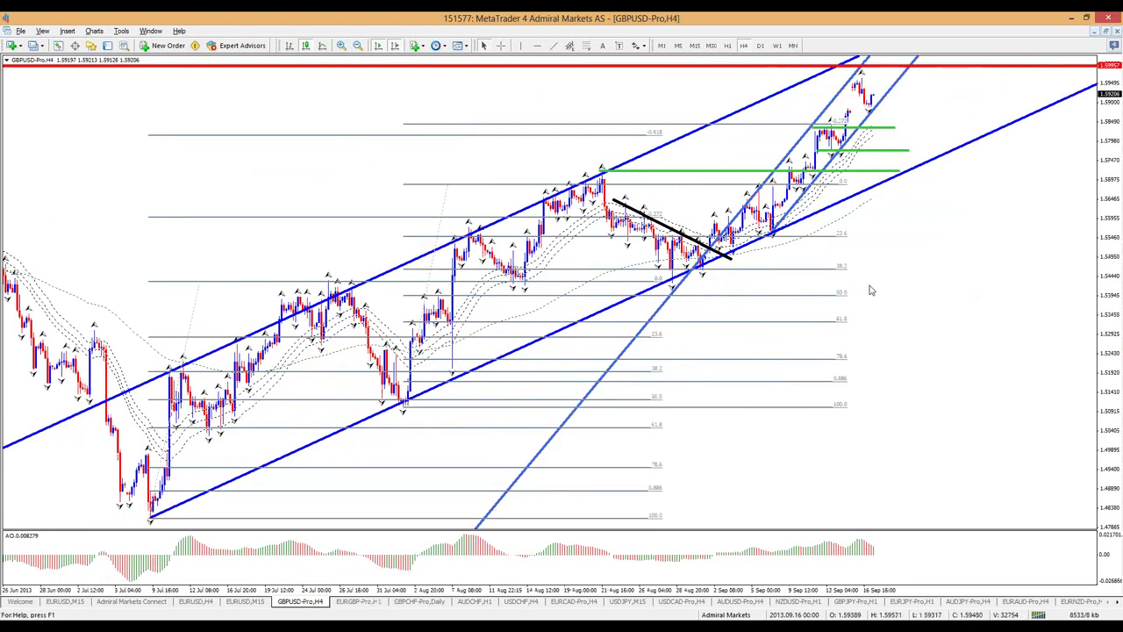
click(760, 46)
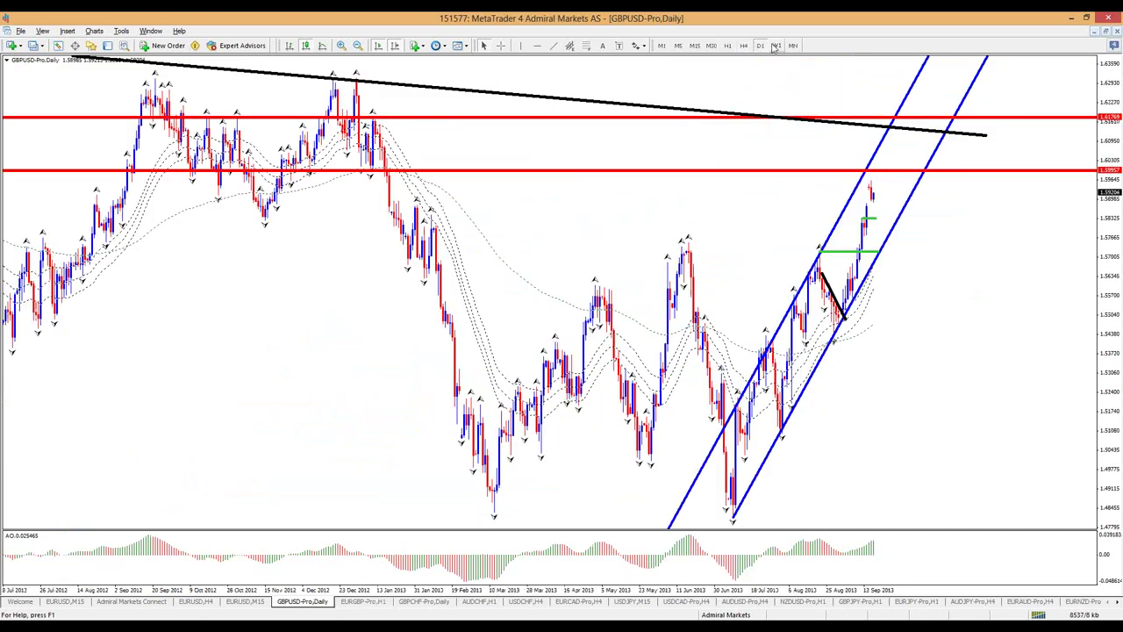
click(776, 46)
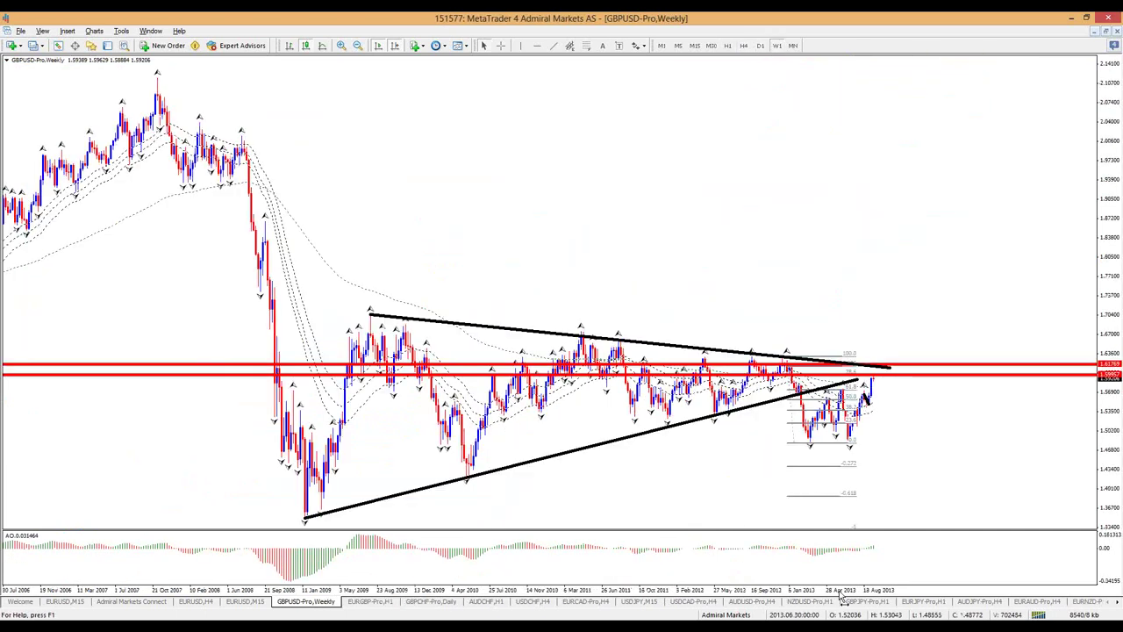
On the weekly chart, draw a blue line along the red 1.59957 level, box the last large bullish candle, and clear the drawings.
key(plus)
key(plus)
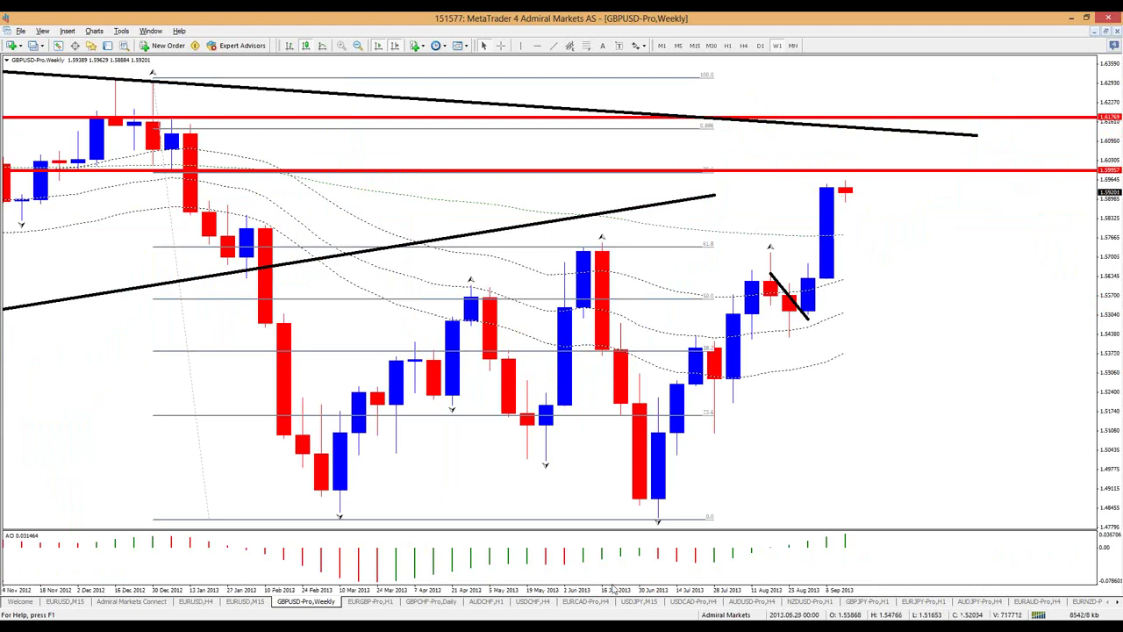
key(minus)
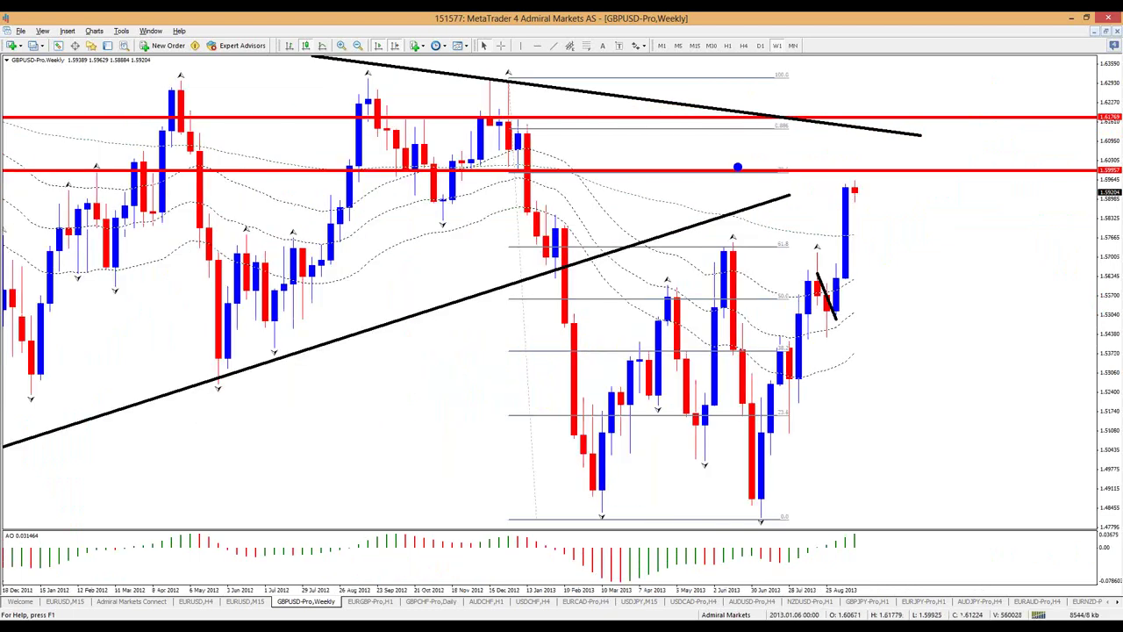
drag(521, 169, 1088, 167)
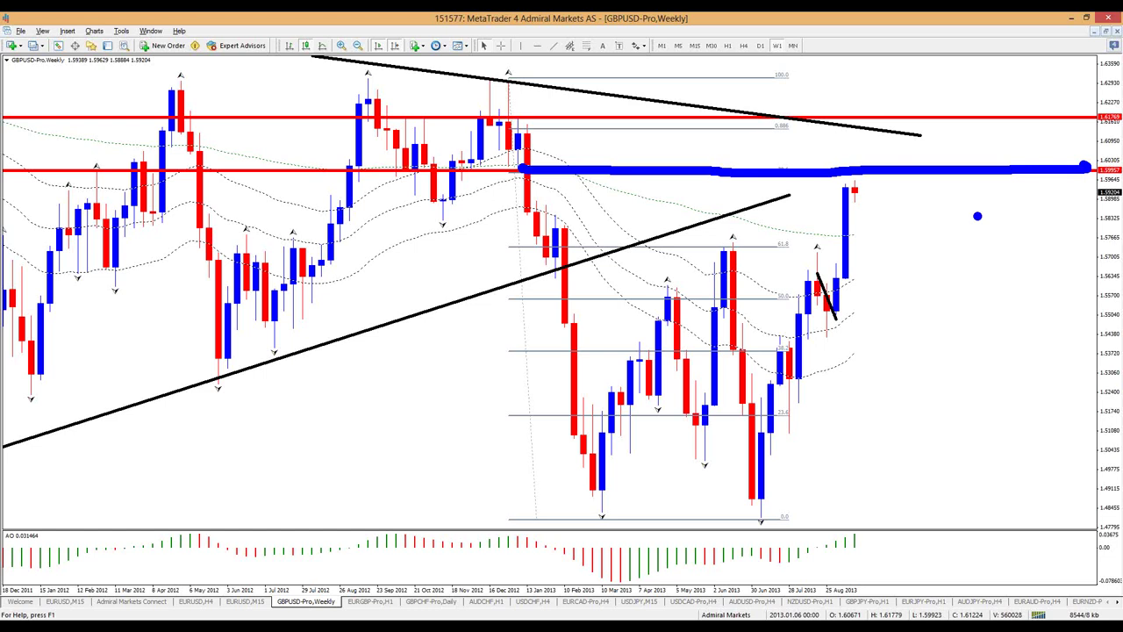
mouse_move(827, 183)
mouse_down()
mouse_move(828, 251)
mouse_move(858, 298)
mouse_up()
mouse_move(875, 204)
mouse_down()
mouse_move(873, 182)
mouse_move(828, 183)
mouse_up()
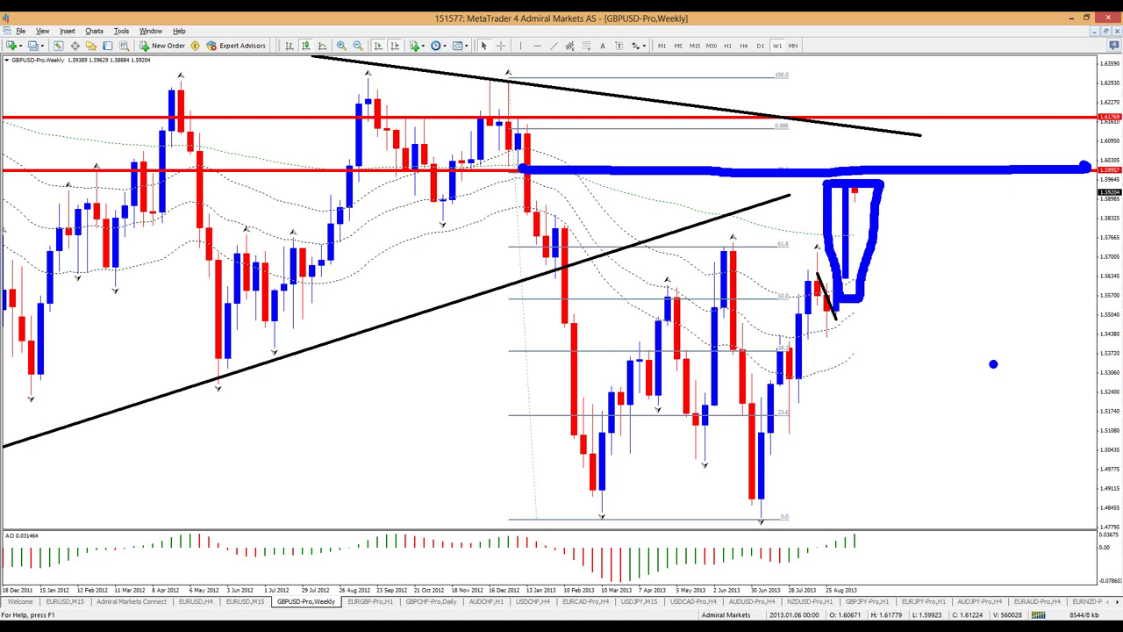
key(Escape)
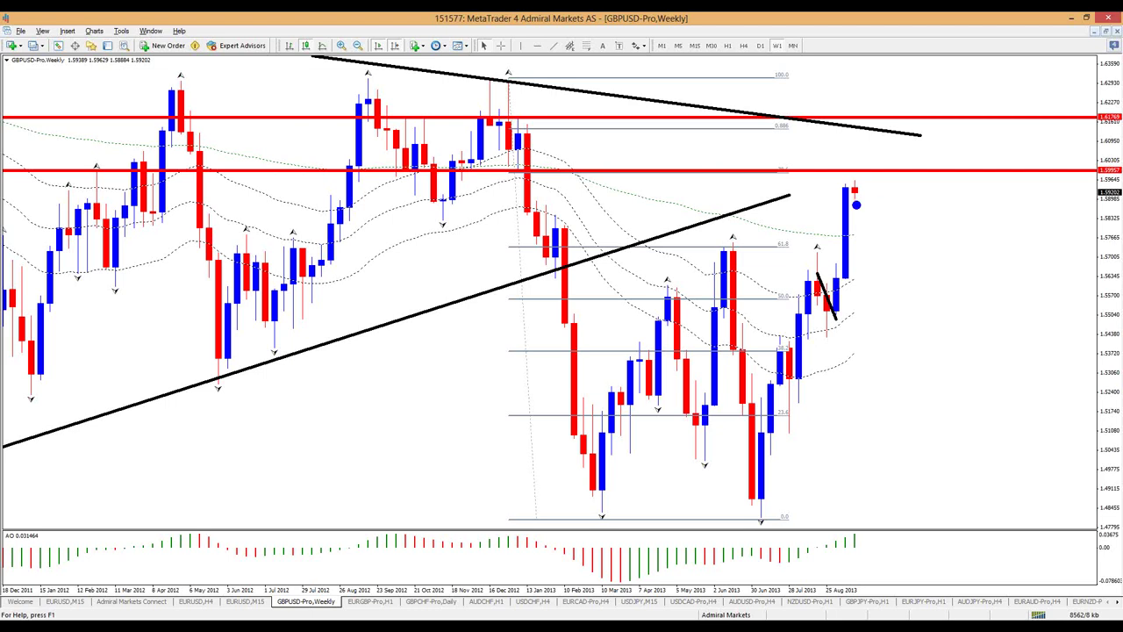
On the GBPUSD weekly chart, draw a short blue arrow from the latest candle up to the red 1.59957 level, and clear it.
drag(827, 188, 850, 289)
key(ctrl+z)
drag(851, 188, 875, 175)
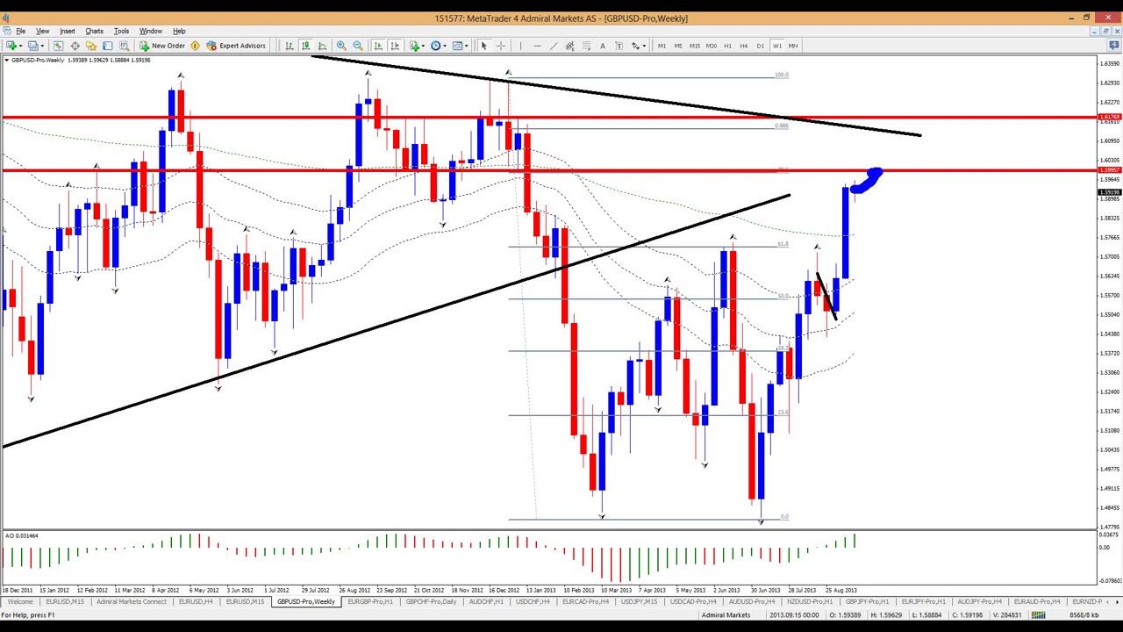
key(Escape)
Delete the short black trendline beside the recent weekly candles.
drag(825, 292, 932, 254)
right_click(931, 254)
click(957, 274)
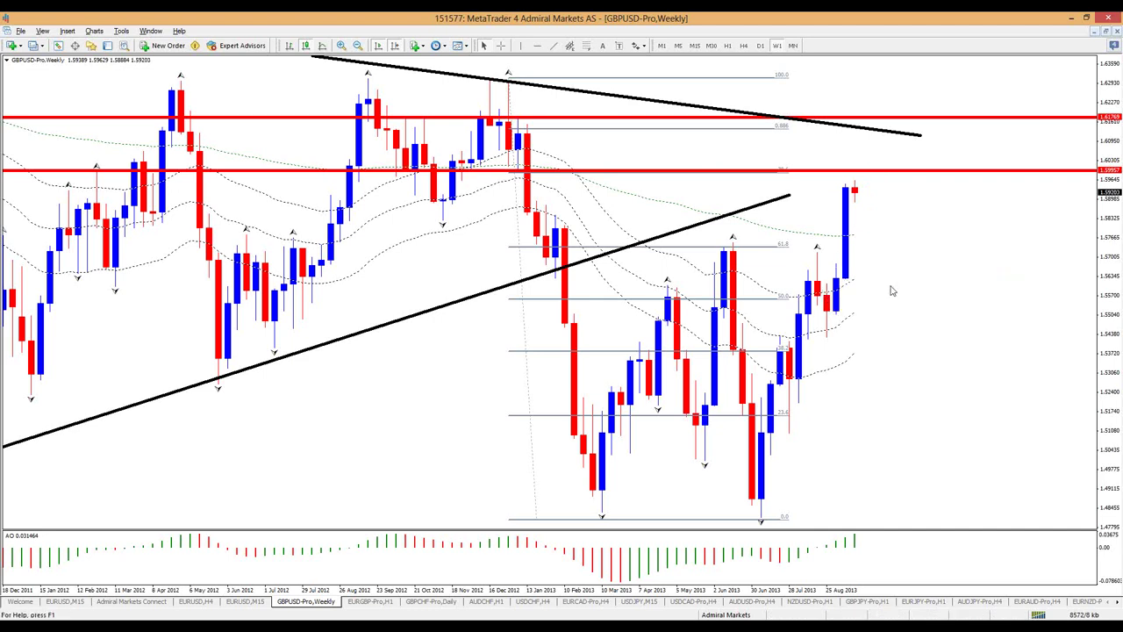
View GBPUSD on the Daily timeframe and return to the Weekly chart with a longer price history.
key(ctrl+2)
mouse_move(765, 157)
mouse_down()
mouse_move(759, 186)
mouse_move(802, 160)
mouse_move(771, 158)
mouse_up()
key(Escape)
click(760, 46)
mouse_move(827, 589)
mouse_down()
mouse_move(817, 591)
mouse_move(842, 590)
mouse_up()
key(ctrl+2)
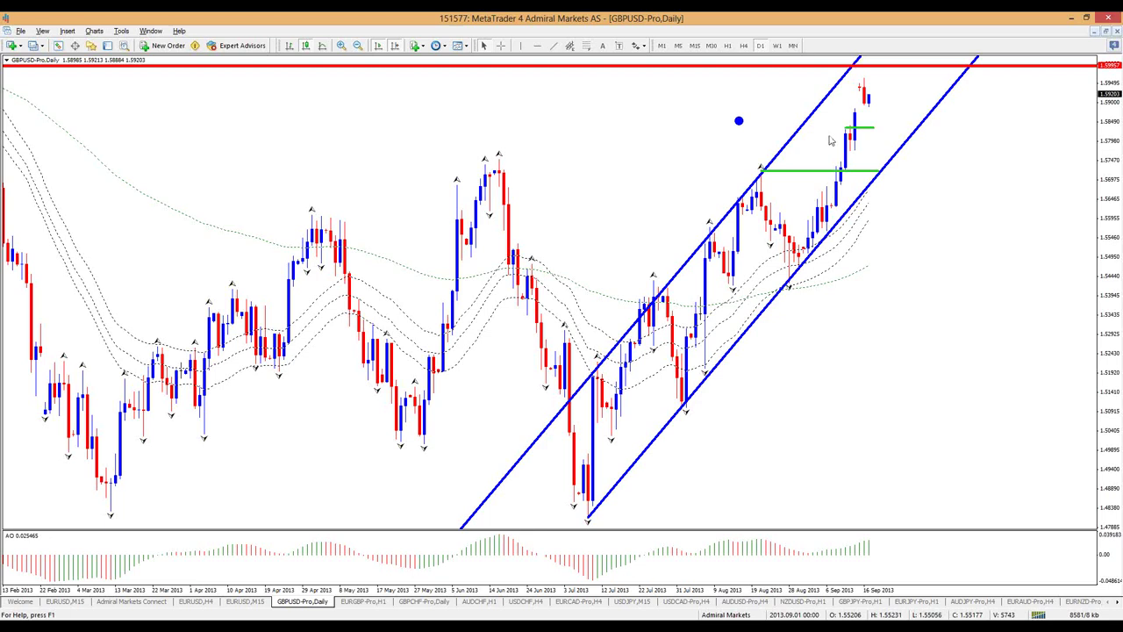
click(777, 46)
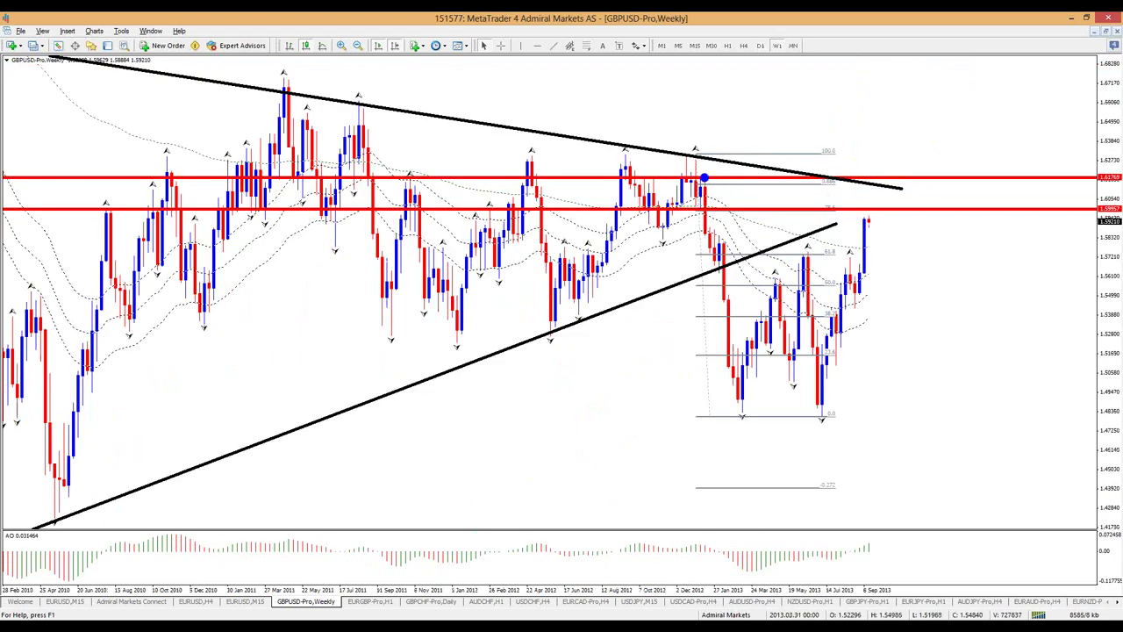
Draw a red line down the early-2013 decline, a line across the swing highs and an up-down-up zigzag over the 2013 swings, and clear them.
drag(694, 164, 728, 404)
drag(740, 275, 858, 244)
mouse_move(715, 390)
mouse_down()
mouse_move(833, 408)
mouse_move(878, 230)
mouse_up()
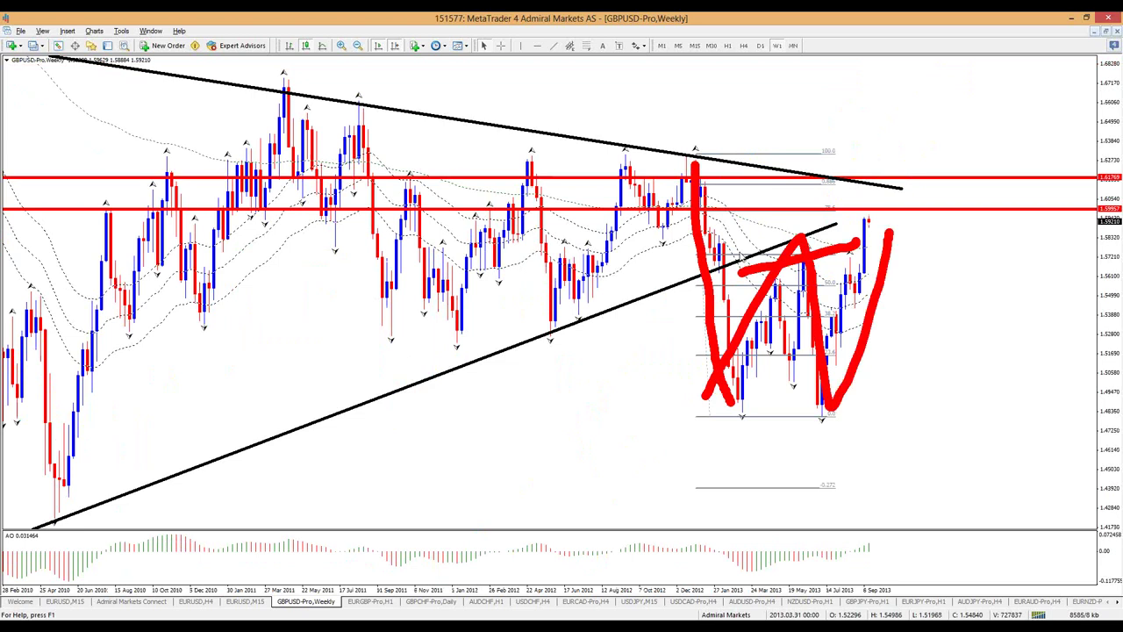
key(Escape)
Draw a green arrow along the latest weekly rally, box where the upper black trendline crosses the 1.61769 level, extend that trendline, and clear the drawings.
key(g)
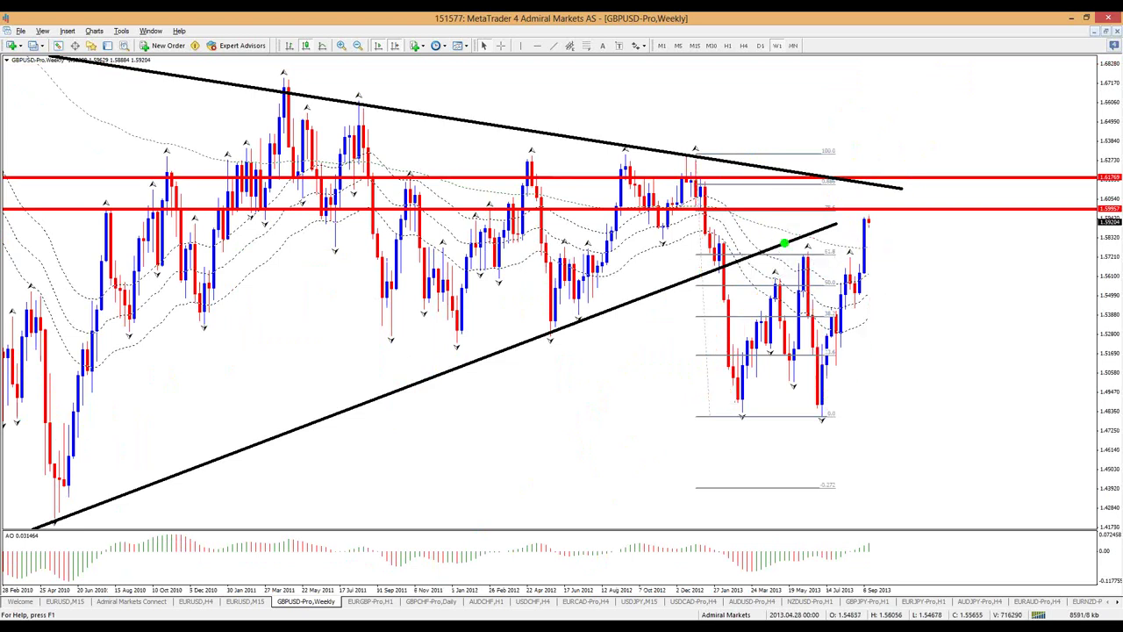
mouse_move(817, 403)
mouse_down()
mouse_move(877, 220)
mouse_move(899, 226)
mouse_up()
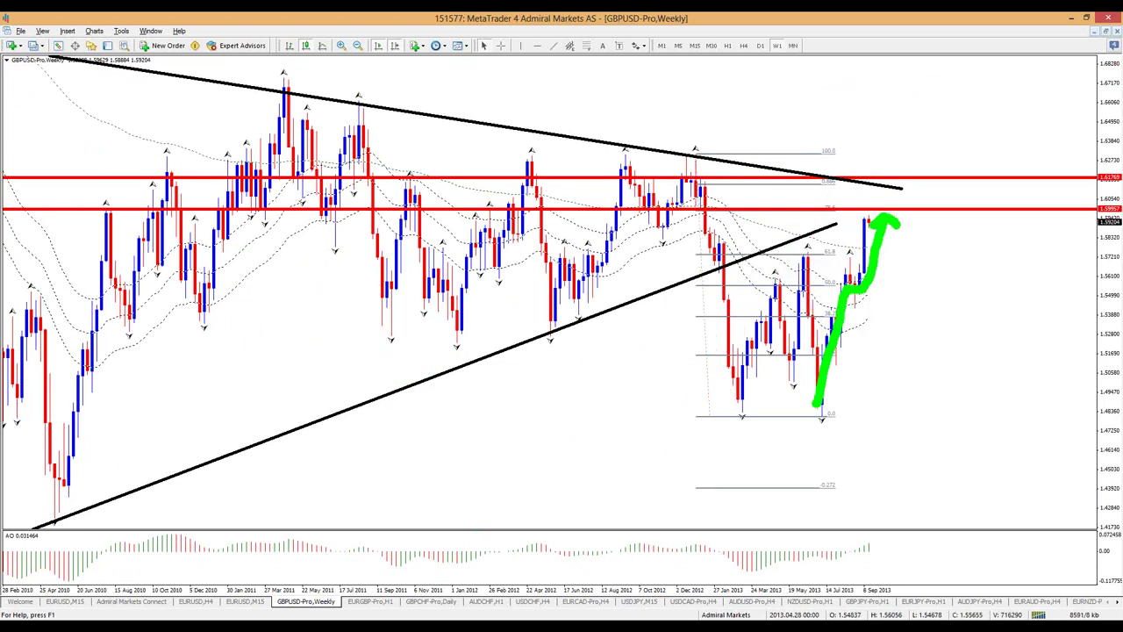
mouse_move(812, 172)
mouse_down()
mouse_move(814, 191)
mouse_move(847, 182)
mouse_move(821, 165)
mouse_move(807, 179)
mouse_up()
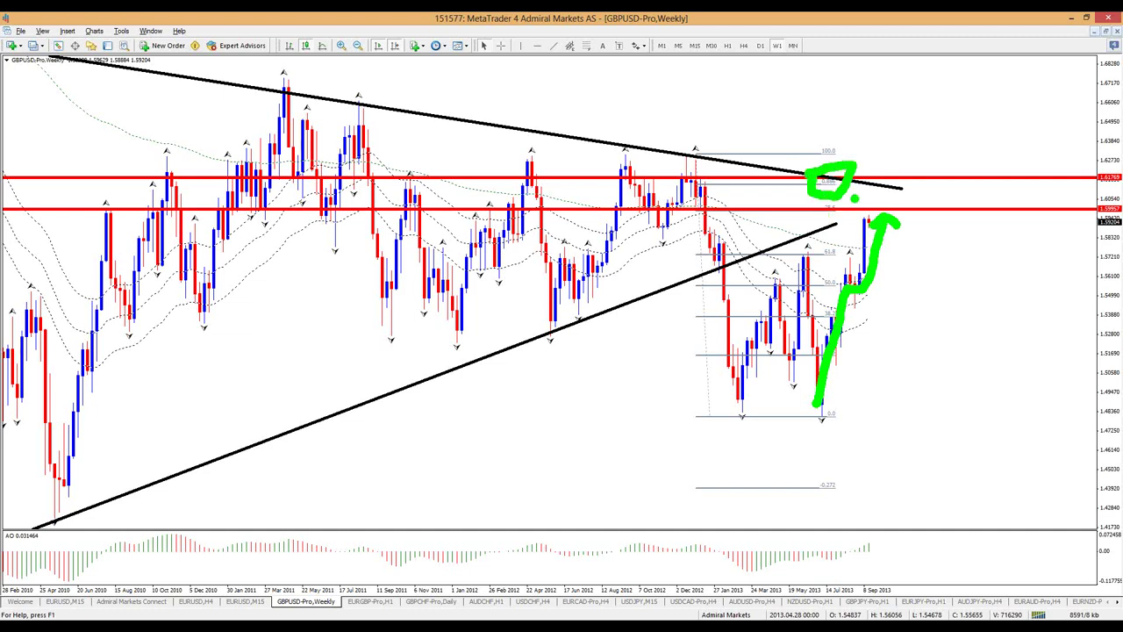
drag(874, 184, 918, 196)
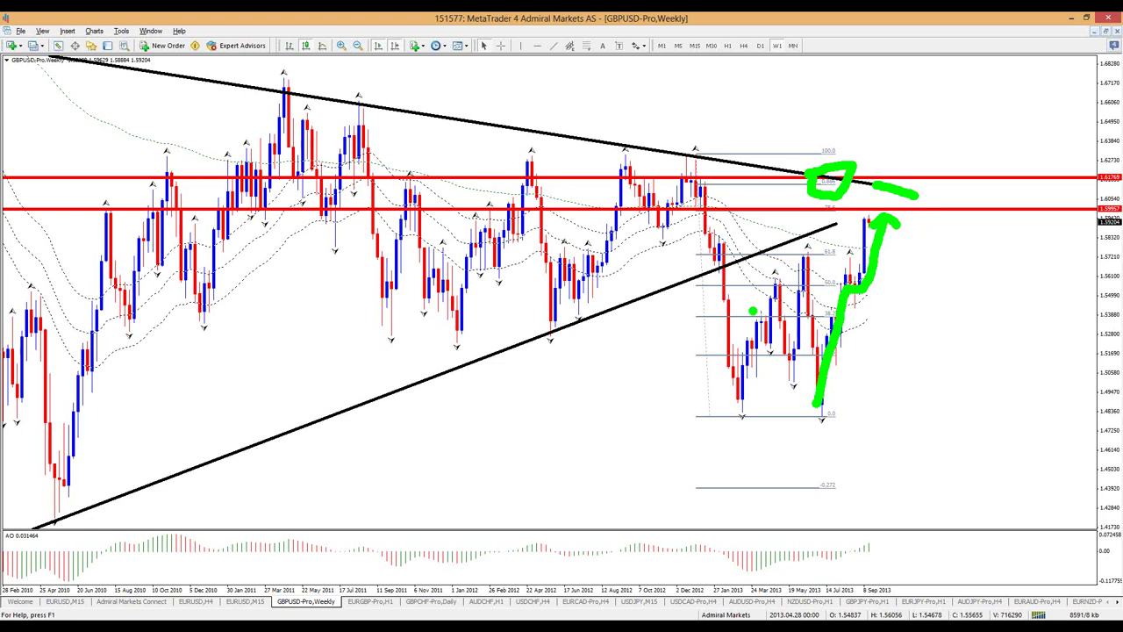
key(Escape)
Set the weekly chart's Fibonacci retracement to show on the Daily timeframe as well.
click(760, 45)
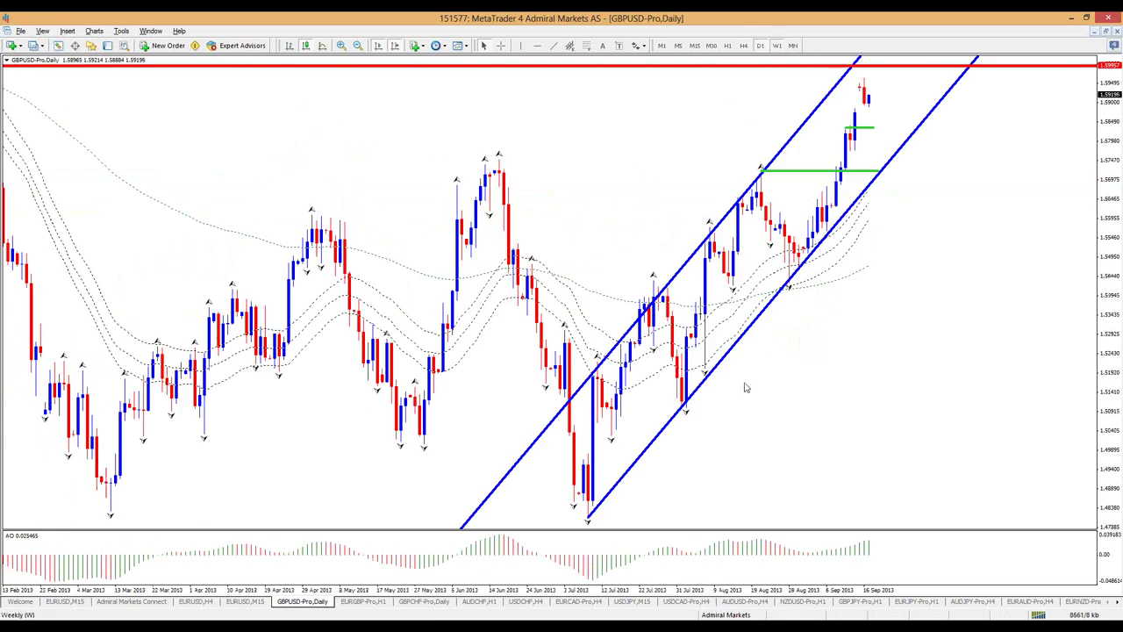
click(776, 44)
right_click(711, 422)
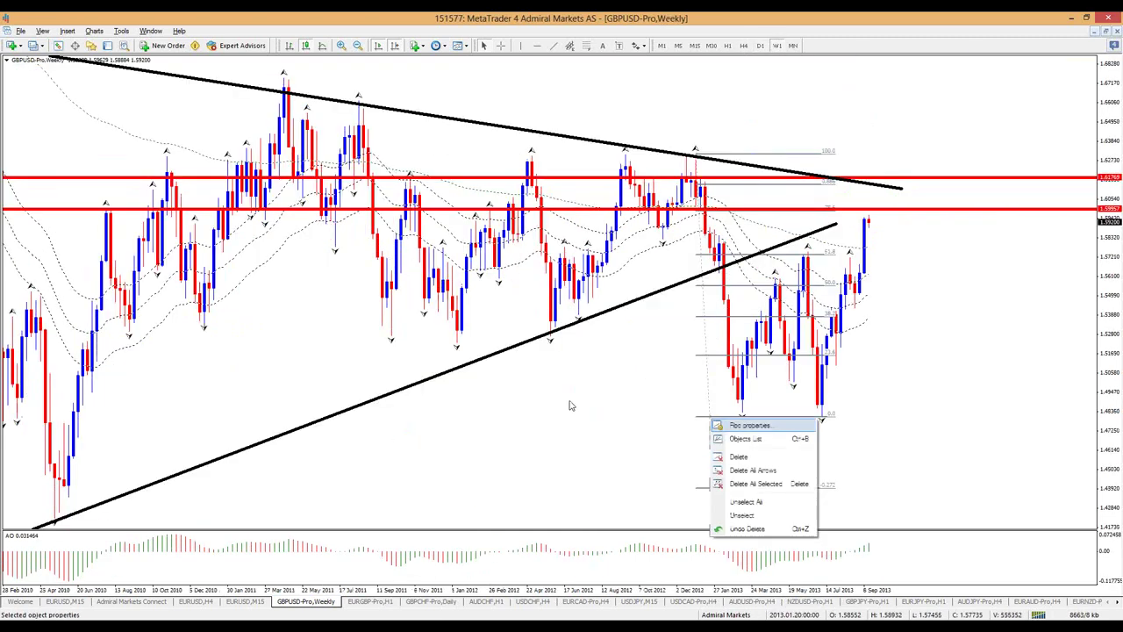
click(729, 425)
click(621, 309)
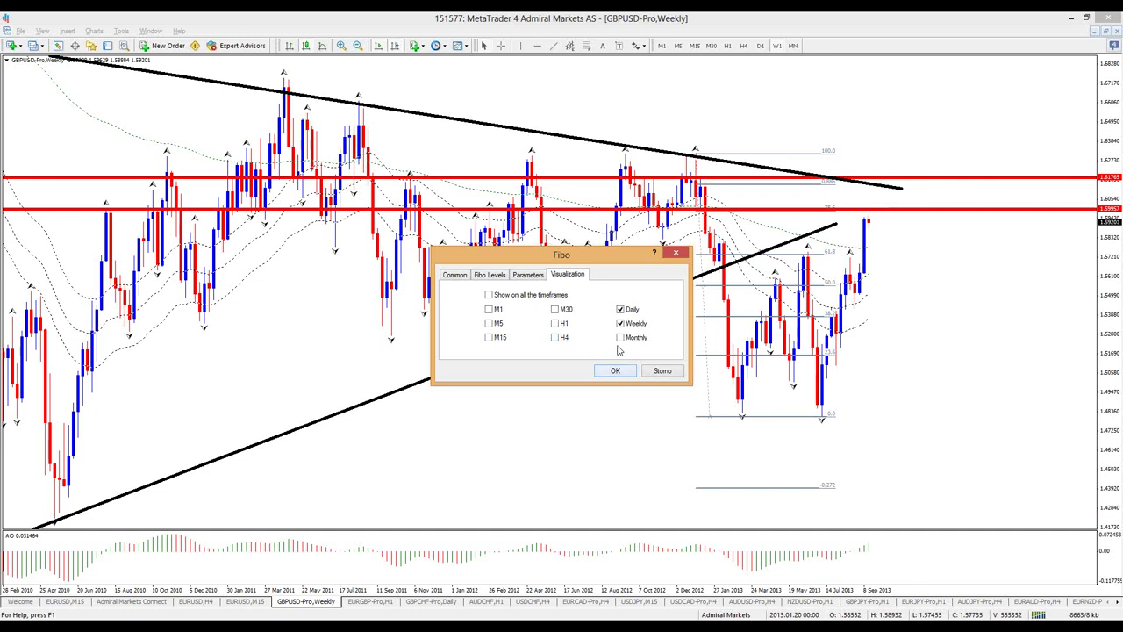
click(615, 370)
On the Daily chart, box in green and encircle the price reactions at the 23.6 to 61.8 Fibonacci levels, box the 1.59957 level, and clear everything.
click(760, 46)
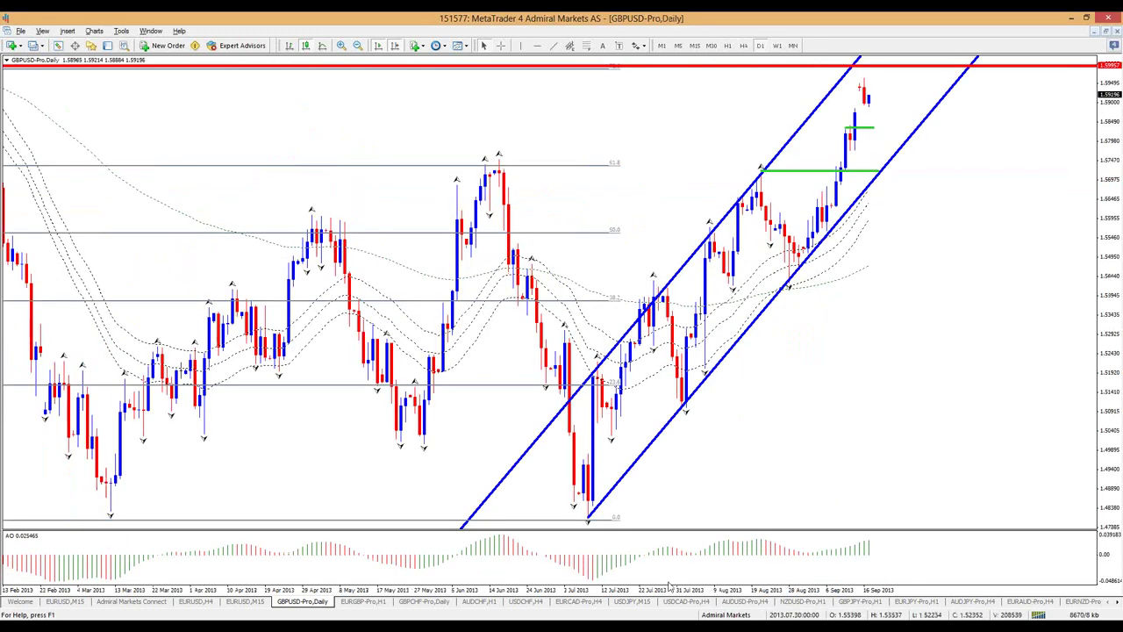
key(minus)
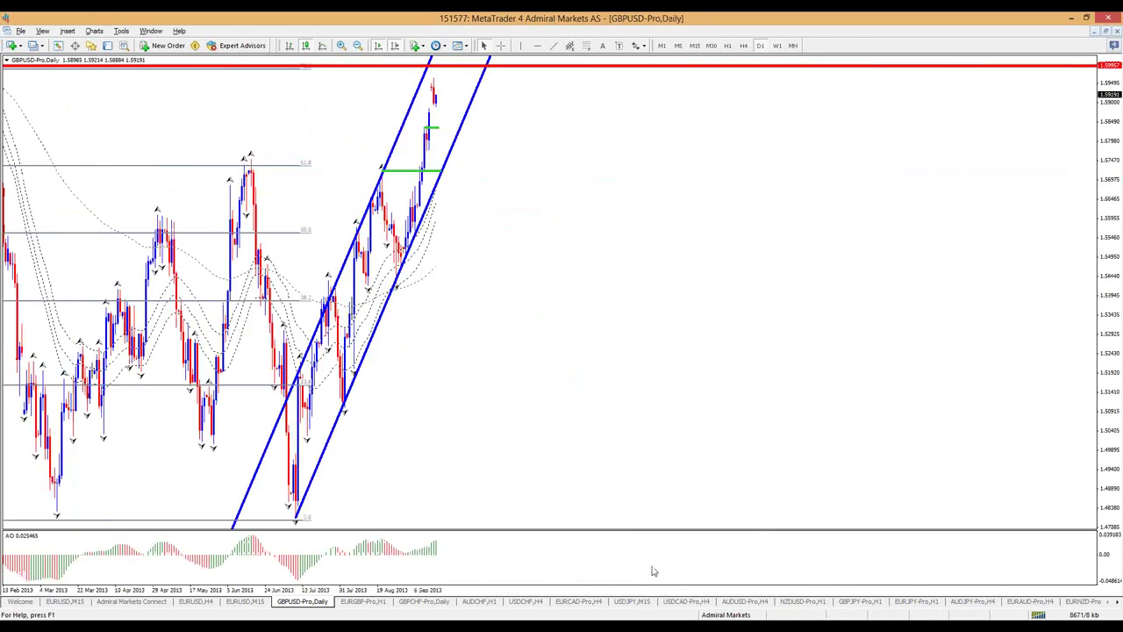
mouse_move(501, 406)
mouse_down()
mouse_move(504, 430)
mouse_move(523, 401)
mouse_move(490, 406)
mouse_up()
mouse_move(547, 335)
mouse_down()
mouse_move(570, 351)
mouse_move(550, 336)
mouse_up()
mouse_move(584, 285)
mouse_down()
mouse_move(620, 290)
mouse_move(594, 292)
mouse_up()
mouse_move(677, 248)
mouse_down()
mouse_move(681, 267)
mouse_move(699, 237)
mouse_move(681, 234)
mouse_up()
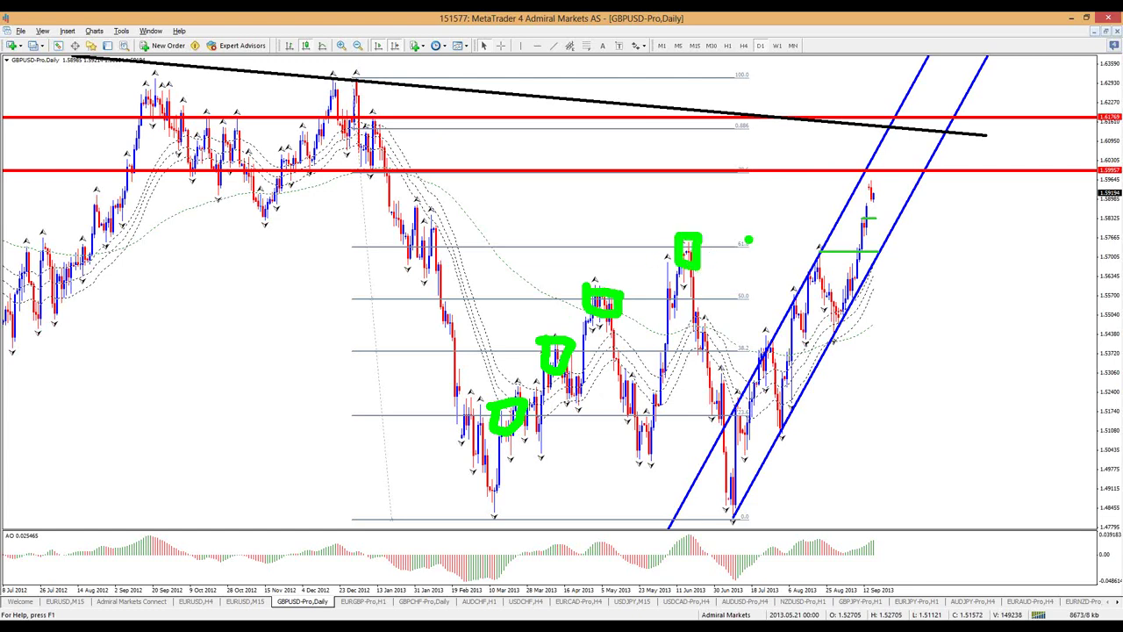
mouse_move(675, 209)
mouse_down()
mouse_move(425, 419)
mouse_move(611, 396)
mouse_move(720, 307)
mouse_move(768, 247)
mouse_move(731, 219)
mouse_move(678, 209)
mouse_up()
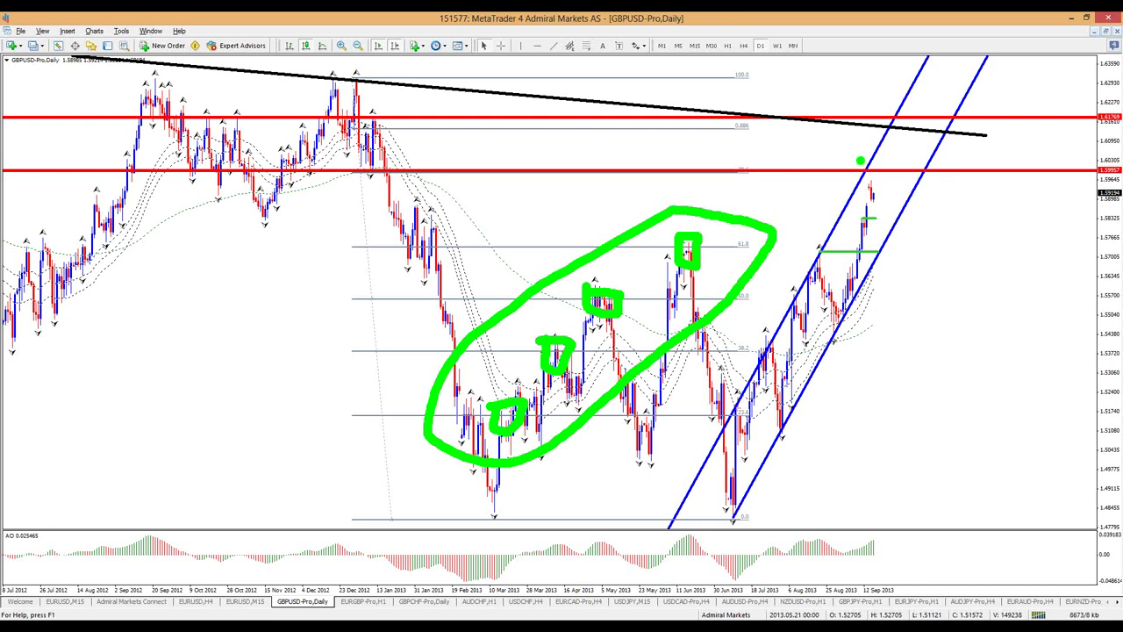
mouse_move(731, 158)
mouse_down()
mouse_move(765, 193)
mouse_move(756, 159)
mouse_move(735, 160)
mouse_up()
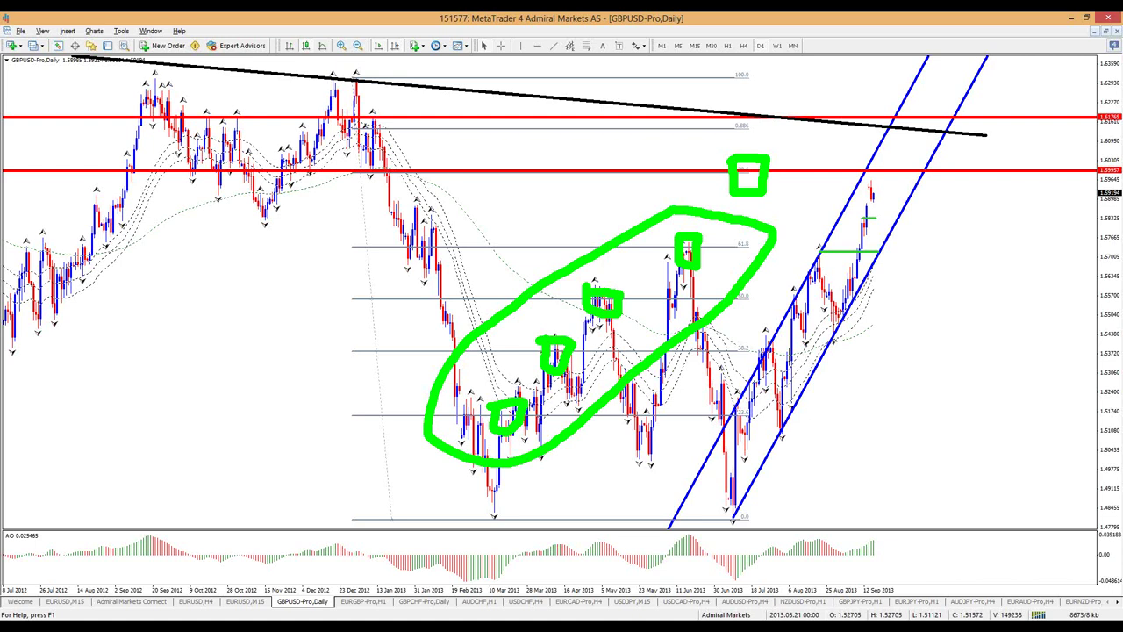
key(Escape)
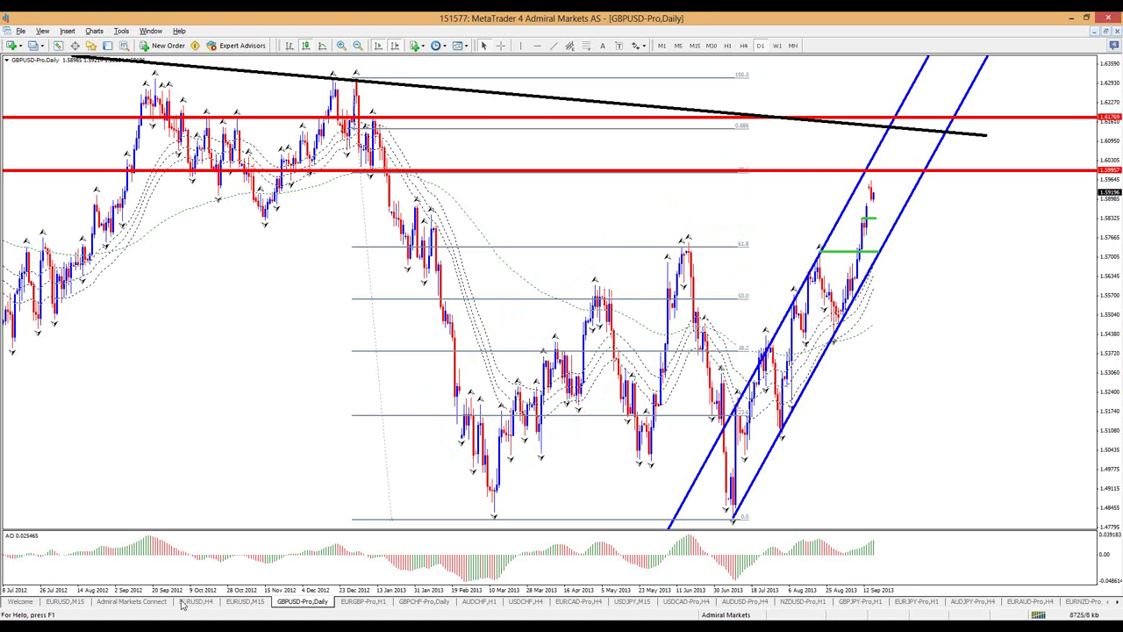
Switch to the browser showing the Admiral Markets Forex Calendar and open the site's education webinars page.
key(alt+Tab)
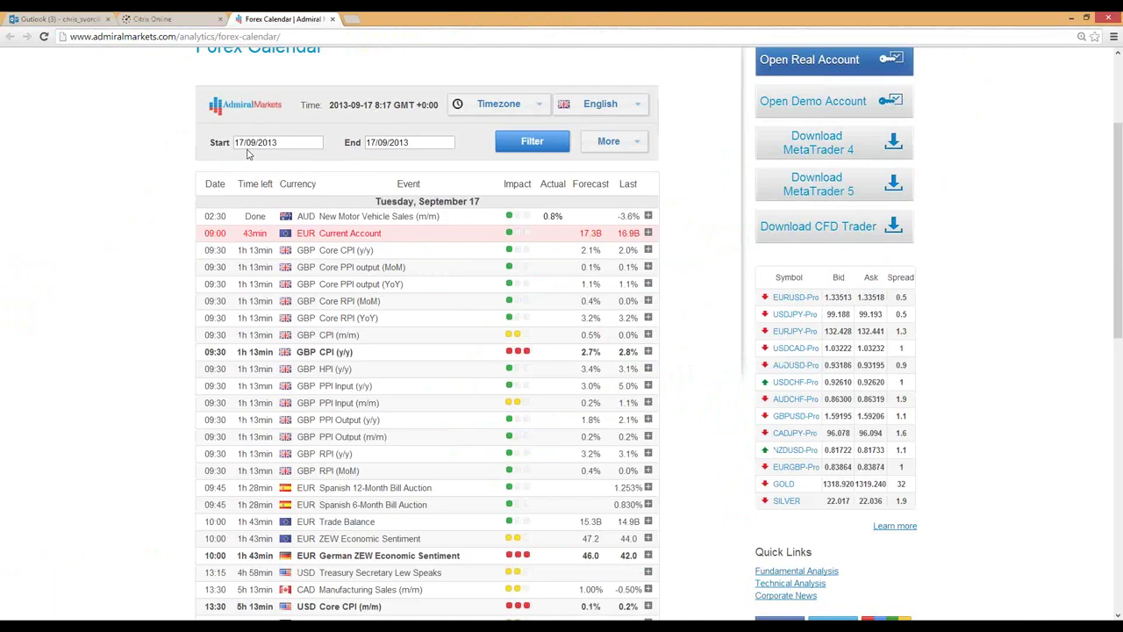
scroll(246, 154, up, 3)
mouse_move(283, 156)
click(322, 236)
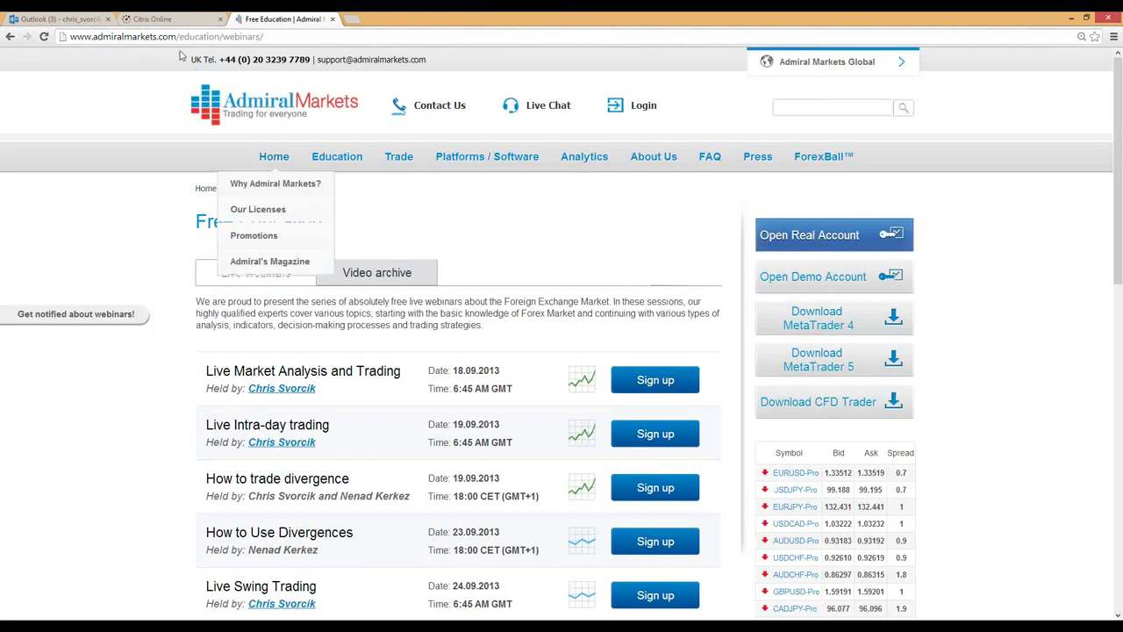
mouse_move(331, 171)
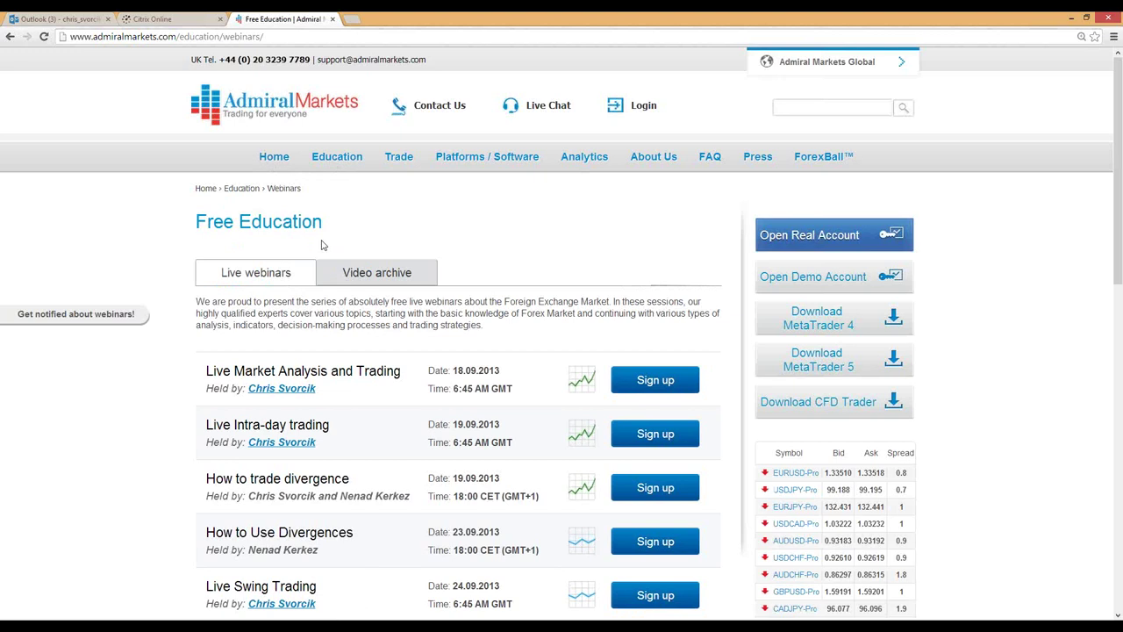
Browse the webinar video archive and show the presenter details for the Support and Resistance recording.
click(370, 277)
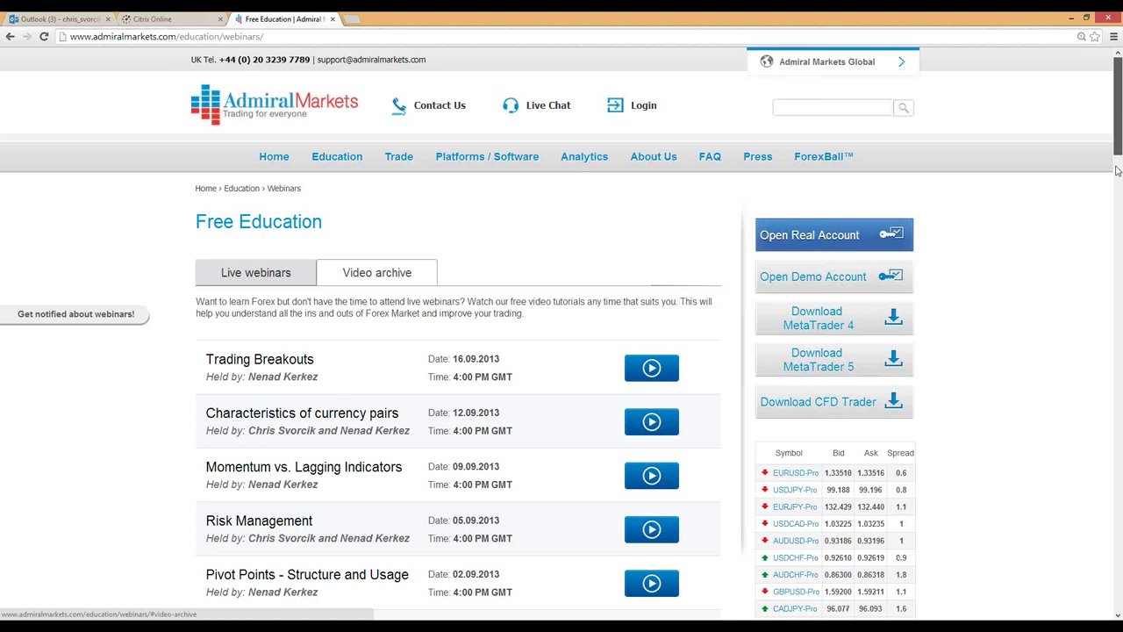
drag(1117, 170, 1111, 296)
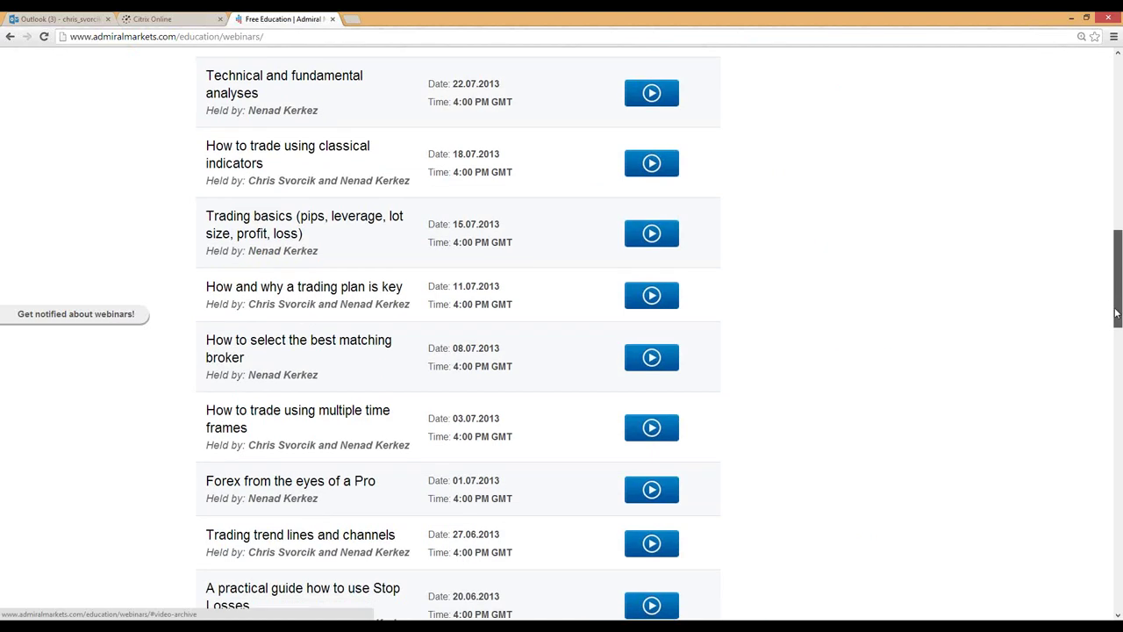
drag(1116, 313, 1117, 364)
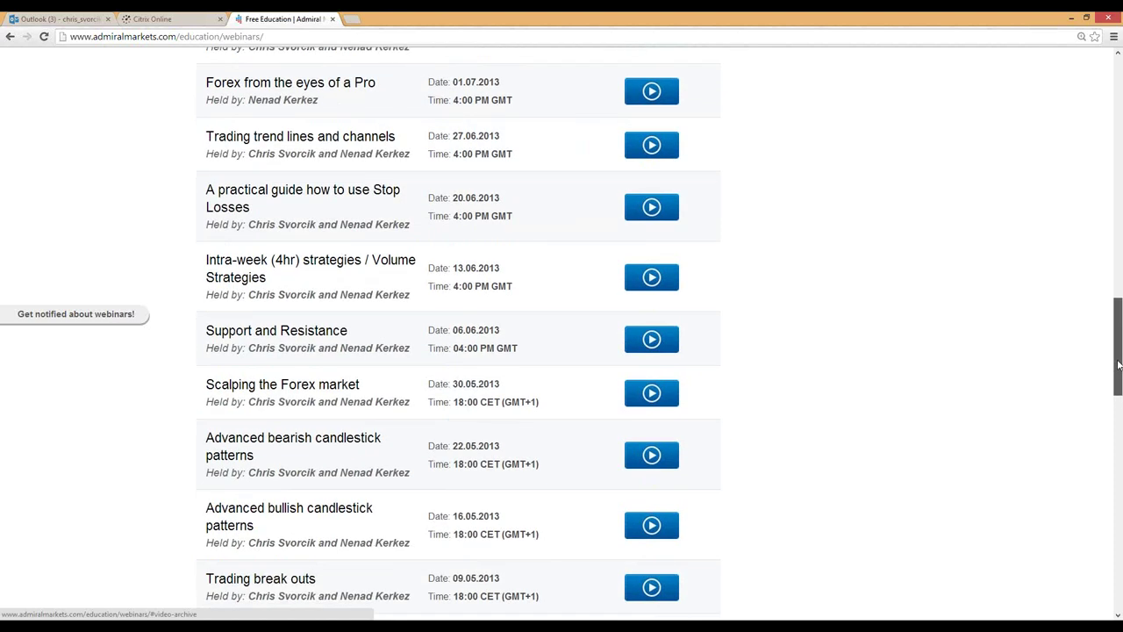
drag(1117, 365, 1117, 349)
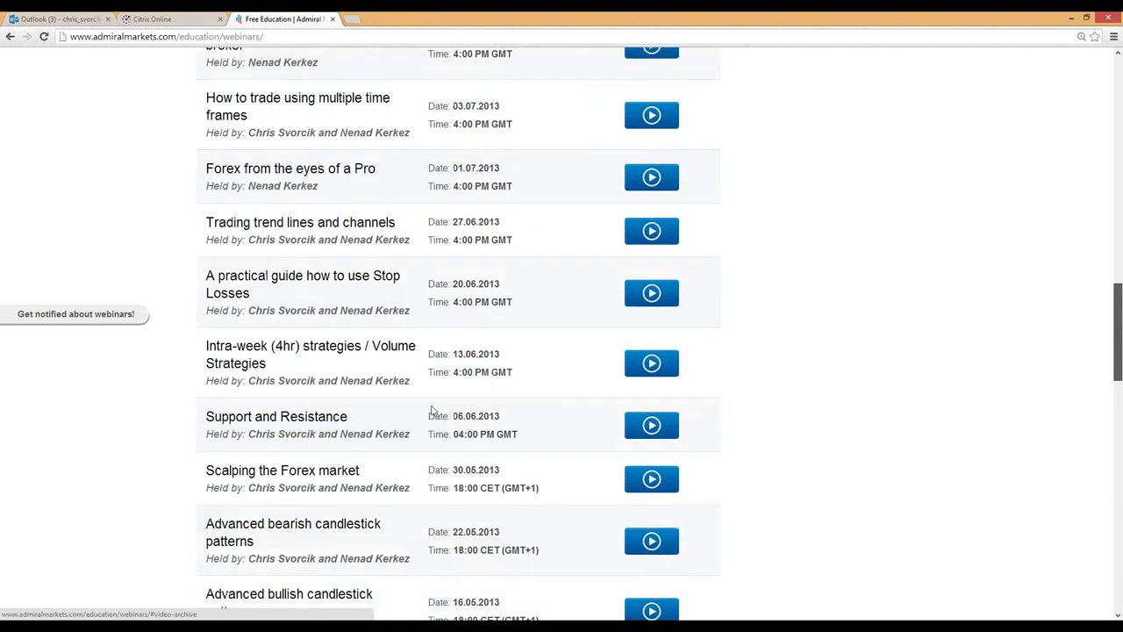
click(388, 436)
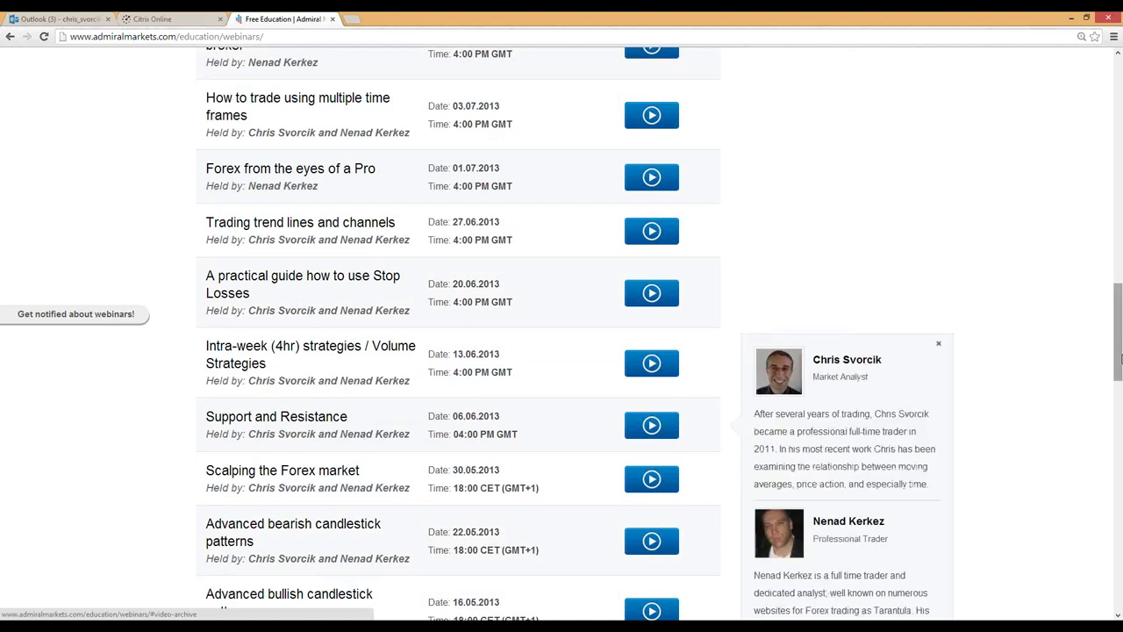
drag(1120, 358, 1121, 400)
scroll(1121, 400, up, 10)
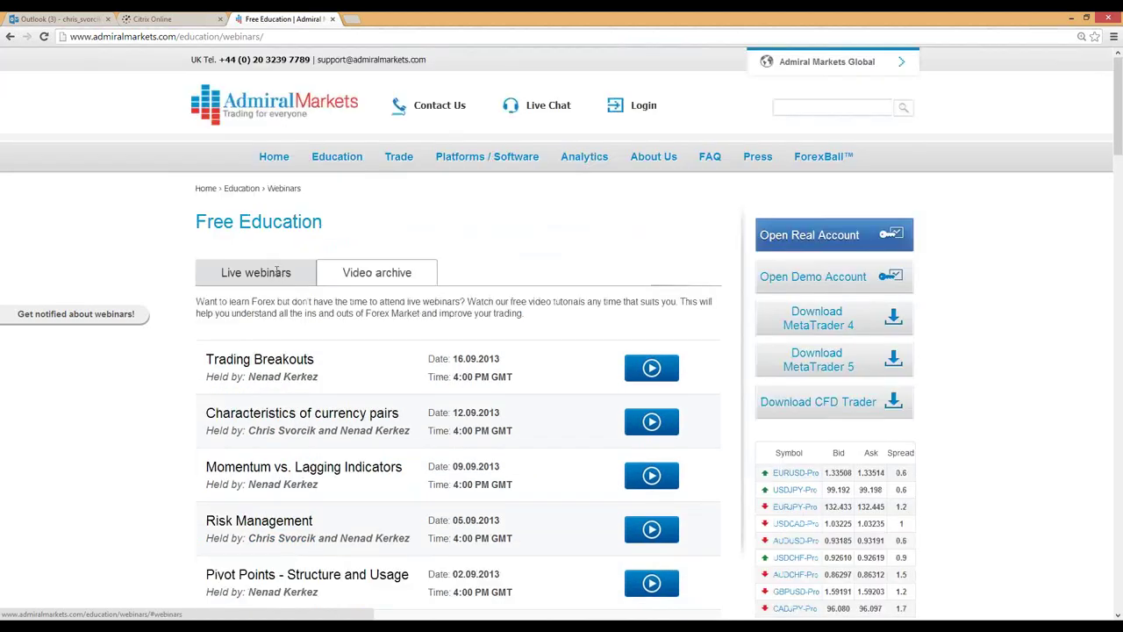
Return to the live webinars list and review the upcoming sessions and their presenters.
click(278, 272)
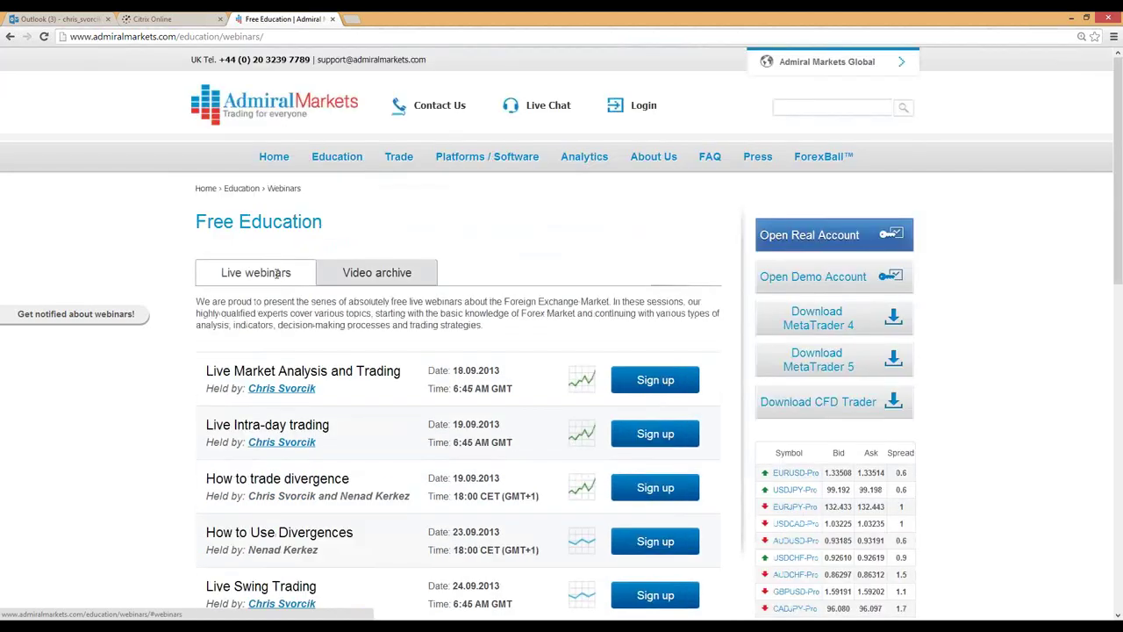
mouse_move(330, 433)
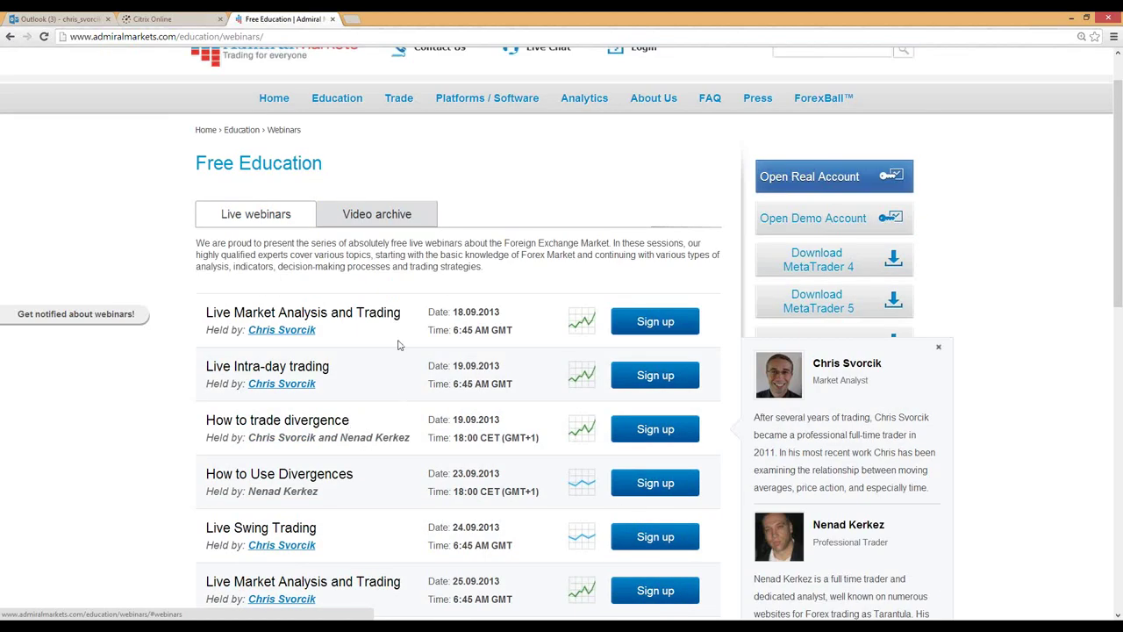
mouse_move(333, 302)
mouse_move(226, 370)
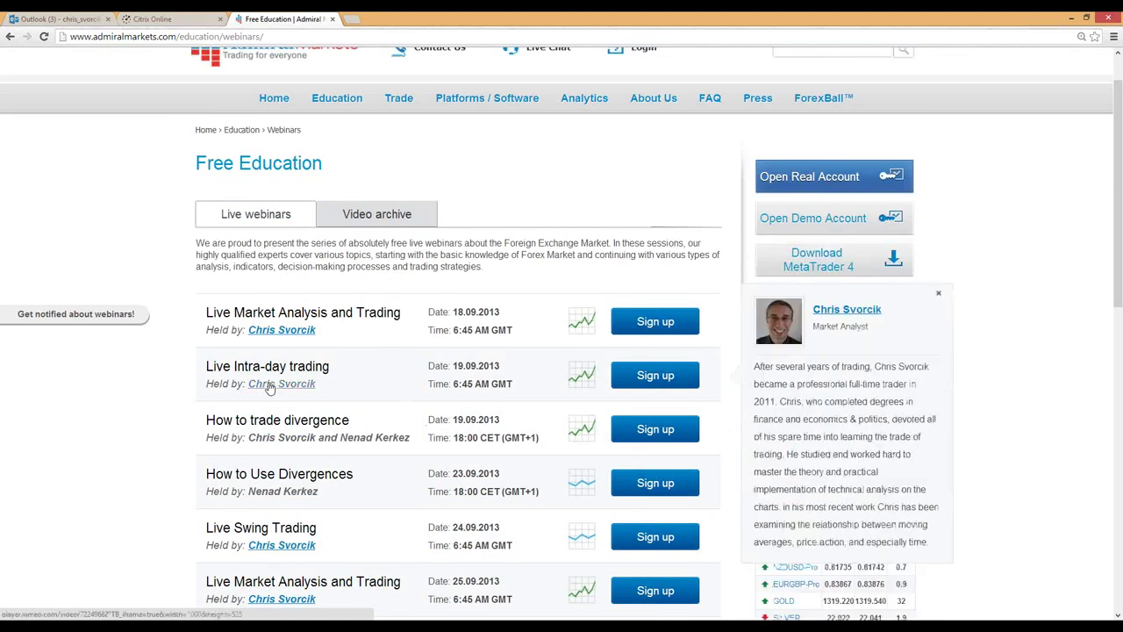
mouse_move(294, 421)
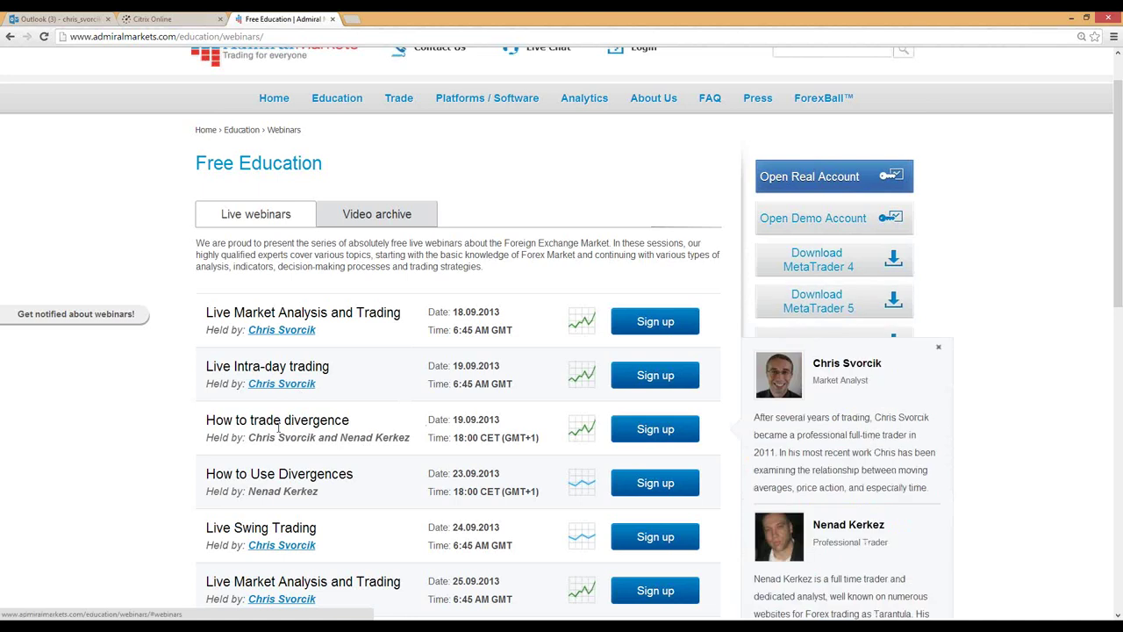
mouse_move(282, 599)
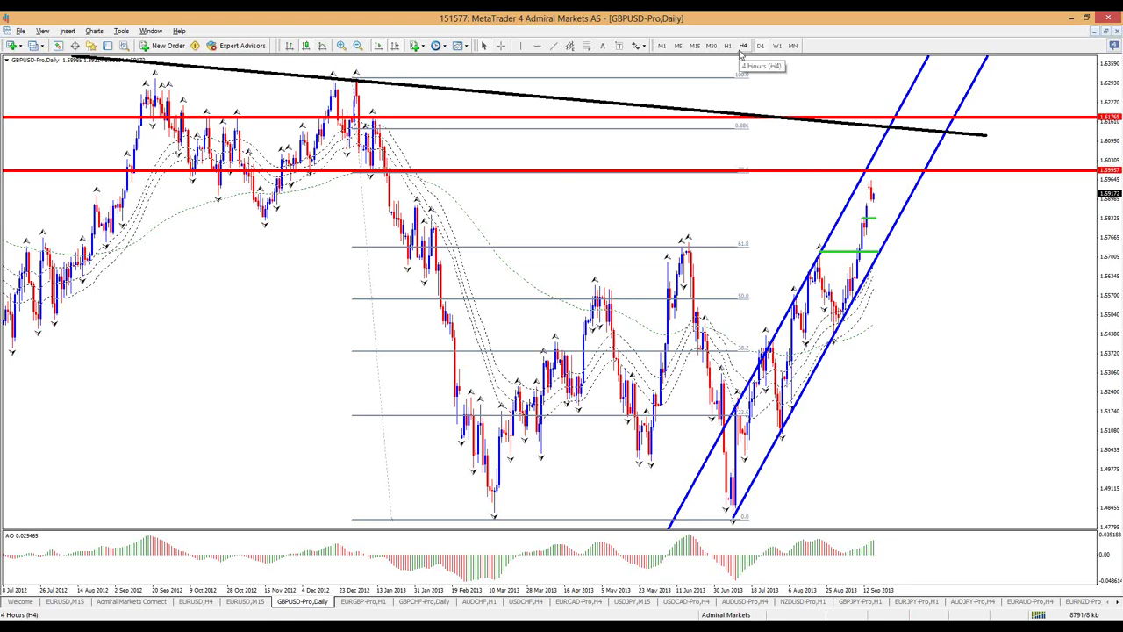
Back in MetaTrader, view GBPUSD on H4, draw a green arrow up the steep September channel to the latest candles, and clear it.
click(743, 45)
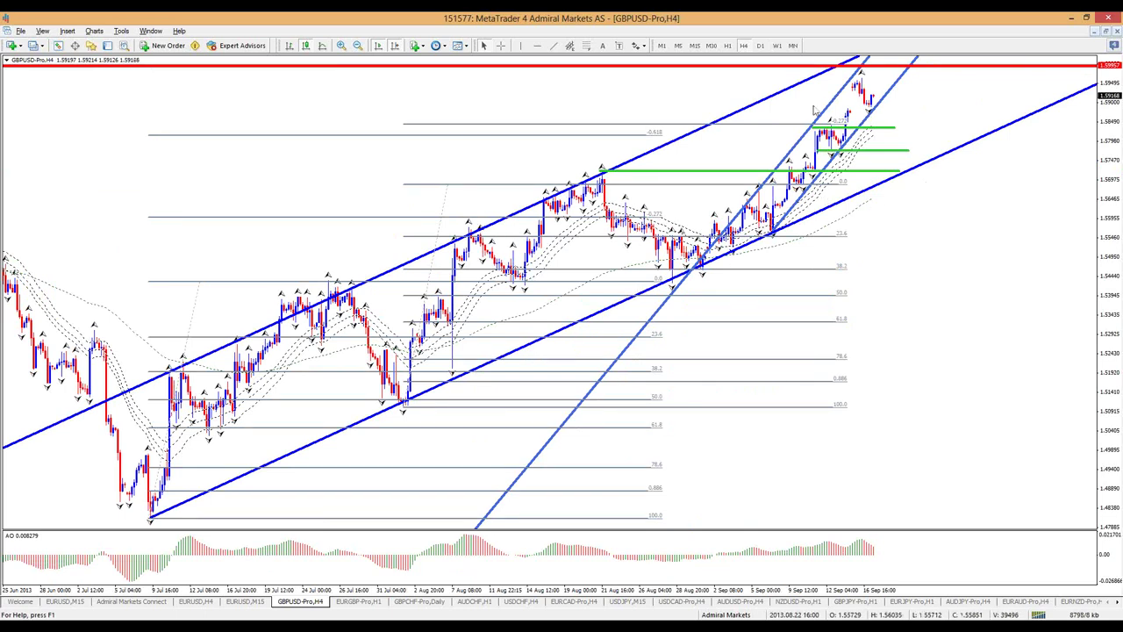
click(791, 194)
mouse_move(763, 228)
mouse_down()
mouse_move(856, 99)
mouse_move(867, 111)
mouse_up()
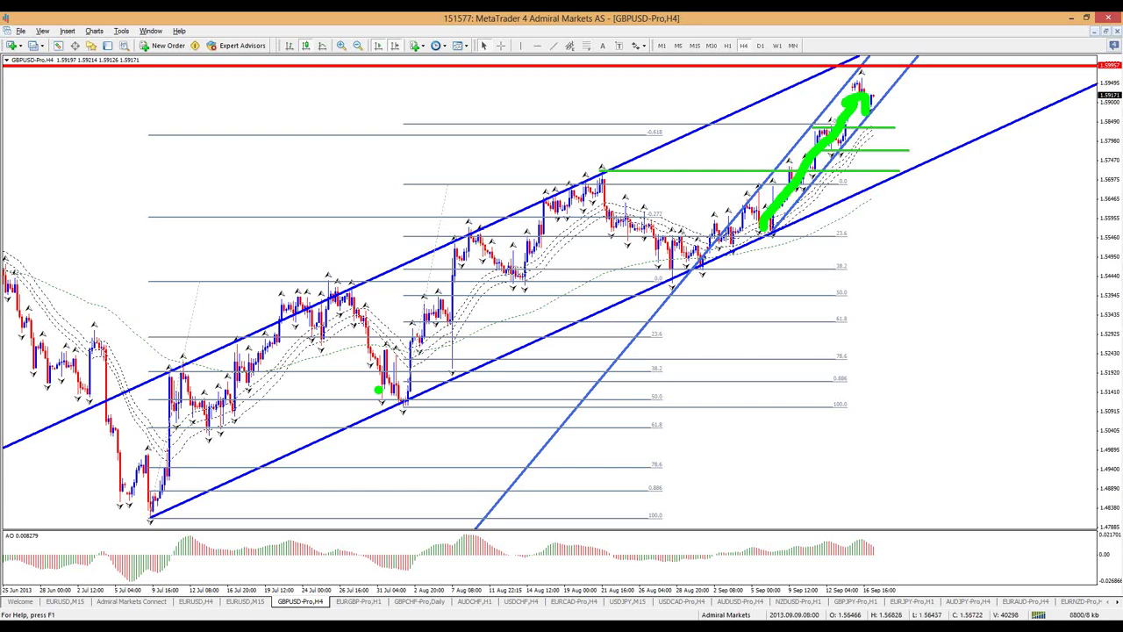
key(e)
On the GBPUSD H4 chart, trace the July rise and pullback in green, mark the Fibonacci reaction zone and upside targets, and clear the marks.
mouse_move(151, 519)
mouse_down()
mouse_move(312, 304)
mouse_move(400, 417)
mouse_move(430, 394)
mouse_move(411, 408)
mouse_up()
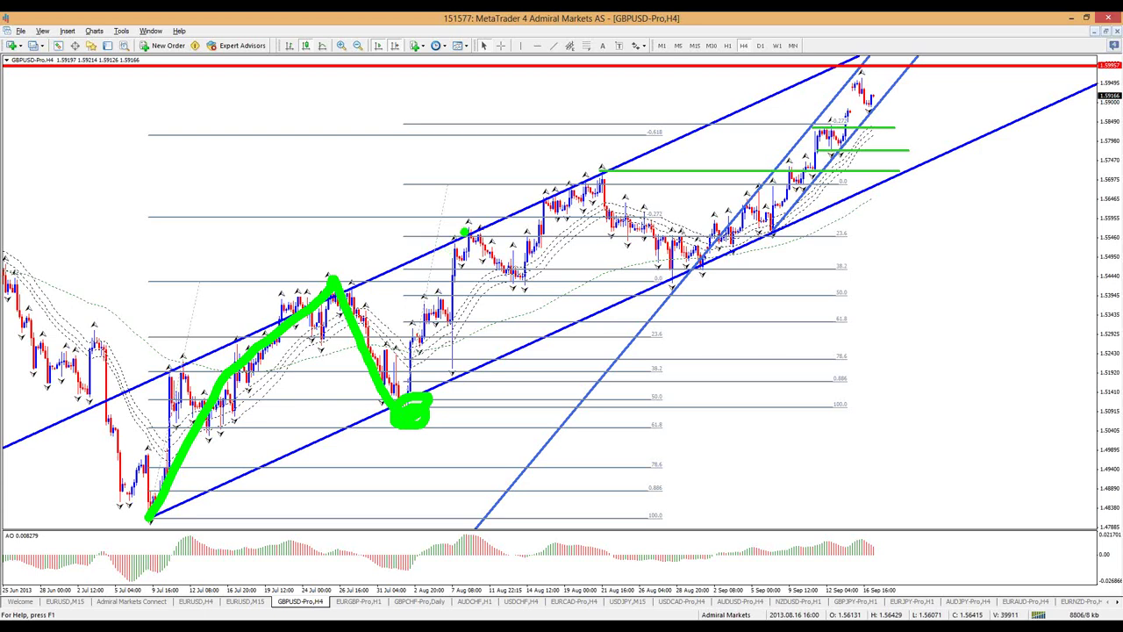
drag(445, 221, 483, 224)
drag(656, 136, 822, 141)
mouse_move(633, 390)
mouse_down()
mouse_move(635, 403)
mouse_move(682, 390)
mouse_move(636, 392)
mouse_up()
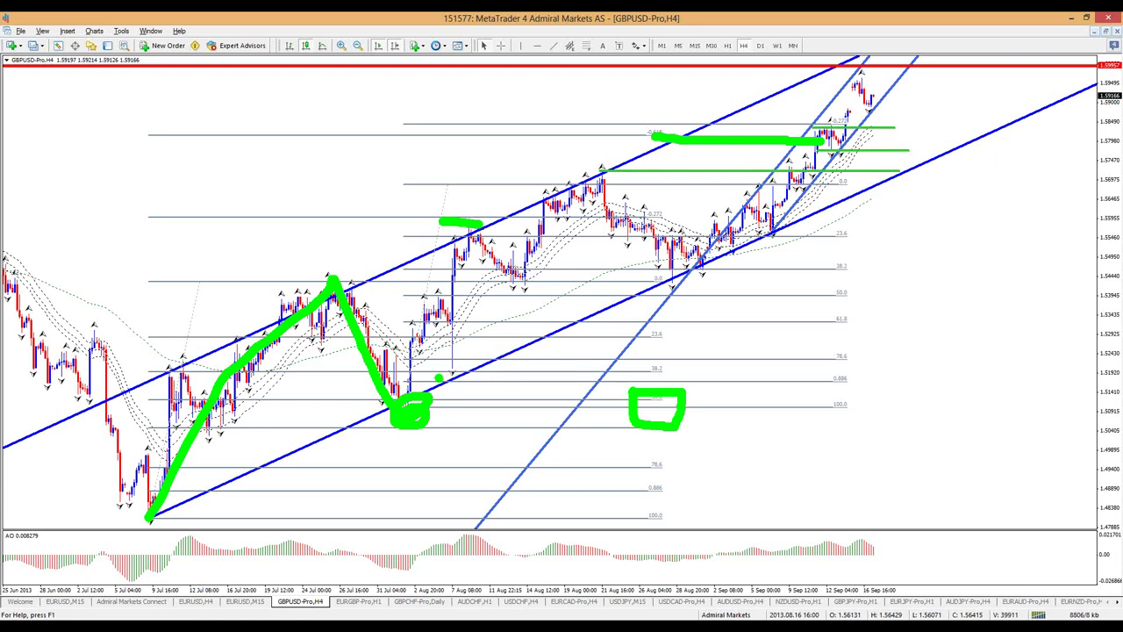
mouse_move(409, 402)
mouse_down()
mouse_move(579, 204)
mouse_move(604, 201)
mouse_move(677, 274)
mouse_move(804, 155)
mouse_move(855, 55)
mouse_move(869, 68)
mouse_up()
key(Escape)
Compress the H4 price scale to inspect the upper Fibonacci targets above the red resistance line with the crosshair, and restore the scale.
drag(1113, 243, 1112, 250)
click(503, 45)
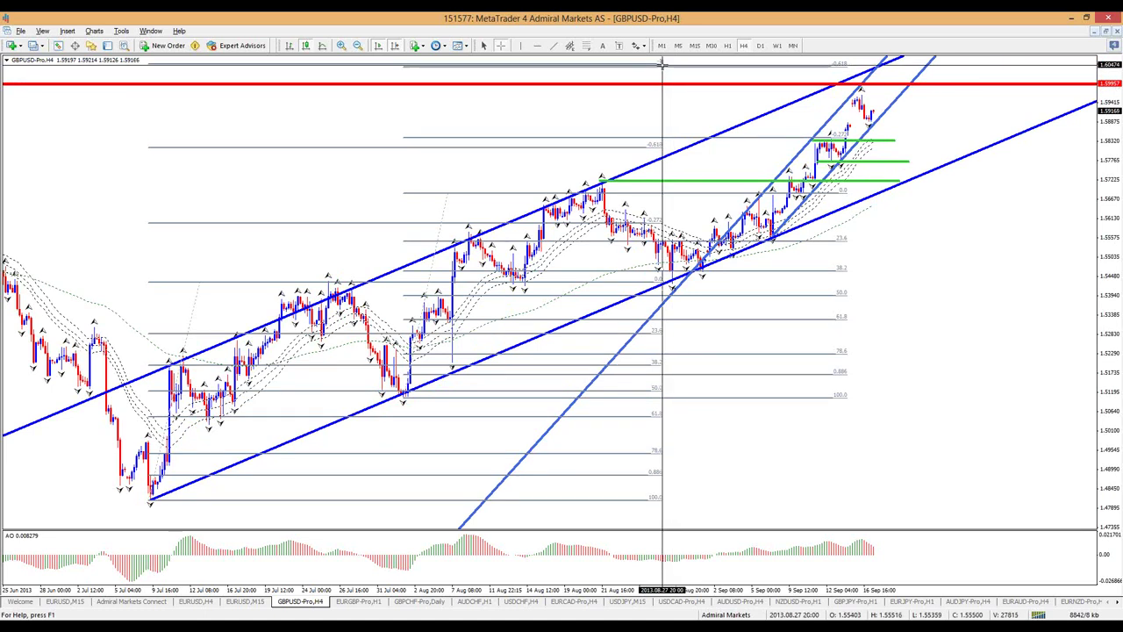
drag(659, 83, 659, 85)
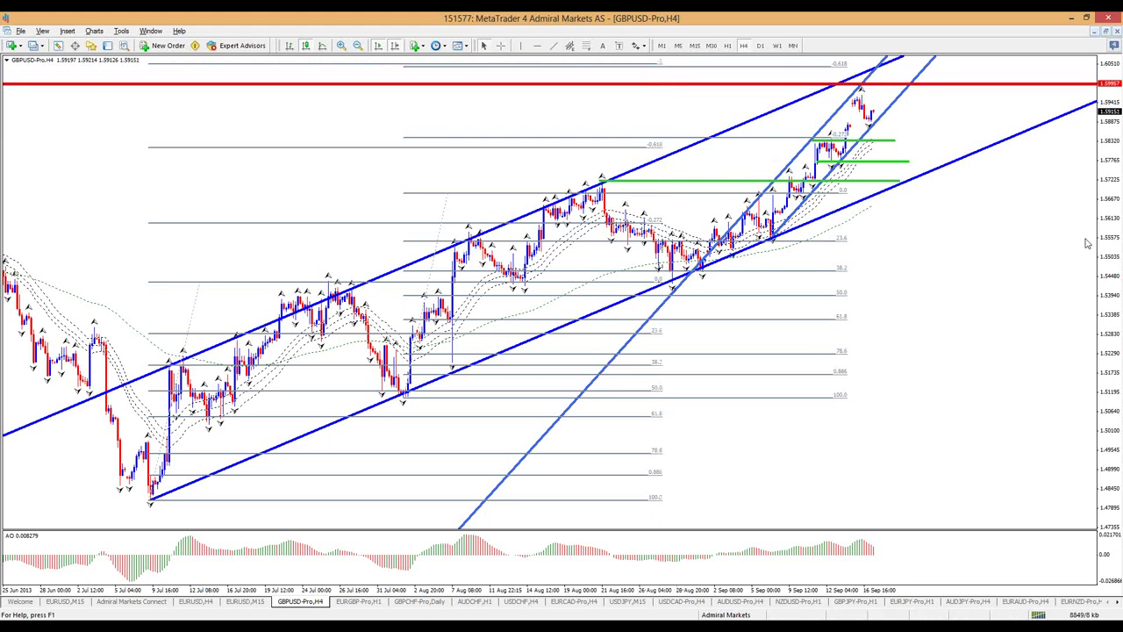
drag(1110, 211, 1110, 188)
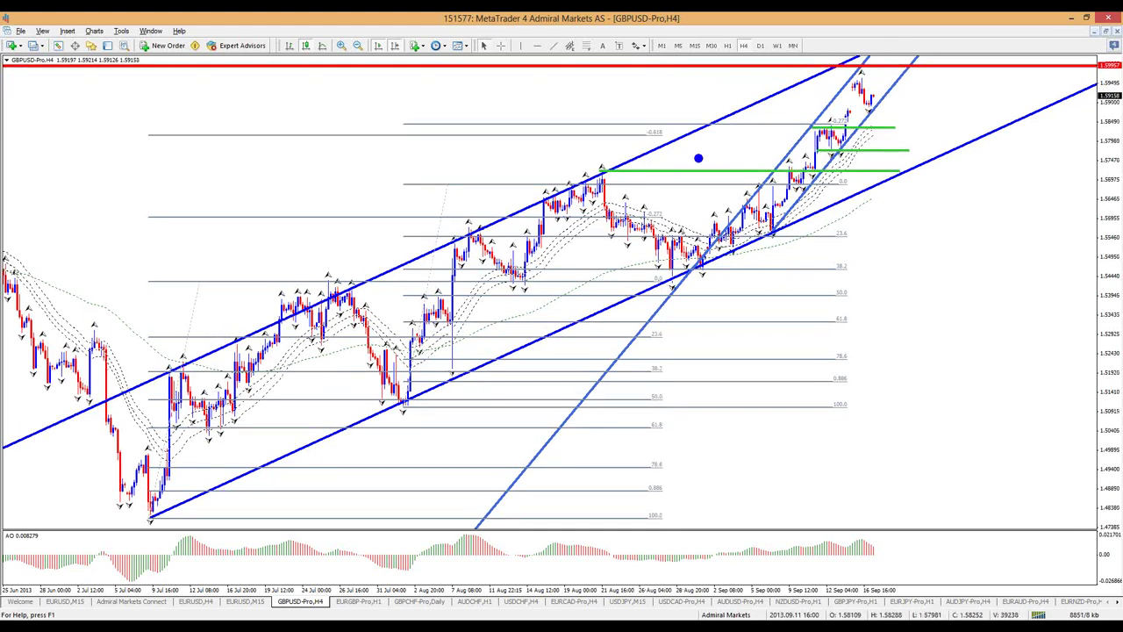
Trace the three green horizontal support lines in blue, sketch a curved mark around their ends, and erase the drawing.
mouse_move(602, 168)
mouse_down()
mouse_move(867, 176)
mouse_move(905, 153)
mouse_up()
drag(817, 128, 895, 128)
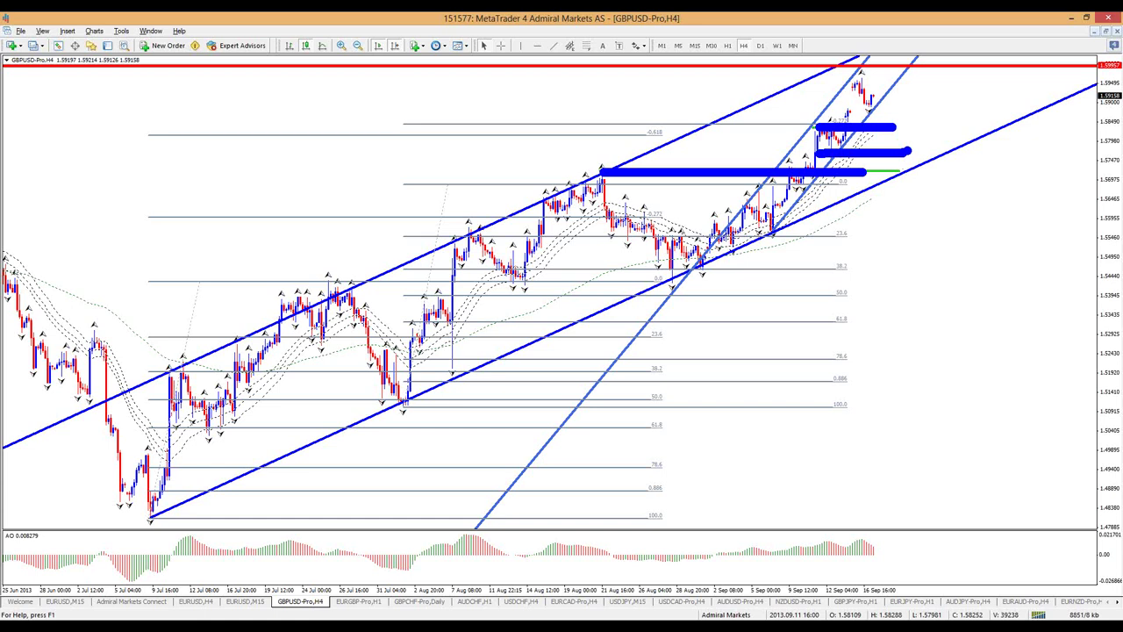
mouse_move(911, 144)
mouse_down()
mouse_move(873, 134)
mouse_move(880, 176)
mouse_up()
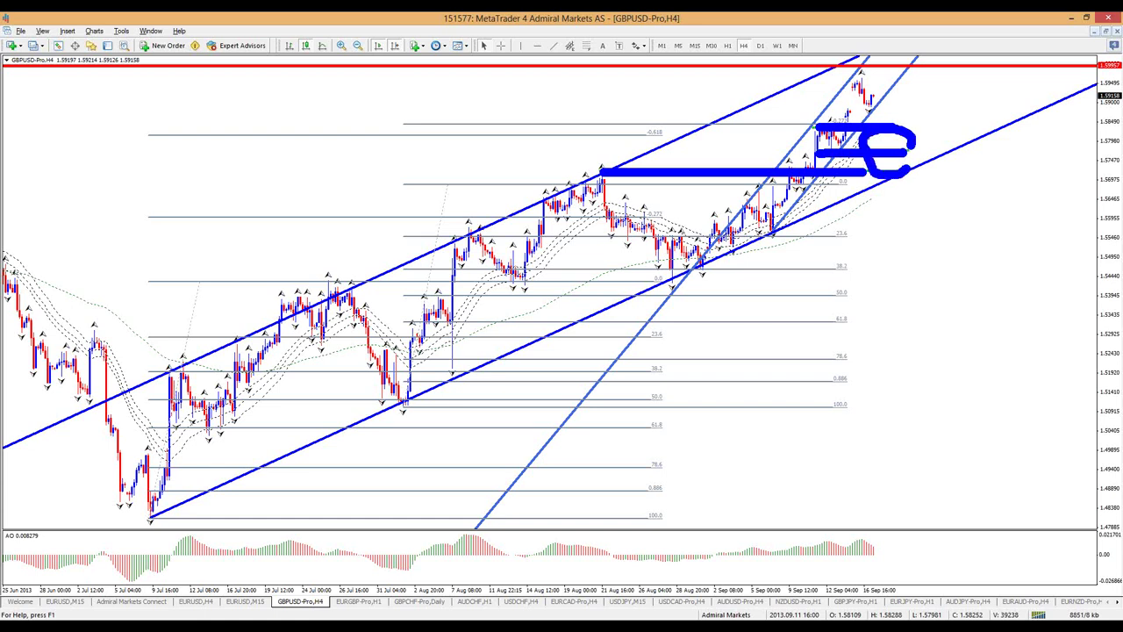
key(e)
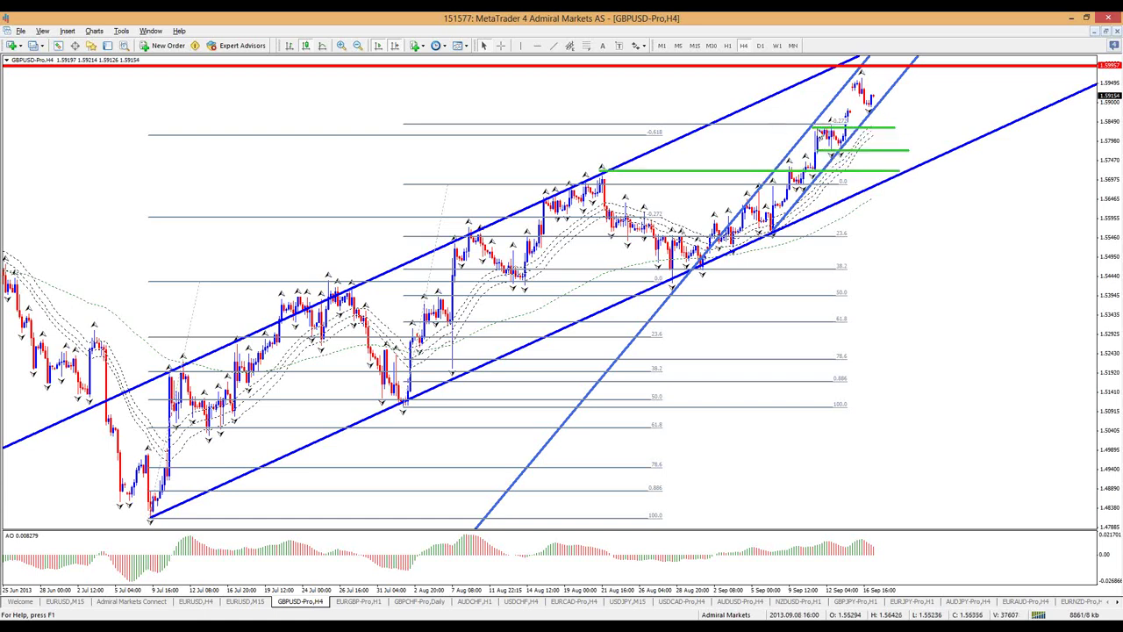
Outline in green the mid-September consolidation, the August high and the support zone near the channel bottom, and clear the marks.
mouse_move(820, 138)
mouse_down()
mouse_move(817, 151)
mouse_move(830, 129)
mouse_up()
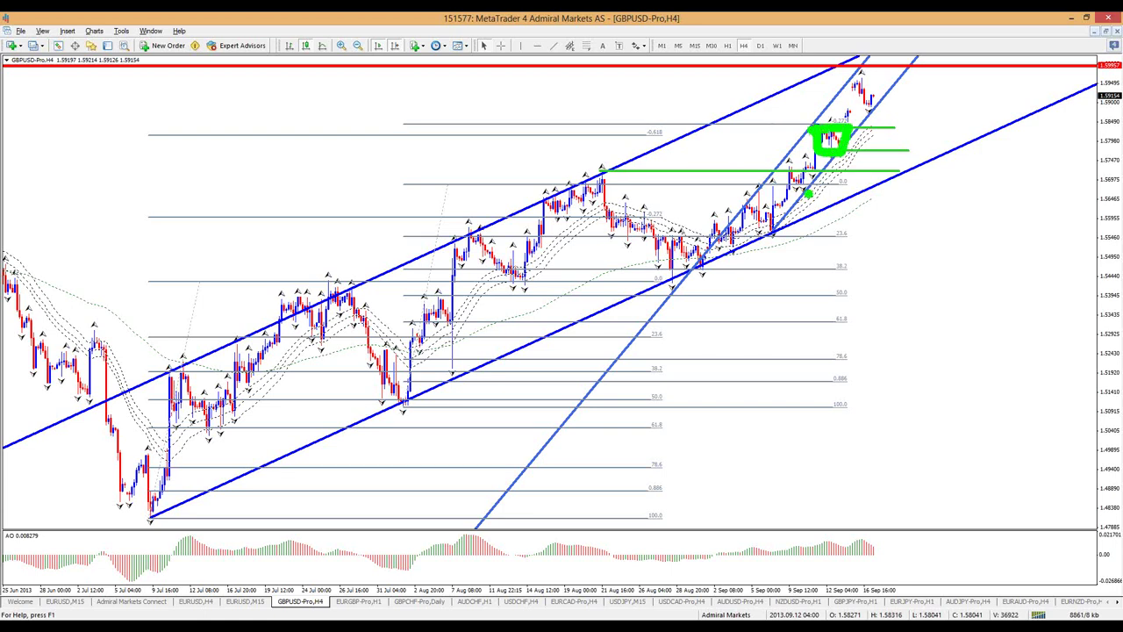
mouse_move(598, 158)
mouse_down()
mouse_move(597, 198)
mouse_move(628, 156)
mouse_move(592, 158)
mouse_up()
mouse_move(921, 163)
mouse_down()
mouse_move(921, 151)
mouse_move(875, 174)
mouse_move(907, 182)
mouse_move(923, 156)
mouse_up()
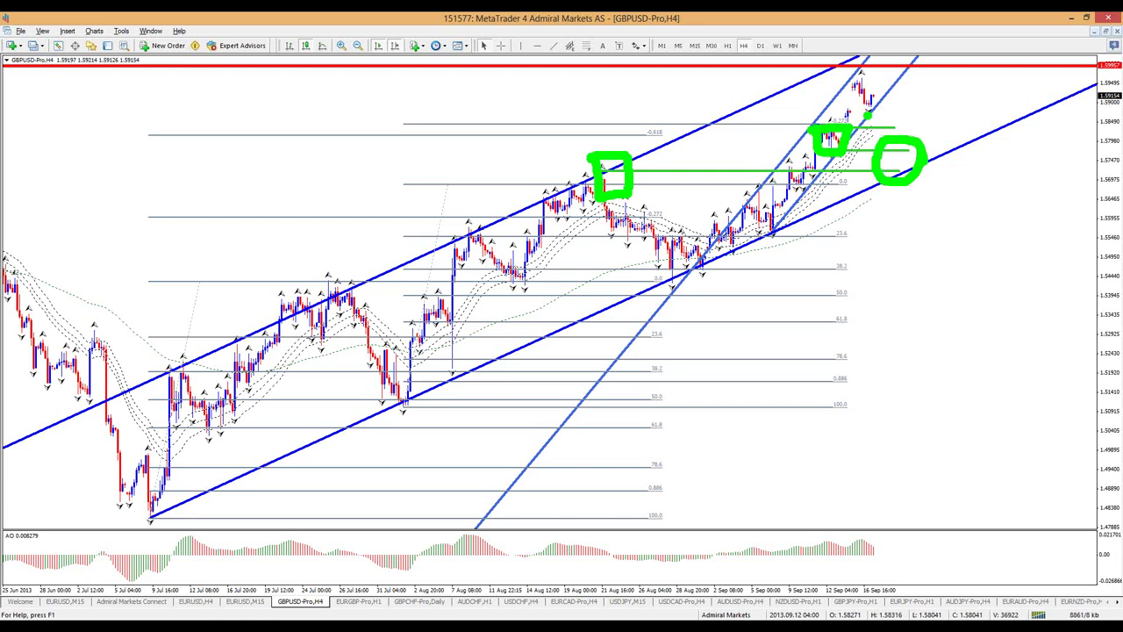
key(Escape)
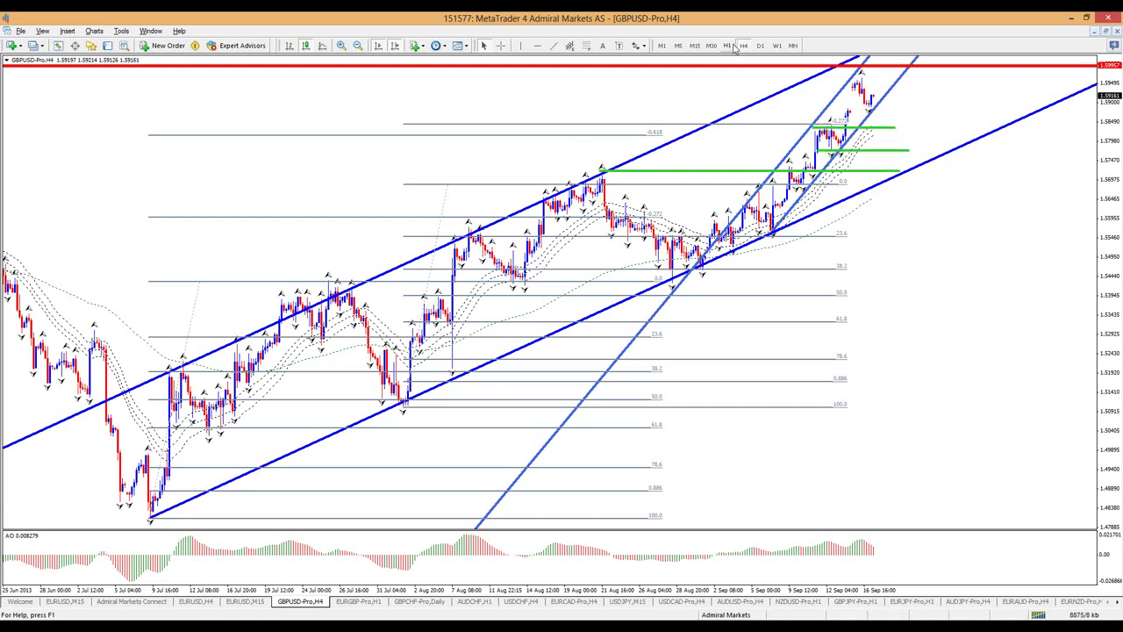
View GBPUSD on H1, draw a green arrow up the rising channel, annotate the area around the latest candles, and clear the drawings.
click(729, 45)
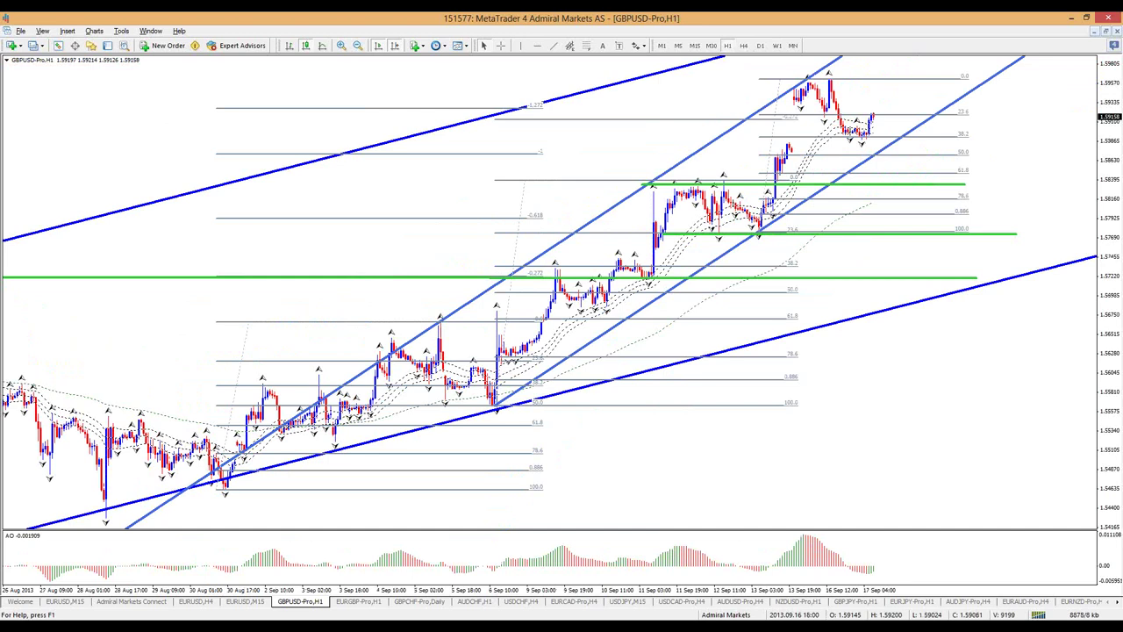
mouse_move(449, 398)
mouse_down()
mouse_move(463, 368)
mouse_move(772, 156)
mouse_move(758, 233)
mouse_up()
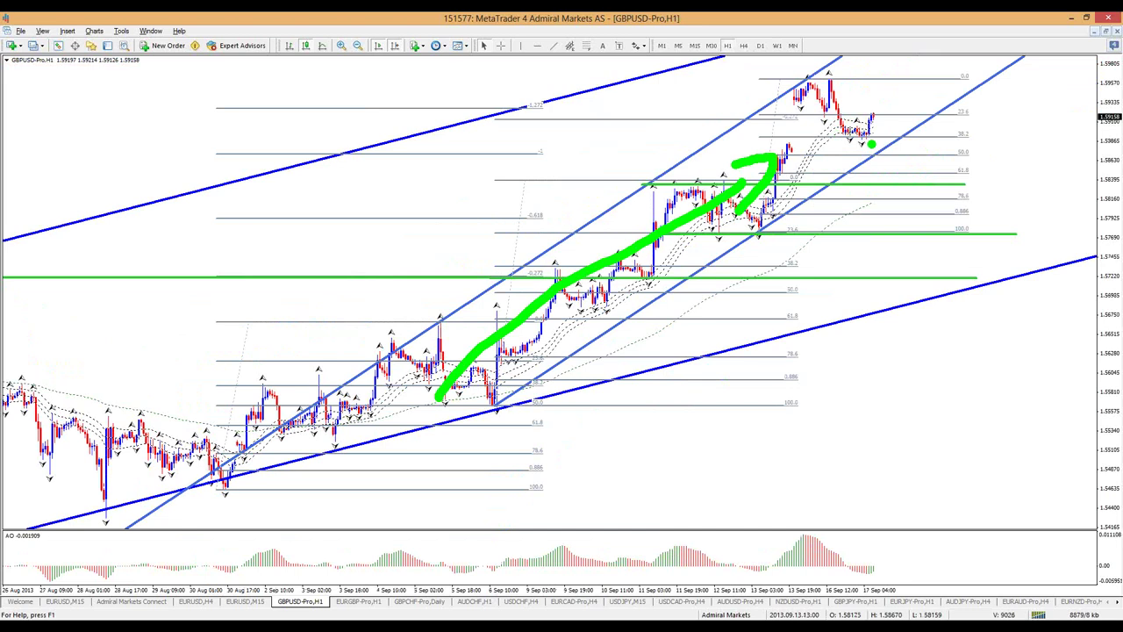
key(Escape)
drag(876, 125, 899, 65)
key(Escape)
mouse_move(1114, 145)
mouse_down()
mouse_move(1117, 154)
mouse_move(1116, 132)
mouse_up()
mouse_move(867, 130)
mouse_down()
mouse_move(932, 230)
mouse_move(956, 215)
mouse_move(1033, 88)
mouse_move(1052, 105)
mouse_up()
key(Escape)
View GBPUSD on M15, circle the latest sideways range in green, draw a zigzag arrow upward out of it, and clear the marks.
click(694, 45)
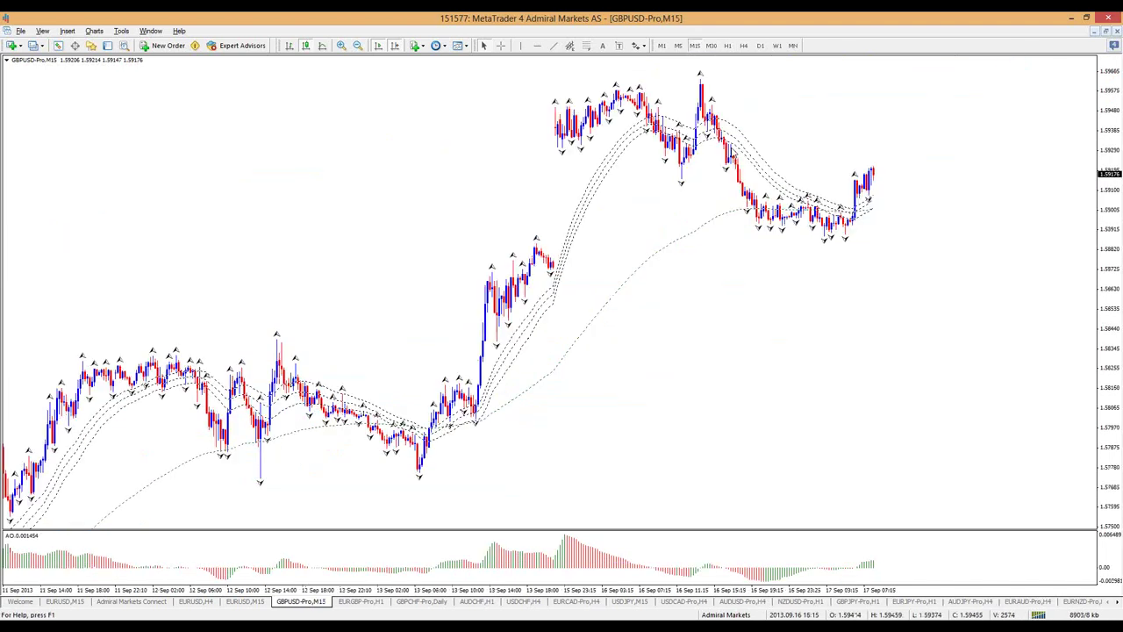
key(ctrl+2)
mouse_move(879, 219)
mouse_down()
mouse_move(764, 193)
mouse_move(806, 241)
mouse_move(873, 227)
mouse_move(859, 179)
mouse_move(883, 174)
mouse_move(896, 140)
mouse_move(912, 158)
mouse_up()
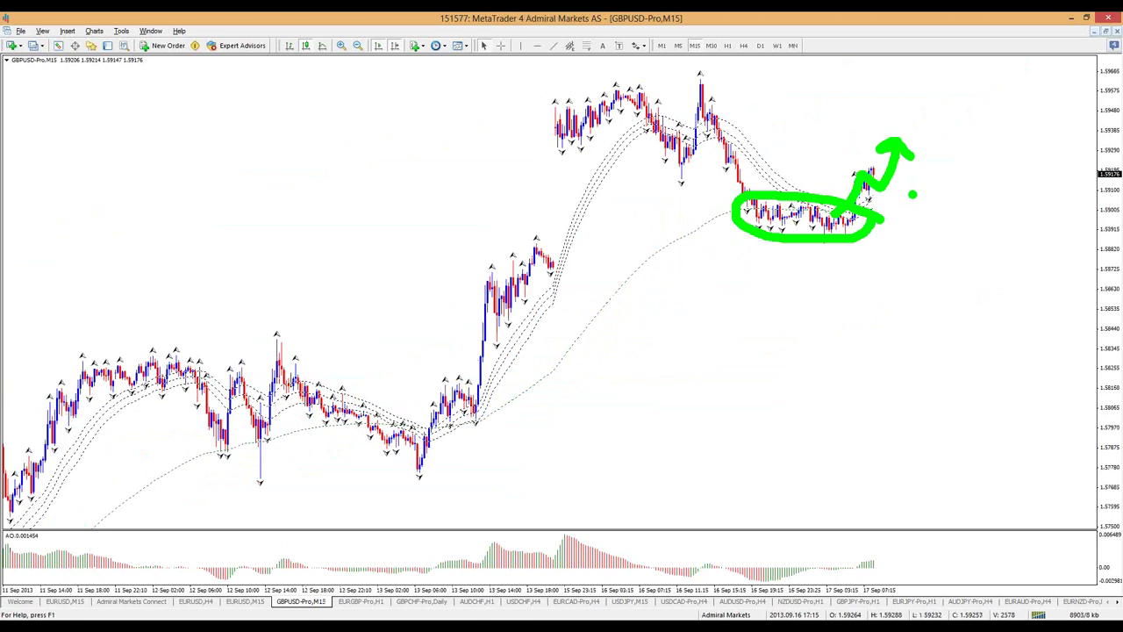
key(Escape)
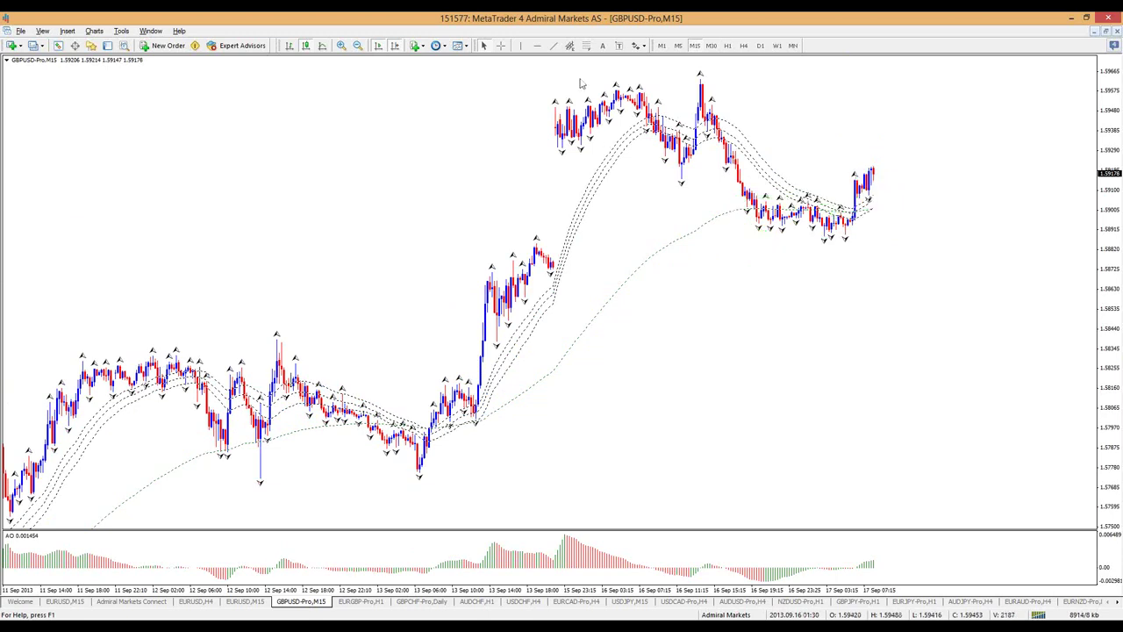
Draw a short horizontal trendline just above the latest M15 candles and adjust it to about 1.5935.
click(553, 45)
drag(816, 143, 978, 142)
double_click(880, 144)
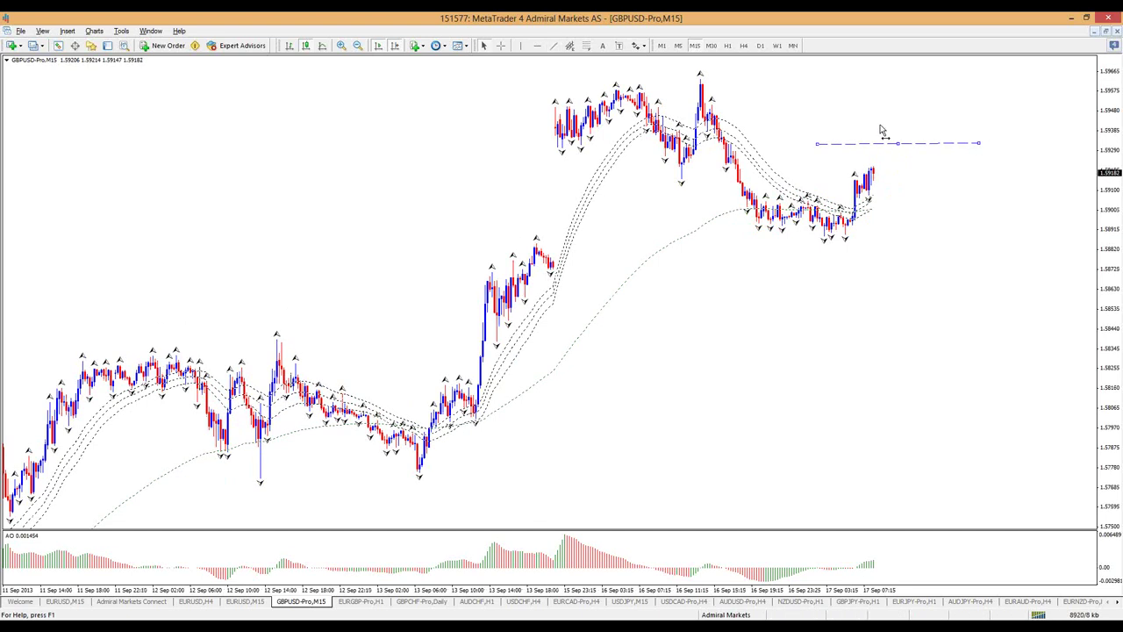
drag(816, 143, 812, 134)
drag(987, 143, 985, 132)
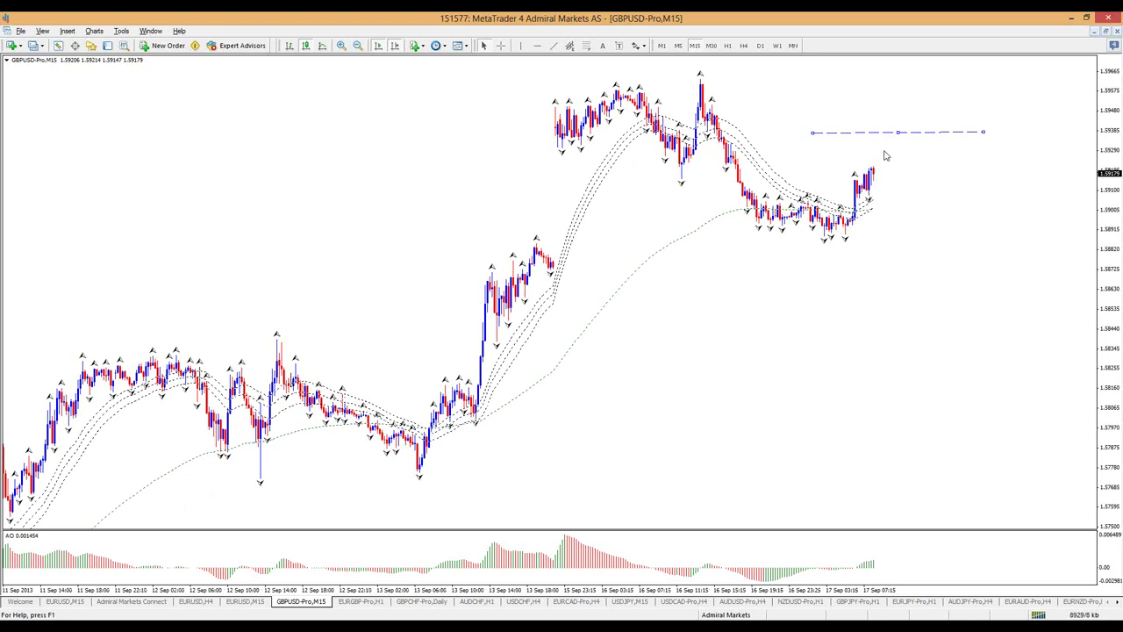
drag(984, 133, 982, 136)
drag(812, 134, 809, 134)
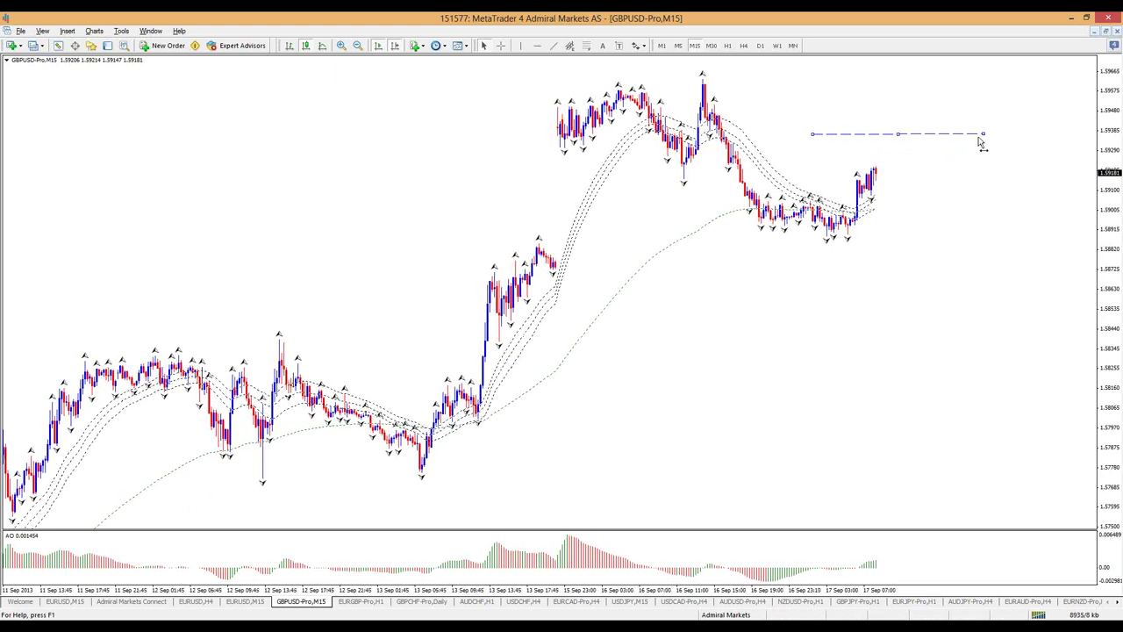
drag(981, 133, 979, 134)
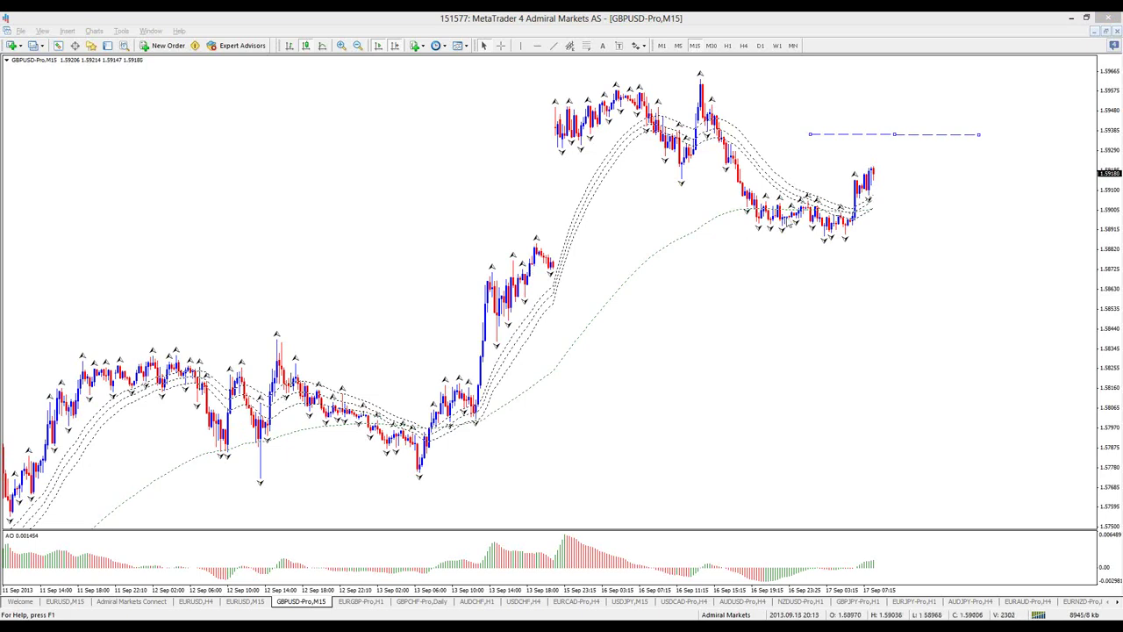
drag(895, 137, 913, 142)
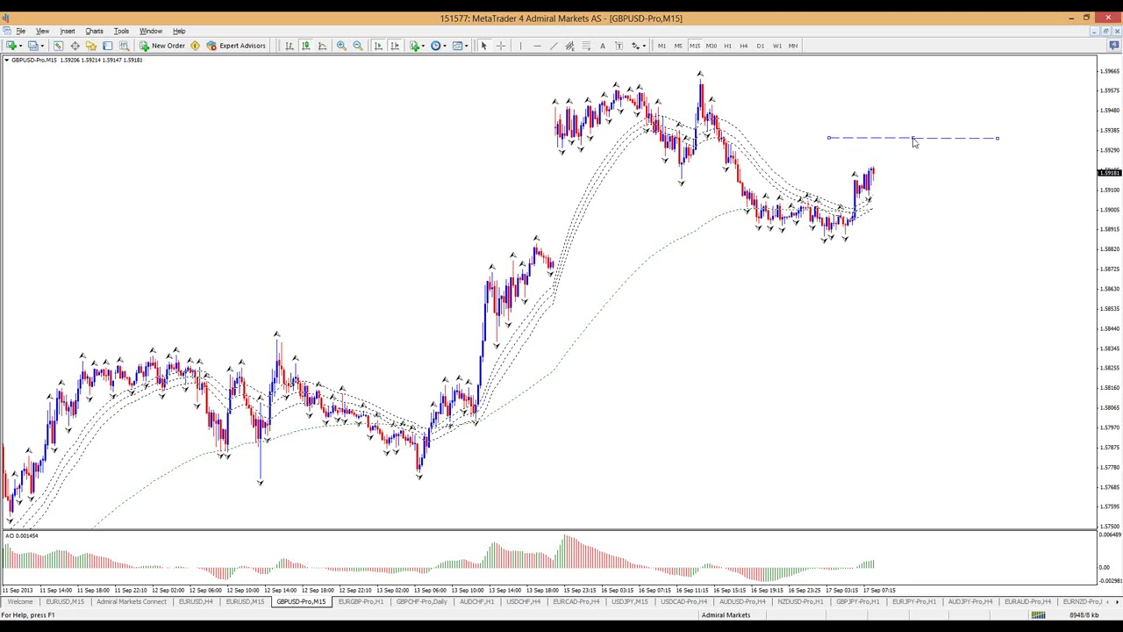
Show the new trendline only on the M15 timeframe, give it a thicker solid blue line, and deselect it.
right_click(914, 141)
click(930, 147)
click(528, 273)
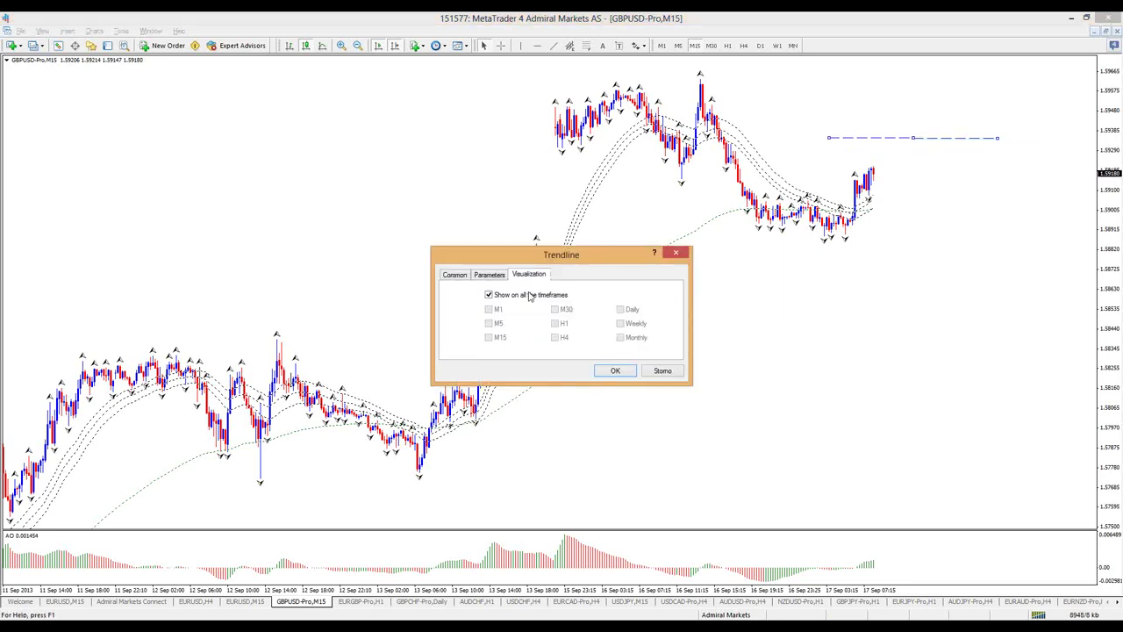
click(490, 296)
click(489, 338)
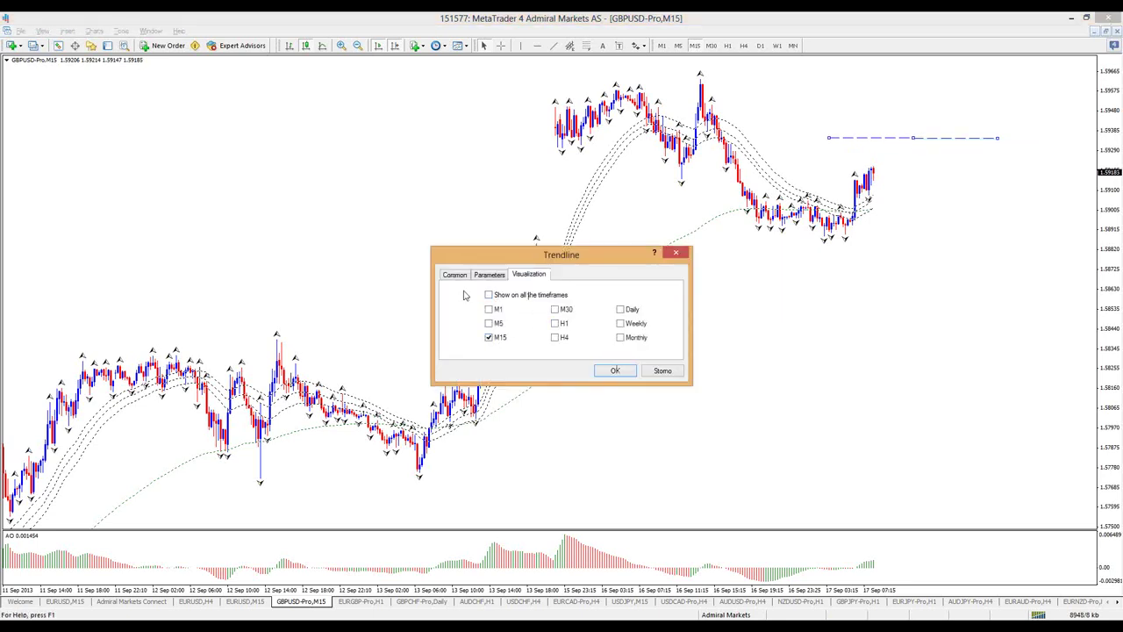
click(454, 275)
click(624, 329)
click(605, 335)
click(672, 330)
click(653, 343)
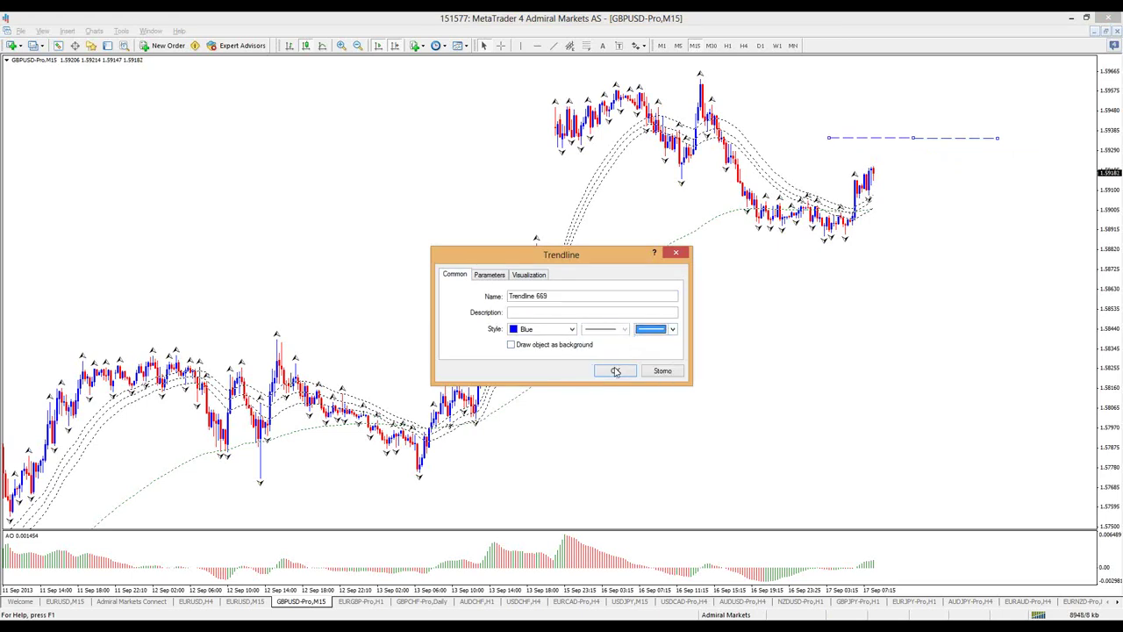
click(615, 370)
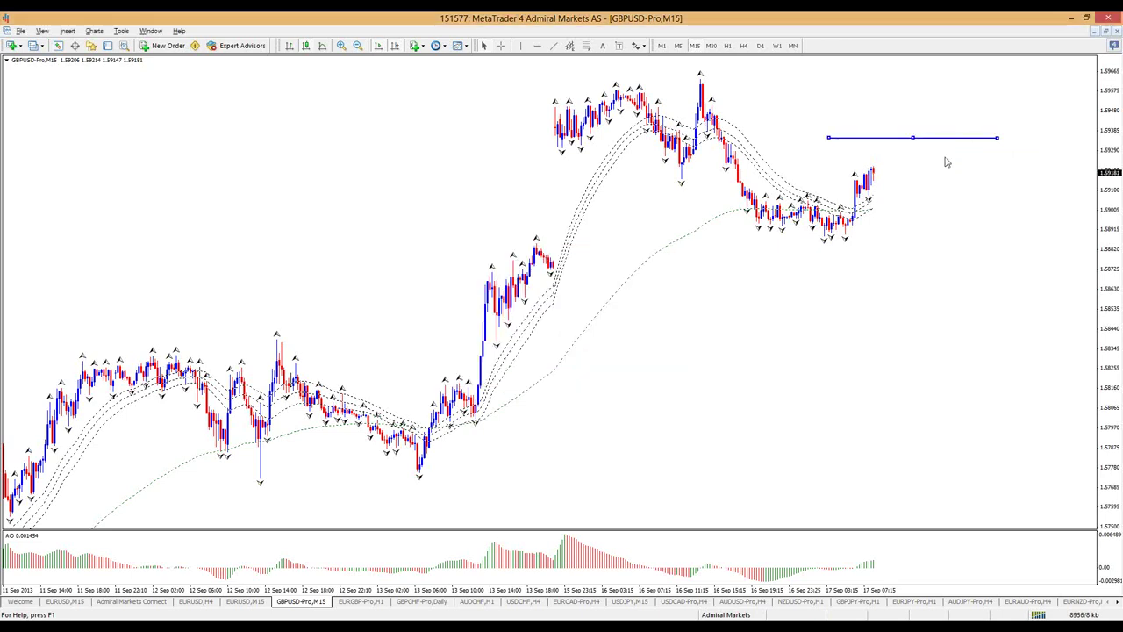
click(832, 145)
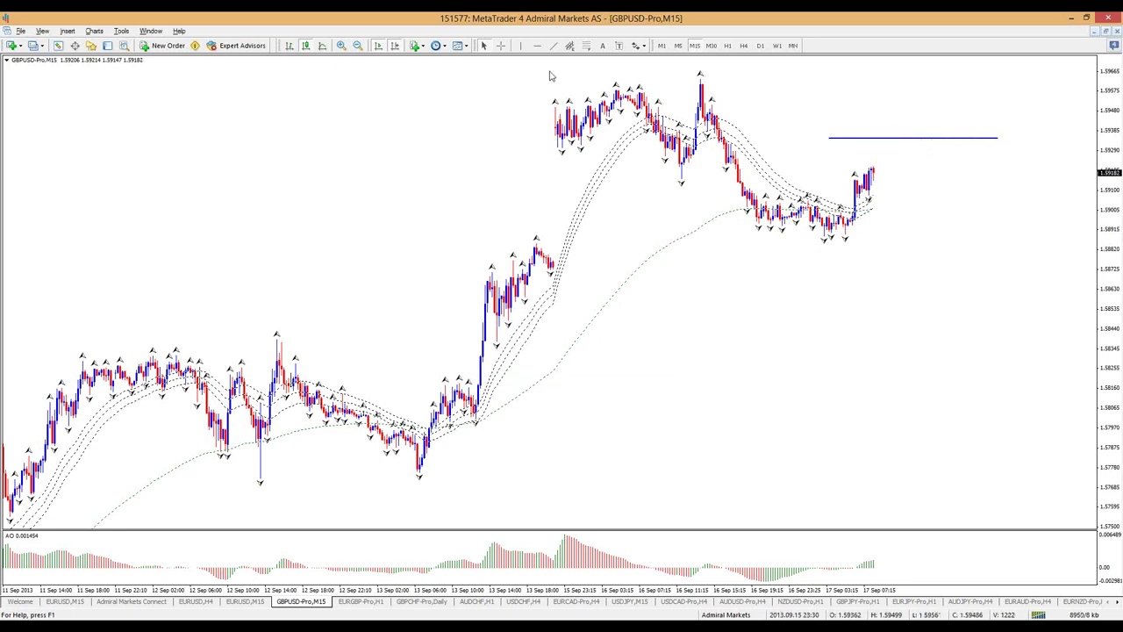
With the crosshair active, highlight the blue trendline in green, mark and circle the space above it, and clear the drawings.
click(502, 45)
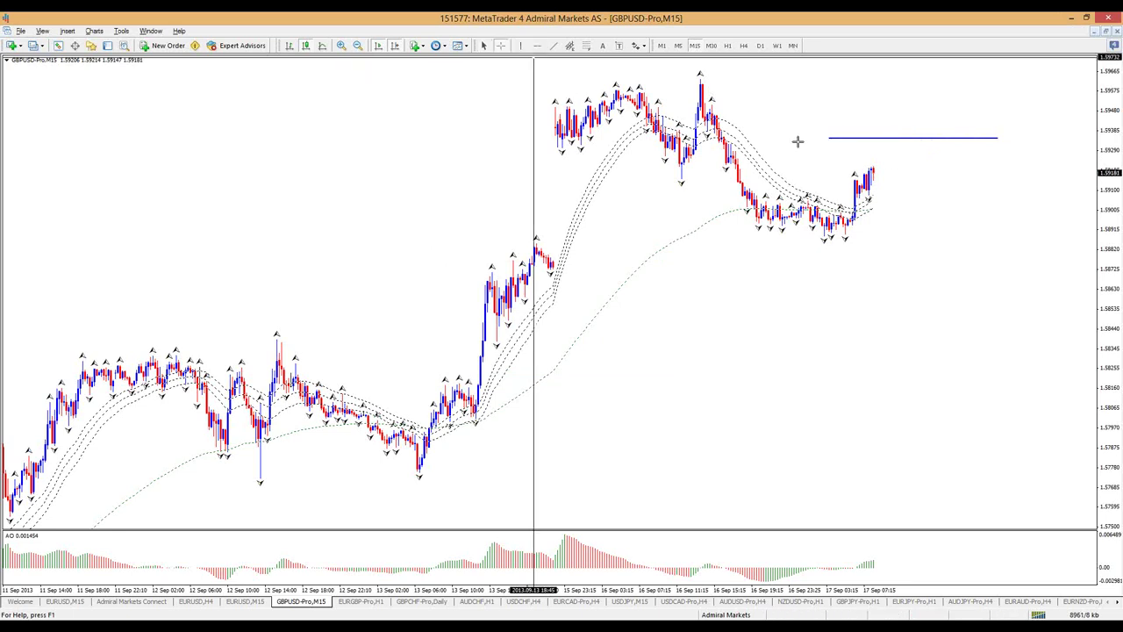
drag(800, 138, 886, 141)
drag(814, 139, 1026, 145)
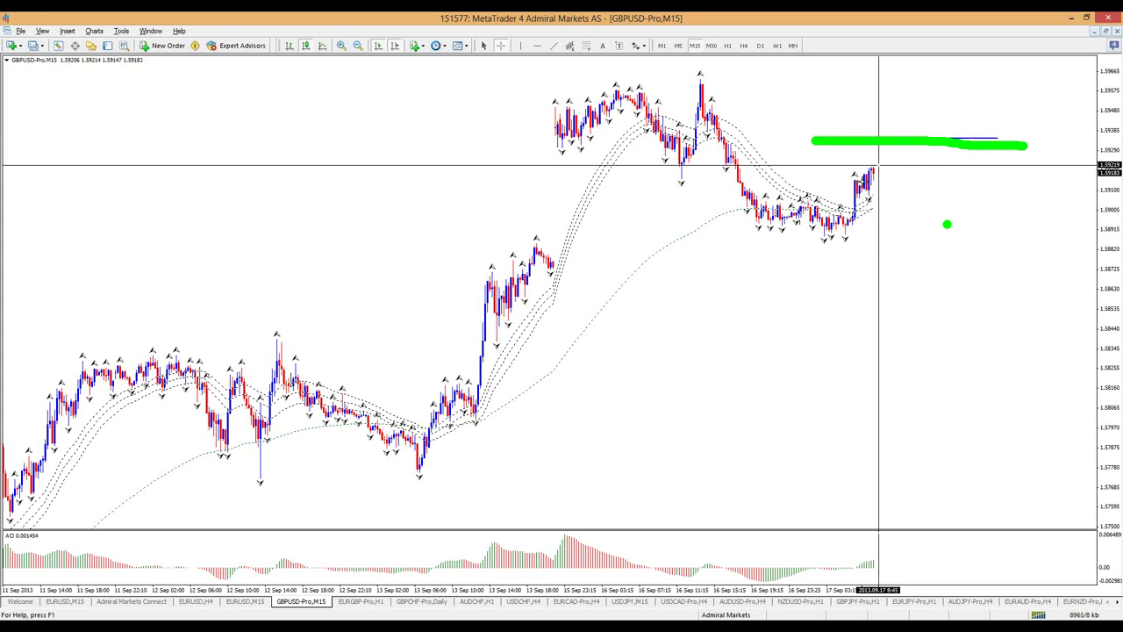
key(Escape)
mouse_move(886, 132)
mouse_down()
mouse_move(908, 76)
mouse_move(889, 86)
mouse_move(927, 88)
mouse_up()
key(Escape)
mouse_move(875, 135)
mouse_down()
mouse_move(944, 70)
mouse_move(884, 44)
mouse_move(865, 114)
mouse_move(888, 136)
mouse_up()
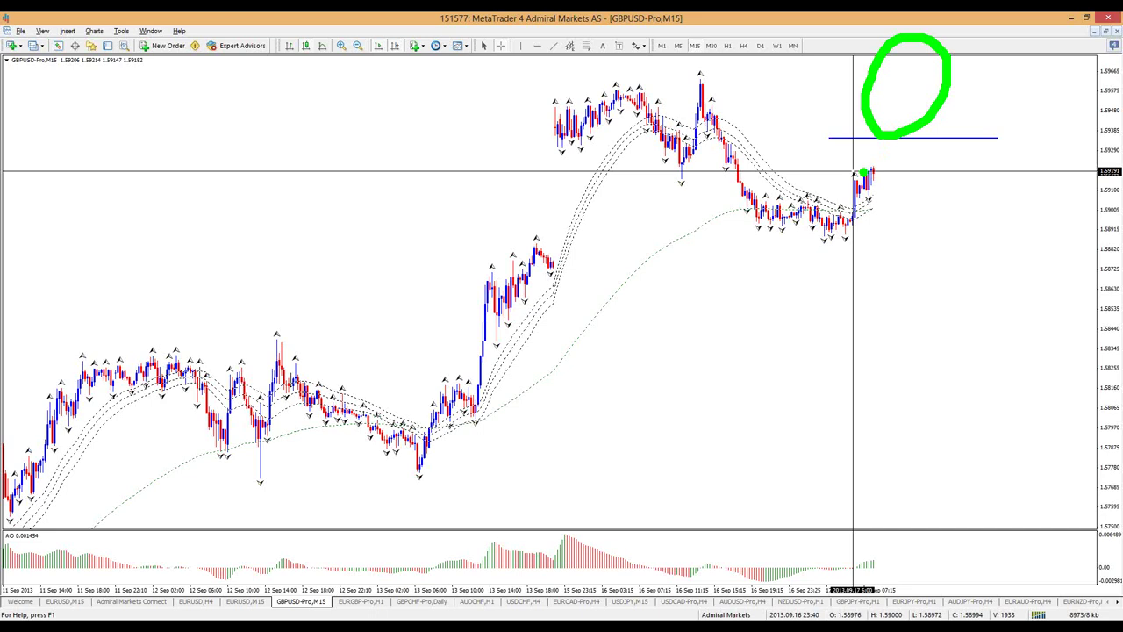
key(Escape)
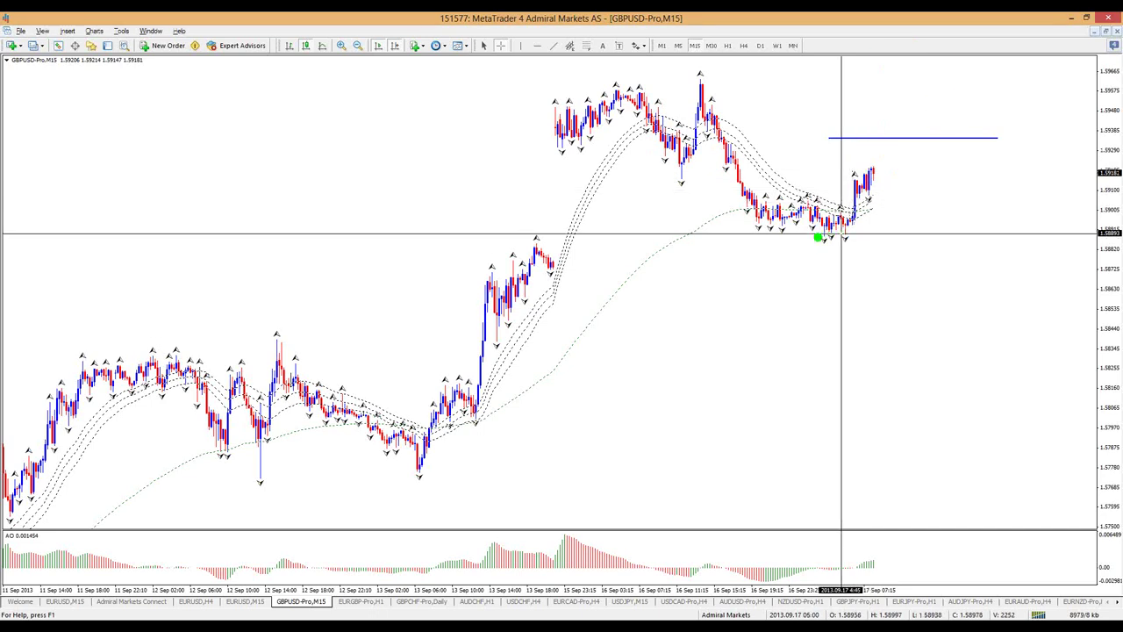
Show GBPUSD on the Daily timeframe and mark in green the 1.59957 resistance and the zone between the 0.886 retracement and black trendline.
click(743, 46)
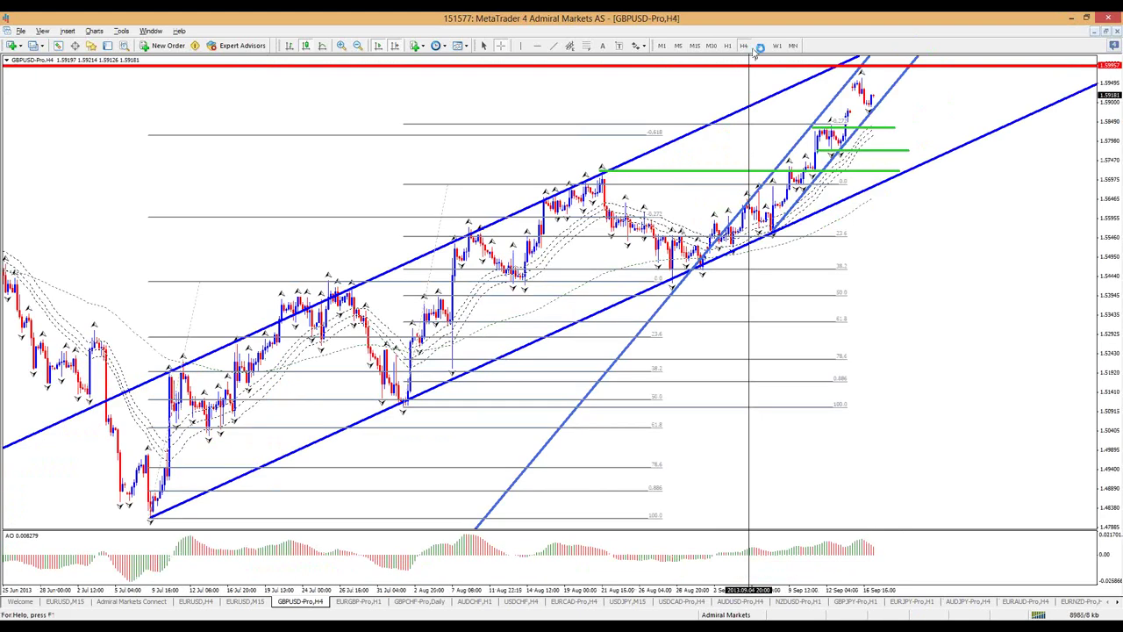
click(759, 50)
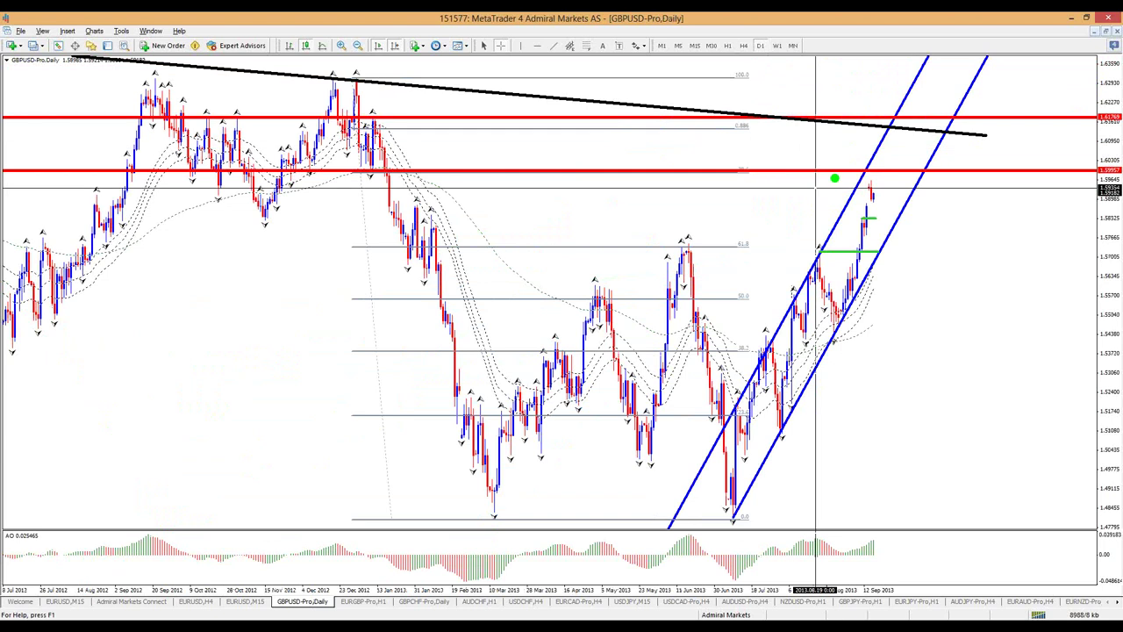
mouse_move(742, 130)
mouse_down()
mouse_move(939, 148)
mouse_move(744, 128)
mouse_up()
Draw two red arrows down from the resistance areas and a green arrow up above the black trendline, and clear all drawings.
key(r)
mouse_move(935, 139)
mouse_down()
mouse_move(976, 316)
mouse_move(1009, 313)
mouse_move(928, 309)
mouse_up()
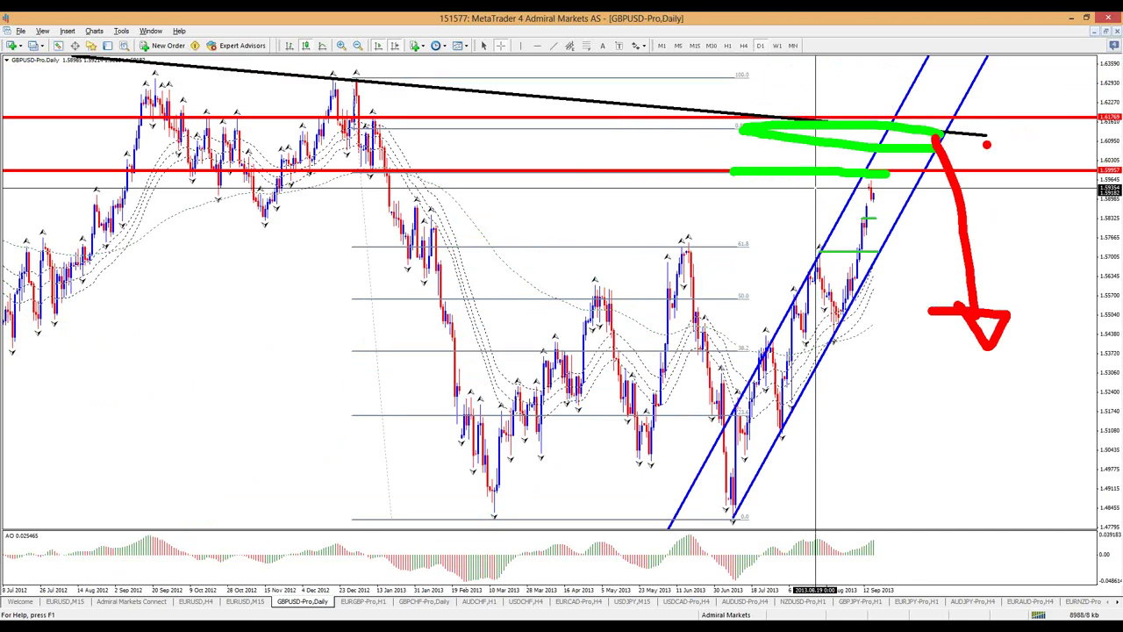
mouse_move(908, 209)
mouse_down()
mouse_move(904, 283)
mouse_move(929, 281)
mouse_up()
key(g)
mouse_move(1009, 114)
mouse_down()
mouse_move(1034, 85)
mouse_move(1038, 54)
mouse_move(1028, 77)
mouse_up()
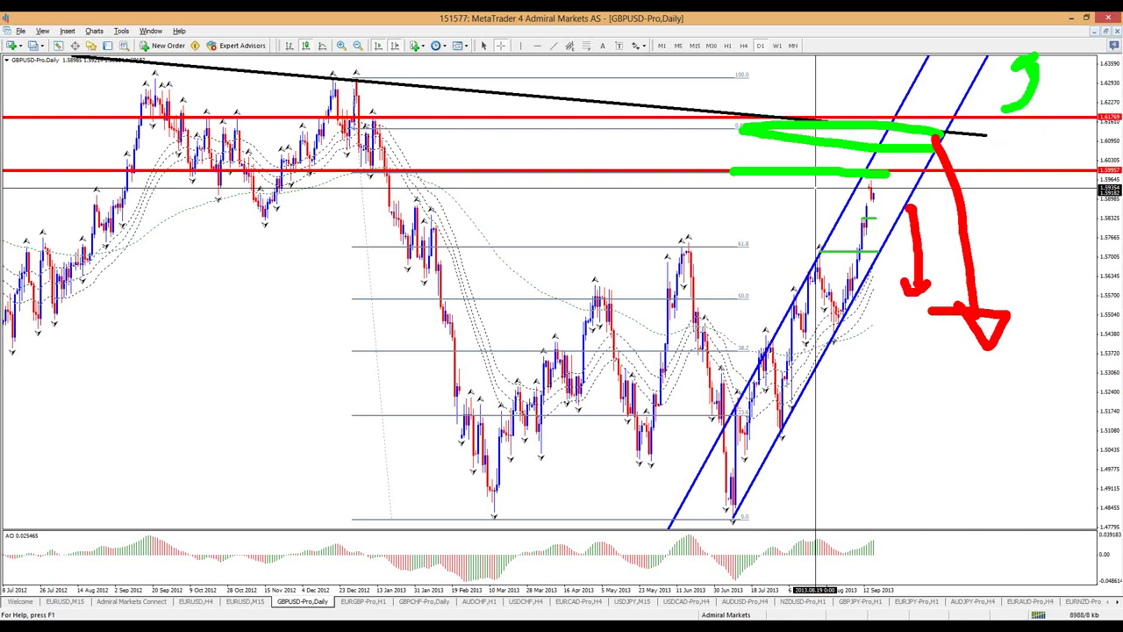
key(Escape)
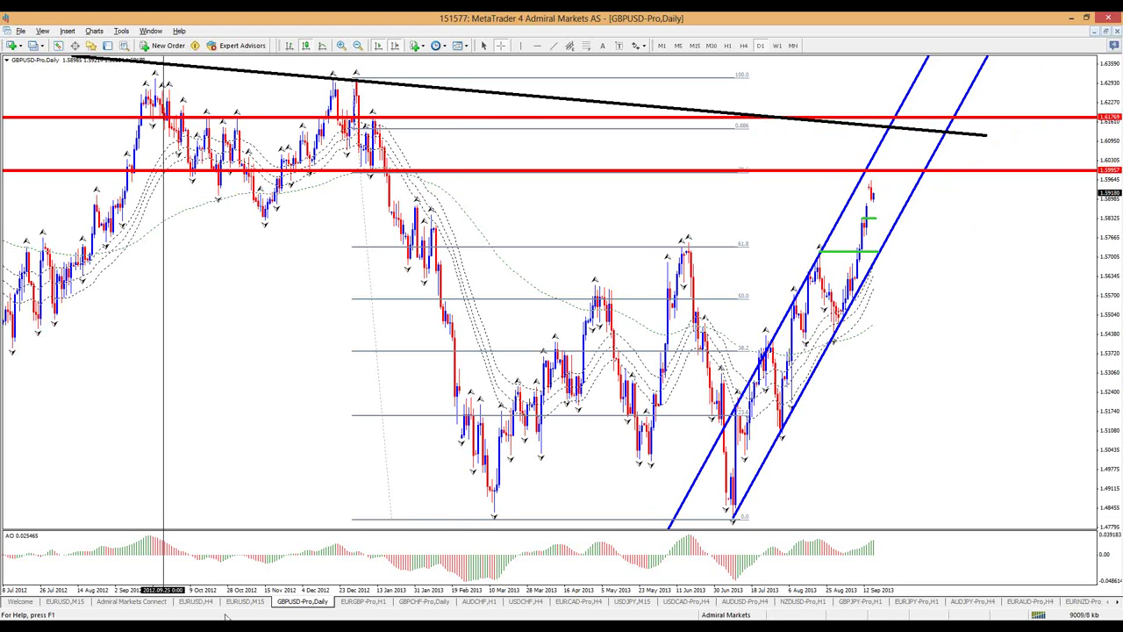
Return GBPUSD to the H4 timeframe, switch to the EURUSD Ichimoku chart, and show it on Daily and on Weekly.
click(743, 44)
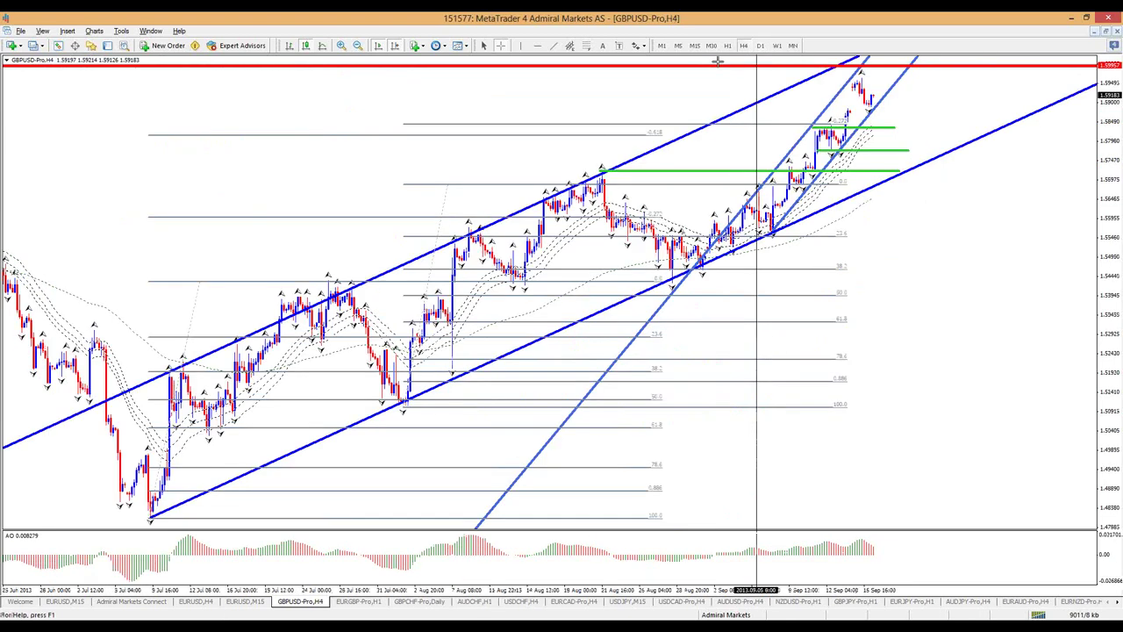
click(197, 604)
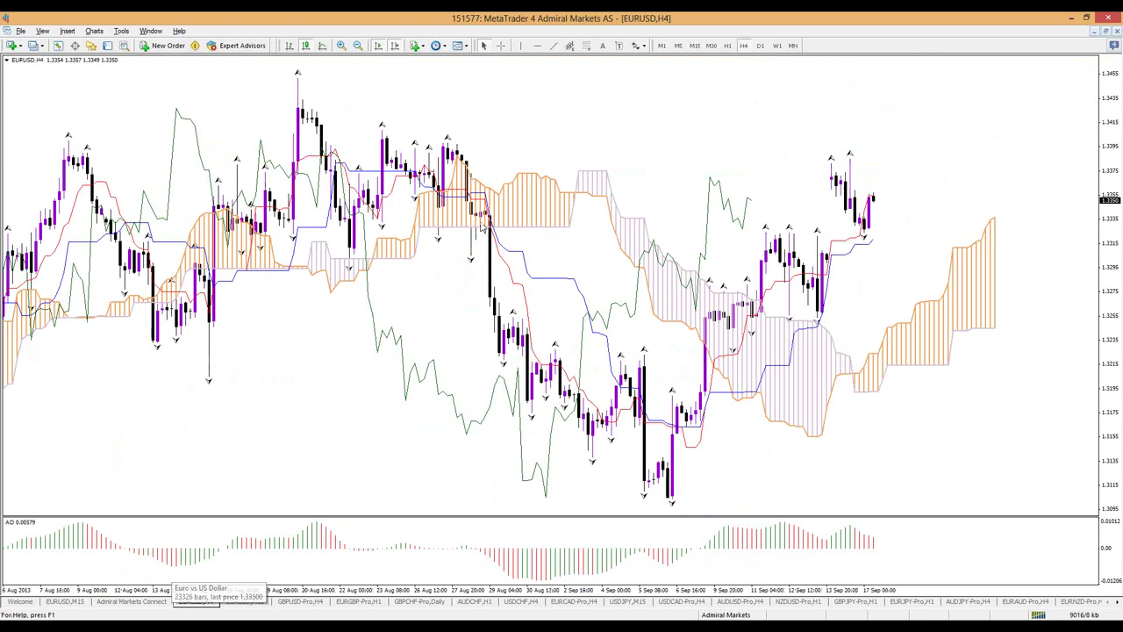
click(761, 48)
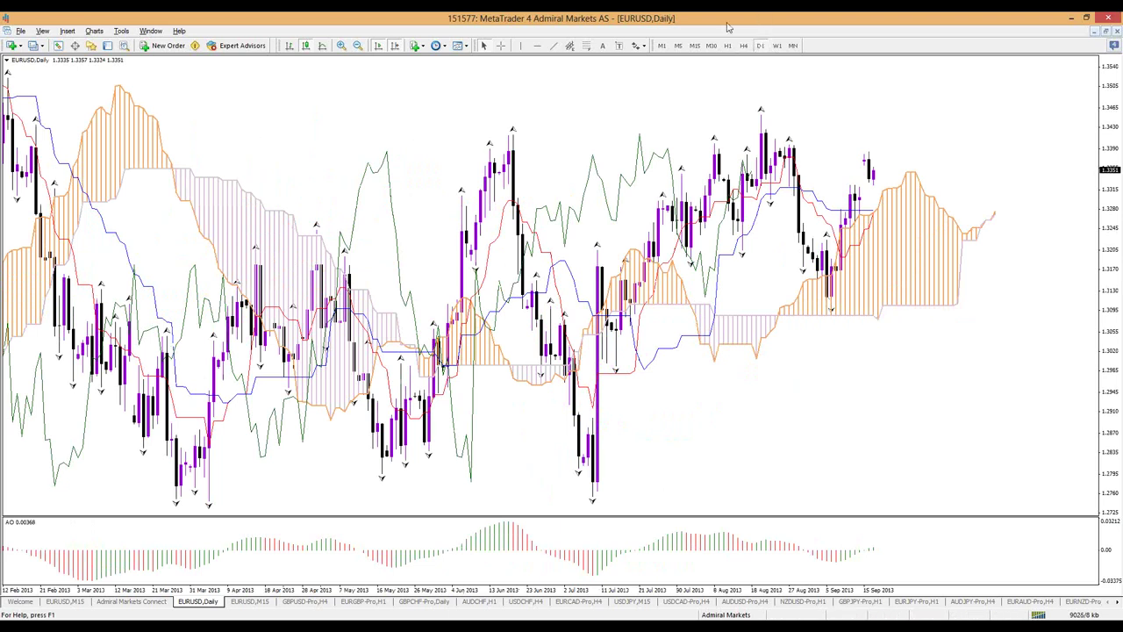
click(776, 46)
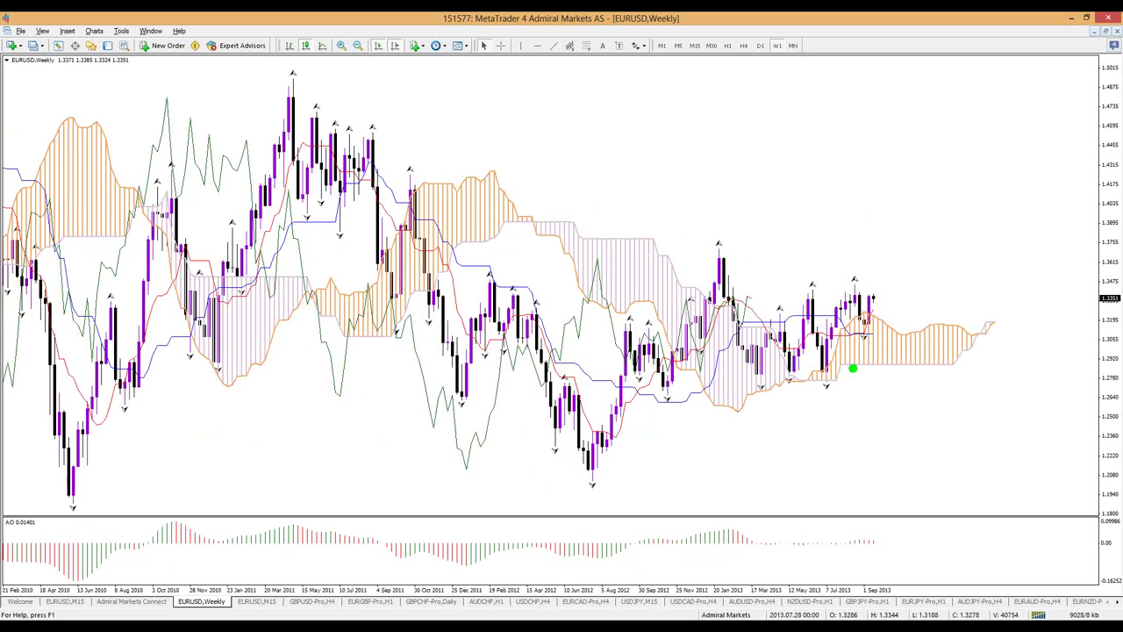
Trace the weekly price swings from the 2012 low in green, mark the latest candles above the Kijun-sen, and clear the drawings.
mouse_move(606, 455)
mouse_down()
mouse_move(681, 293)
mouse_move(721, 251)
mouse_move(755, 372)
mouse_move(798, 376)
mouse_move(868, 291)
mouse_move(897, 288)
mouse_up()
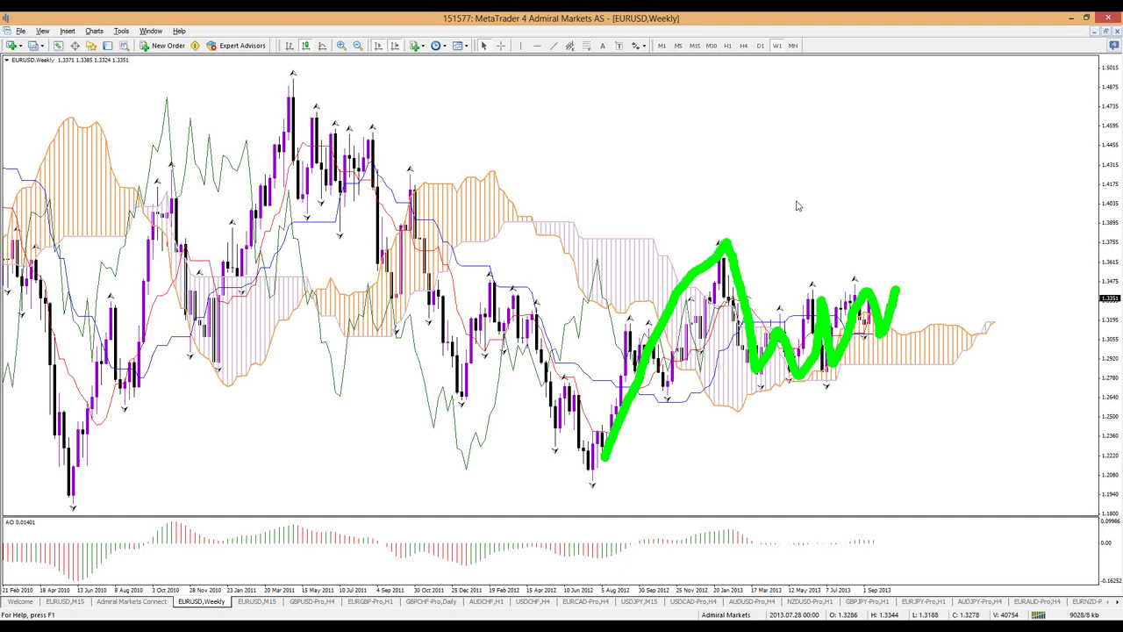
key(Escape)
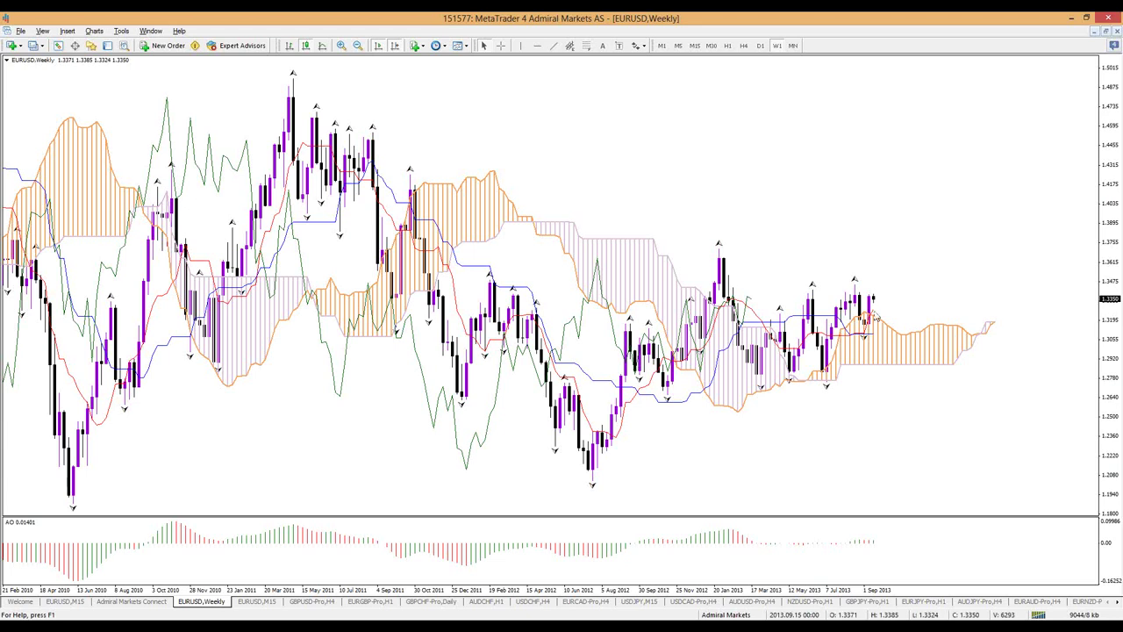
mouse_move(876, 313)
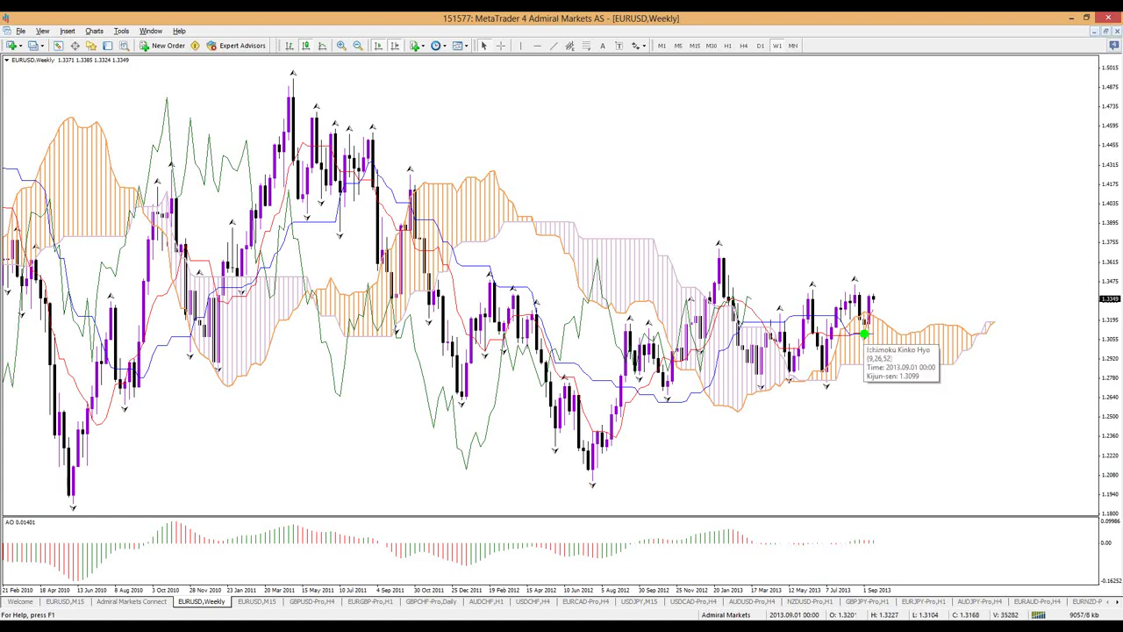
drag(866, 335, 877, 315)
key(Escape)
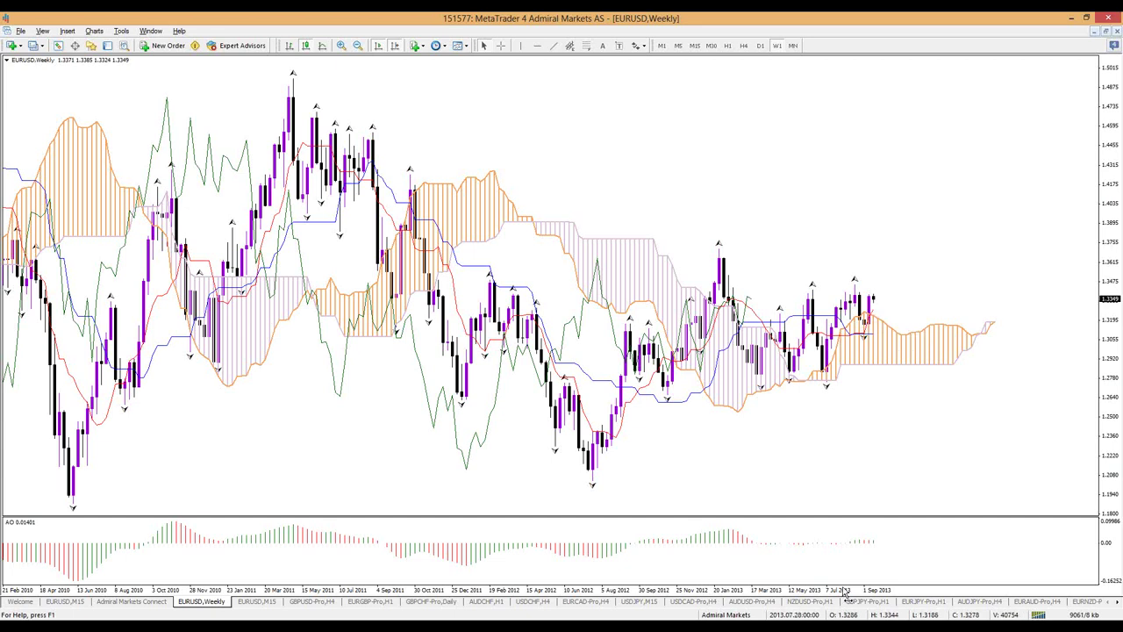
Enlarge the EURUSD Weekly chart and examine the most recent candles against the Ichimoku cloud.
key(plus)
key(plus)
key(plus)
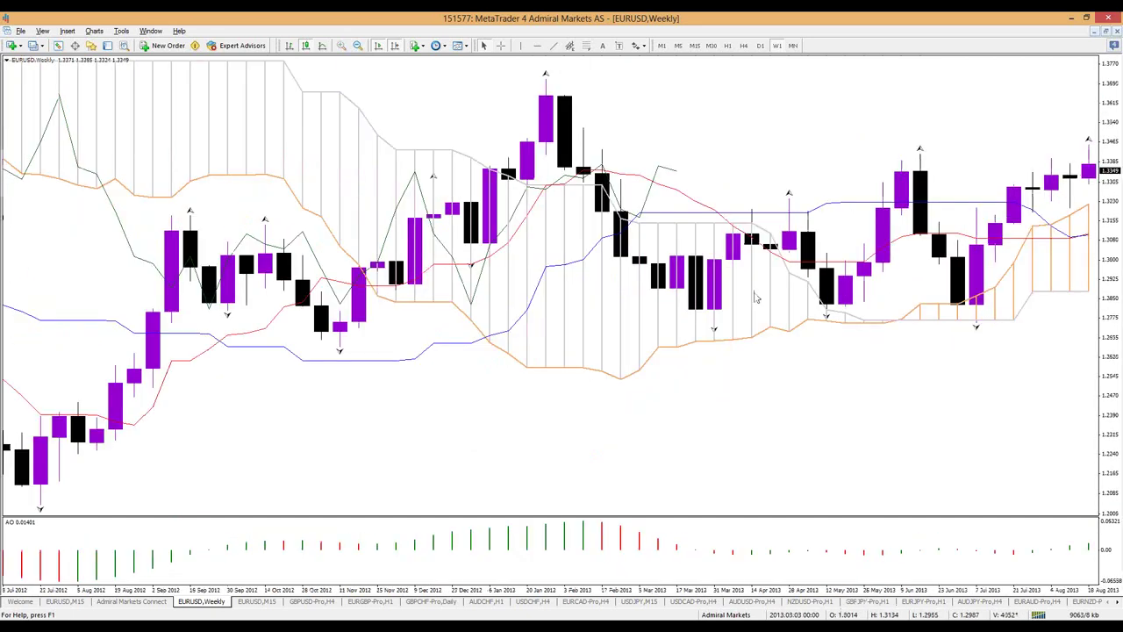
drag(828, 321, 875, 256)
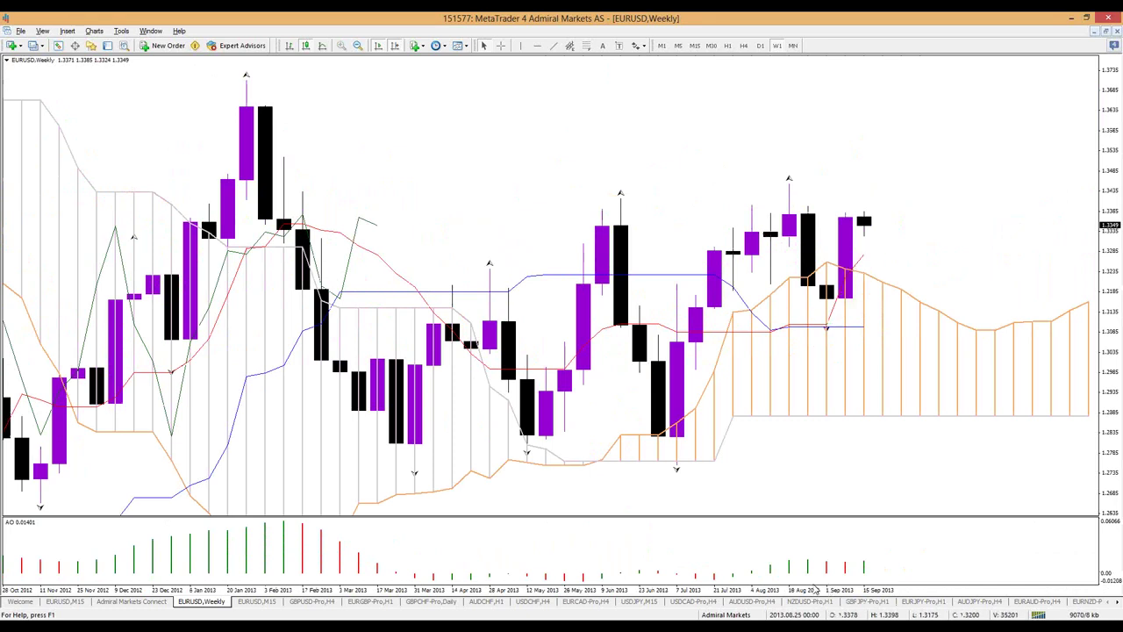
key(minus)
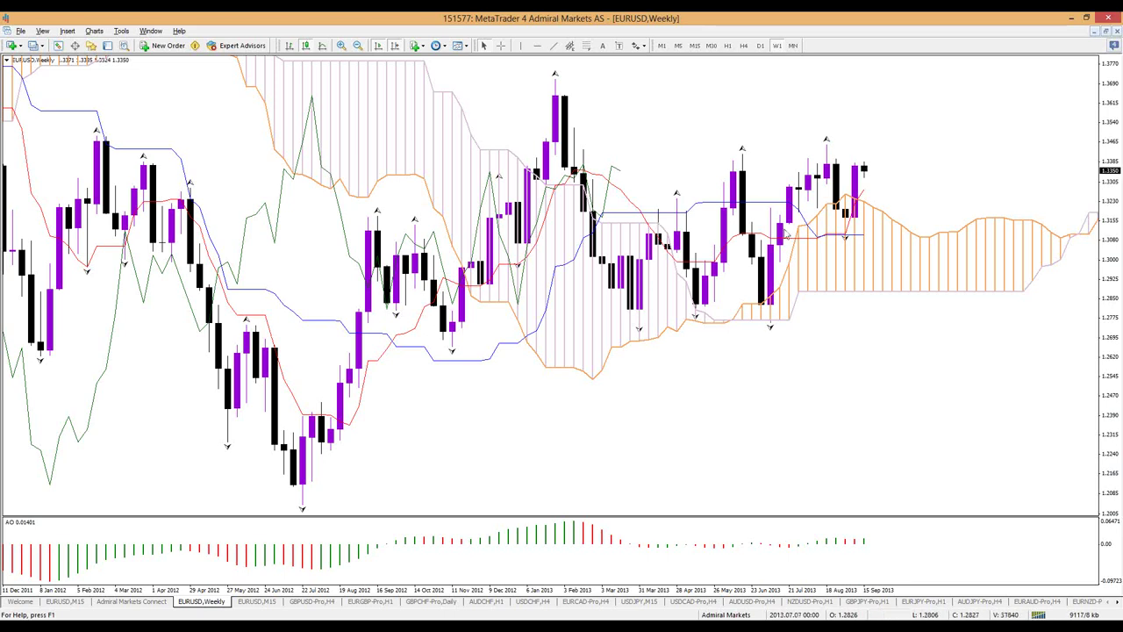
Check the Ichimoku line colors in the indicator's properties via the Chinkou Span, and close them without changes.
right_click(615, 173)
right_click(610, 165)
right_click(607, 194)
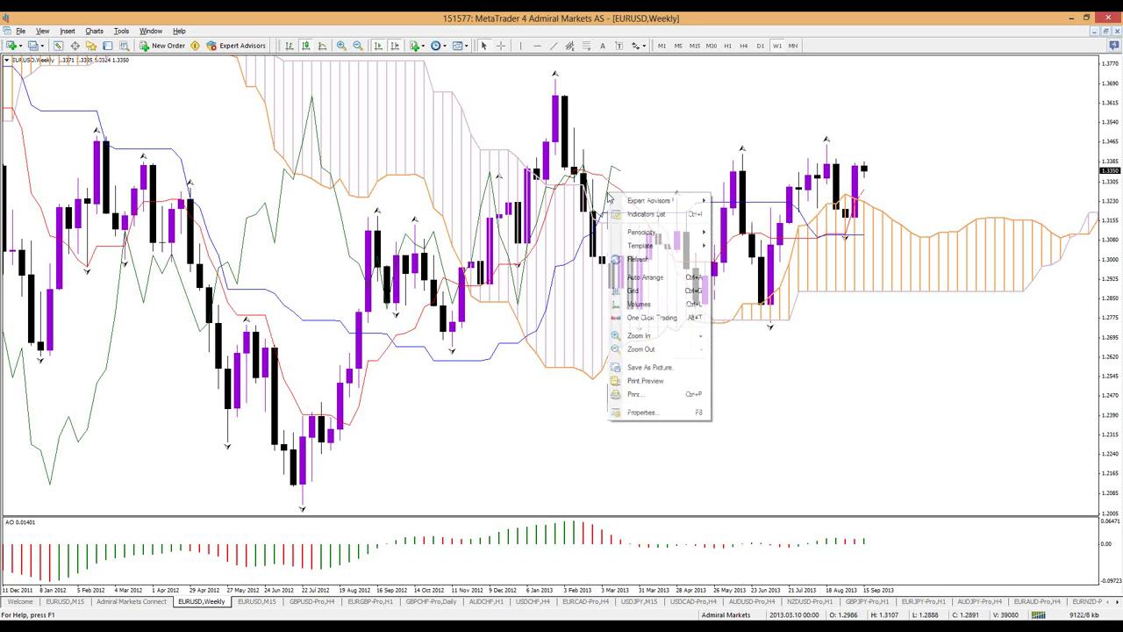
right_click(614, 180)
right_click(618, 171)
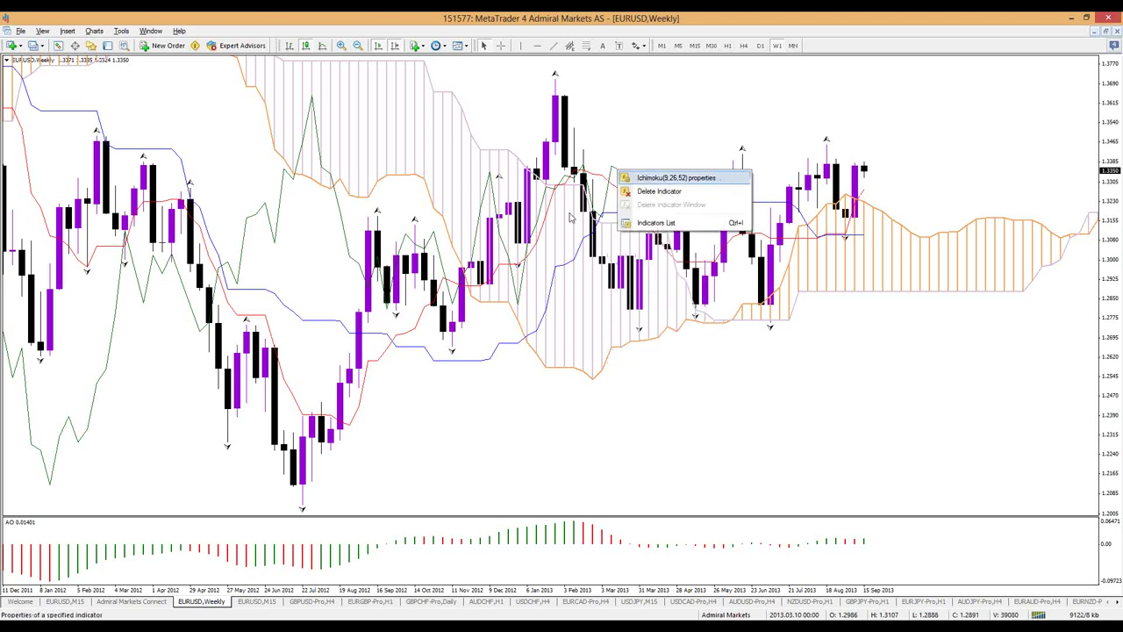
click(647, 178)
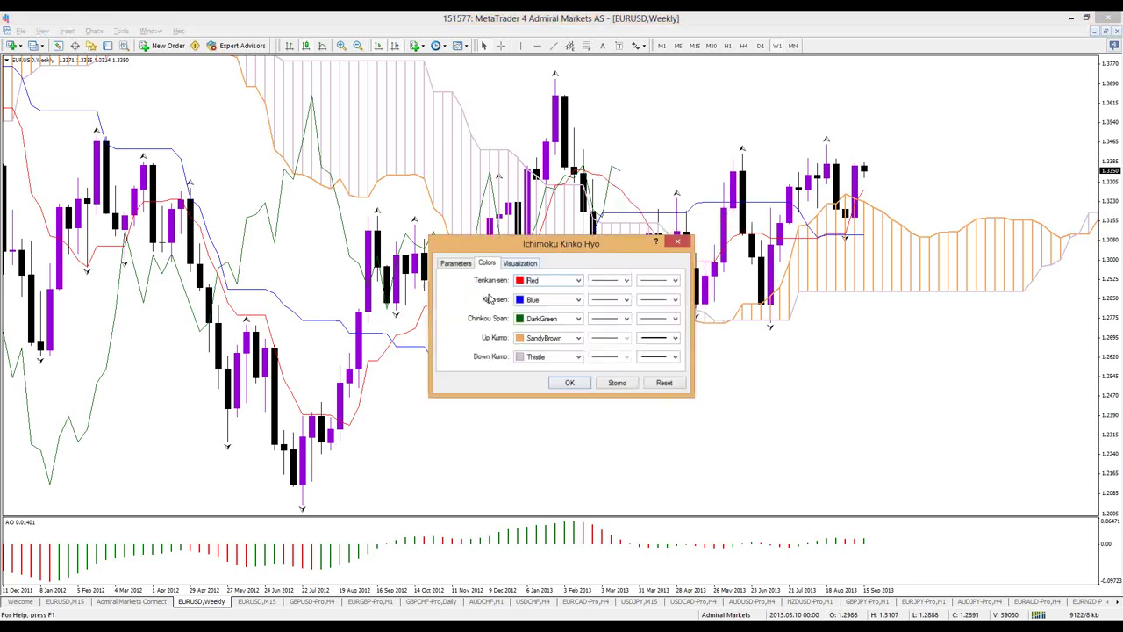
click(621, 383)
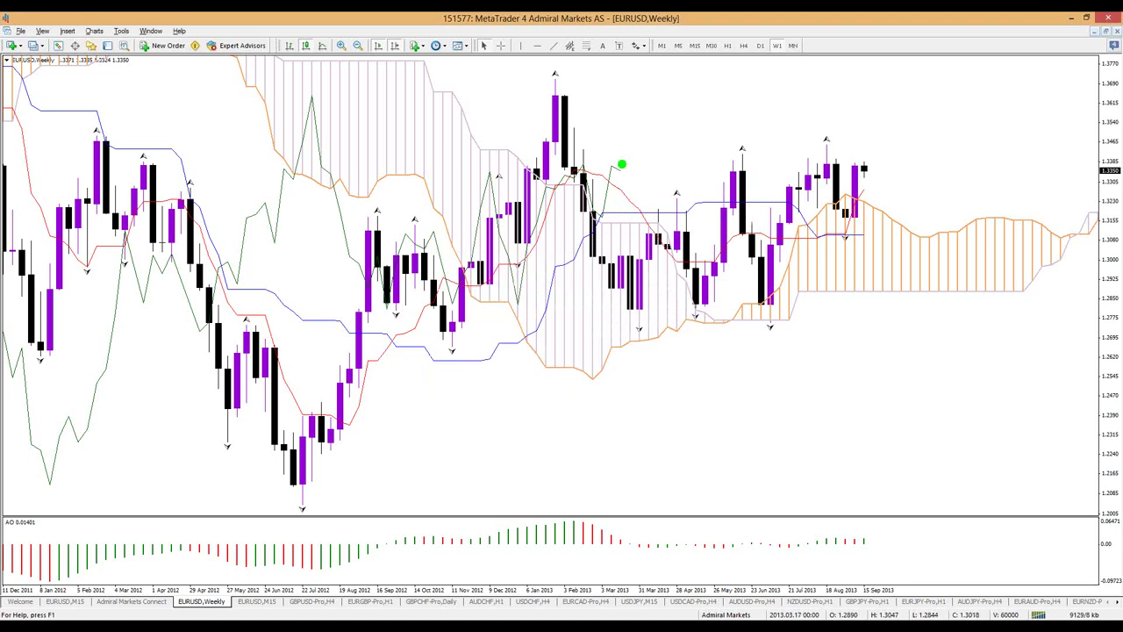
Circle the Chinkou Span's end in green, mark the current price, and draw a green resistance line along the recent weekly highs.
mouse_move(625, 164)
mouse_down()
mouse_move(605, 156)
mouse_move(602, 175)
mouse_move(622, 180)
mouse_move(628, 163)
mouse_up()
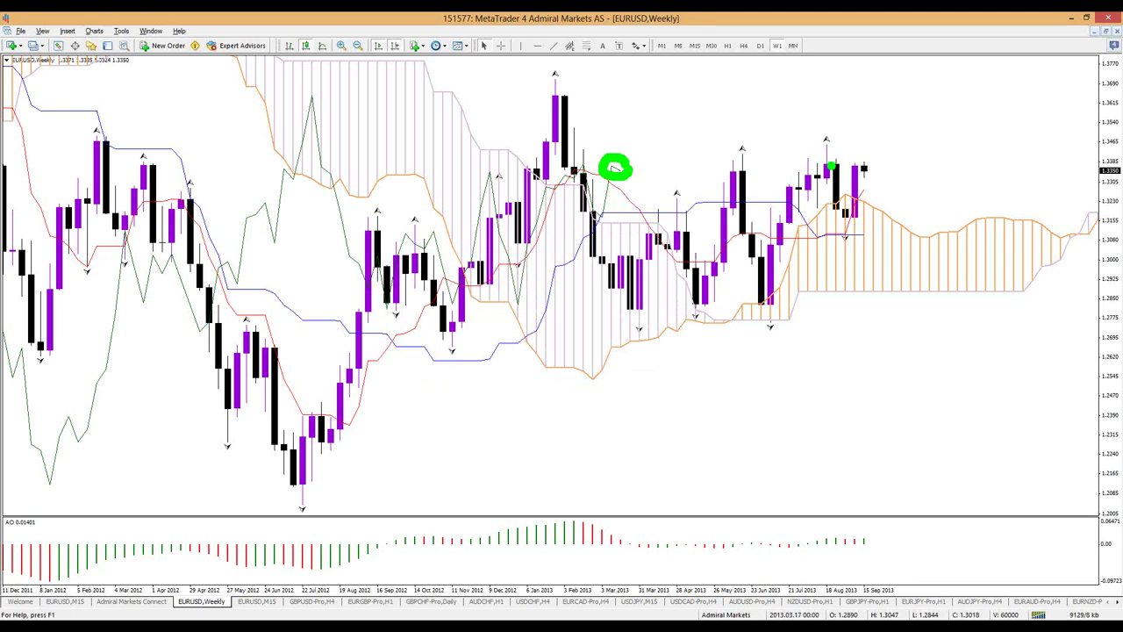
drag(846, 164, 885, 165)
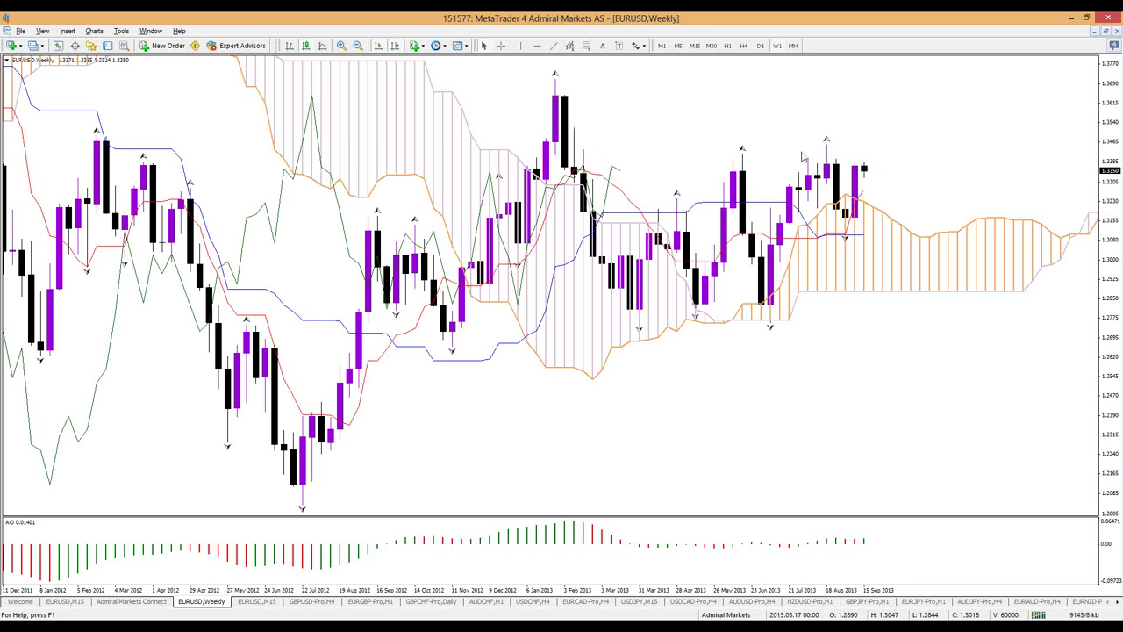
drag(707, 146, 911, 148)
mouse_move(858, 177)
mouse_down()
mouse_move(939, 85)
mouse_move(942, 118)
mouse_up()
mouse_move(814, 154)
mouse_down()
mouse_move(830, 237)
mouse_move(846, 233)
mouse_up()
mouse_move(693, 154)
mouse_down()
mouse_move(892, 151)
mouse_move(707, 158)
mouse_up()
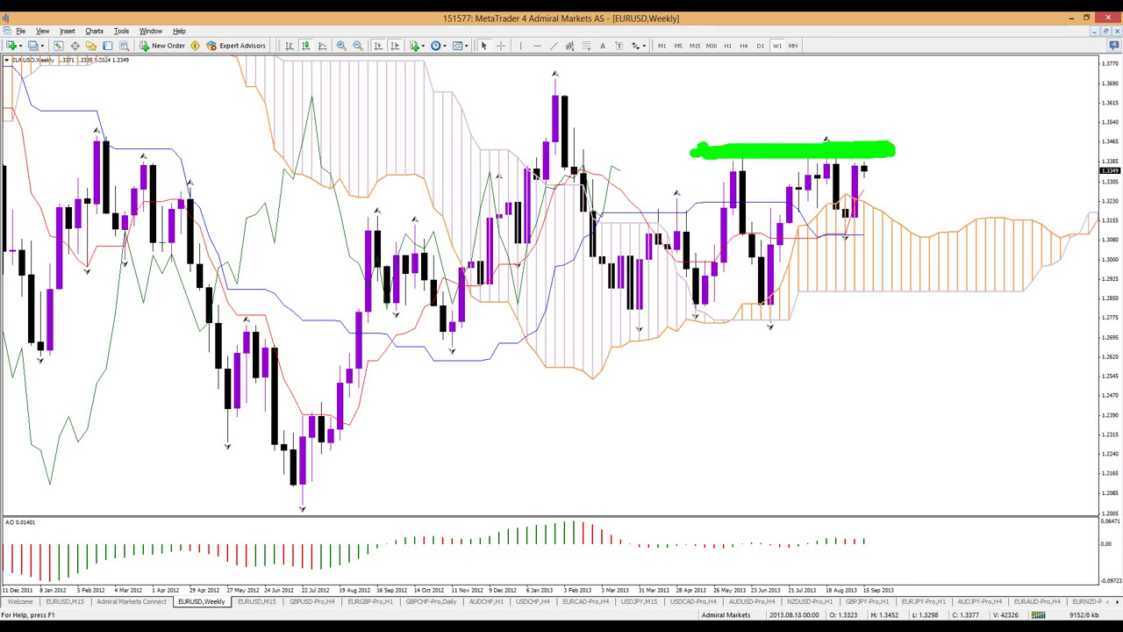
Show EURUSD on the Monthly timeframe, mark the cloud, its upper edge and the level above the current candle in green, and clear the drawings.
click(792, 46)
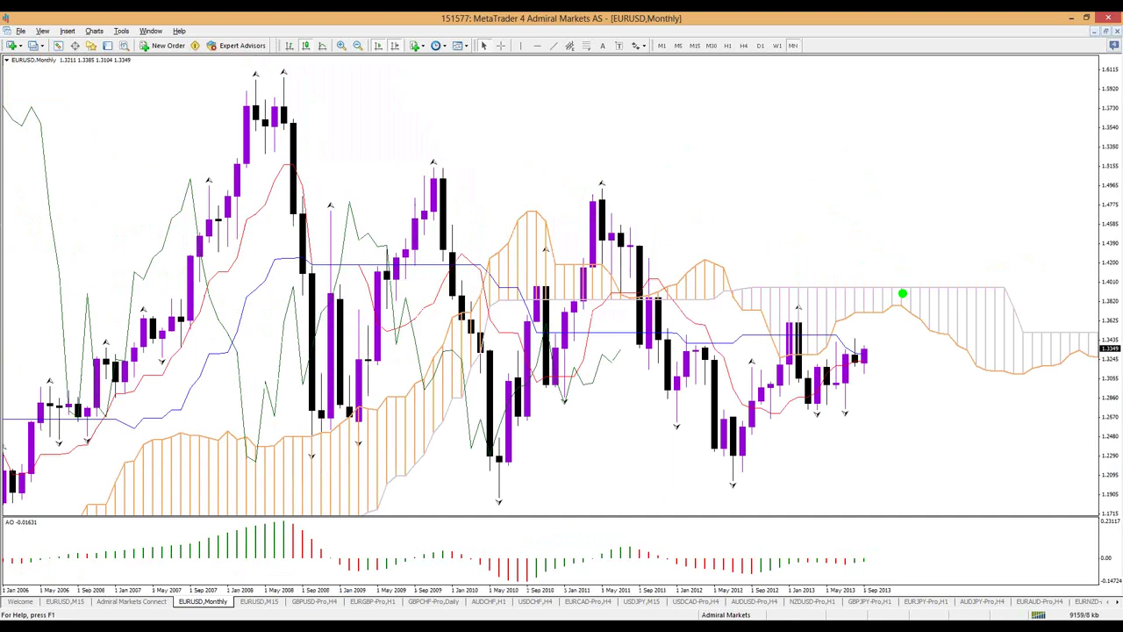
mouse_move(902, 293)
mouse_down()
mouse_move(862, 298)
mouse_move(902, 306)
mouse_up()
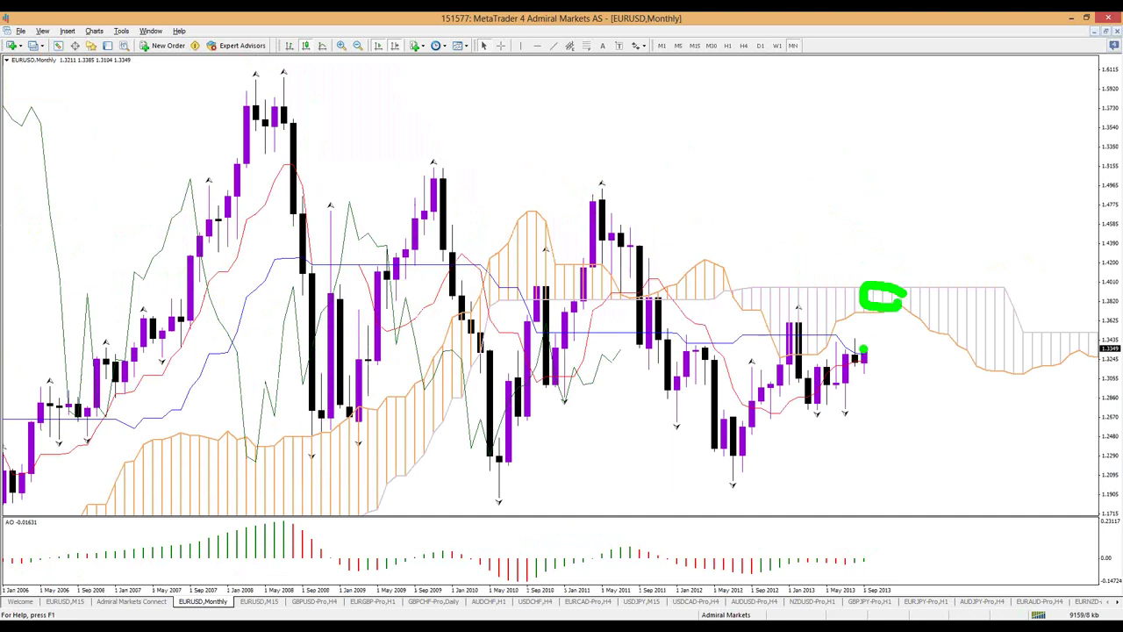
drag(828, 338, 897, 338)
drag(880, 299, 889, 301)
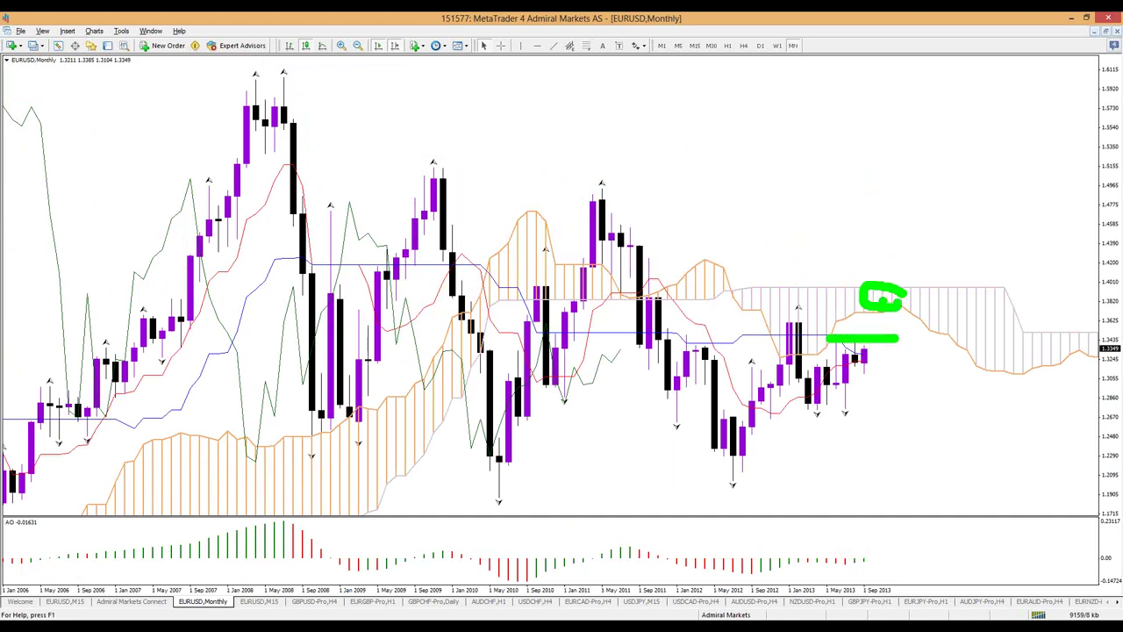
drag(1117, 287, 844, 290)
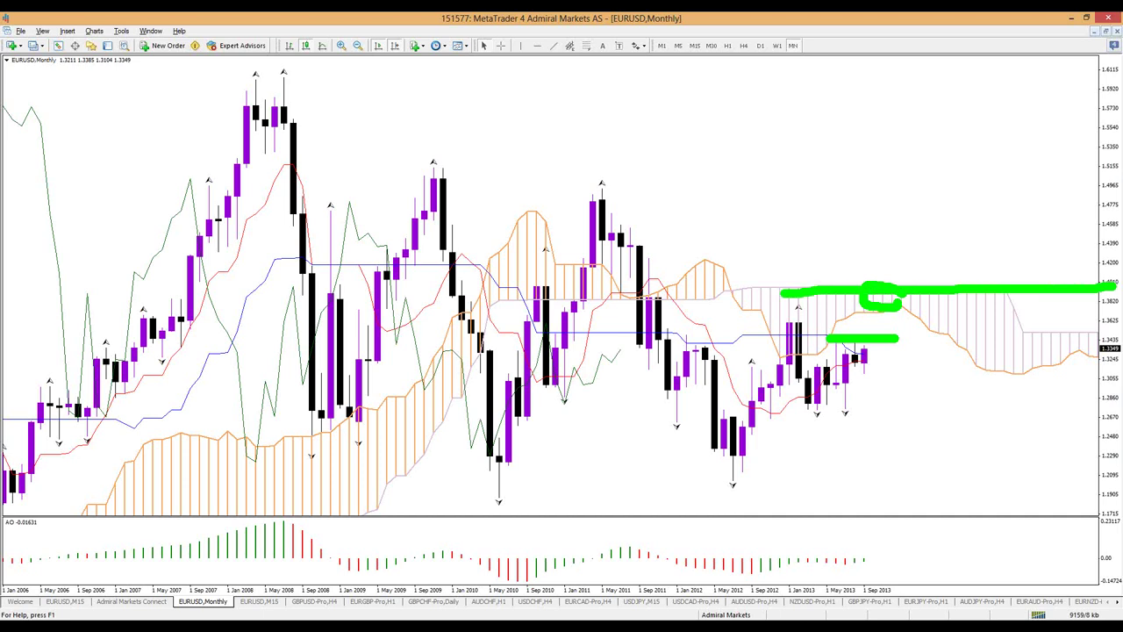
key(Escape)
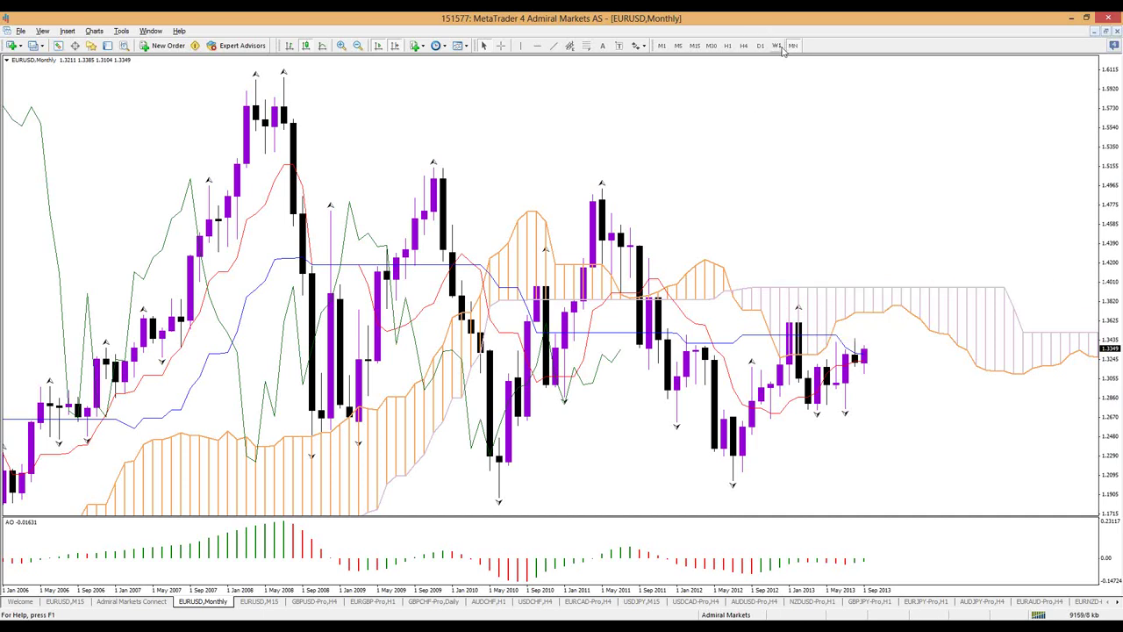
Return EURUSD to Weekly, circle the July low at the thin part of the cloud in green, and clear the circle.
click(778, 47)
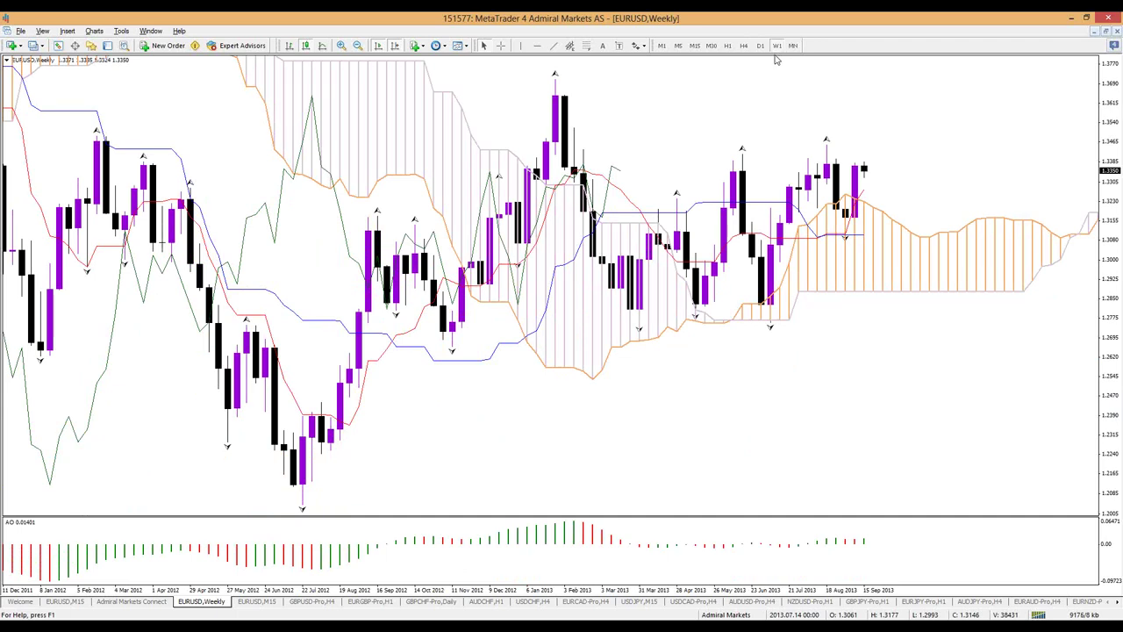
key(ctrl+2)
mouse_move(765, 300)
mouse_down()
mouse_move(721, 323)
mouse_move(788, 312)
mouse_move(765, 290)
mouse_up()
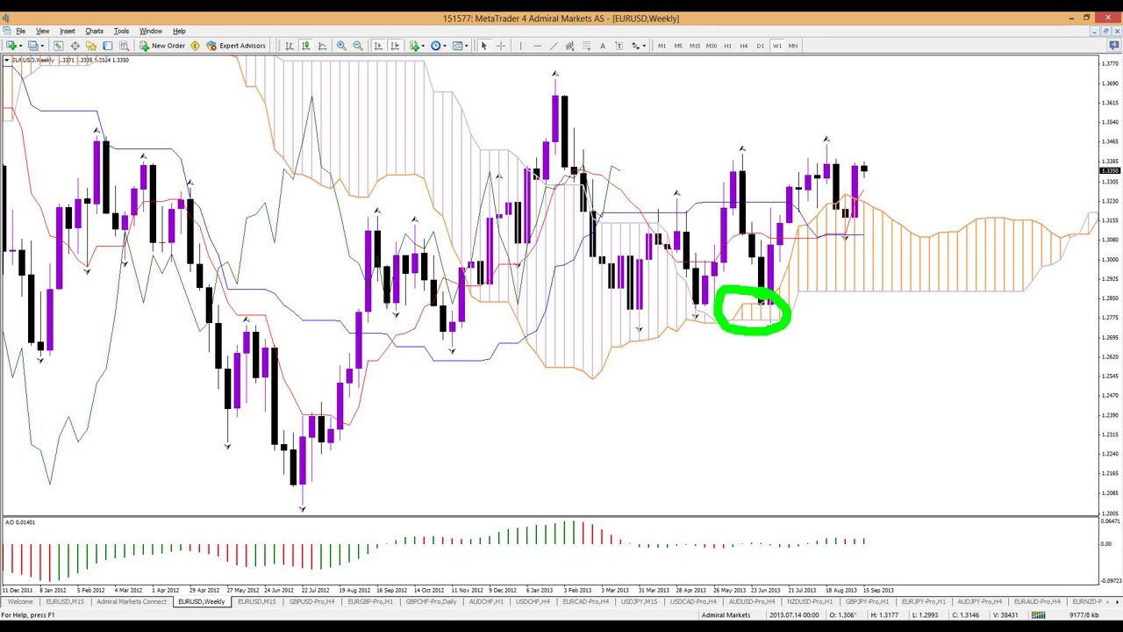
key(Escape)
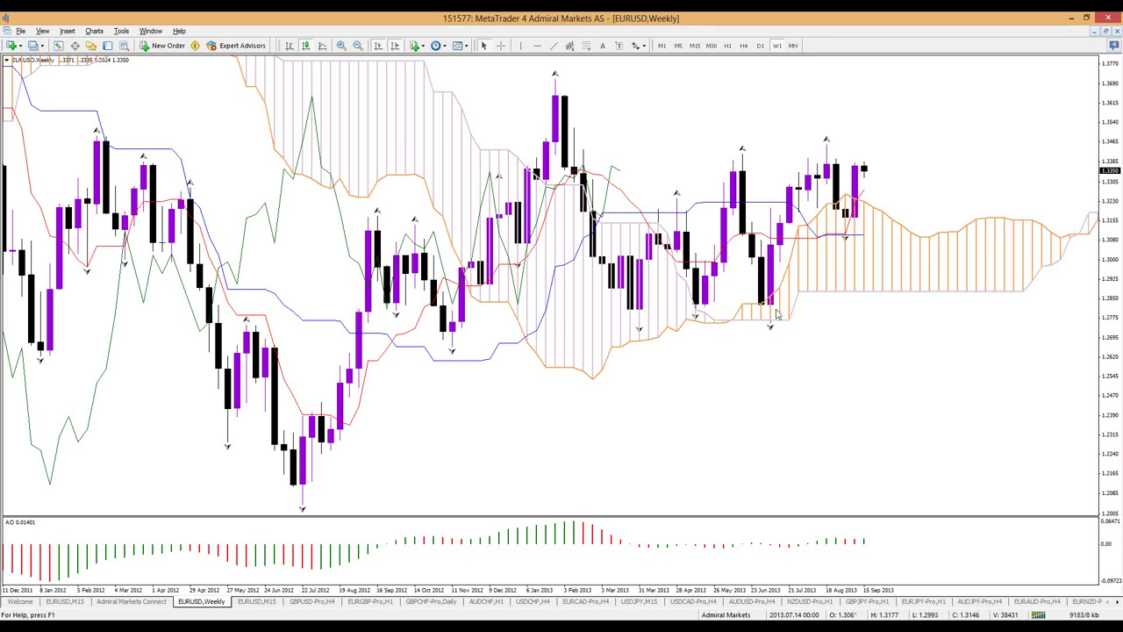
Show EURUSD on Daily with more history, mark the Ichimoku cloud and circle the early September low inside it in green, and clear the drawings.
click(761, 48)
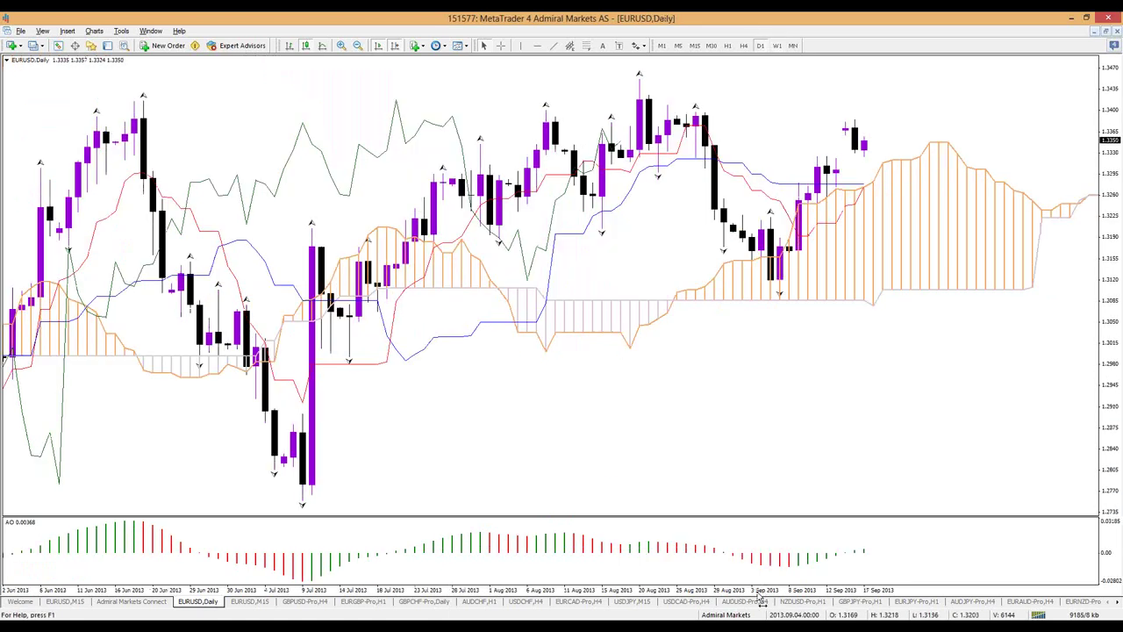
drag(744, 594, 689, 349)
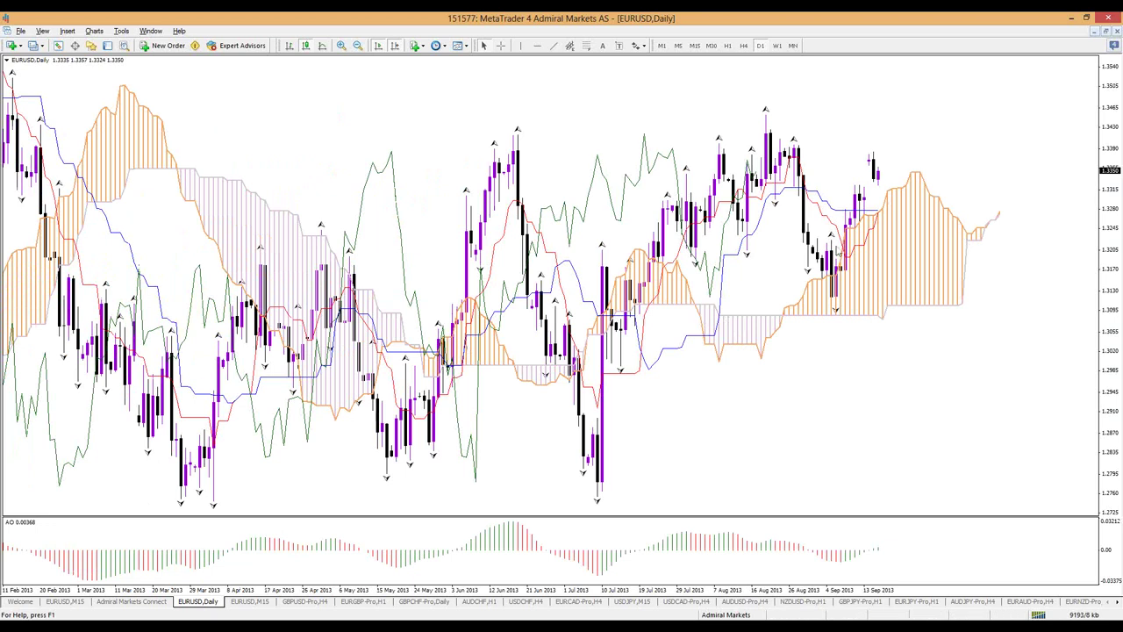
drag(974, 216, 890, 182)
mouse_move(791, 286)
mouse_down()
mouse_move(829, 332)
mouse_move(960, 306)
mouse_move(984, 235)
mouse_move(978, 207)
mouse_up()
mouse_move(676, 260)
mouse_down()
mouse_move(614, 277)
mouse_move(662, 272)
mouse_up()
drag(502, 322, 472, 316)
key(Escape)
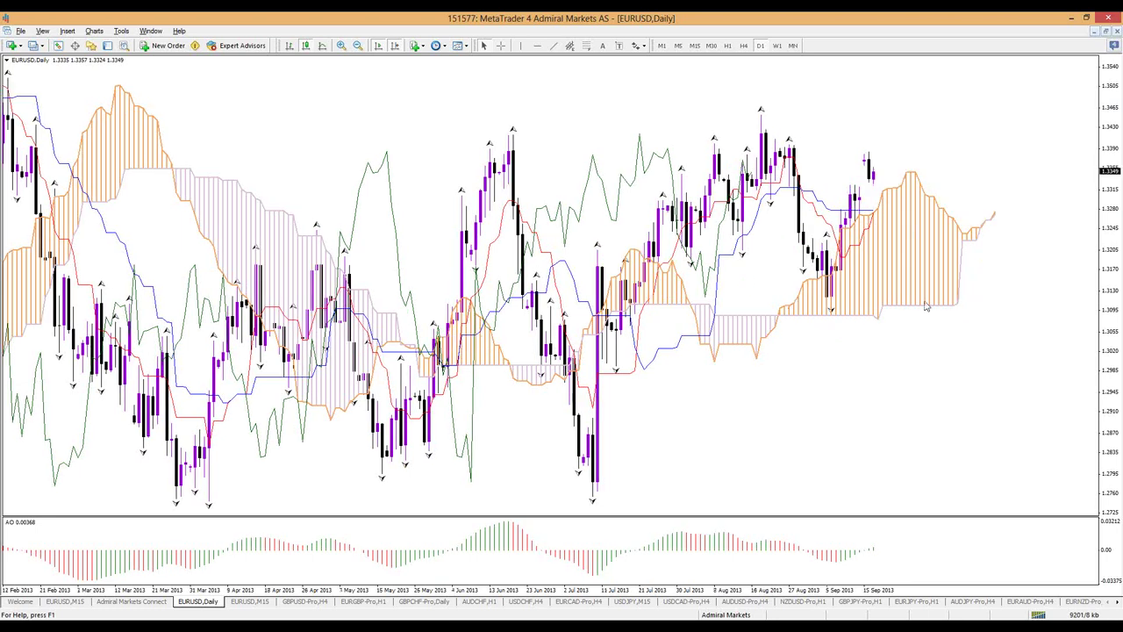
drag(838, 288, 842, 298)
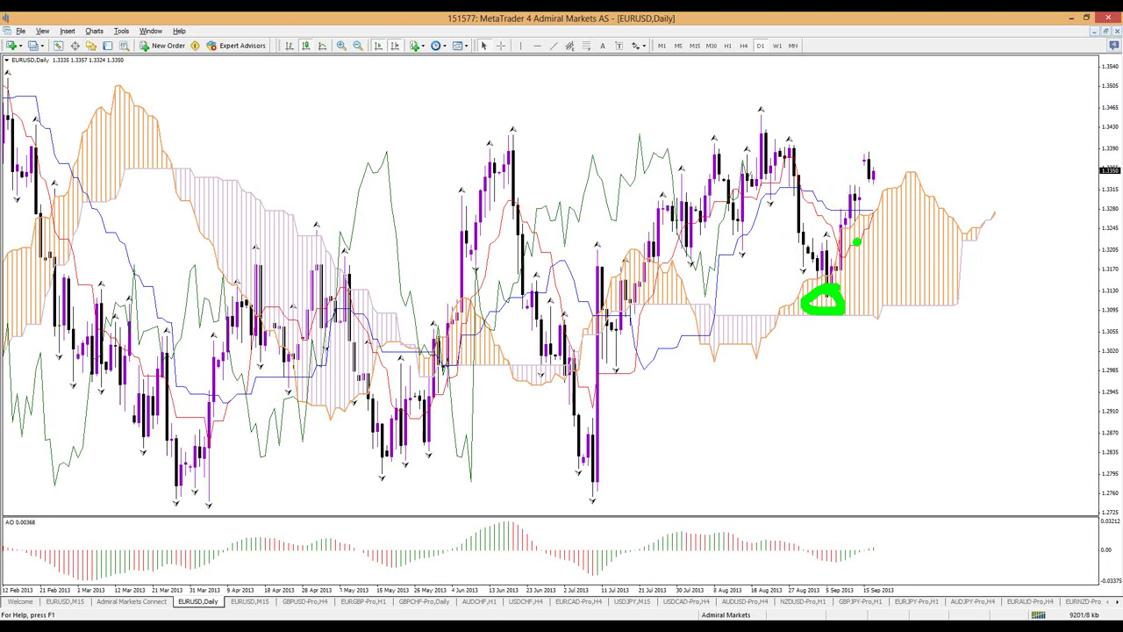
key(Escape)
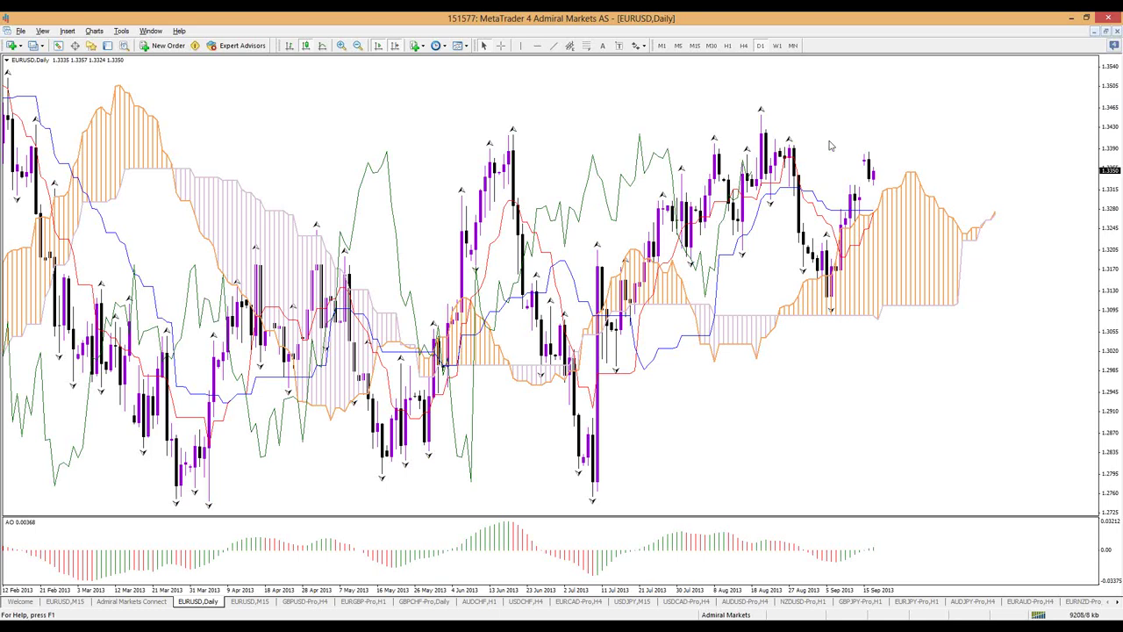
Show EURUSD on the H4 timeframe, mark the latest candles and the Tenkan-sen and Kijun-sen area below them, and clear the drawings.
click(744, 45)
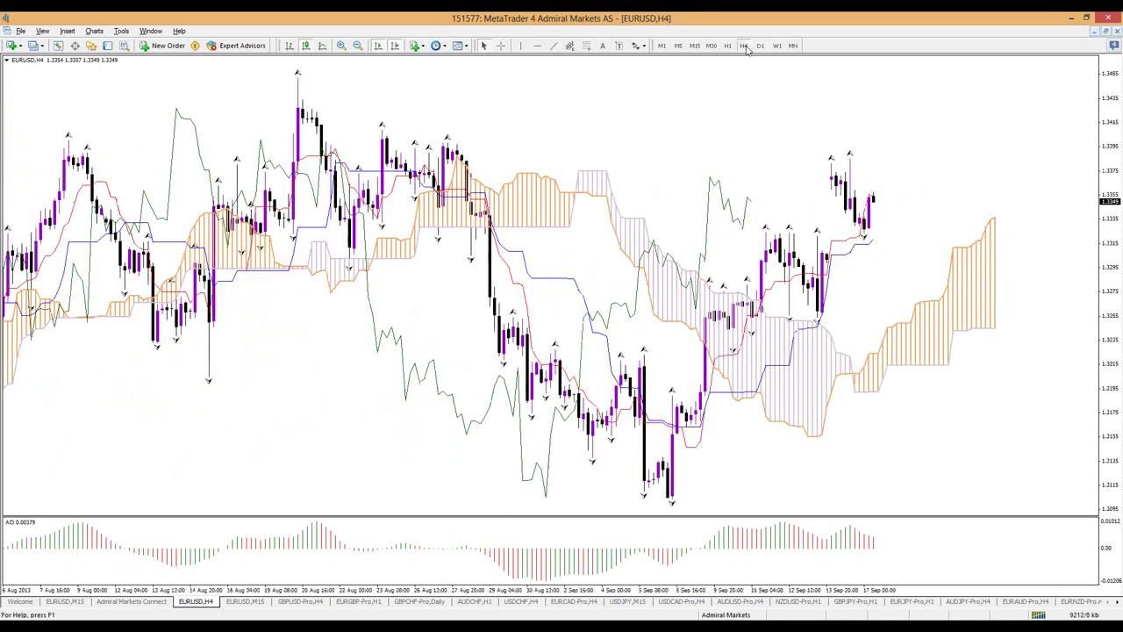
key(ctrl+2)
drag(874, 197, 870, 191)
mouse_move(869, 231)
mouse_down()
mouse_move(877, 244)
mouse_move(863, 247)
mouse_up()
key(Escape)
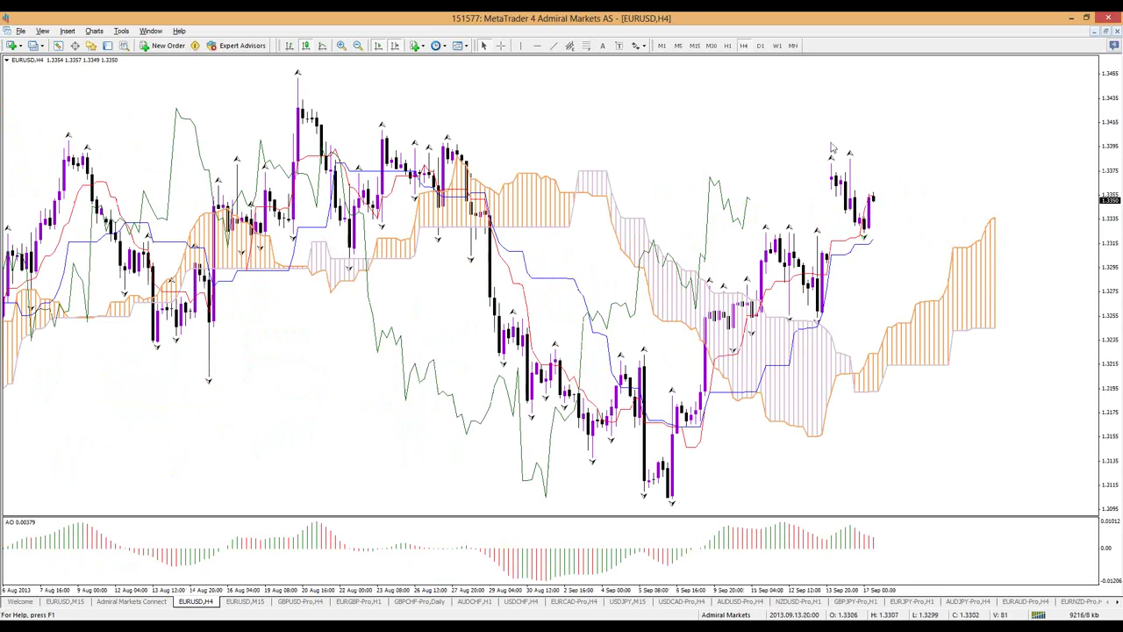
Check the Ichimoku line colors in the H4 chart's indicator properties and close them without changes.
right_click(867, 245)
click(922, 251)
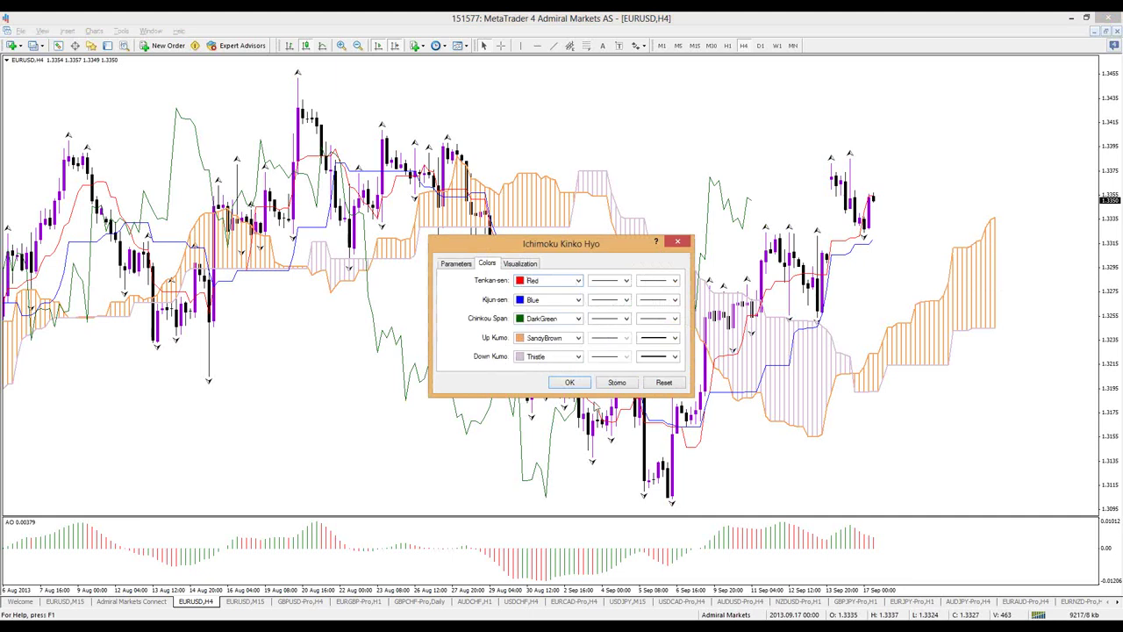
click(617, 383)
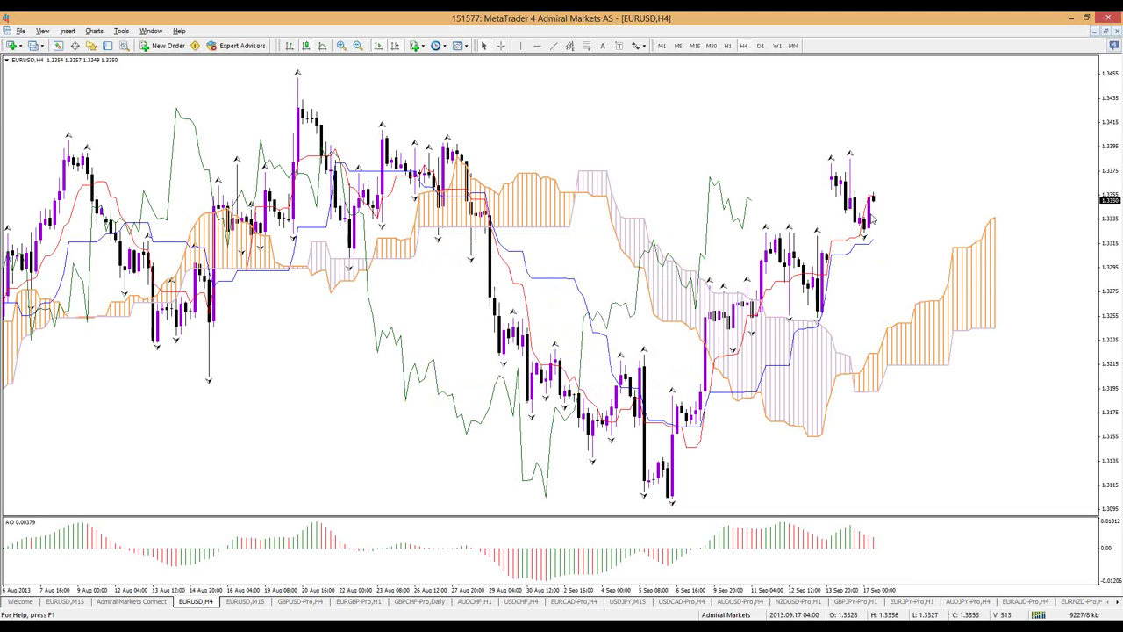
Show EURUSD on the H1 timeframe, mark the latest candles around the Kijun-sen, and clear the drawings.
mouse_move(870, 219)
mouse_down()
mouse_move(902, 188)
mouse_move(923, 208)
mouse_up()
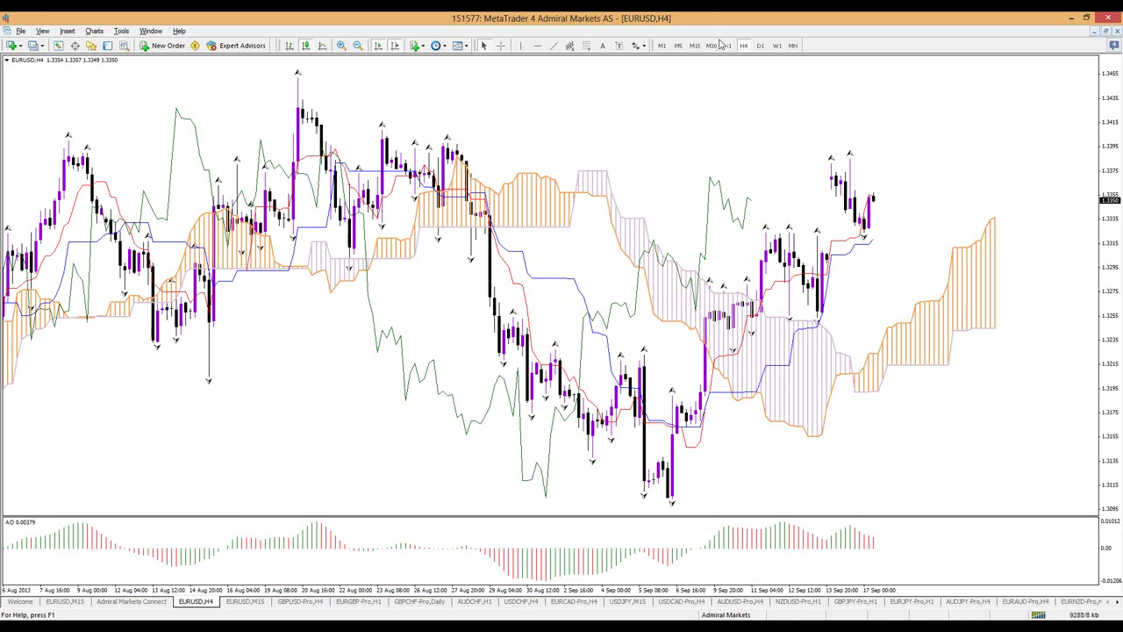
right_click(734, 79)
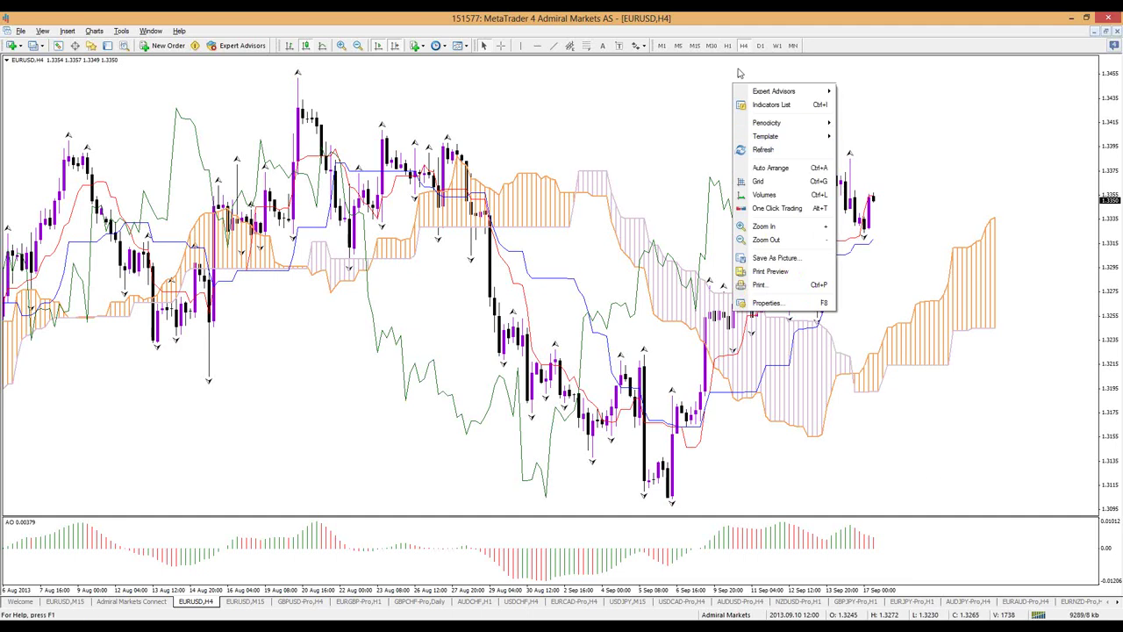
click(754, 148)
scroll(468, 138, down, 3)
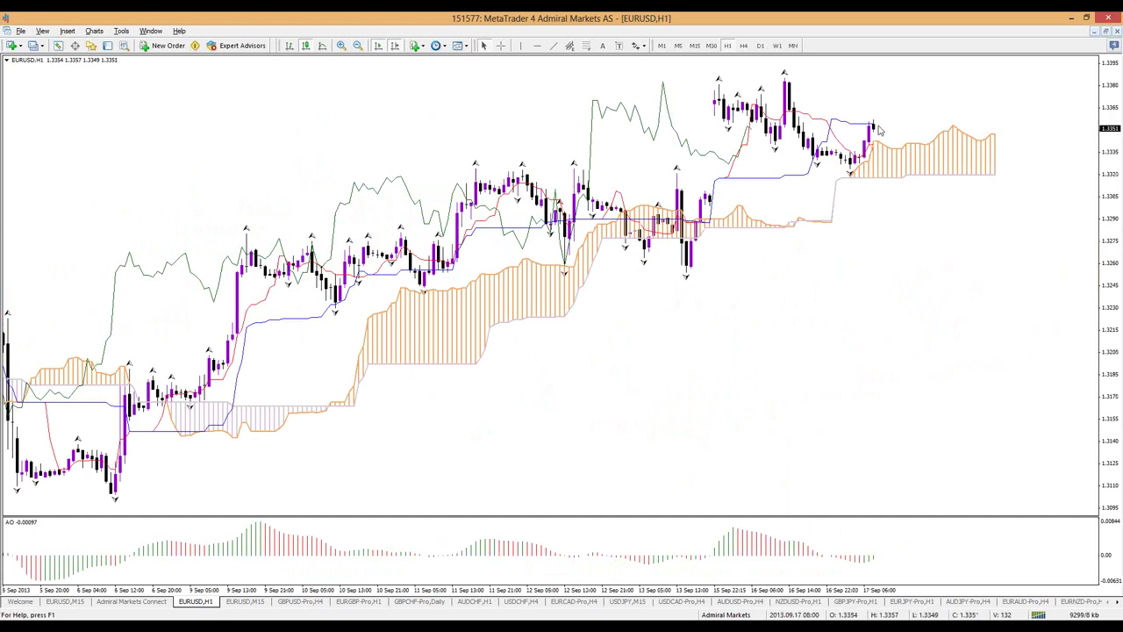
click(880, 133)
mouse_move(817, 117)
mouse_down()
mouse_move(853, 159)
mouse_move(932, 83)
mouse_move(924, 104)
mouse_up()
key(Escape)
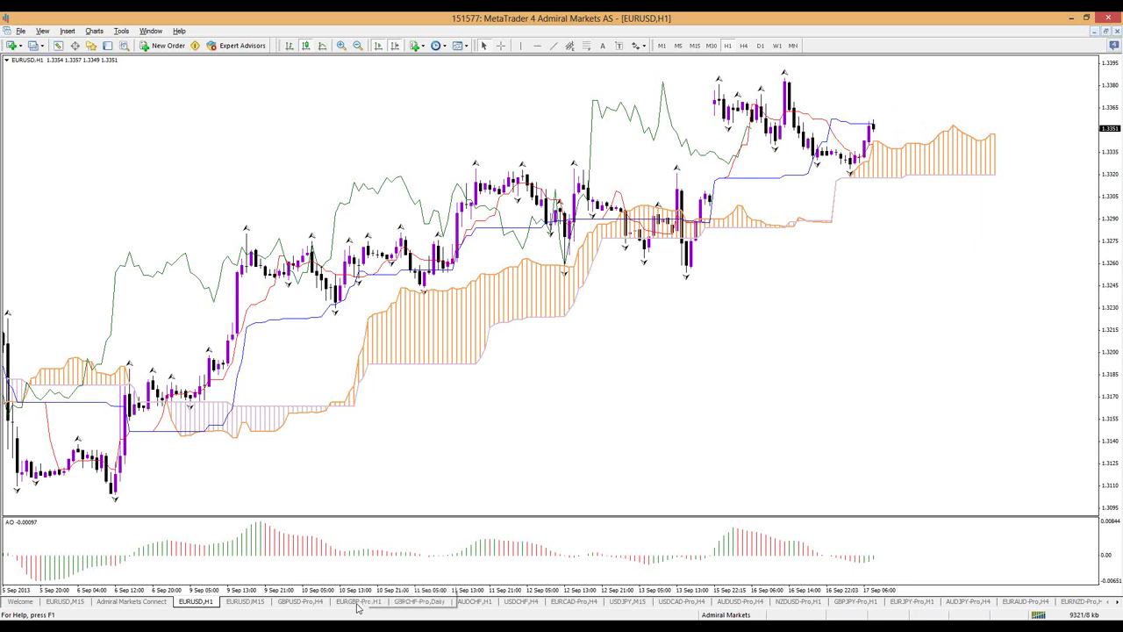
Open the EURGBP H1 chart and sketch three rising green strokes and three falling red strokes in the empty area above the candles.
click(360, 605)
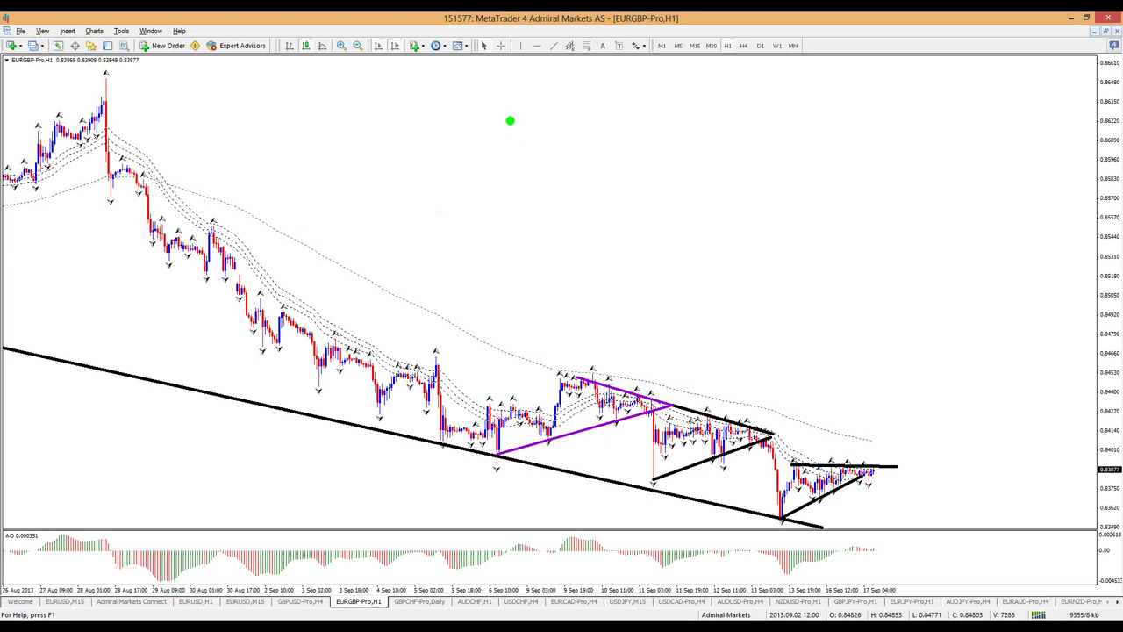
drag(377, 143, 479, 106)
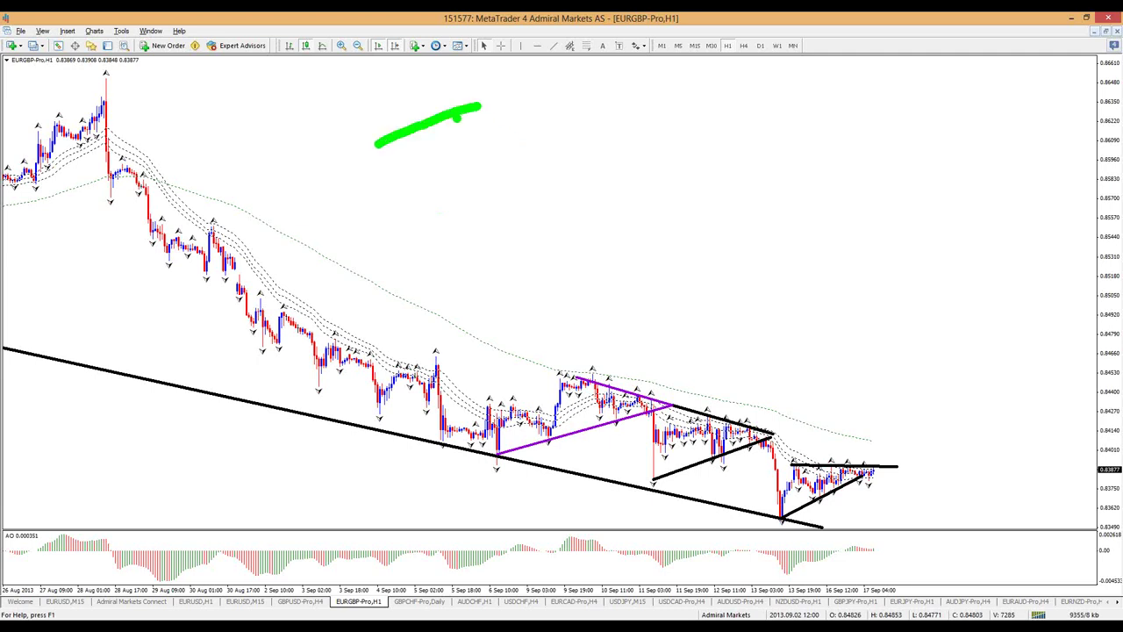
drag(393, 147, 533, 100)
drag(421, 164, 545, 109)
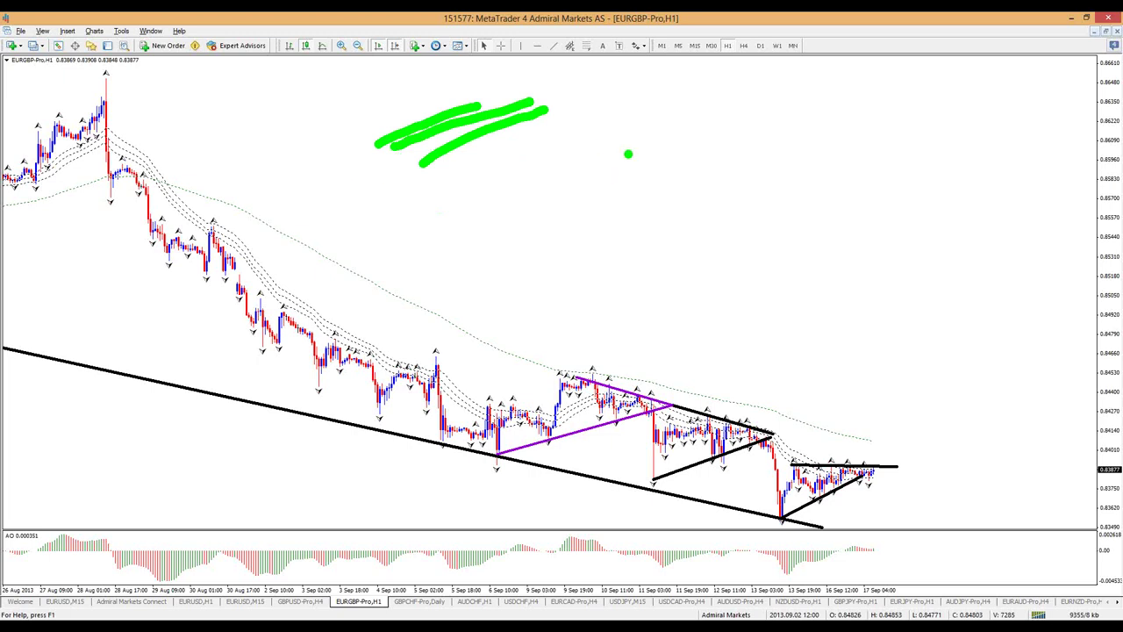
key(r)
drag(651, 108, 711, 165)
drag(648, 144, 687, 191)
mouse_move(617, 170)
mouse_down()
mouse_move(656, 207)
mouse_move(660, 178)
mouse_up()
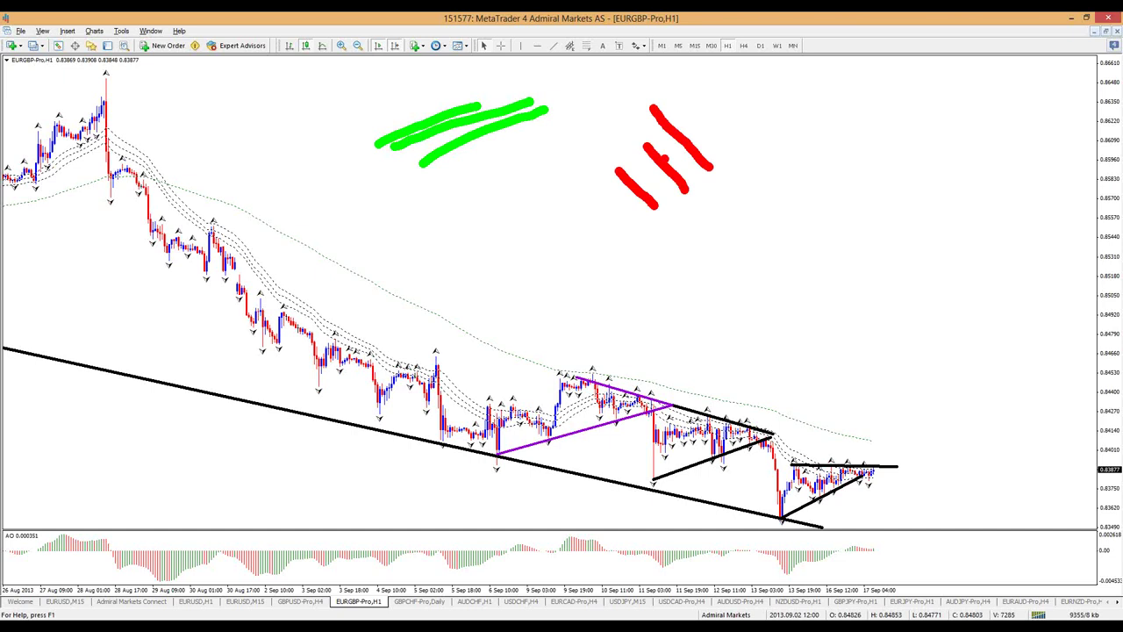
Sketch a rising blue channel with a zigzag inside and a curved green arrow above the EURGBP candles, and clear all drawings.
key(b)
drag(767, 182, 953, 85)
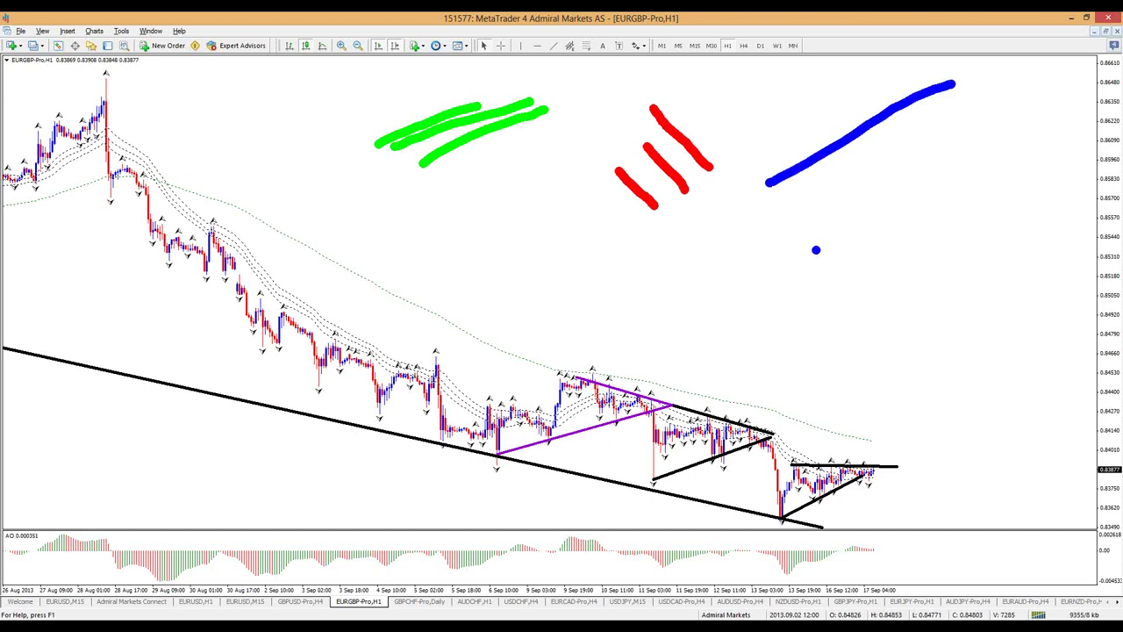
drag(803, 246, 1033, 133)
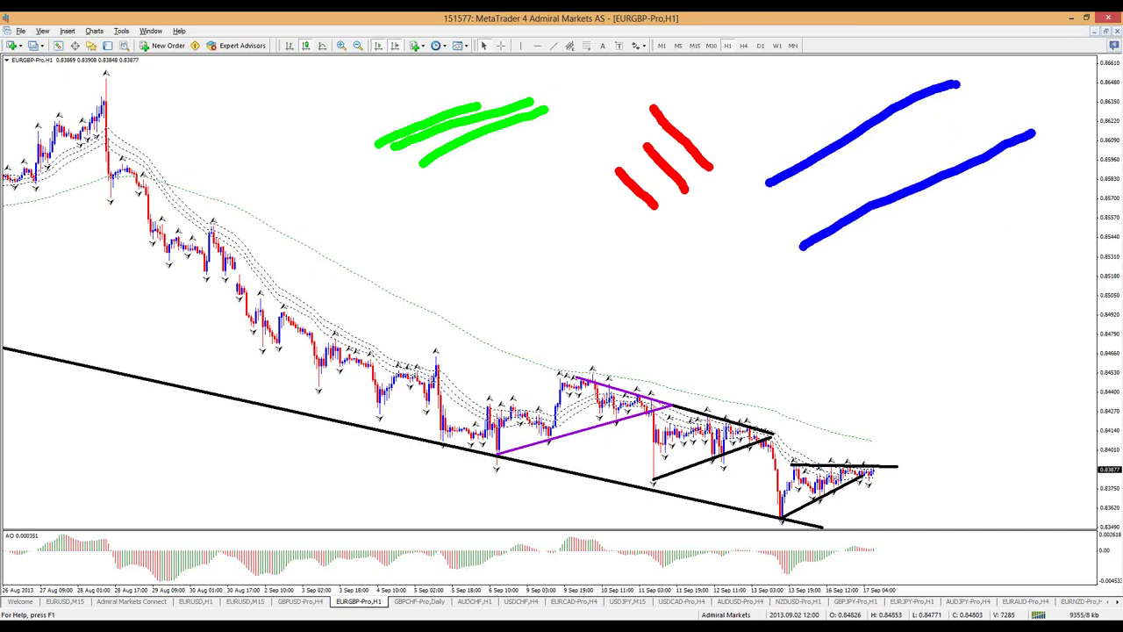
mouse_move(801, 206)
mouse_down()
mouse_move(809, 239)
mouse_move(882, 145)
mouse_move(911, 196)
mouse_move(965, 93)
mouse_move(995, 90)
mouse_up()
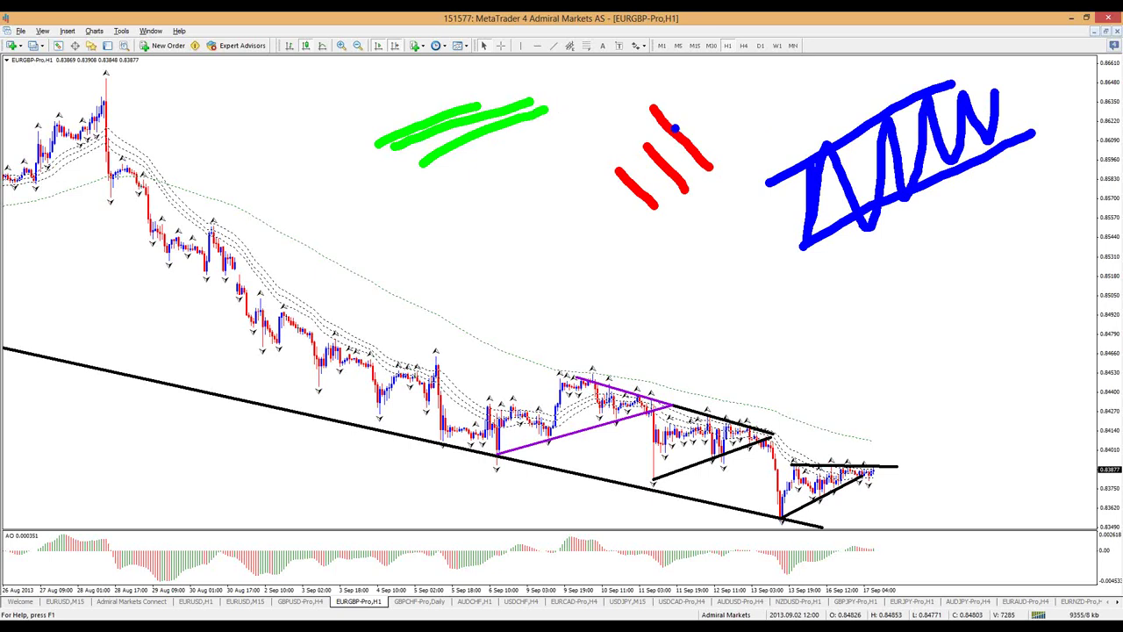
mouse_move(694, 60)
mouse_down()
mouse_move(744, 72)
mouse_move(749, 58)
mouse_up()
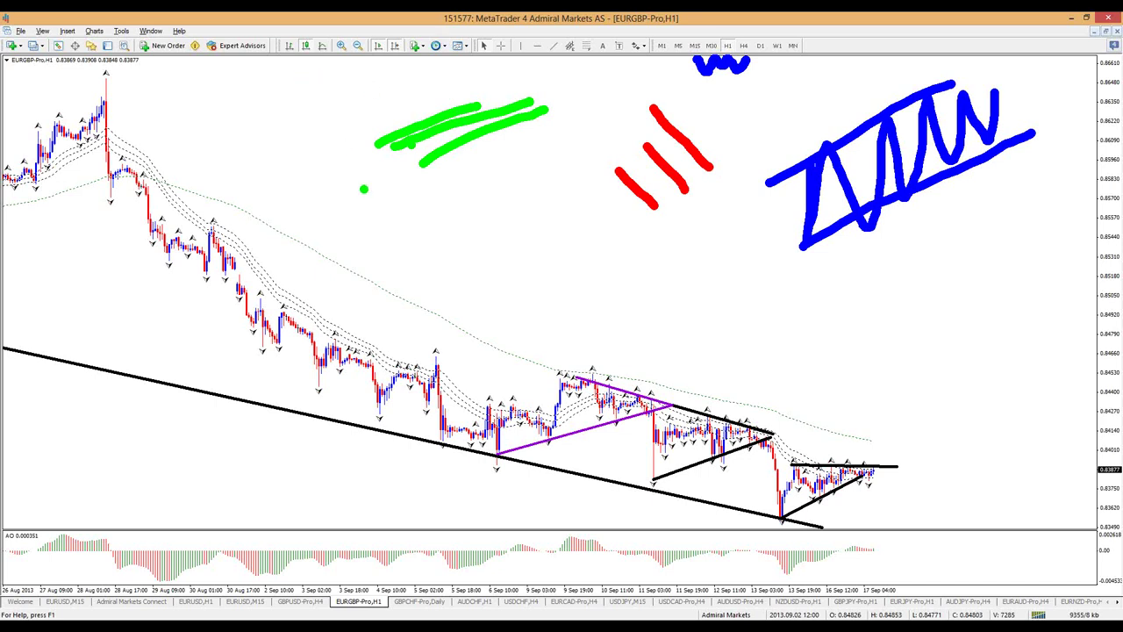
mouse_move(365, 184)
mouse_down()
mouse_move(233, 123)
mouse_move(239, 91)
mouse_move(261, 128)
mouse_up()
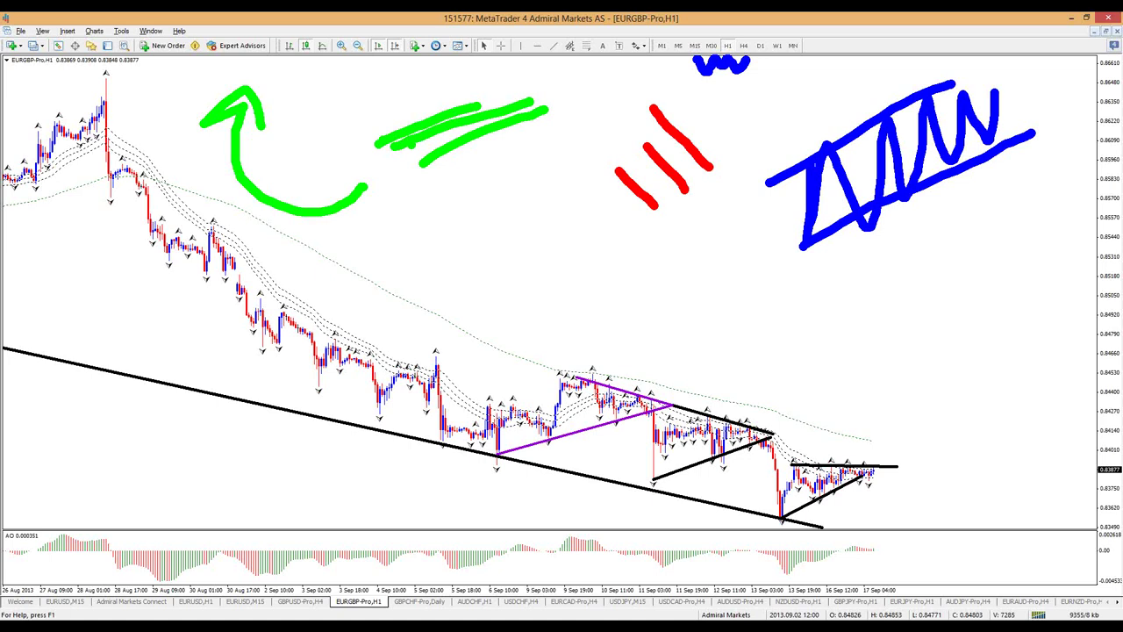
drag(379, 137, 382, 130)
key(Escape)
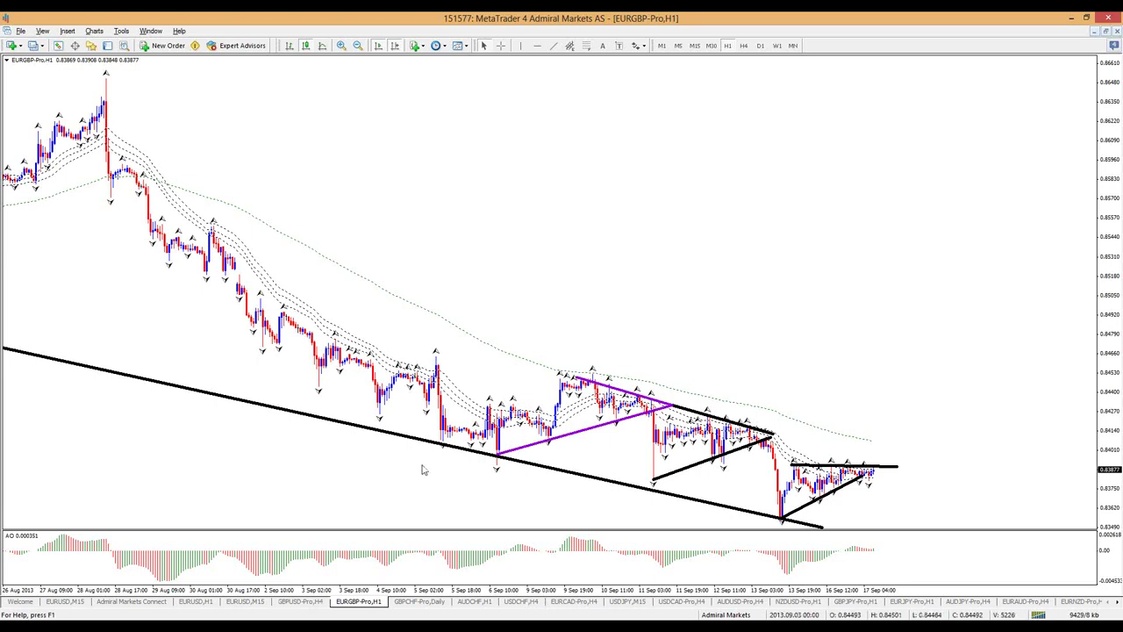
Trace the purple triangle and the black falling line after it in green on EURGBP H1, and clear the drawings.
double_click(581, 433)
drag(507, 463, 605, 420)
mouse_move(575, 381)
mouse_down()
mouse_move(667, 400)
mouse_move(520, 451)
mouse_up()
mouse_move(680, 403)
mouse_down()
mouse_move(757, 423)
mouse_move(774, 443)
mouse_move(656, 502)
mouse_up()
key(e)
mouse_move(574, 379)
mouse_down()
mouse_move(614, 386)
mouse_move(637, 408)
mouse_move(502, 449)
mouse_move(526, 446)
mouse_up()
mouse_move(678, 401)
mouse_down()
mouse_move(779, 428)
mouse_move(783, 445)
mouse_up()
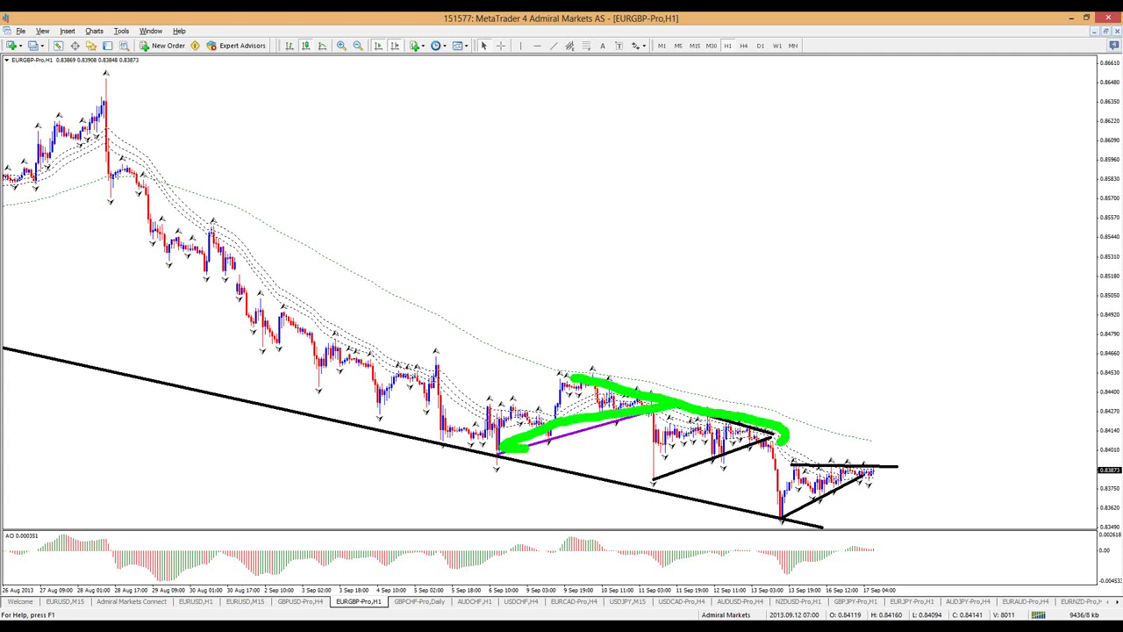
key(Escape)
Mark the consecutive triangle patterns and the downward moves out of them on EURGBP H1, and clear the drawings.
key(ctrl+2)
mouse_move(587, 376)
mouse_down()
mouse_move(618, 425)
mouse_move(536, 451)
mouse_up()
drag(671, 405, 663, 483)
mouse_move(774, 435)
mouse_down()
mouse_move(789, 507)
mouse_move(901, 465)
mouse_move(732, 535)
mouse_up()
key(Escape)
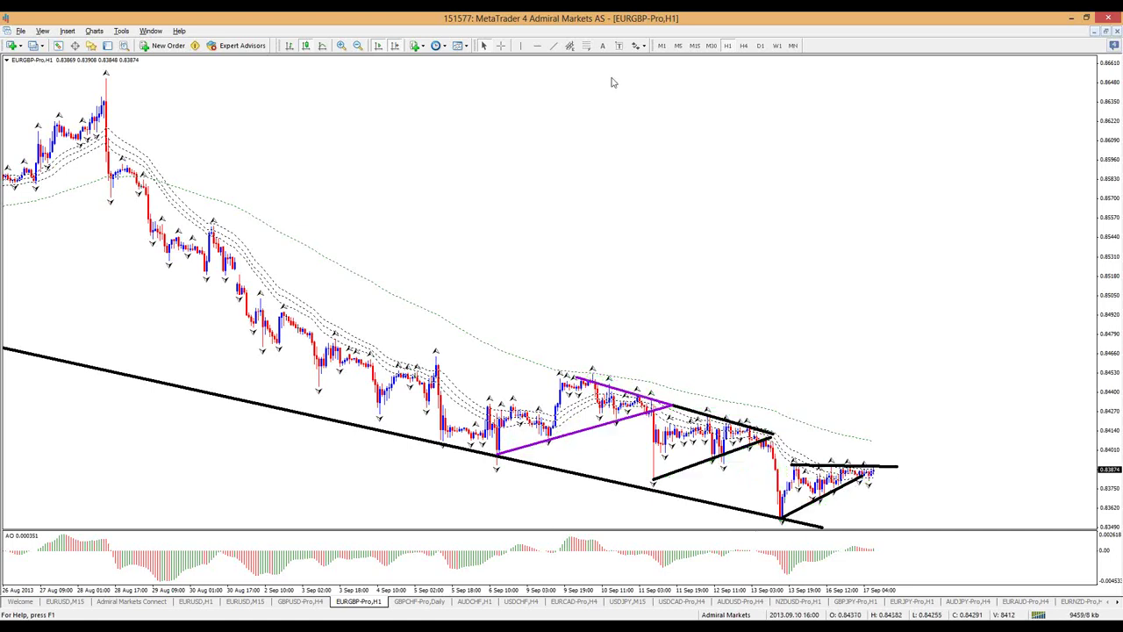
Show EURGBP on the H4 timeframe, trace the green horizontal level up to the latest candles, and clear the drawing.
click(743, 45)
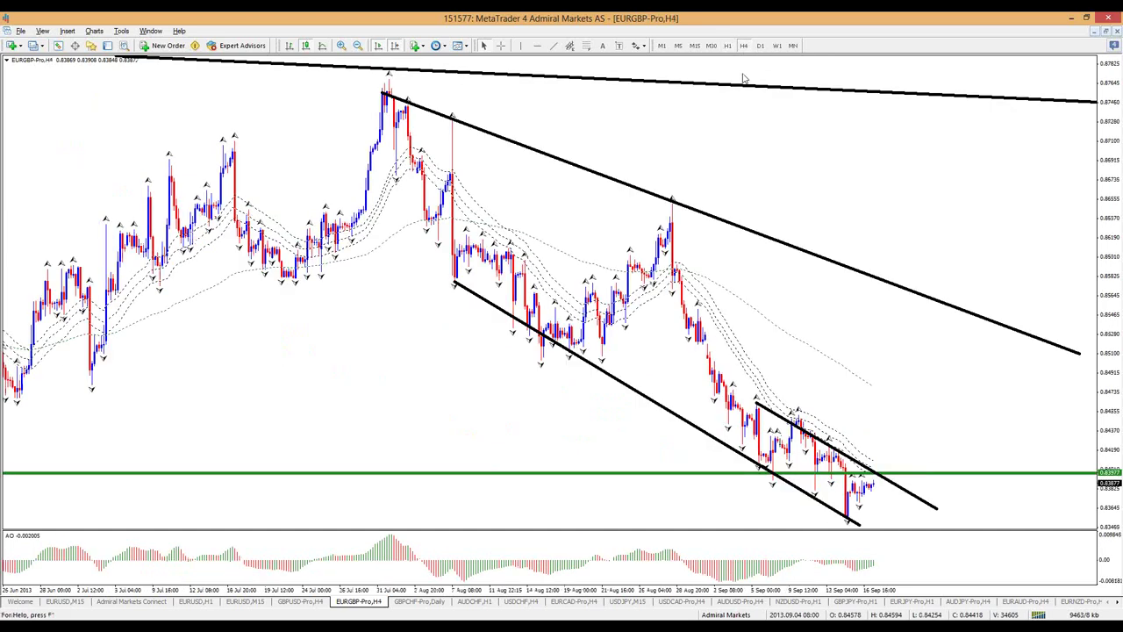
drag(653, 476, 883, 471)
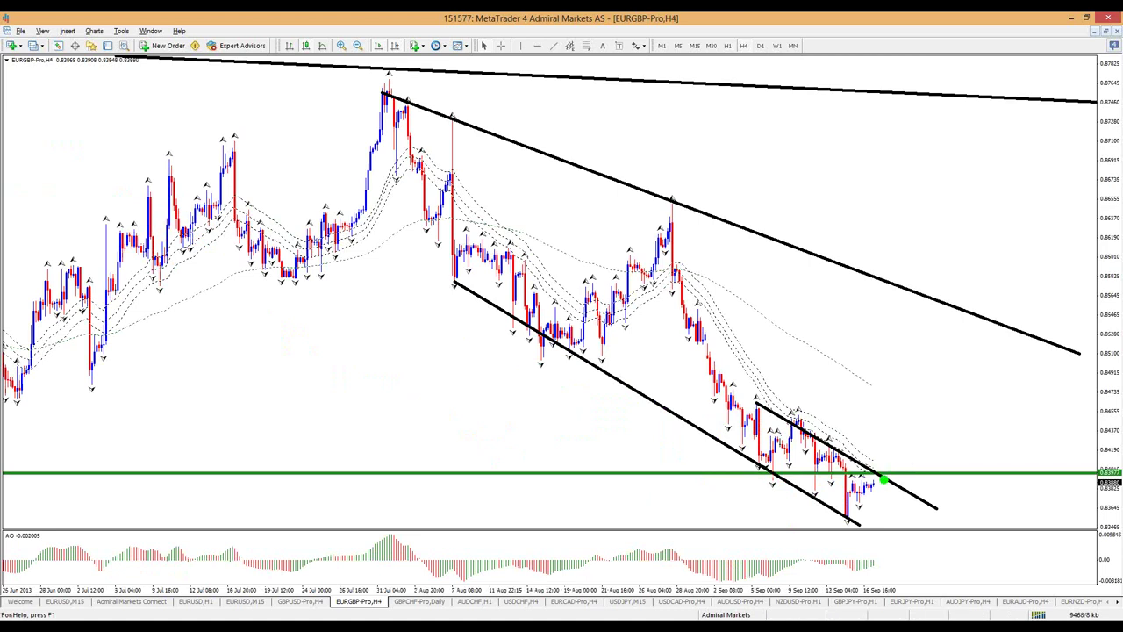
key(Escape)
Mark the area beside the latest EURGBP candles on H1, clear it, and mark the latest Daily candles below the green level.
click(727, 46)
key(ctrl+2)
mouse_move(879, 458)
mouse_down()
mouse_move(894, 465)
mouse_move(918, 555)
mouse_move(939, 525)
mouse_up()
key(Escape)
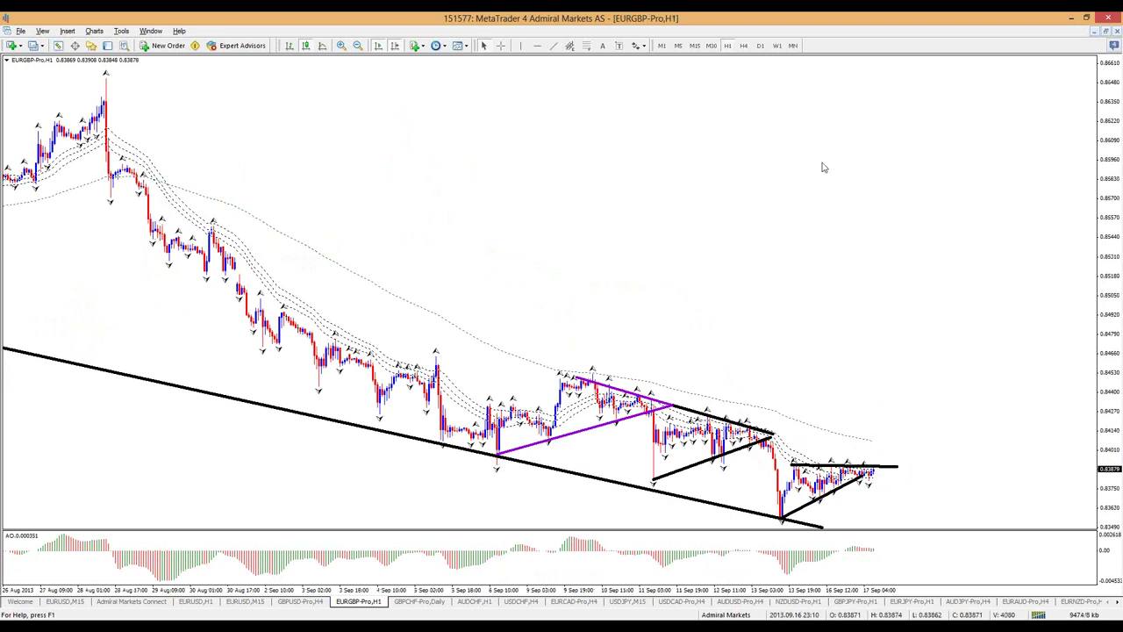
click(760, 45)
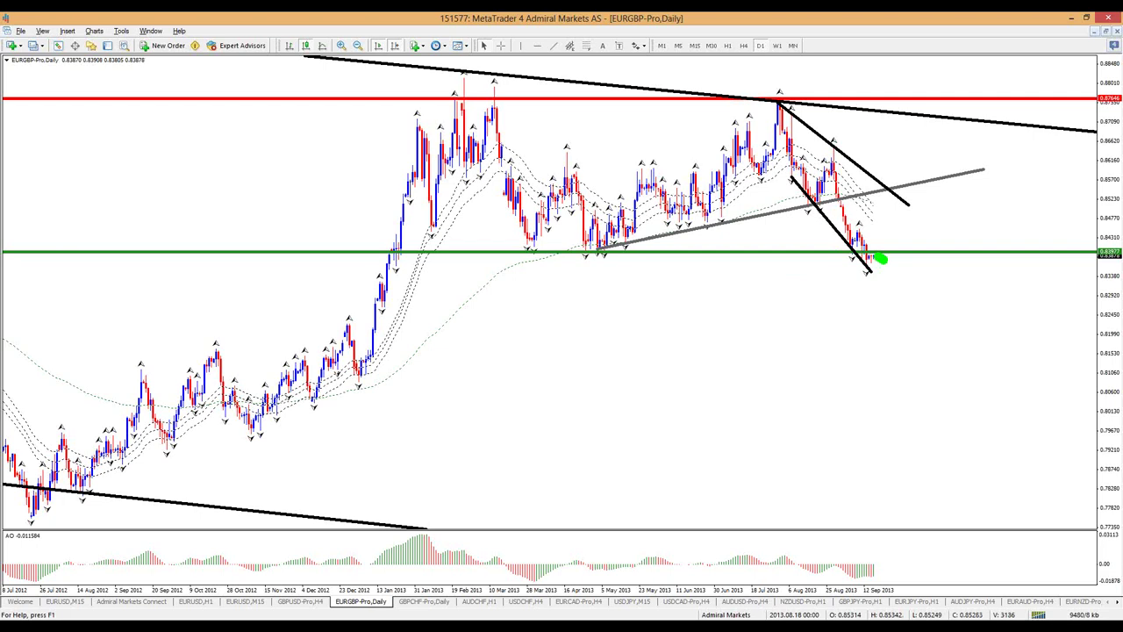
click(869, 261)
Open the GBPCHF Daily chart, mark the area beside the orange ellipse, and undo the mark.
click(441, 603)
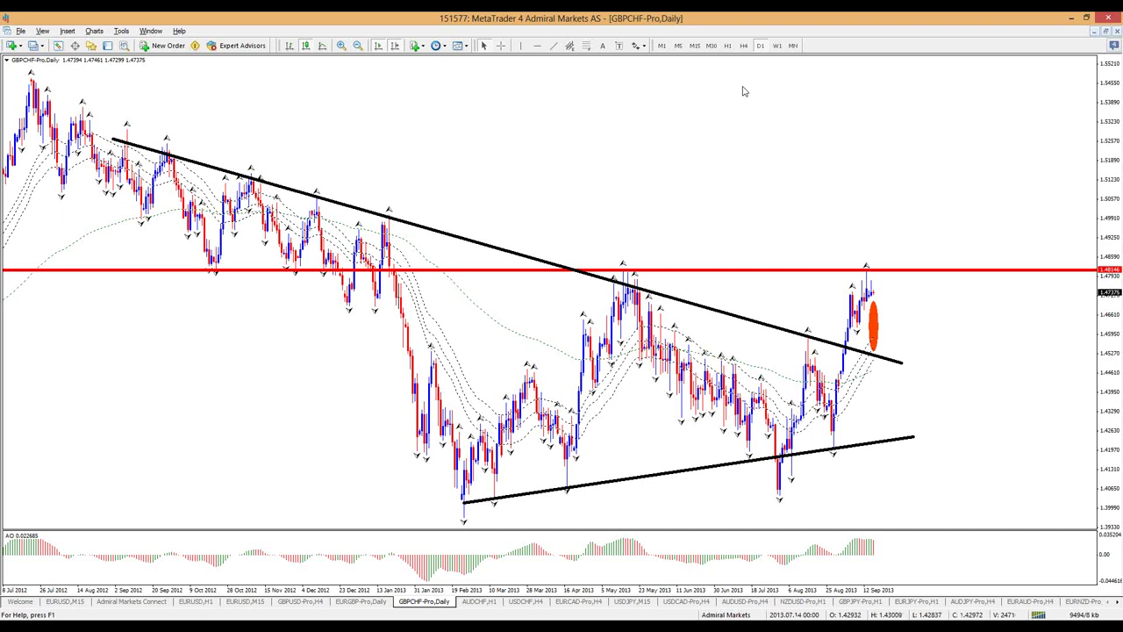
key(ctrl+2)
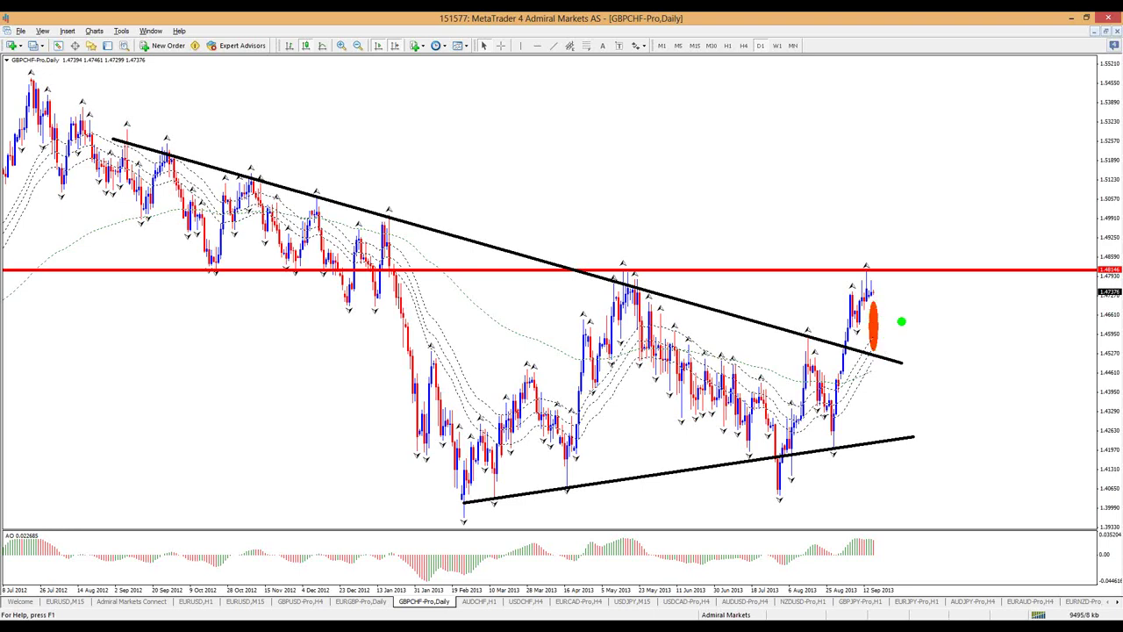
key(ctrl+1)
mouse_move(895, 305)
mouse_down()
mouse_move(902, 360)
mouse_move(907, 344)
mouse_up()
key(ctrl+z)
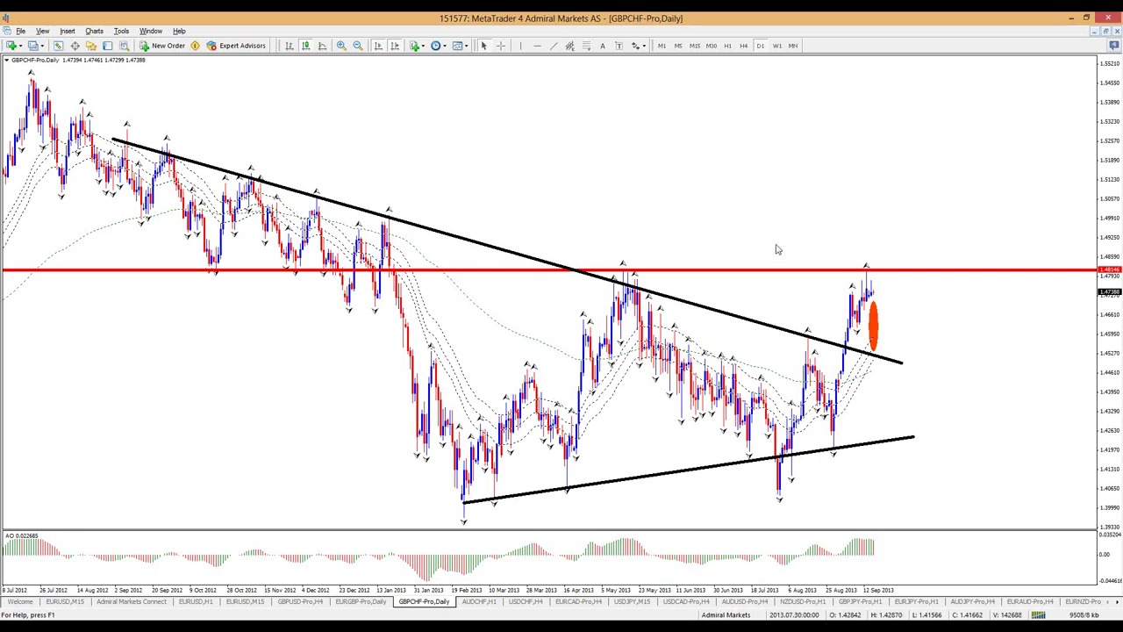
Draw red resistance, green support, a red pullback arrow and a green rising arrow on GBPCHF Daily, and clear the drawings.
drag(582, 273, 916, 274)
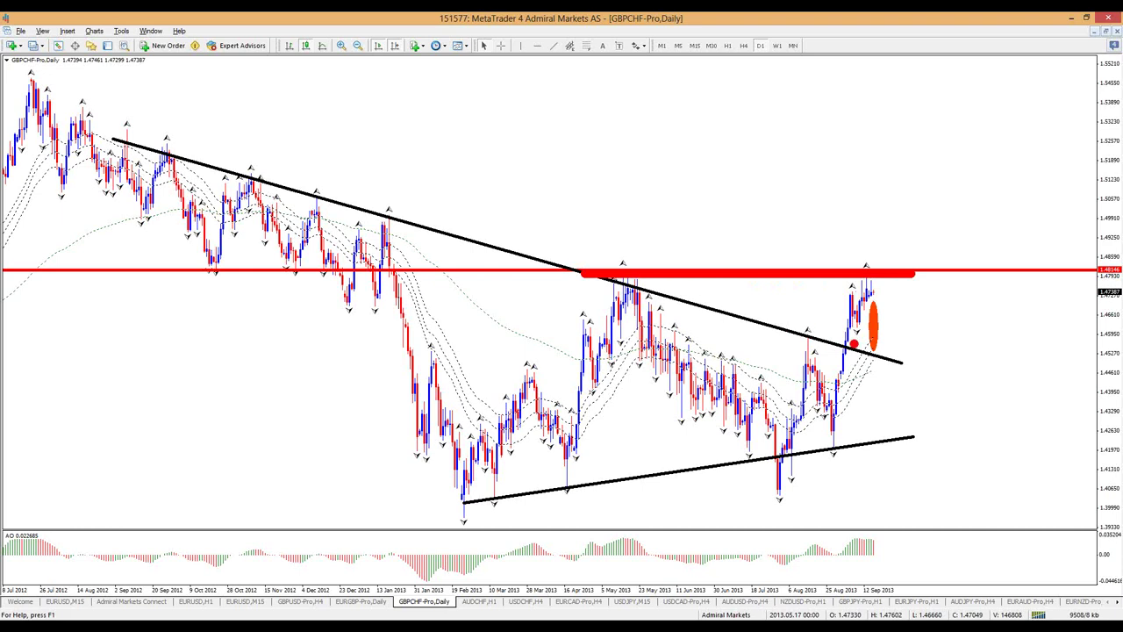
key(g)
drag(780, 341, 949, 342)
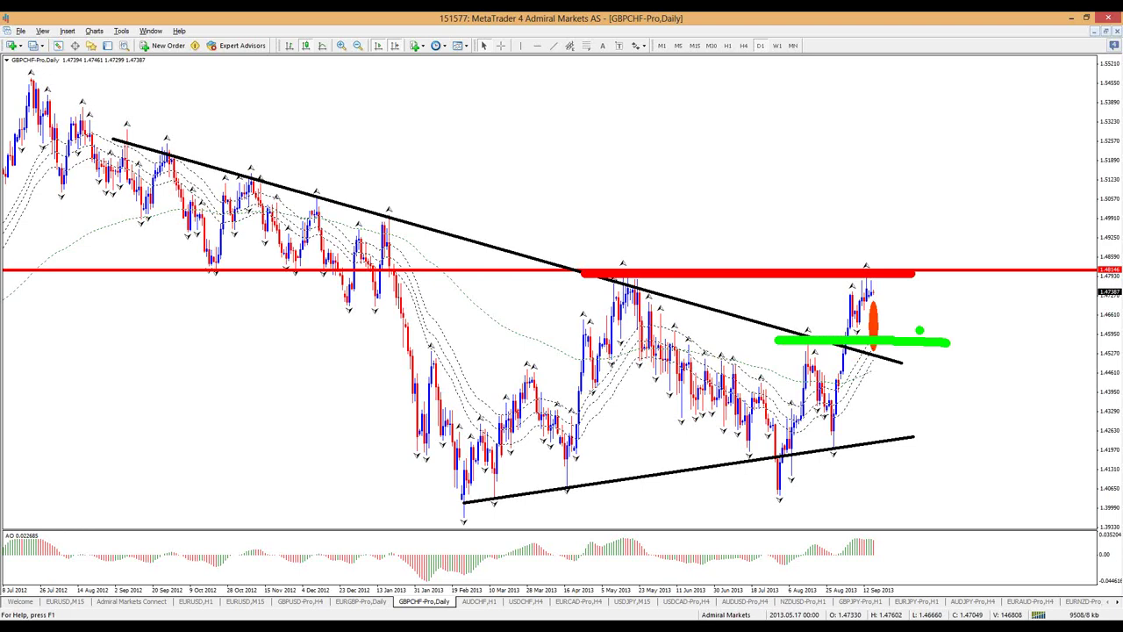
key(r)
mouse_move(886, 297)
mouse_down()
mouse_move(917, 343)
mouse_move(928, 329)
mouse_move(940, 352)
mouse_move(1009, 235)
mouse_move(1011, 246)
mouse_up()
key(g)
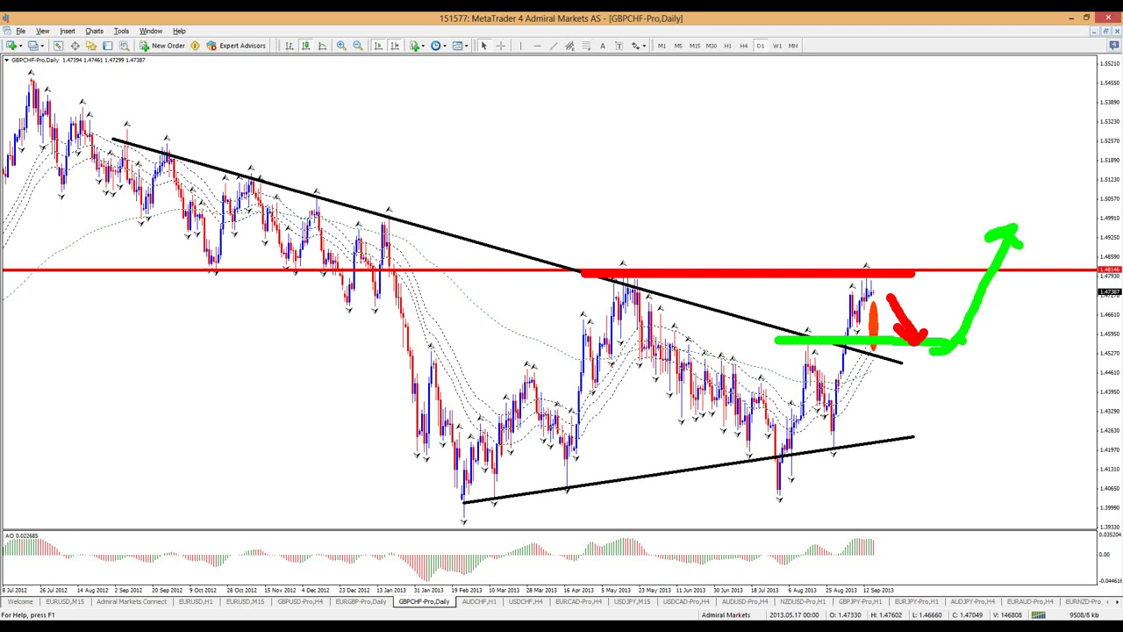
key(Escape)
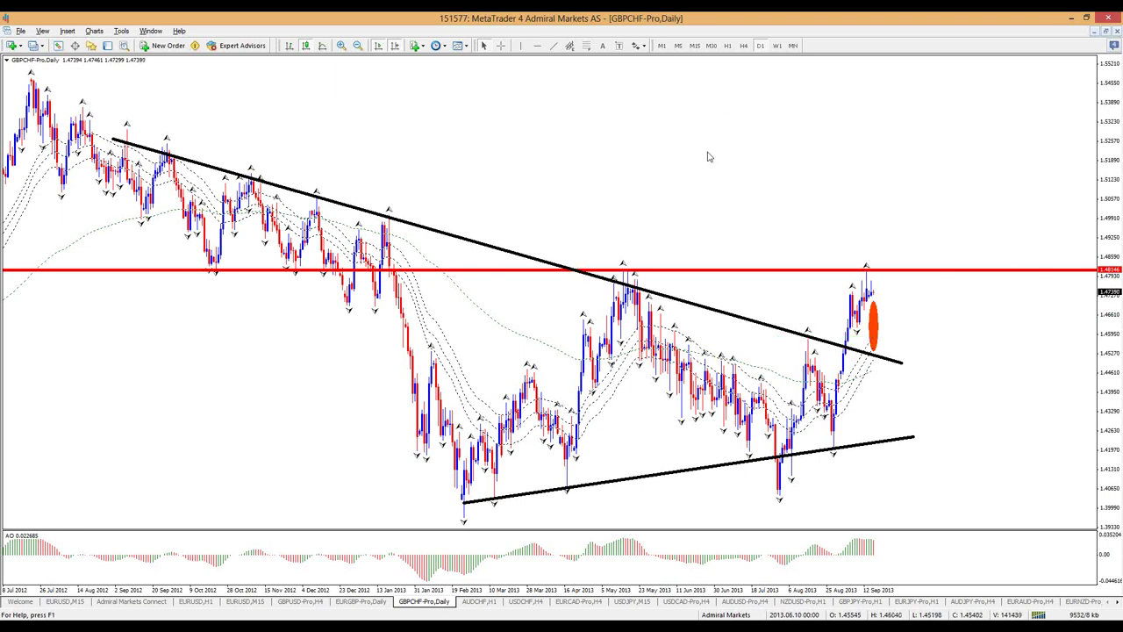
Show GBPCHF on the Weekly timeframe, enlarged to the candles from December 2011 onward.
click(776, 46)
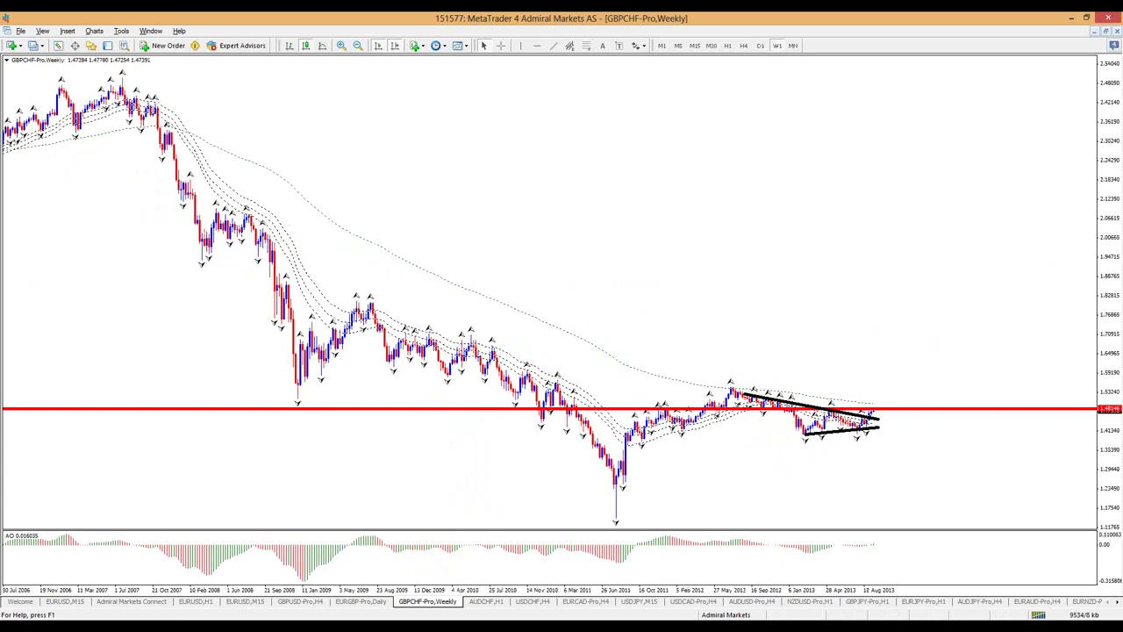
key(plus)
key(plus)
key(plus)
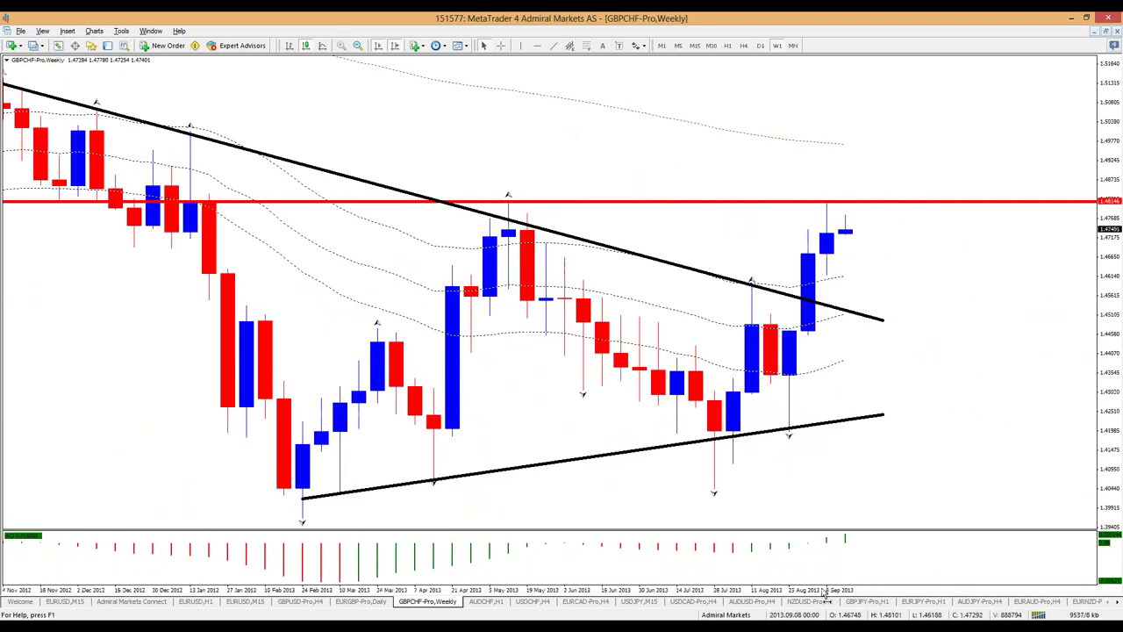
key(minus)
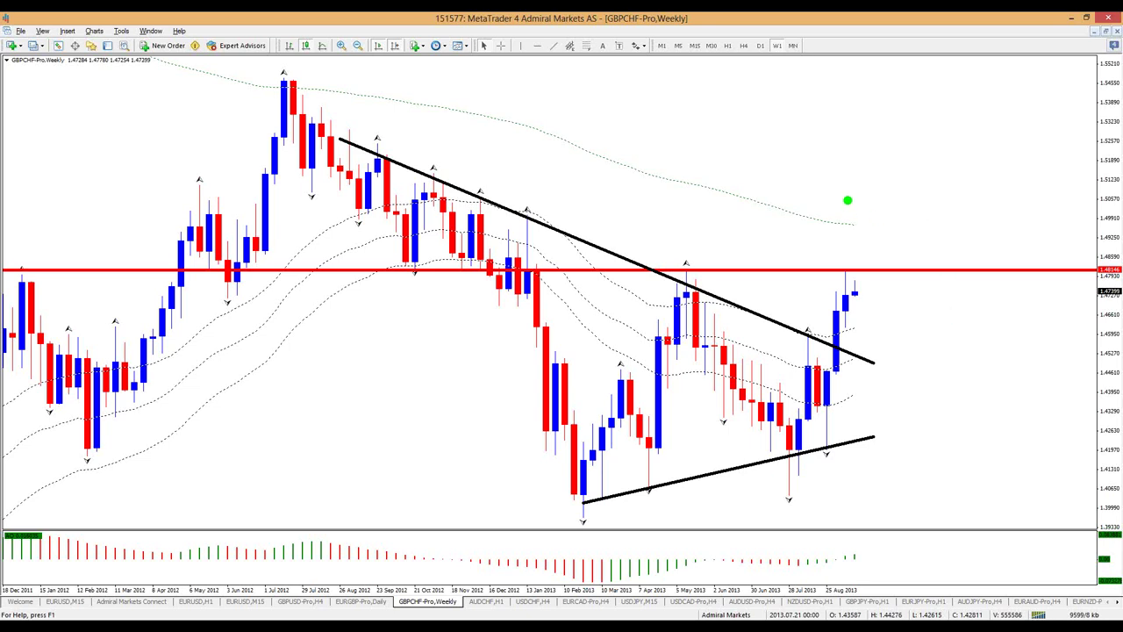
Sketch green angled strokes and short dashes above the latest GBPCHF weekly candles, and clear the drawings.
mouse_move(751, 143)
mouse_down()
mouse_move(794, 106)
mouse_move(786, 177)
mouse_up()
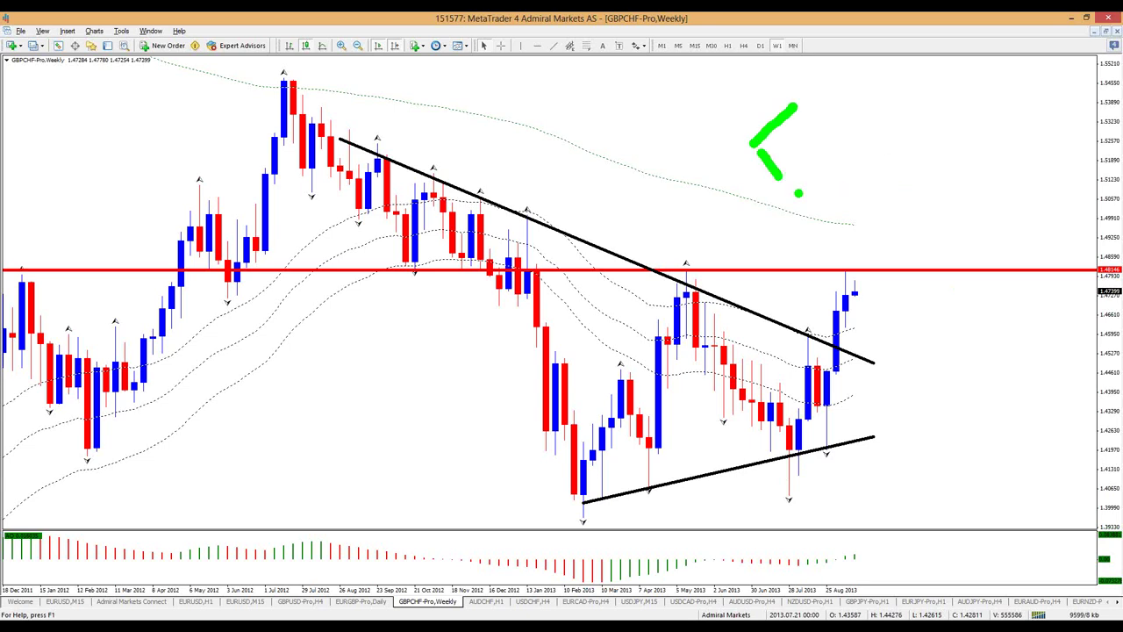
drag(780, 179, 820, 198)
mouse_move(889, 162)
mouse_down()
mouse_move(912, 156)
mouse_move(928, 235)
mouse_up()
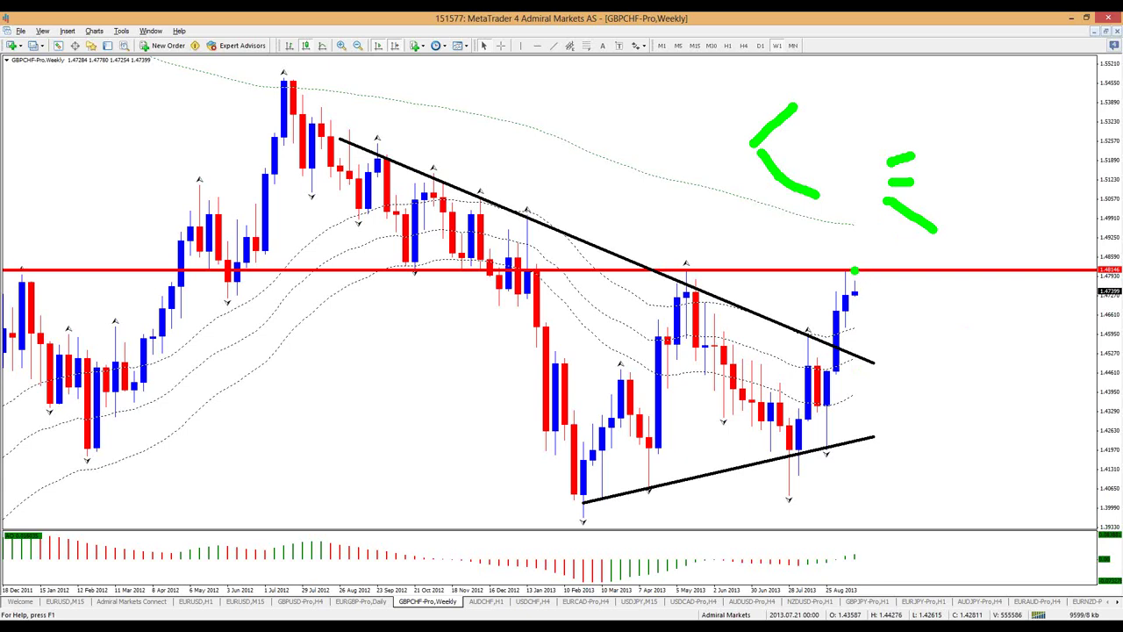
key(Escape)
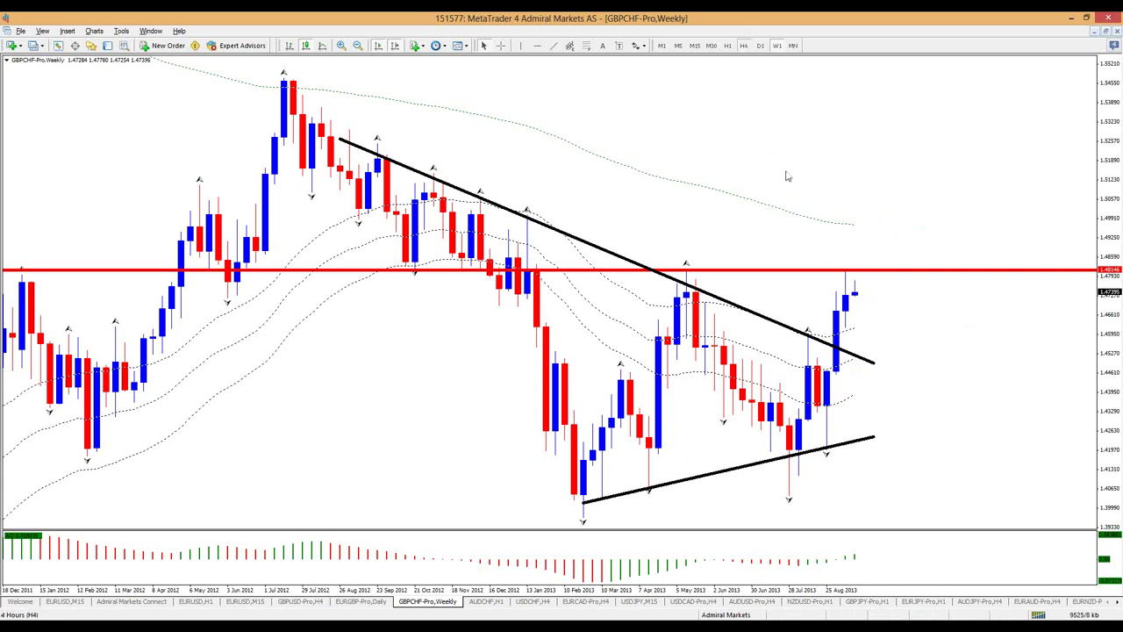
Show GBPCHF on H4, draw a green arrow down to the falling trendline, and circle the 13 September high at the red resistance.
click(743, 45)
drag(660, 192, 689, 274)
mouse_move(663, 235)
mouse_down()
mouse_move(697, 254)
mouse_move(703, 236)
mouse_up()
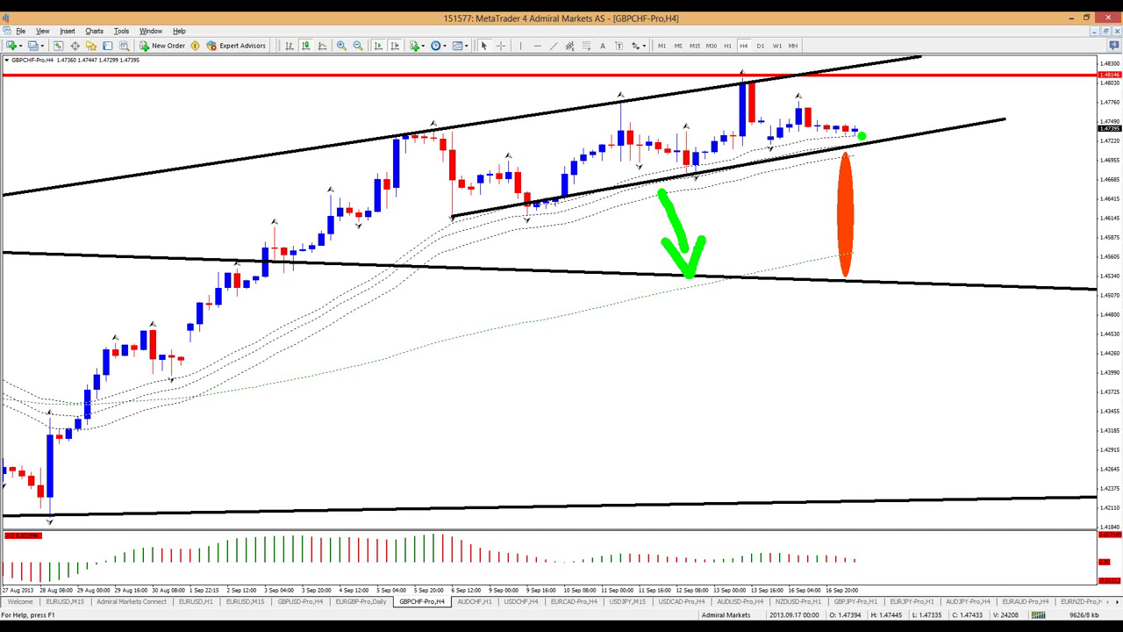
mouse_move(766, 70)
mouse_down()
mouse_move(751, 59)
mouse_move(757, 92)
mouse_move(768, 69)
mouse_up()
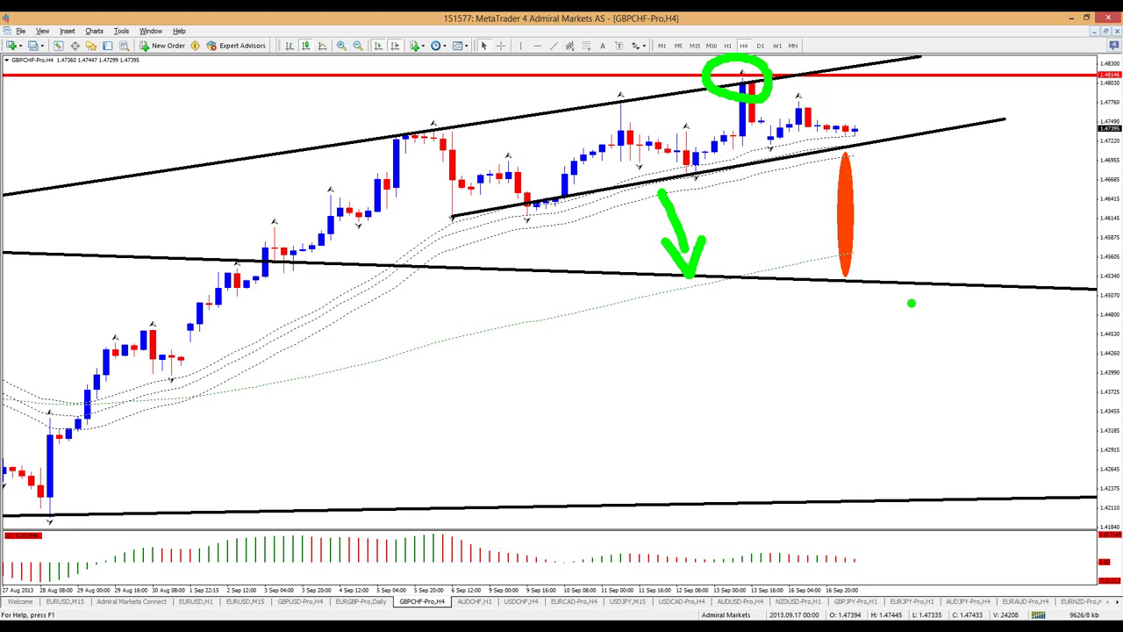
Clear the GBPCHF H4 drawings, and sketch a red falling arrow between two blue arrows that rise and turn down.
drag(596, 344, 597, 382)
key(Escape)
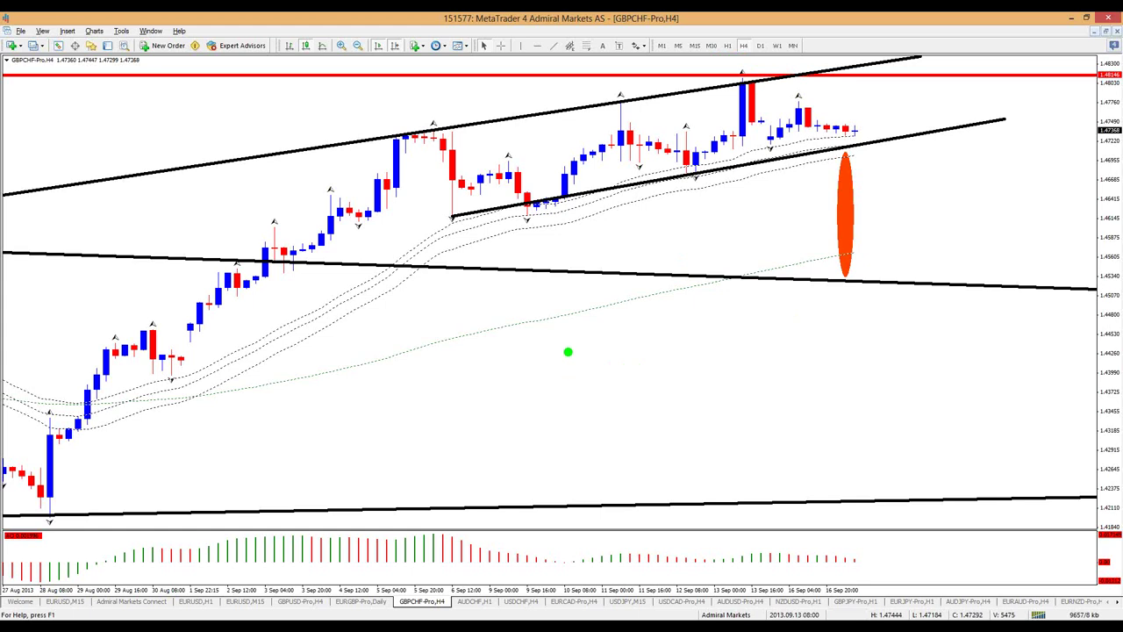
key(r)
mouse_move(562, 345)
mouse_down()
mouse_move(594, 389)
mouse_move(604, 382)
mouse_up()
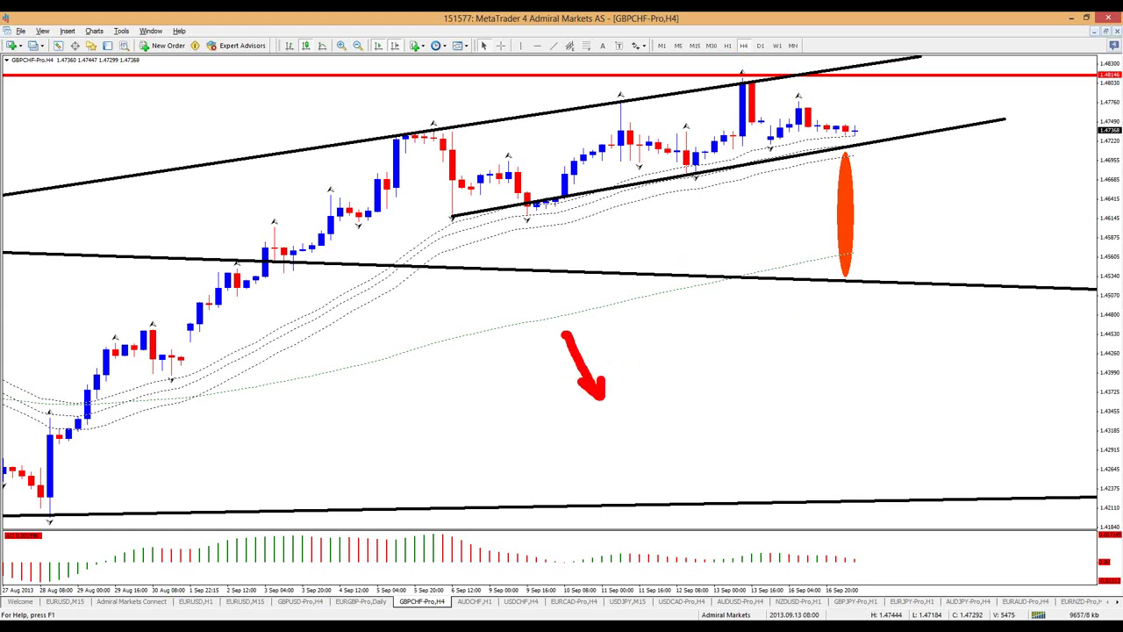
key(g)
key(b)
drag(432, 379, 533, 395)
key(g)
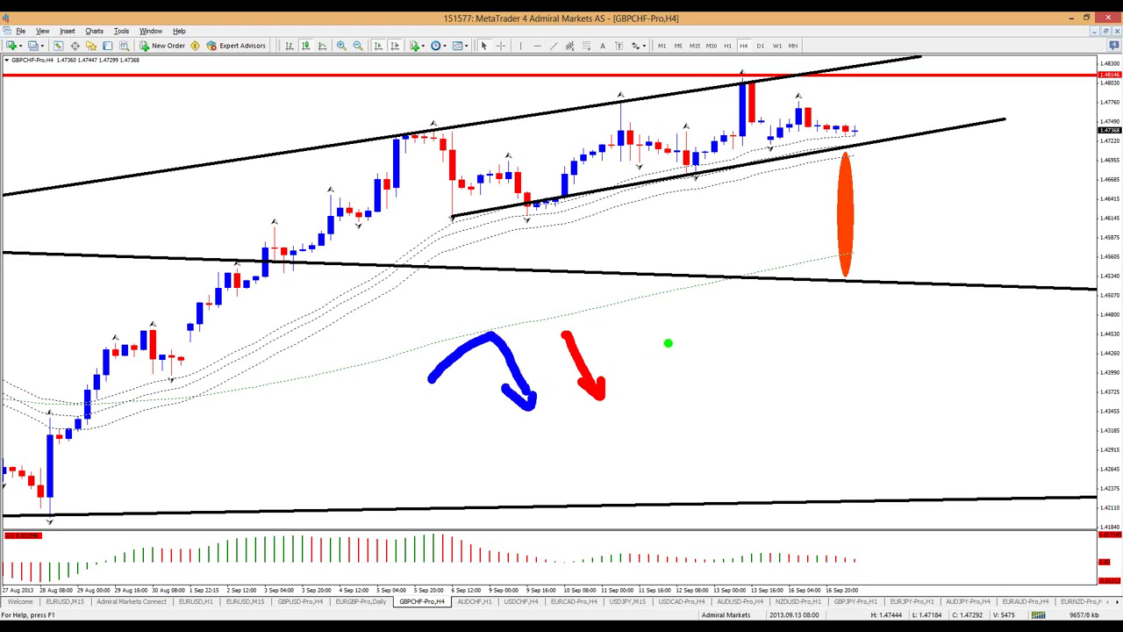
key(b)
mouse_move(657, 371)
mouse_down()
mouse_move(720, 388)
mouse_move(712, 409)
mouse_move(734, 391)
mouse_up()
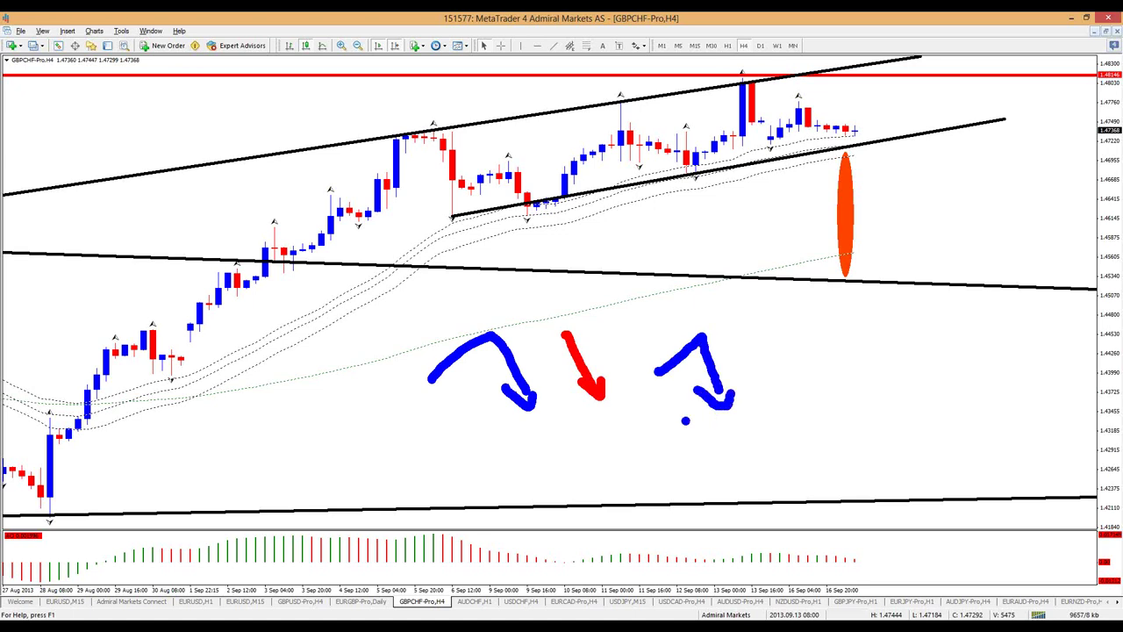
Draw three green rising arrows beneath the blue ones and three red falling arrows beside them.
key(g)
mouse_move(459, 511)
mouse_down()
mouse_move(527, 459)
mouse_move(550, 481)
mouse_move(624, 462)
mouse_move(631, 482)
mouse_move(715, 465)
mouse_move(718, 483)
mouse_up()
key(r)
drag(800, 435, 823, 512)
drag(869, 431, 897, 515)
mouse_move(940, 431)
mouse_down()
mouse_move(969, 525)
mouse_move(947, 514)
mouse_up()
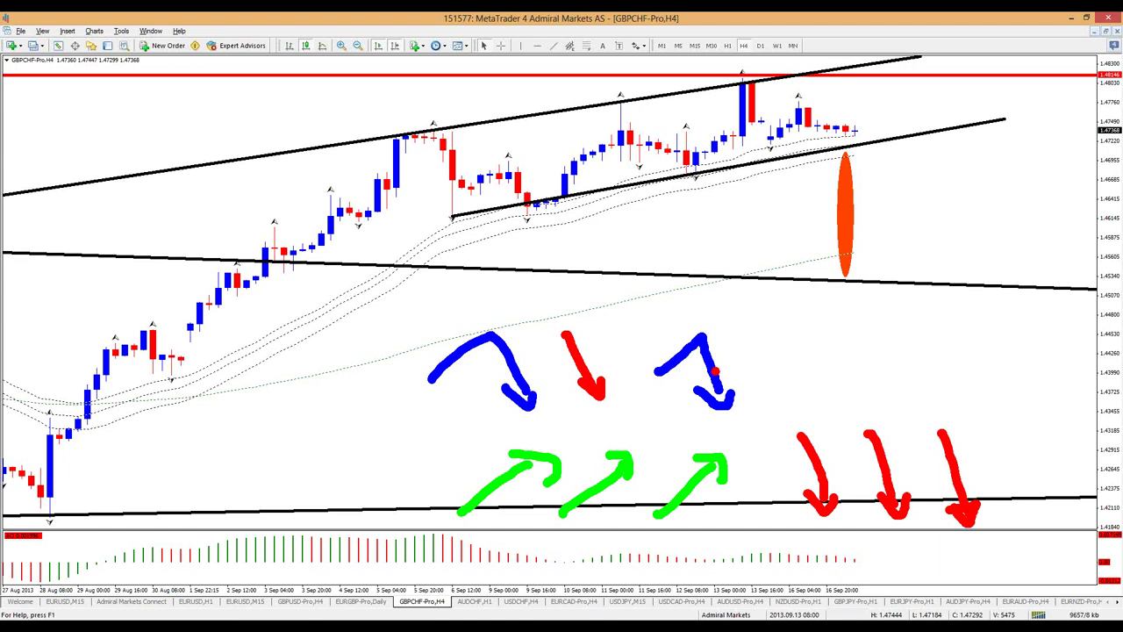
Enclose all the arrows in a red loop, cross it with red horizontal and vertical lines, and clear the drawings.
mouse_move(1016, 394)
mouse_down()
mouse_move(539, 323)
mouse_move(405, 512)
mouse_move(839, 545)
mouse_move(989, 531)
mouse_move(1018, 396)
mouse_up()
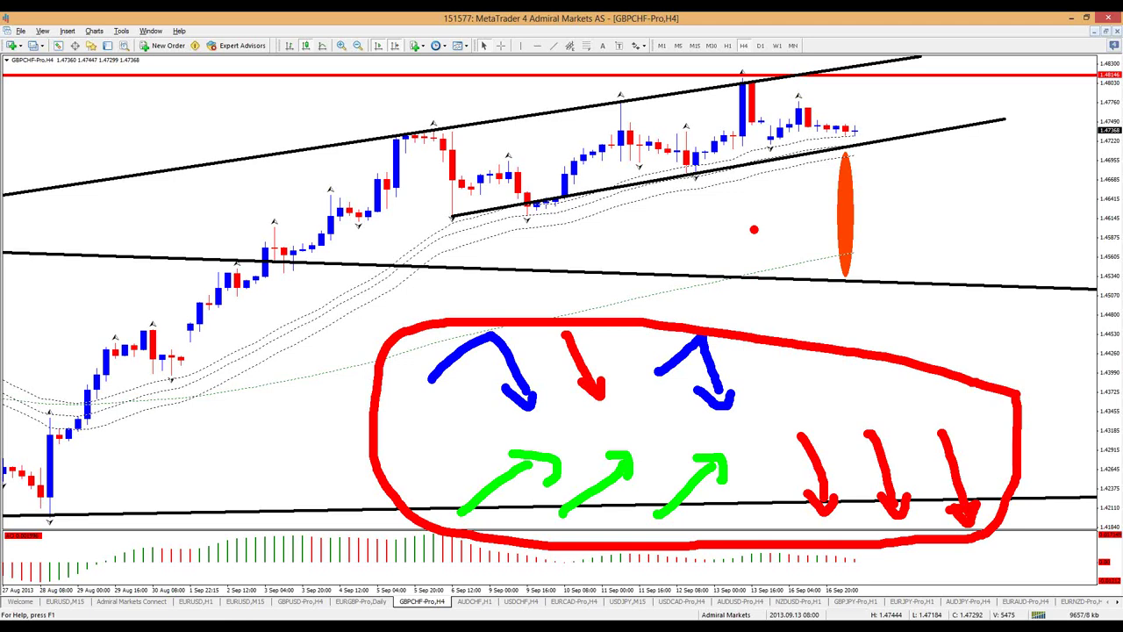
drag(758, 237, 794, 619)
mouse_move(347, 444)
mouse_down()
mouse_move(1049, 443)
mouse_move(442, 418)
mouse_up()
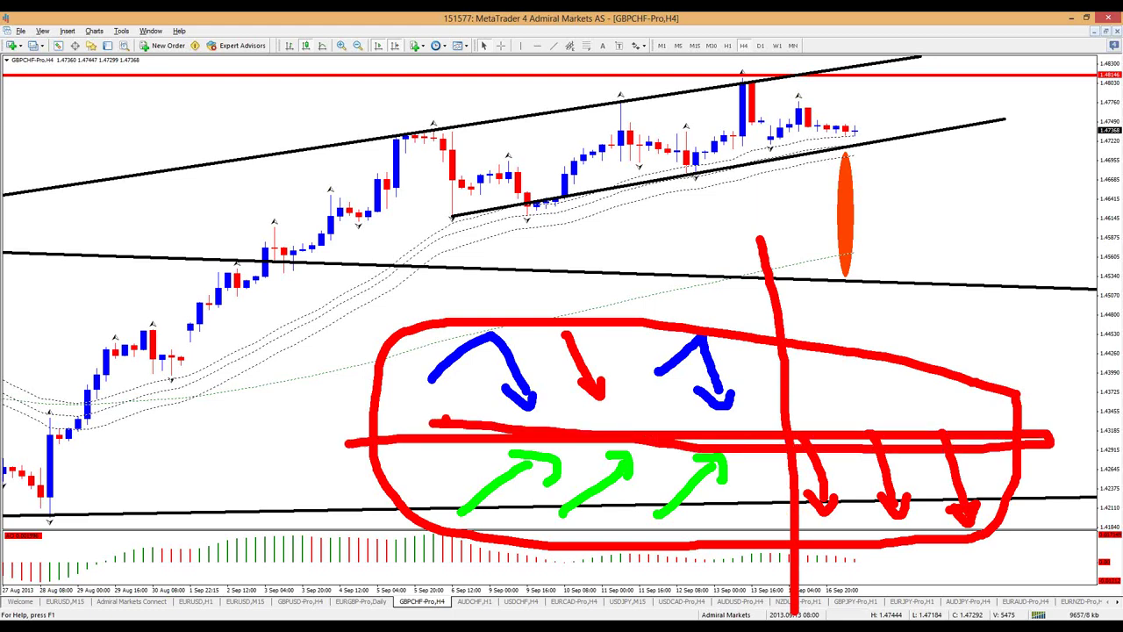
drag(760, 235, 781, 614)
click(792, 256)
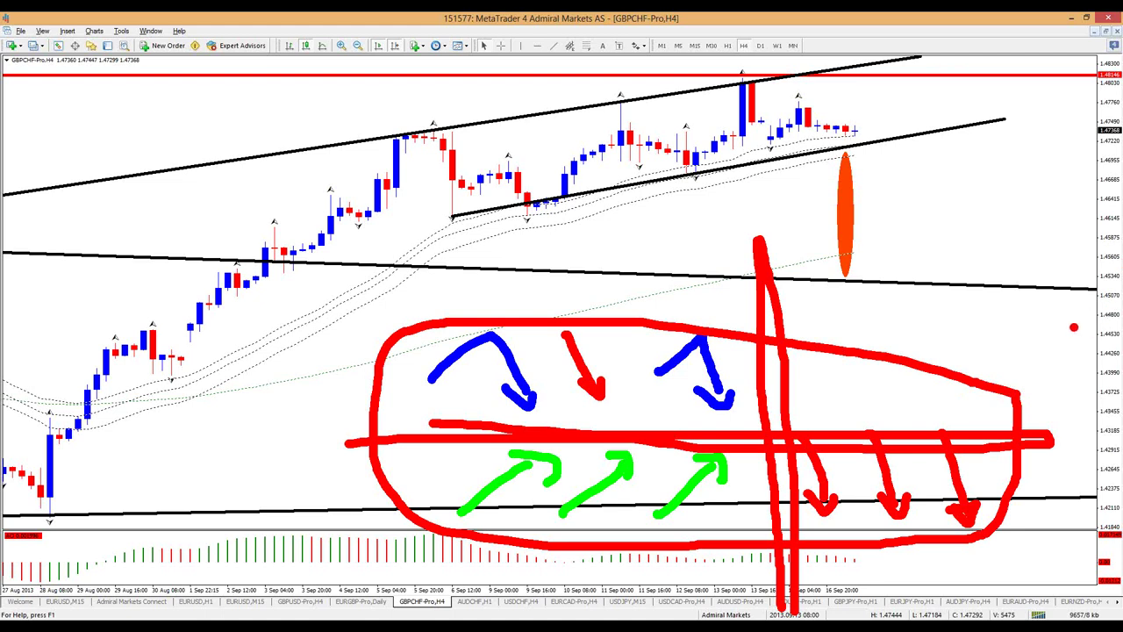
key(Escape)
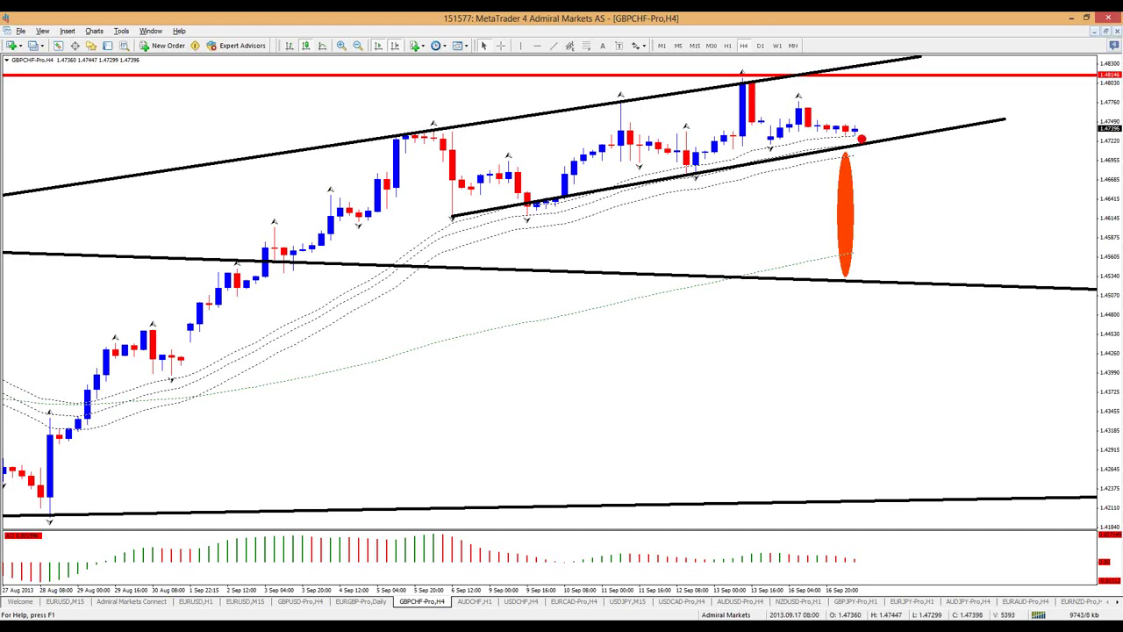
Draw red marks between the latest H4 candle and the area beside the orange ellipse, and clear them.
mouse_move(863, 138)
mouse_down()
mouse_move(732, 159)
mouse_move(855, 154)
mouse_up()
mouse_move(871, 254)
mouse_down()
mouse_move(833, 256)
mouse_move(885, 242)
mouse_up()
key(Escape)
Show GBPCHF on H1, trace the long green moving average in red beneath the rising support line, and clear the drawing.
key(minus)
key(minus)
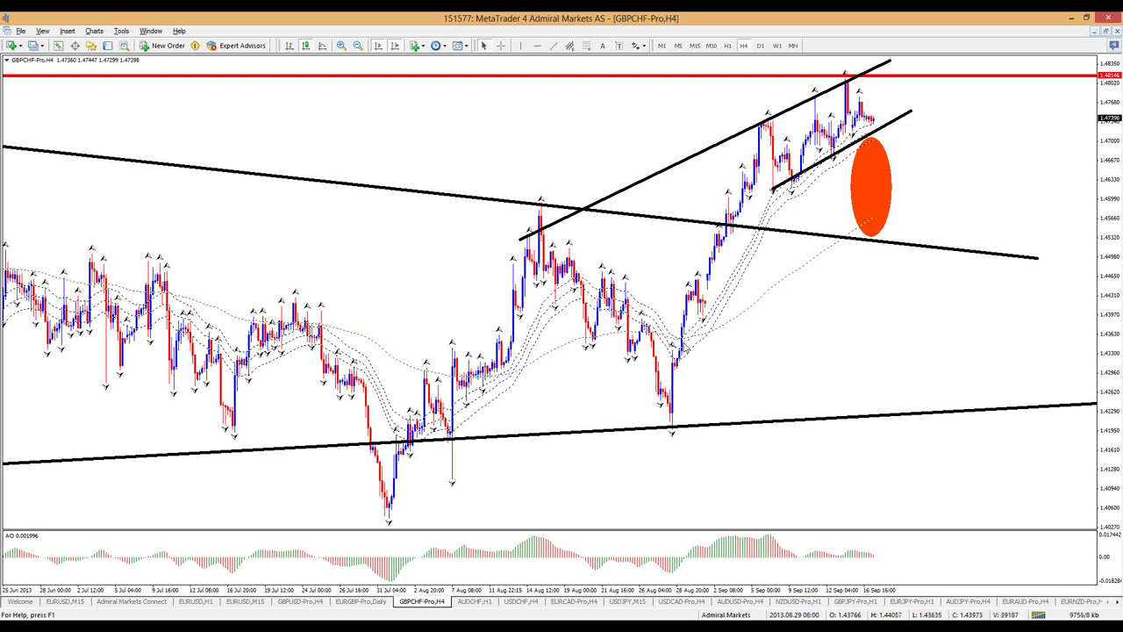
click(762, 47)
click(744, 47)
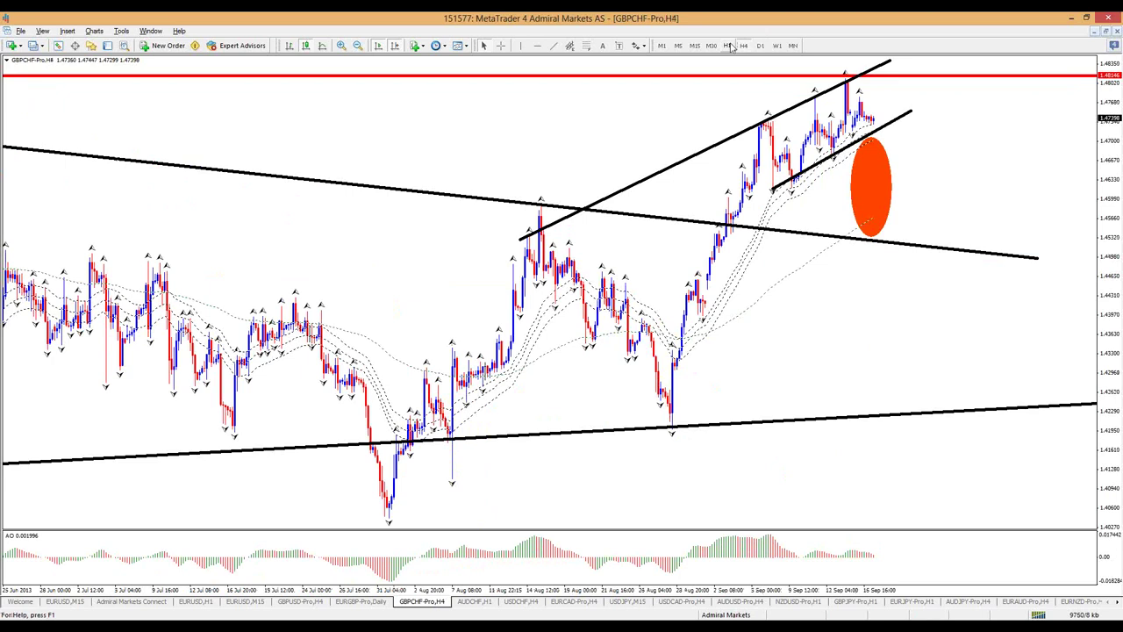
click(728, 46)
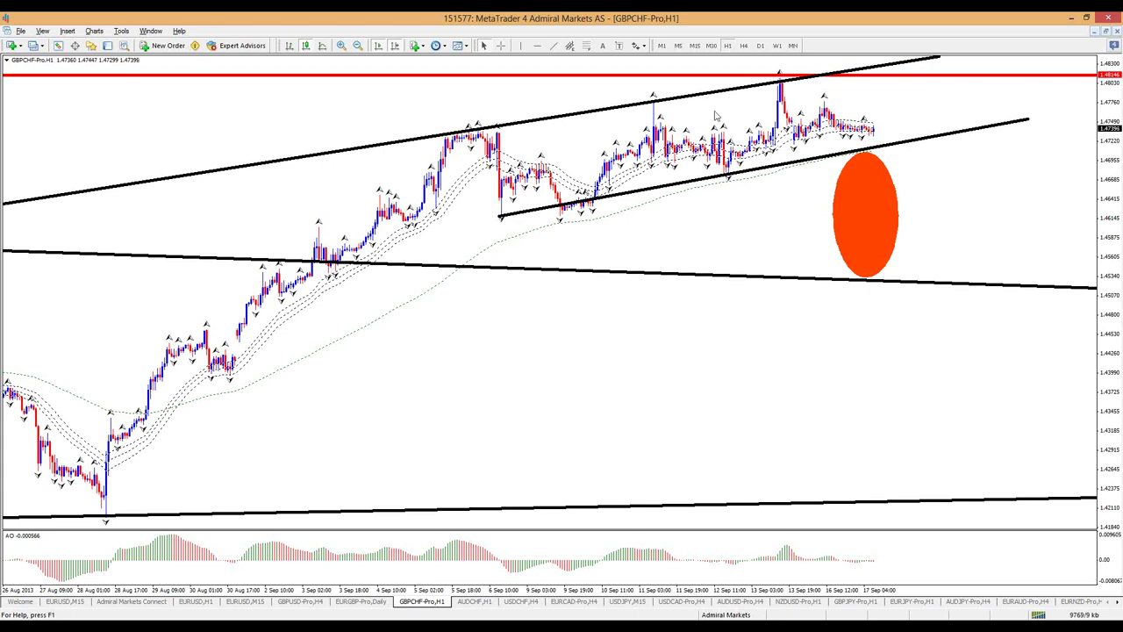
mouse_move(527, 238)
mouse_down()
mouse_move(840, 157)
mouse_move(928, 156)
mouse_up()
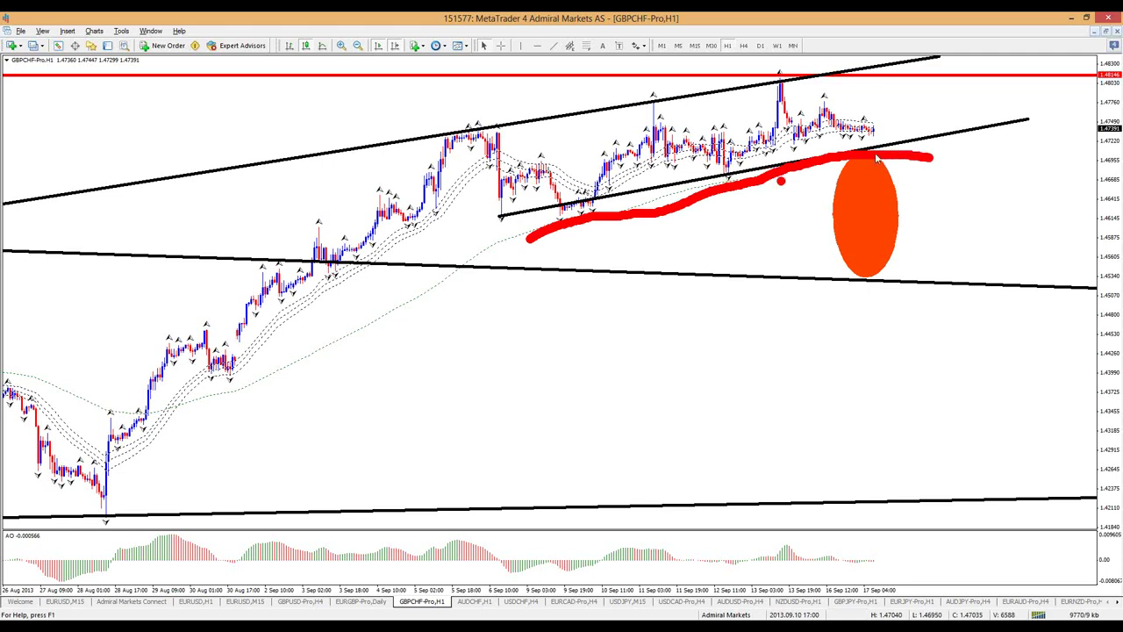
key(Escape)
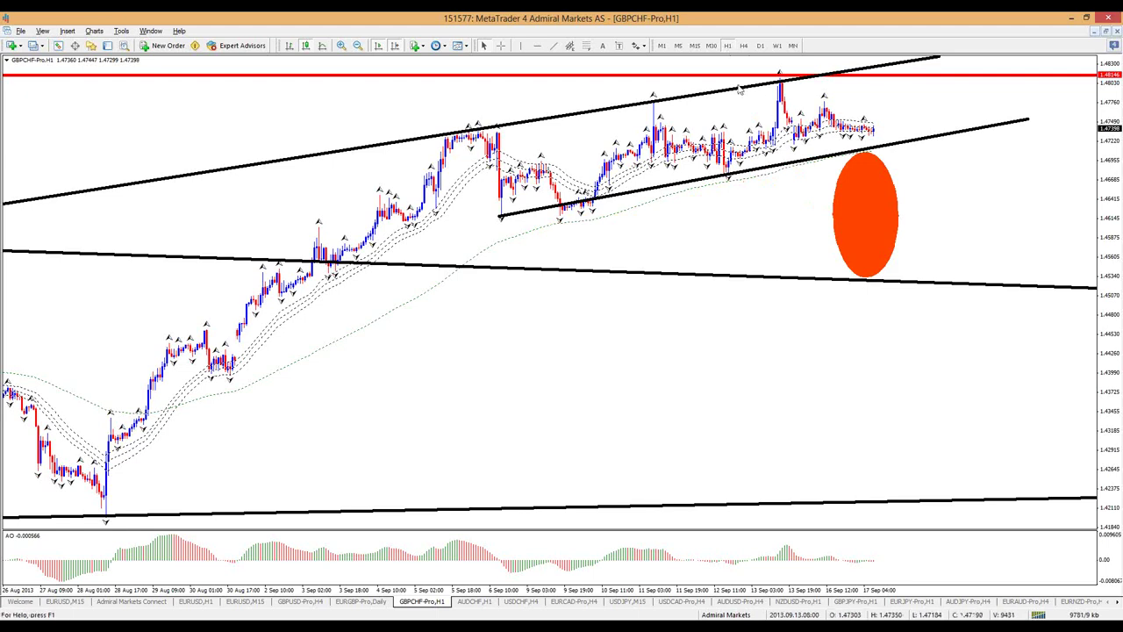
Compare GBPCHF on the M15 and H4 timeframes, and return to H1.
click(697, 45)
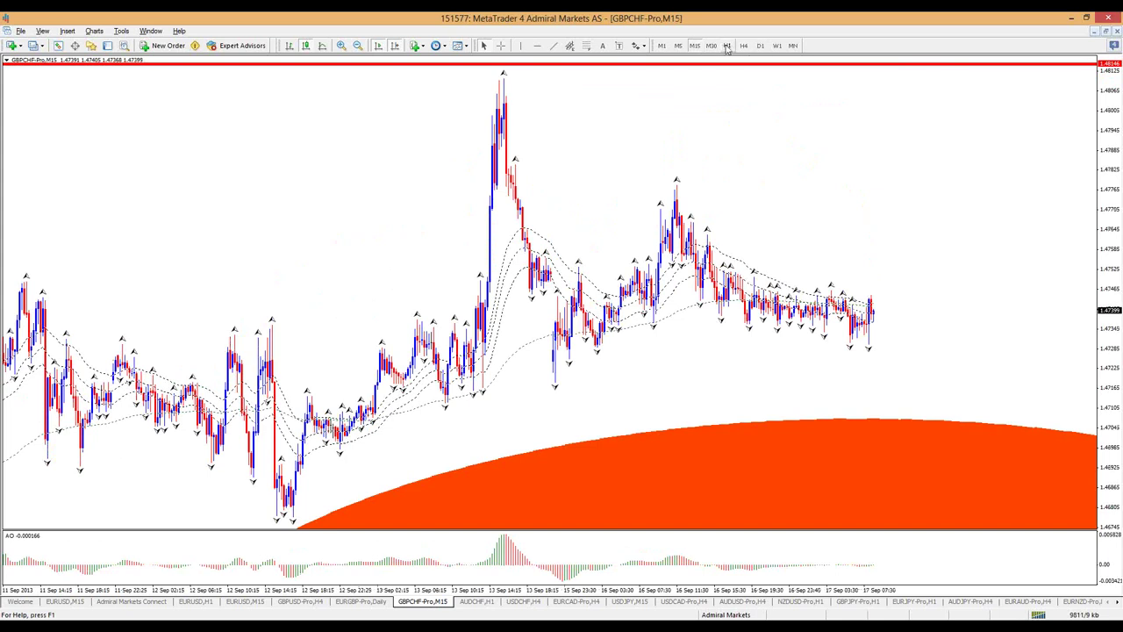
click(726, 47)
click(745, 47)
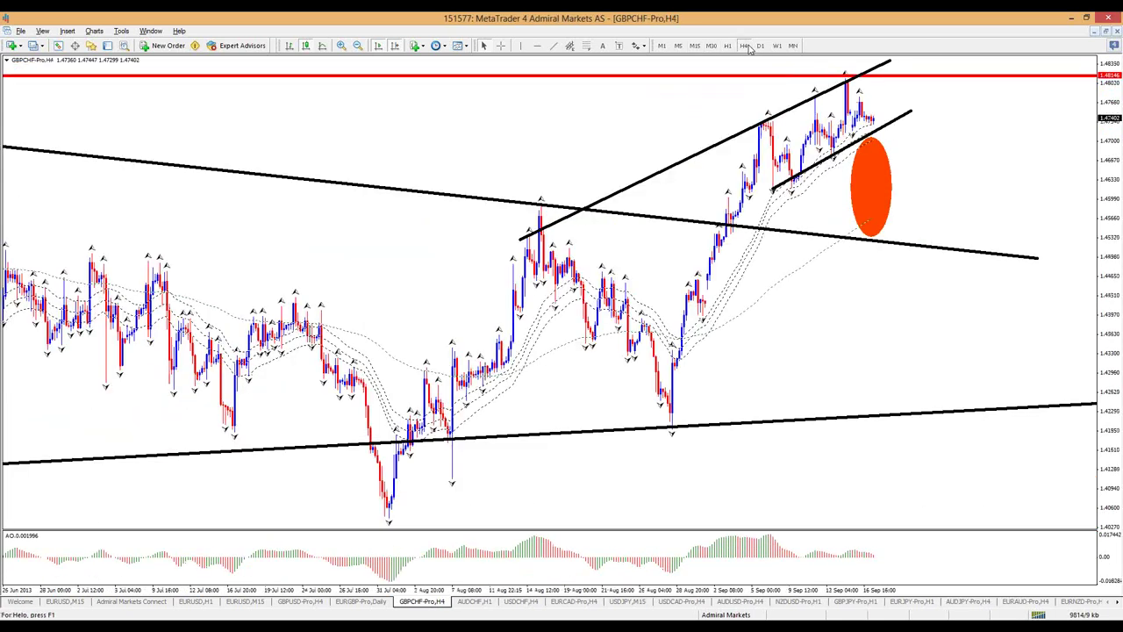
click(727, 46)
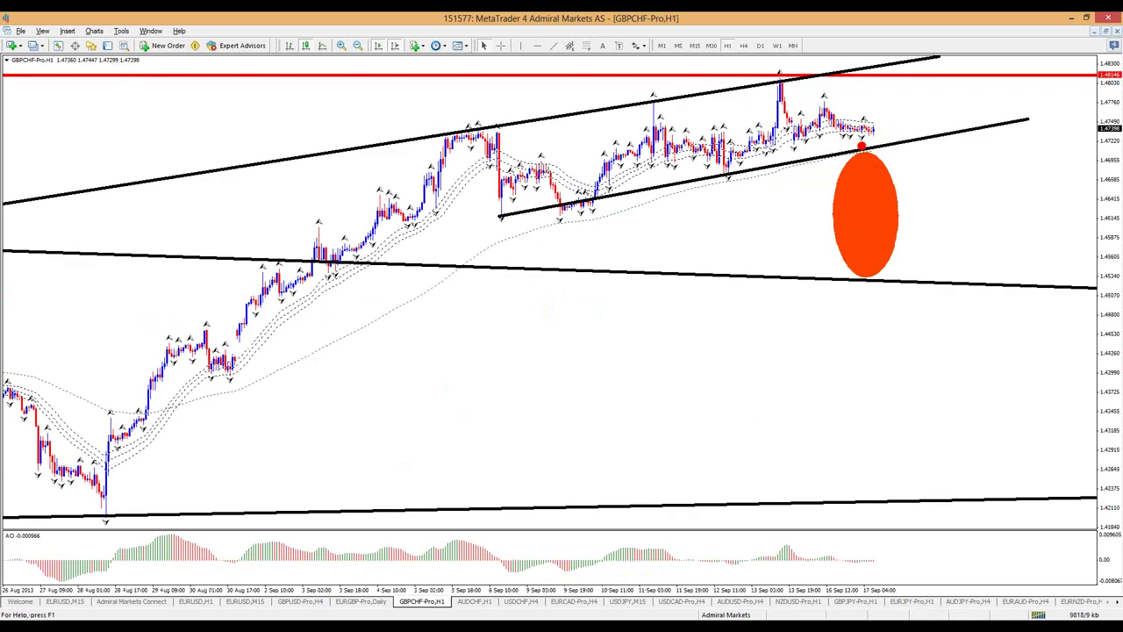
Draw a red break below H1 support, a pullback to a circled retest and a falling arrow, and clear the drawings.
mouse_move(815, 73)
mouse_down()
mouse_move(849, 119)
mouse_move(923, 172)
mouse_up()
mouse_move(899, 127)
mouse_down()
mouse_move(916, 180)
mouse_move(988, 130)
mouse_move(959, 124)
mouse_move(977, 153)
mouse_move(990, 136)
mouse_up()
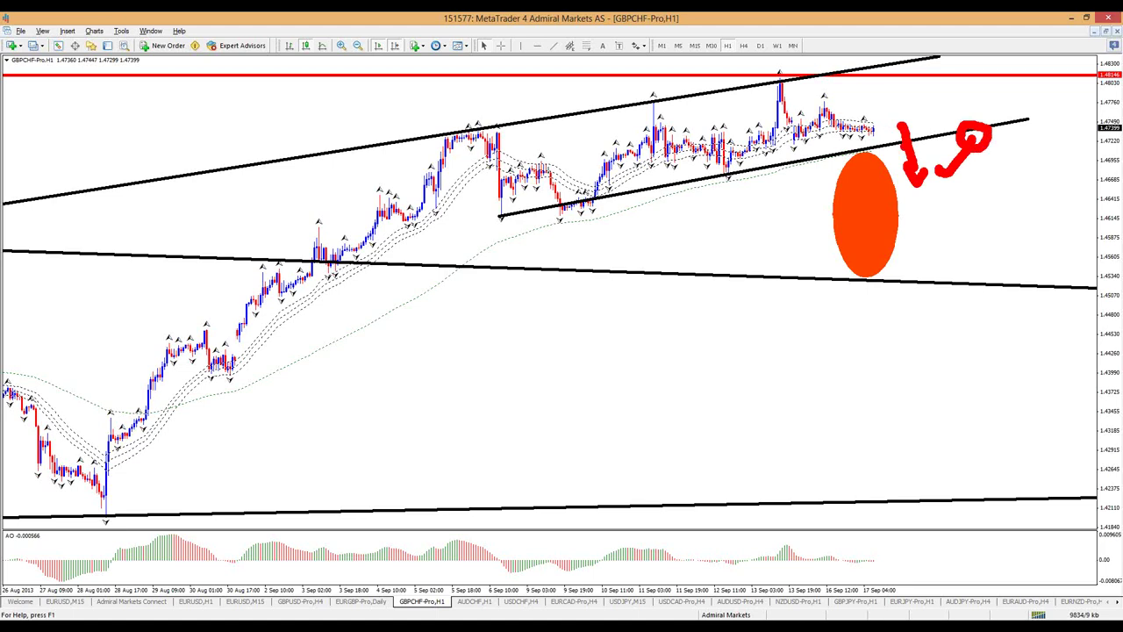
mouse_move(991, 136)
mouse_down()
mouse_move(1014, 232)
mouse_move(1026, 221)
mouse_move(988, 222)
mouse_up()
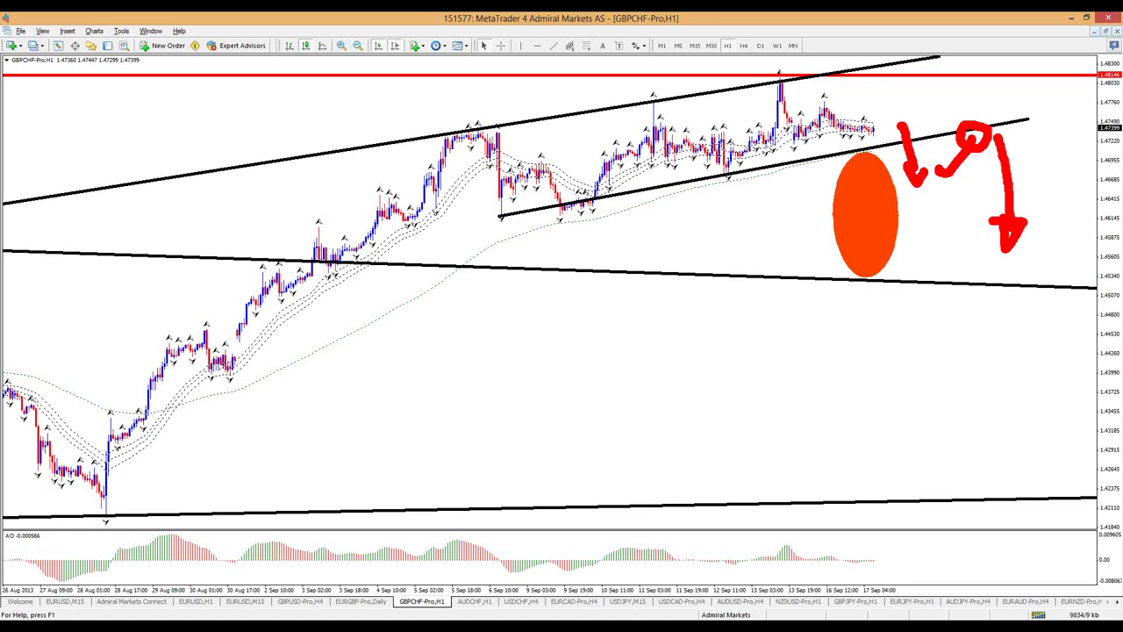
key(Escape)
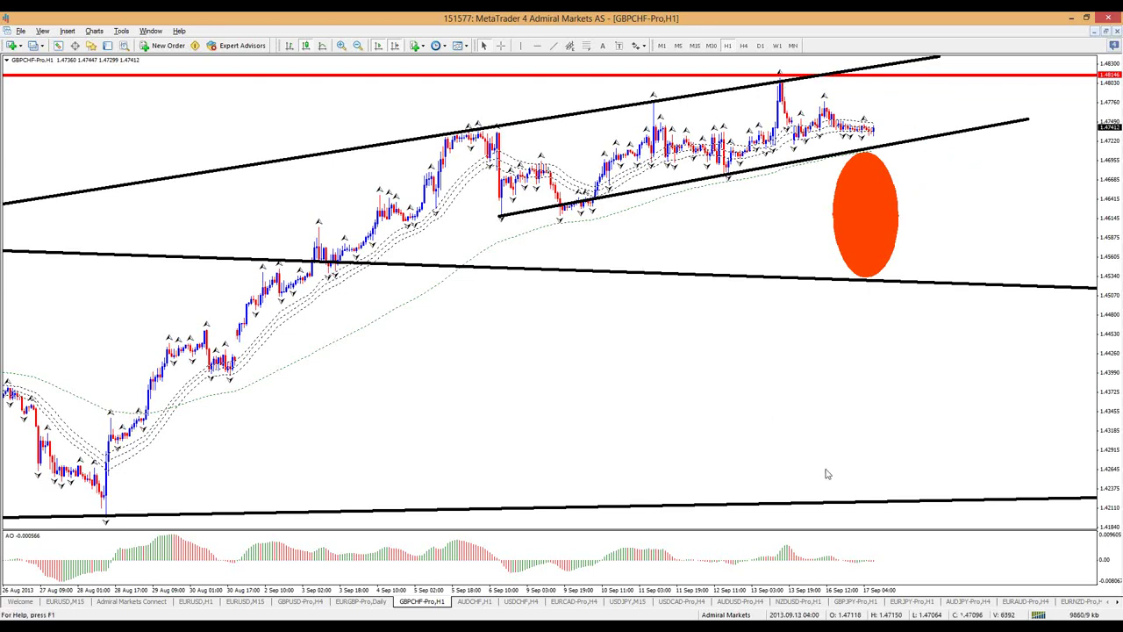
Enlarge the latest H1 candles, mark the long moving average at the orange ellipse's upper edge in red, and clear the mark.
key(plus)
key(plus)
key(plus)
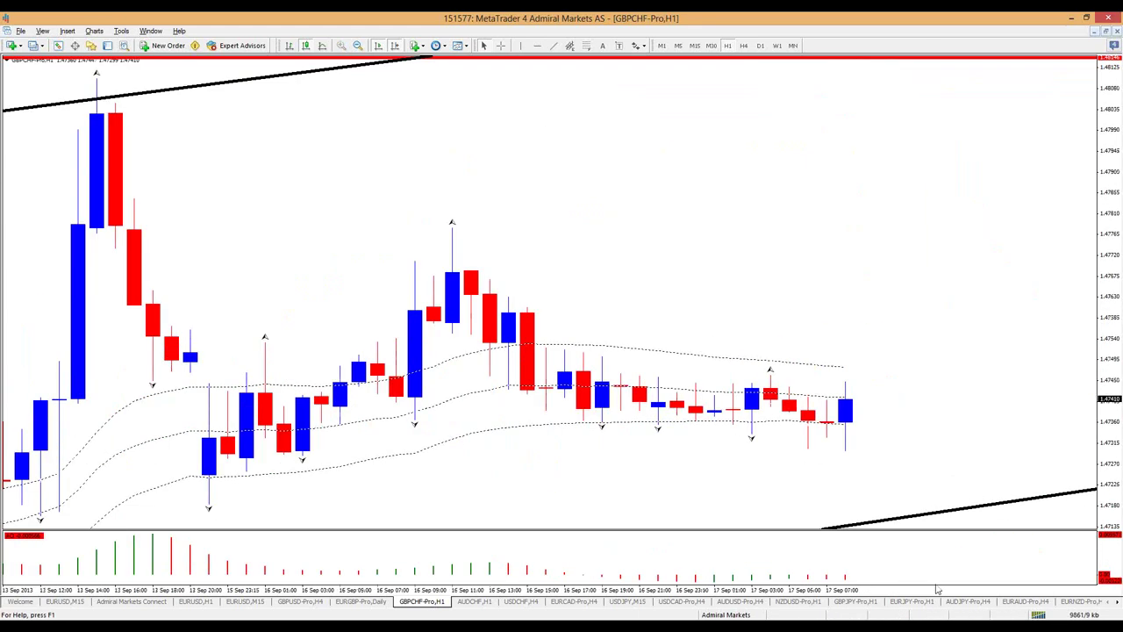
key(minus)
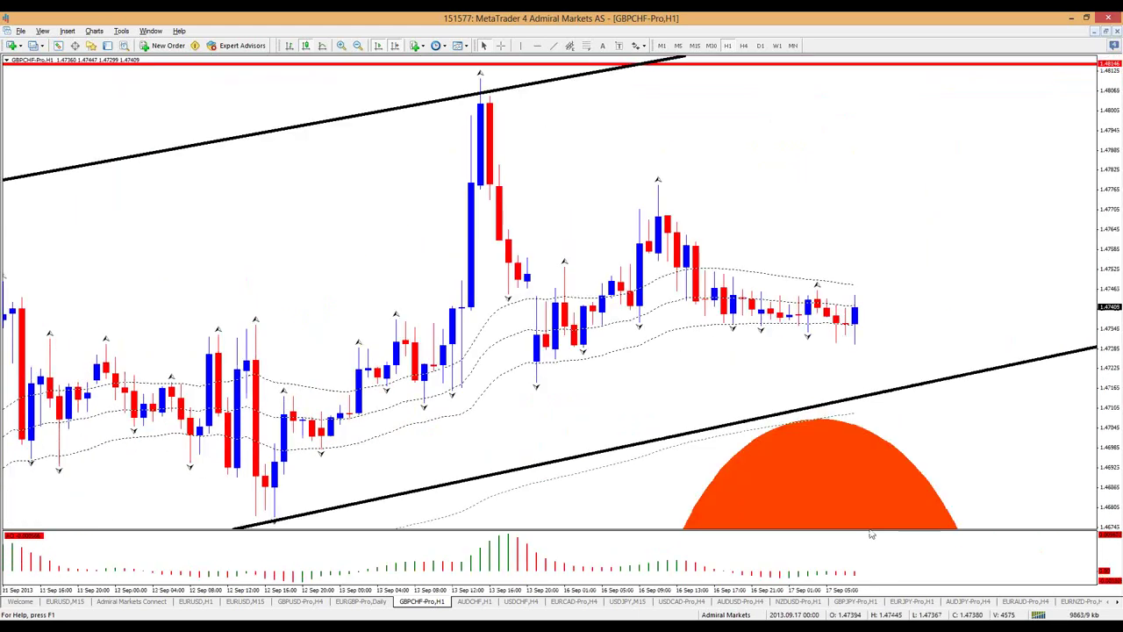
key(minus)
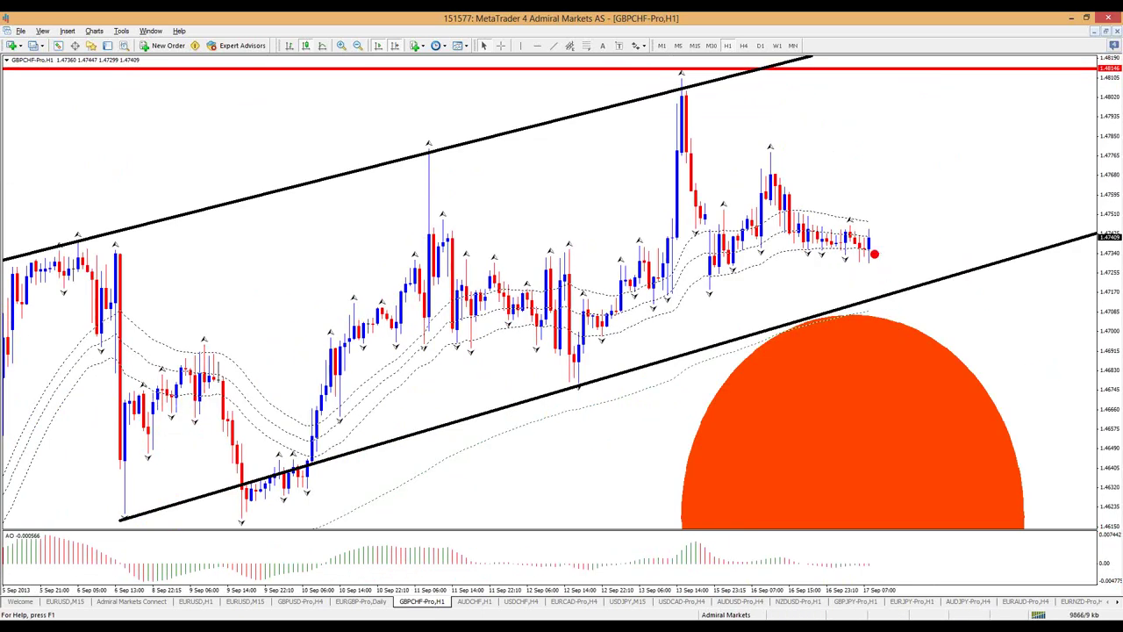
mouse_move(829, 321)
mouse_down()
mouse_move(817, 321)
mouse_move(904, 307)
mouse_up()
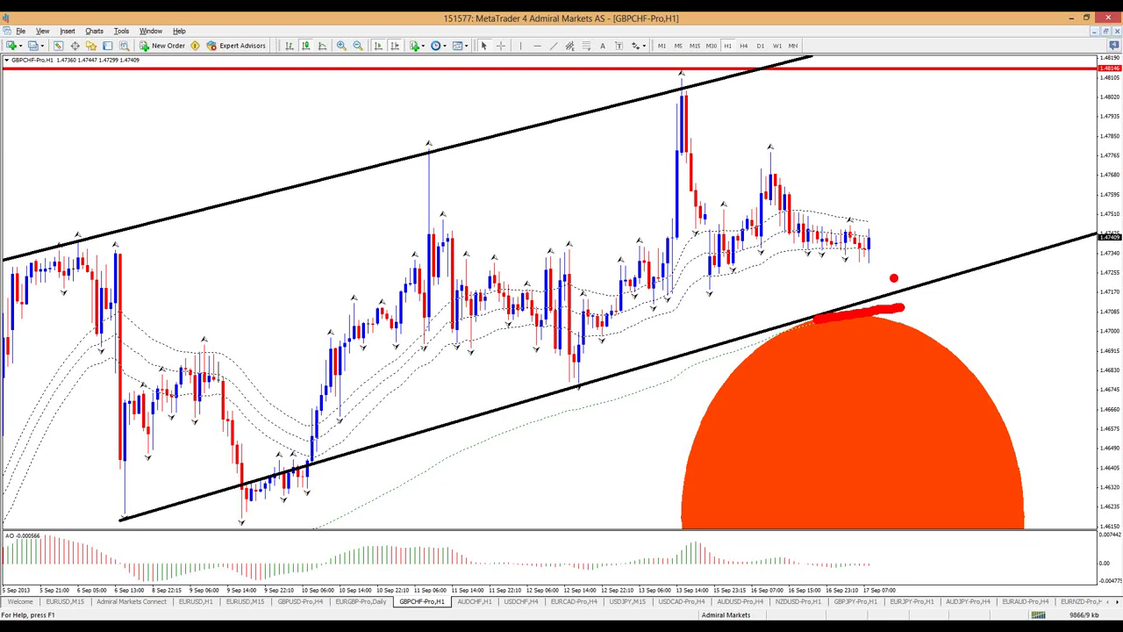
key(Escape)
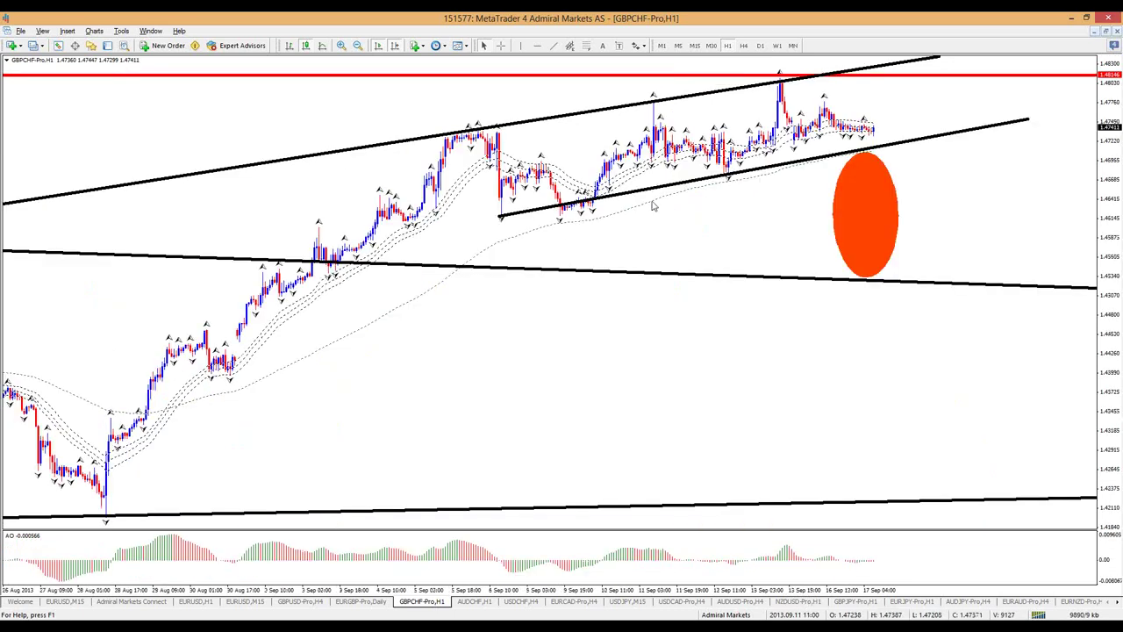
Trace the GBPCHF rise from the late-August breakout to the 13 September high with a green arrow, and clear it.
mouse_move(715, 195)
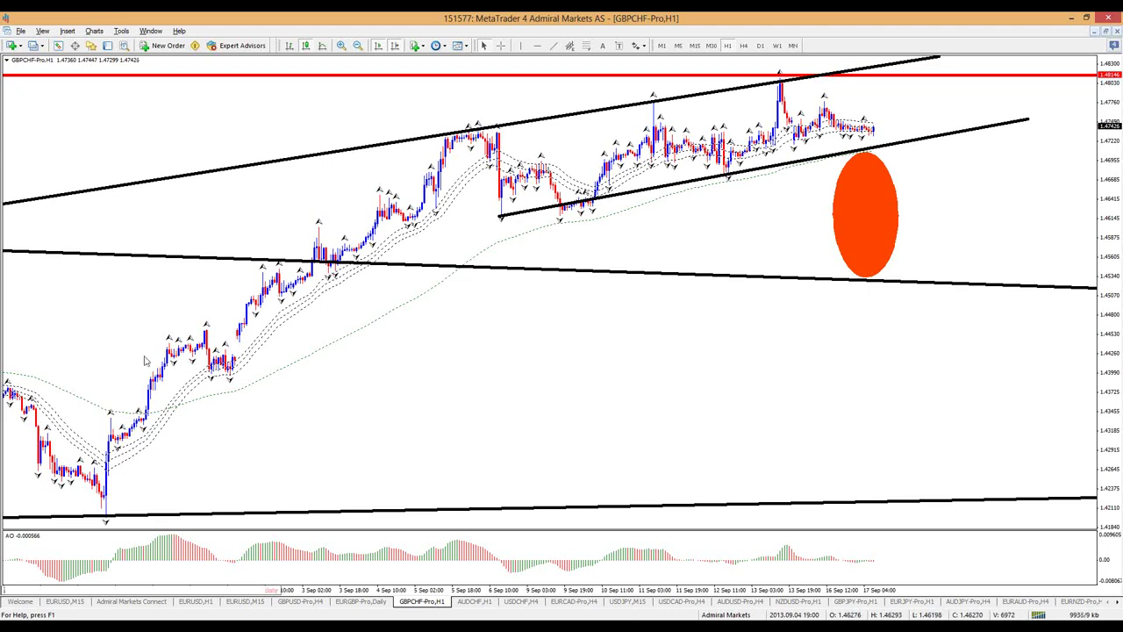
mouse_move(103, 414)
mouse_down()
mouse_move(173, 415)
mouse_move(142, 406)
mouse_move(173, 351)
mouse_move(208, 346)
mouse_move(422, 160)
mouse_move(781, 101)
mouse_move(795, 118)
mouse_up()
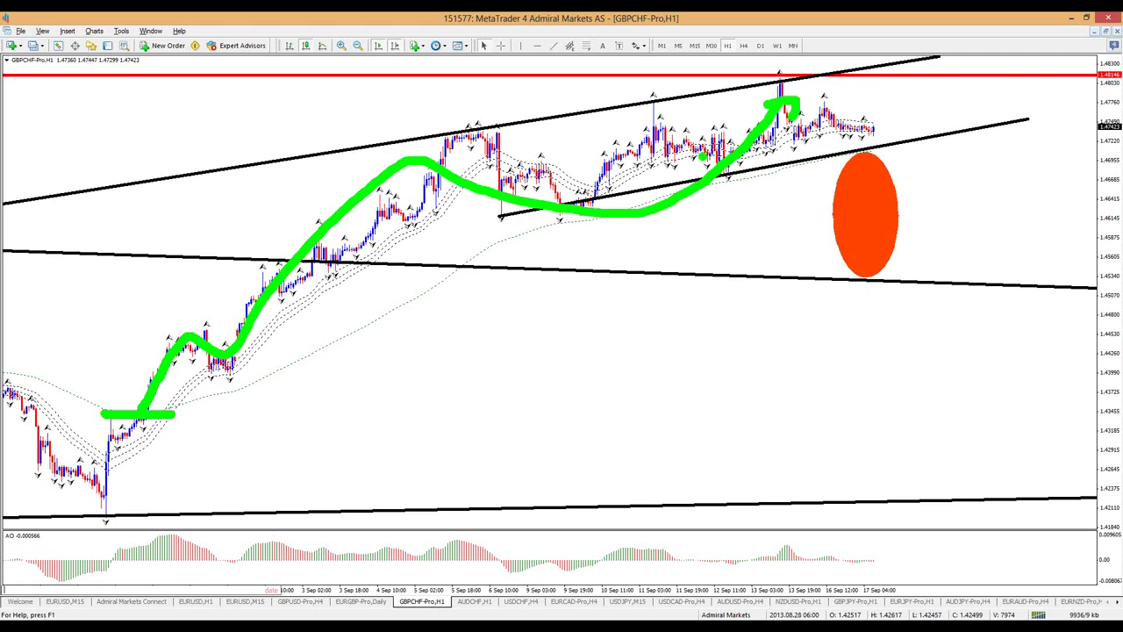
key(Escape)
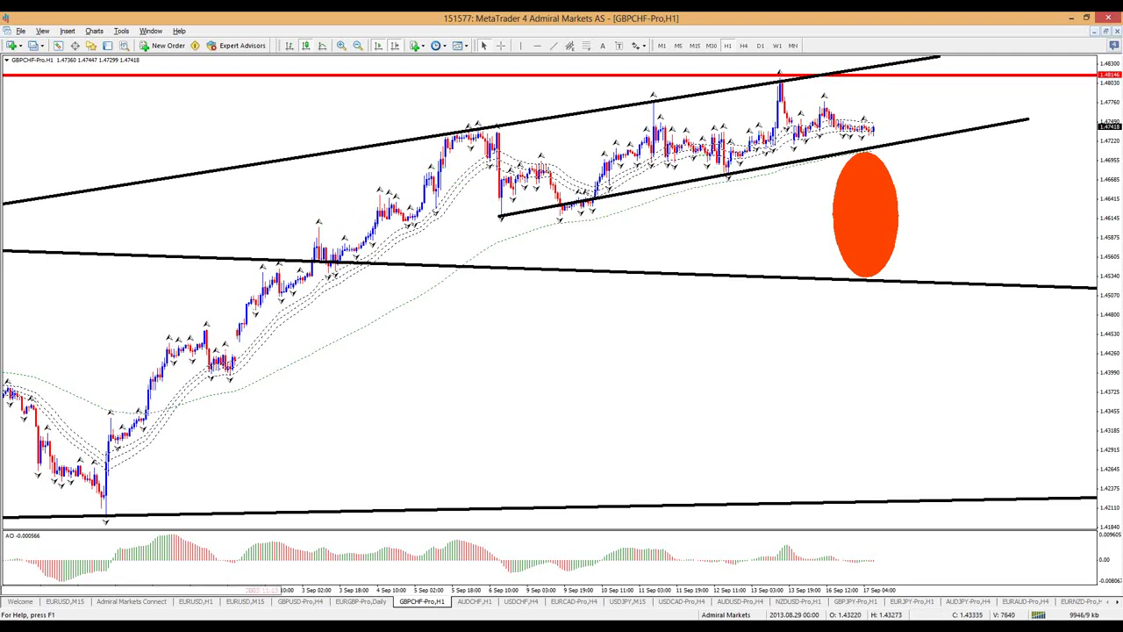
Turn off the chart's end shift, mark the August decline on the H1 history in green, and clear the drawing.
click(395, 45)
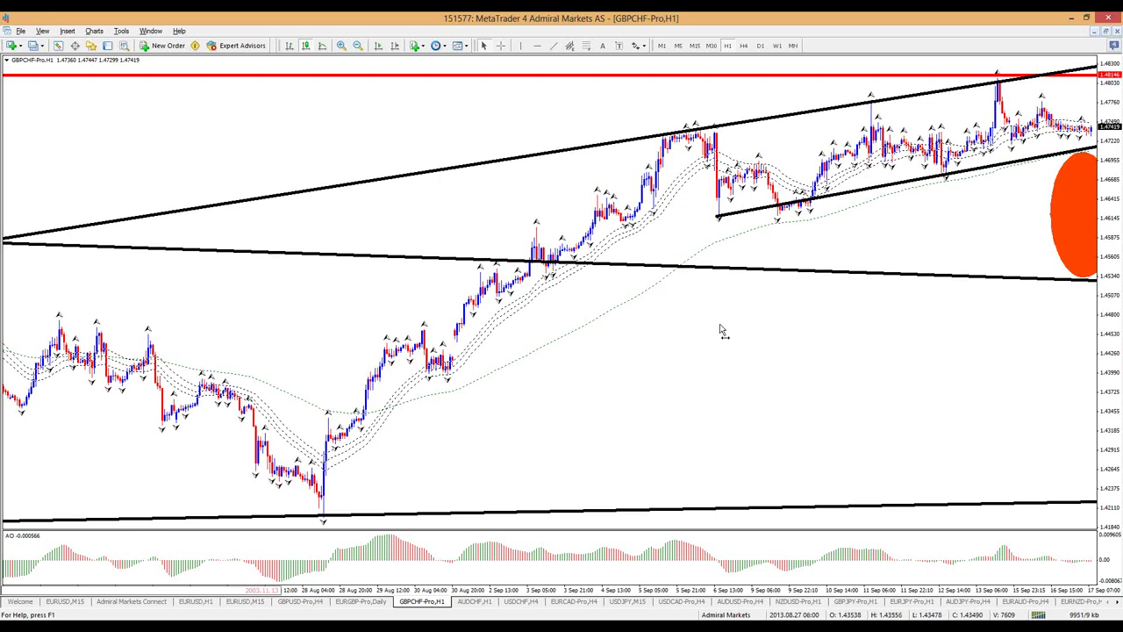
scroll(719, 330, up, 5)
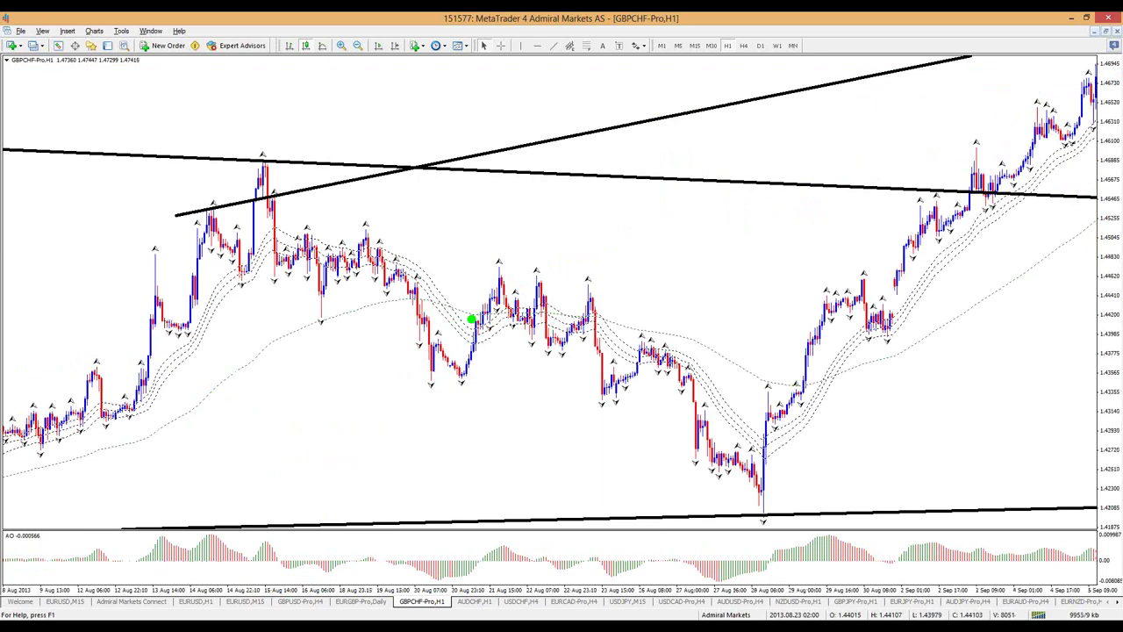
mouse_move(352, 308)
mouse_down()
mouse_move(338, 322)
mouse_move(351, 306)
mouse_up()
mouse_move(430, 290)
mouse_down()
mouse_move(441, 313)
mouse_move(548, 313)
mouse_move(618, 330)
mouse_move(717, 474)
mouse_move(735, 456)
mouse_up()
key(Escape)
Examine the earlier GBPCHF H1 price history back to early July 2013.
scroll(441, 434, up, 5)
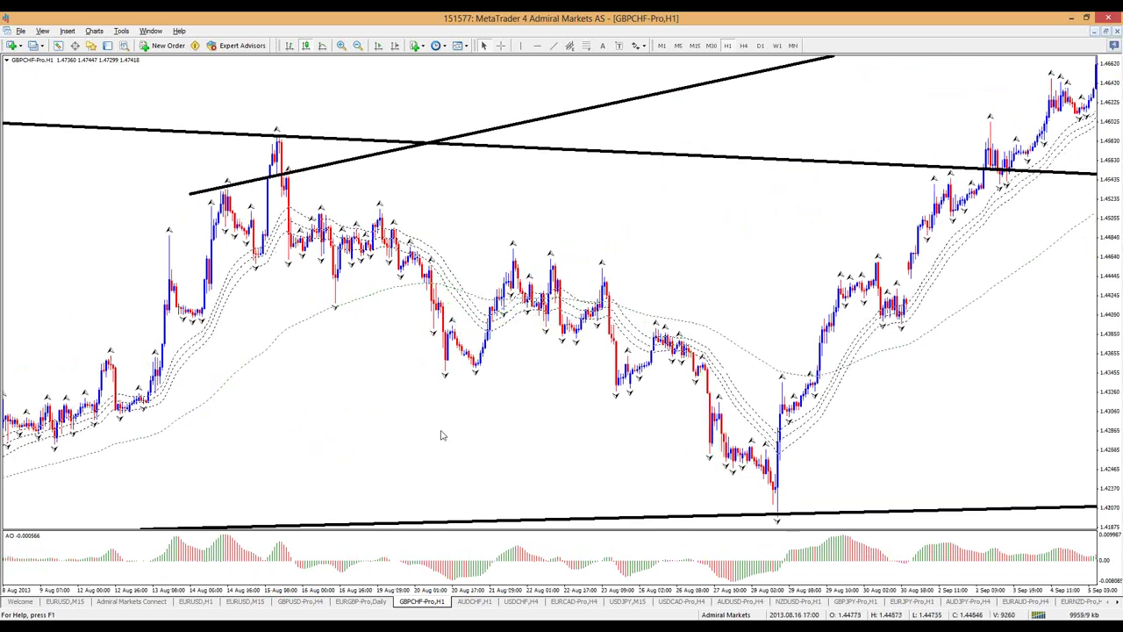
scroll(899, 478, up, 5)
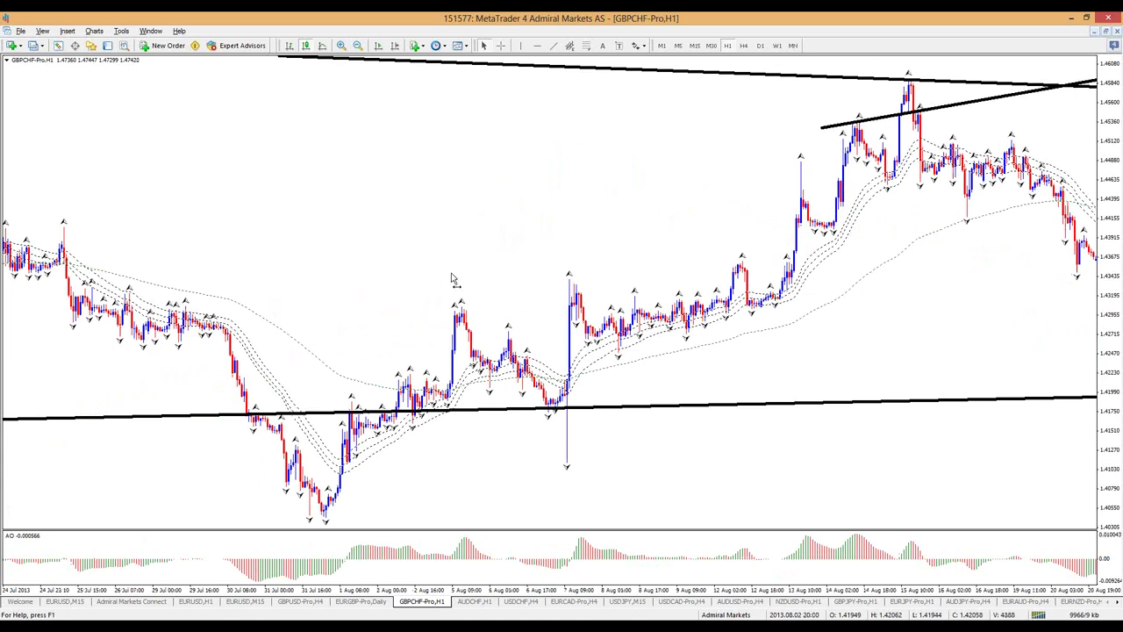
scroll(457, 280, up, 2)
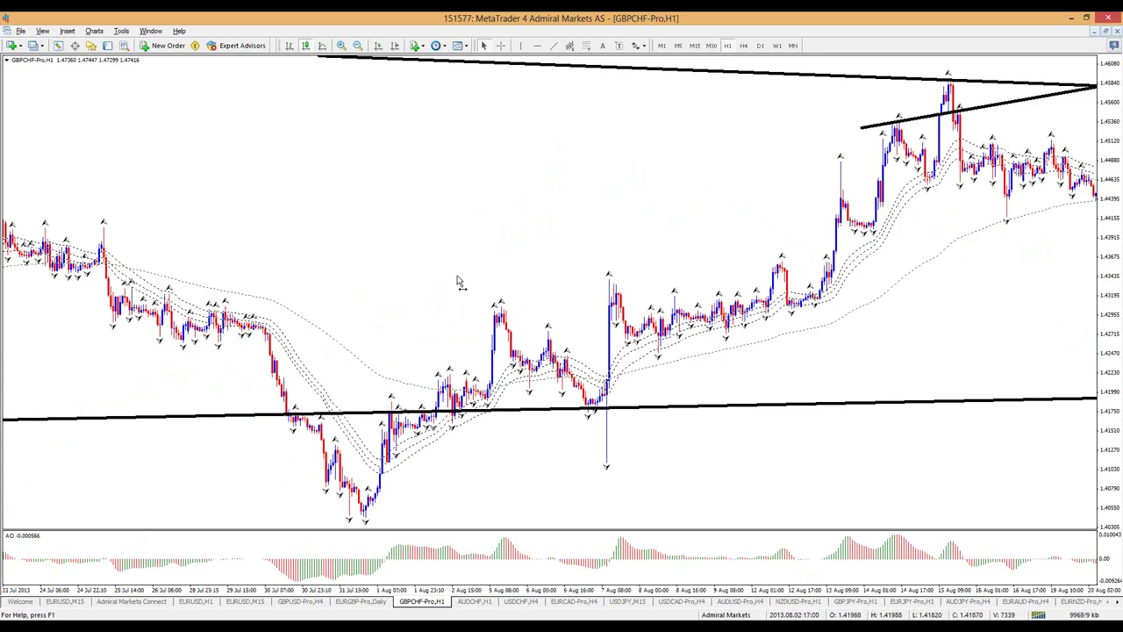
right_click(457, 281)
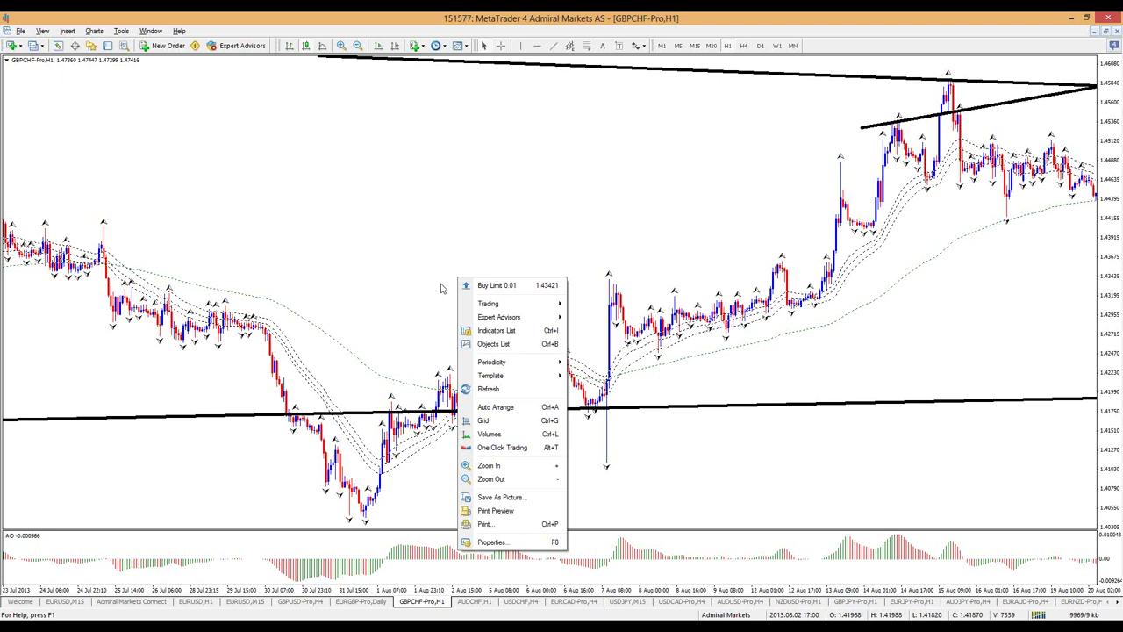
click(241, 265)
scroll(376, 276, up, 10)
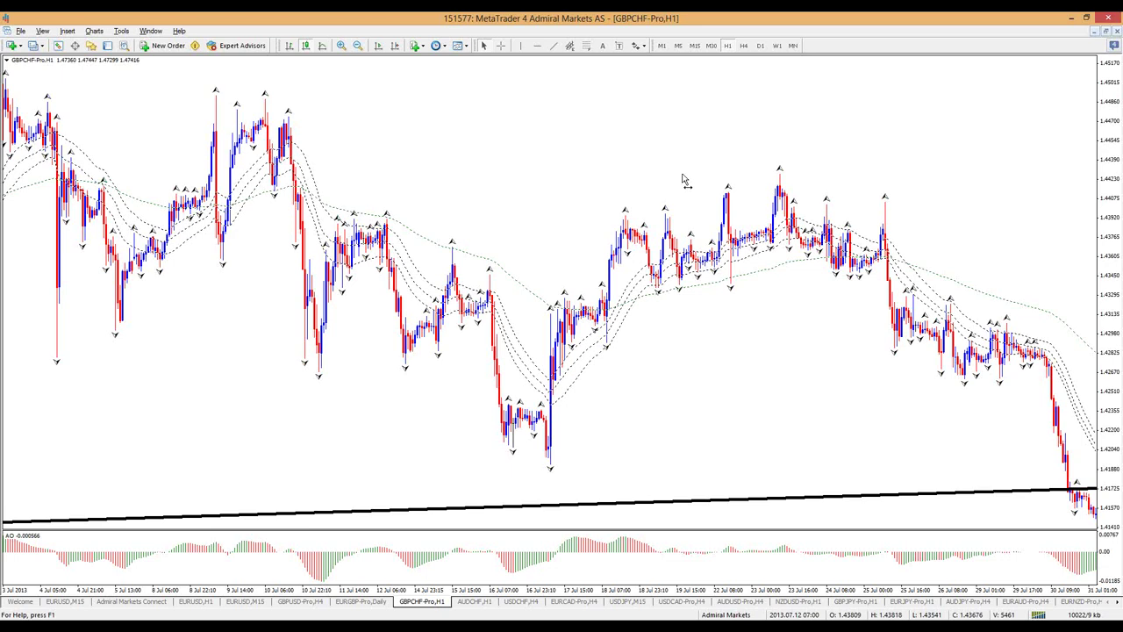
Circle GBPCHF's late-June to mid-July 2013 H1 range in green and draw horizontal green lines through its middle.
scroll(683, 180, down, 10)
scroll(620, 216, up, 9)
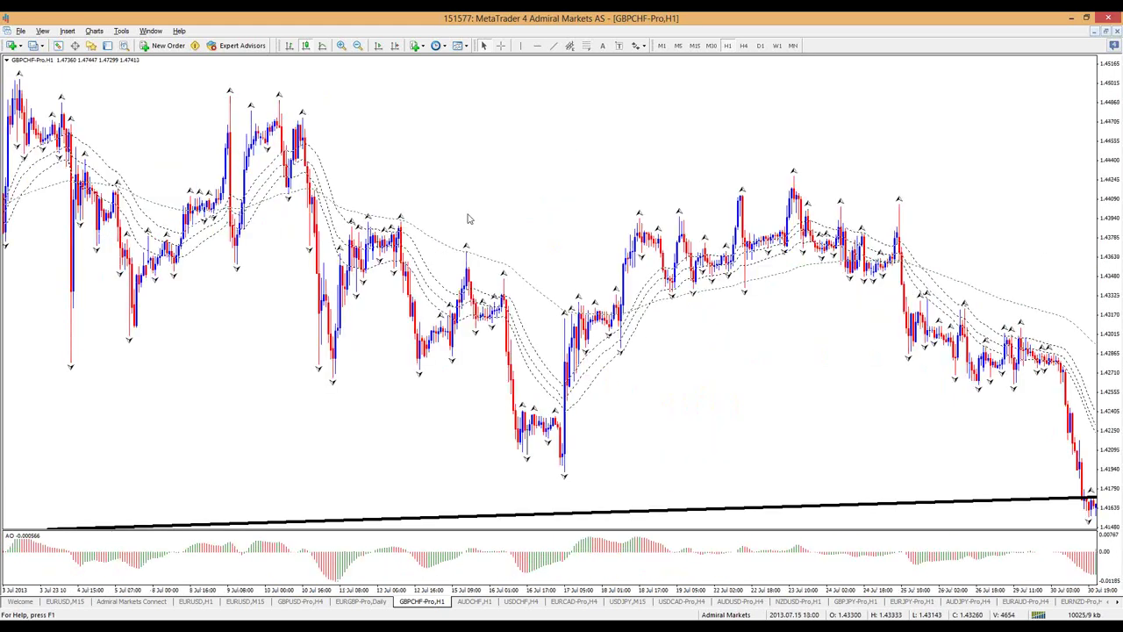
scroll(836, 241, up, 5)
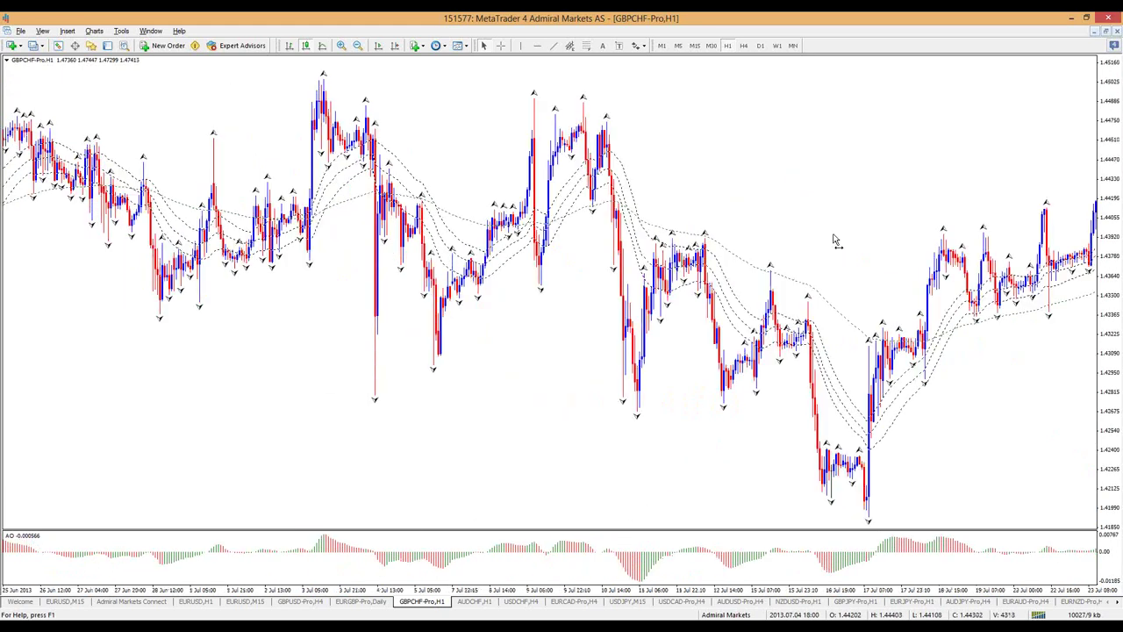
scroll(628, 246, up, 5)
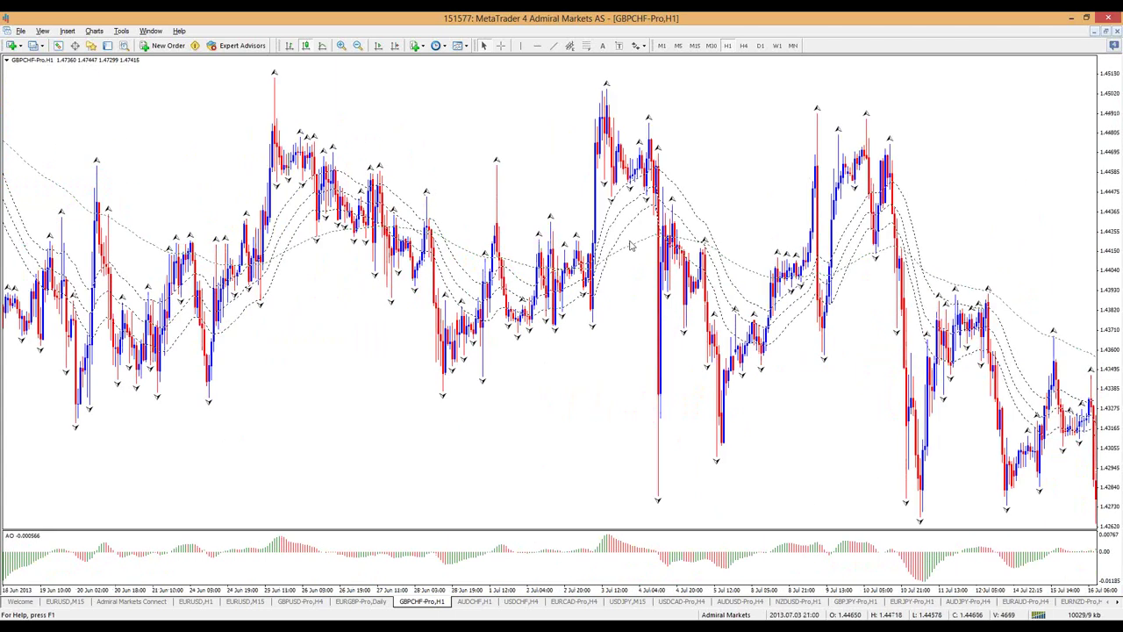
mouse_move(930, 216)
mouse_down()
mouse_move(894, 176)
mouse_move(238, 168)
mouse_move(308, 328)
mouse_move(926, 386)
mouse_move(995, 294)
mouse_move(869, 180)
mouse_up()
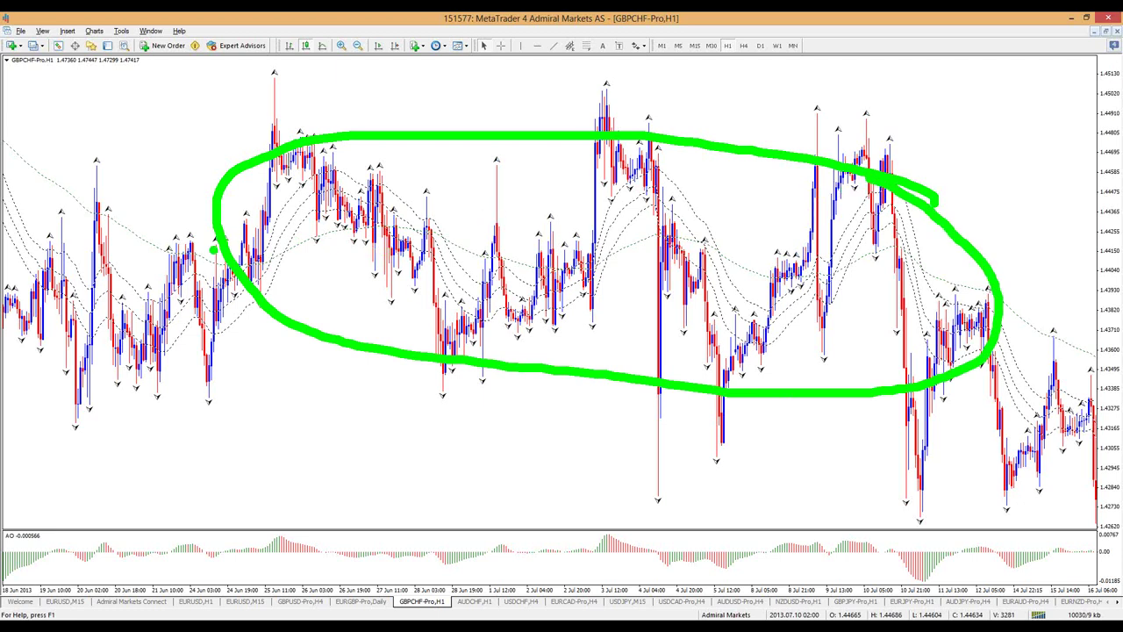
mouse_move(133, 253)
mouse_down()
mouse_move(994, 251)
mouse_move(281, 272)
mouse_up()
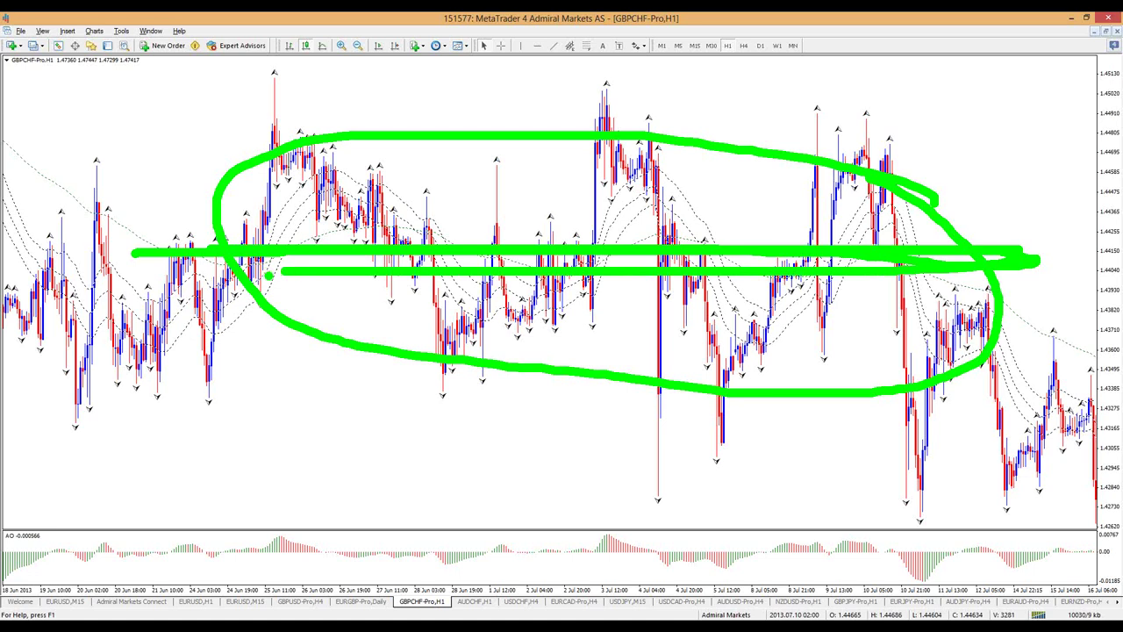
Add a green arrow toward the range's July end and small marks above the candles, and clear all the green drawings.
mouse_move(1048, 68)
mouse_down()
mouse_move(948, 126)
mouse_move(957, 151)
mouse_up()
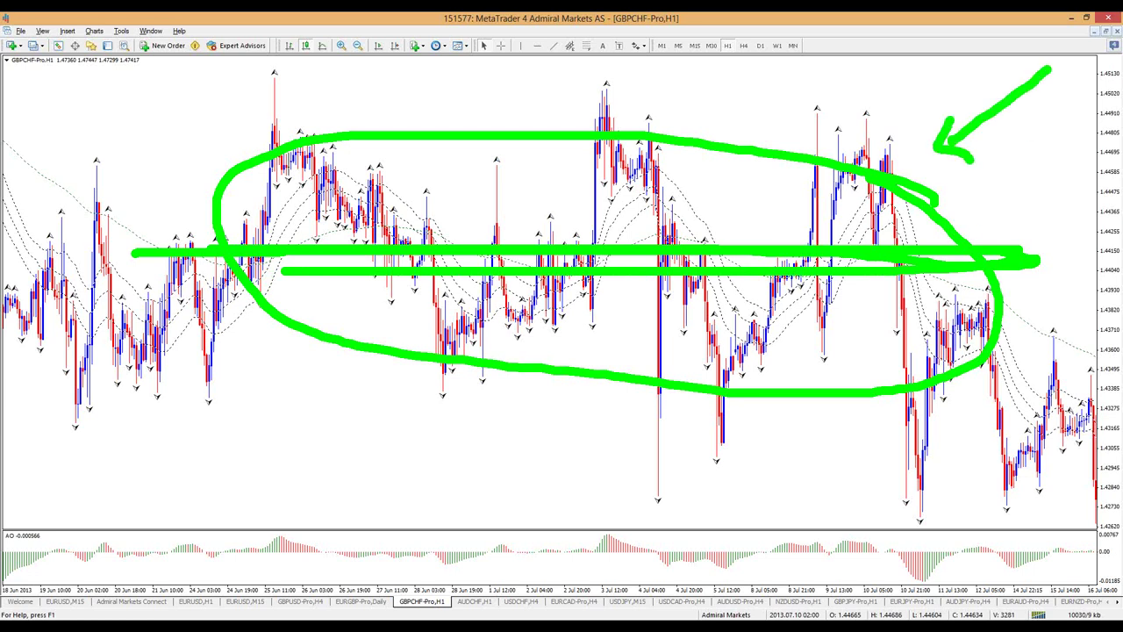
mouse_move(718, 77)
mouse_down()
mouse_move(735, 89)
mouse_move(749, 68)
mouse_up()
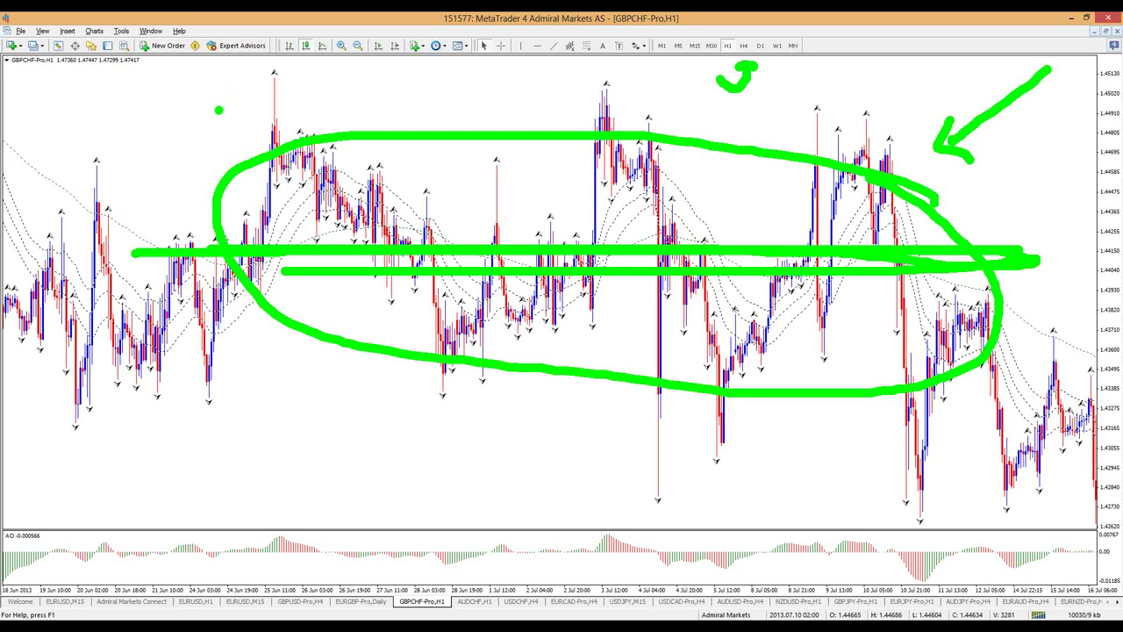
mouse_move(172, 86)
mouse_down()
mouse_move(157, 144)
mouse_move(434, 408)
mouse_move(1022, 306)
mouse_move(296, 97)
mouse_move(161, 110)
mouse_move(144, 130)
mouse_up()
key(Escape)
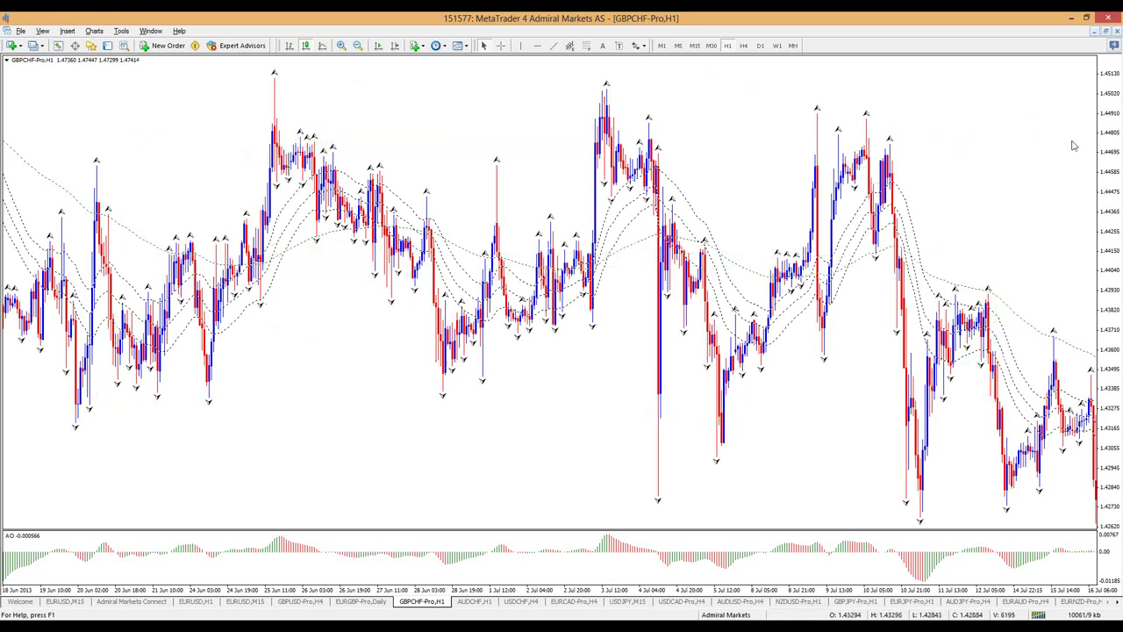
Return the GBPCHF H1 chart to the latest candles and turn its end shift back on.
scroll(789, 149, down, 15)
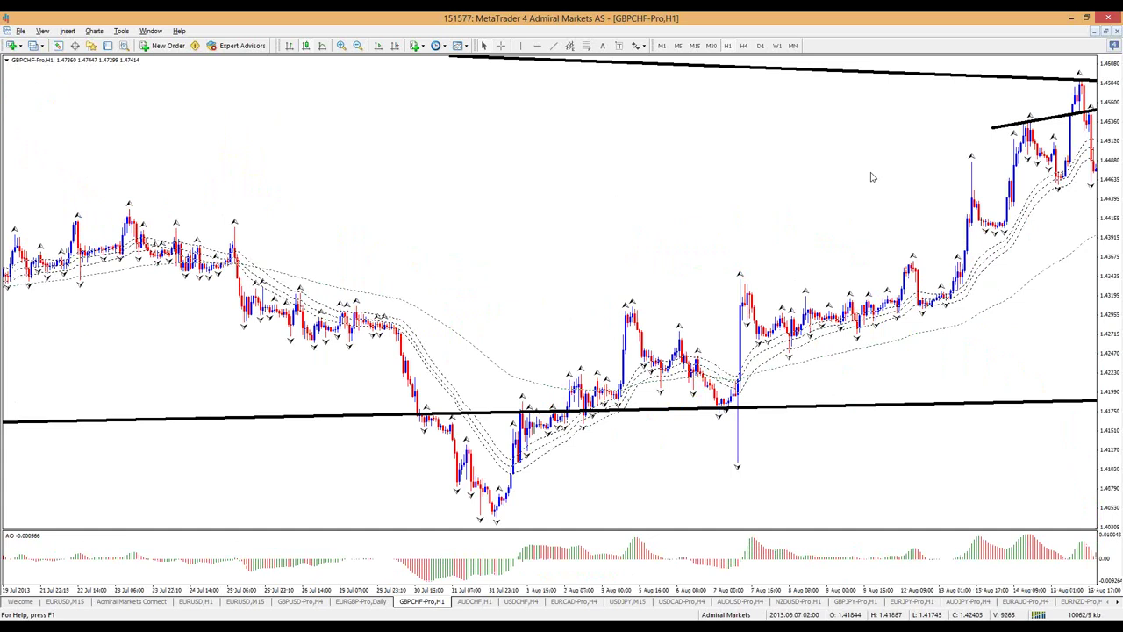
scroll(912, 268, down, 10)
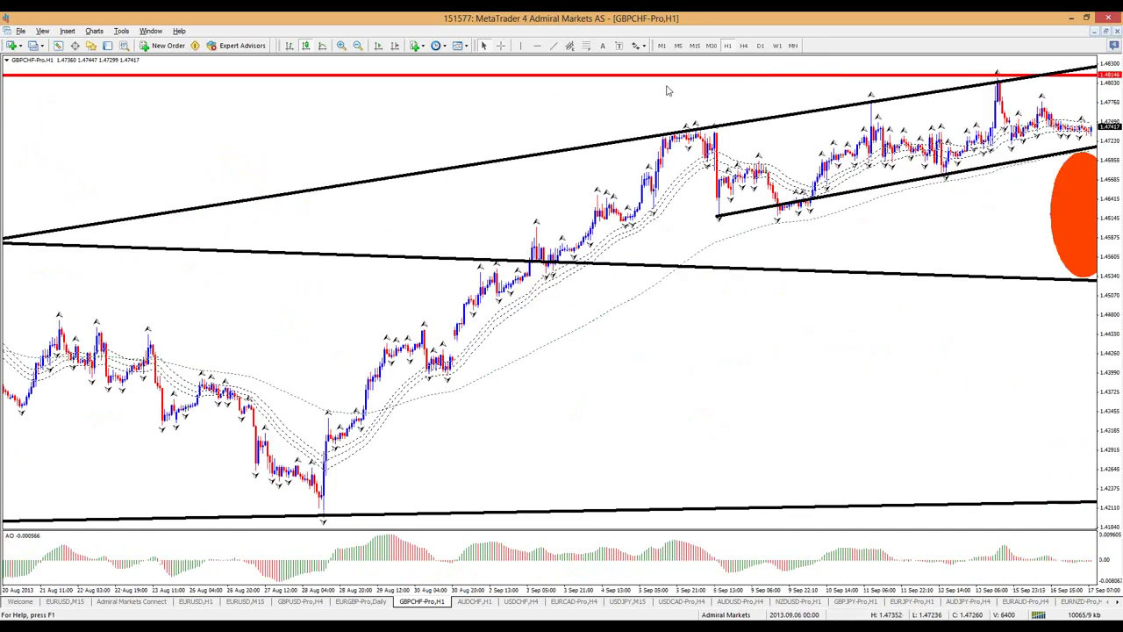
click(379, 46)
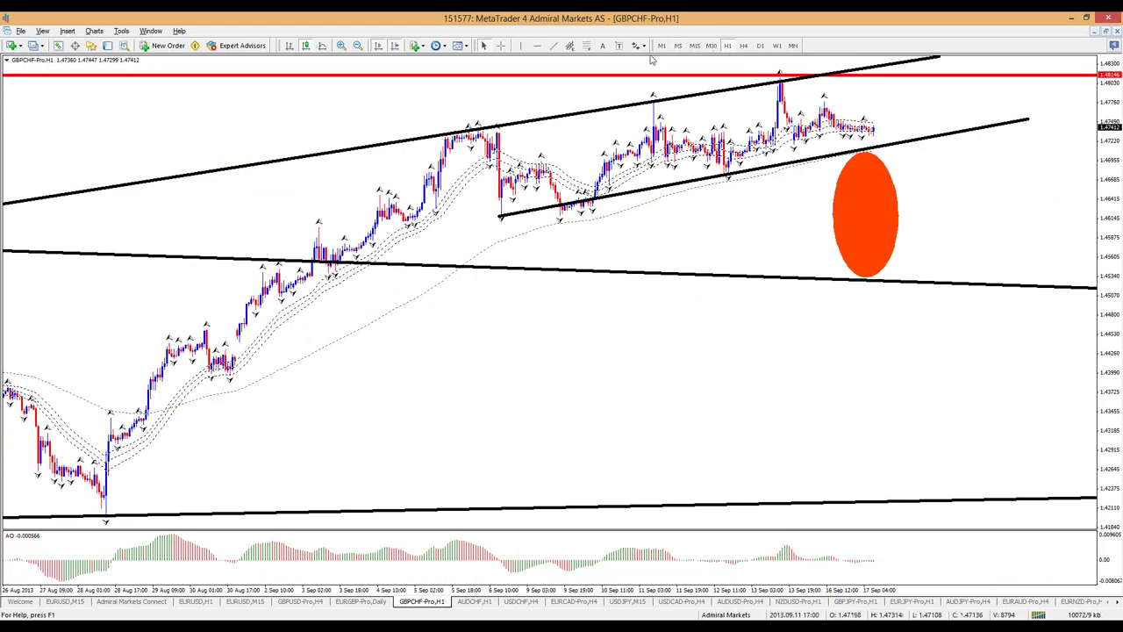
Make the short rising trendline beneath the September candles visible on M15, and inspect its level on the M15 chart with the crosshair.
right_click(963, 132)
click(986, 141)
click(525, 274)
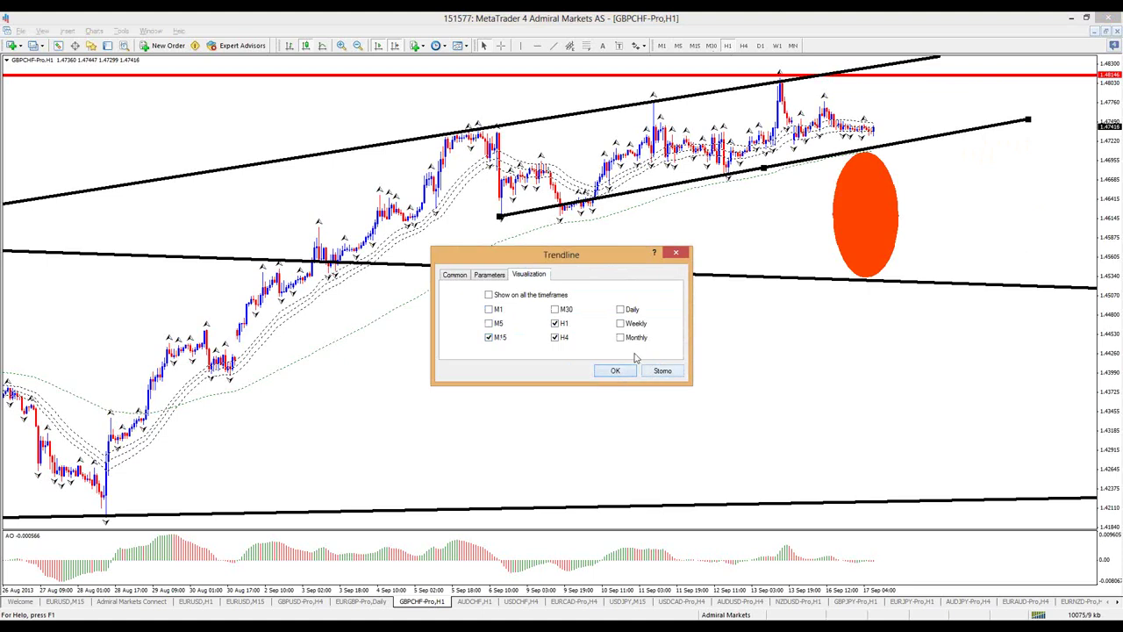
click(615, 370)
click(694, 46)
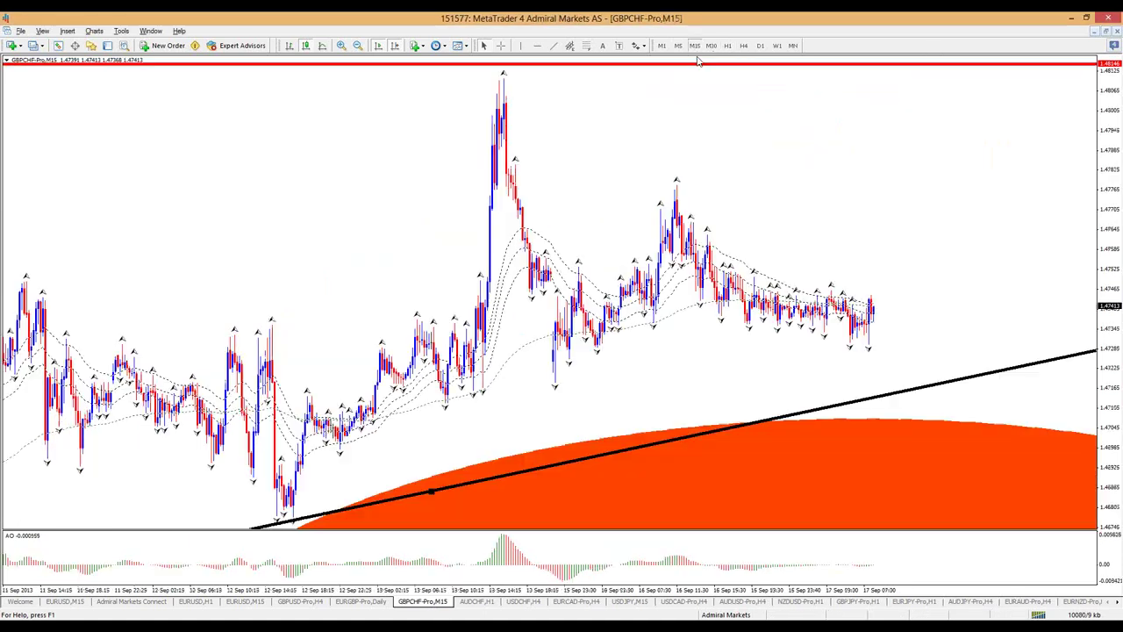
middle_click(682, 173)
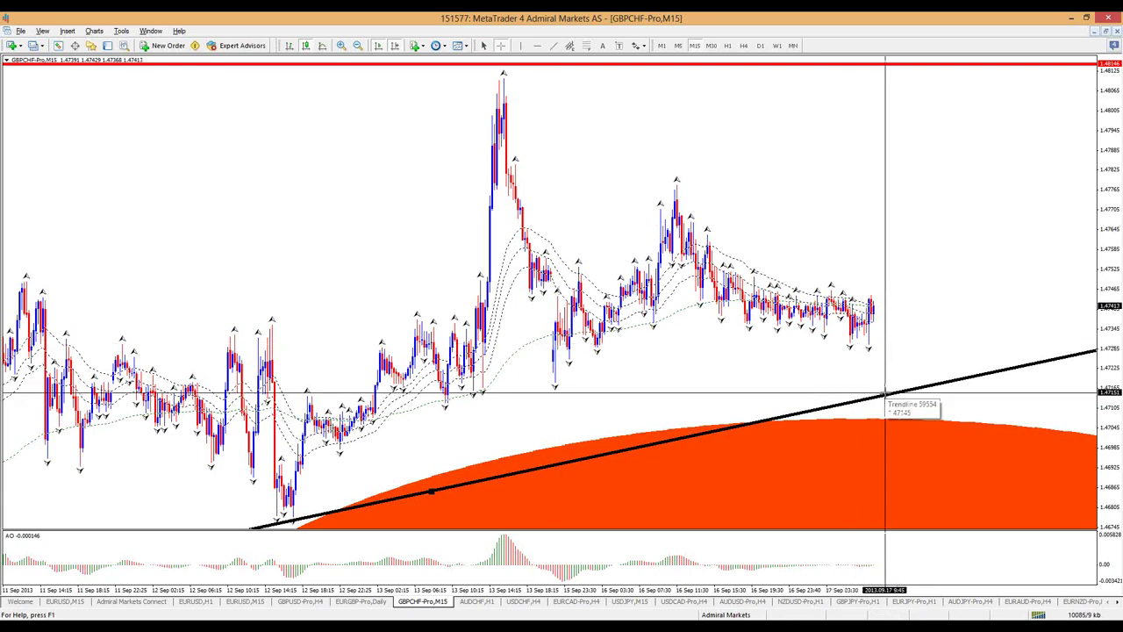
Turn off the crosshair and sketch a green downward stroke from the latest M15 candle through the rising trendline into the orange ellipse.
middle_click(885, 360)
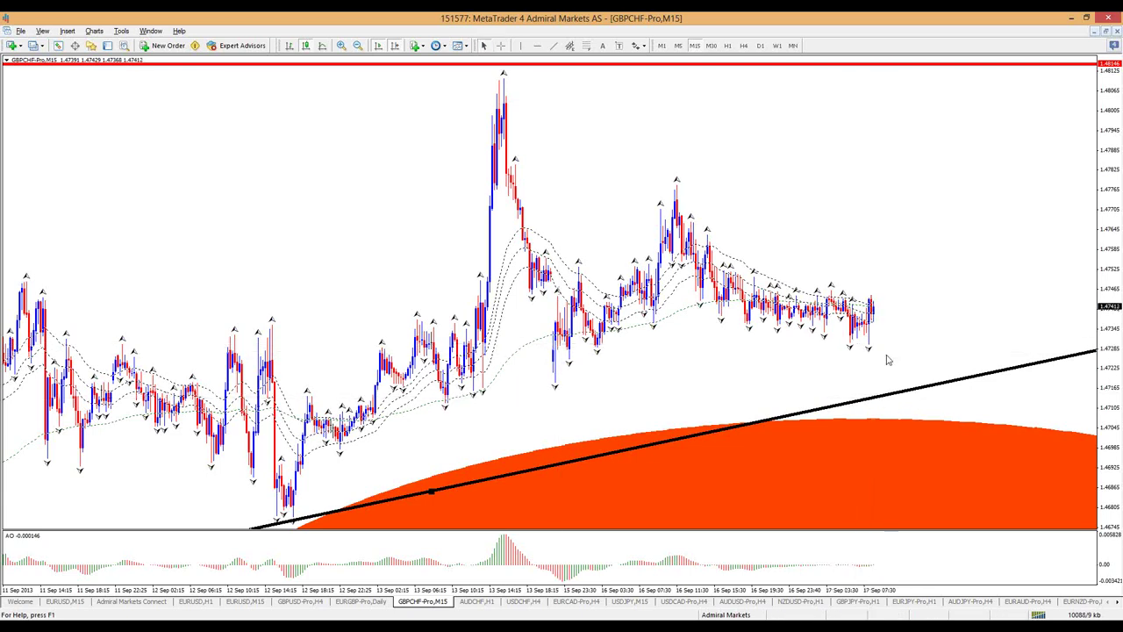
click(873, 318)
mouse_move(870, 307)
mouse_down()
mouse_move(875, 409)
mouse_move(893, 453)
mouse_up()
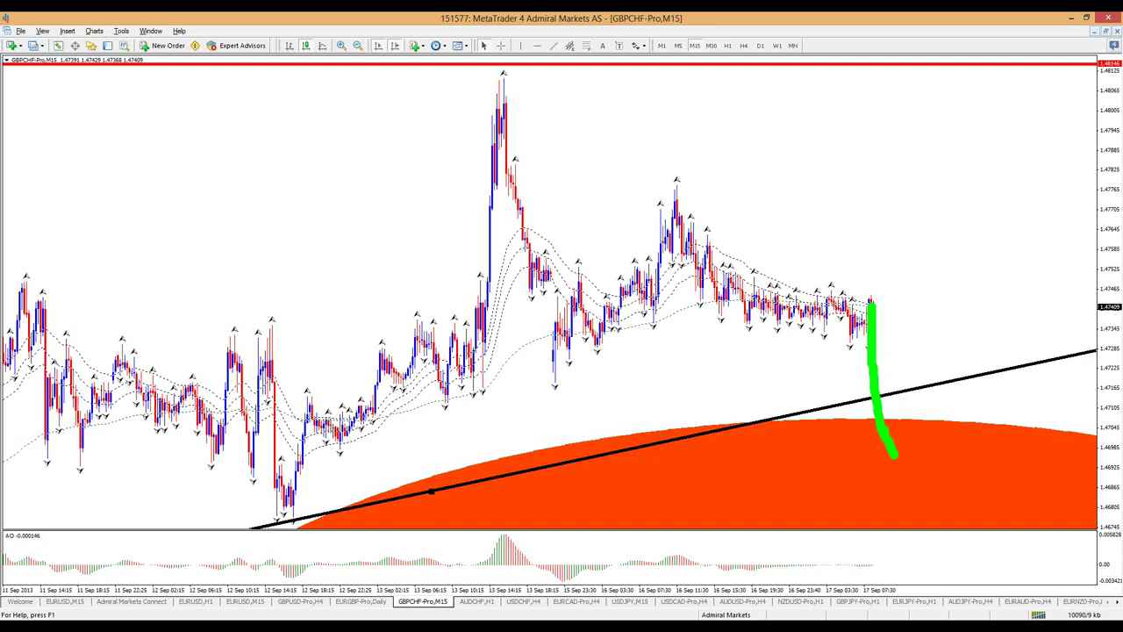
Switch the GBPCHF chart to H1 and place a horizontal line at about 1.47309, at the low of the latest candles.
click(728, 45)
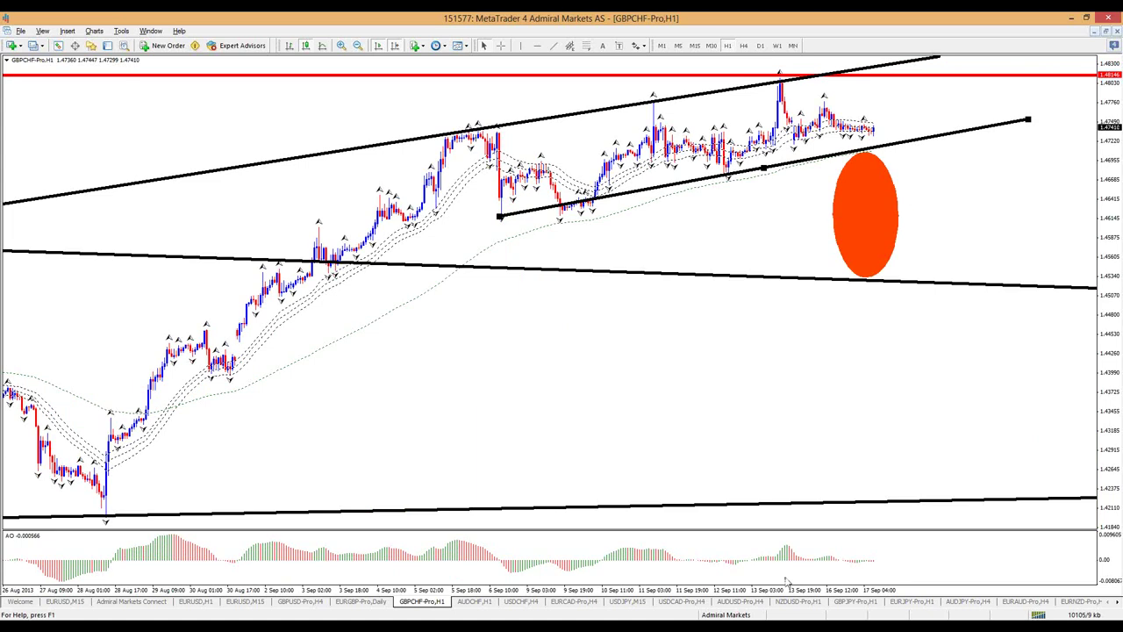
key(plus)
key(plus)
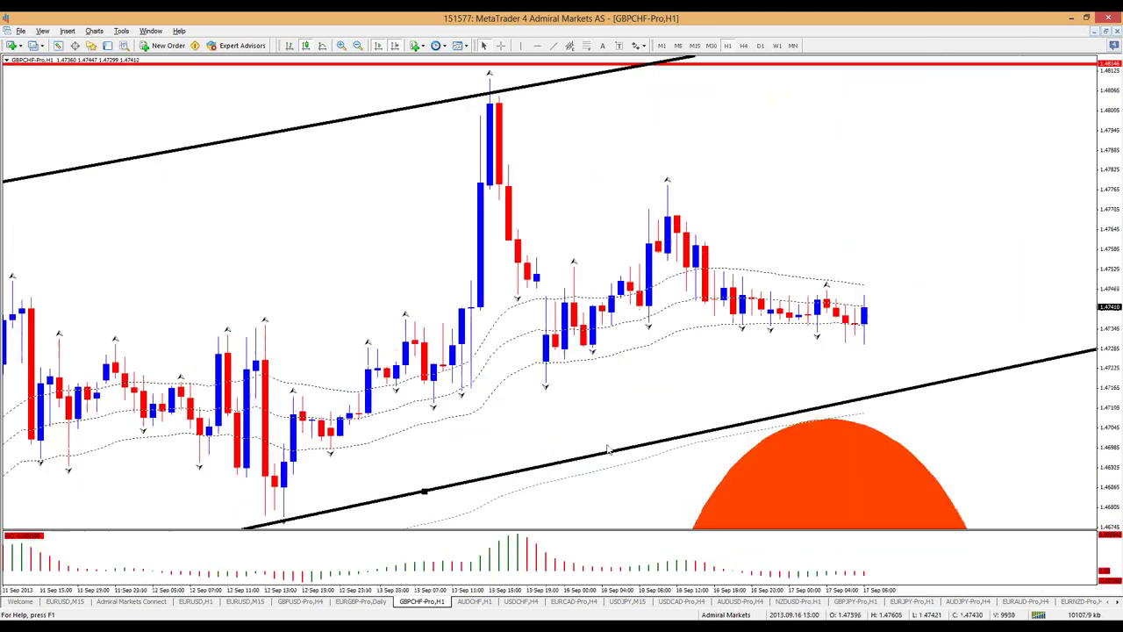
key(minus)
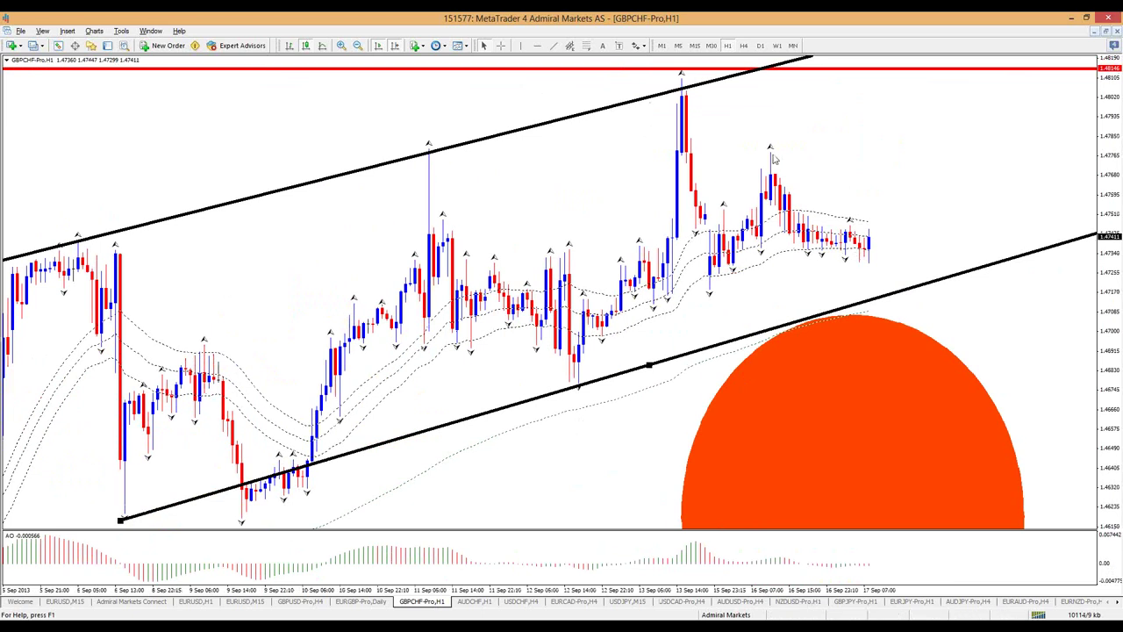
click(537, 45)
click(872, 260)
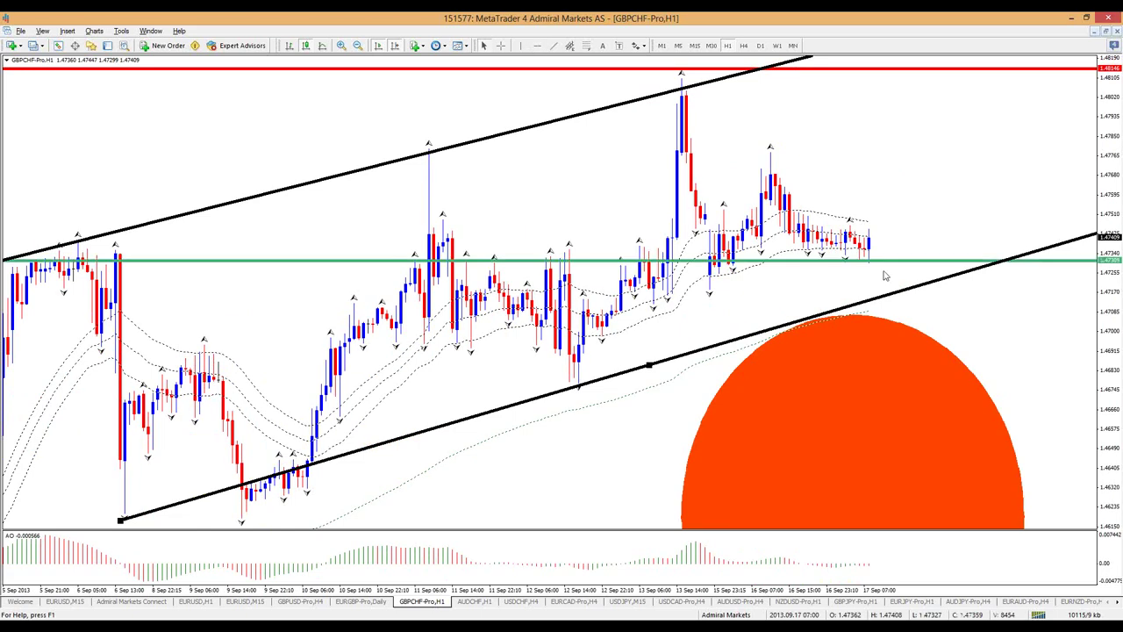
Annotate the H1 chart with a green stroke along the horizontal line and a curved downward arrow from the peak, and clear the drawing.
drag(721, 260, 892, 260)
mouse_move(686, 149)
mouse_down()
mouse_move(676, 106)
mouse_move(759, 250)
mouse_move(886, 280)
mouse_move(916, 406)
mouse_up()
mouse_move(890, 411)
mouse_down()
mouse_move(917, 478)
mouse_move(960, 414)
mouse_up()
click(940, 368)
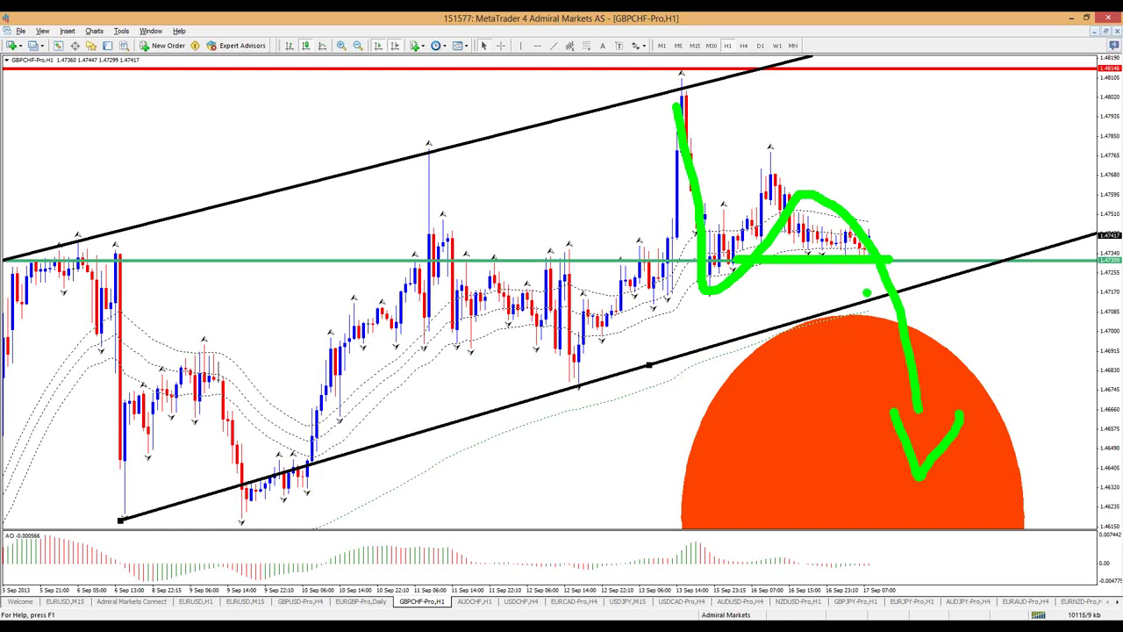
key(ctrl+z)
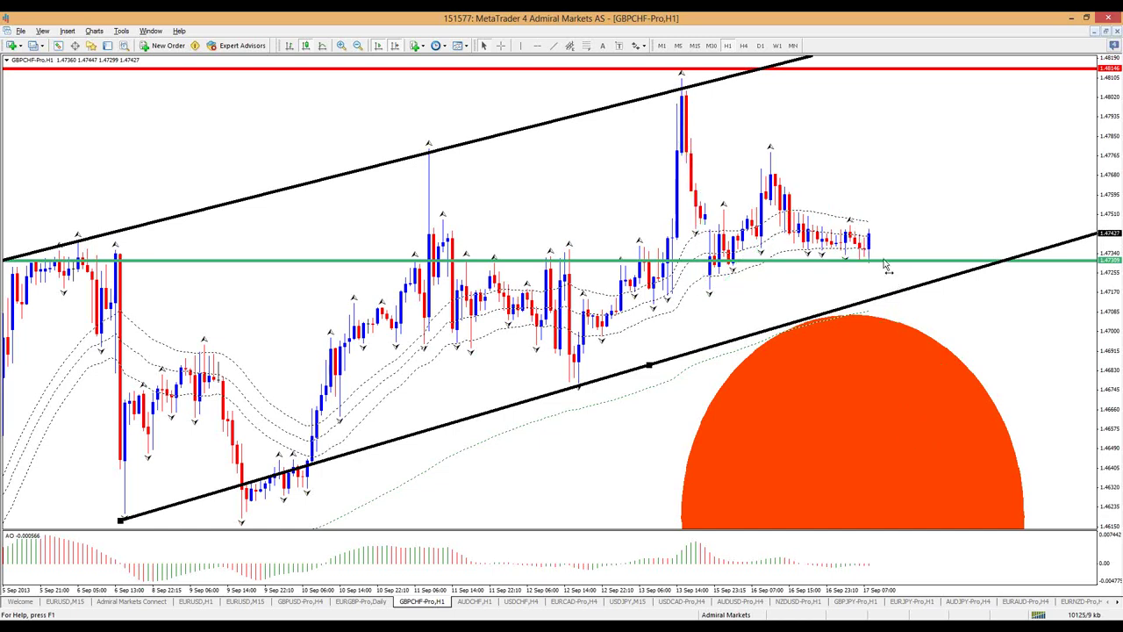
Move the horizontal line to 1.47299 and add a second horizontal line just above it at 1.47350.
drag(887, 260, 887, 263)
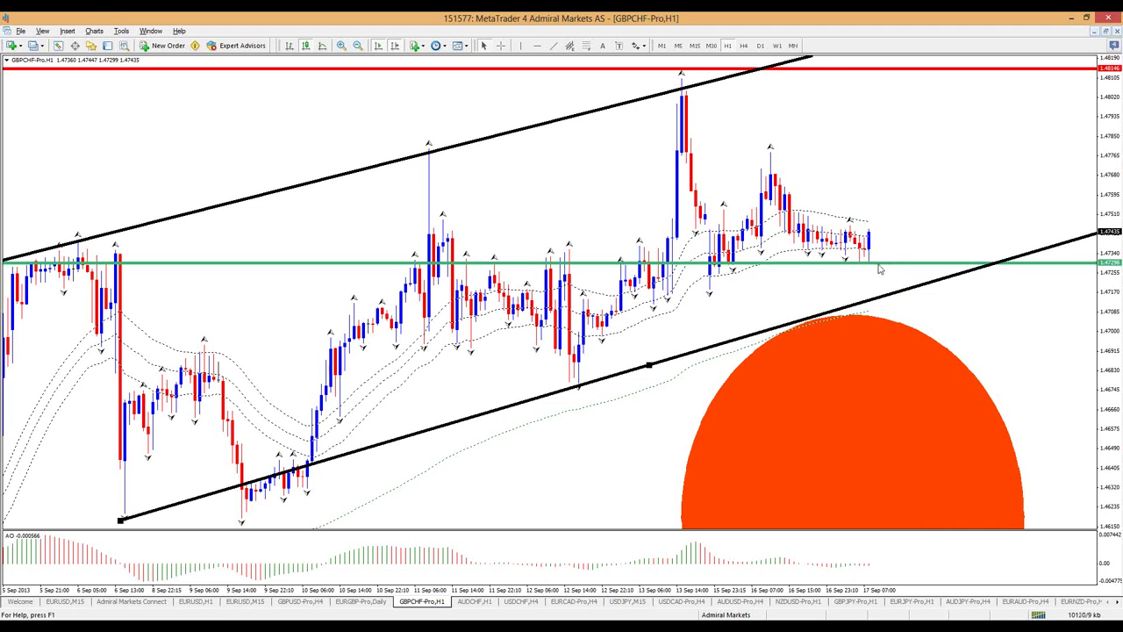
click(537, 46)
click(886, 252)
Mark both horizontal lines with green strokes, draw a downward arrow into the orange ellipse, and clear the annotations.
click(910, 255)
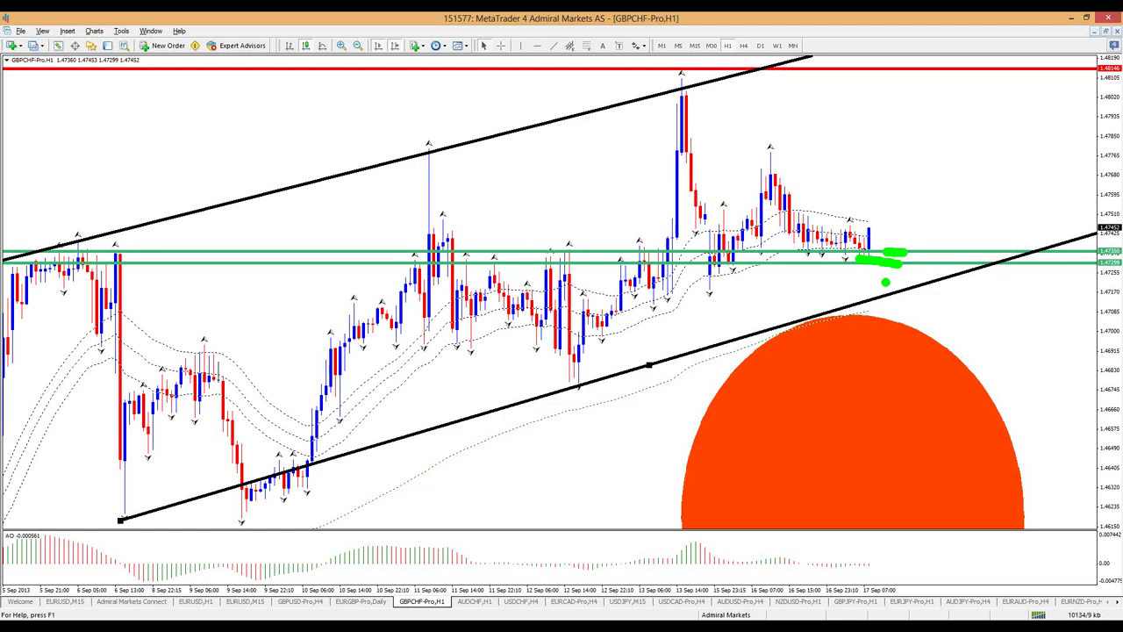
mouse_move(874, 266)
mouse_down()
mouse_move(896, 267)
mouse_move(881, 318)
mouse_move(901, 323)
mouse_up()
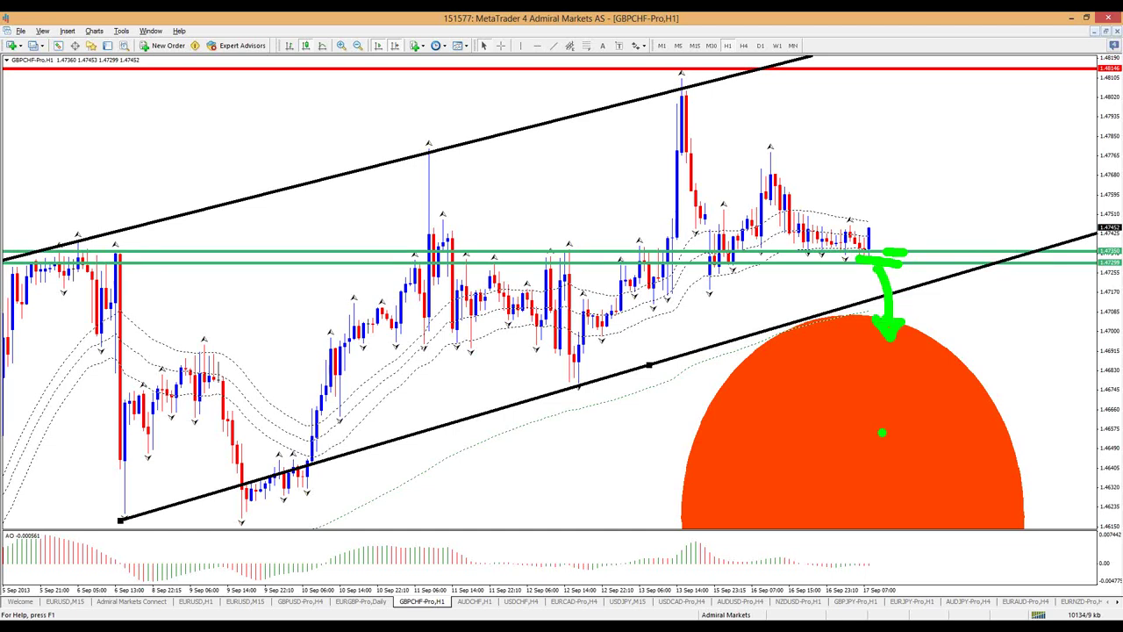
key(Escape)
mouse_move(810, 324)
mouse_down()
mouse_move(933, 328)
mouse_move(843, 336)
mouse_up()
key(Escape)
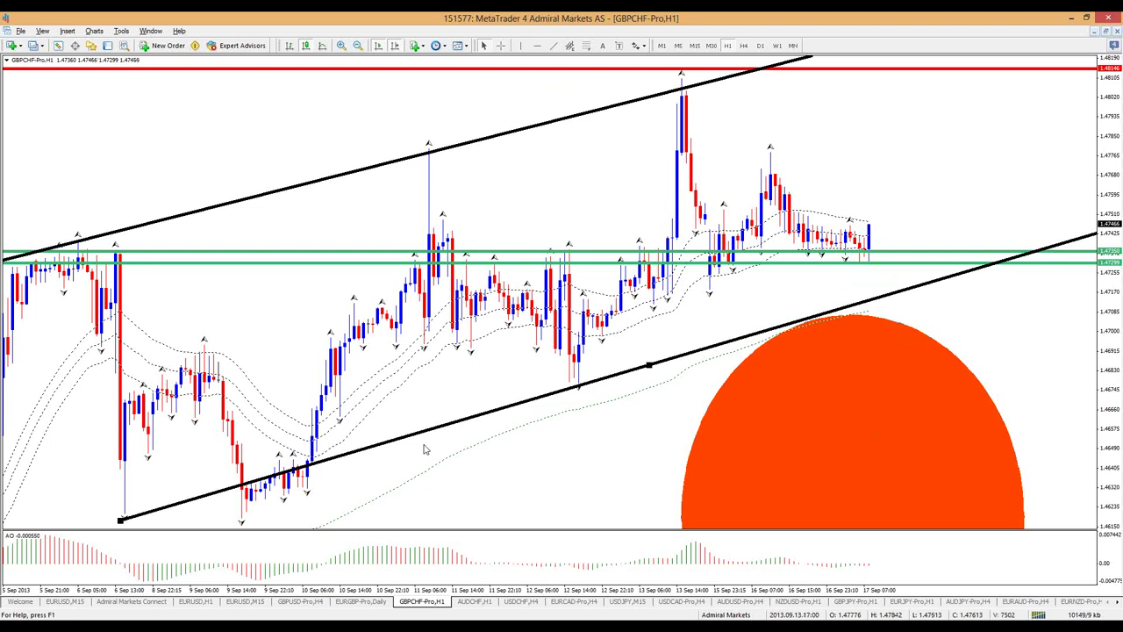
Switch the GBPCHF chart to H4 and select the orange ellipse for editing.
click(744, 46)
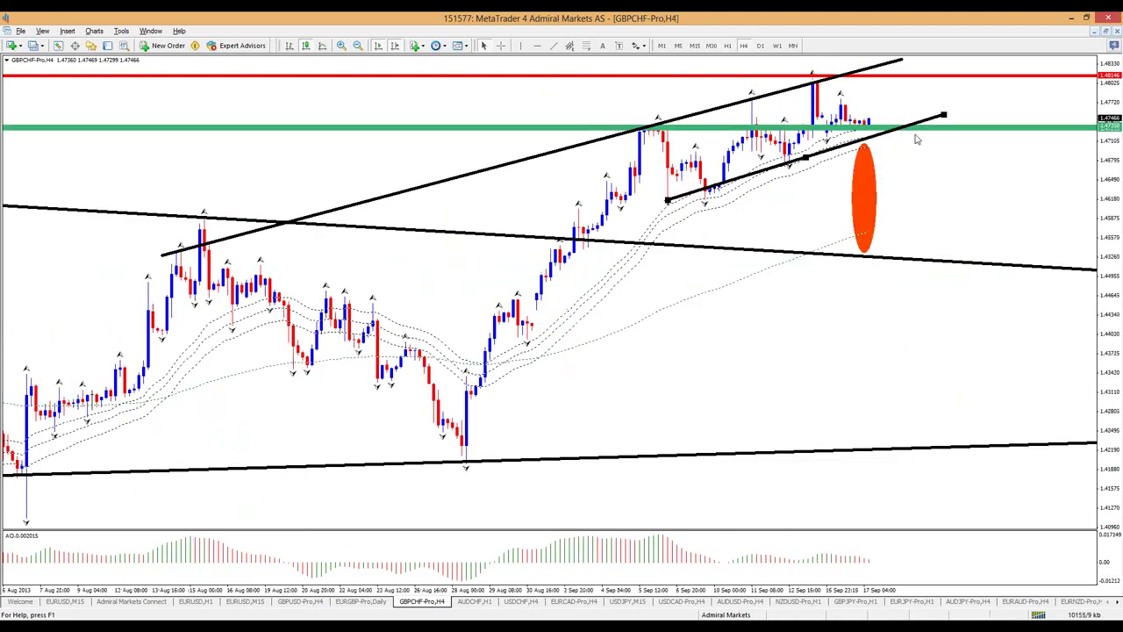
double_click(871, 152)
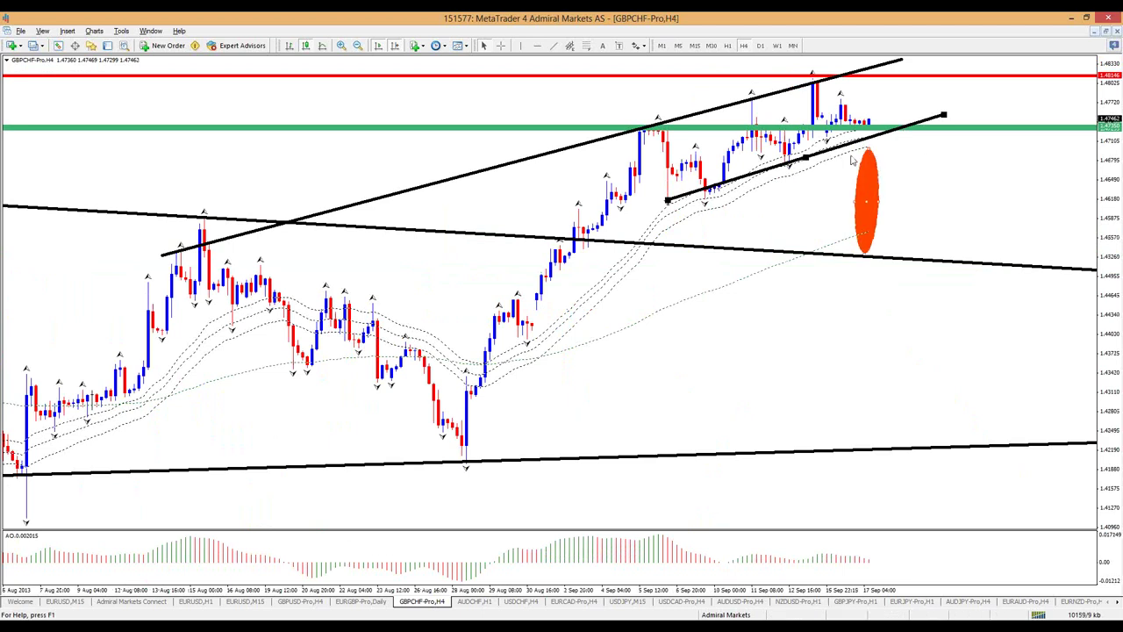
Trace the moving average below price, mark the levels at the ellipse's upper end and the long moving average, and clear the strokes.
drag(707, 209, 844, 156)
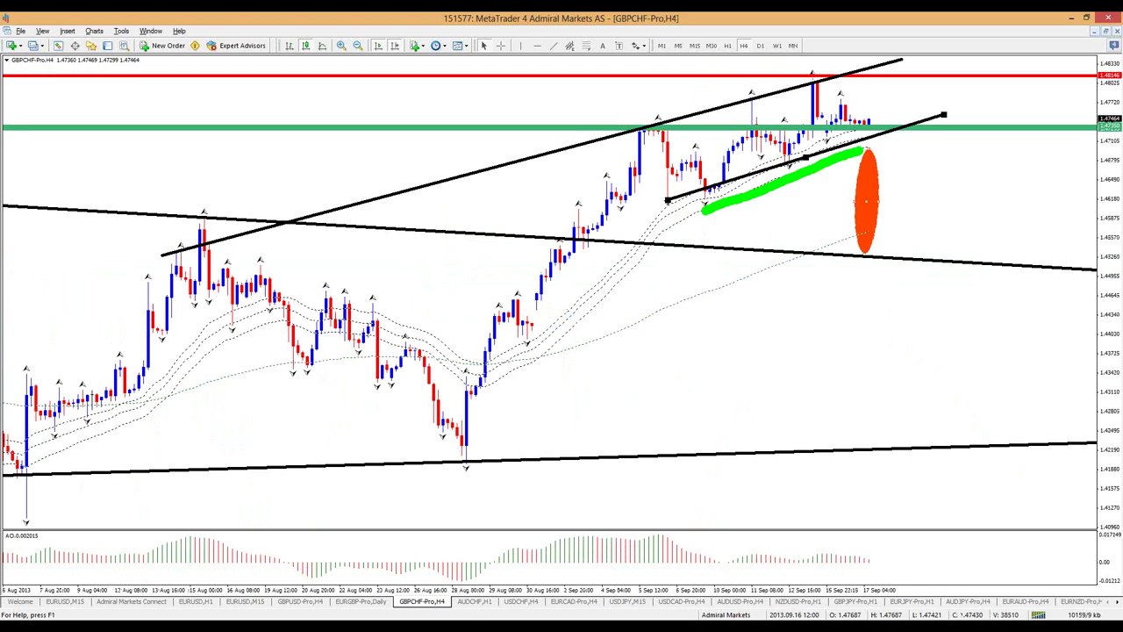
key(Escape)
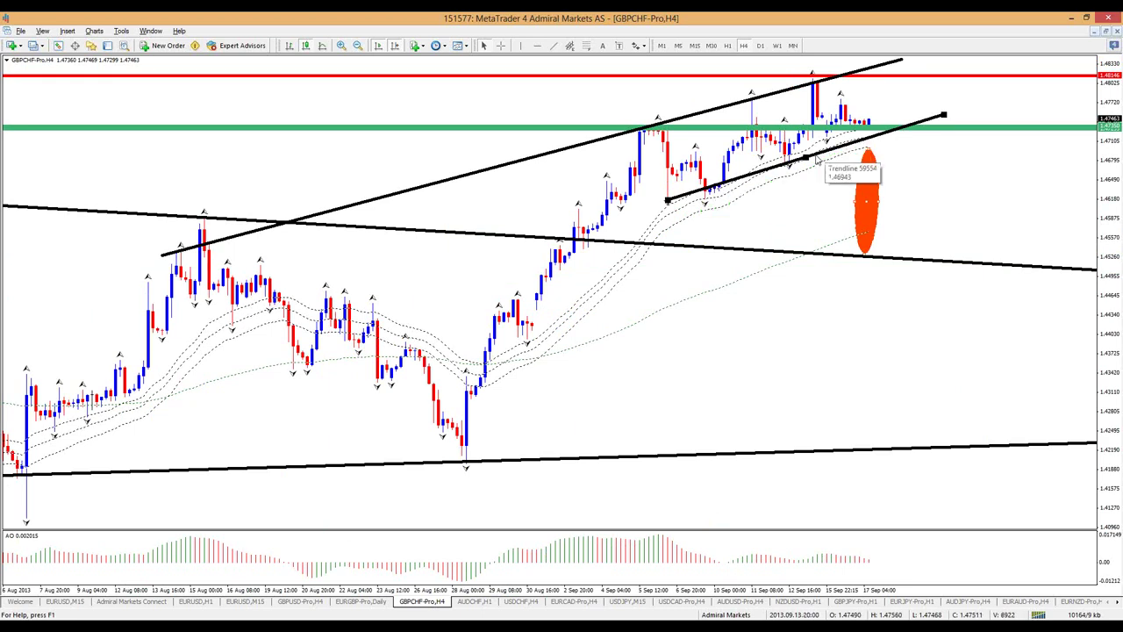
key(ctrl+2)
key(Escape)
click(500, 45)
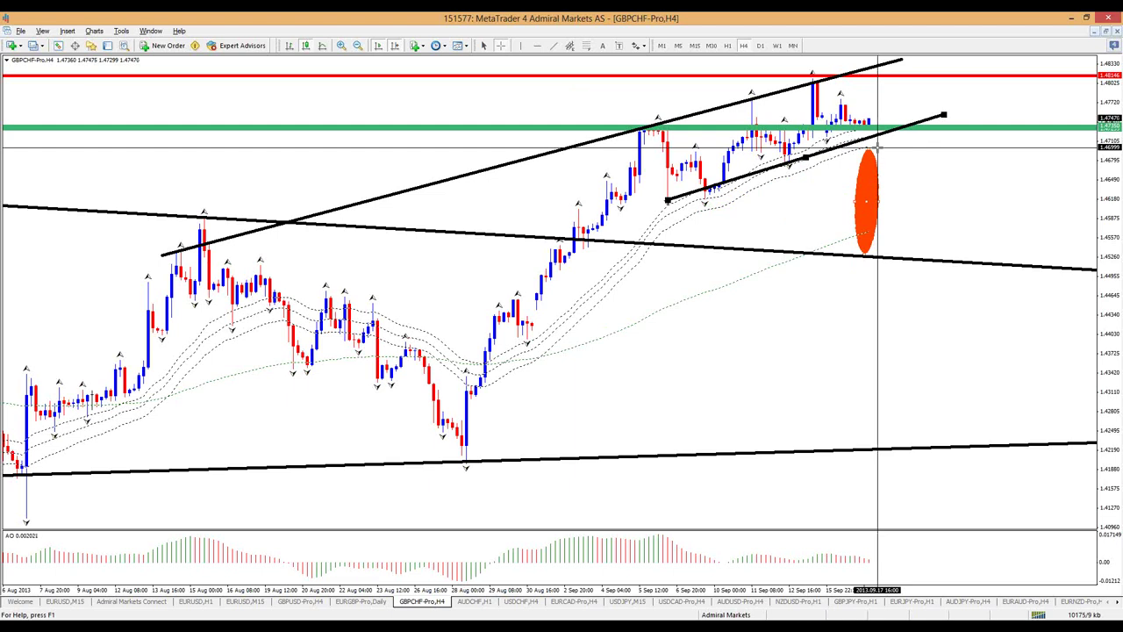
drag(844, 153, 887, 156)
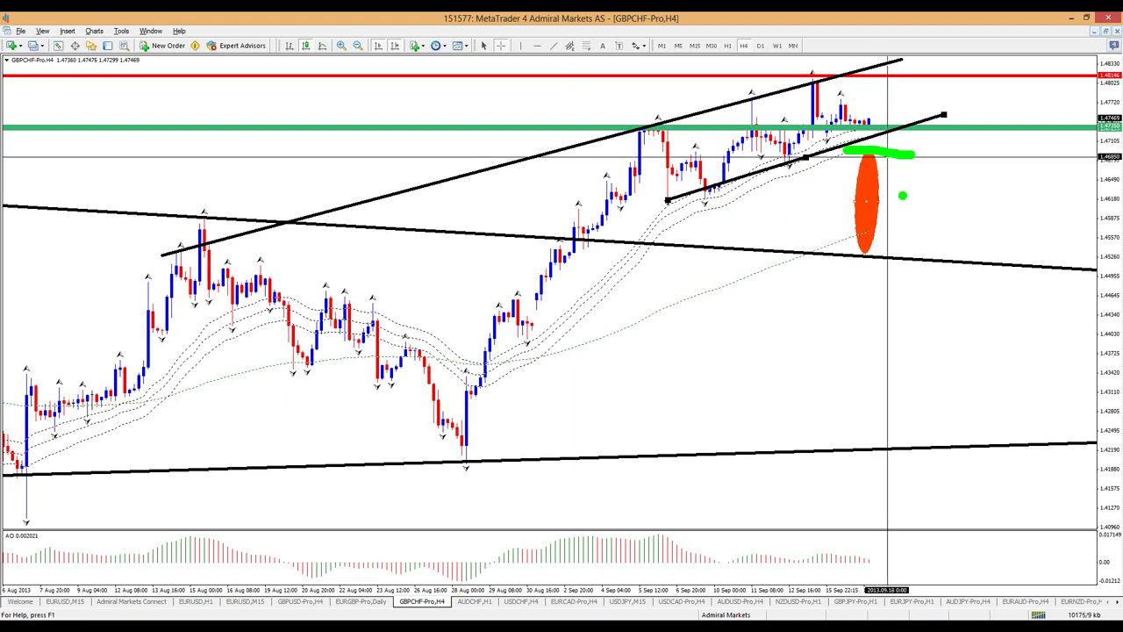
key(Escape)
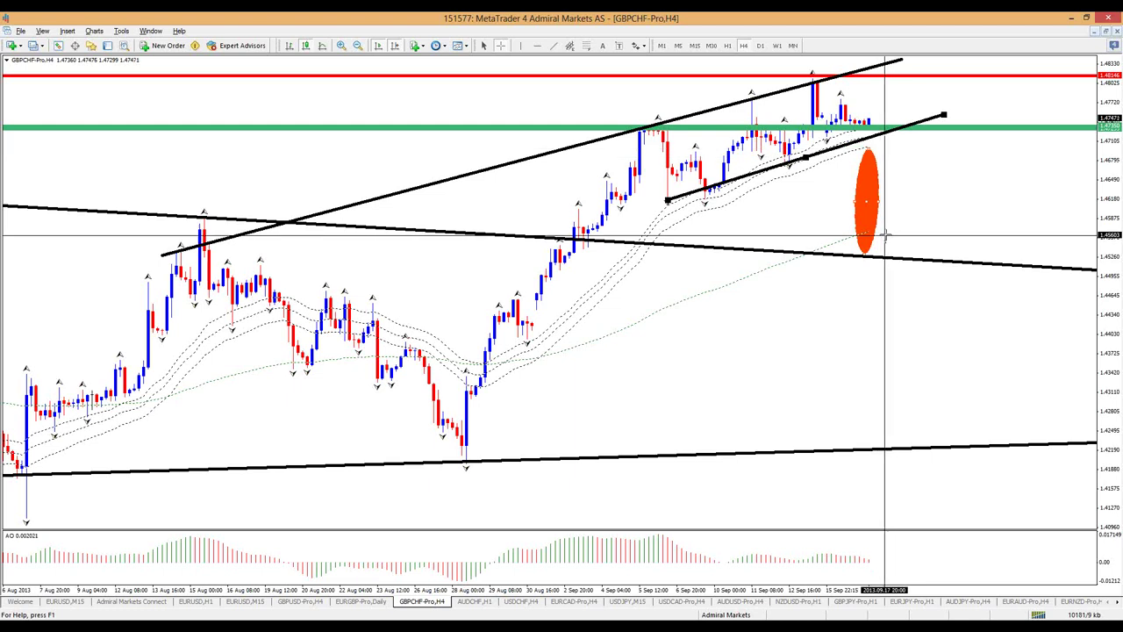
drag(830, 233, 903, 233)
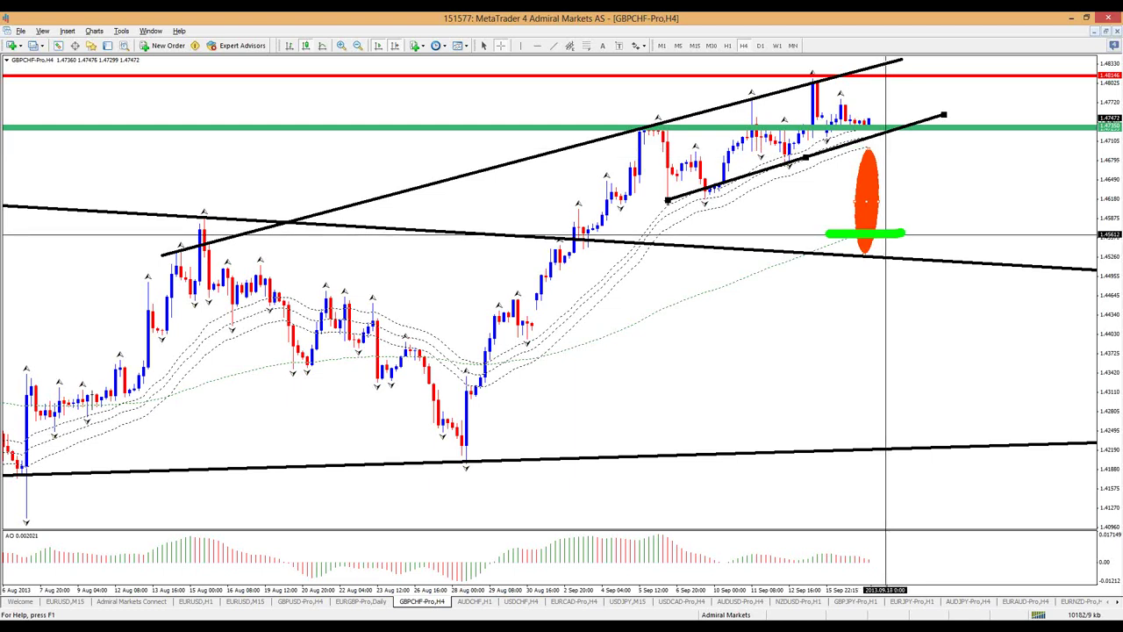
mouse_move(880, 147)
mouse_down()
mouse_move(880, 231)
mouse_move(917, 146)
mouse_up()
key(Escape)
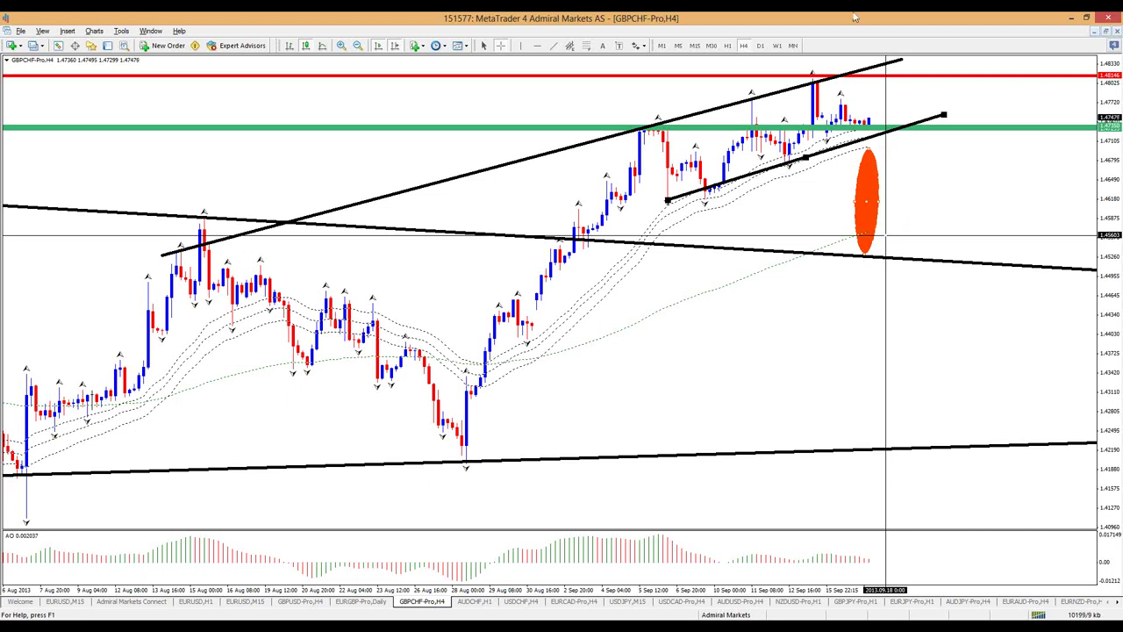
Move the lower green horizontal line down to 1.46991, at the upper end of the orange ellipse.
click(1063, 133)
drag(1063, 133, 1059, 153)
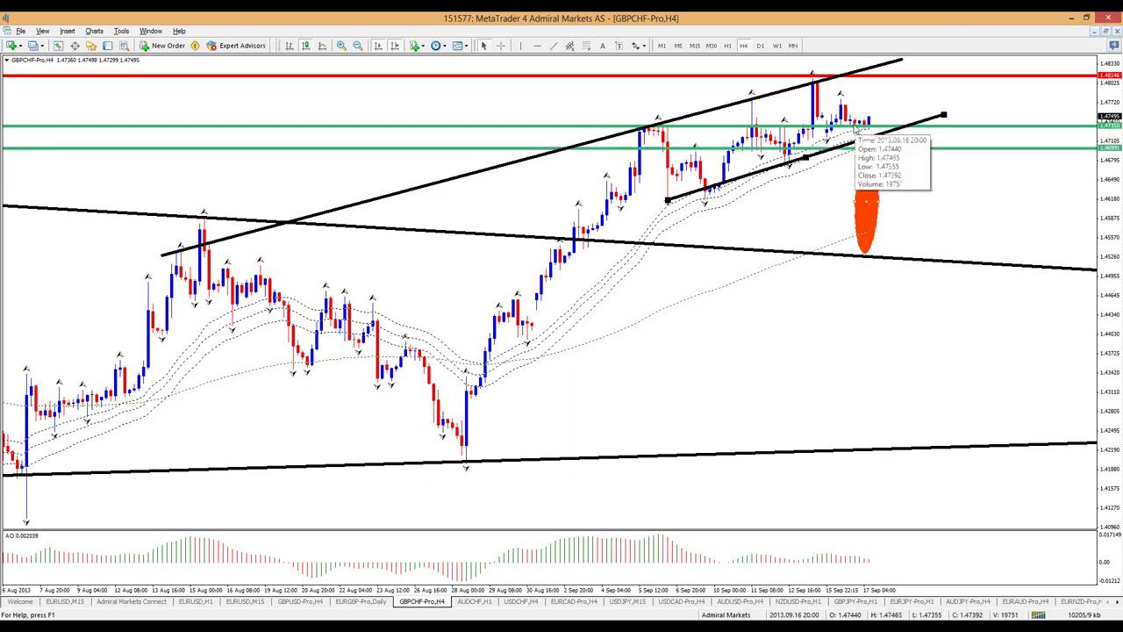
Widen and shorten the orange ellipse so it spans from the lower green line to the long moving average.
drag(875, 250, 870, 243)
drag(884, 199, 887, 198)
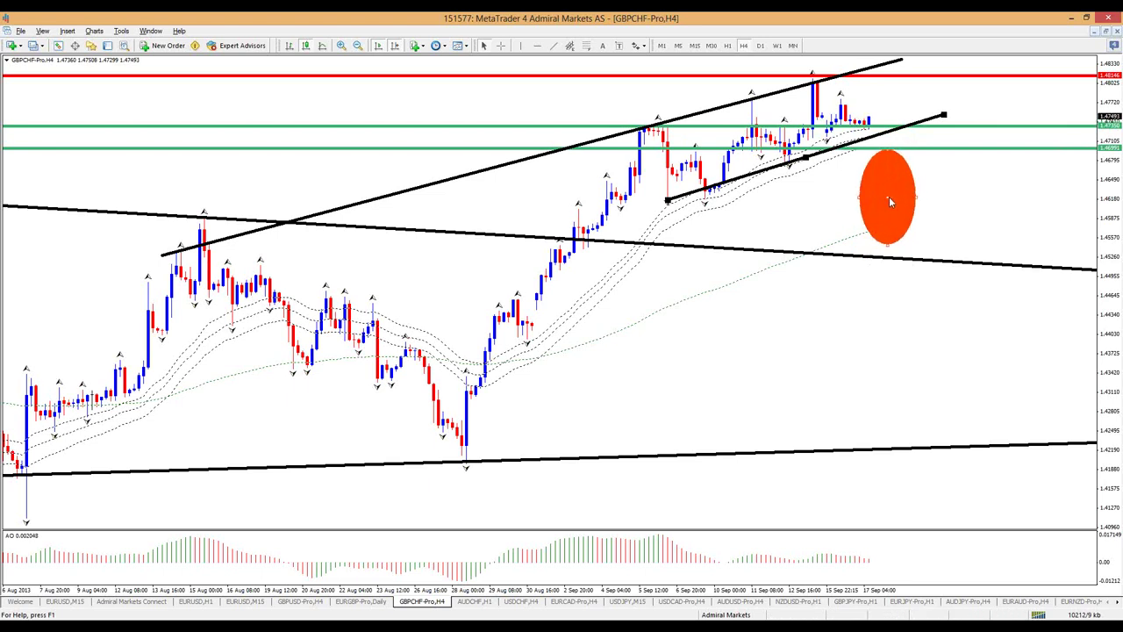
drag(888, 250, 889, 238)
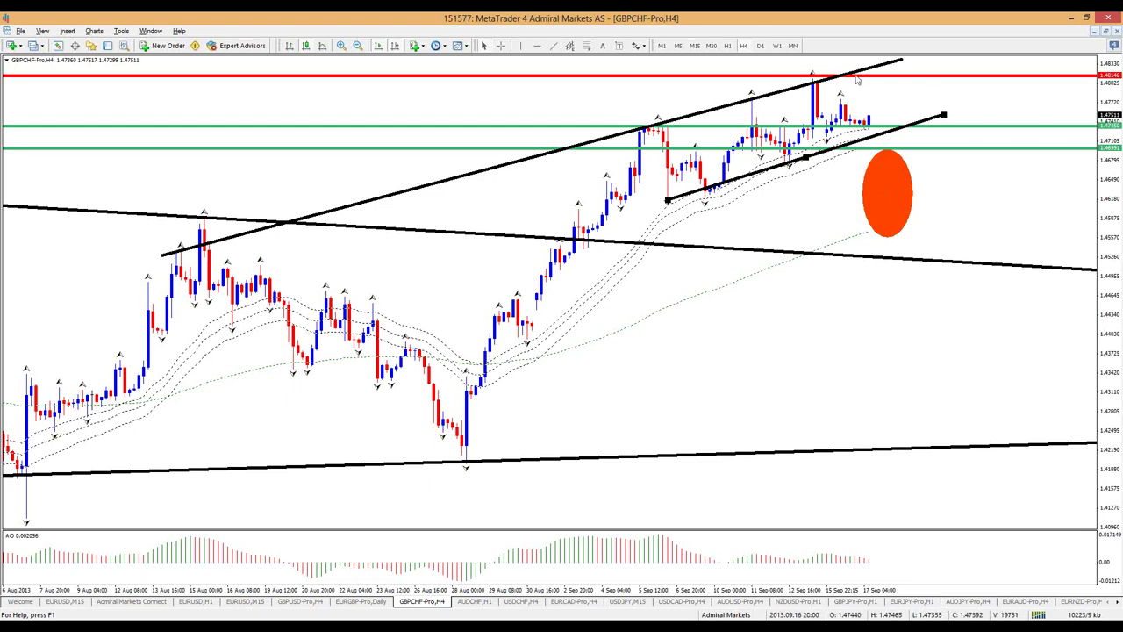
Check H1 and return to H4, sketch the lower green line, a red box beside price and a drop path, and clear the sketch.
click(727, 45)
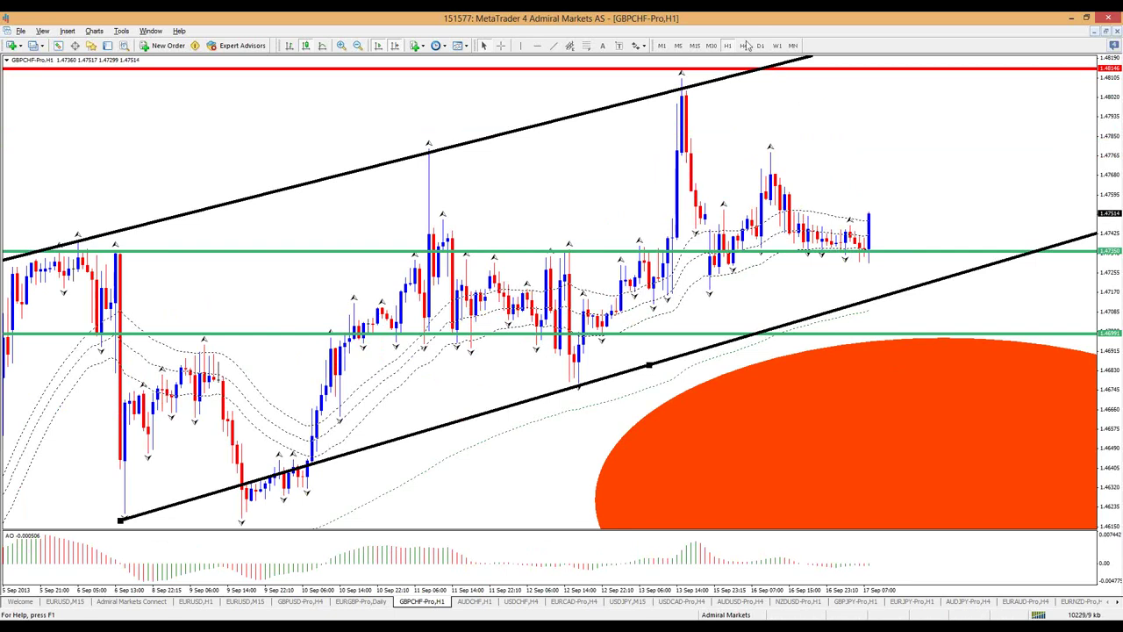
click(743, 45)
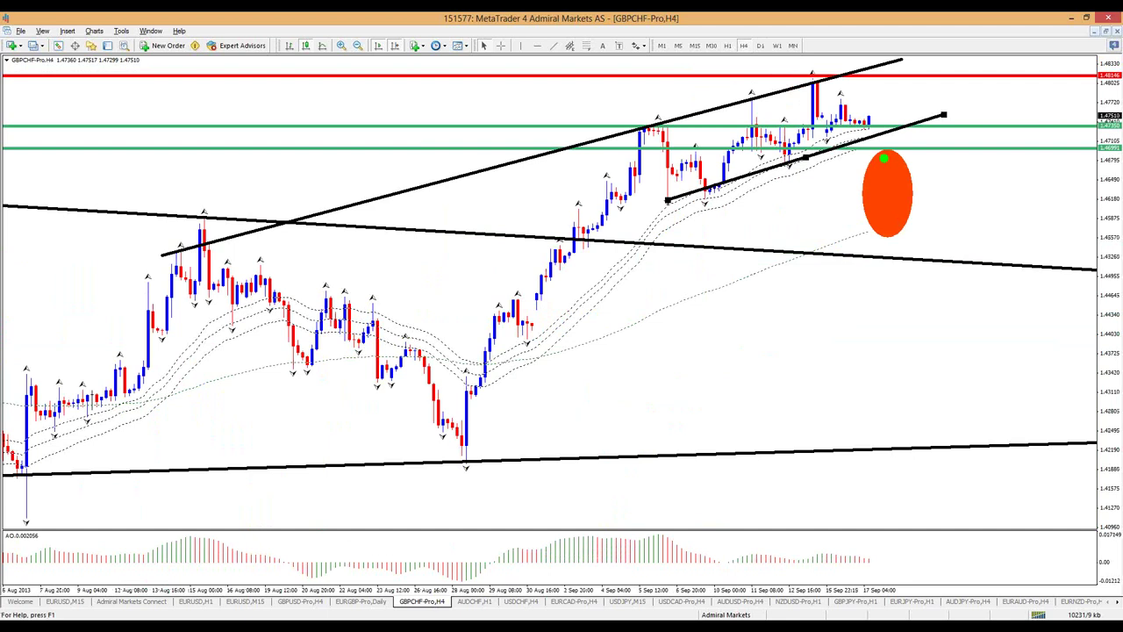
drag(876, 149, 893, 151)
drag(873, 107, 865, 111)
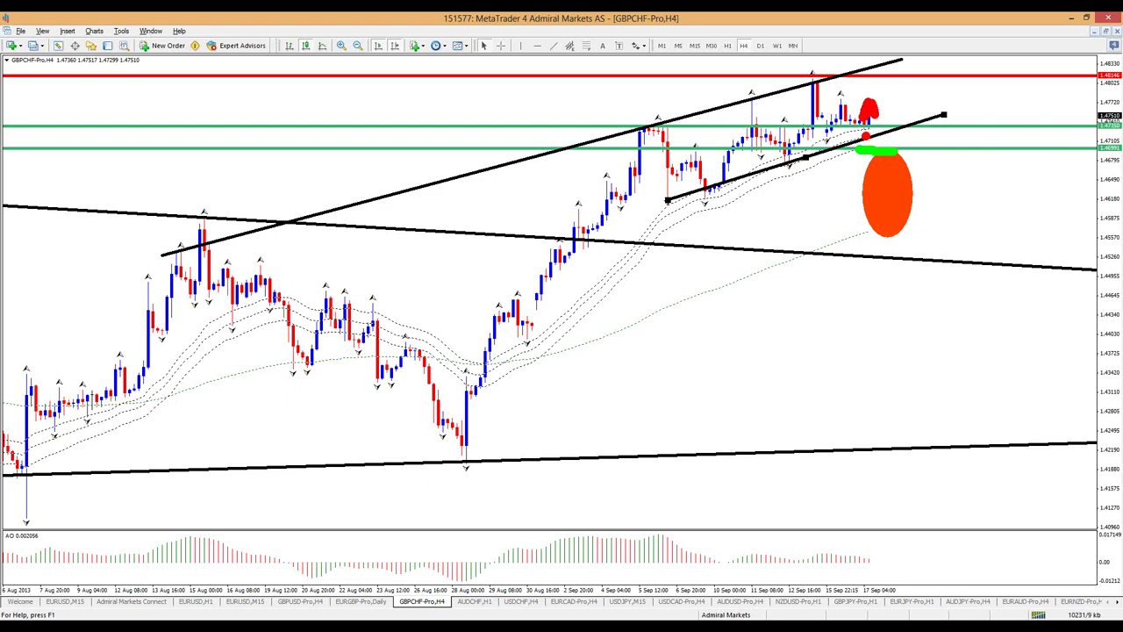
mouse_move(892, 109)
mouse_down()
mouse_move(892, 141)
mouse_move(896, 111)
mouse_up()
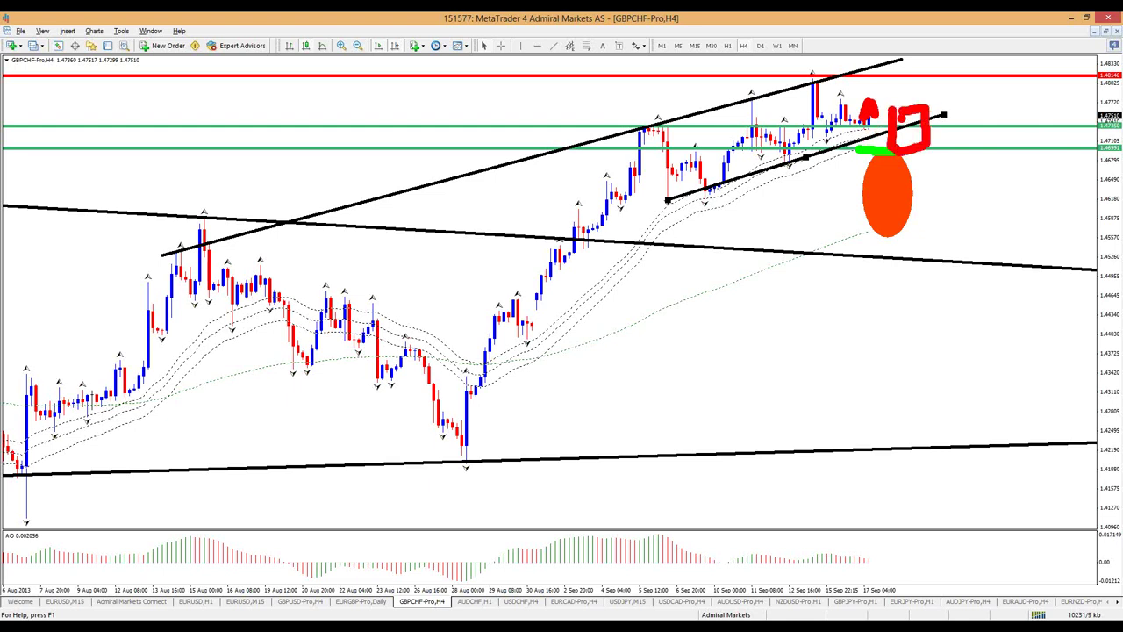
drag(931, 151, 931, 213)
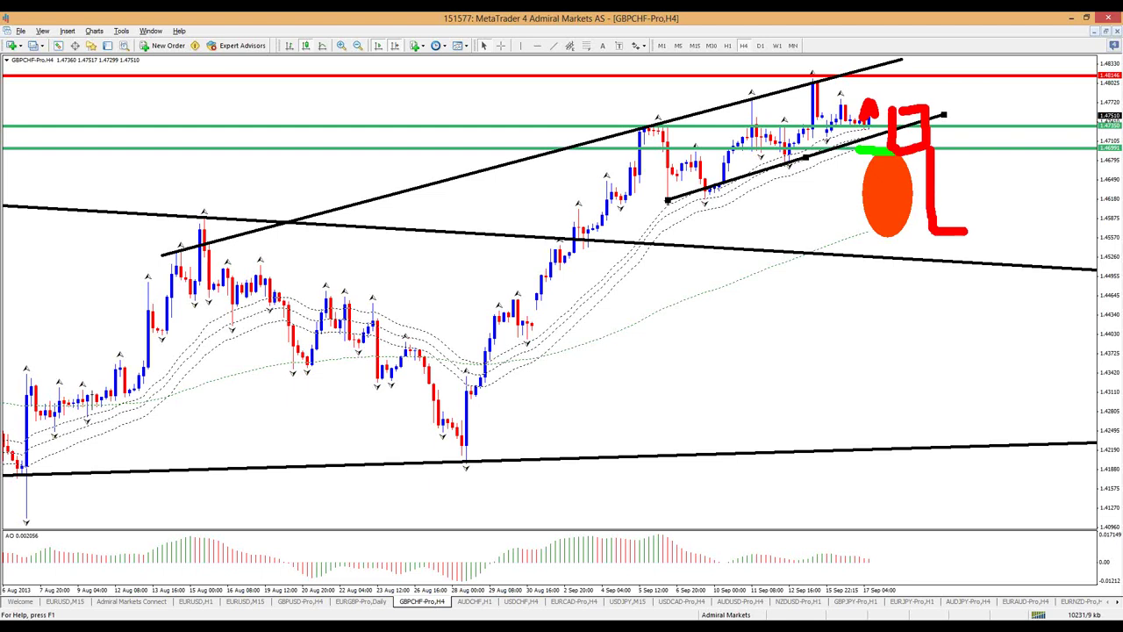
key(Escape)
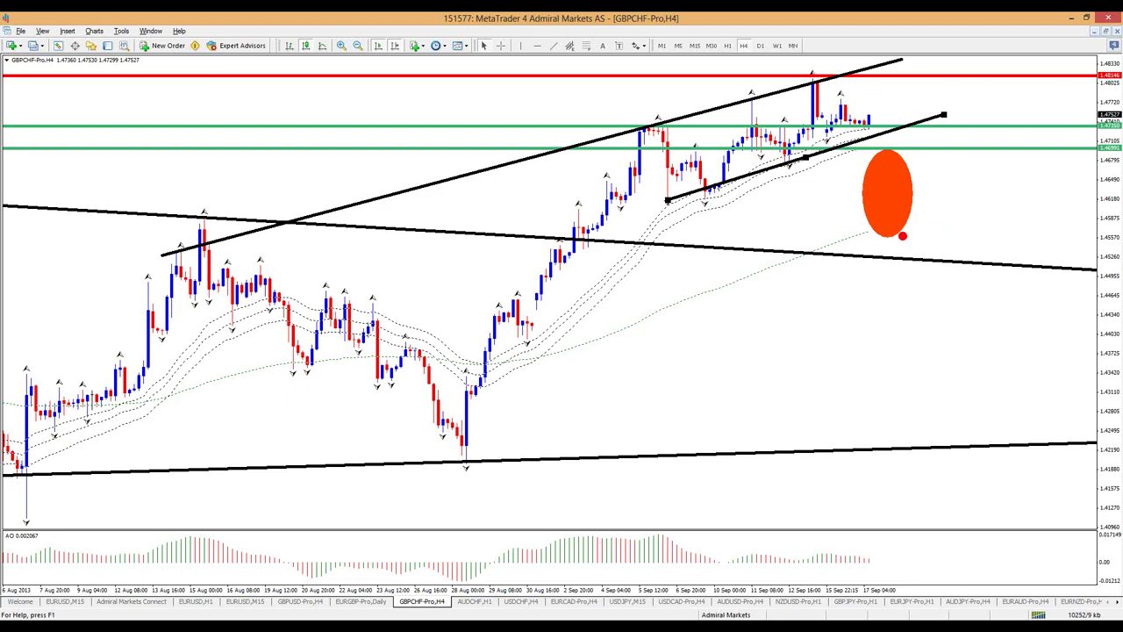
Mark the long moving average and the descending black trendline below the ellipse with strokes, and clear them.
drag(838, 231, 927, 231)
mouse_move(864, 257)
mouse_down()
mouse_move(961, 254)
mouse_move(933, 279)
mouse_up()
key(Escape)
Open the USDCHF H4 chart and annotate an upward move, a circle on the upper trendline and the 78.6 level, clearing the strokes.
click(520, 603)
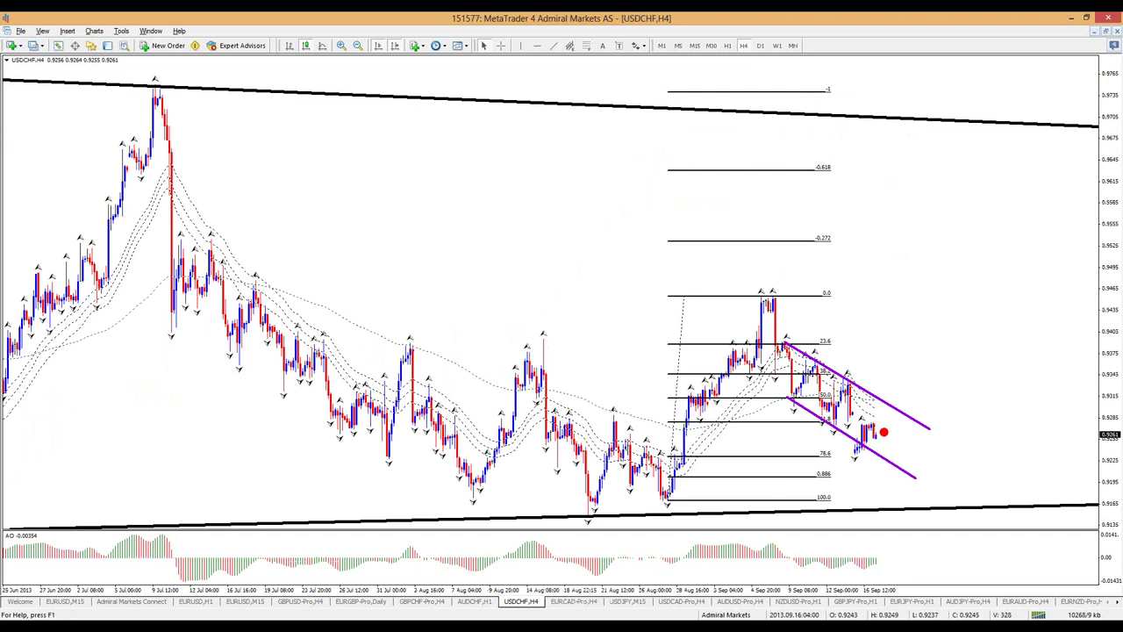
mouse_move(883, 397)
mouse_down()
mouse_move(928, 228)
mouse_move(939, 252)
mouse_up()
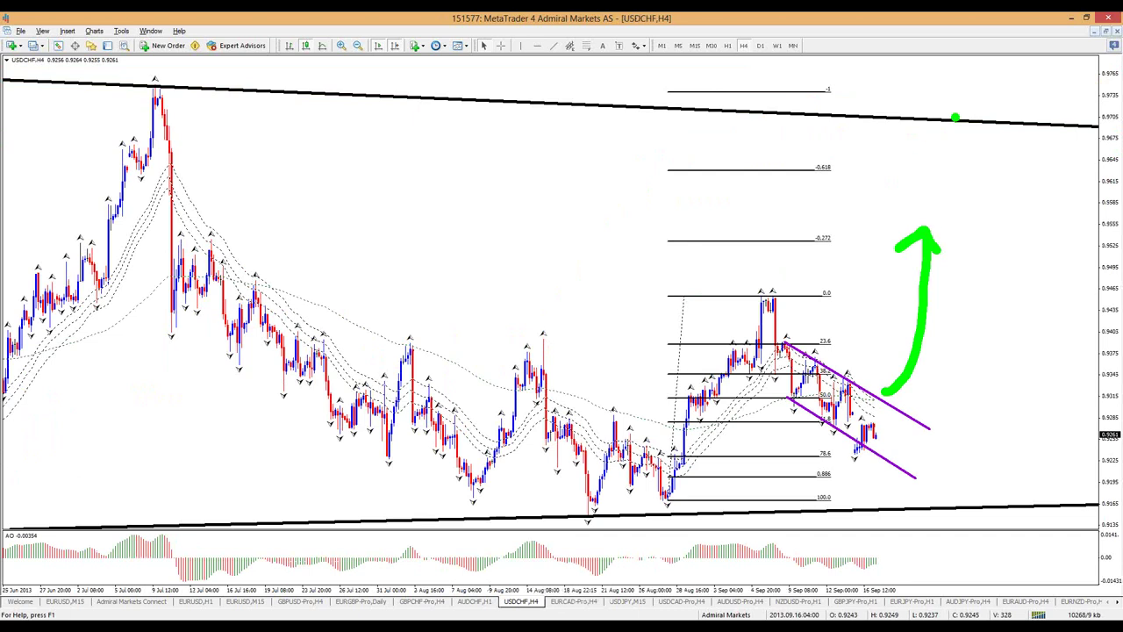
drag(956, 114, 963, 116)
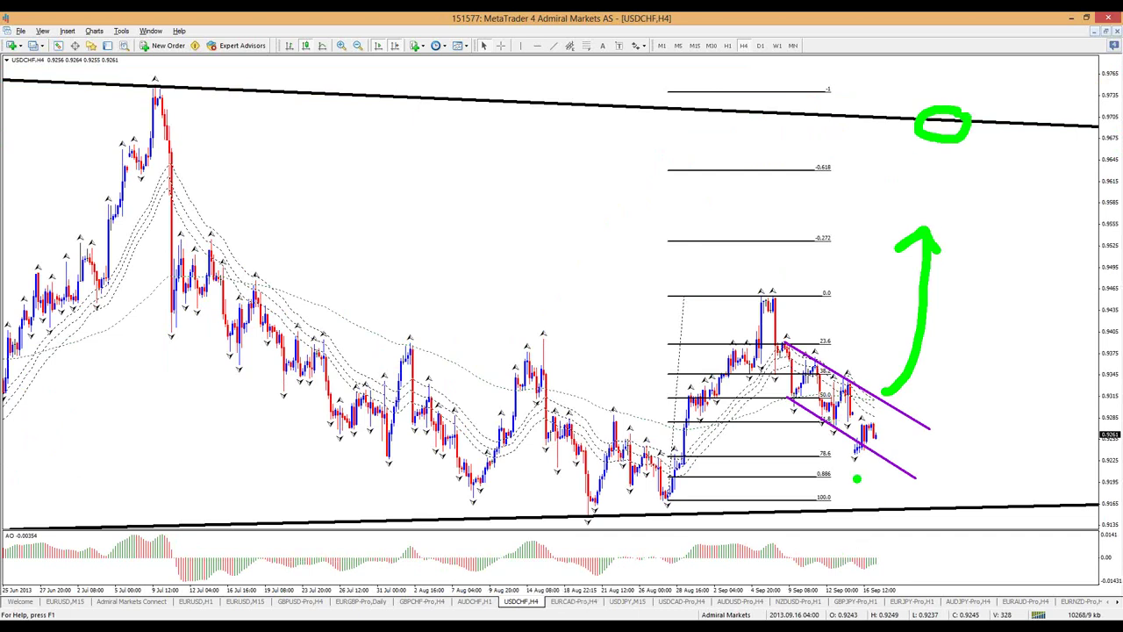
drag(816, 458, 878, 459)
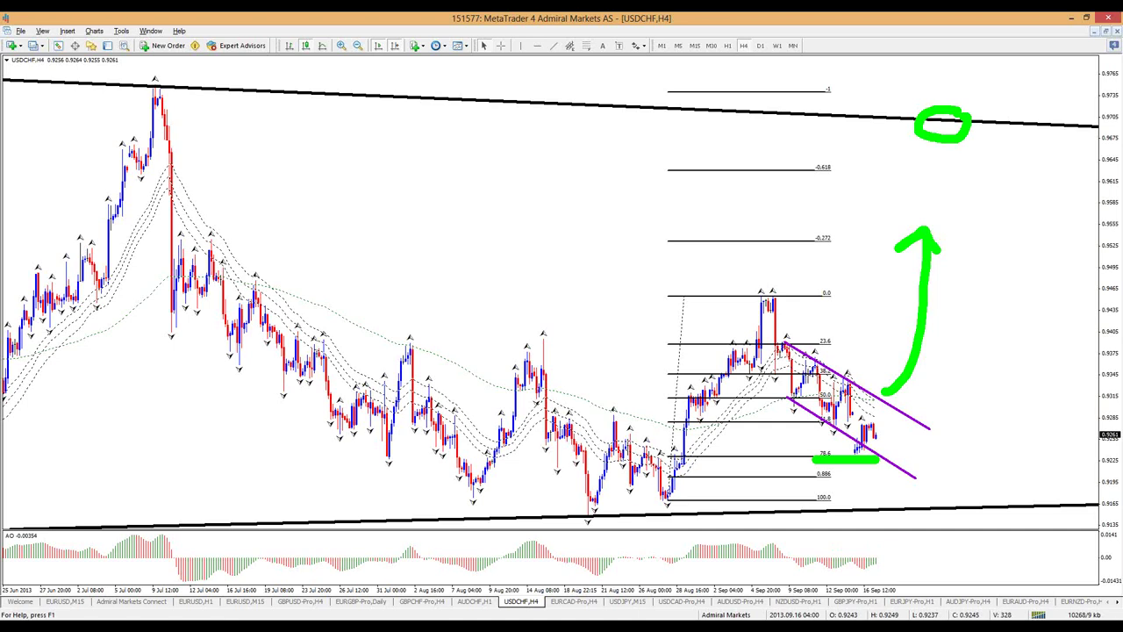
key(e)
Mark the 0.886 retracement level, the purple channel's upper line and an upward breakout on the USDCHF chart, and clear the annotations.
drag(816, 479, 912, 481)
drag(780, 342, 899, 409)
mouse_move(904, 386)
mouse_down()
mouse_move(913, 312)
mouse_move(936, 342)
mouse_up()
key(Escape)
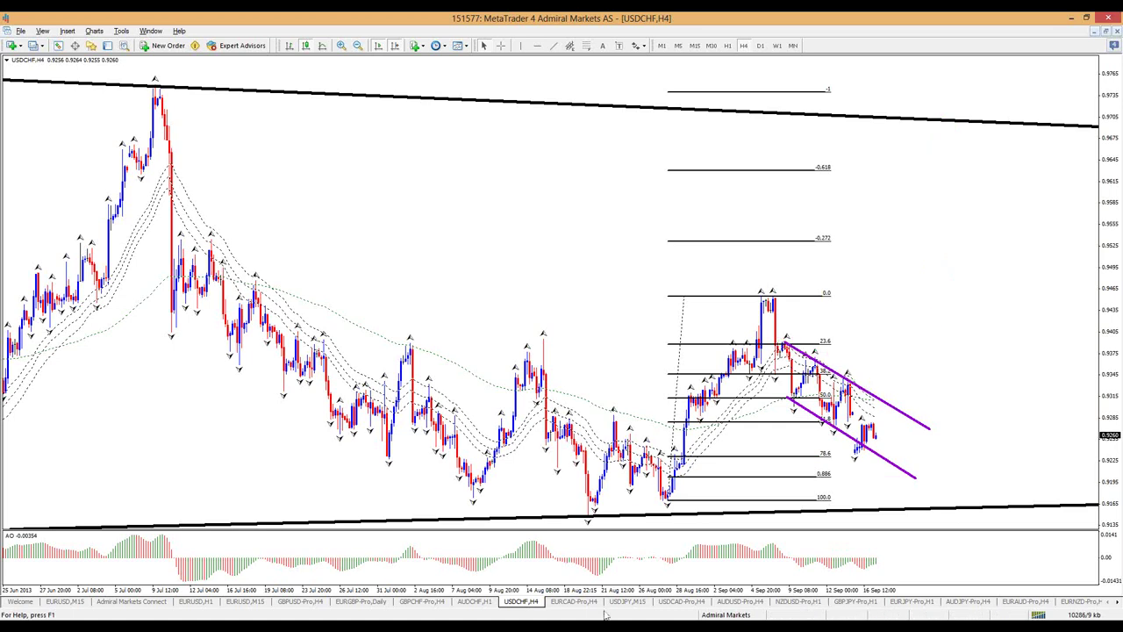
Open the EURCAD chart on the Daily timeframe, highlight the recent lows at the 38.2 retracement level, and clear the stroke.
click(579, 603)
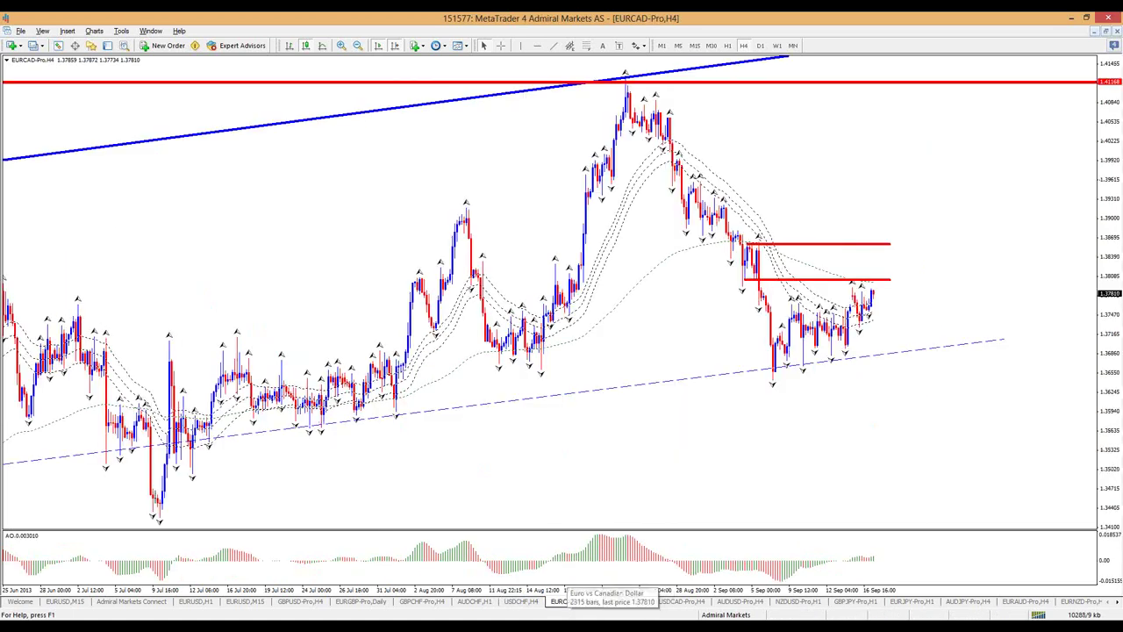
click(759, 45)
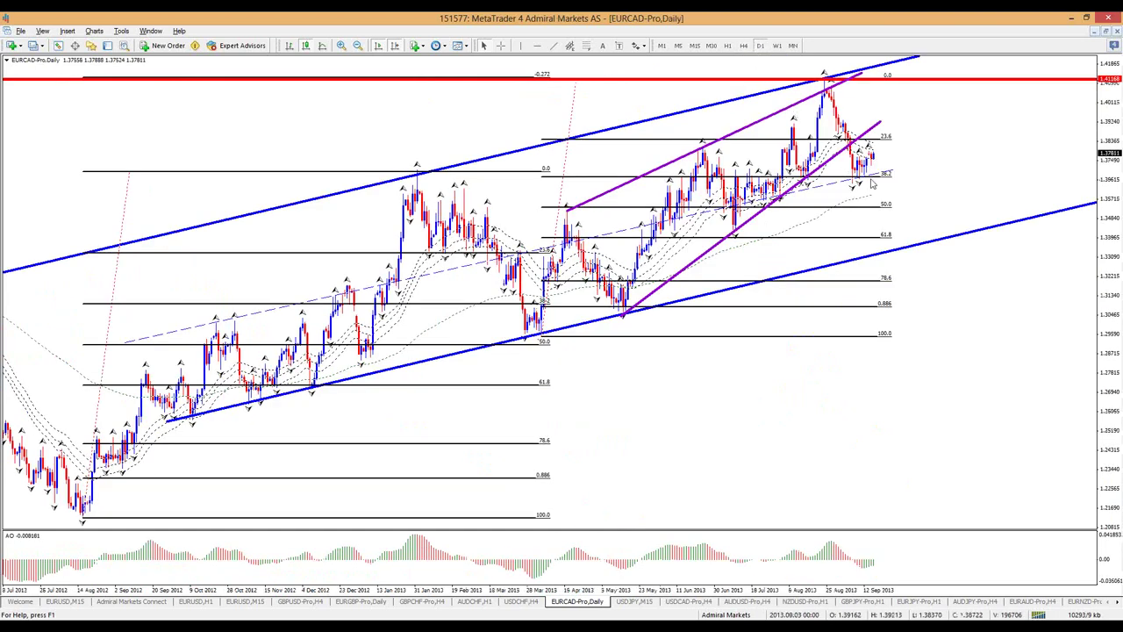
drag(832, 175, 900, 178)
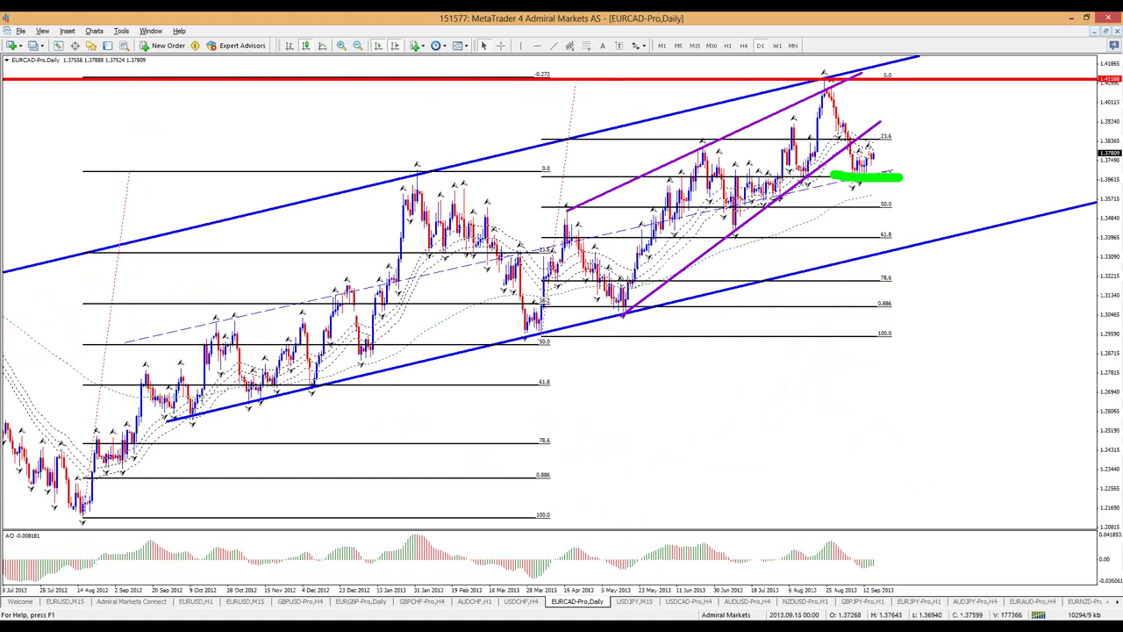
key(Escape)
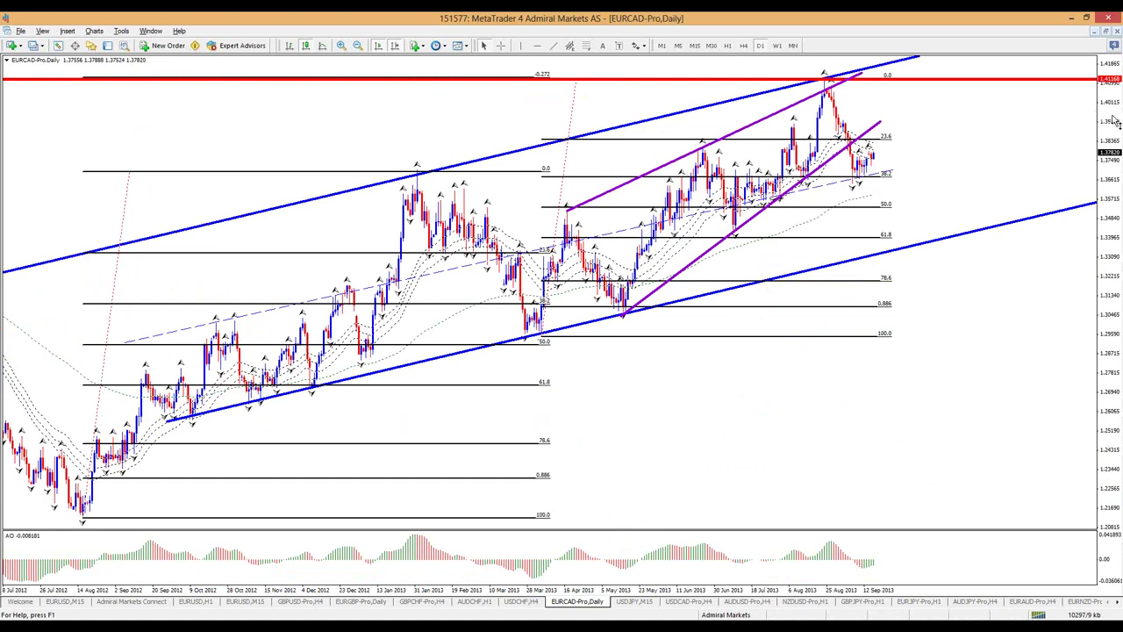
Compress the EURCAD daily chart's price scale, annotate it, clear the strokes, and restore the automatic scale.
drag(1116, 123, 1120, 149)
key(ctrl+2)
mouse_move(523, 58)
mouse_down()
mouse_move(574, 58)
mouse_move(519, 54)
mouse_up()
key(Escape)
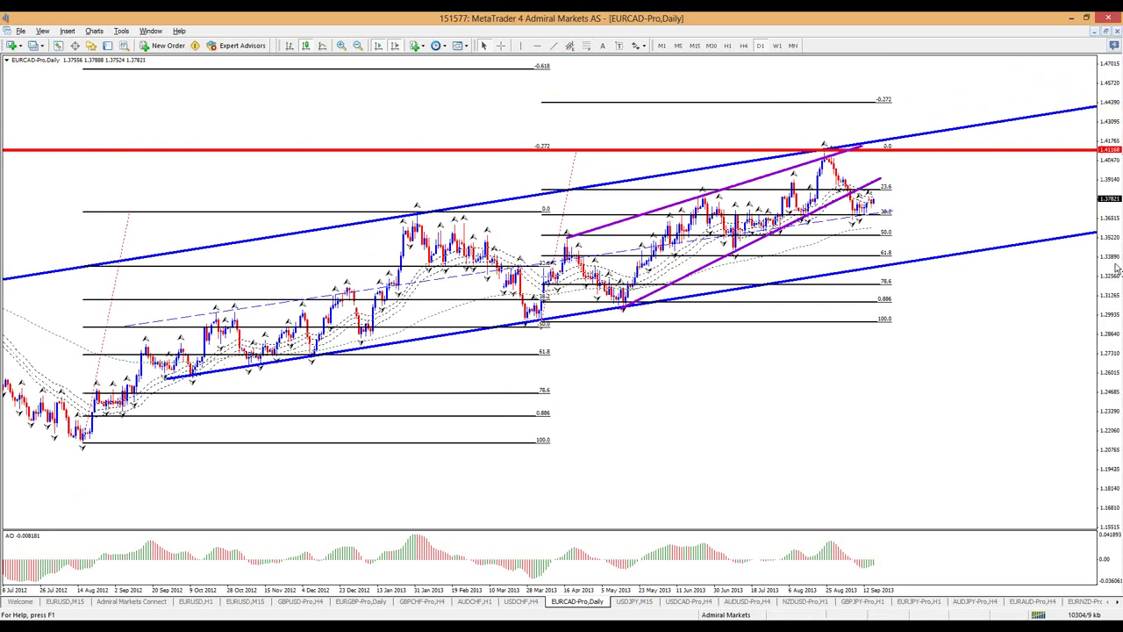
double_click(1109, 137)
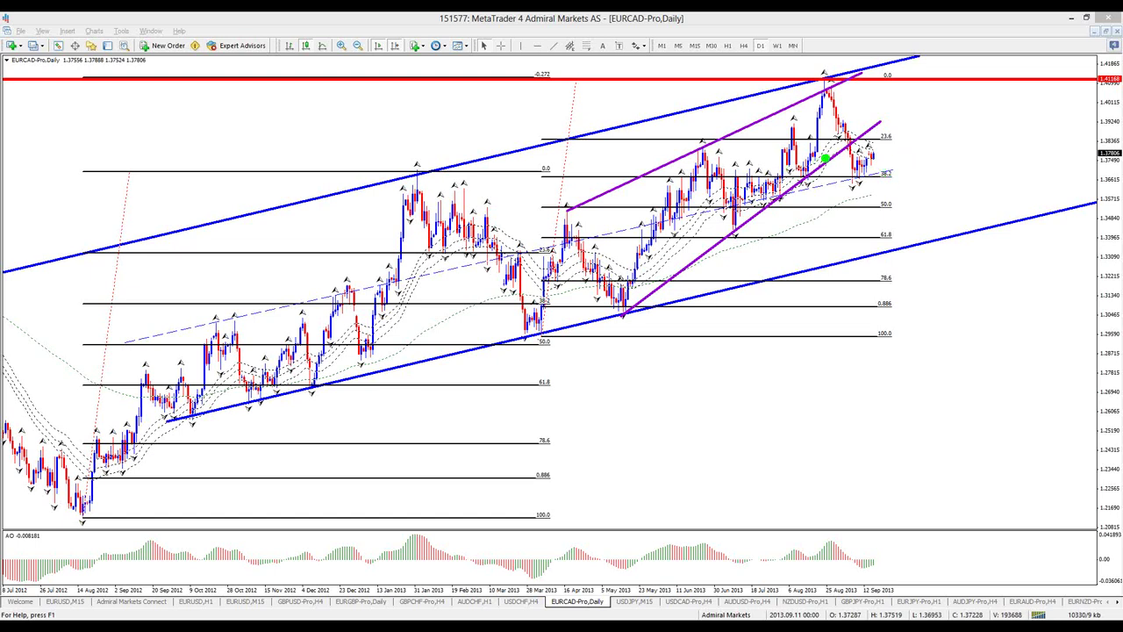
Mark the lower purple line, the drop from the August high to the 38.2 level and a rise from it, and clear the annotations.
mouse_move(879, 125)
mouse_down()
mouse_move(709, 233)
mouse_move(626, 313)
mouse_up()
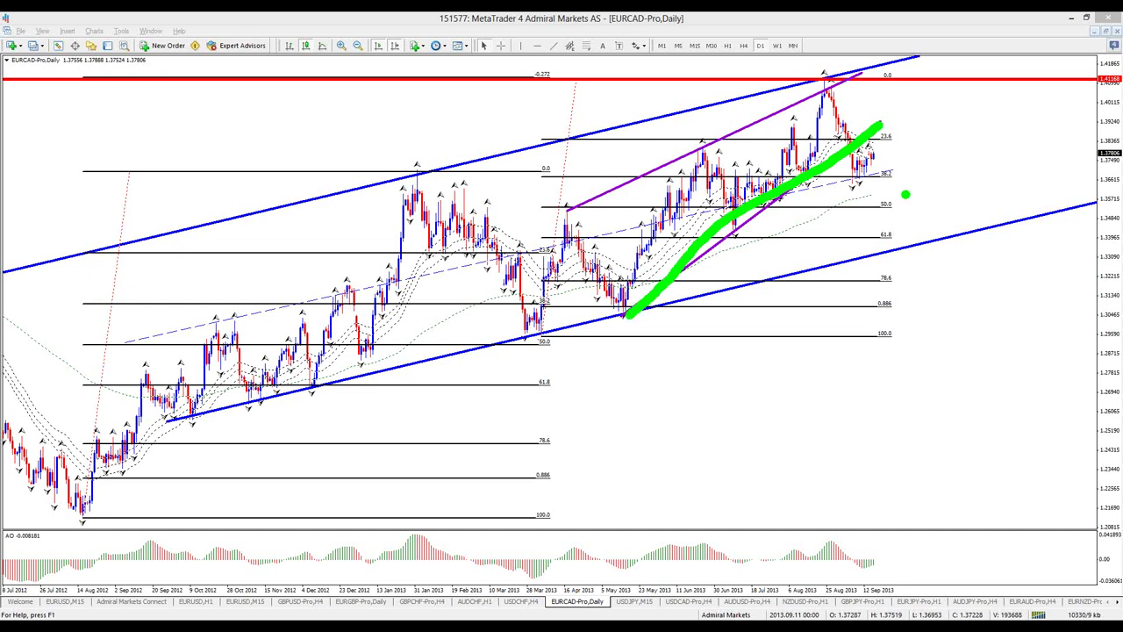
mouse_move(913, 197)
mouse_down()
mouse_move(938, 211)
mouse_move(860, 231)
mouse_move(926, 247)
mouse_move(936, 209)
mouse_up()
key(e)
mouse_move(863, 168)
mouse_down()
mouse_move(888, 94)
mouse_move(929, 160)
mouse_up()
mouse_move(816, 86)
mouse_down()
mouse_move(899, 114)
mouse_move(887, 171)
mouse_move(853, 182)
mouse_up()
drag(932, 77, 953, 99)
key(Escape)
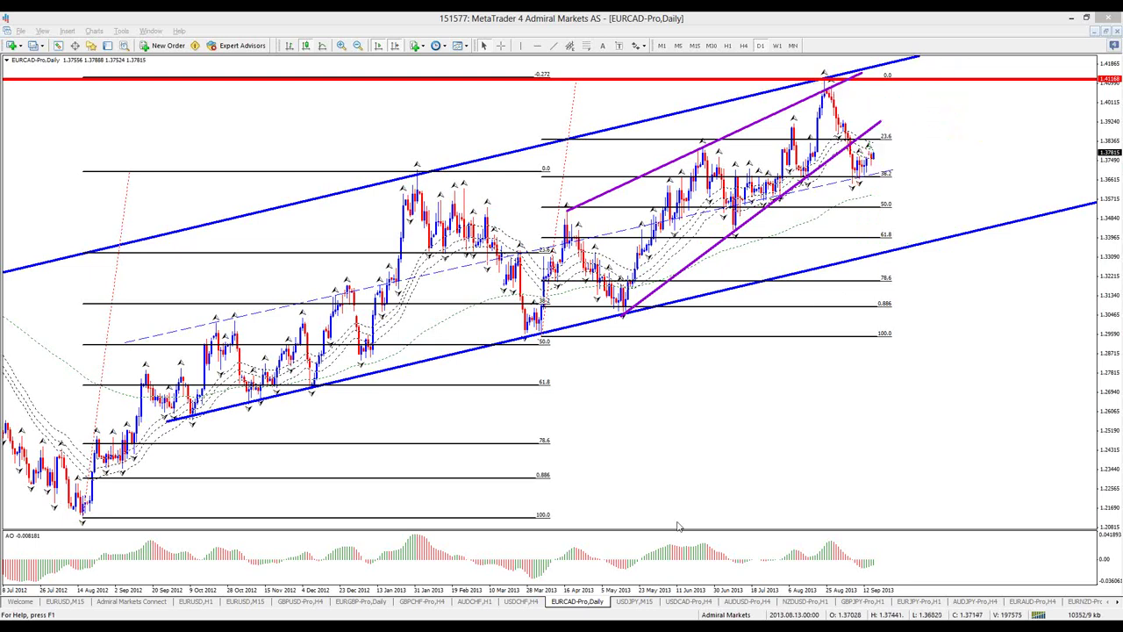
Open the USDJPY chart and make the upper descending purple trendline on H1 visible on the H4 timeframe as well.
click(638, 602)
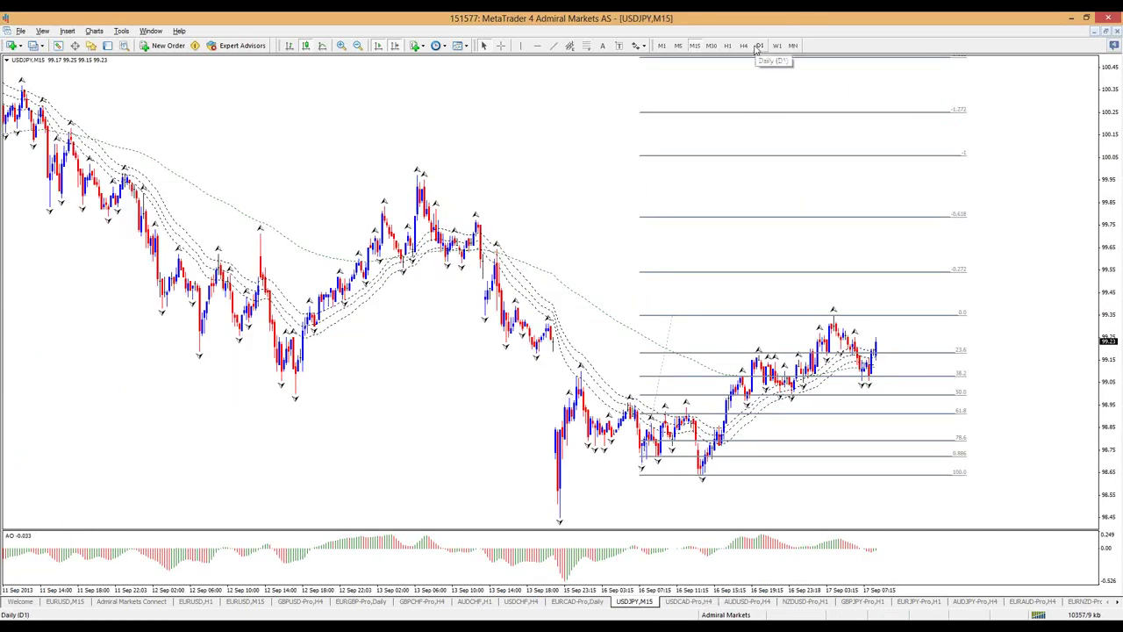
click(725, 46)
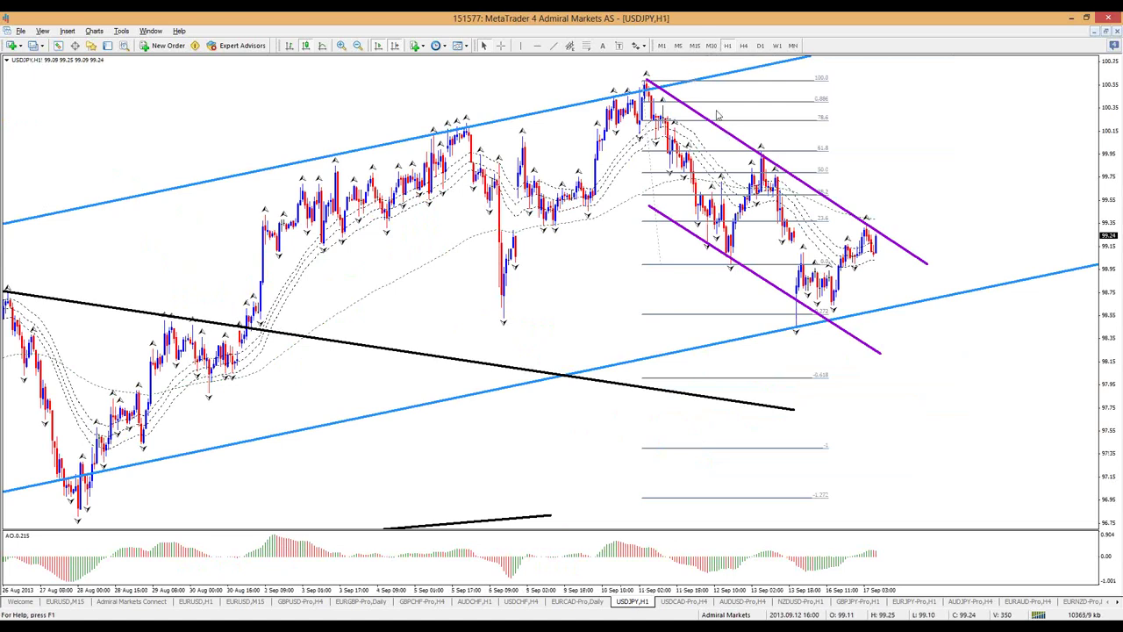
click(744, 47)
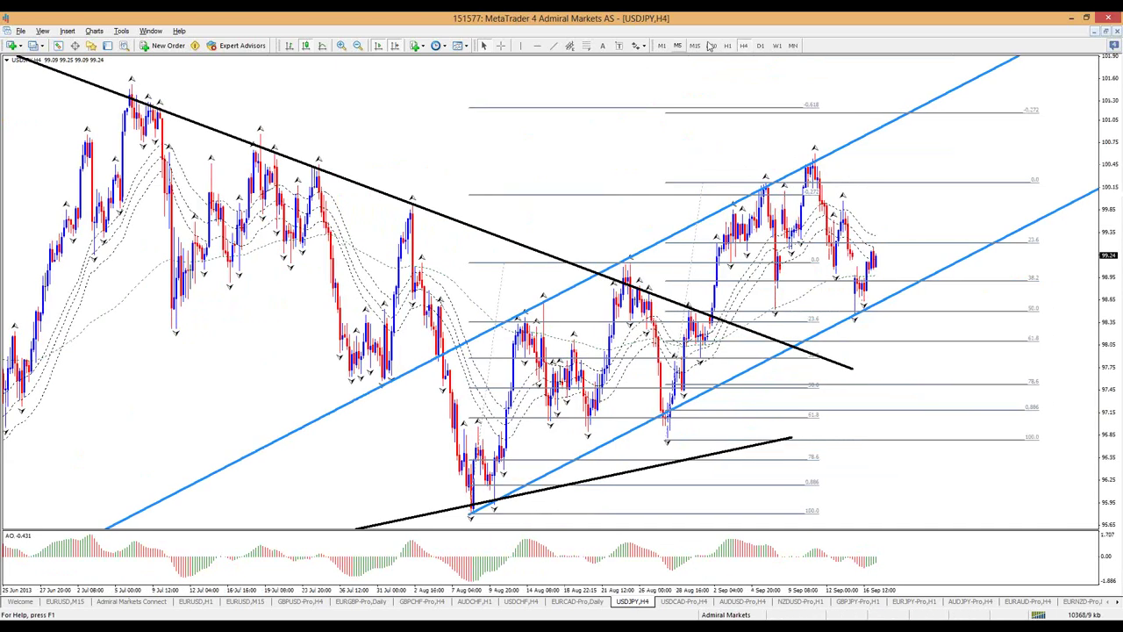
click(727, 45)
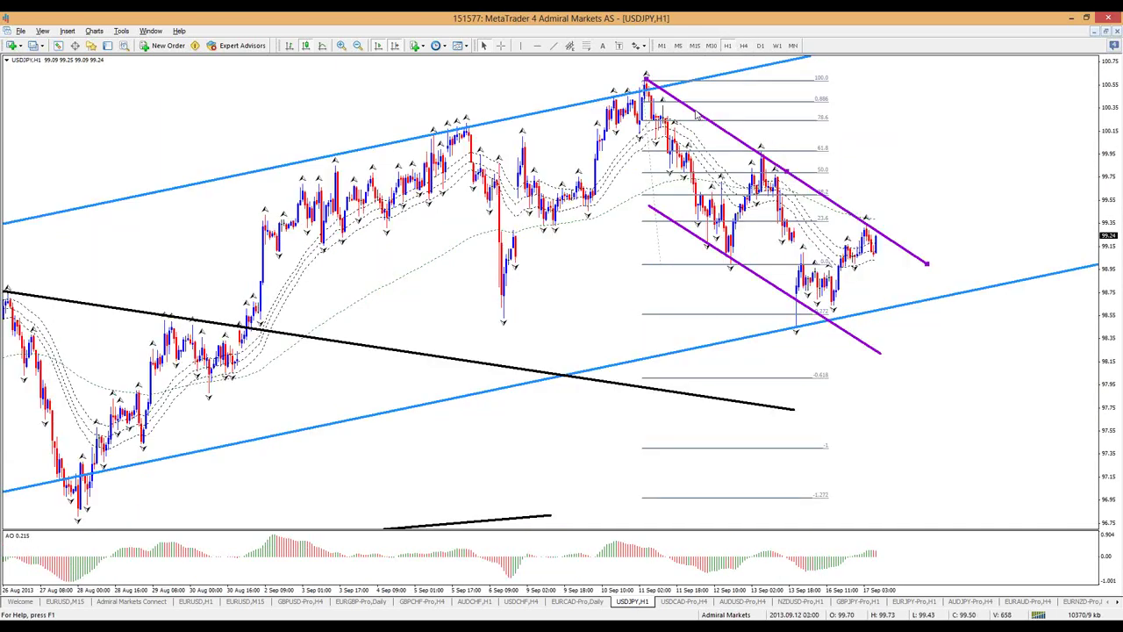
double_click(695, 114)
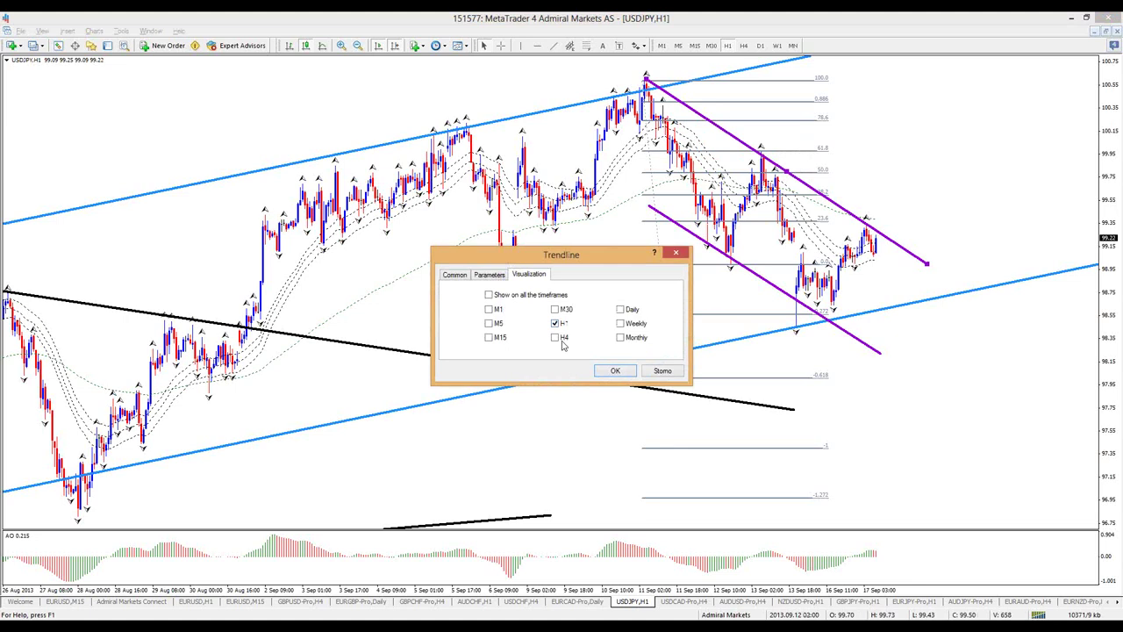
click(618, 372)
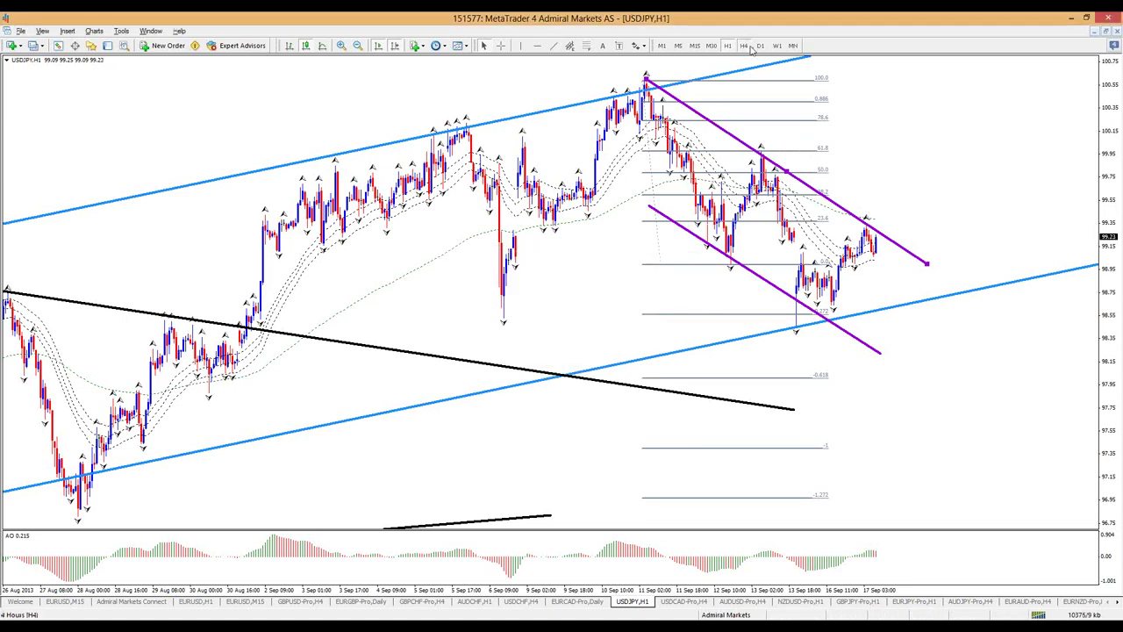
click(743, 45)
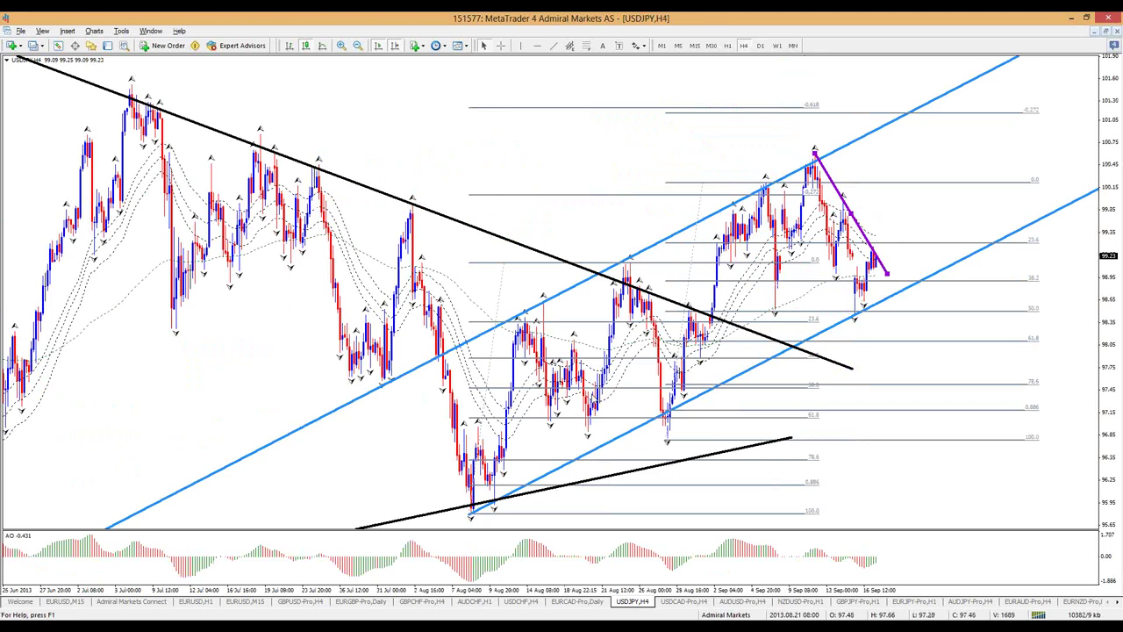
Circle the late-August peak on the black trendline, clear it, and sketch the zigzag rise from the trendline breakout to the September high.
mouse_move(646, 266)
mouse_down()
mouse_move(579, 265)
mouse_move(652, 266)
mouse_up()
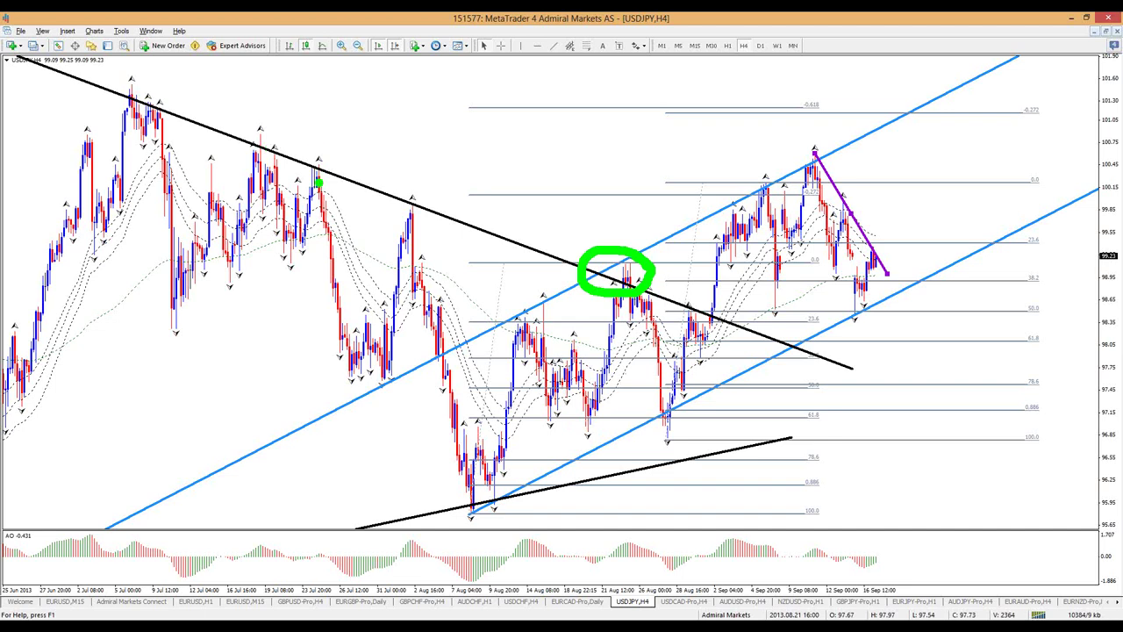
key(e)
mouse_move(703, 306)
mouse_down()
mouse_move(704, 320)
mouse_move(716, 263)
mouse_move(759, 180)
mouse_move(776, 312)
mouse_move(790, 286)
mouse_move(781, 314)
mouse_move(833, 176)
mouse_move(857, 167)
mouse_up()
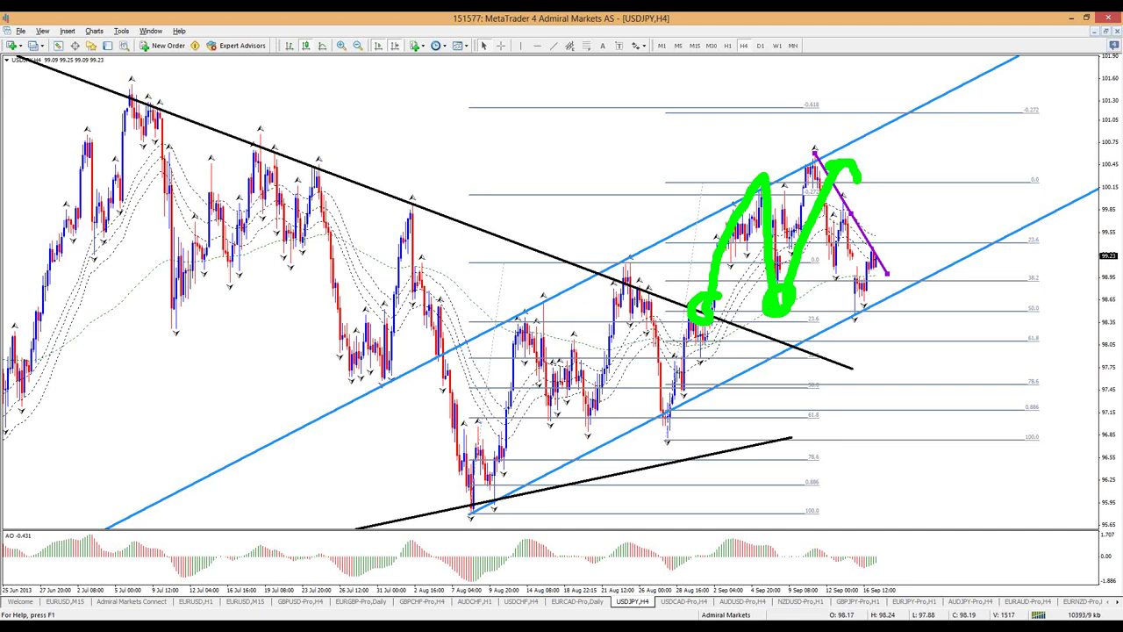
Return to EURCAD on H4, outline the recent rising consolidation with an upper and a lower stroke, and clear them.
click(576, 601)
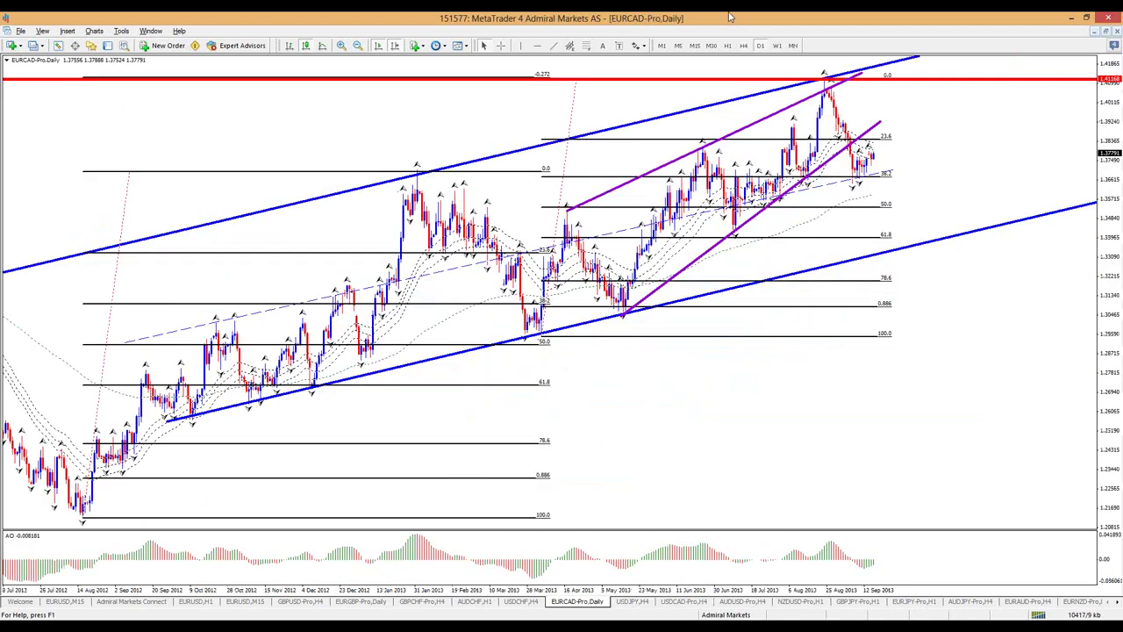
click(743, 44)
drag(758, 311, 886, 292)
click(770, 365)
drag(770, 365, 865, 335)
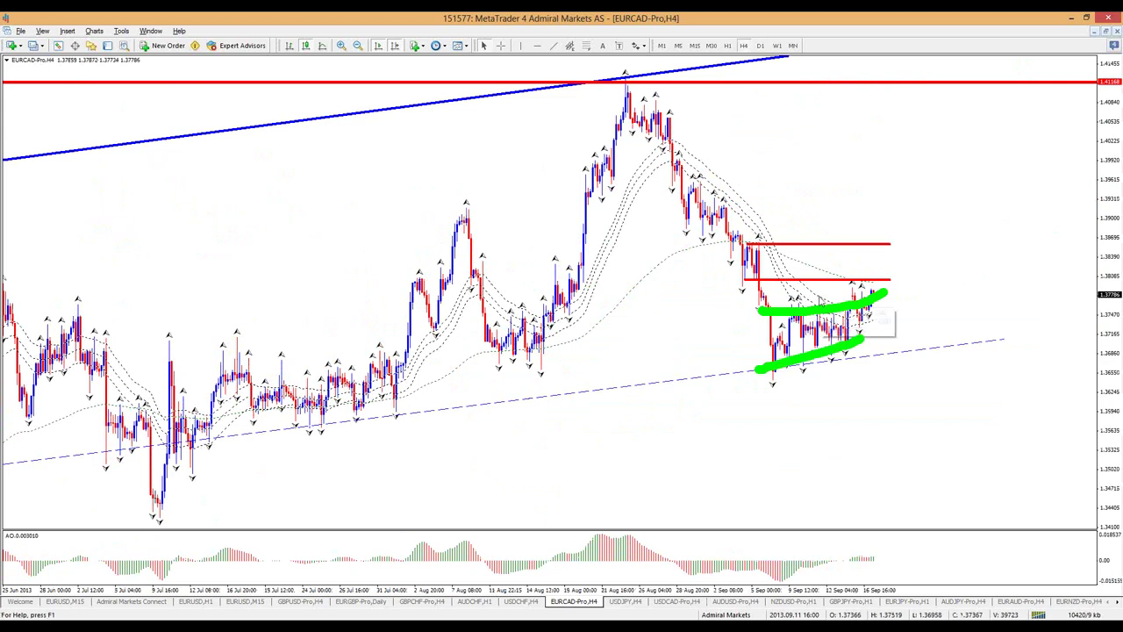
key(e)
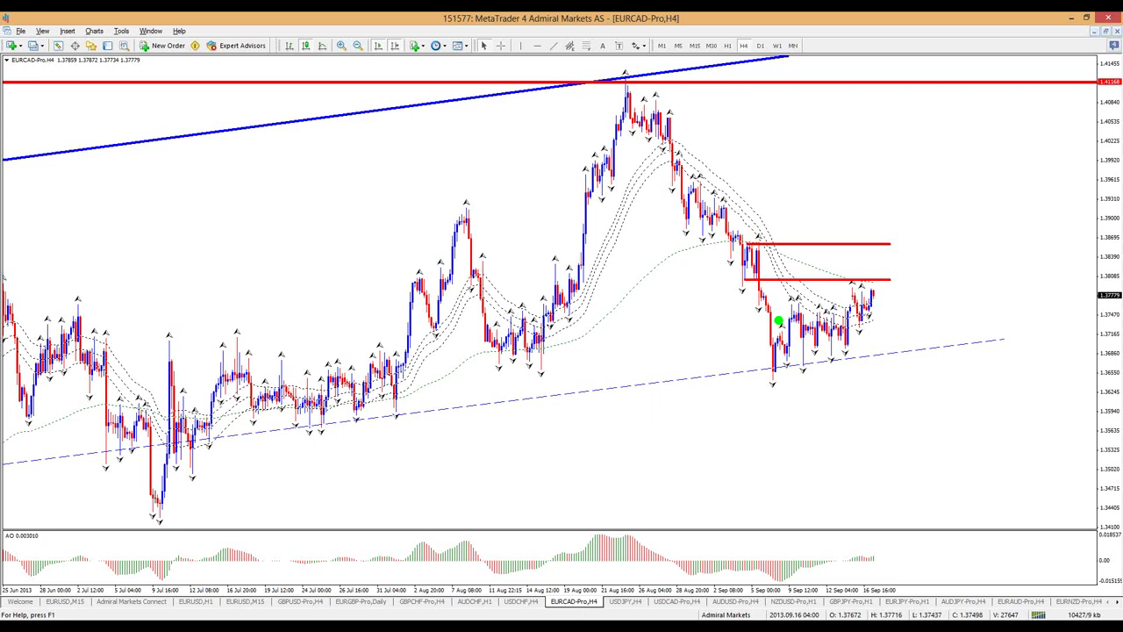
Sketch a small upward arrow and a stepped rise from the September low through both red resistance lines, and clear them.
mouse_move(606, 463)
mouse_down()
mouse_move(679, 429)
mouse_move(674, 456)
mouse_up()
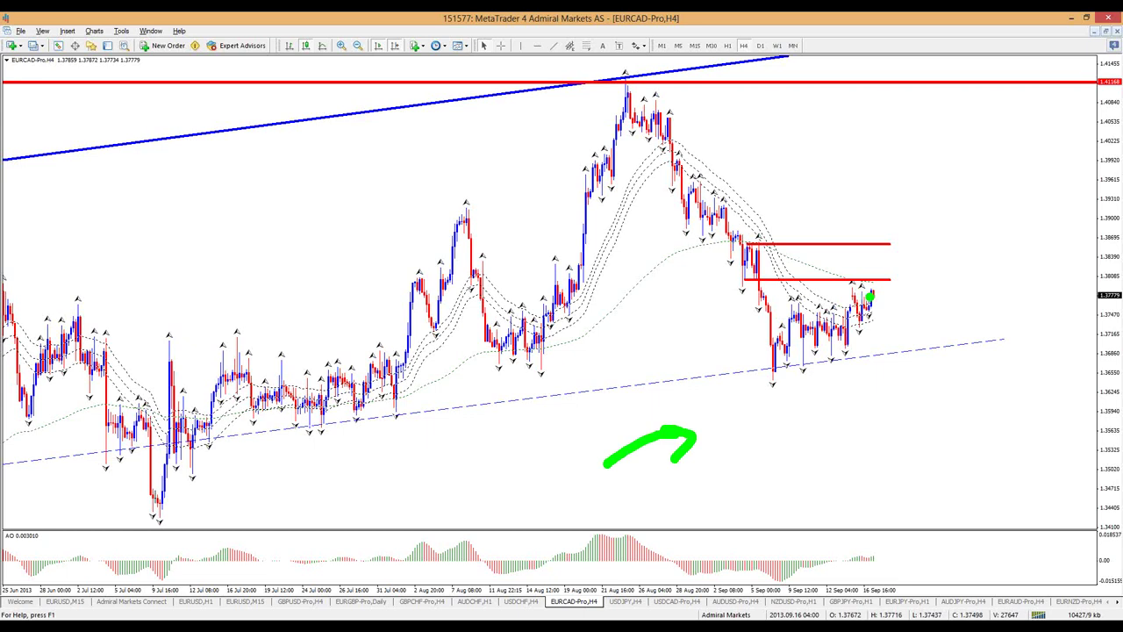
mouse_move(788, 368)
mouse_down()
mouse_move(945, 254)
mouse_move(994, 140)
mouse_move(1009, 158)
mouse_up()
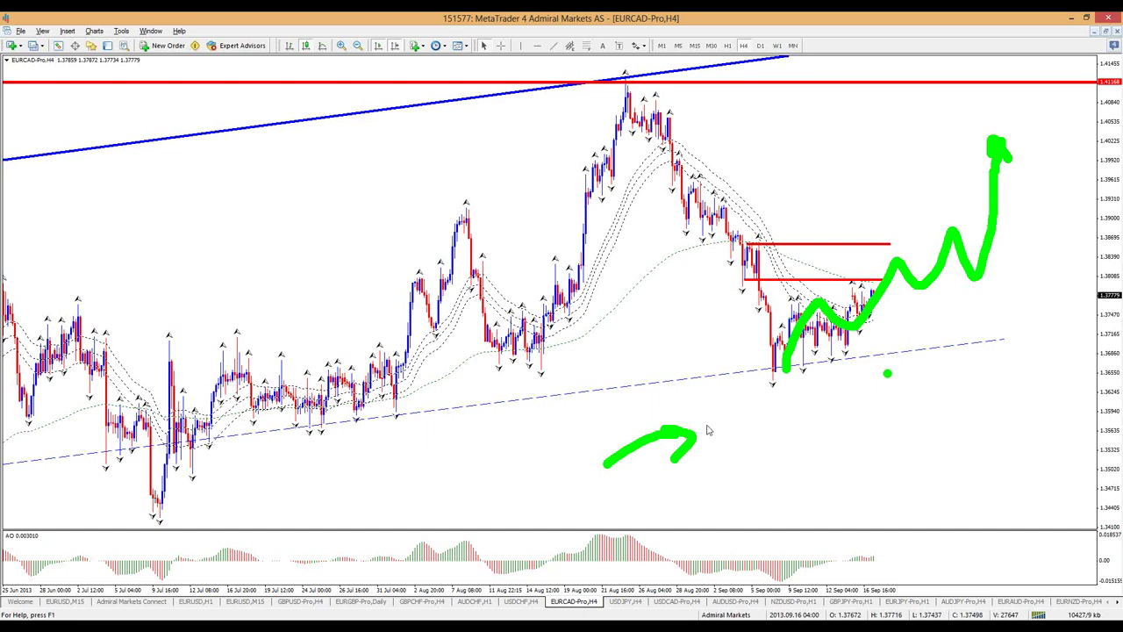
key(Escape)
On USDJPY H4, sketch the rise to the circled September high and the red drop to a horizontal support at the 50.0 level, and clear them.
click(625, 602)
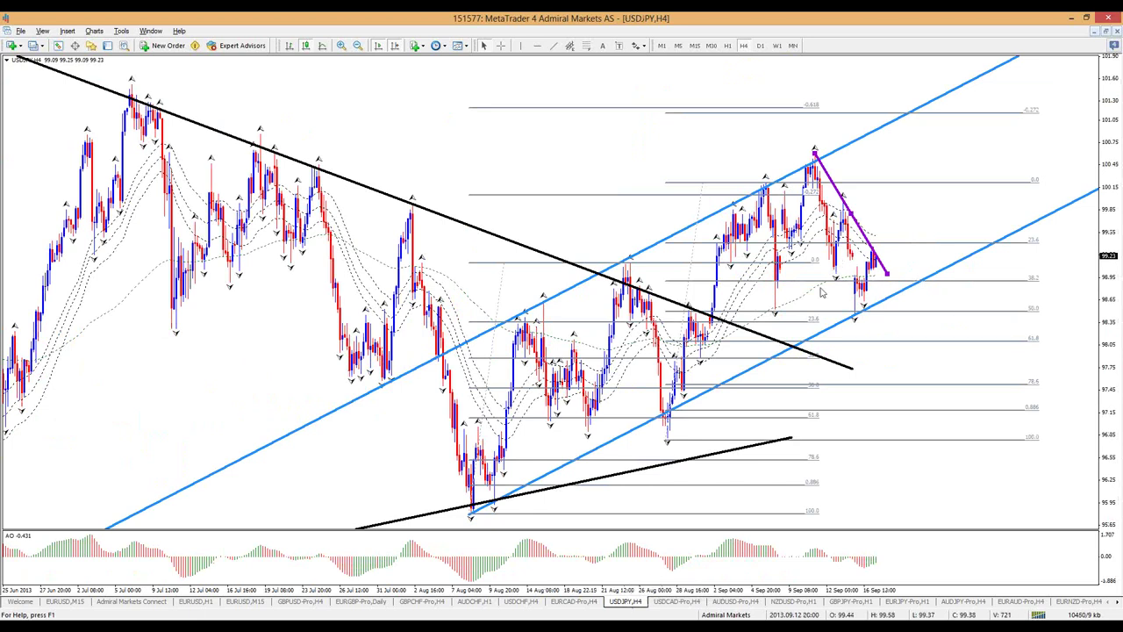
key(ctrl+2)
mouse_move(717, 303)
mouse_down()
mouse_move(702, 297)
mouse_move(765, 186)
mouse_move(771, 309)
mouse_move(816, 167)
mouse_up()
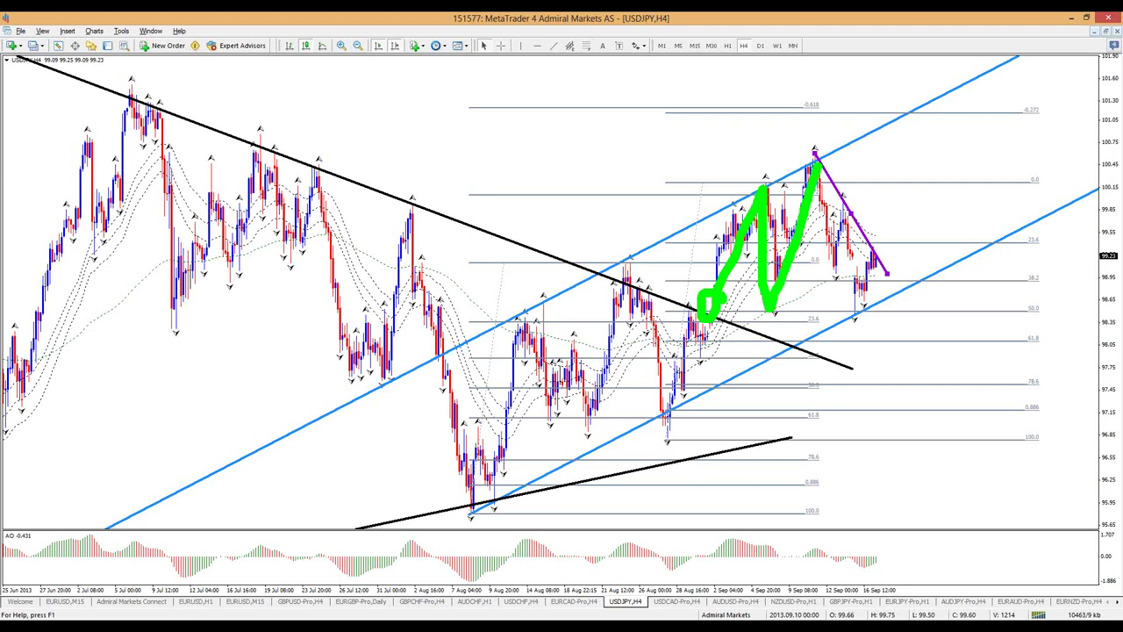
mouse_move(845, 156)
mouse_down()
mouse_move(805, 184)
mouse_move(852, 167)
mouse_move(841, 174)
mouse_up()
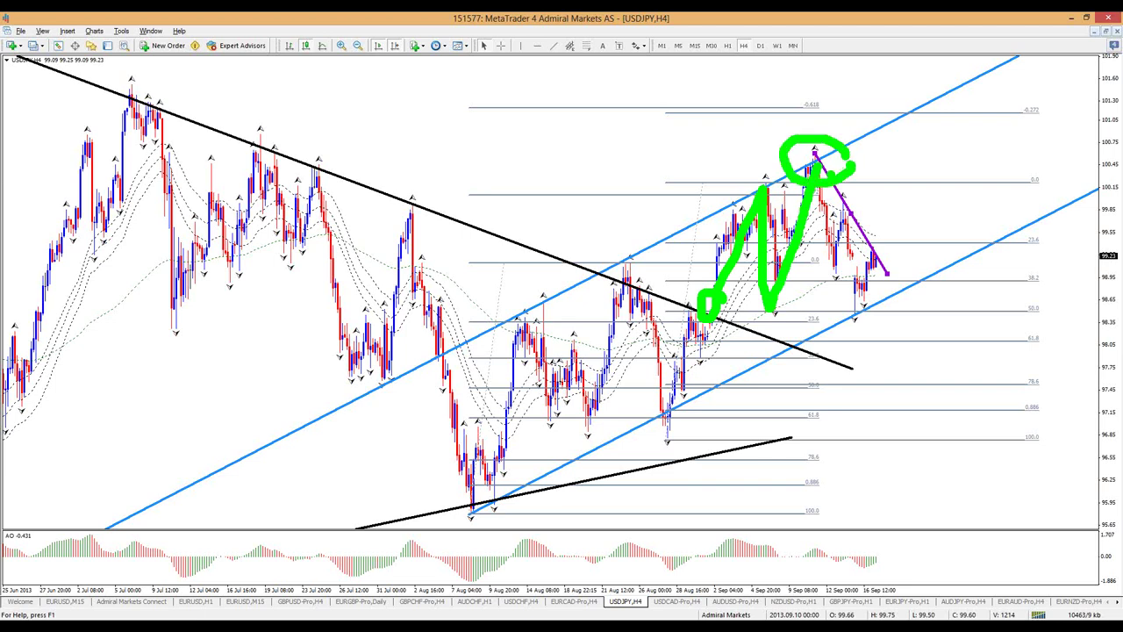
mouse_move(826, 172)
mouse_down()
mouse_move(858, 321)
mouse_move(614, 308)
mouse_up()
drag(860, 307, 898, 307)
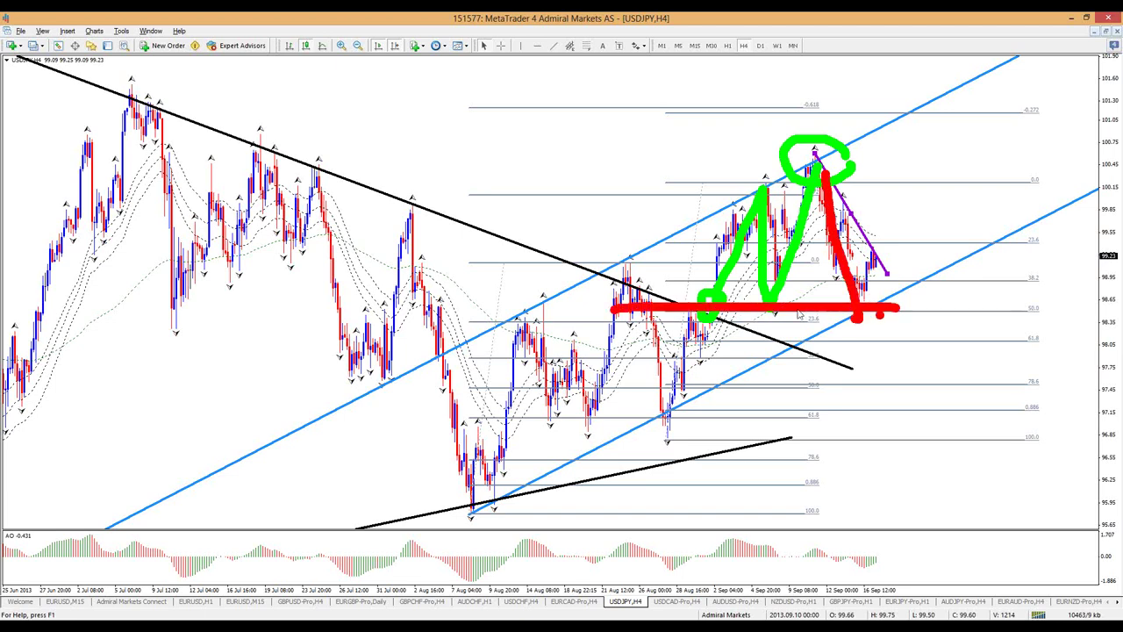
key(e)
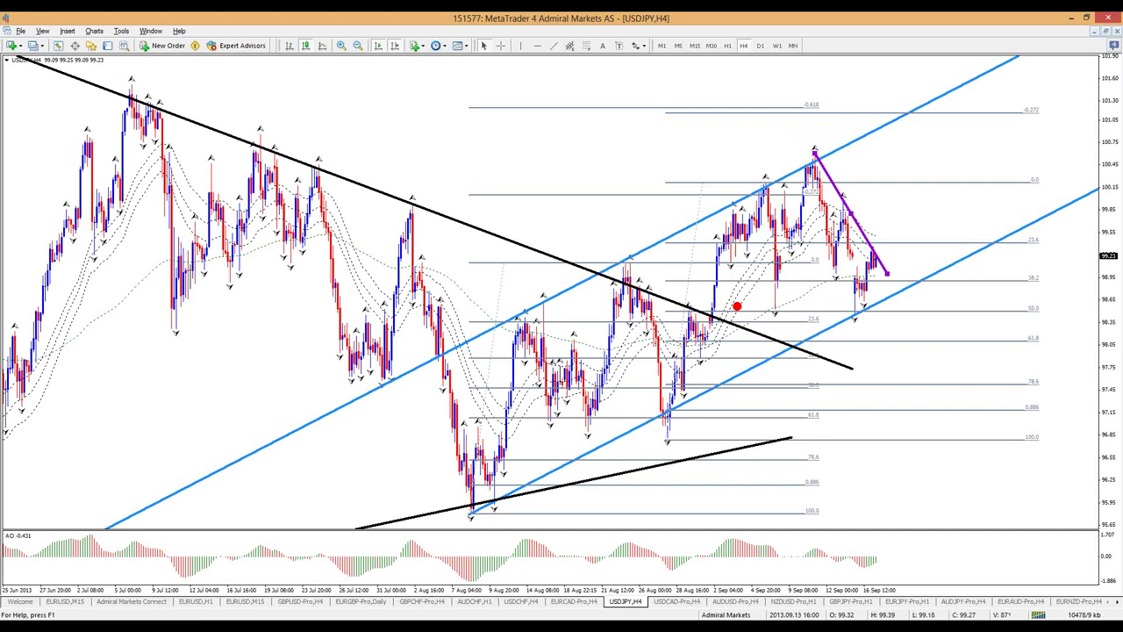
Mark the two September lows near the 50.0 level in red, trace the blue channel's lower line, and clear the strokes.
drag(787, 306, 759, 310)
drag(864, 307, 839, 317)
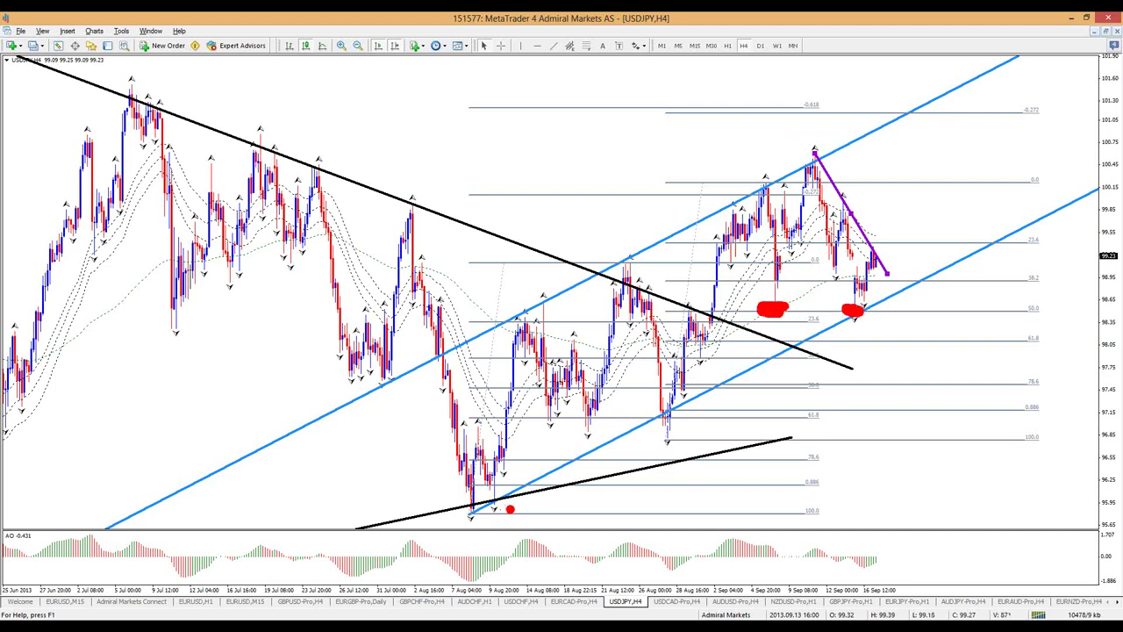
drag(548, 474, 882, 296)
key(Escape)
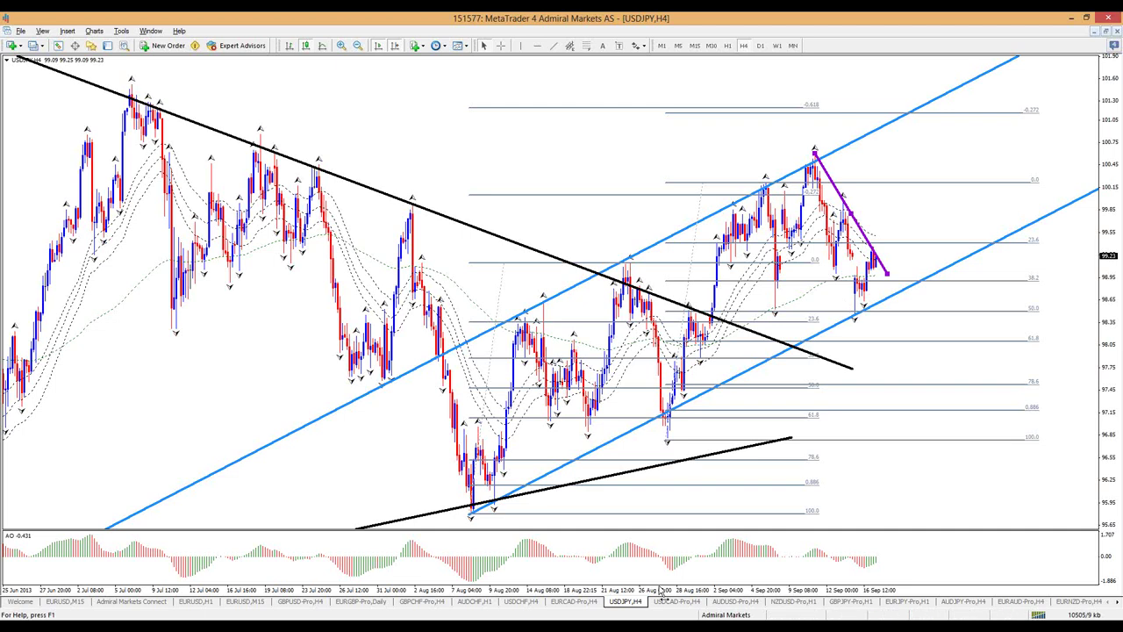
Zoom in on the USDJPY chart, sketch a target ellipse above the purple trendline and a three-hump outline over the September peaks, clearing each.
key(plus)
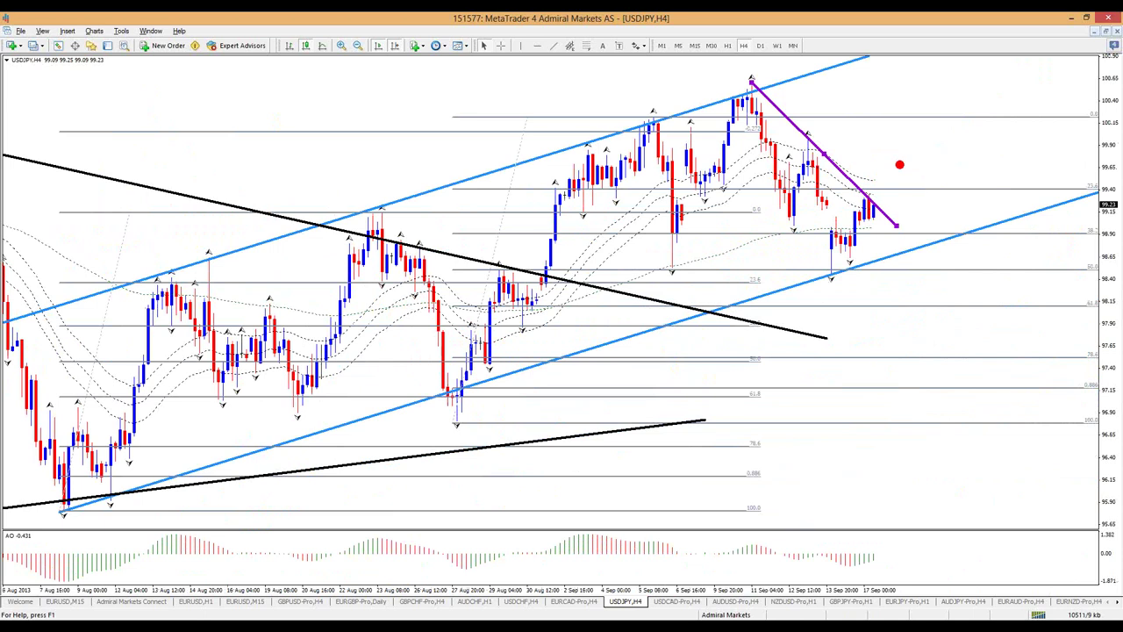
mouse_move(874, 193)
mouse_down()
mouse_move(931, 145)
mouse_move(921, 44)
mouse_move(872, 91)
mouse_move(875, 200)
mouse_up()
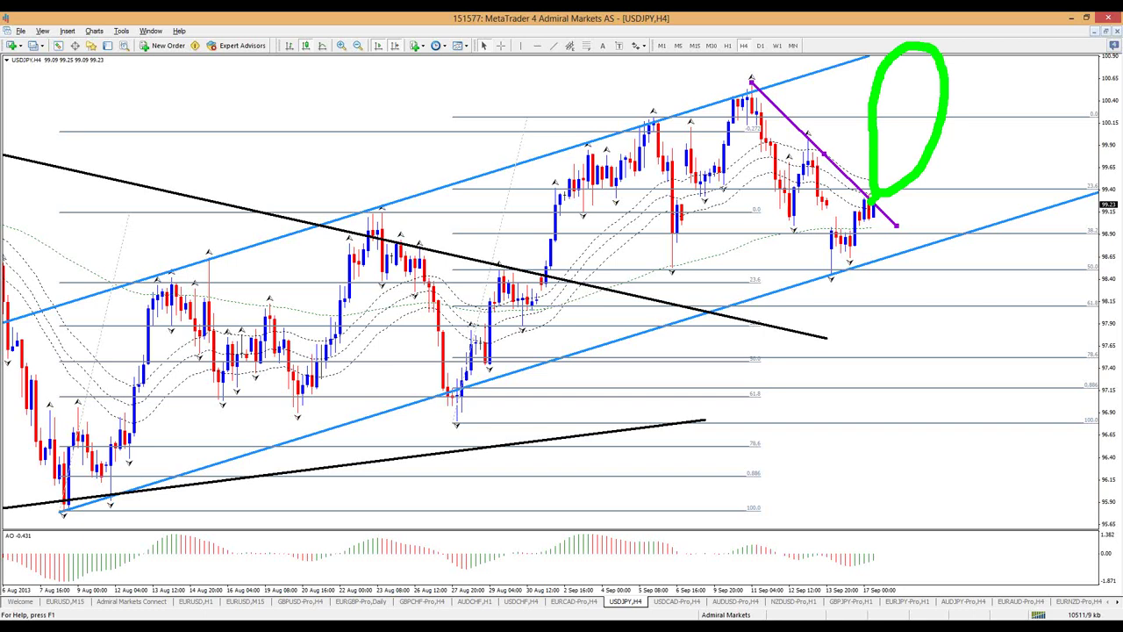
key(e)
mouse_move(605, 123)
mouse_down()
mouse_move(625, 99)
mouse_move(693, 95)
mouse_move(751, 57)
mouse_move(770, 63)
mouse_move(786, 132)
mouse_move(830, 127)
mouse_move(838, 180)
mouse_up()
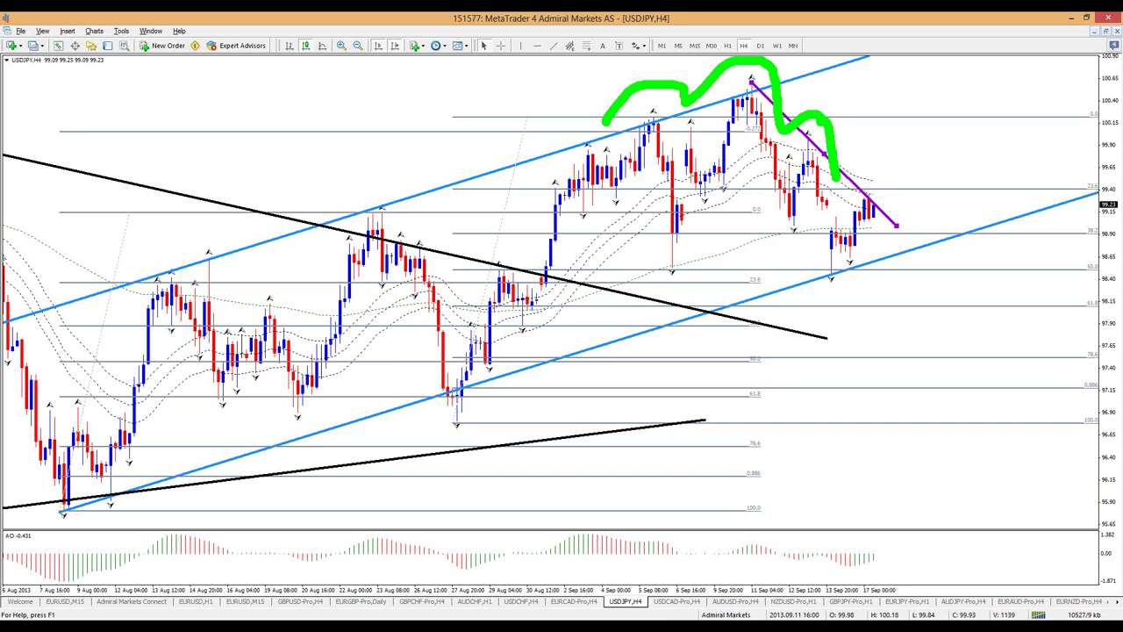
key(e)
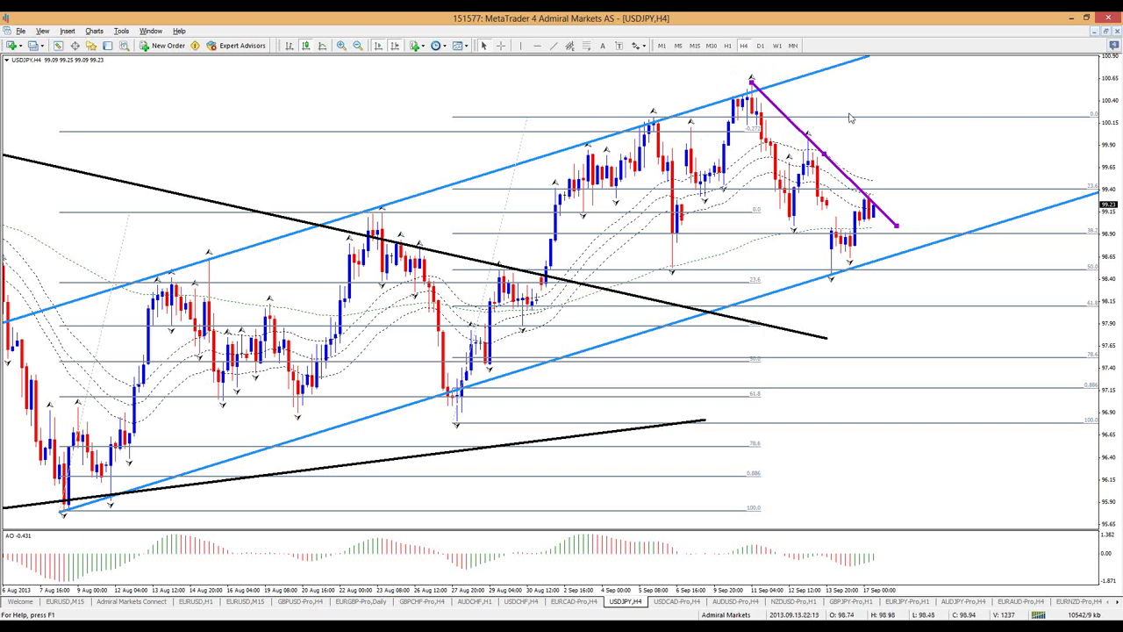
Circle the two side peaks around the September high and outline the three-peak head-and-shoulders shape above them.
mouse_move(819, 128)
mouse_down()
mouse_move(813, 144)
mouse_move(820, 130)
mouse_up()
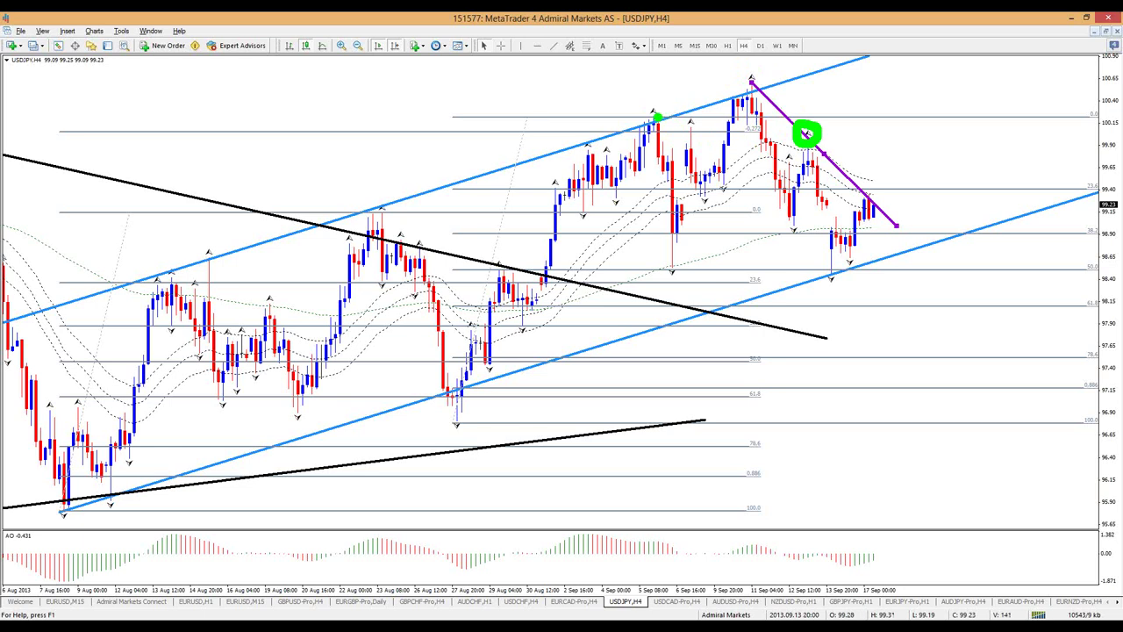
mouse_move(672, 111)
mouse_down()
mouse_move(649, 97)
mouse_move(637, 114)
mouse_move(683, 120)
mouse_up()
mouse_move(594, 125)
mouse_down()
mouse_move(658, 69)
mouse_move(699, 114)
mouse_move(779, 92)
mouse_move(866, 156)
mouse_move(865, 181)
mouse_up()
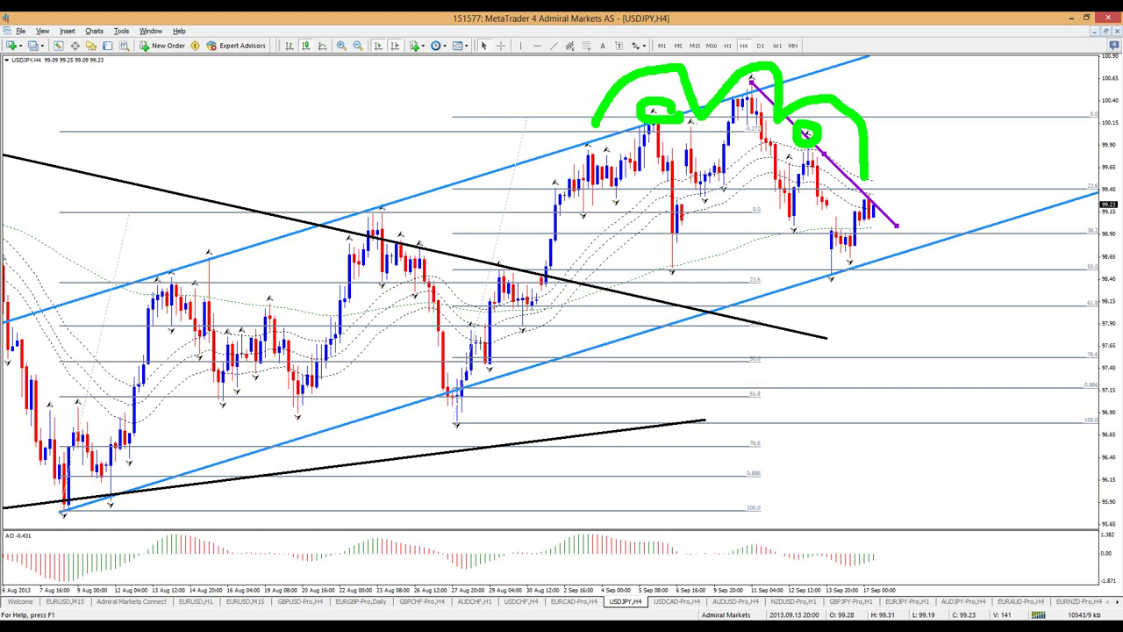
Clear the head-and-shoulders outline, sketch strokes above the purple trendline, across the September peaks and along the 0.0 level, and clear them.
key(e)
drag(873, 195, 881, 121)
mouse_move(602, 132)
mouse_down()
mouse_move(605, 109)
mouse_move(786, 57)
mouse_move(856, 90)
mouse_move(963, 187)
mouse_move(965, 210)
mouse_up()
drag(623, 117, 1120, 114)
key(Escape)
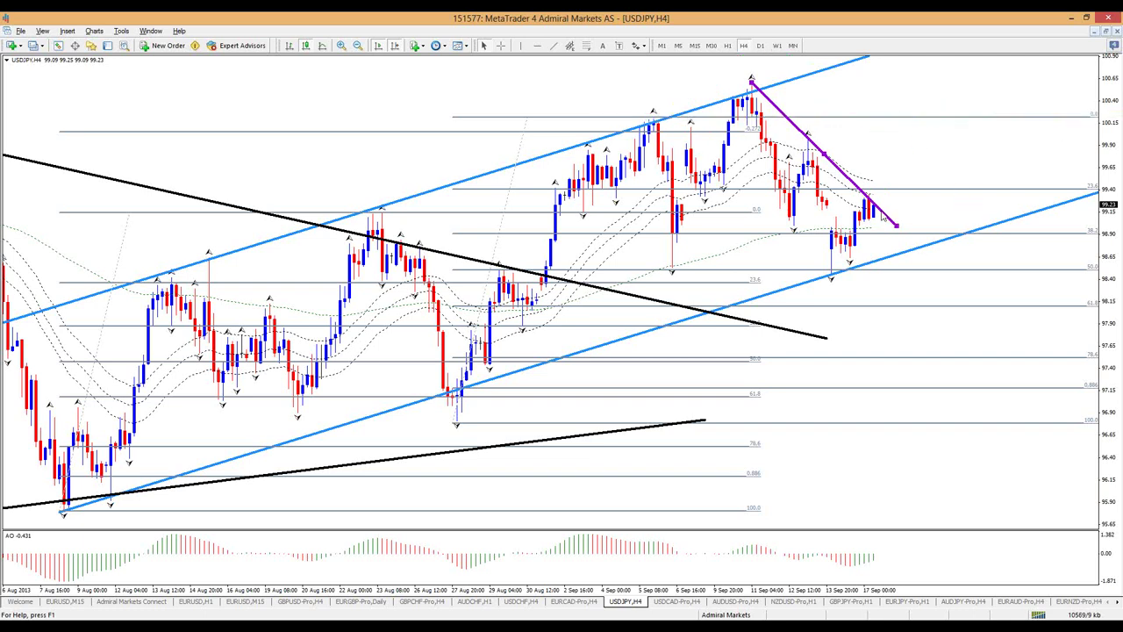
Circle the breakout area just above the purple trendline beside the latest candles in green, and clear the ellipse.
key(ctrl+2)
mouse_move(880, 204)
mouse_down()
mouse_move(893, 138)
mouse_move(885, 120)
mouse_move(862, 154)
mouse_move(873, 207)
mouse_up()
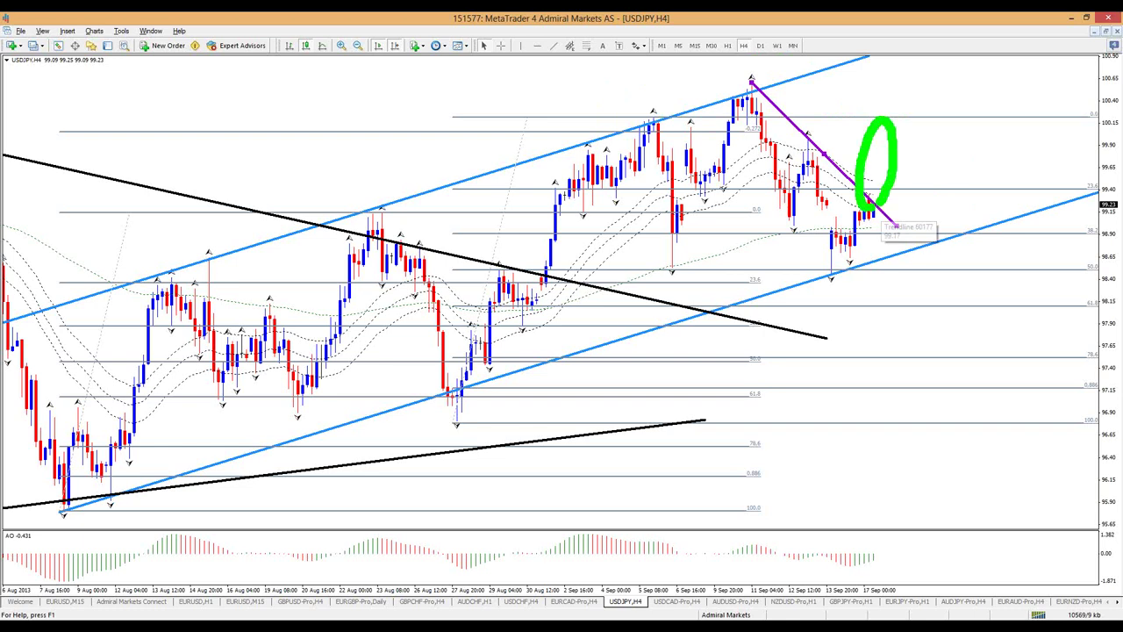
key(Escape)
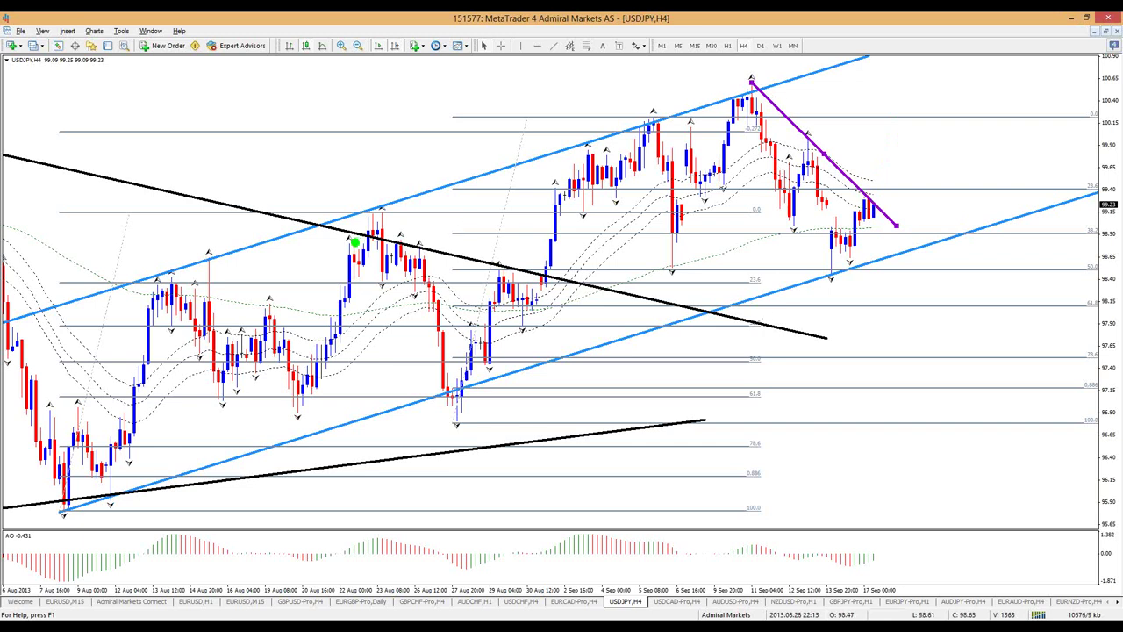
Trace both blue channel lines and the purple trendline in green, sketch upward breakout arrows from the latest candles, and clear the strokes.
drag(67, 305, 502, 193)
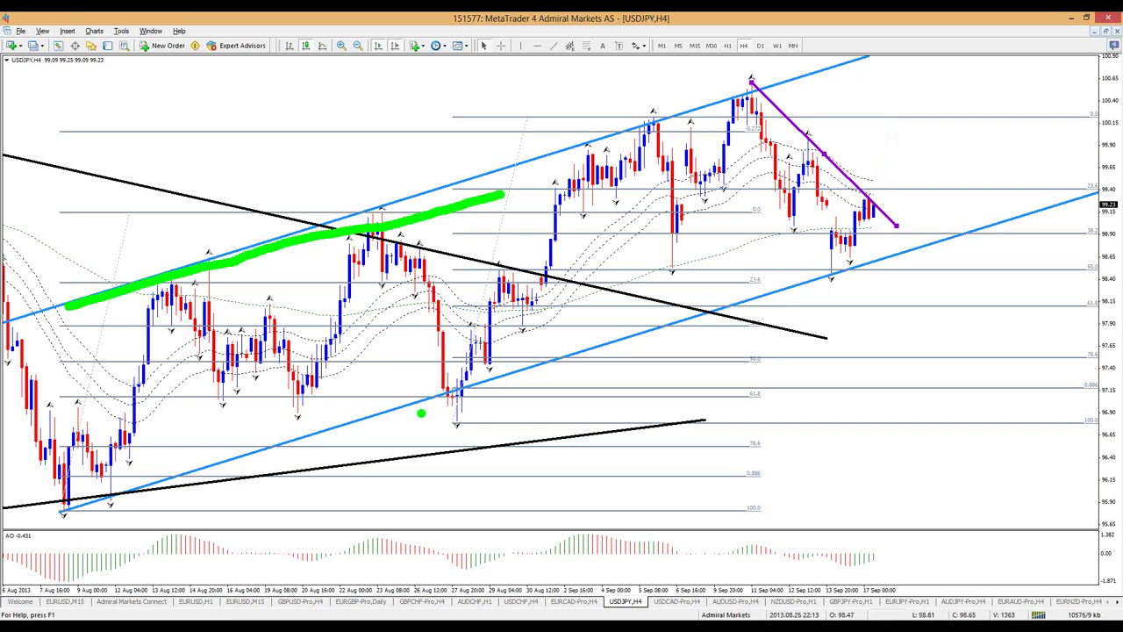
drag(422, 412, 785, 305)
mouse_move(753, 98)
mouse_down()
mouse_move(900, 238)
mouse_move(893, 207)
mouse_move(947, 113)
mouse_move(962, 60)
mouse_move(976, 87)
mouse_up()
click(971, 114)
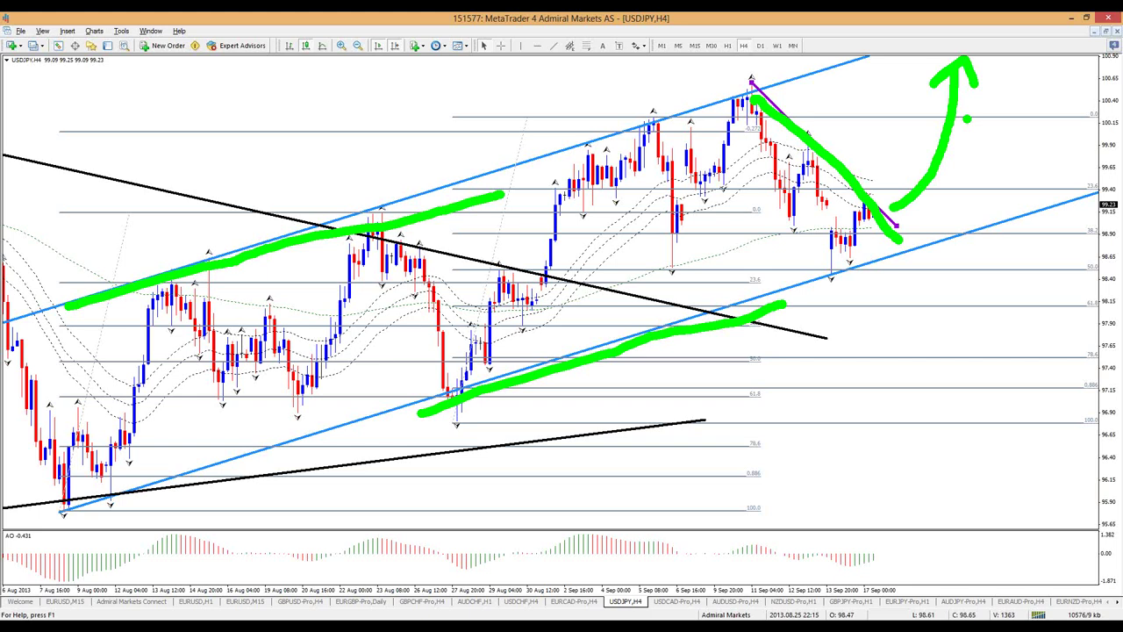
key(e)
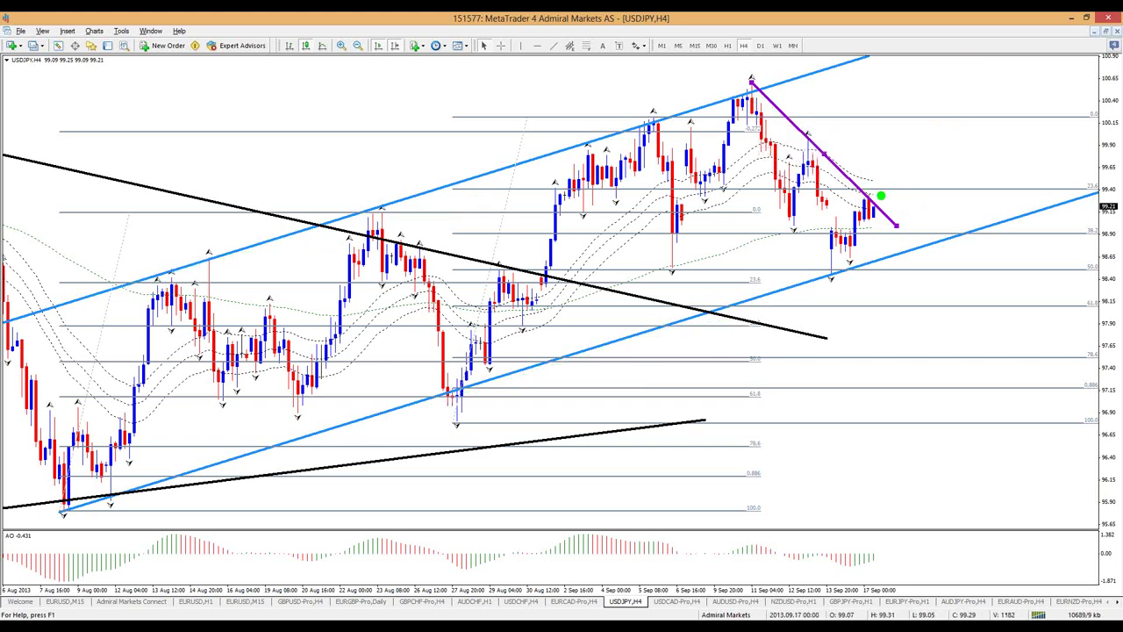
mouse_move(877, 195)
mouse_down()
mouse_move(922, 124)
mouse_move(935, 140)
mouse_up()
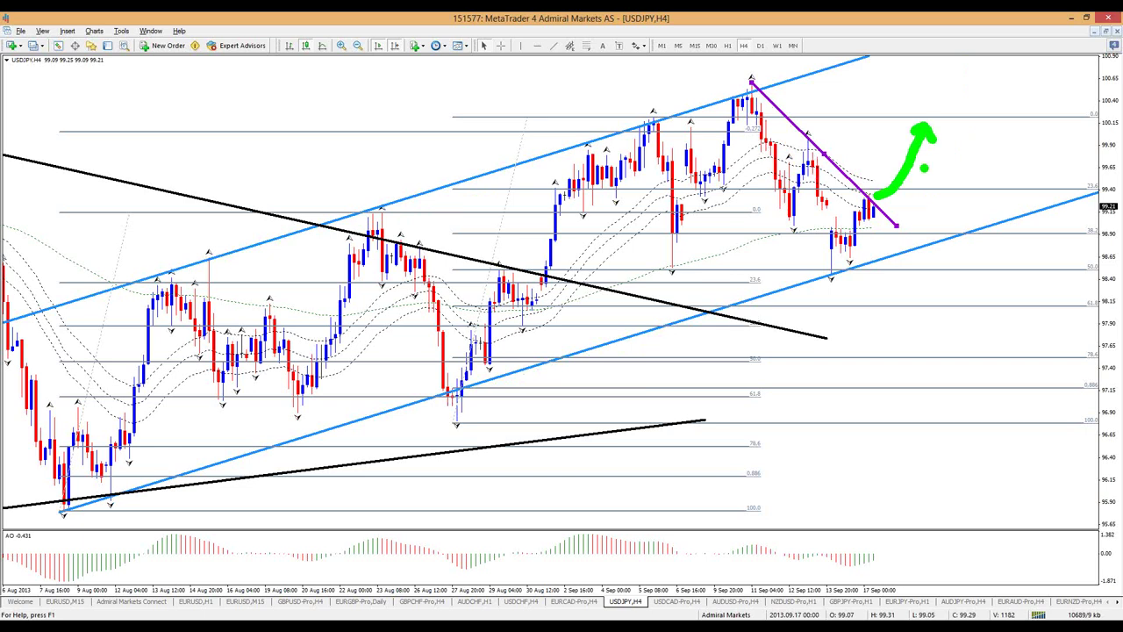
key(e)
Draw a green rising arrow from the late-August low and circle the August high at the black trendline.
drag(439, 441, 602, 370)
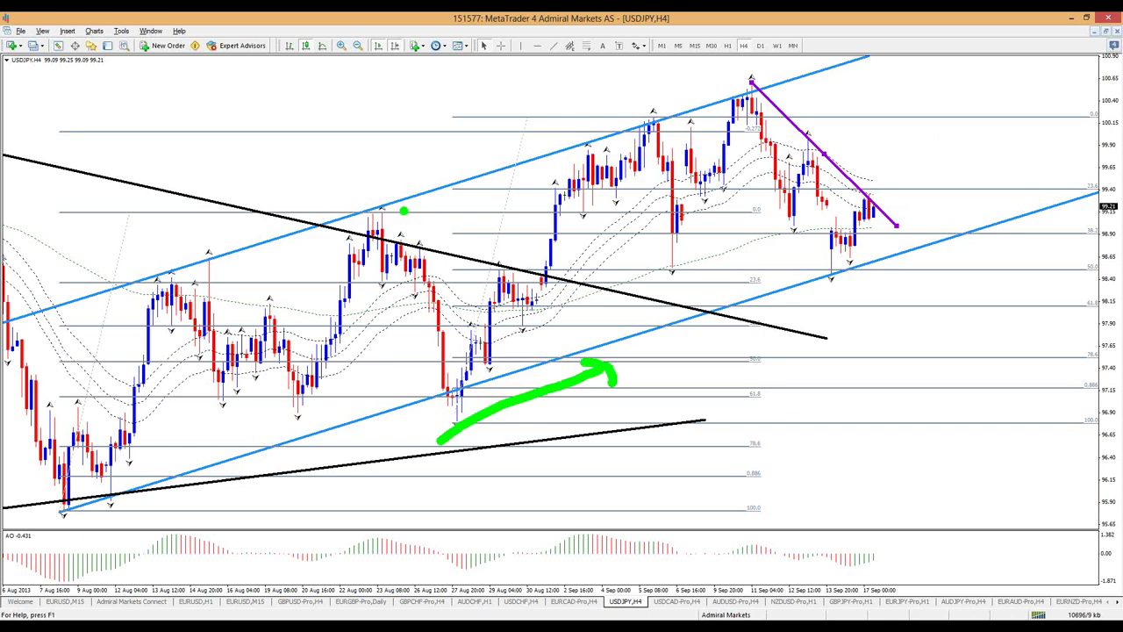
mouse_move(394, 207)
mouse_down()
mouse_move(344, 193)
mouse_move(302, 250)
mouse_move(399, 215)
mouse_up()
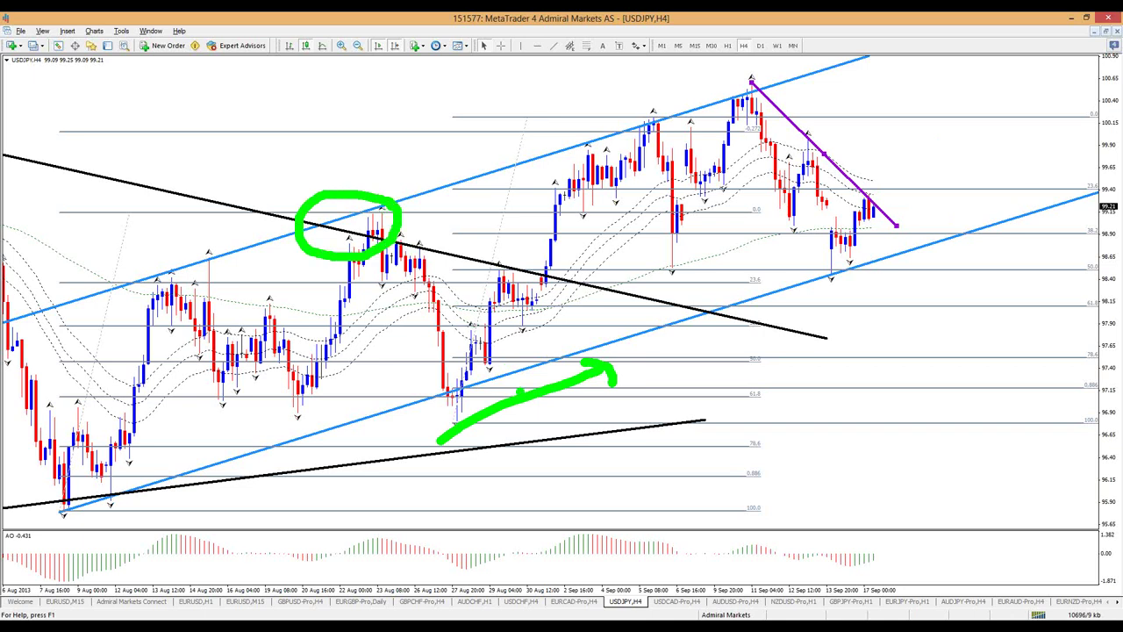
mouse_move(570, 356)
mouse_down()
mouse_move(636, 369)
mouse_move(623, 386)
mouse_up()
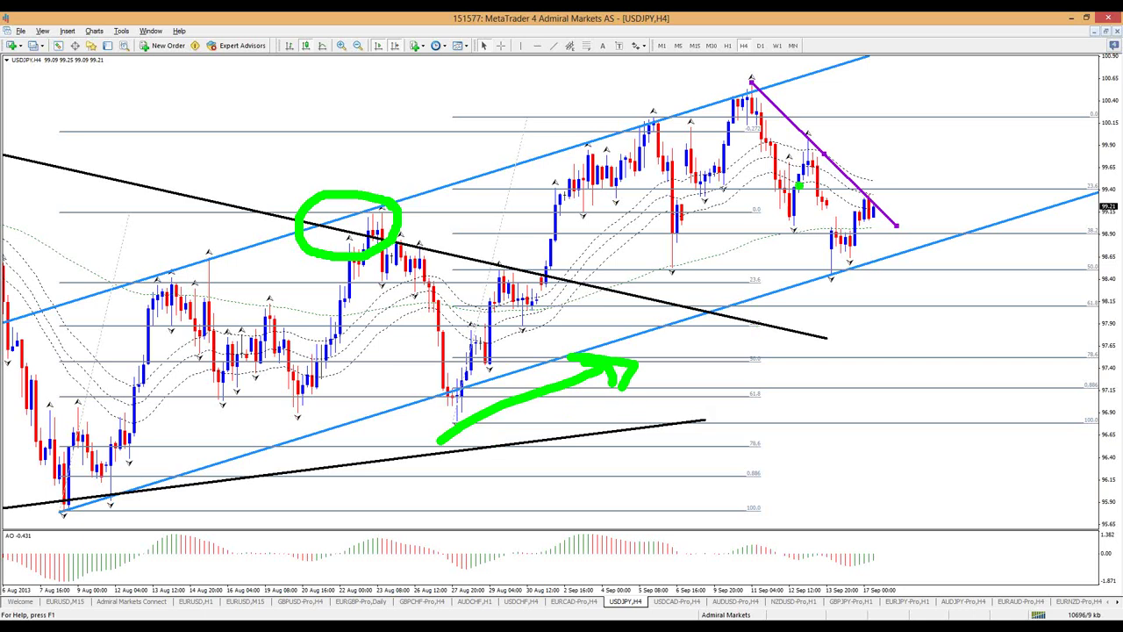
Draw a red arrow down the September decline to the blue channel line and a green breakout arrow above the purple trendline.
key(r)
mouse_move(757, 109)
mouse_down()
mouse_move(842, 260)
mouse_move(856, 244)
mouse_up()
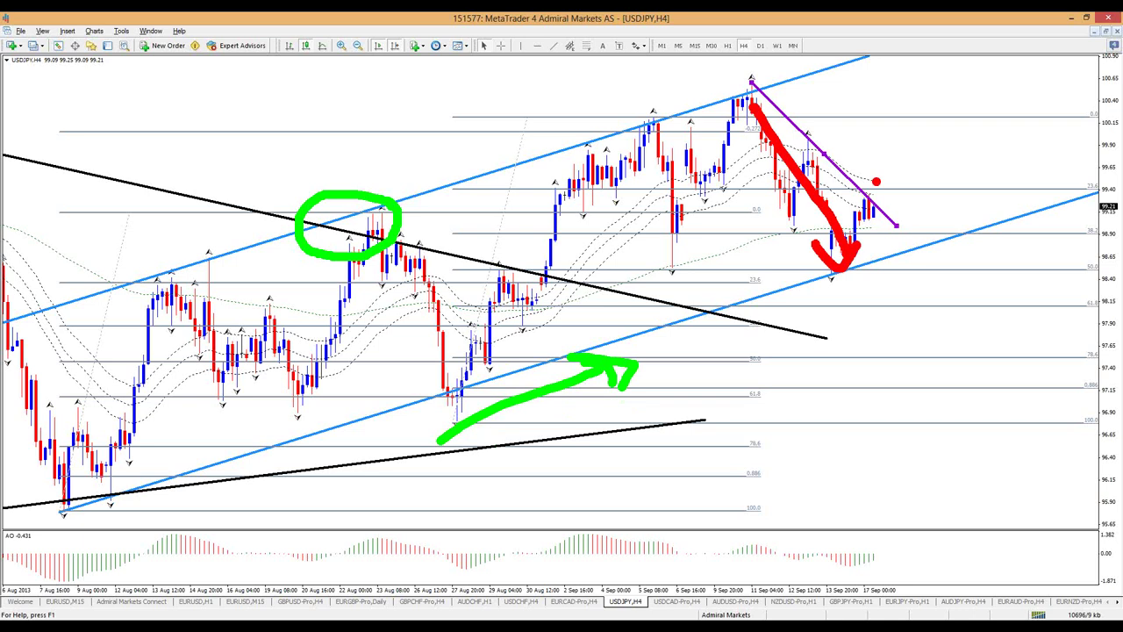
key(g)
mouse_move(874, 193)
mouse_down()
mouse_move(907, 180)
mouse_move(931, 140)
mouse_move(946, 147)
mouse_up()
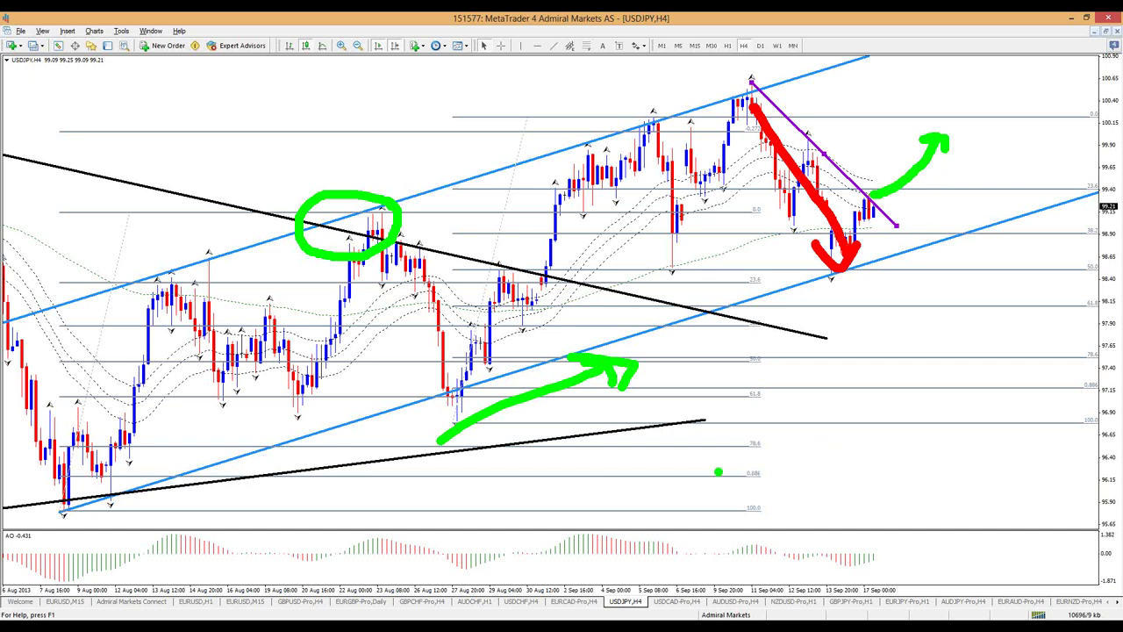
Sketch three green rising arrows inside a box in the empty area below the blue channel, and clear all the strokes.
drag(711, 475, 778, 428)
drag(788, 478, 865, 428)
drag(869, 482, 947, 428)
mouse_move(723, 434)
mouse_down()
mouse_move(870, 426)
mouse_move(868, 440)
mouse_up()
mouse_move(921, 433)
mouse_down()
mouse_move(952, 422)
mouse_move(954, 437)
mouse_up()
mouse_move(715, 396)
mouse_down()
mouse_move(706, 437)
mouse_move(930, 518)
mouse_move(1007, 399)
mouse_move(715, 393)
mouse_move(705, 406)
mouse_up()
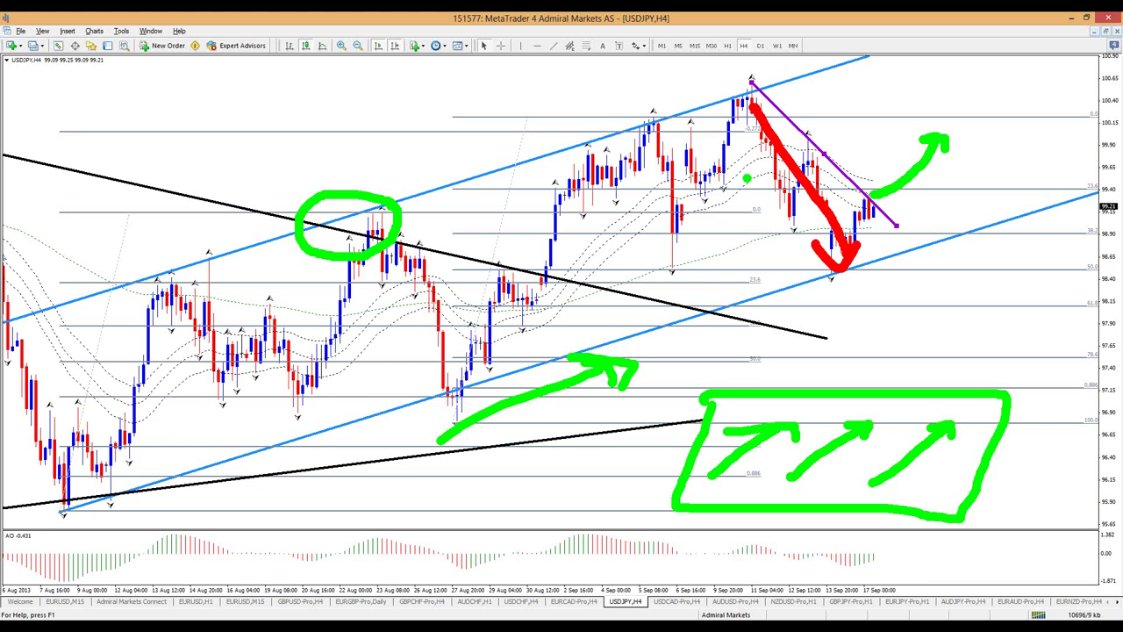
key(Escape)
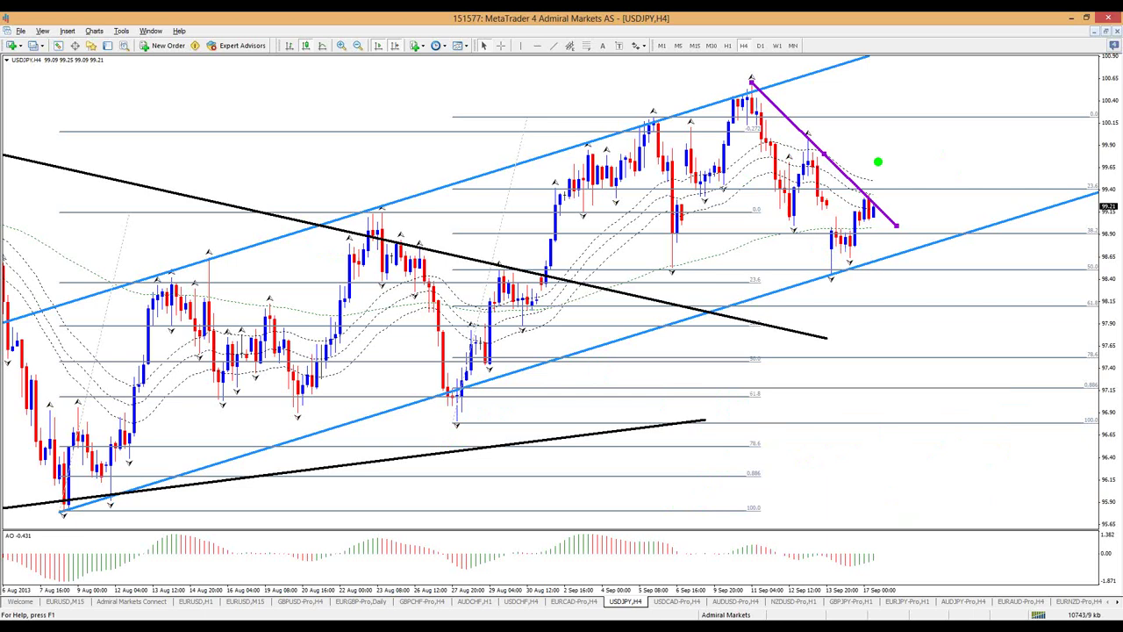
Mark two resistance levels in red, at the mid-September peak and at the 0.0 retracement level, and clear them.
drag(797, 138, 940, 140)
drag(847, 118, 941, 117)
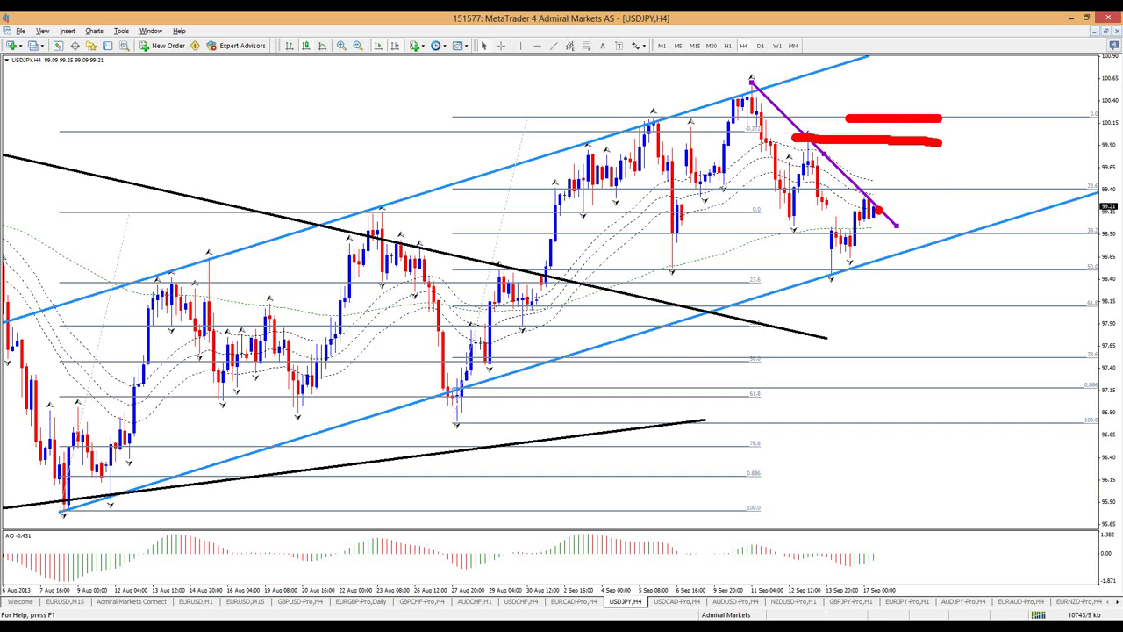
key(Escape)
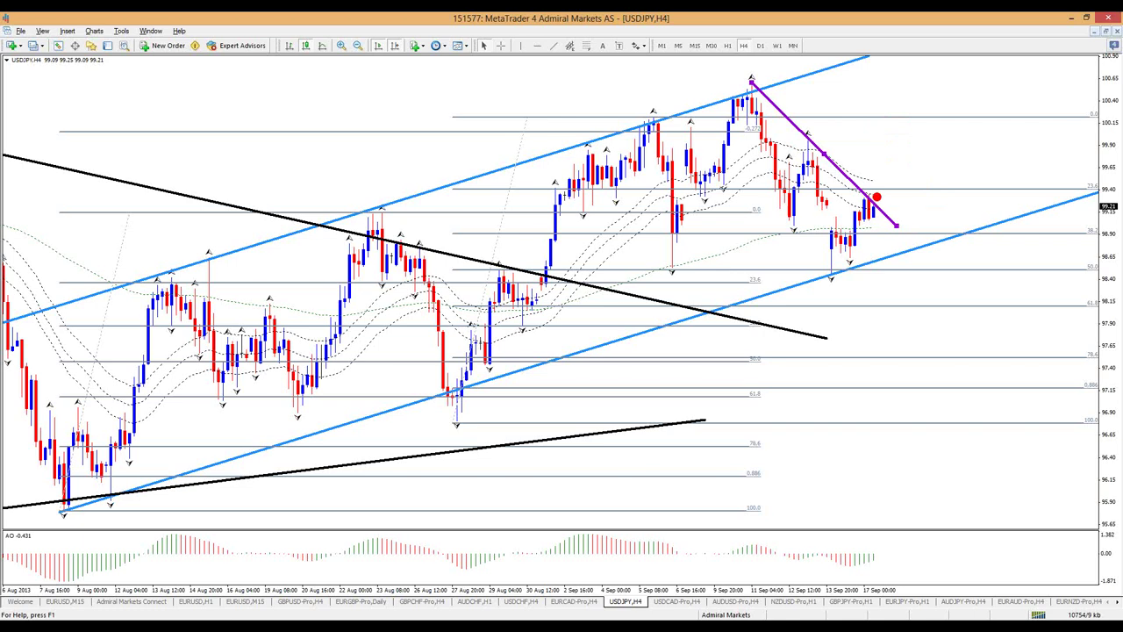
Switch USDJPY to the H1 timeframe, trace both lines of the descending purple channel in red, and clear the strokes.
click(729, 45)
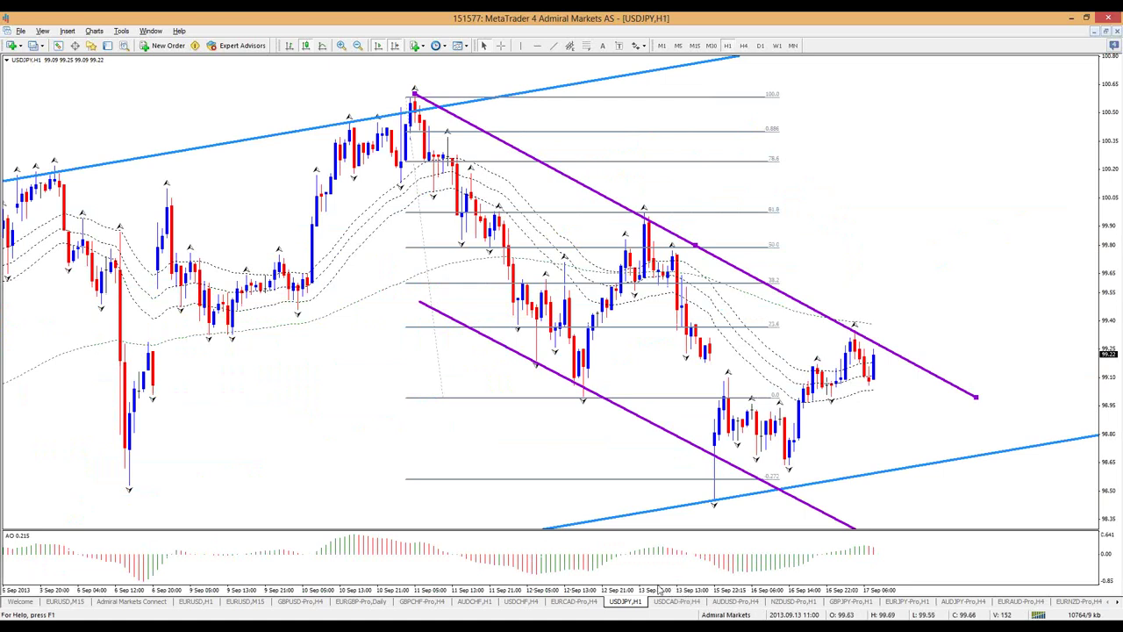
scroll(658, 589, up, 1)
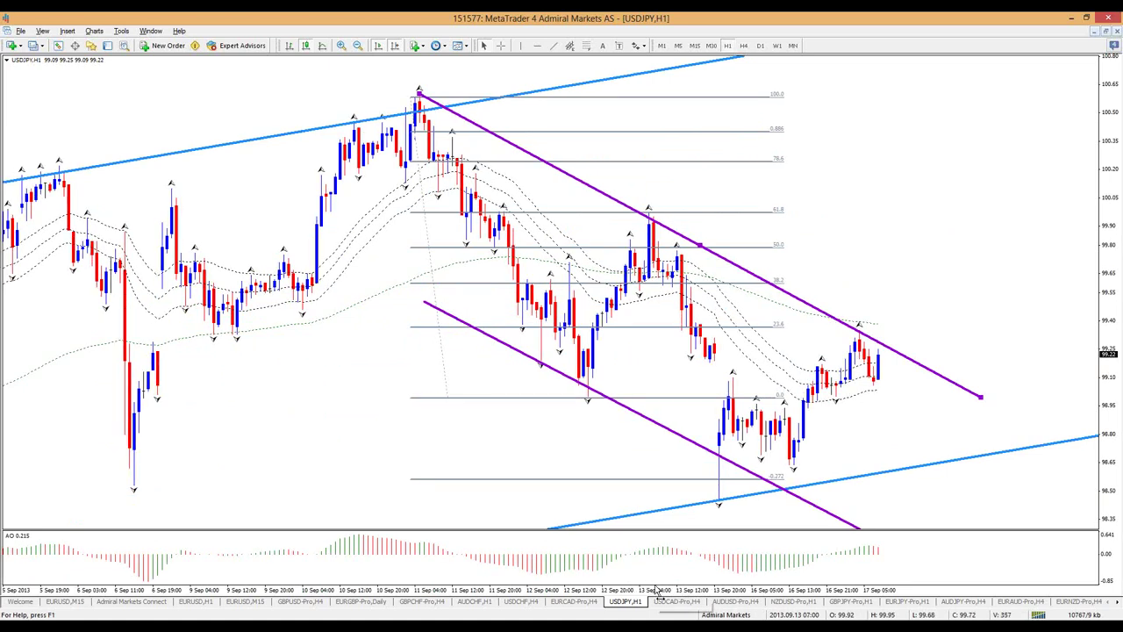
key(minus)
drag(653, 82, 900, 217)
drag(660, 200, 885, 316)
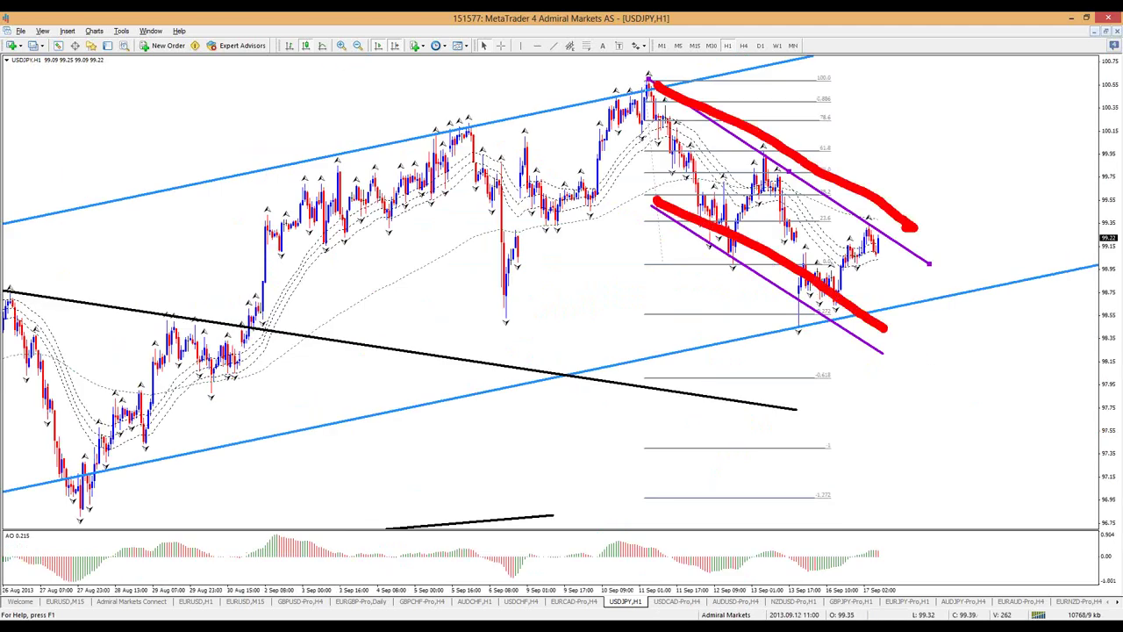
key(Escape)
Sketch three green rising arrows and a breakout, retest and rally path across the upper purple trendline, and clear the strokes.
key(plus)
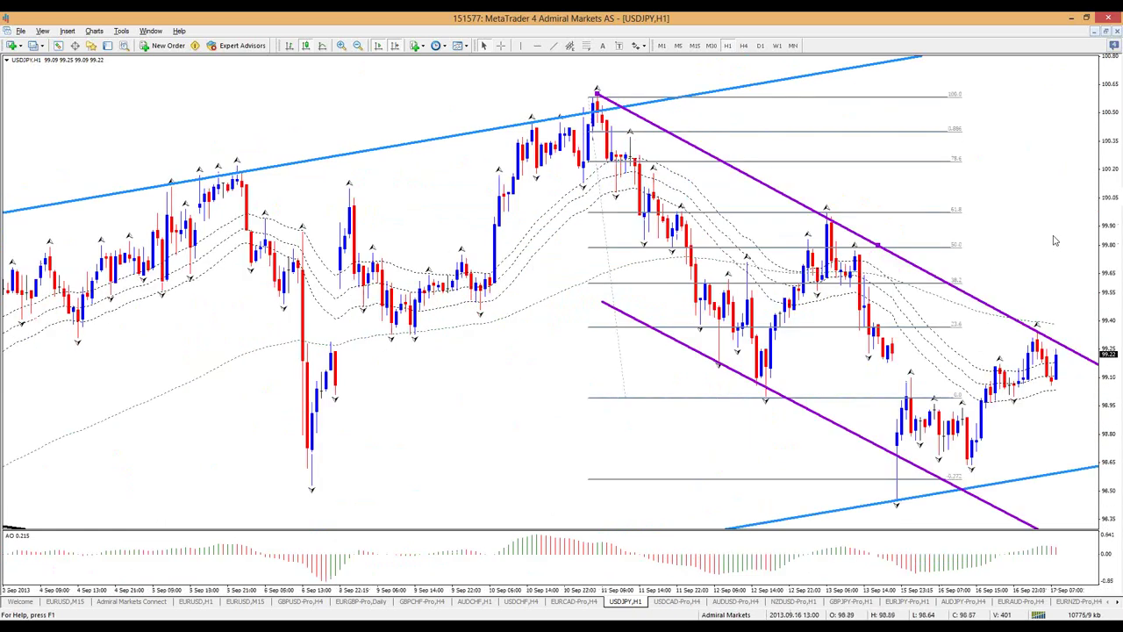
key(plus)
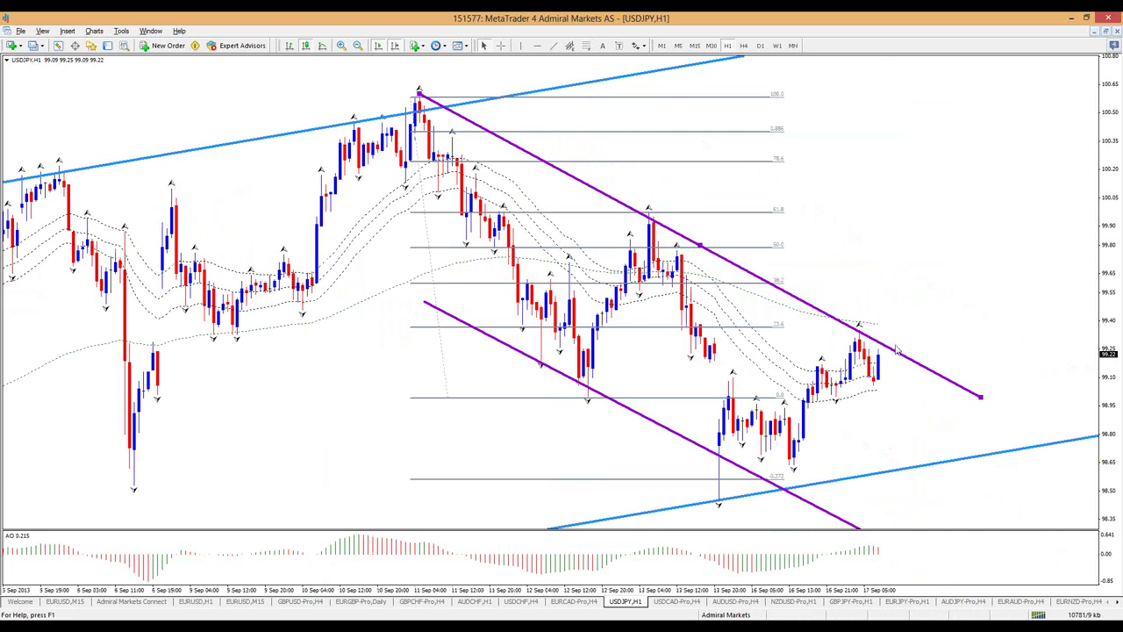
click(848, 325)
mouse_move(188, 453)
mouse_down()
mouse_move(266, 394)
mouse_move(284, 396)
mouse_up()
mouse_move(275, 449)
mouse_down()
mouse_move(307, 397)
mouse_move(345, 405)
mouse_up()
drag(366, 472, 416, 400)
mouse_move(391, 406)
mouse_down()
mouse_move(442, 397)
mouse_move(438, 426)
mouse_up()
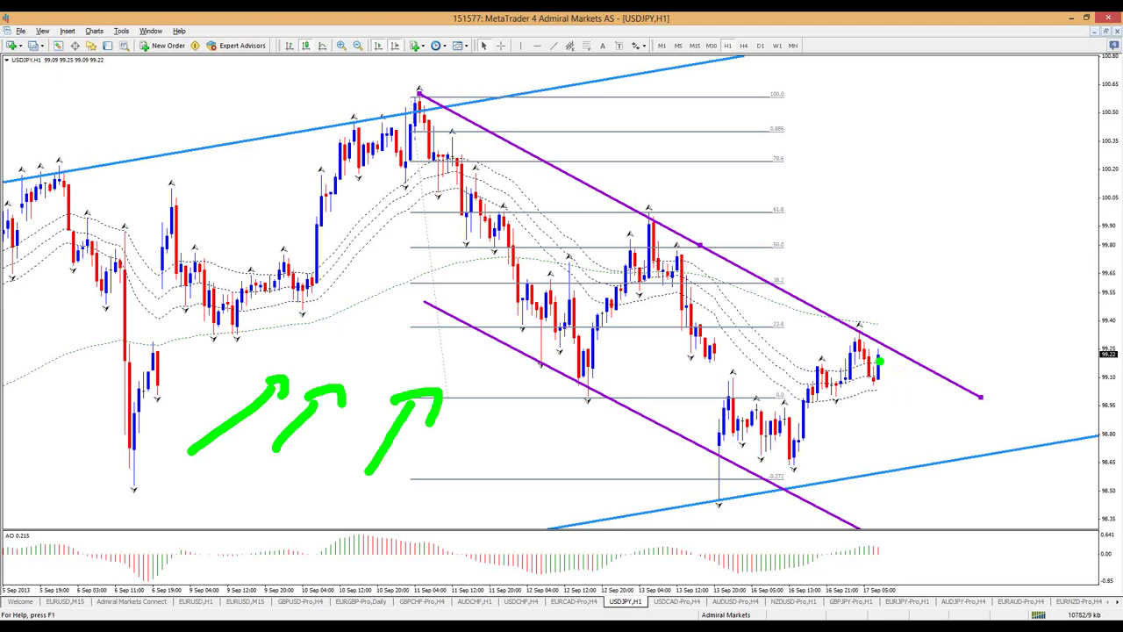
mouse_move(874, 375)
mouse_down()
mouse_move(900, 307)
mouse_move(918, 351)
mouse_move(982, 257)
mouse_up()
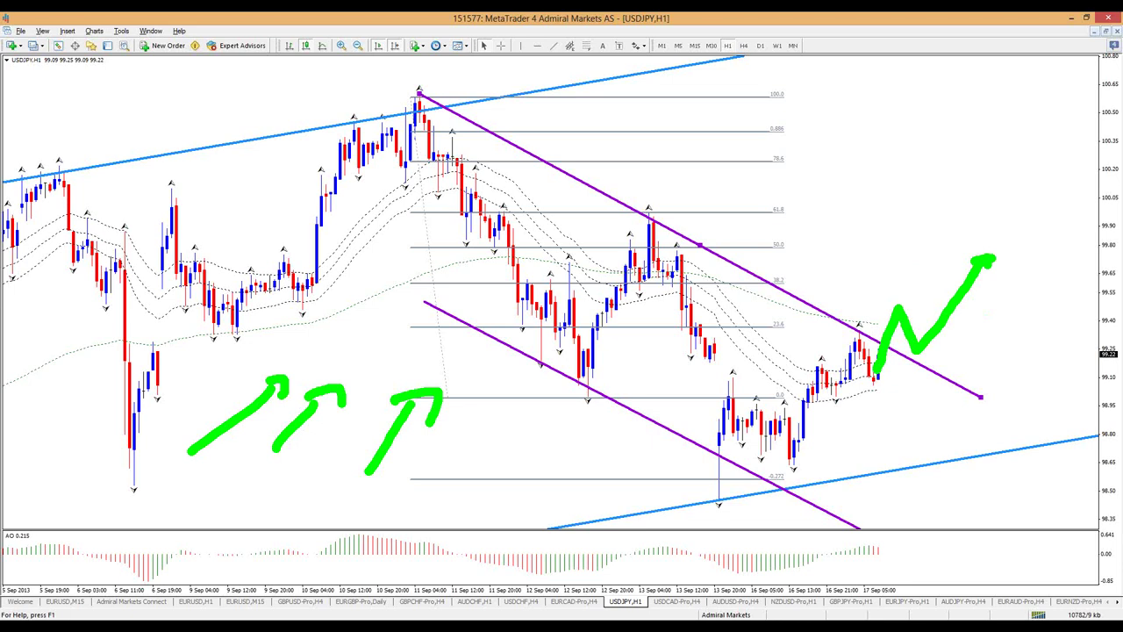
key(Escape)
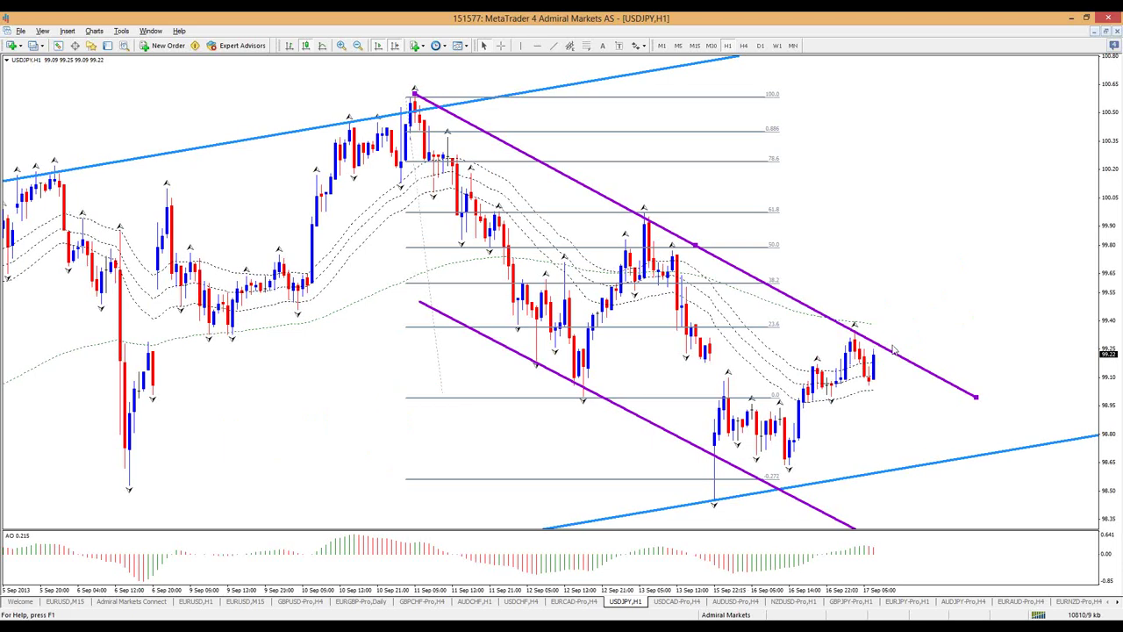
View the USDJPY price action and retracement levels on the M15 timeframe over a longer period.
click(694, 45)
key(minus)
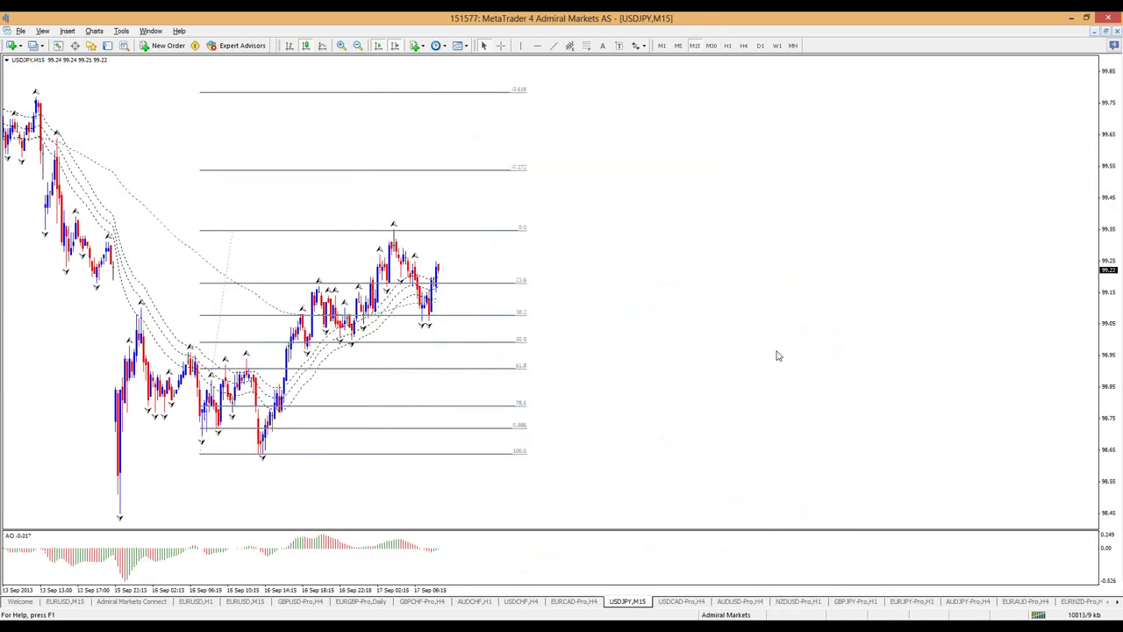
key(minus)
From the H1 chart, make the upper purple trendline visible on M15 as well, and display the M15 chart.
click(727, 46)
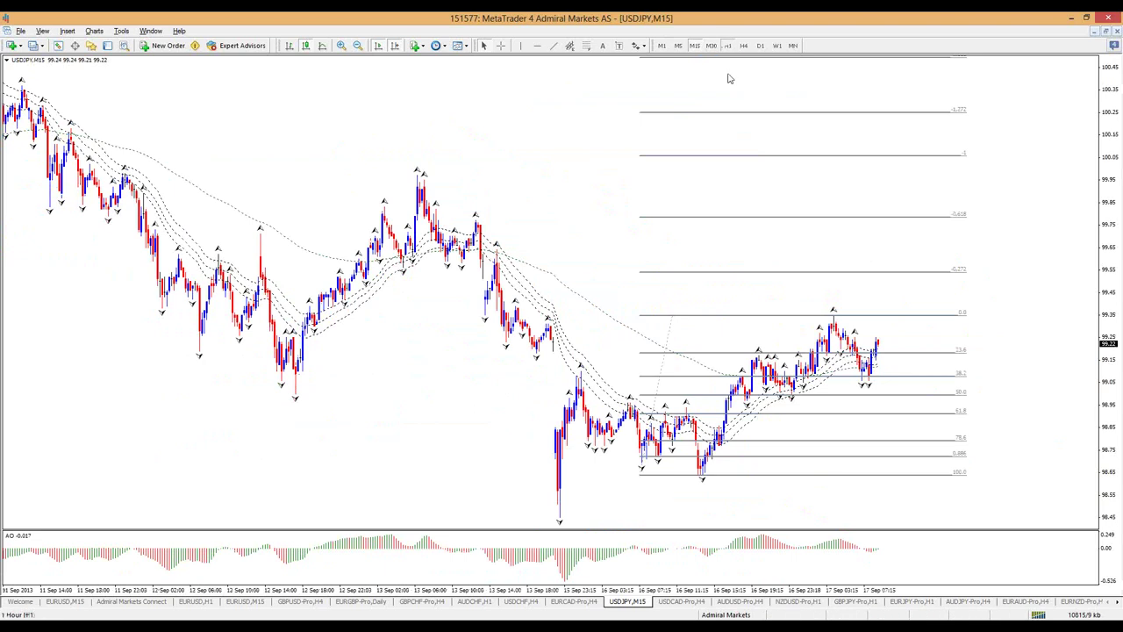
right_click(841, 209)
click(886, 215)
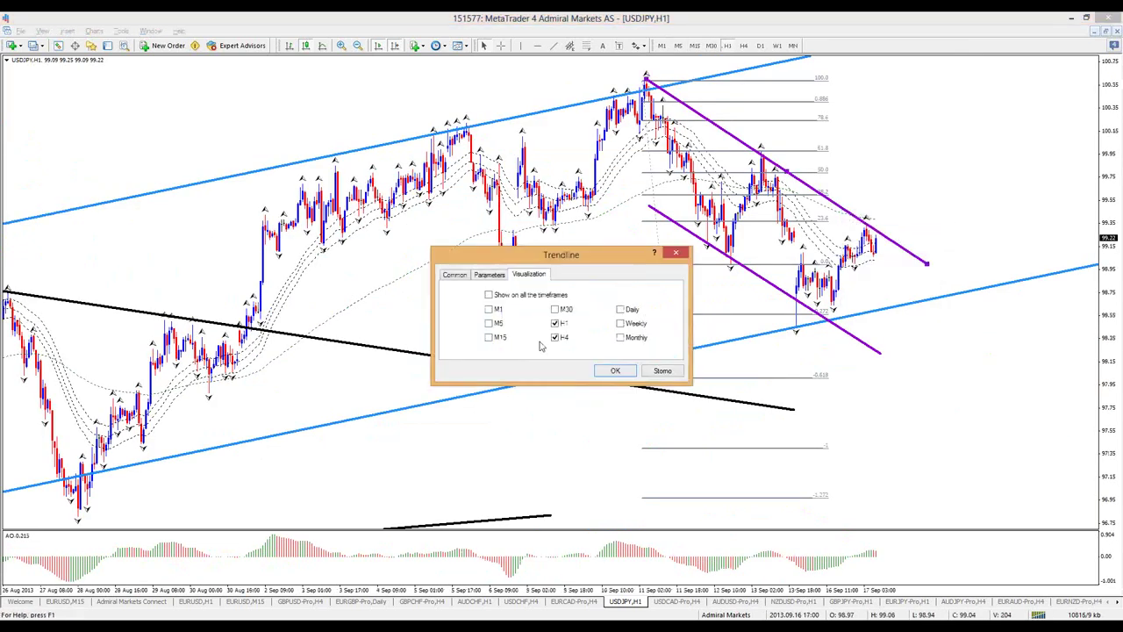
click(489, 337)
click(615, 371)
click(694, 46)
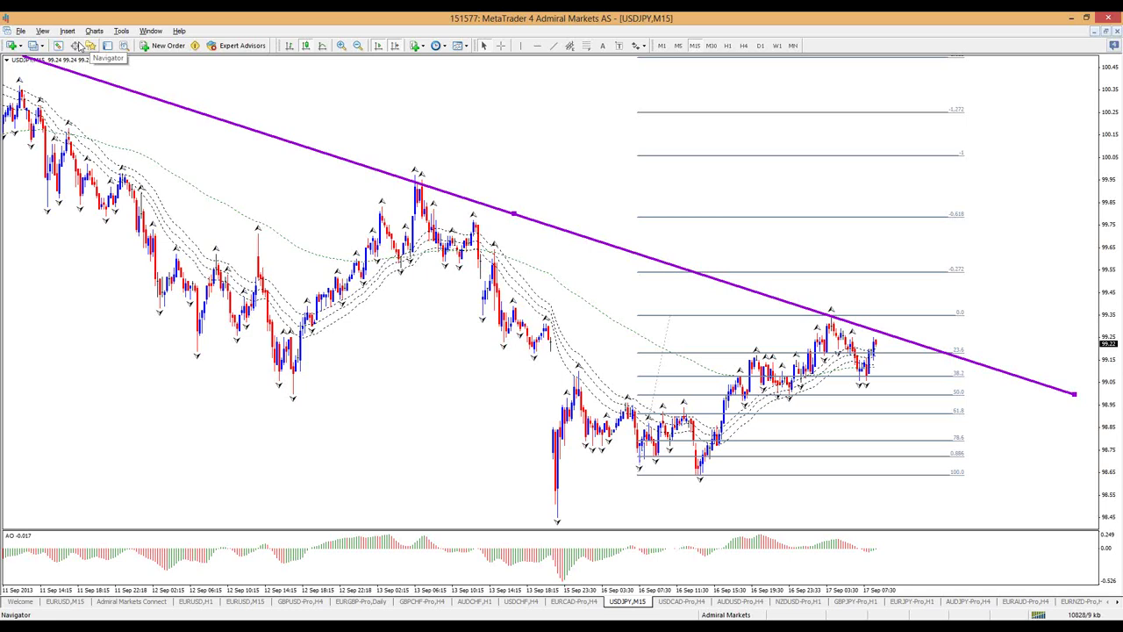
Run the $WET-PendingOrderLevels script from the Navigator on the USDJPY M15 chart.
key(ctrl+n)
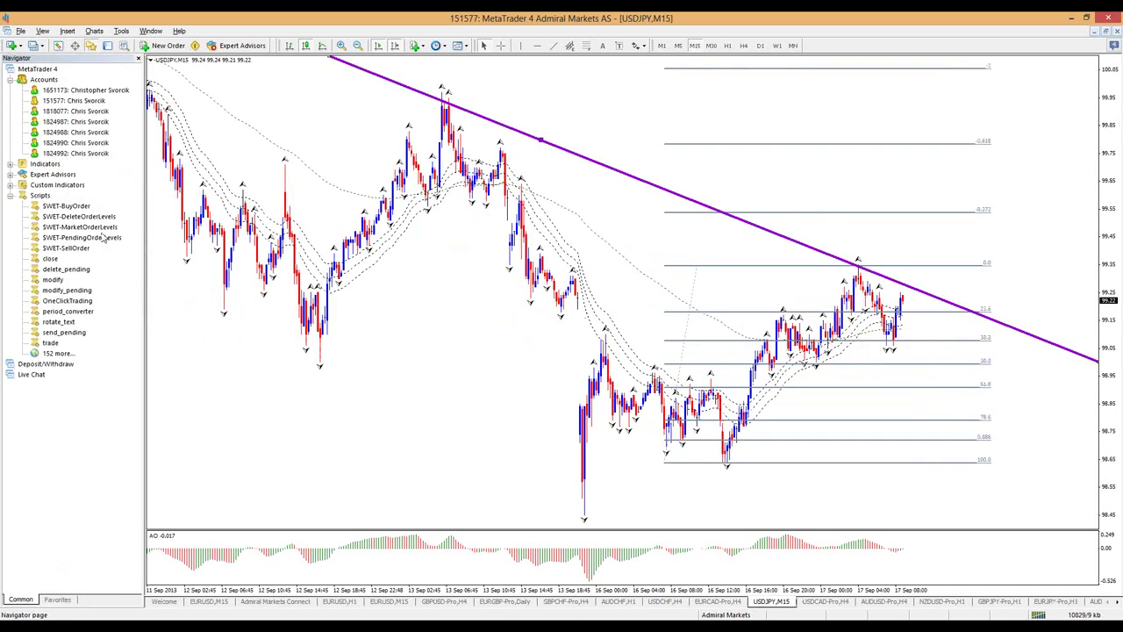
double_click(81, 227)
double_click(105, 238)
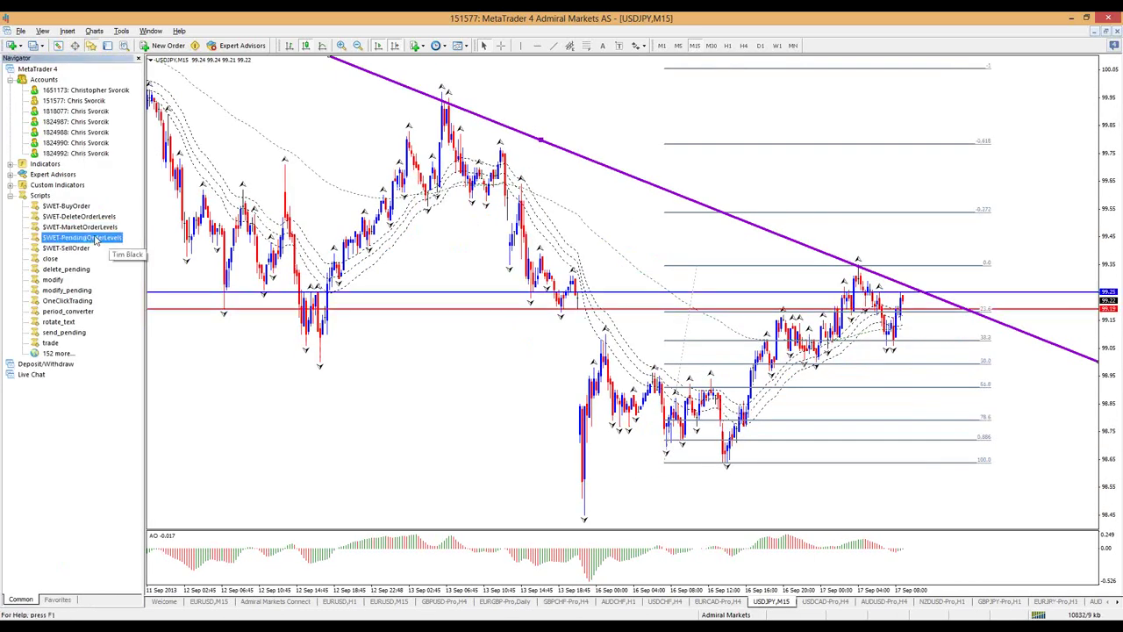
Move the green order level line up to 99.37, just above the 0.0 retracement level.
double_click(981, 303)
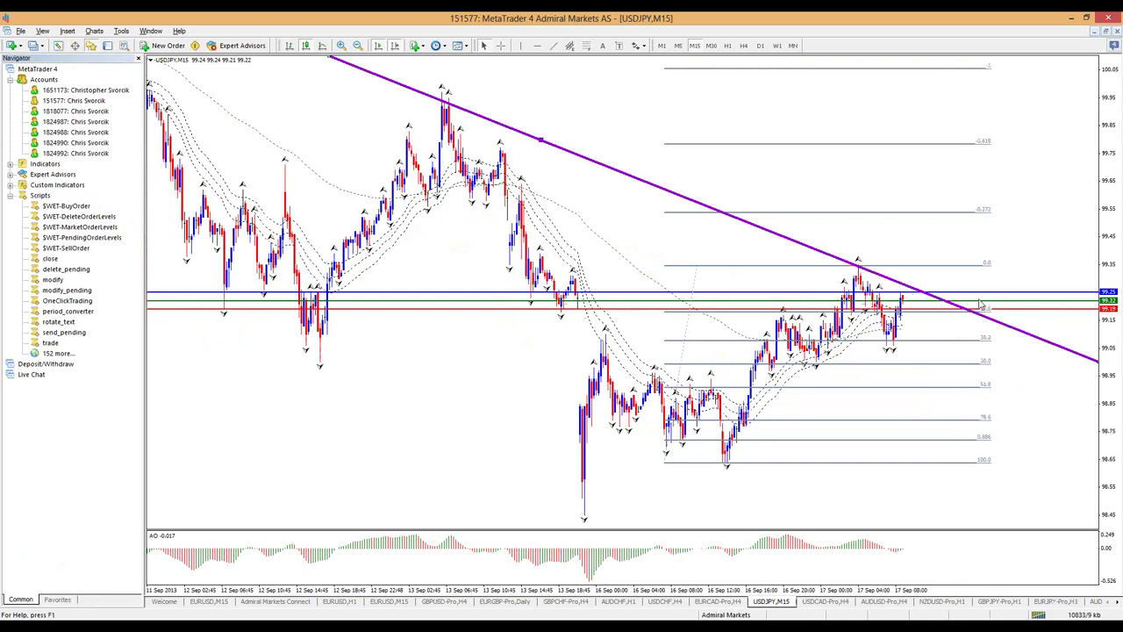
drag(981, 303, 987, 271)
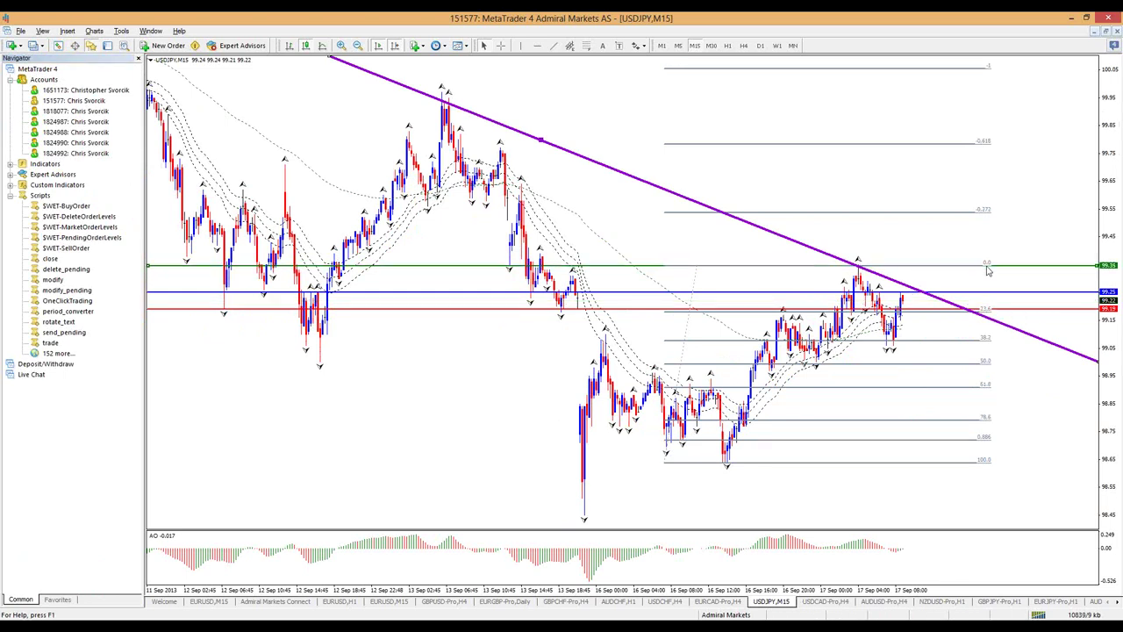
drag(987, 271, 988, 261)
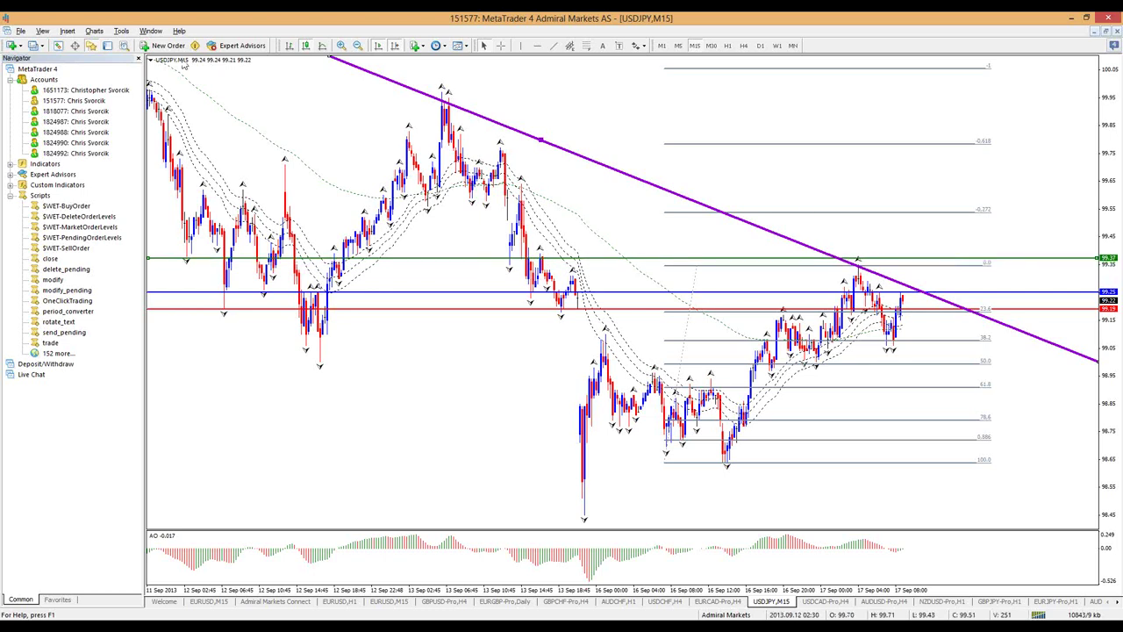
Look through the Expert Advisors and Indicators groups in the Navigator, and view the new order window for USDJPY-Pro.
click(10, 185)
click(10, 70)
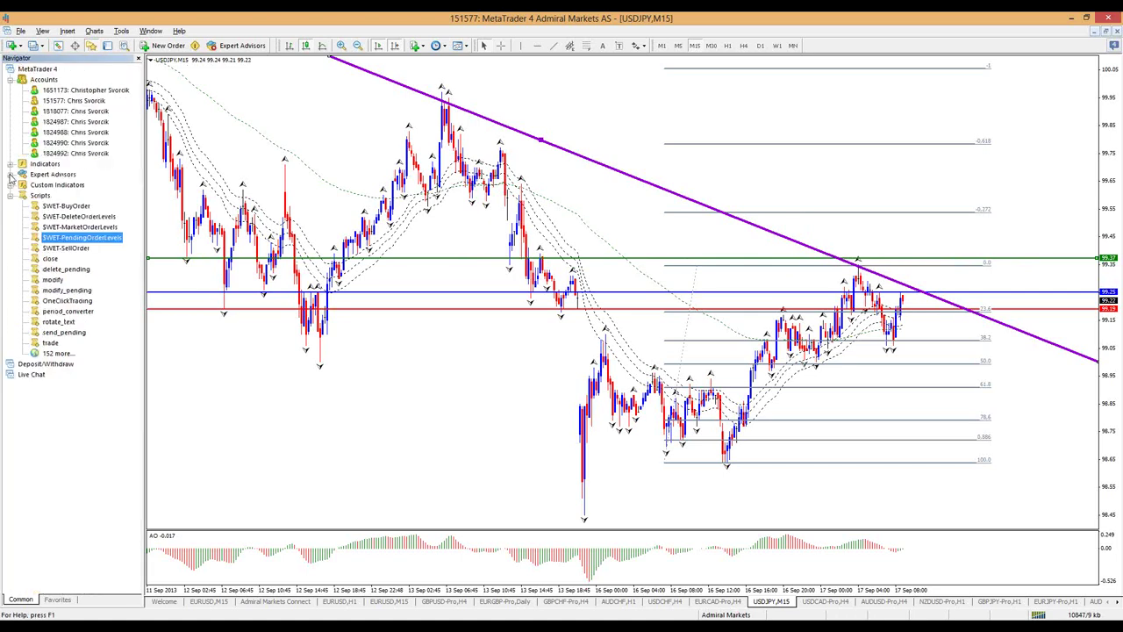
click(11, 175)
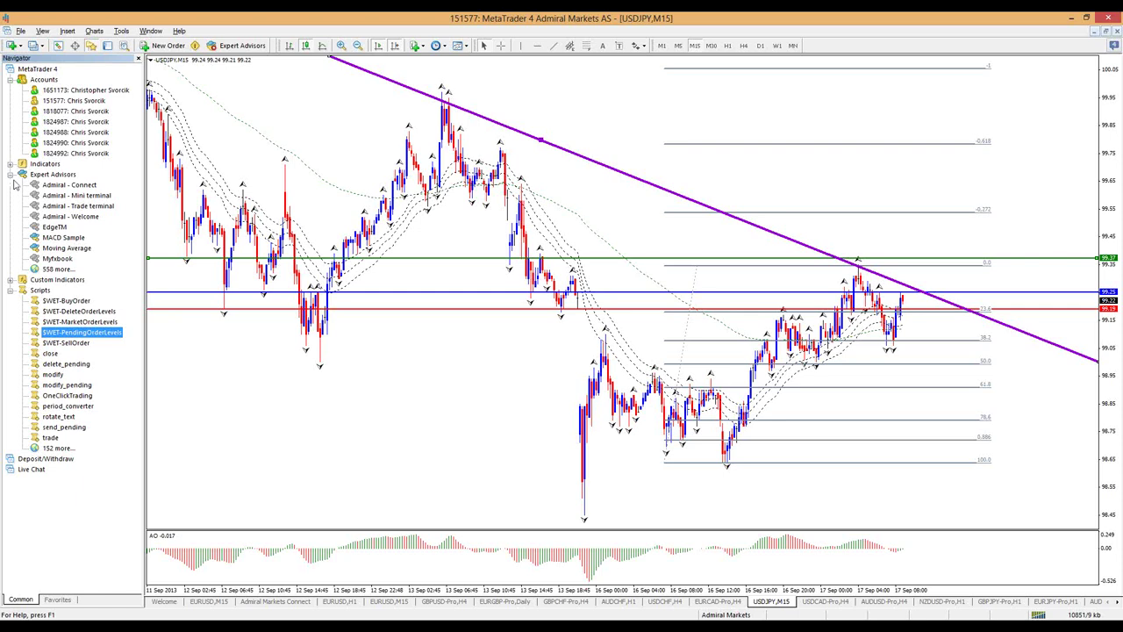
click(10, 175)
click(9, 164)
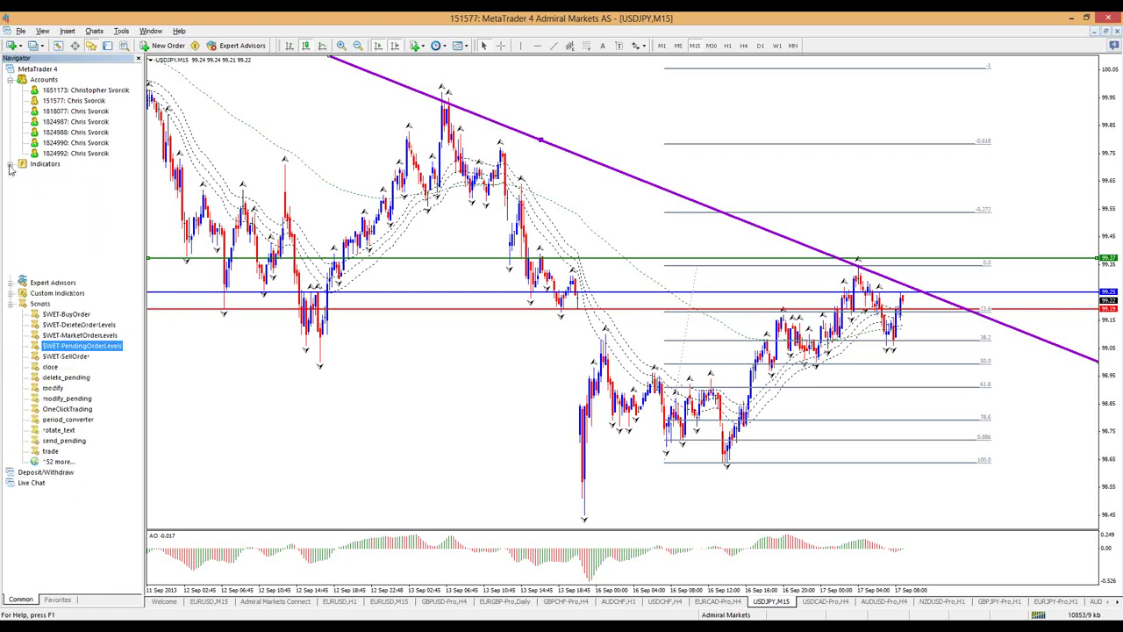
click(10, 164)
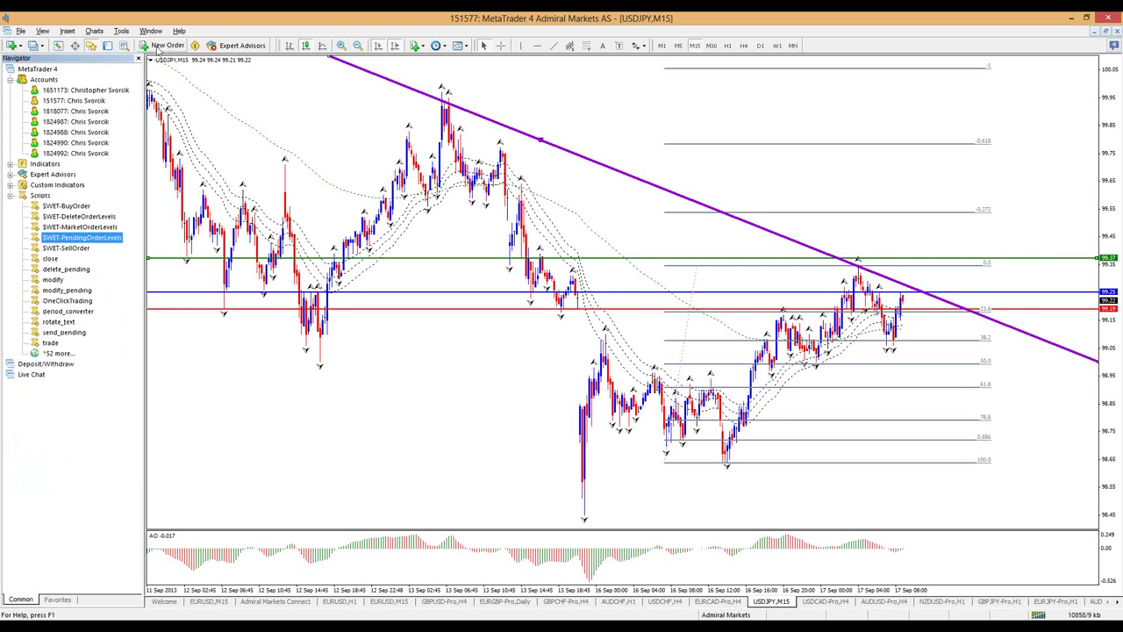
click(167, 45)
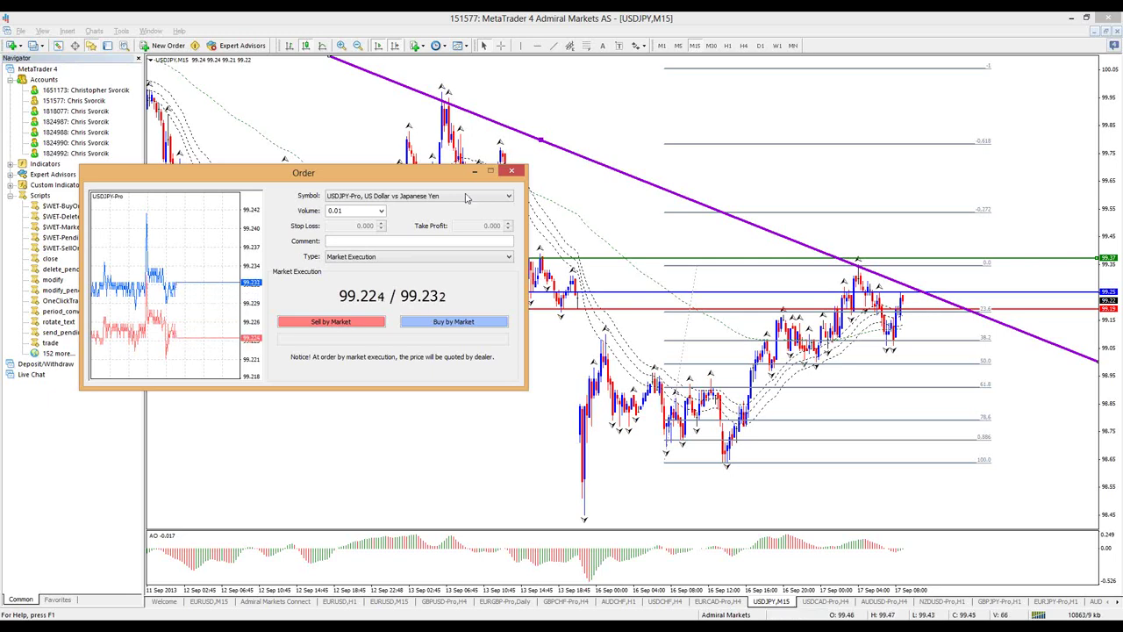
click(511, 170)
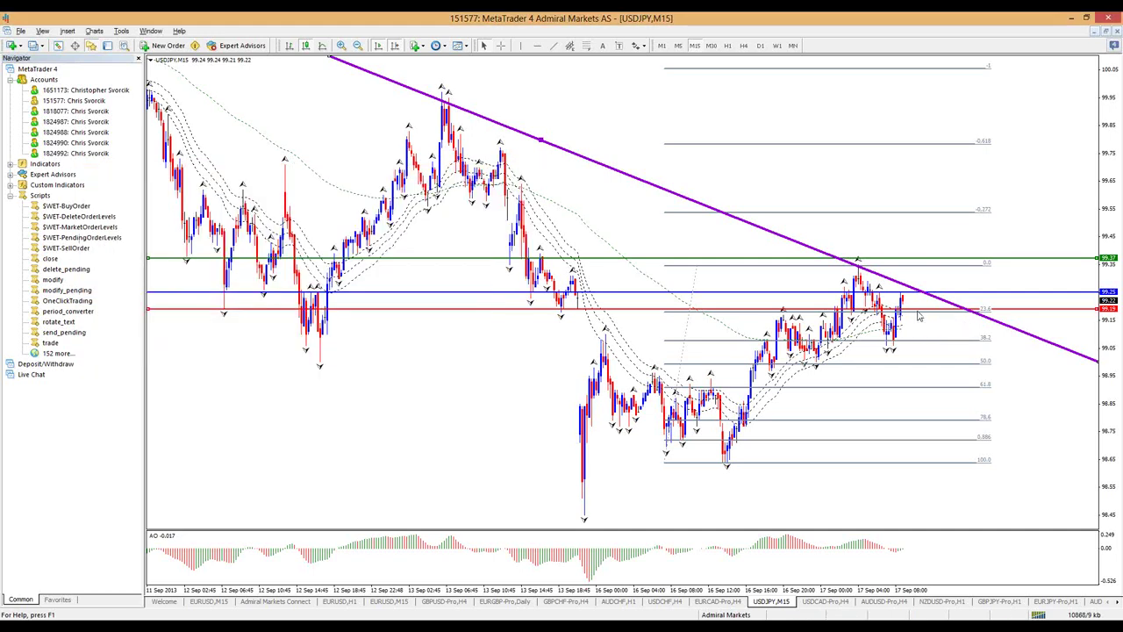
Move the red stop-loss level down to 99.04, below the latest lows, and the blue take-profit level up to 99.63.
drag(920, 312, 938, 350)
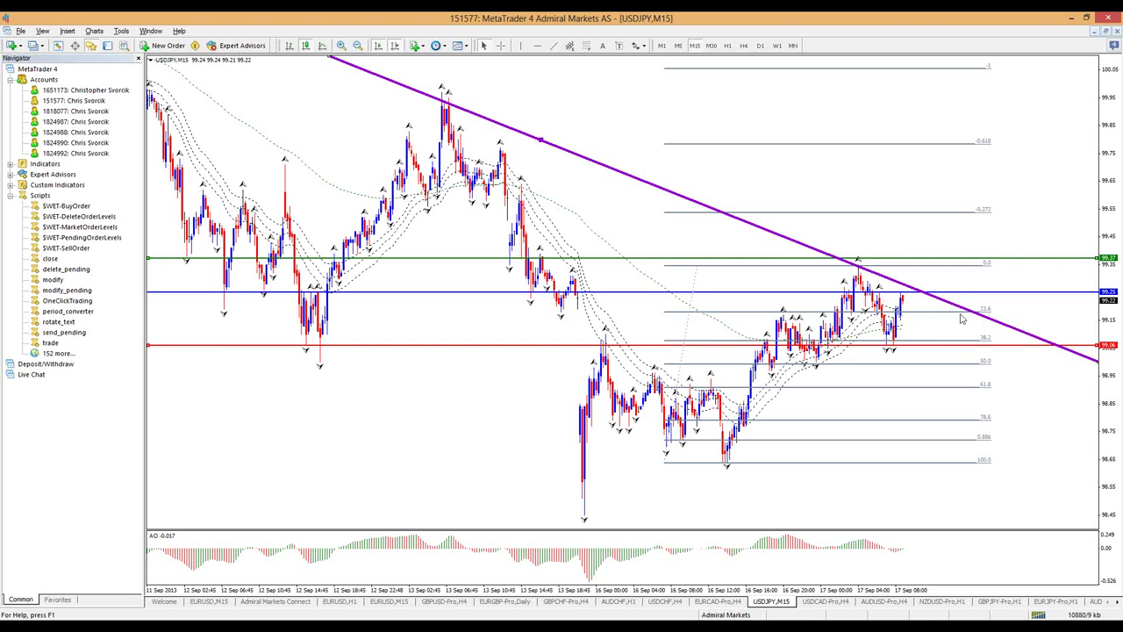
drag(972, 293, 970, 192)
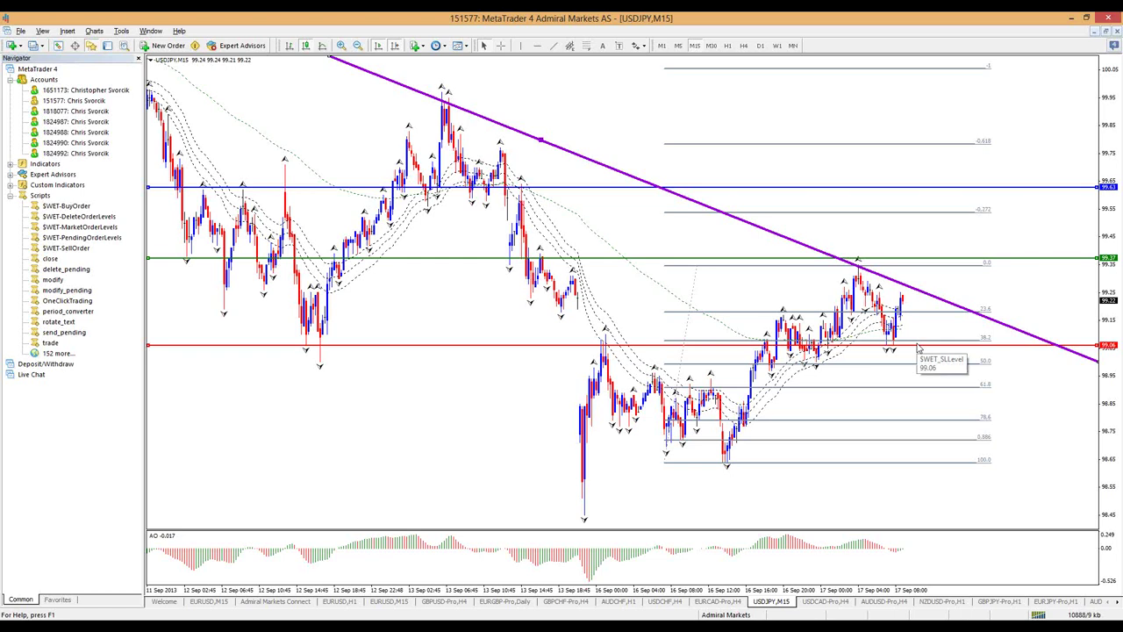
drag(918, 350, 915, 355)
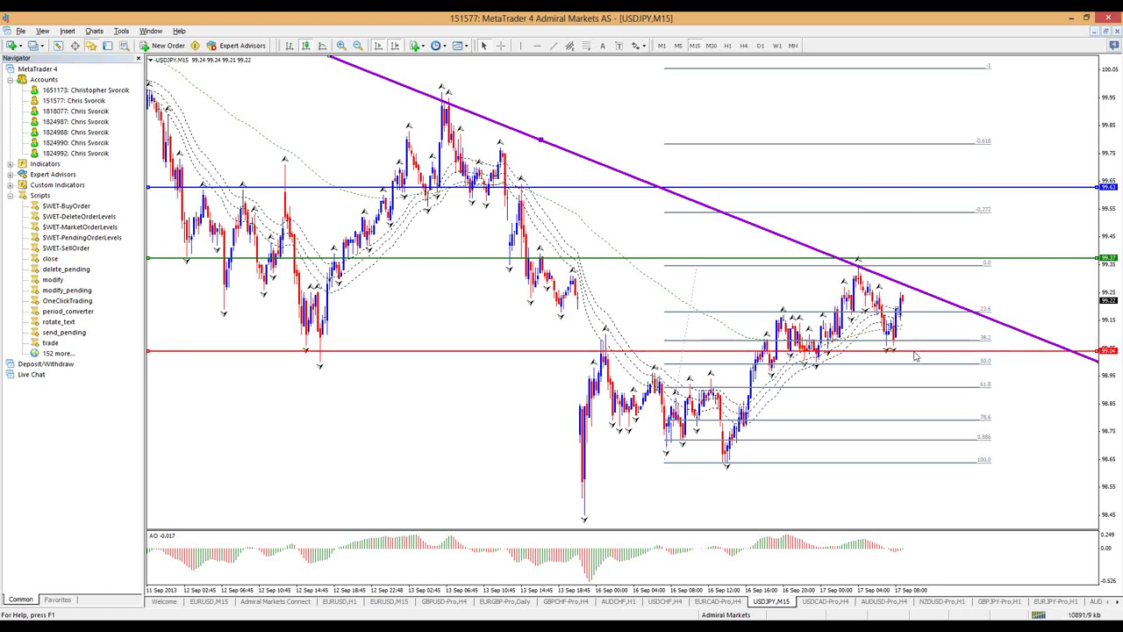
Switch the keyboard layout to Czech with the English (US) keyboard, and lower the red stop-loss level to 99.03.
key(super+space)
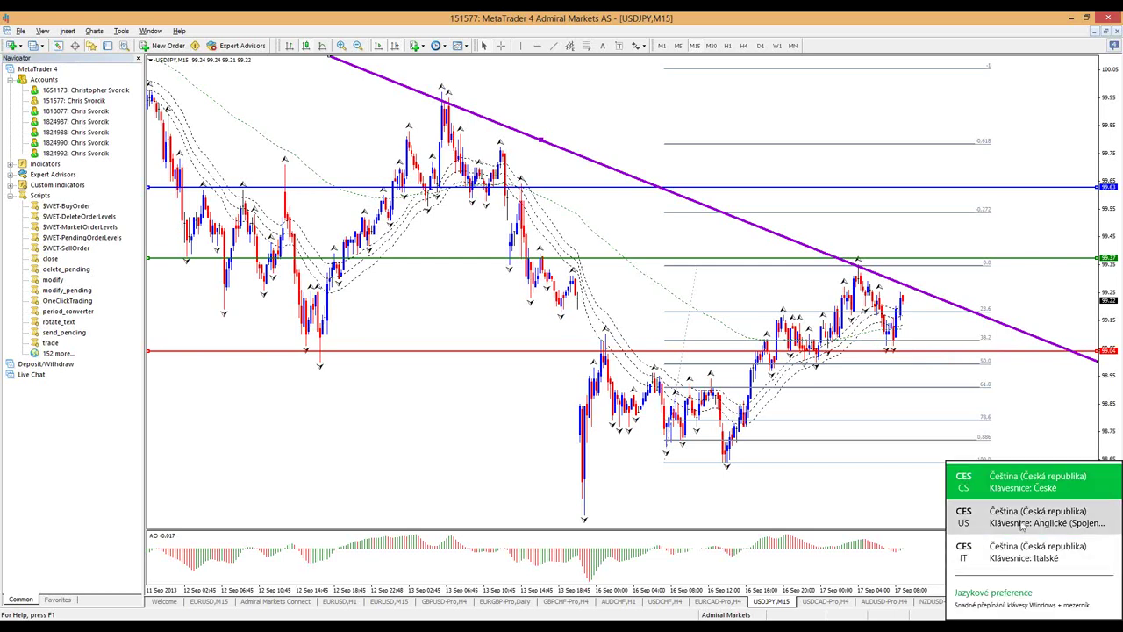
click(1022, 525)
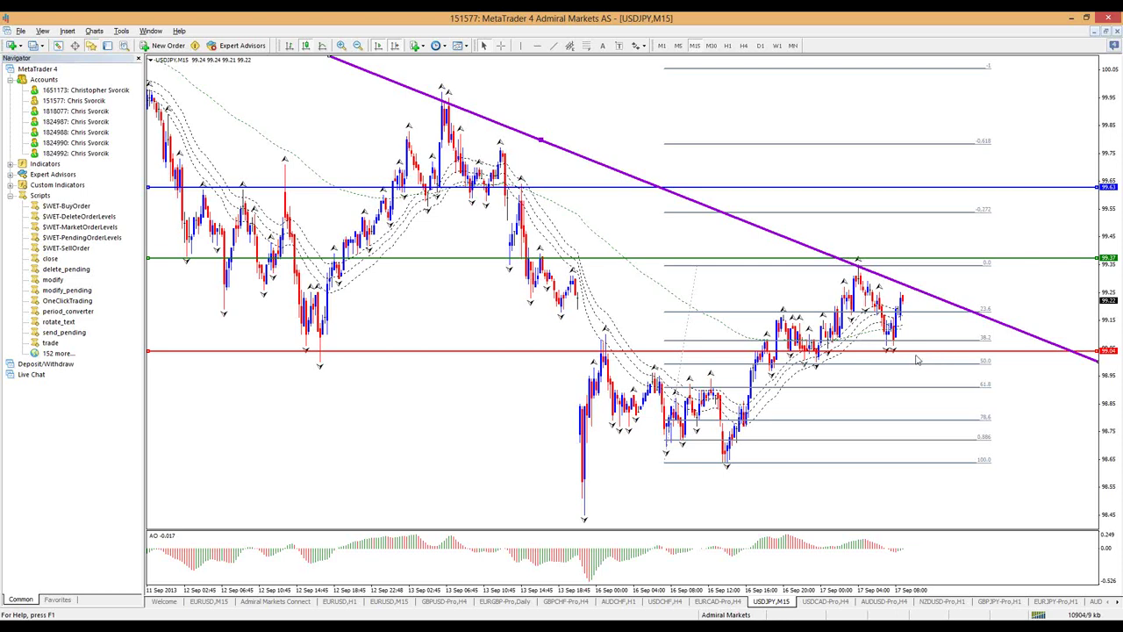
drag(900, 353, 907, 356)
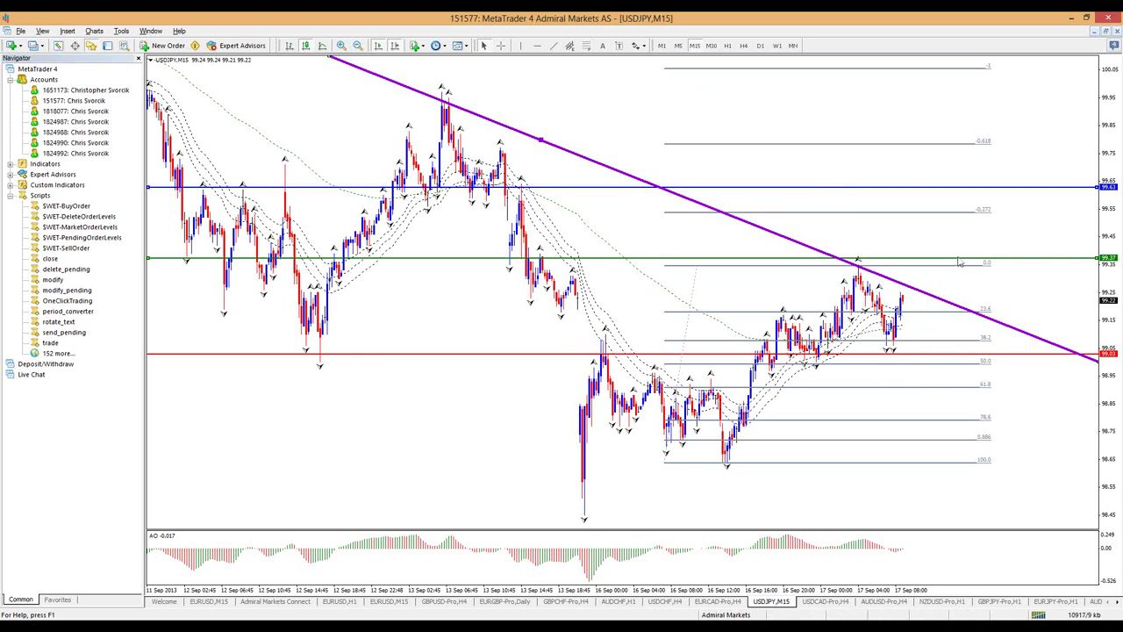
Fine-tune the green entry level at 99.37 and raise the blue take-profit level to 100.03.
drag(958, 263, 964, 259)
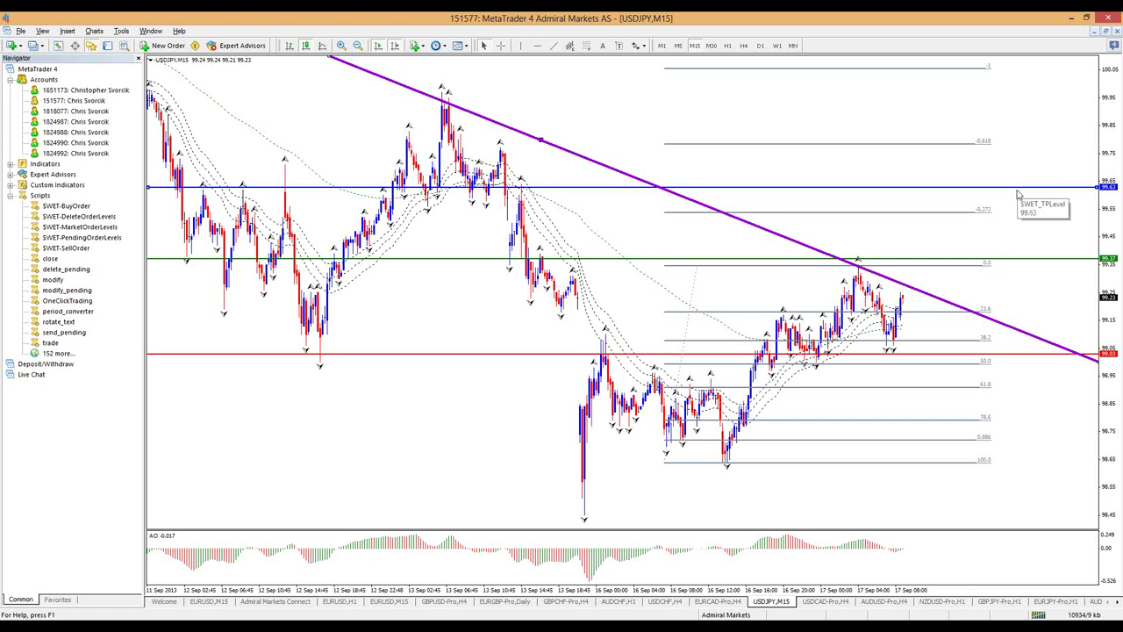
drag(1018, 191, 1019, 195)
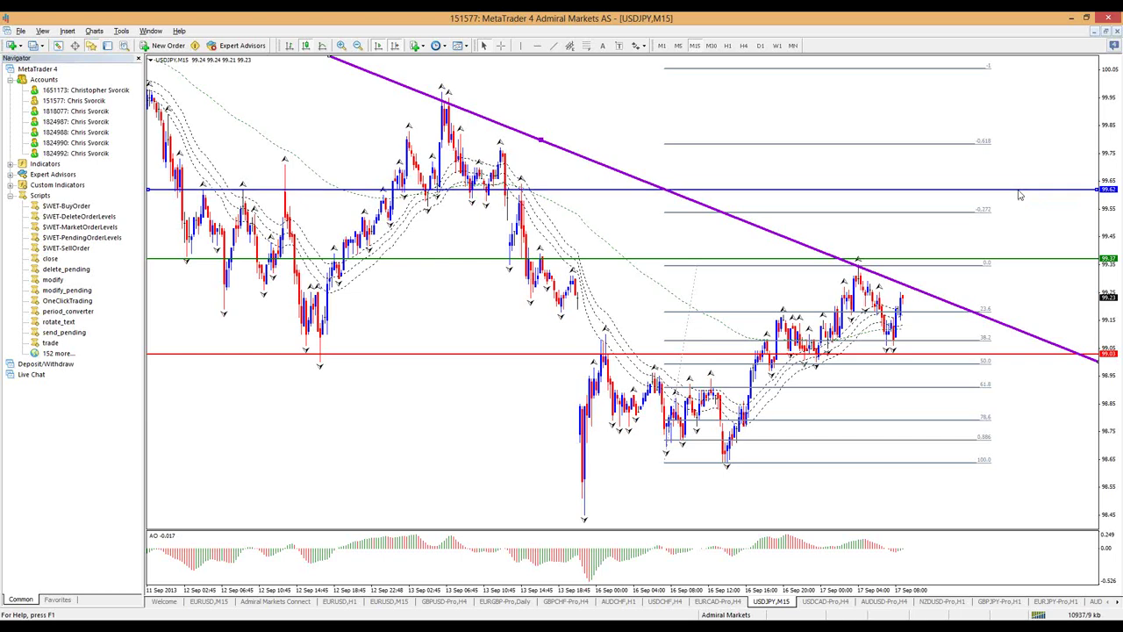
drag(1020, 127, 922, 73)
Display USDJPY on the H1 timeframe and add a horizontal line at 100.23, at the early September high.
click(727, 46)
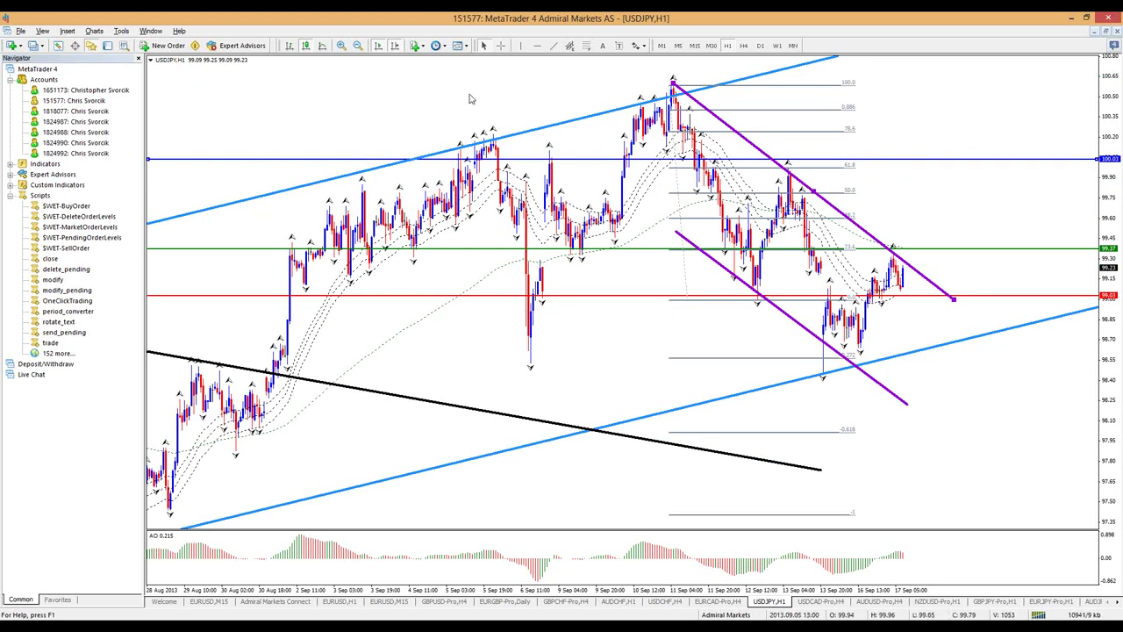
click(537, 46)
click(509, 133)
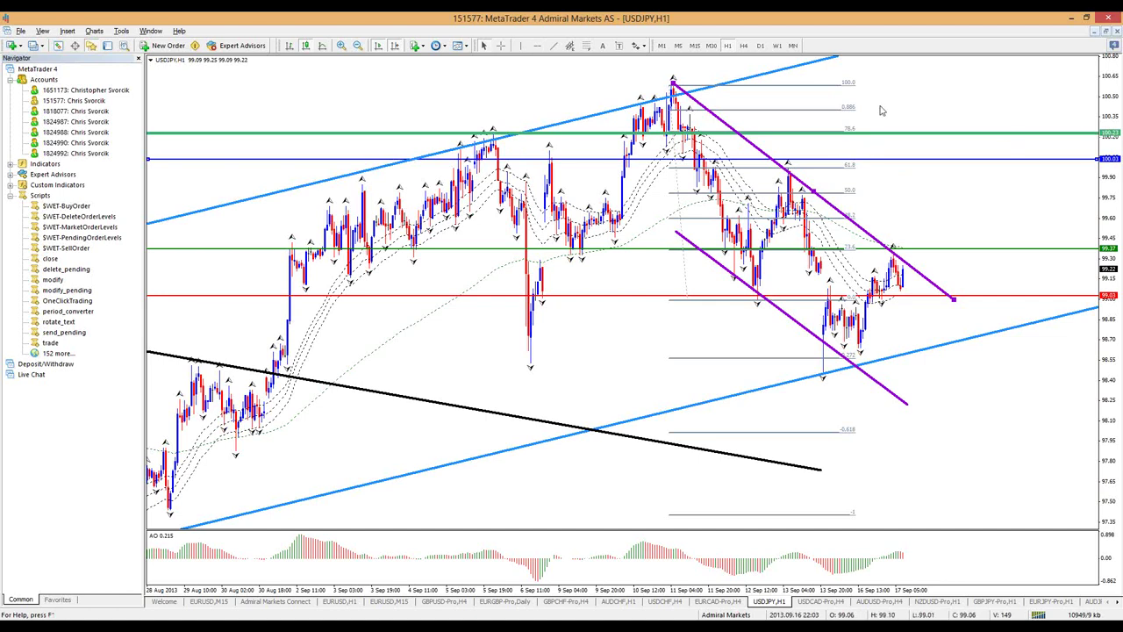
On the H4 chart, sketch green arrows along the uptrend, the recent decline and a possible rebound, and clear them.
double_click(809, 163)
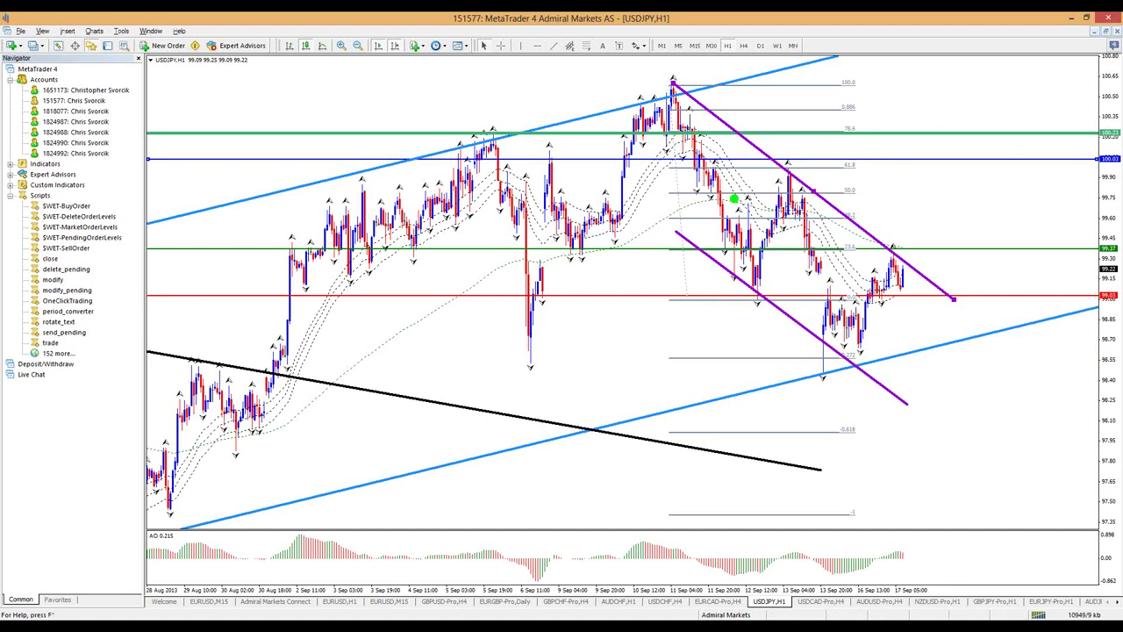
click(743, 46)
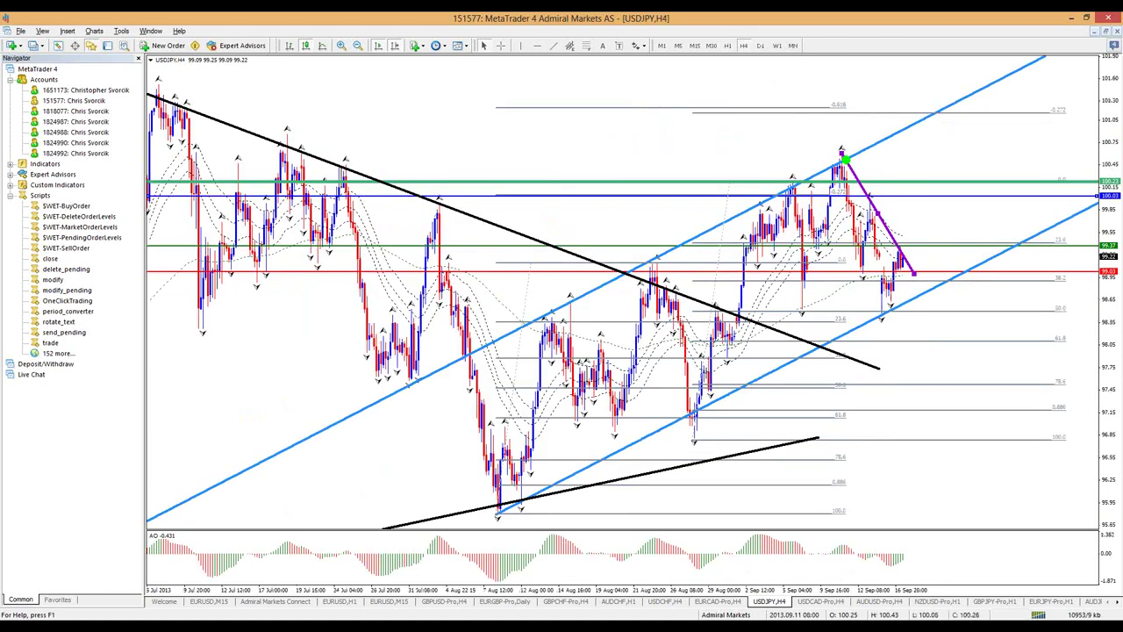
drag(532, 381, 727, 283)
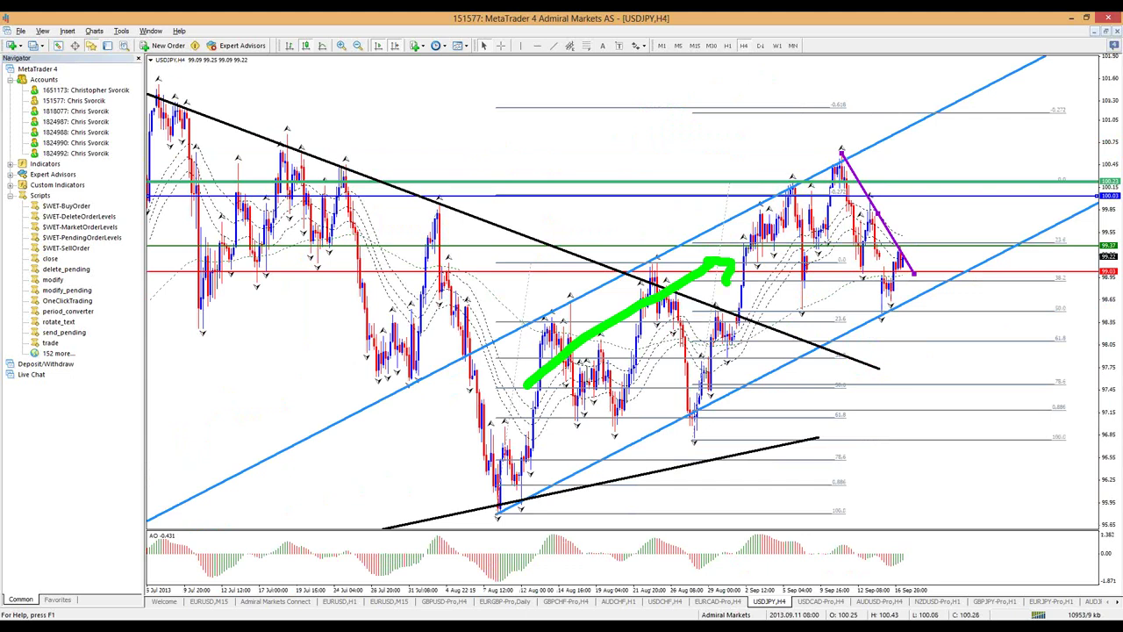
mouse_move(842, 160)
mouse_down()
mouse_move(906, 261)
mouse_move(933, 207)
mouse_move(917, 195)
mouse_move(948, 202)
mouse_up()
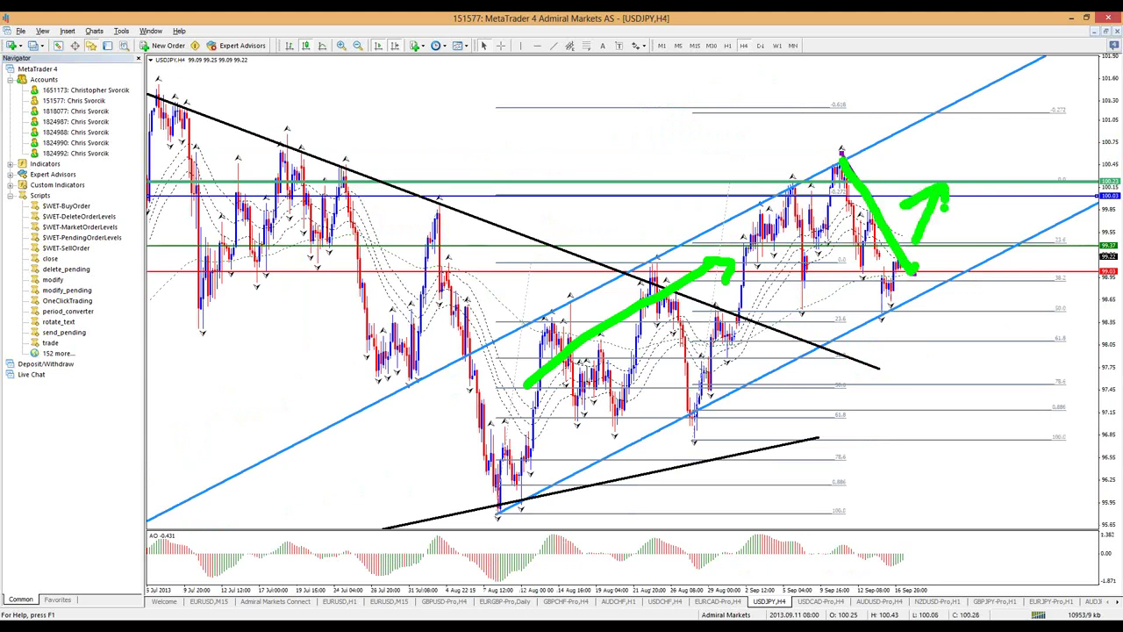
key(Escape)
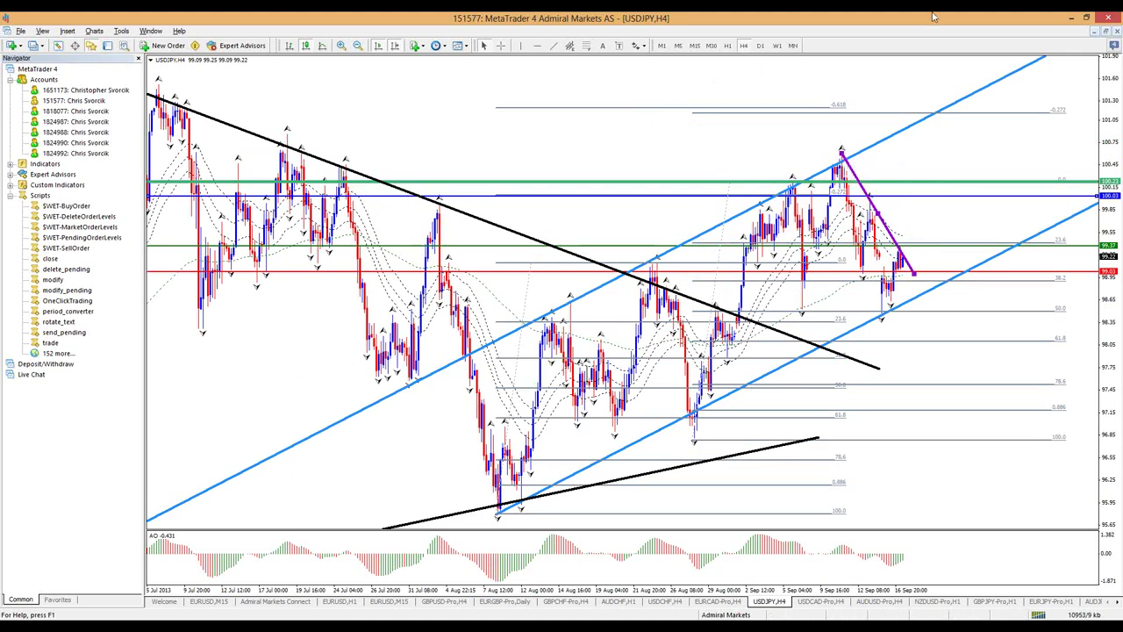
Return to the H1 chart, sketch a green zigzag over the decline inside the purple channel, and erase it.
click(743, 46)
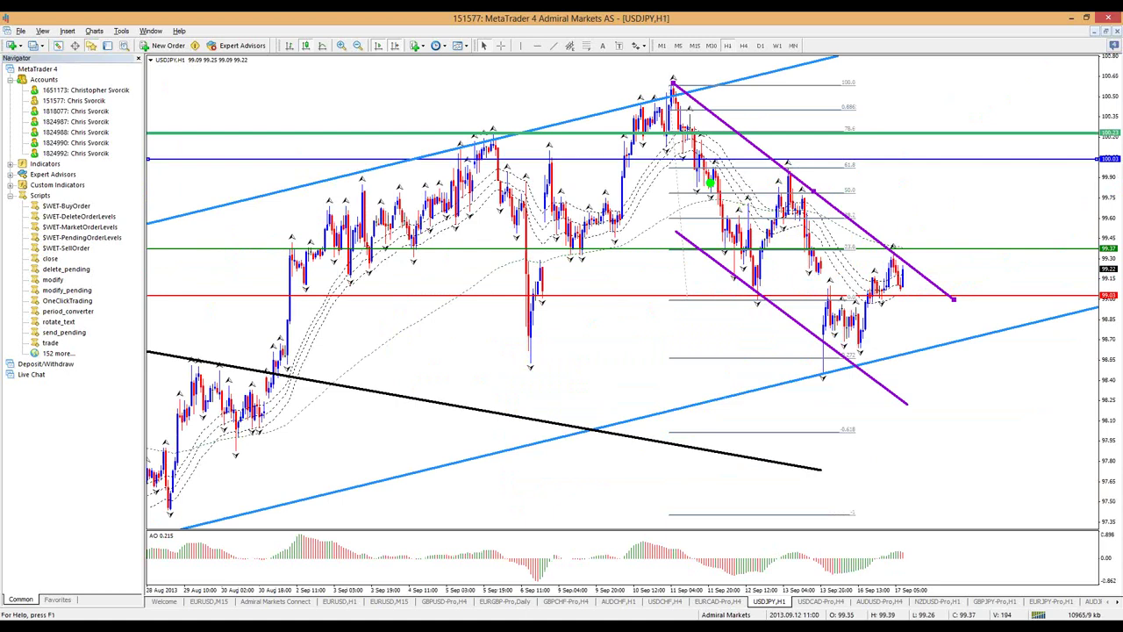
mouse_move(674, 86)
mouse_down()
mouse_move(765, 273)
mouse_move(789, 186)
mouse_move(824, 264)
mouse_up()
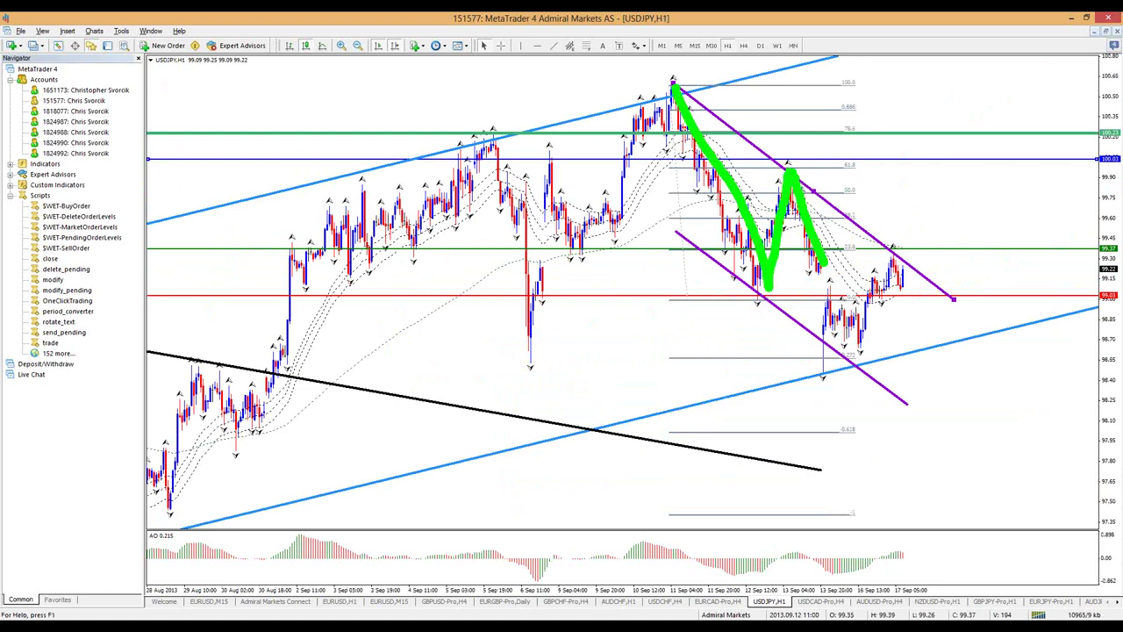
key(e)
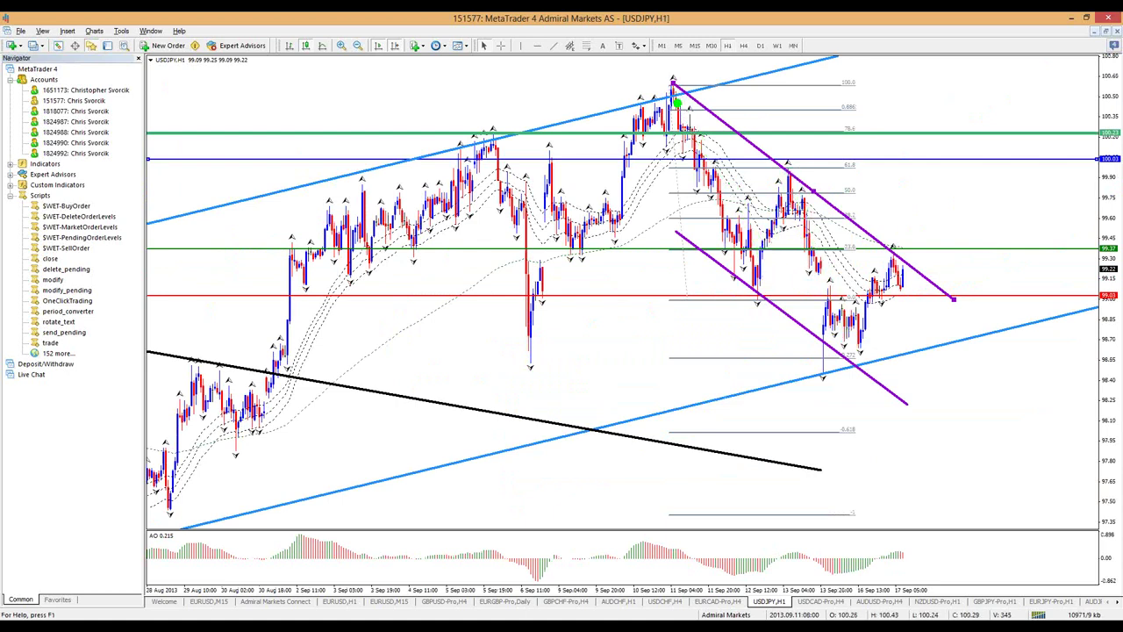
Sketch the decline as a red zigzag, circle its start and end, underline the level of the intermediate high, and clear the marks.
key(r)
mouse_move(673, 90)
mouse_down()
mouse_move(737, 235)
mouse_move(790, 180)
mouse_move(867, 364)
mouse_up()
drag(669, 70, 690, 84)
mouse_move(897, 361)
mouse_down()
mouse_move(868, 350)
mouse_move(820, 386)
mouse_move(895, 358)
mouse_move(882, 351)
mouse_up()
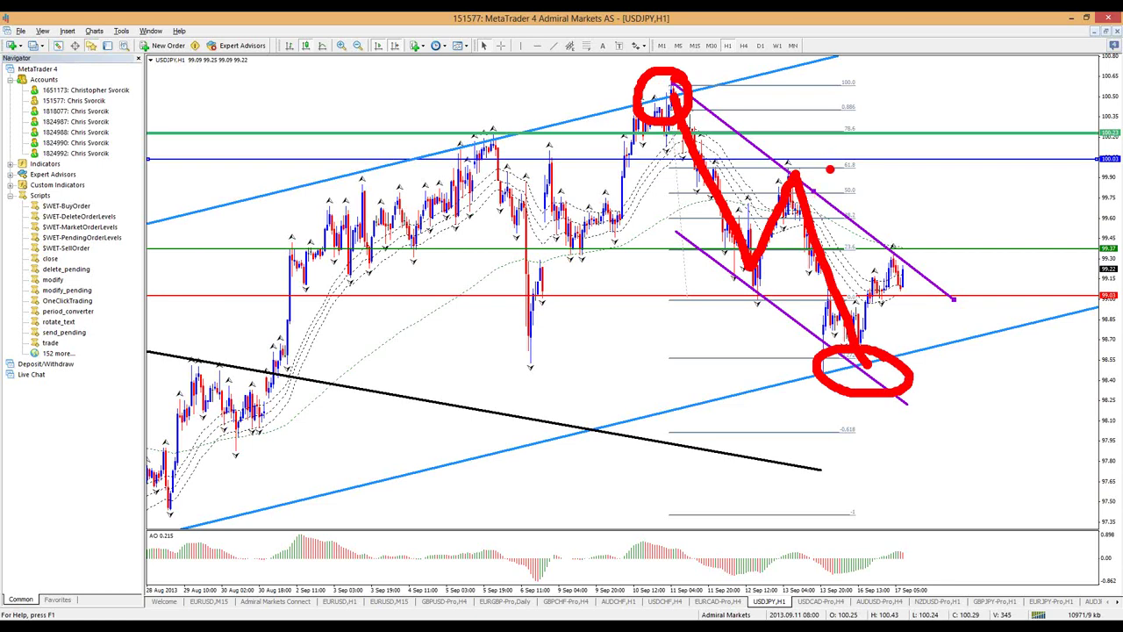
drag(816, 172, 874, 172)
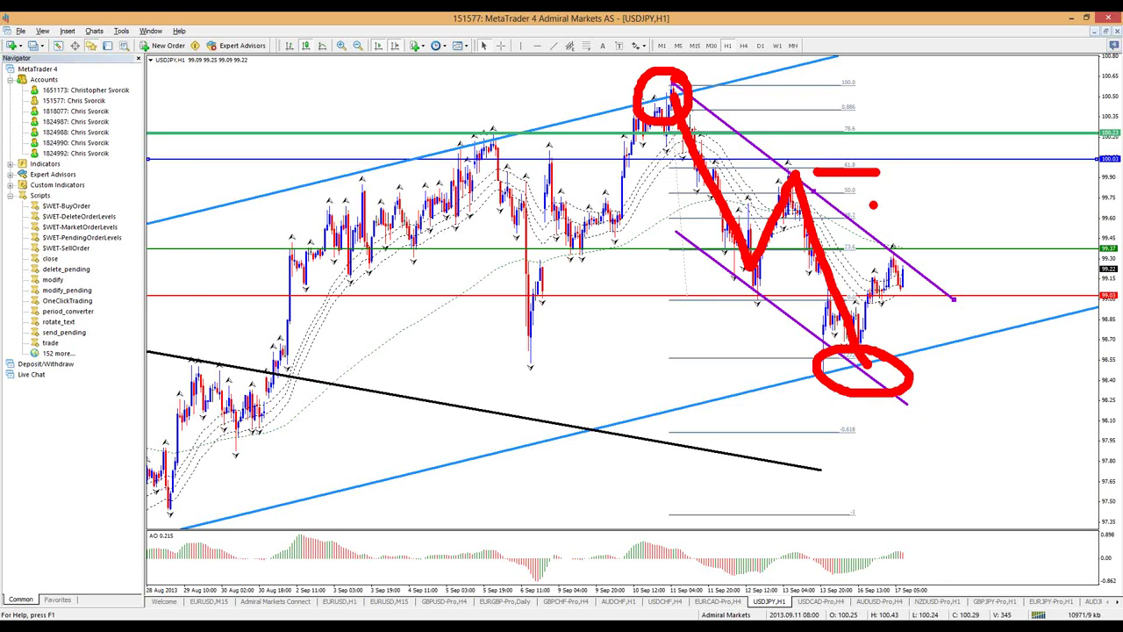
key(Escape)
Mark the recent low and intermediate high in red, link the 100.23 line to the early September high with an arrow, and clear the drawing.
drag(800, 360, 878, 363)
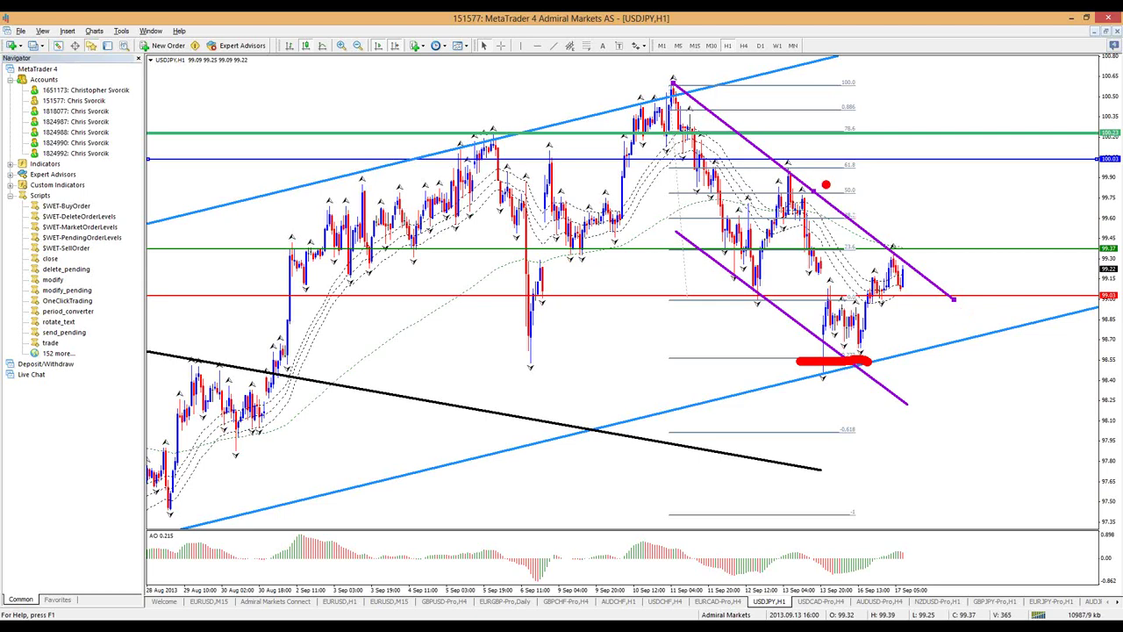
drag(754, 174, 838, 175)
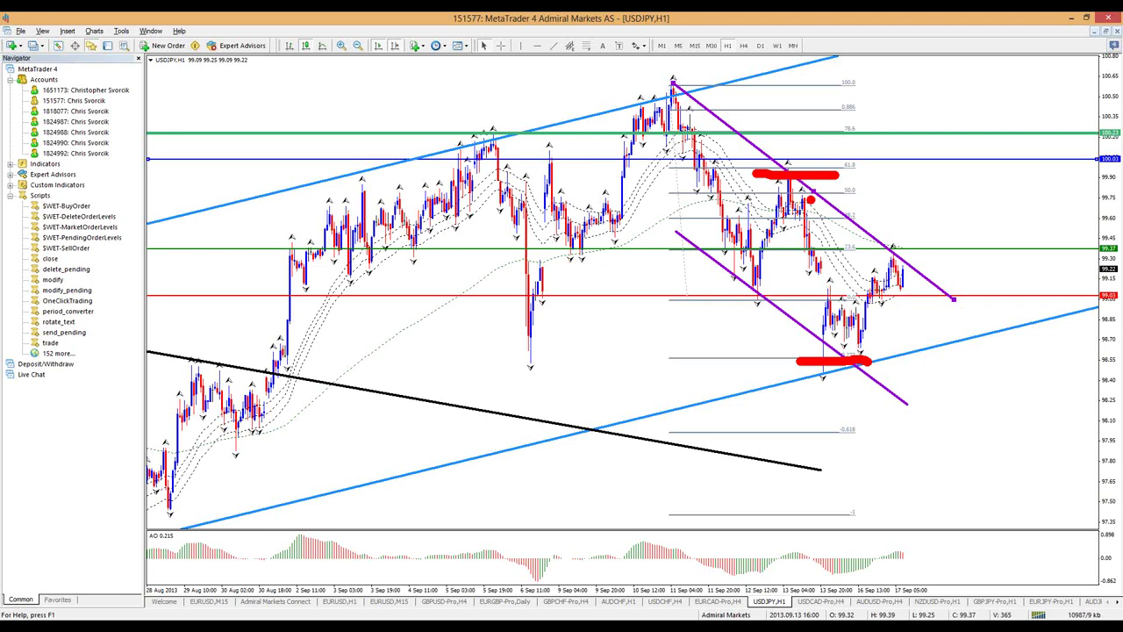
mouse_move(836, 113)
mouse_down()
mouse_move(837, 128)
mouse_move(870, 142)
mouse_move(601, 61)
mouse_move(493, 116)
mouse_move(512, 125)
mouse_up()
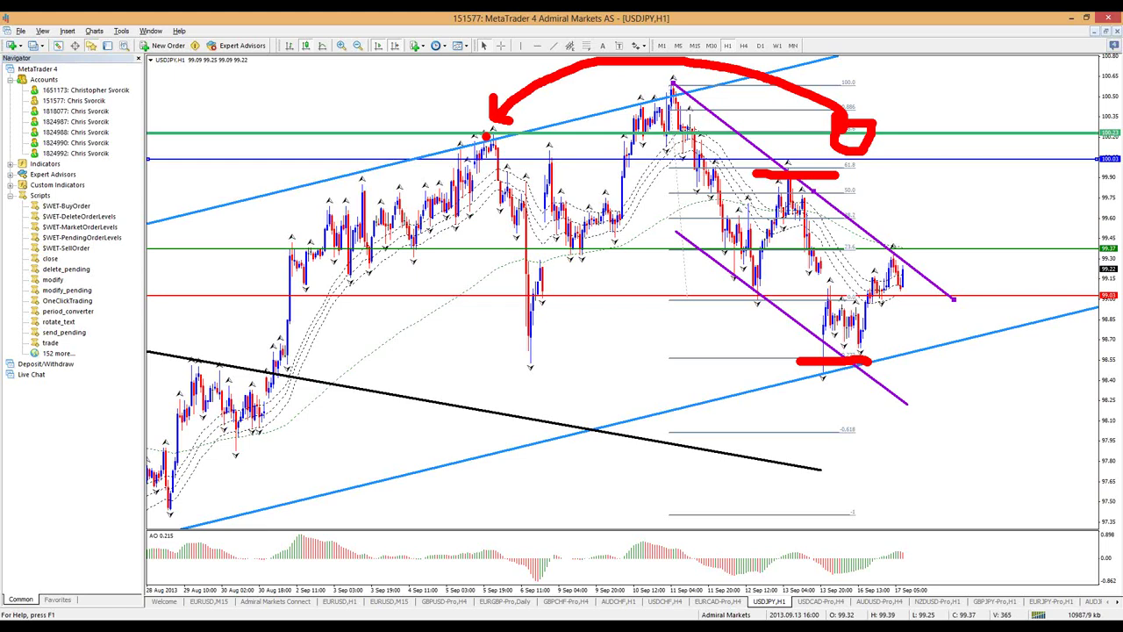
key(Escape)
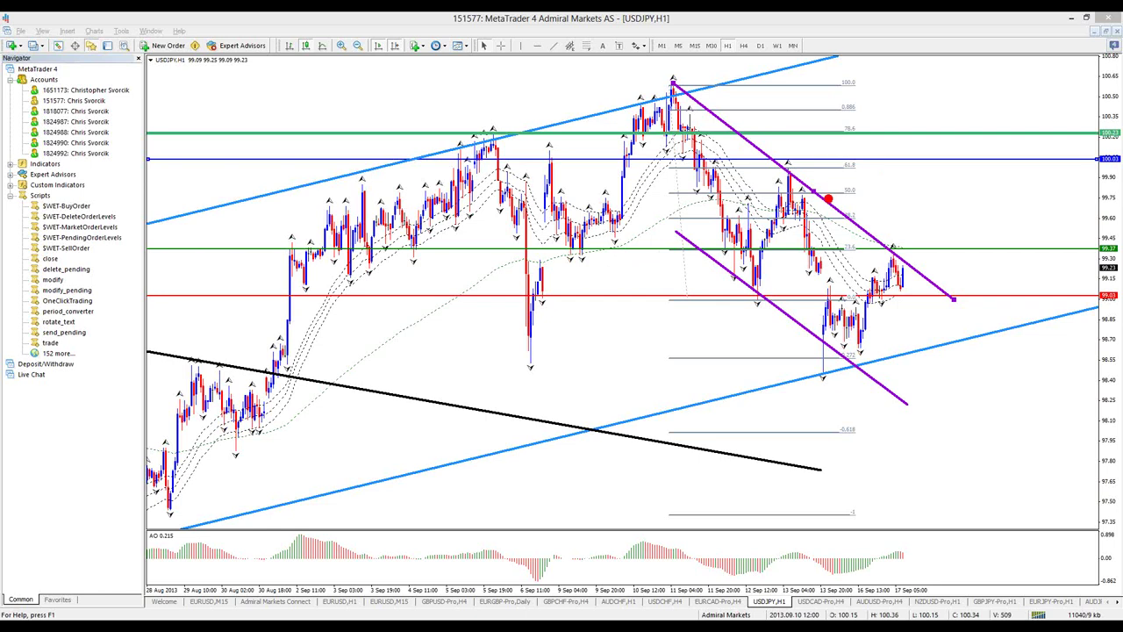
Circle the retracement's swing high and swing low in red, mark the -0.272 and -0.618 extension levels, and erase the marks.
mouse_move(690, 93)
mouse_down()
mouse_move(662, 80)
mouse_move(689, 88)
mouse_up()
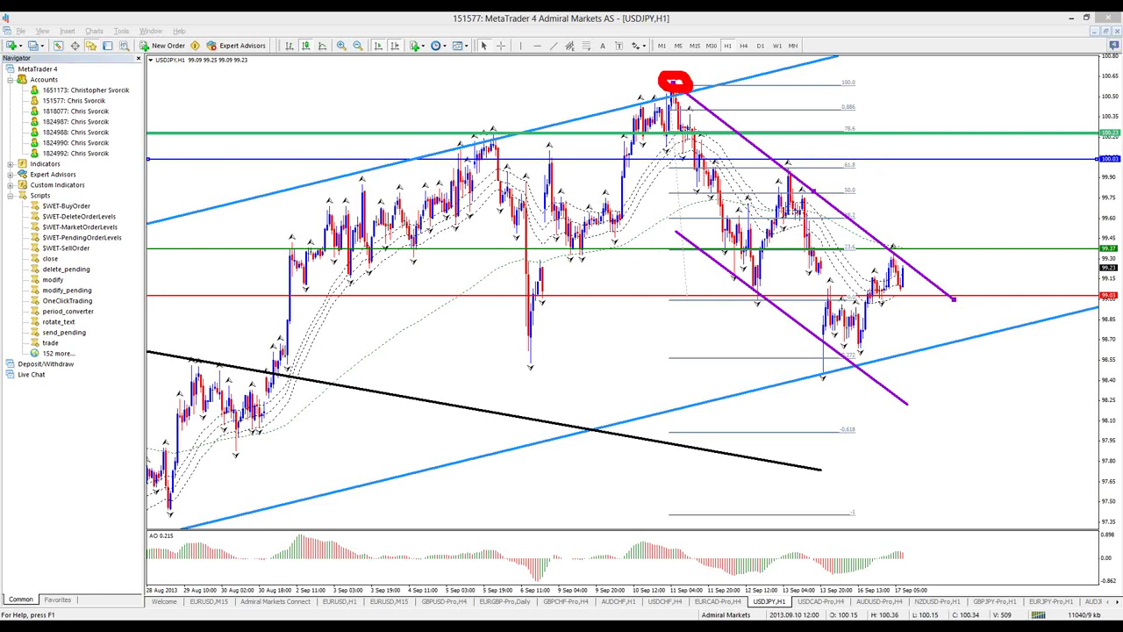
mouse_move(771, 292)
mouse_down()
mouse_move(742, 296)
mouse_move(757, 316)
mouse_move(771, 296)
mouse_up()
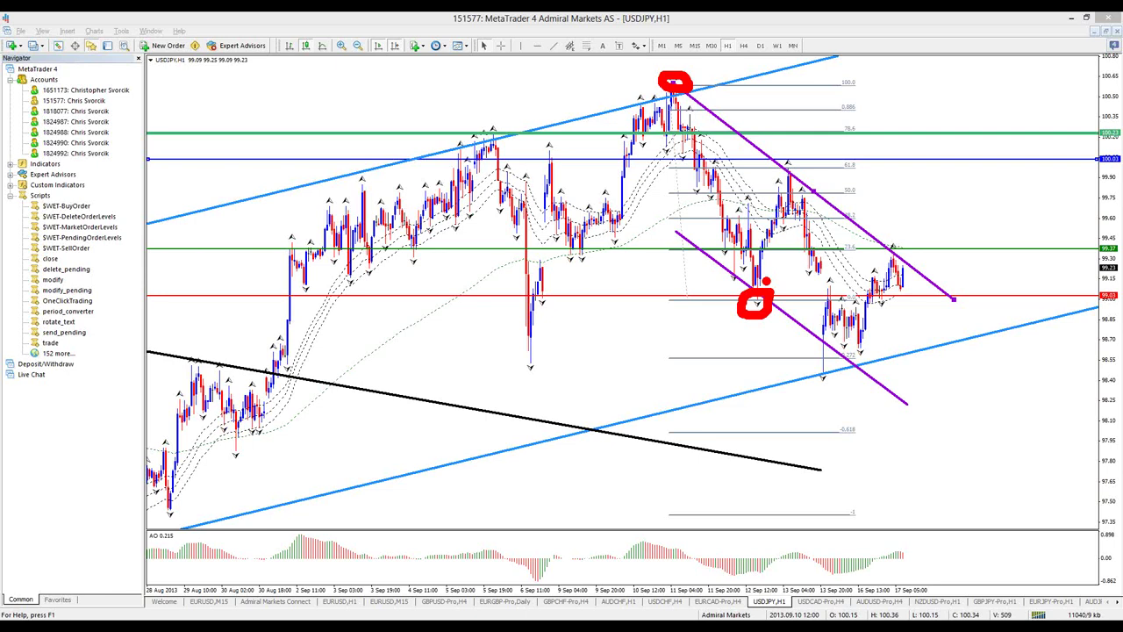
key(e)
mouse_move(809, 347)
mouse_down()
mouse_move(863, 372)
mouse_move(796, 337)
mouse_up()
mouse_move(830, 412)
mouse_down()
mouse_move(825, 439)
mouse_move(869, 425)
mouse_move(833, 426)
mouse_up()
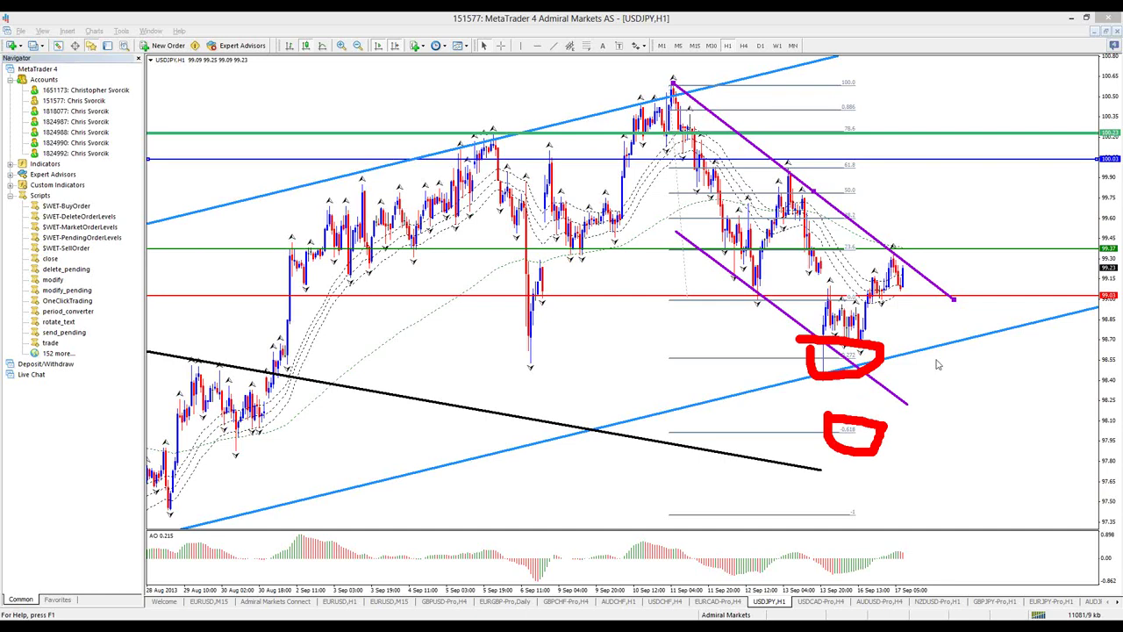
key(e)
Sketch a green zigzag from the channel's top through its two lows and up past the purple trendline to the 100.23 line.
key(g)
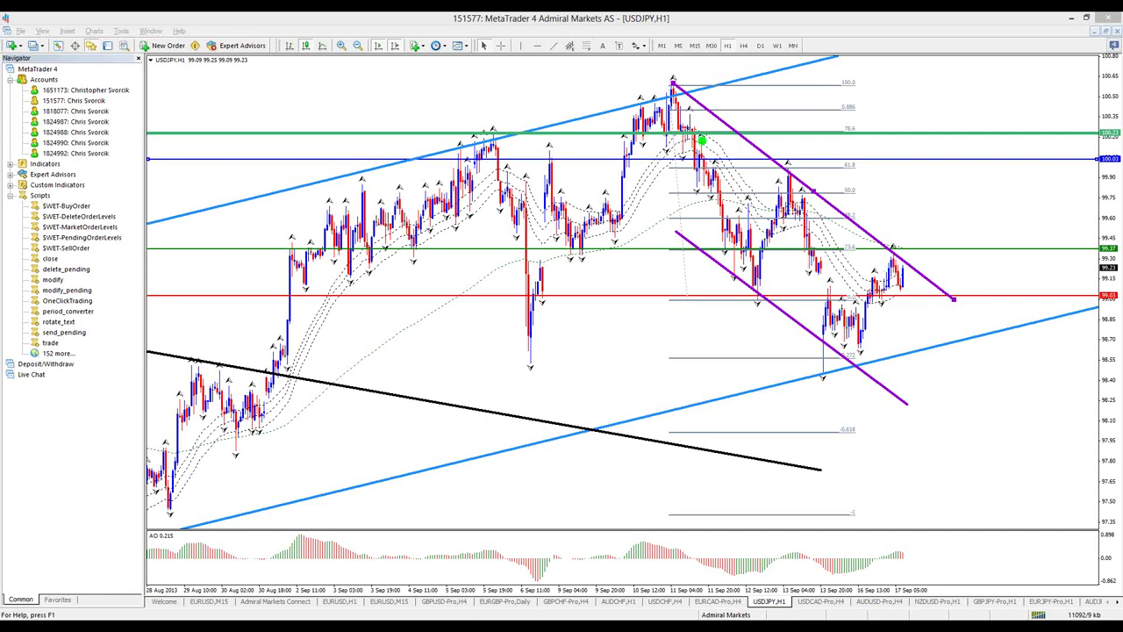
mouse_move(674, 83)
mouse_down()
mouse_move(739, 298)
mouse_move(786, 174)
mouse_move(838, 361)
mouse_move(898, 211)
mouse_up()
drag(927, 143, 937, 134)
click(933, 176)
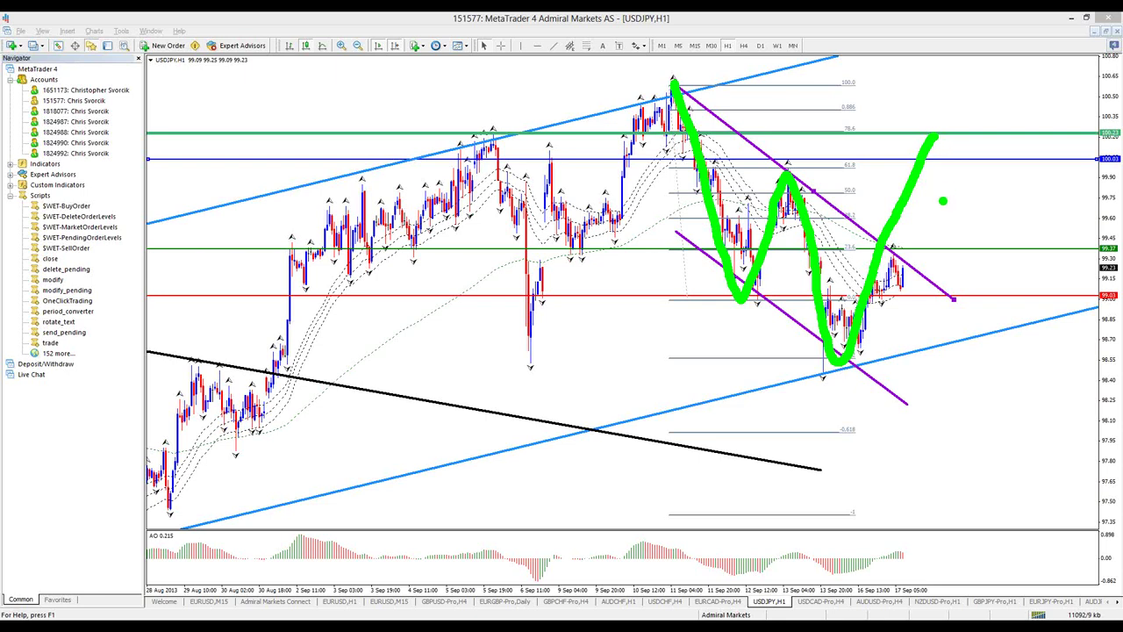
Clear the green zigzag from the USDJPY chart.
key(Escape)
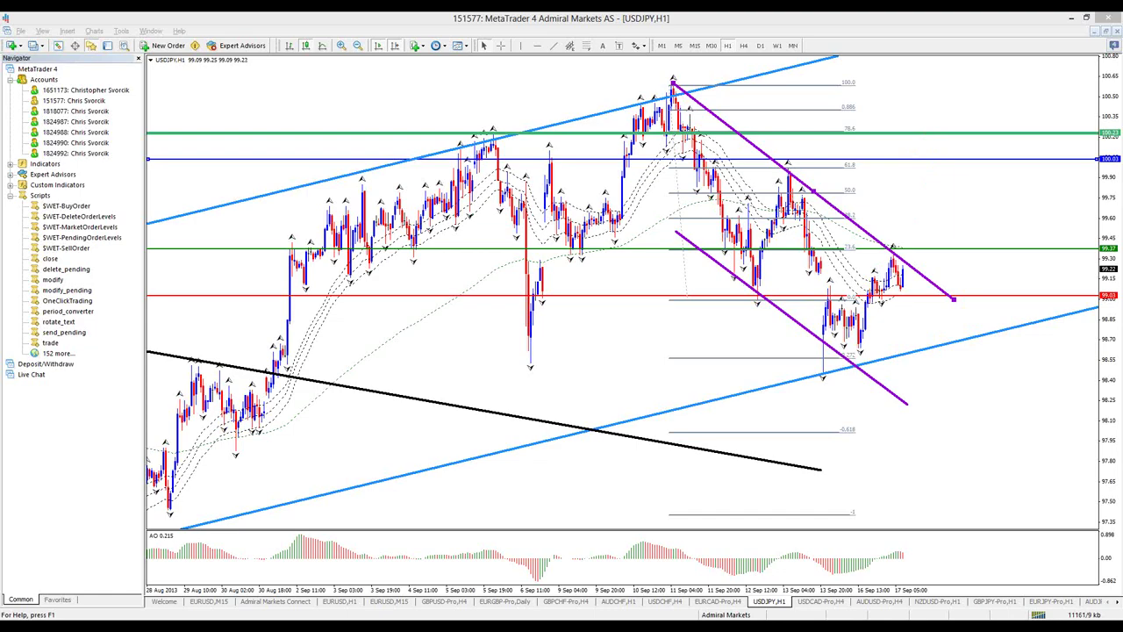
key(alt+Tab)
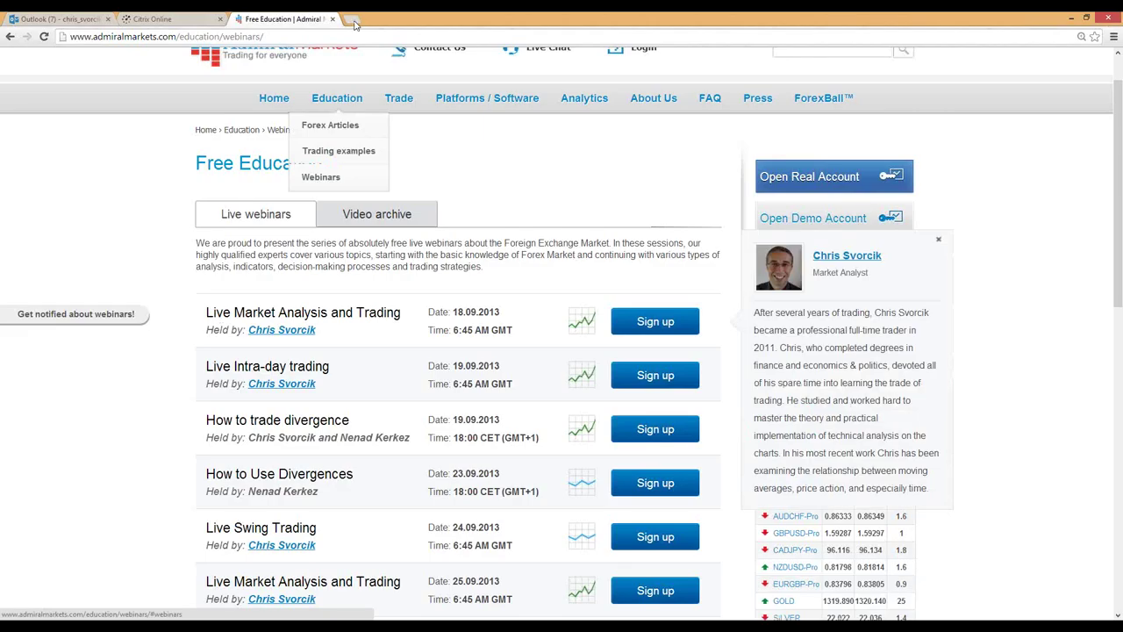
click(362, 19)
key(ctrl+w)
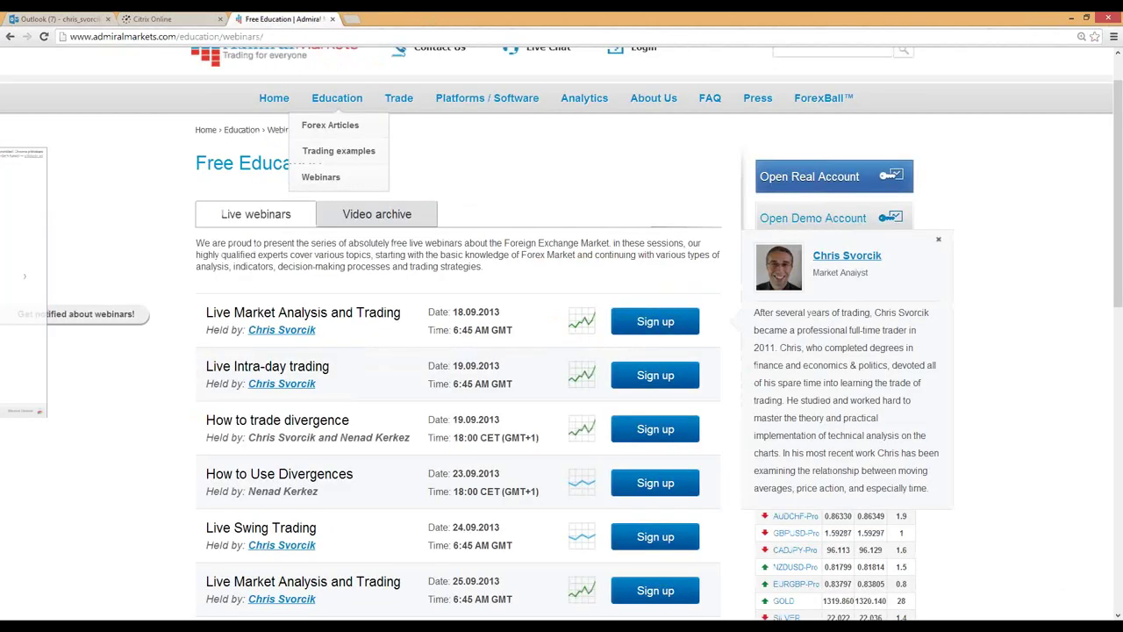
key(ctrl+n)
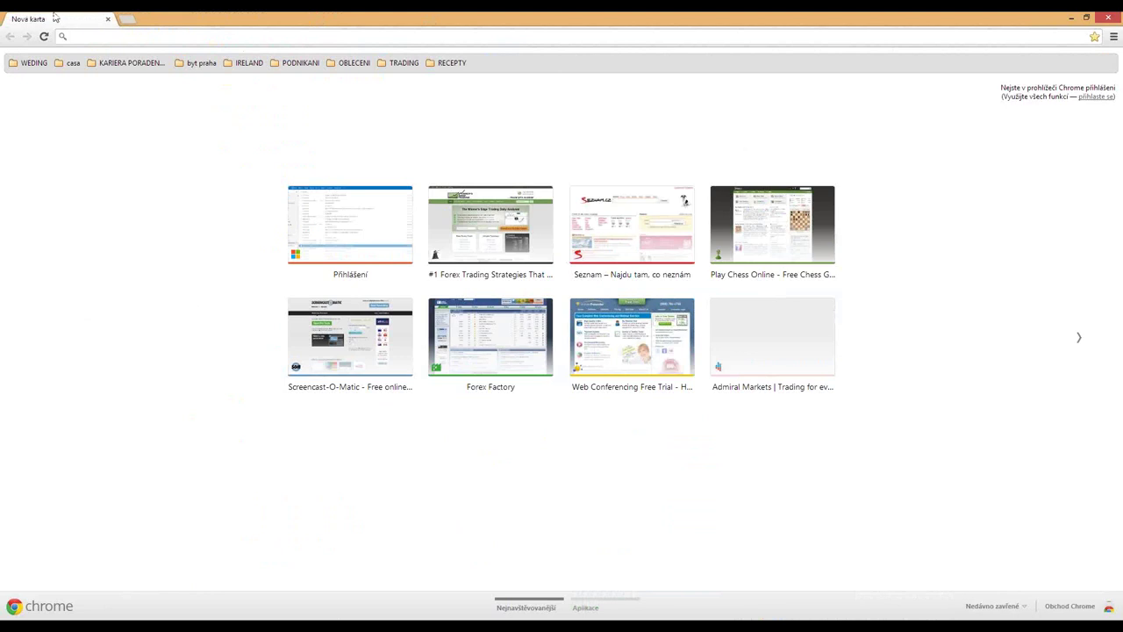
drag(54, 15, 200, 16)
key(ctrl+w)
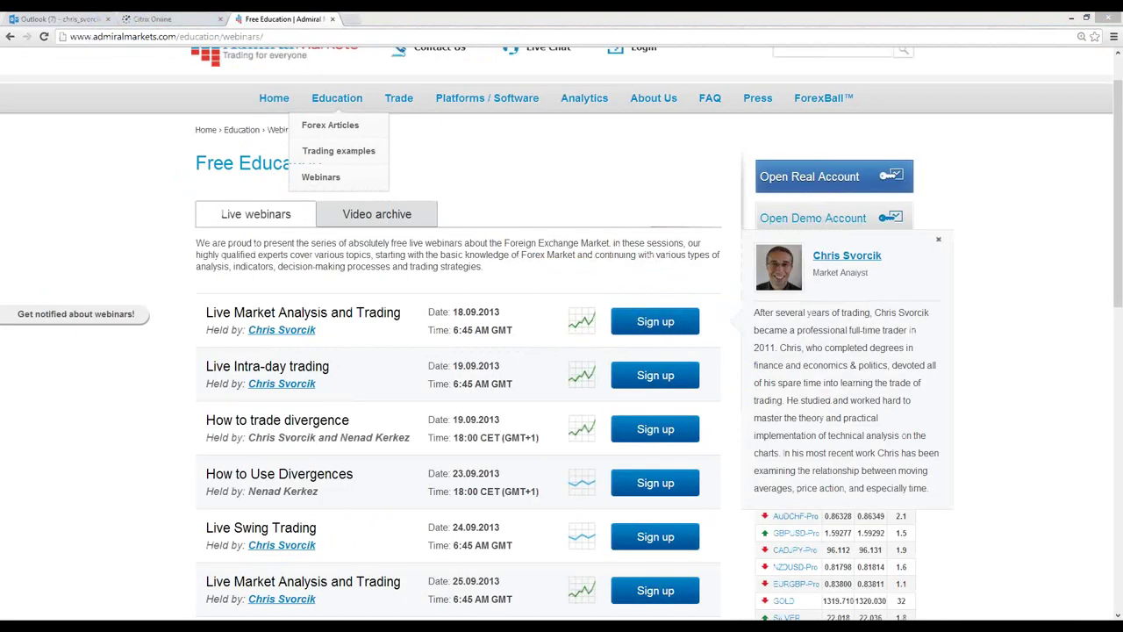
click(1074, 17)
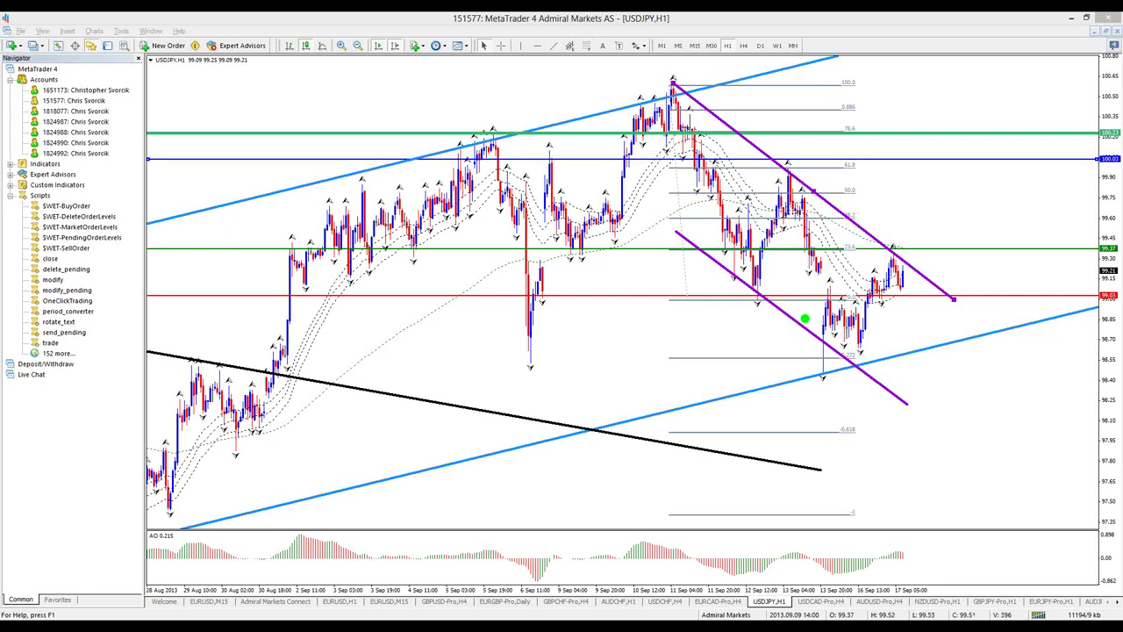
Circle the -0.272 extension in green, and mark the intermediate high, the low, the first decline and a rise to the 100.23 line in blue.
mouse_move(840, 368)
mouse_down()
mouse_move(864, 358)
mouse_move(808, 344)
mouse_move(832, 373)
mouse_move(871, 359)
mouse_up()
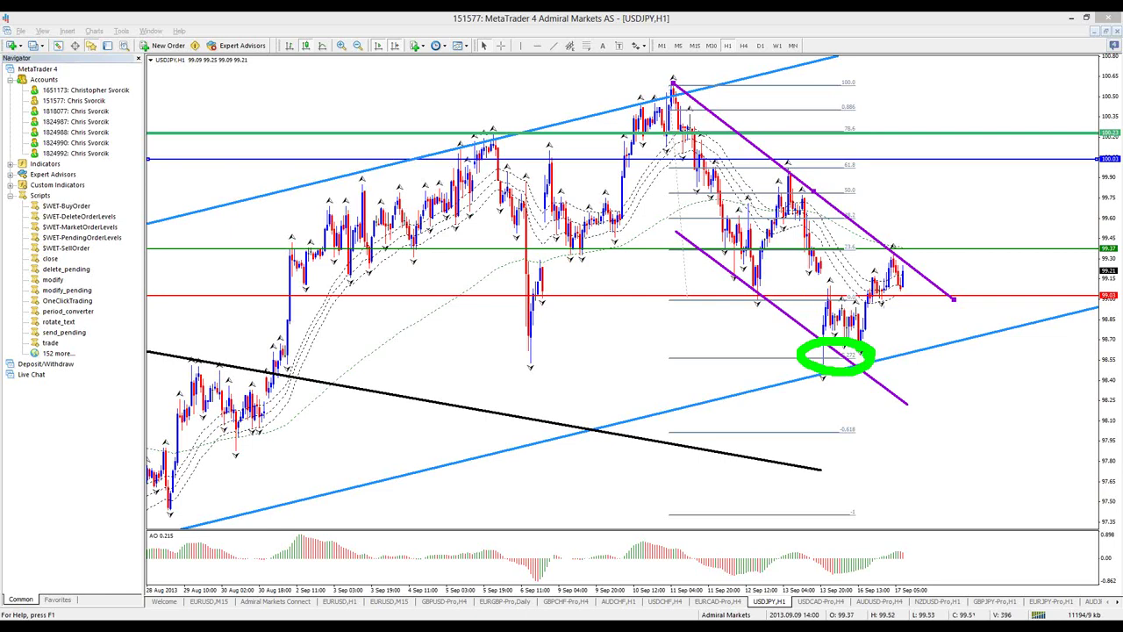
key(b)
drag(774, 174, 806, 182)
drag(794, 354, 863, 365)
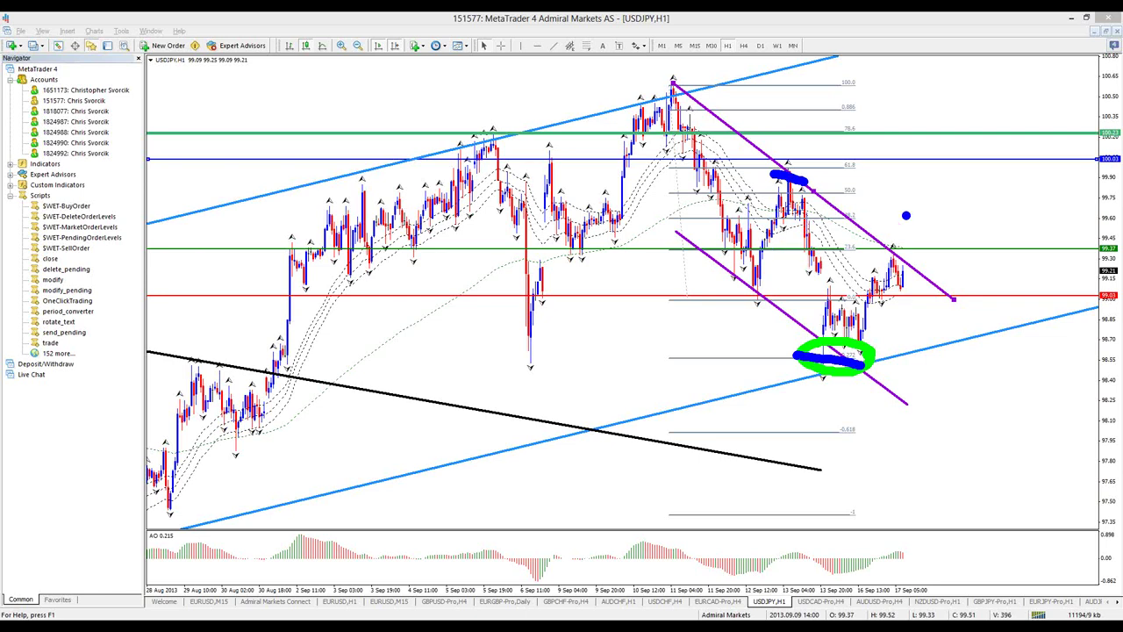
mouse_move(904, 278)
mouse_down()
mouse_move(942, 153)
mouse_move(970, 128)
mouse_move(943, 132)
mouse_move(961, 142)
mouse_up()
drag(675, 93, 742, 299)
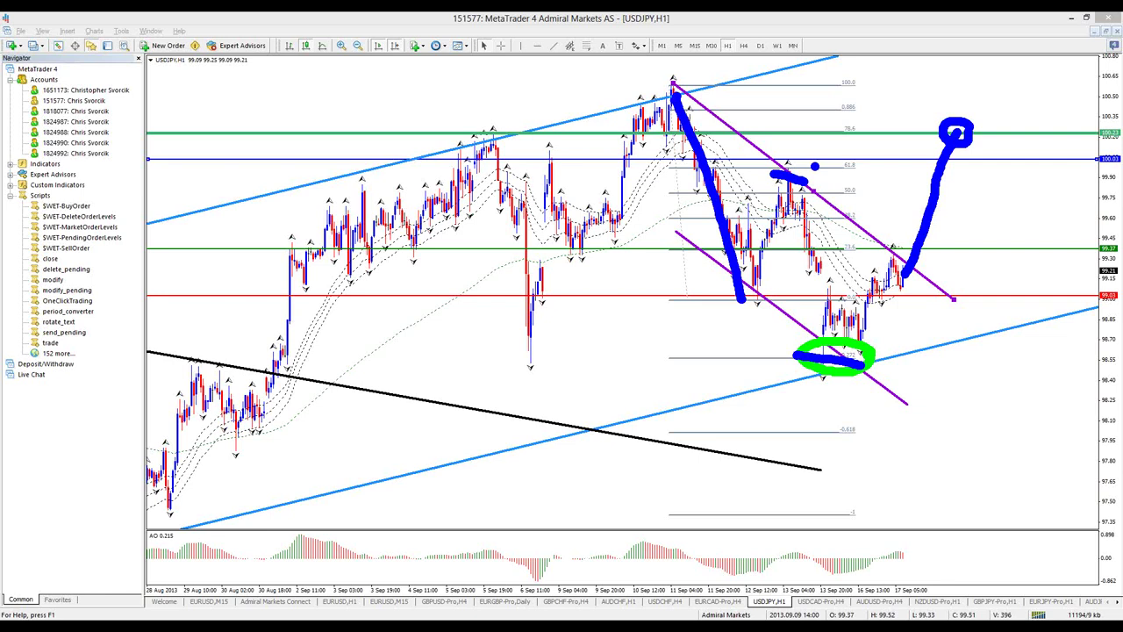
Mark the 100.03 line in red, sketch a green arrow falling from the 100.23 line, and clear the drawing.
drag(803, 161, 846, 161)
drag(966, 138, 1051, 443)
mouse_move(1022, 392)
mouse_down()
mouse_move(1069, 392)
mouse_move(1026, 394)
mouse_up()
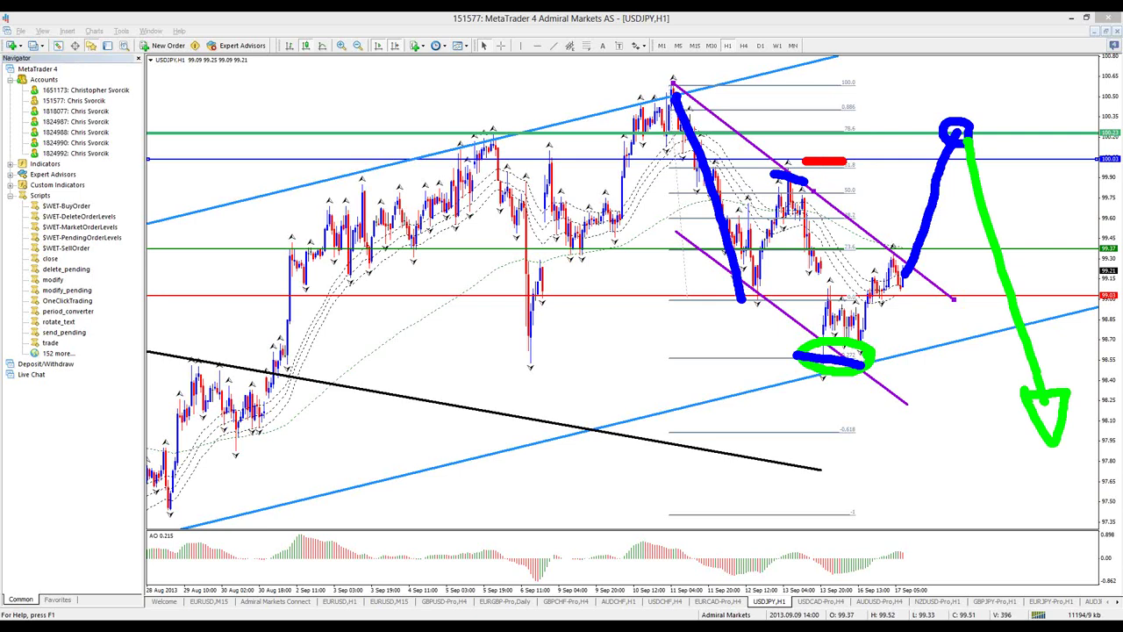
key(e)
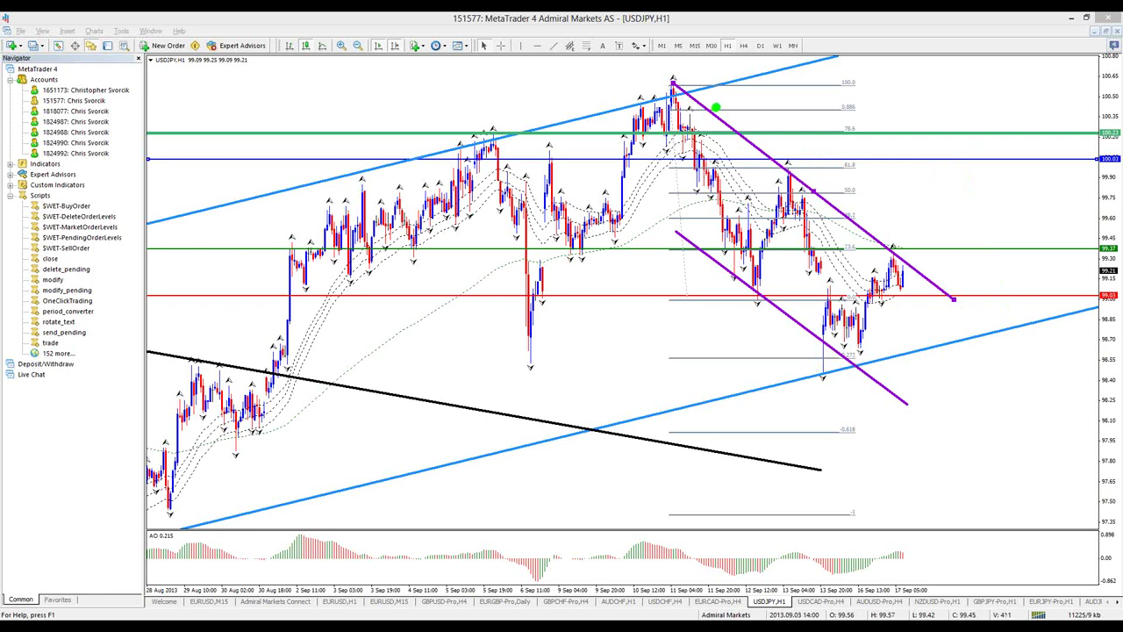
Circle the channel's starting high and first swing low in blue, and underline the -0.272 extension level.
key(b)
mouse_move(679, 81)
mouse_down()
mouse_move(658, 81)
mouse_move(674, 96)
mouse_move(683, 84)
mouse_up()
mouse_move(752, 285)
mouse_down()
mouse_move(735, 305)
mouse_move(756, 291)
mouse_up()
drag(801, 358, 876, 358)
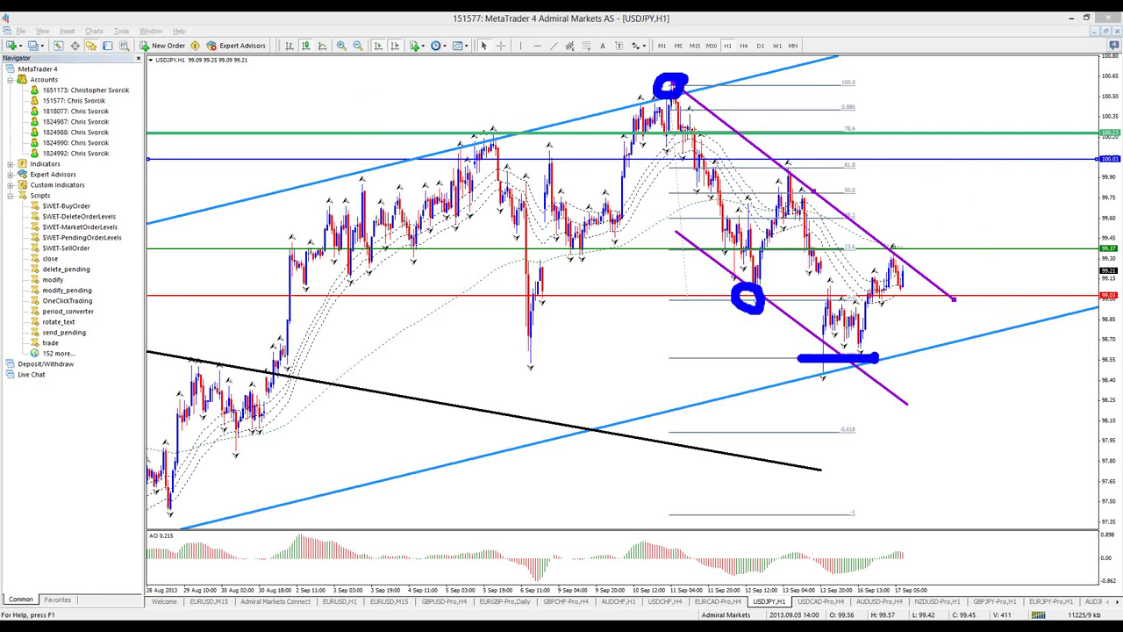
Circle the intermediate high near the 61.8 retracement and the low at the -0.272 extension in green.
key(g)
drag(801, 167, 795, 175)
mouse_move(830, 358)
mouse_down()
mouse_move(816, 352)
mouse_move(833, 363)
mouse_up()
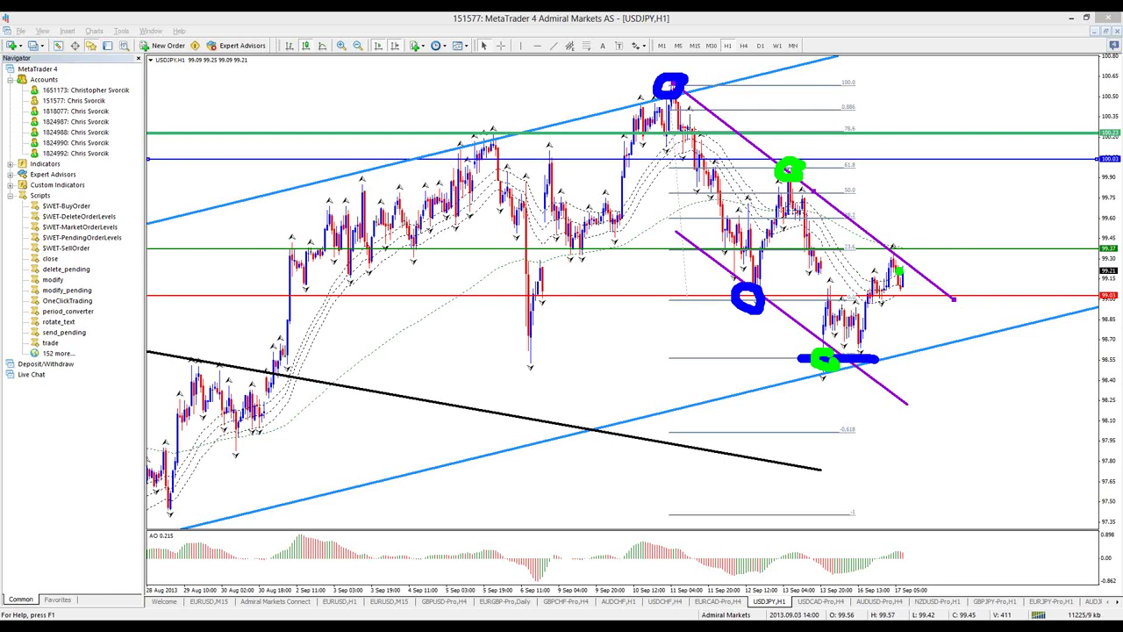
Box the 78.6 retracement at the 100.23 line in blue, underline the 100.03 line in red, and sketch a red downward arrow from 100.23.
mouse_move(841, 119)
mouse_down()
mouse_move(841, 147)
mouse_move(861, 119)
mouse_move(831, 142)
mouse_move(853, 160)
mouse_up()
key(b)
key(r)
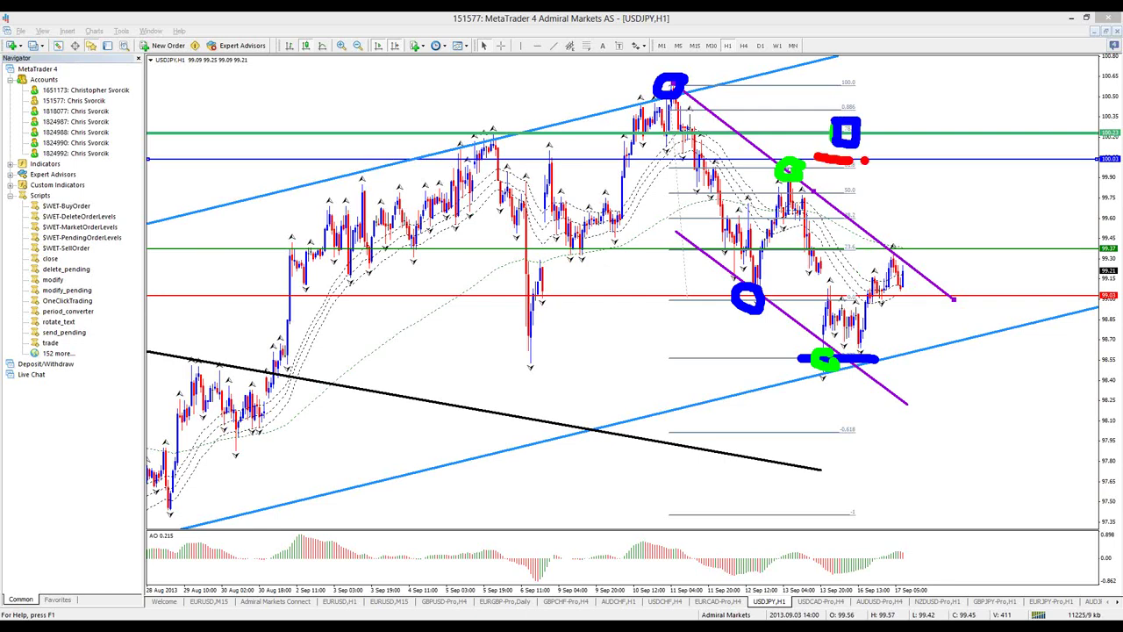
mouse_move(1015, 133)
mouse_down()
mouse_move(1039, 270)
mouse_move(1011, 289)
mouse_up()
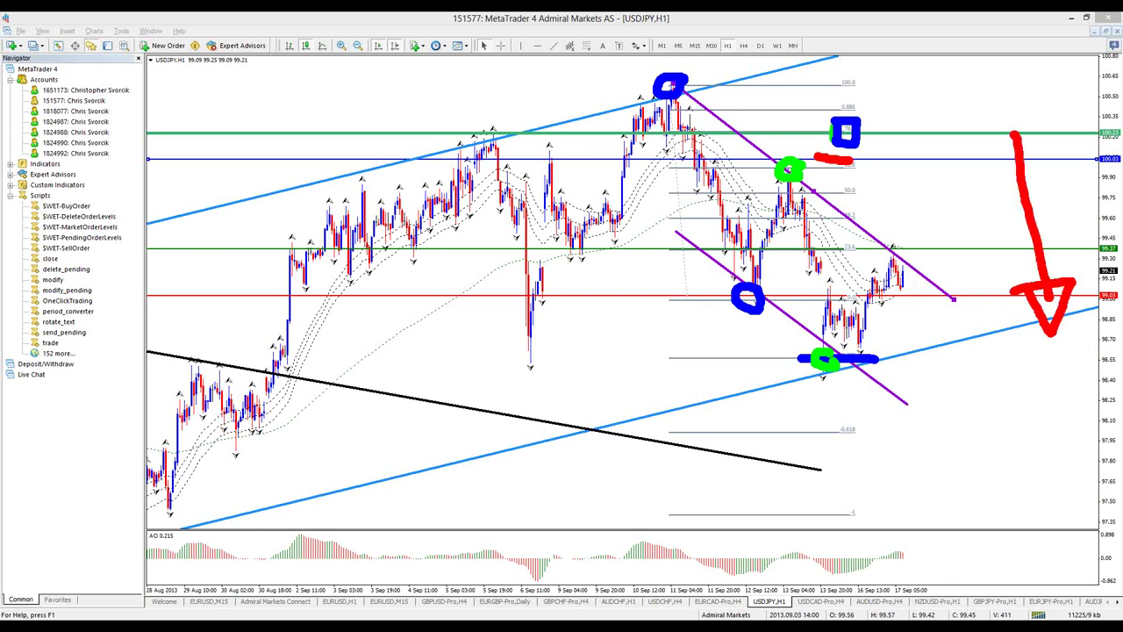
Sketch a green arrow from the intermediate high down to the lower blue trendline, circle the boxed 78.6 level, and clear the drawing.
key(g)
mouse_move(816, 171)
mouse_down()
mouse_move(888, 350)
mouse_move(879, 340)
mouse_move(901, 337)
mouse_up()
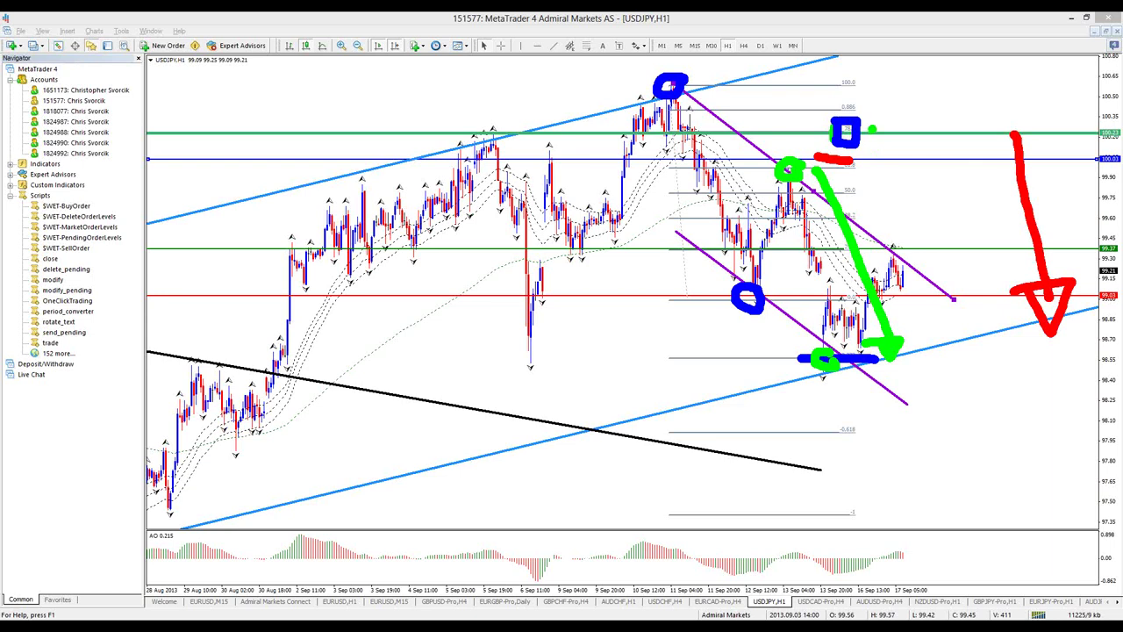
mouse_move(873, 125)
mouse_down()
mouse_move(822, 111)
mouse_move(868, 144)
mouse_move(877, 107)
mouse_move(829, 102)
mouse_up()
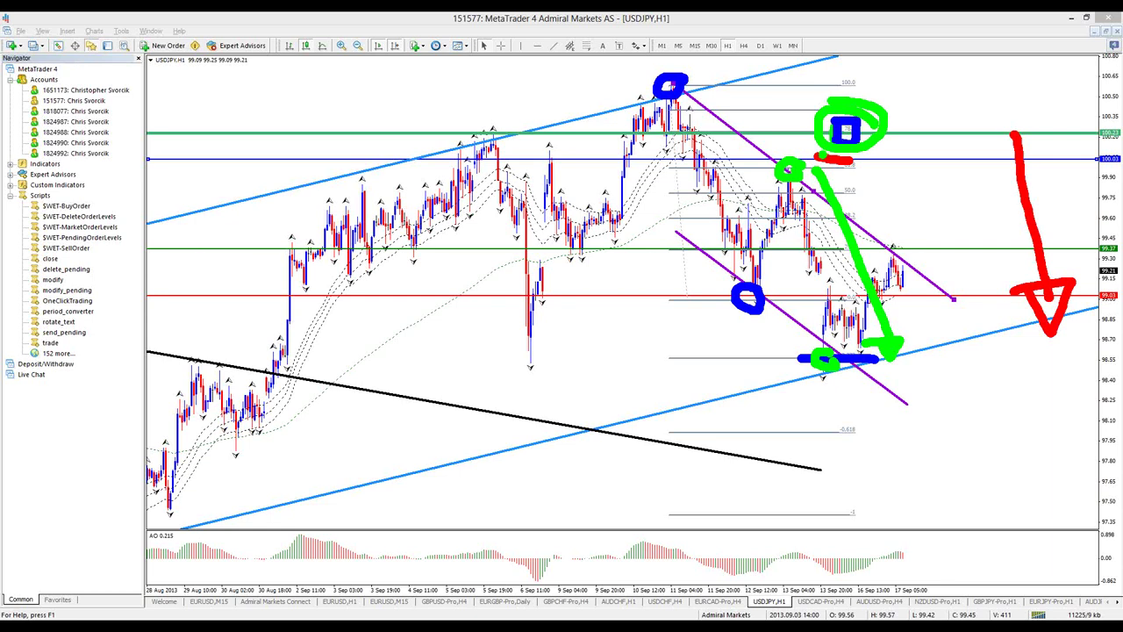
key(e)
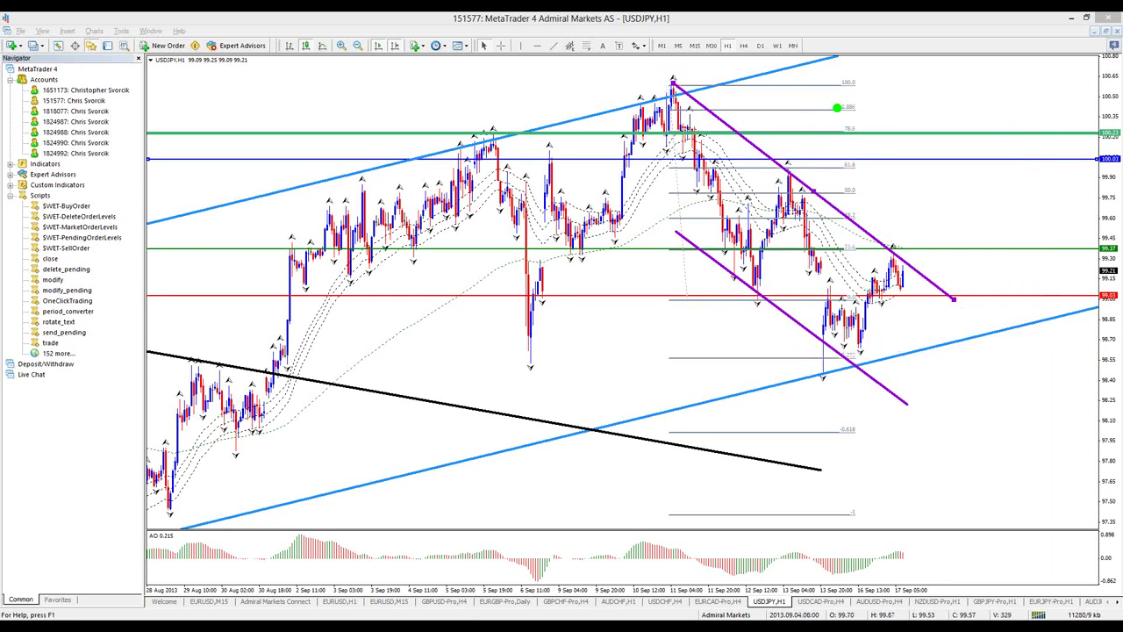
Sketch a green zigzag with a retracement to the 0.886 level, a drop to the lower blue trendline and a rising arrow, then erase the marks.
mouse_move(667, 86)
mouse_down()
mouse_move(723, 183)
mouse_move(803, 158)
mouse_move(831, 108)
mouse_move(892, 351)
mouse_move(932, 277)
mouse_move(1006, 68)
mouse_move(1030, 70)
mouse_move(1042, 93)
mouse_up()
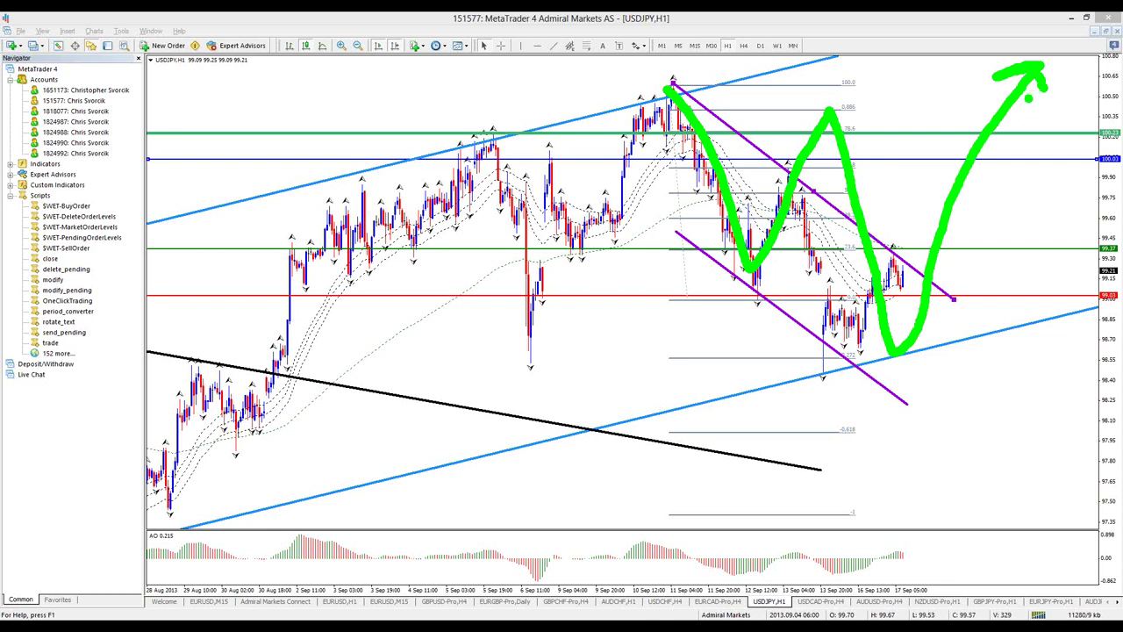
key(e)
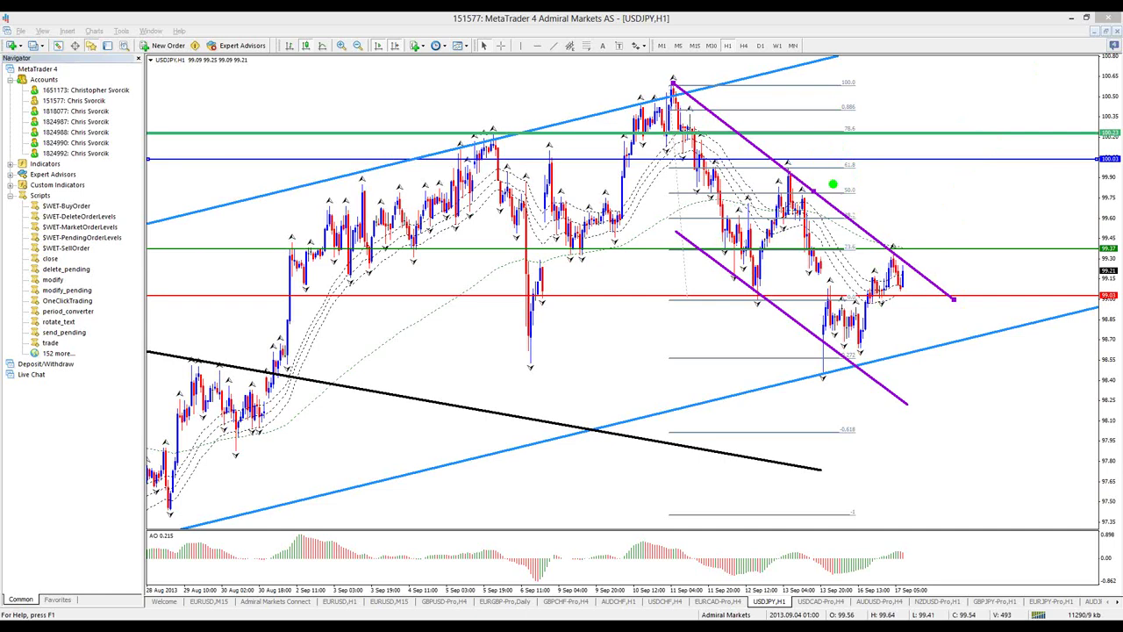
mouse_move(828, 158)
mouse_down()
mouse_move(839, 267)
mouse_move(872, 157)
mouse_move(834, 156)
mouse_move(835, 169)
mouse_up()
key(e)
Sketch a green zigzag through both channel lows ending in a downward arrow, mark its three break levels in blue, and clear the drawing.
mouse_move(673, 84)
mouse_down()
mouse_move(730, 289)
mouse_move(773, 246)
mouse_move(800, 358)
mouse_move(868, 222)
mouse_up()
mouse_move(872, 219)
mouse_down()
mouse_move(902, 186)
mouse_move(976, 452)
mouse_move(1002, 430)
mouse_up()
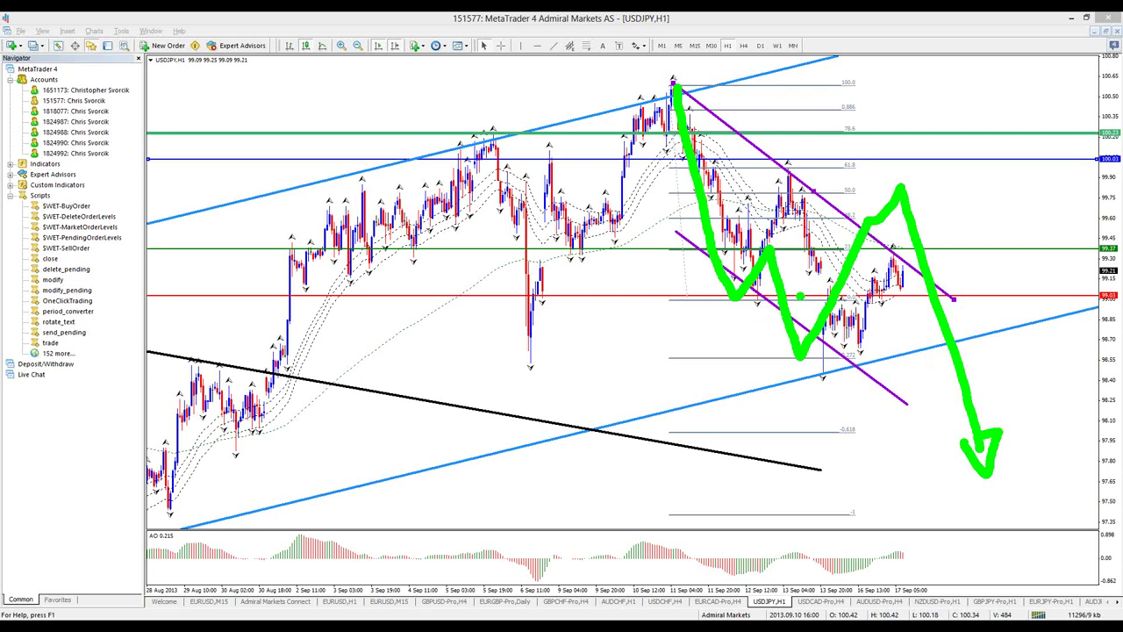
drag(761, 307, 832, 313)
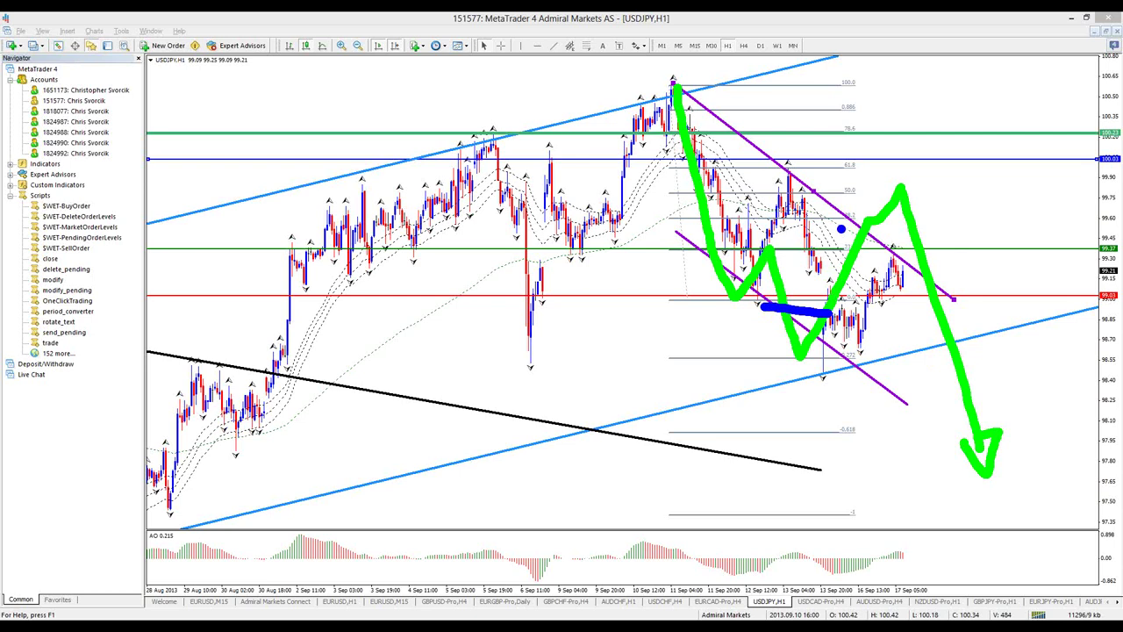
drag(841, 229, 895, 229)
drag(925, 360, 1016, 368)
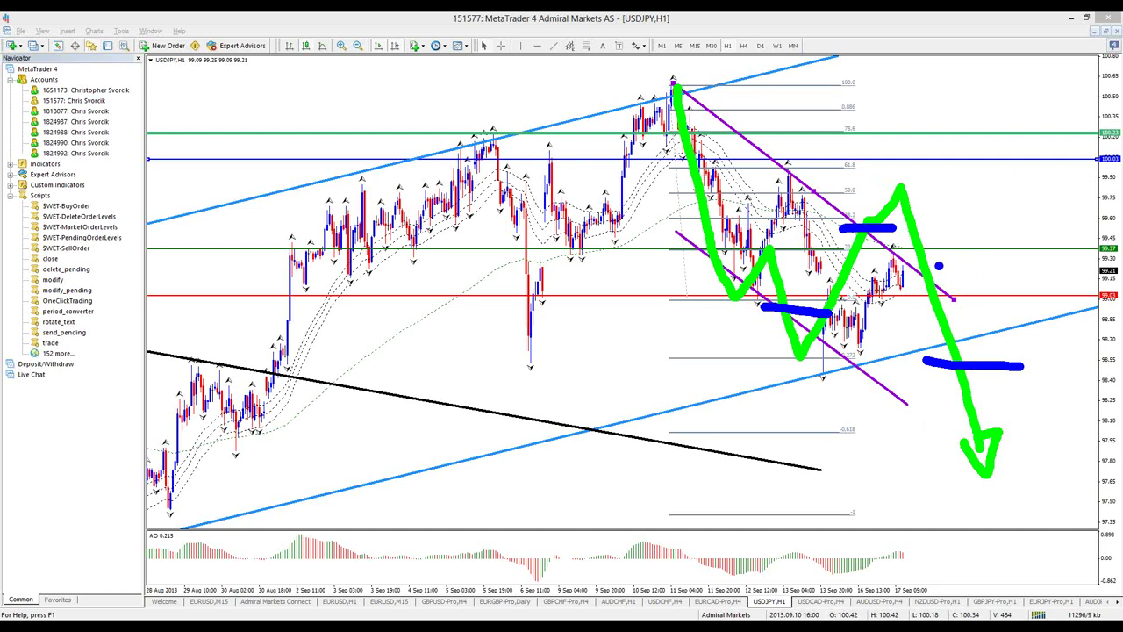
key(e)
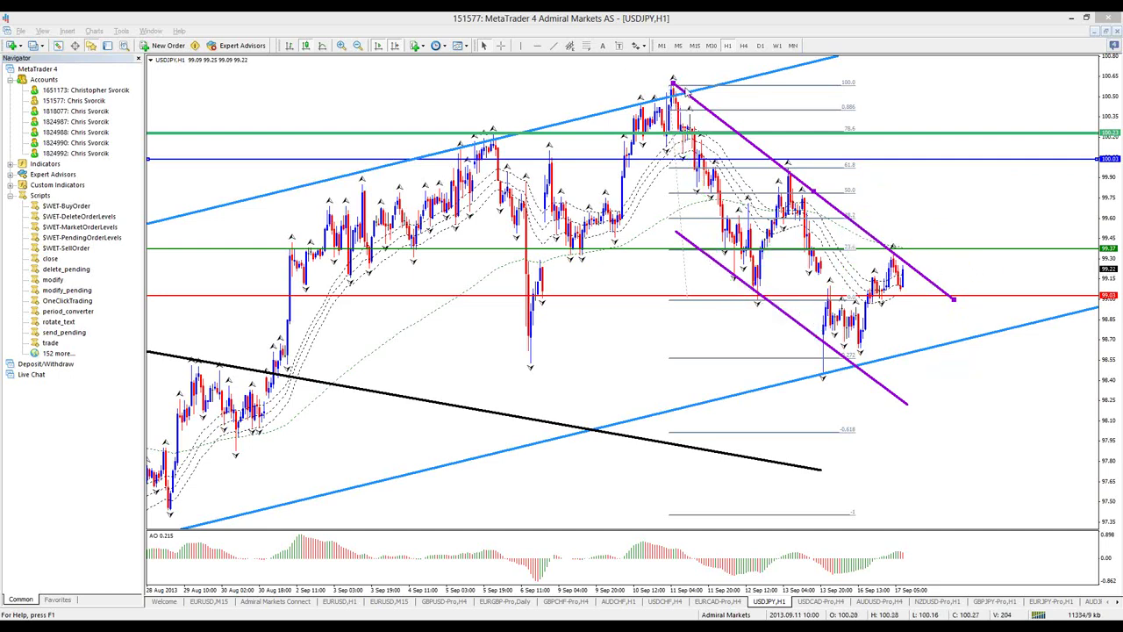
key(Escape)
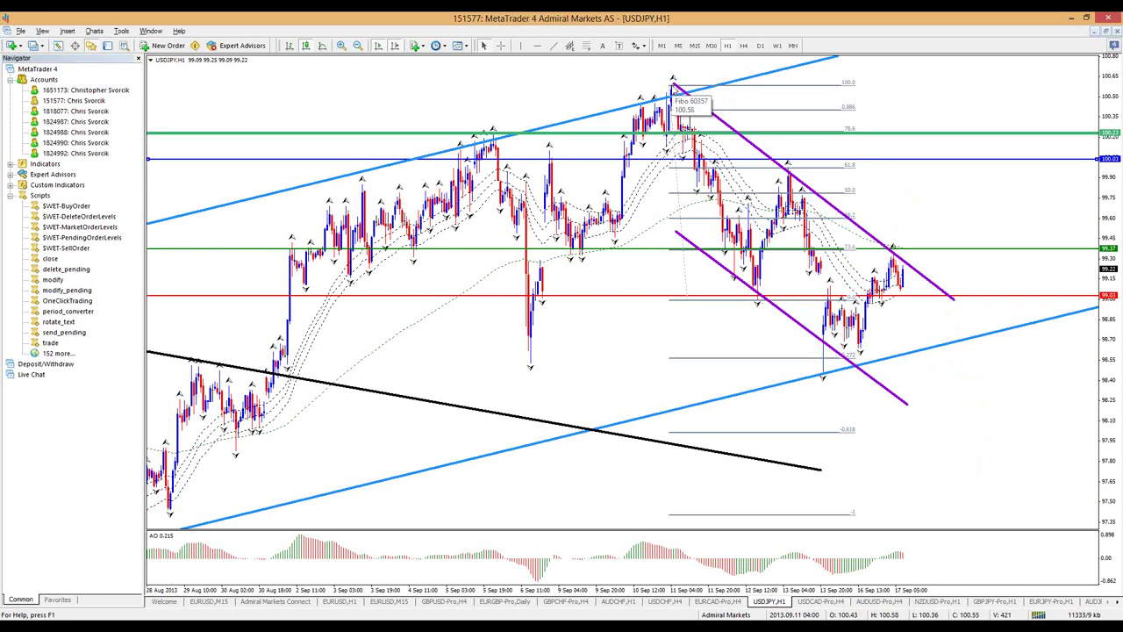
Shift the start of the purple upper channel line slightly earlier at the swing high, and raise the blue take-profit line to 100.12.
double_click(674, 86)
drag(674, 86, 667, 83)
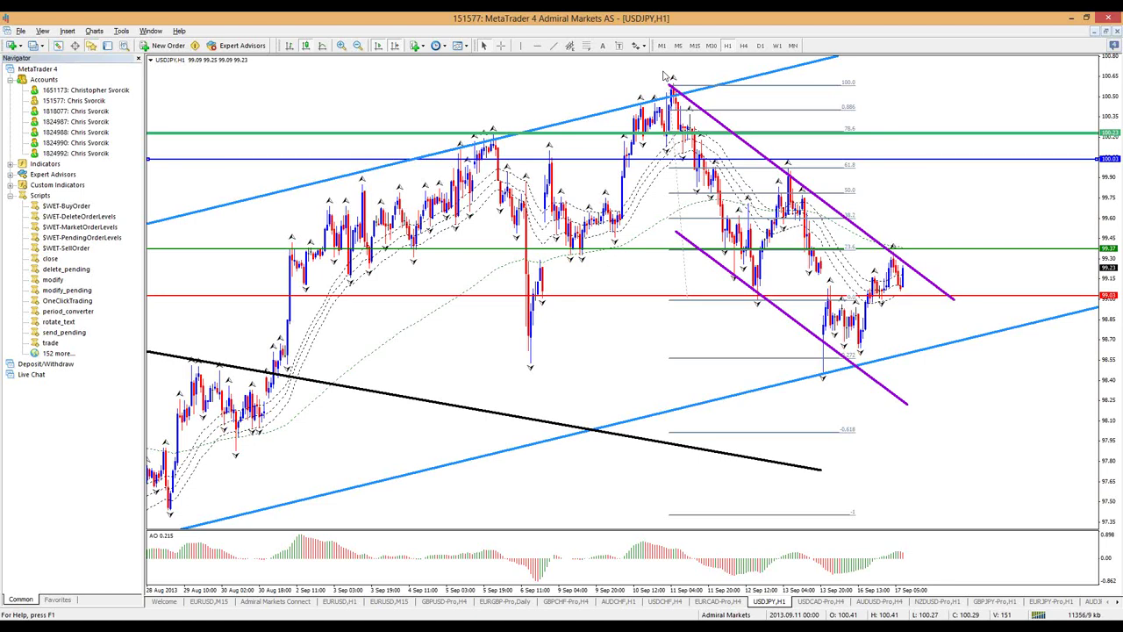
mouse_move(978, 161)
mouse_down()
mouse_move(986, 133)
mouse_move(981, 154)
mouse_up()
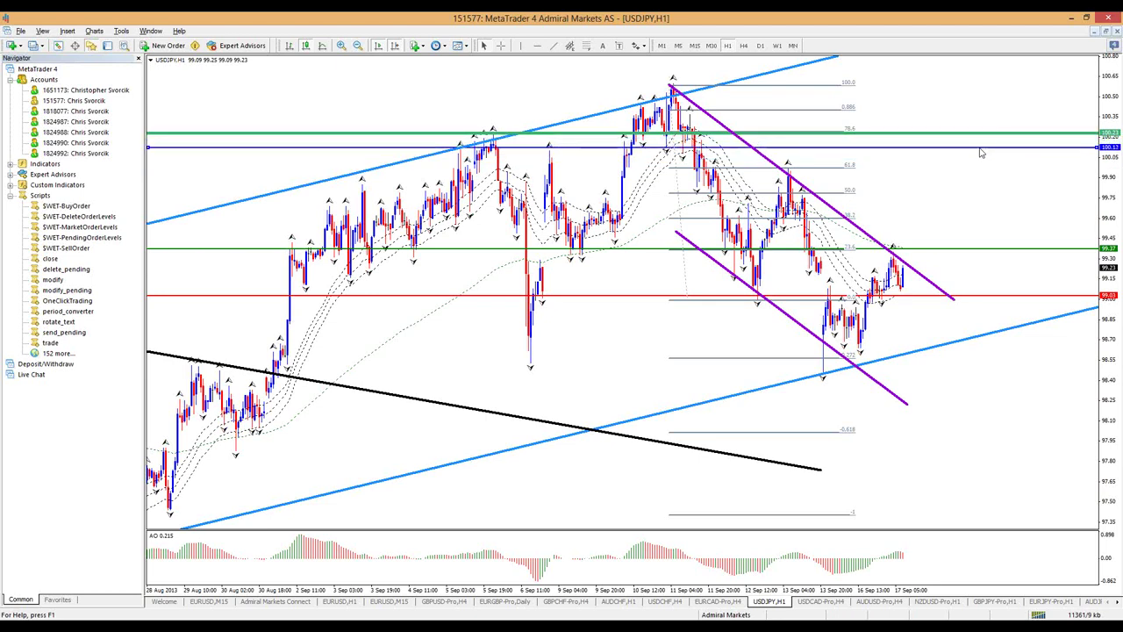
Show USDJPY on the M15 timeframe and run the $WET-BuyOrder script with RiskPcnt set to 0.5.
click(694, 46)
drag(1118, 186, 1118, 177)
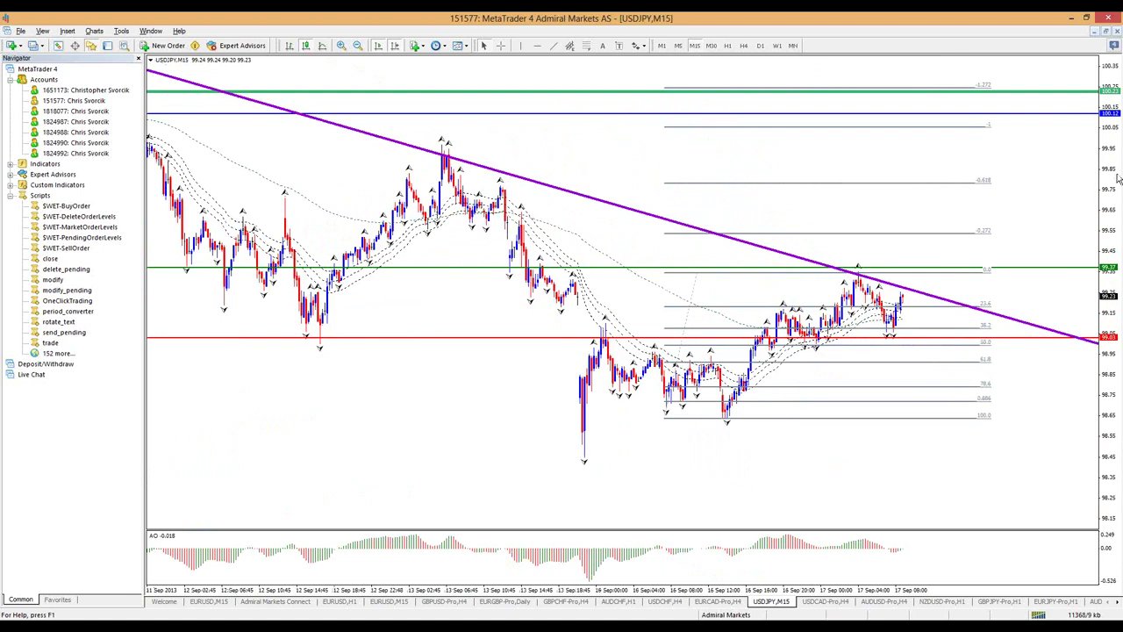
mouse_move(1120, 160)
mouse_down()
mouse_move(1121, 174)
mouse_move(1121, 164)
mouse_up()
drag(1120, 161, 288, 105)
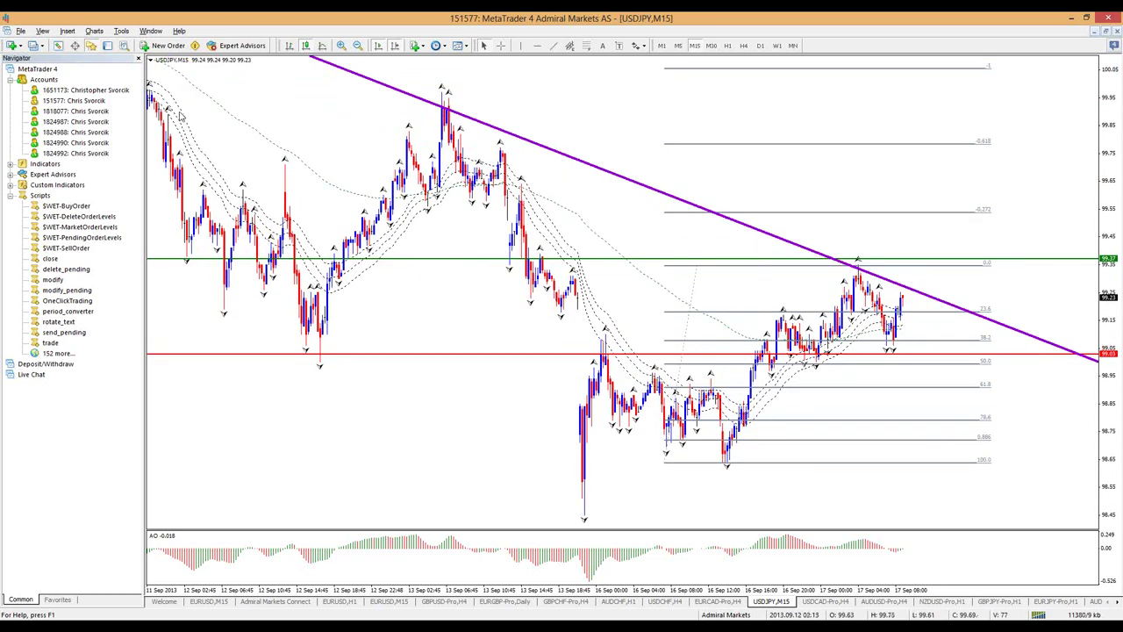
double_click(81, 209)
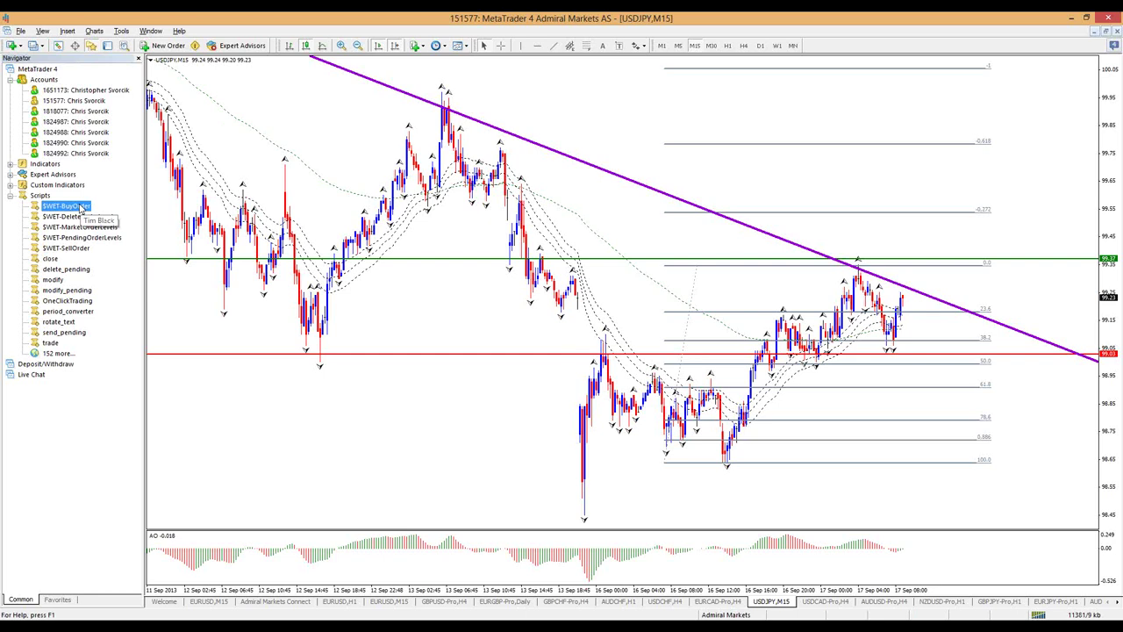
double_click(538, 343)
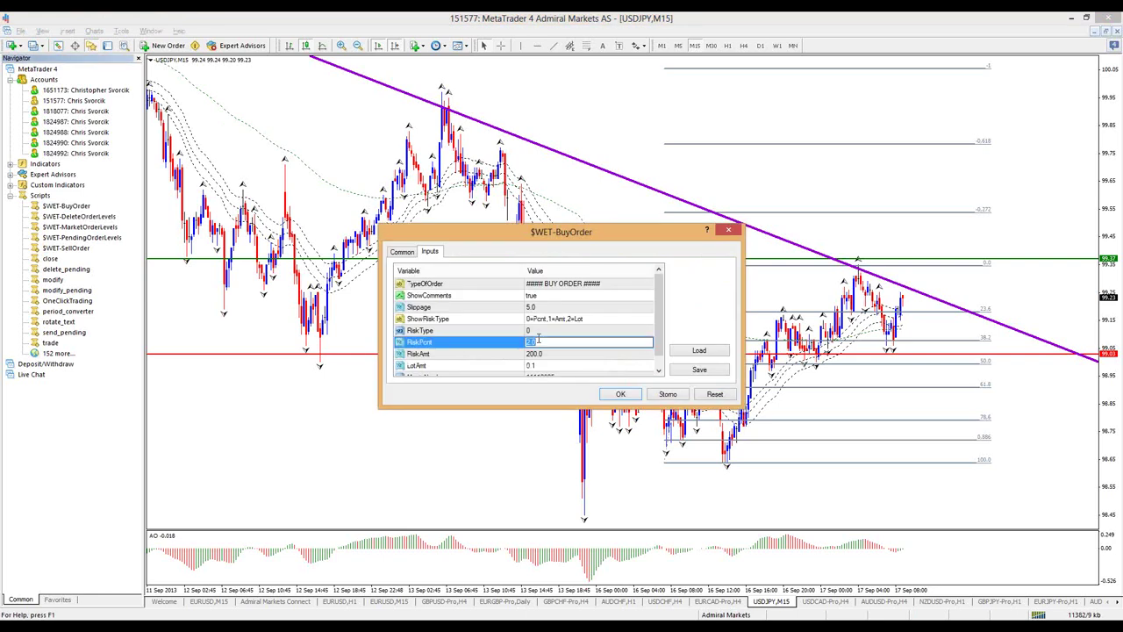
text(0.5)
click(620, 394)
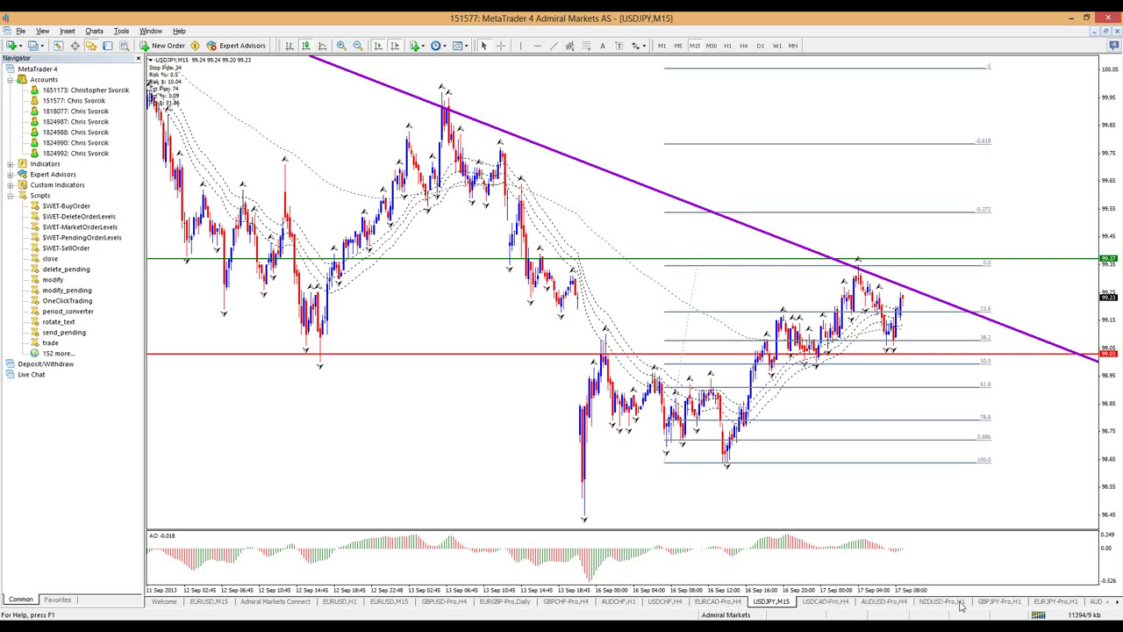
Open the EURJPY-Pro chart, check it on M15, and return to H1 to examine the triangle's descending upper line.
click(1059, 607)
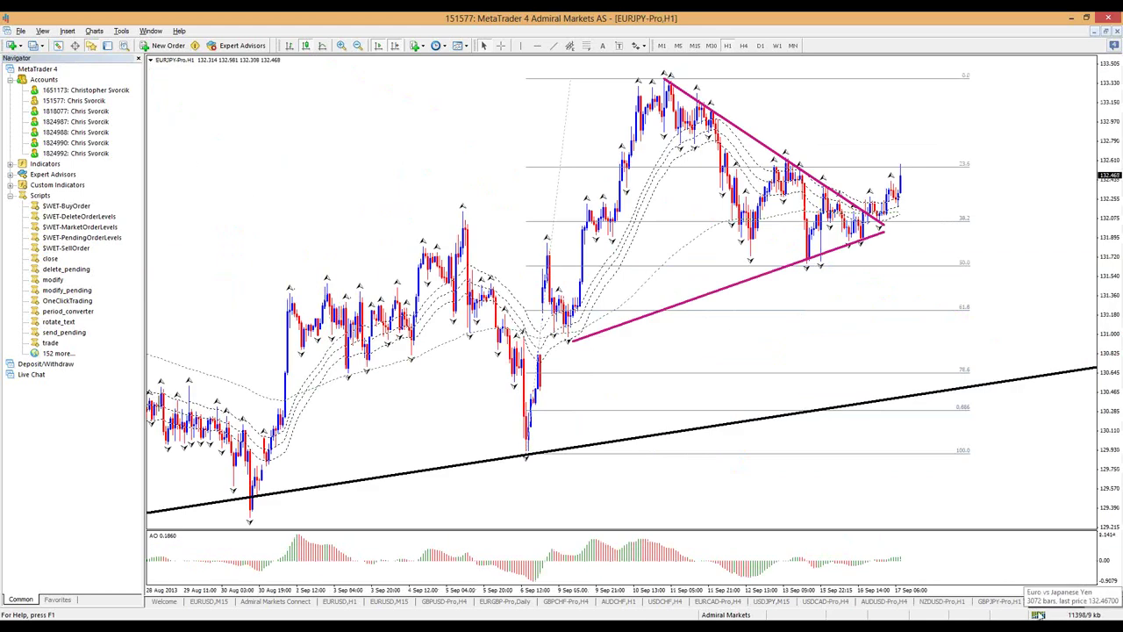
click(694, 46)
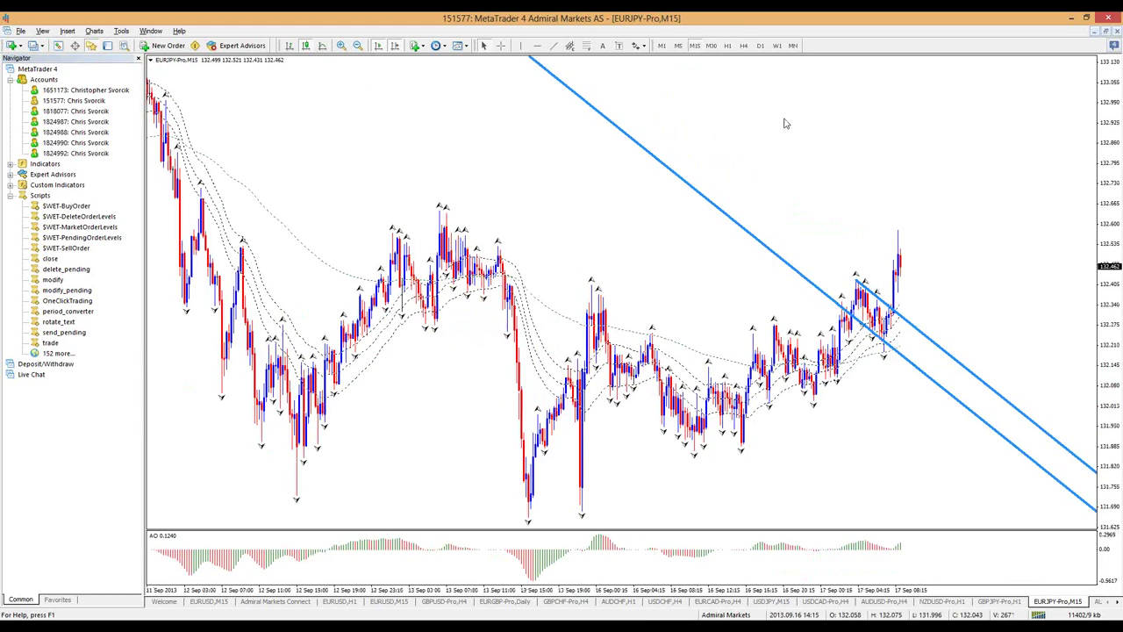
click(727, 45)
mouse_move(672, 82)
mouse_down()
mouse_move(790, 139)
mouse_move(894, 220)
mouse_move(599, 314)
mouse_move(675, 323)
mouse_move(895, 239)
mouse_up()
click(747, 231)
key(Escape)
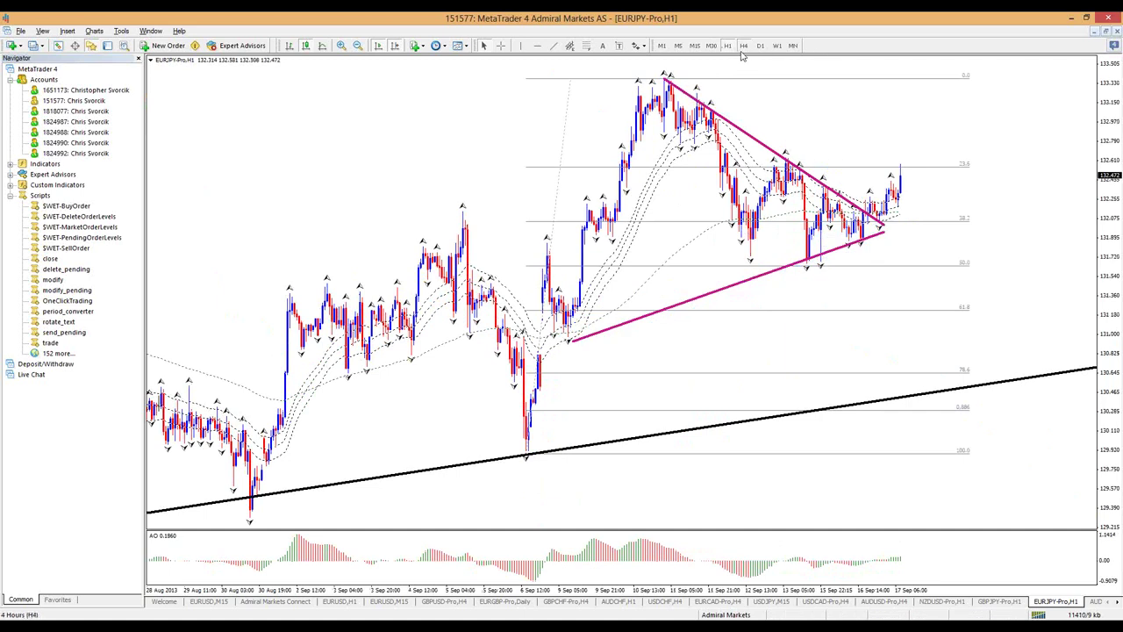
Check EURJPY on H4, and on H1 extend the triangle's descending line slightly and realign both ends of its ascending line with the lows.
click(743, 46)
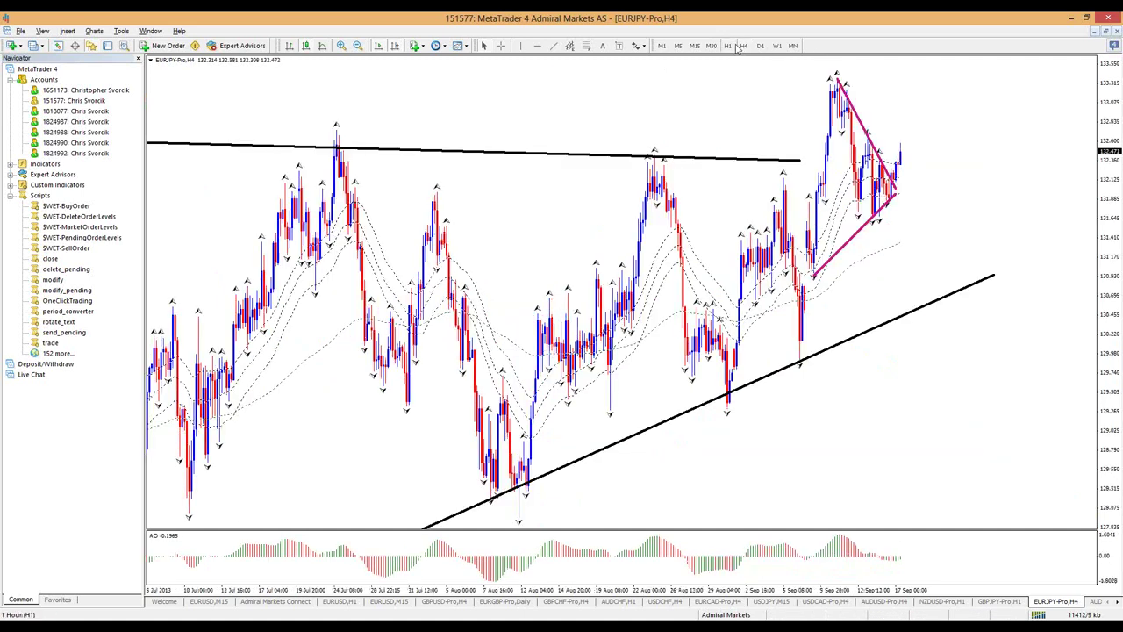
click(735, 47)
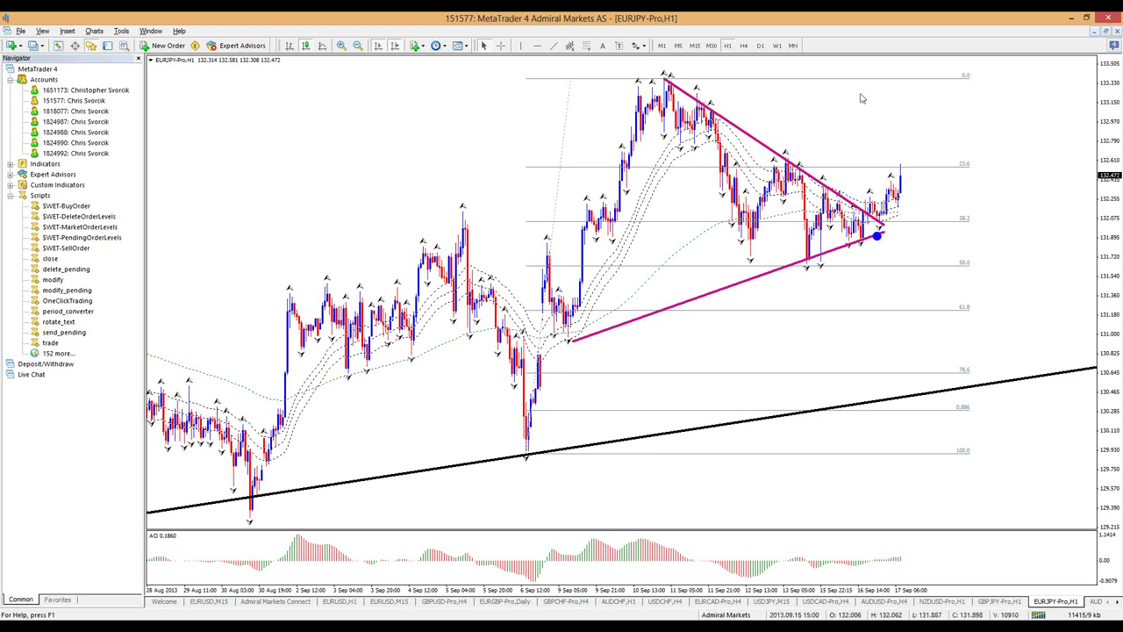
drag(884, 226, 888, 235)
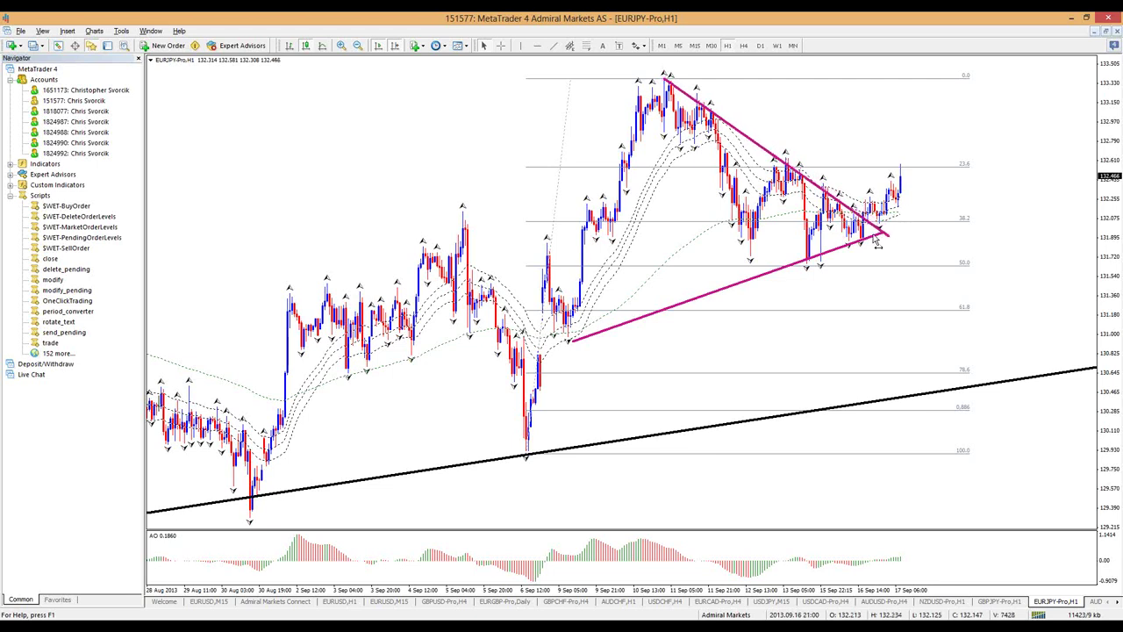
drag(878, 242, 881, 233)
drag(572, 345, 571, 340)
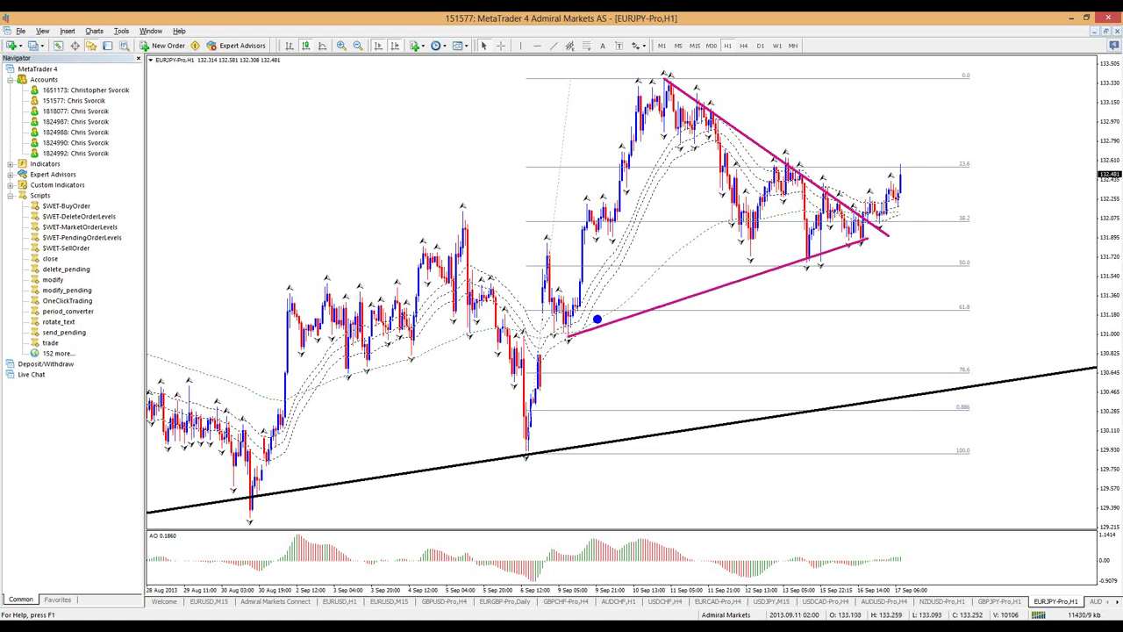
Sketch a blue arrow up the rally and a red triangle with zigzag swings over the consolidation, and clear the drawing.
mouse_move(537, 446)
mouse_down()
mouse_move(646, 107)
mouse_move(664, 125)
mouse_up()
key(r)
mouse_move(675, 84)
mouse_down()
mouse_move(755, 274)
mouse_move(801, 171)
mouse_move(820, 250)
mouse_move(732, 130)
mouse_move(888, 233)
mouse_move(568, 334)
mouse_up()
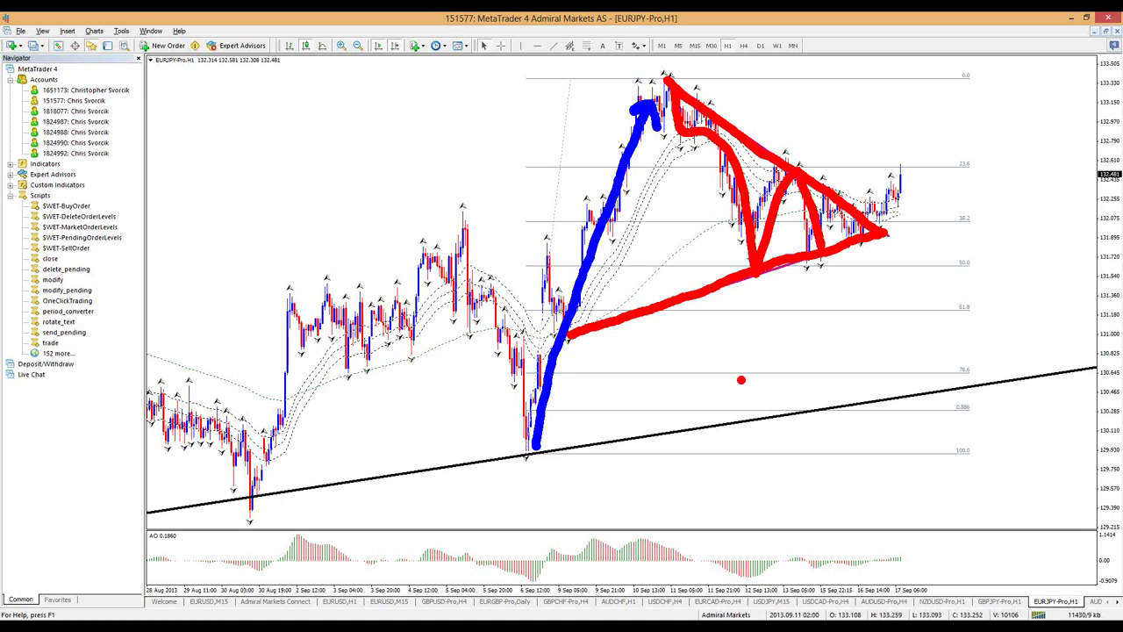
key(Escape)
Make the triangle's descending trendline visible on M15 as well, and show EURJPY on the M15 timeframe.
click(499, 46)
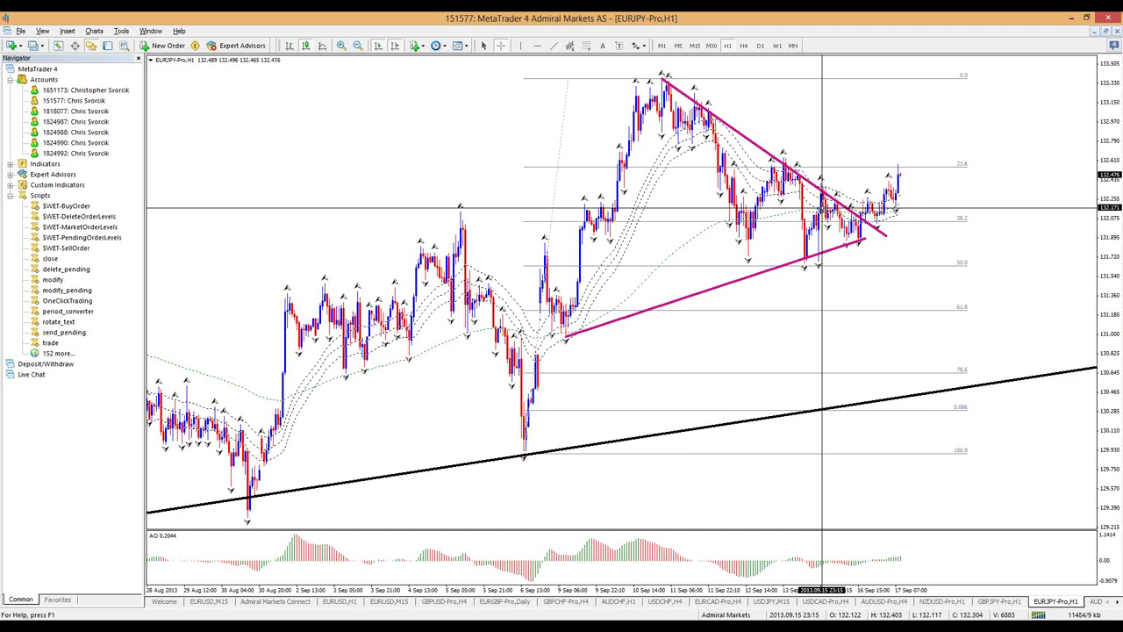
click(695, 45)
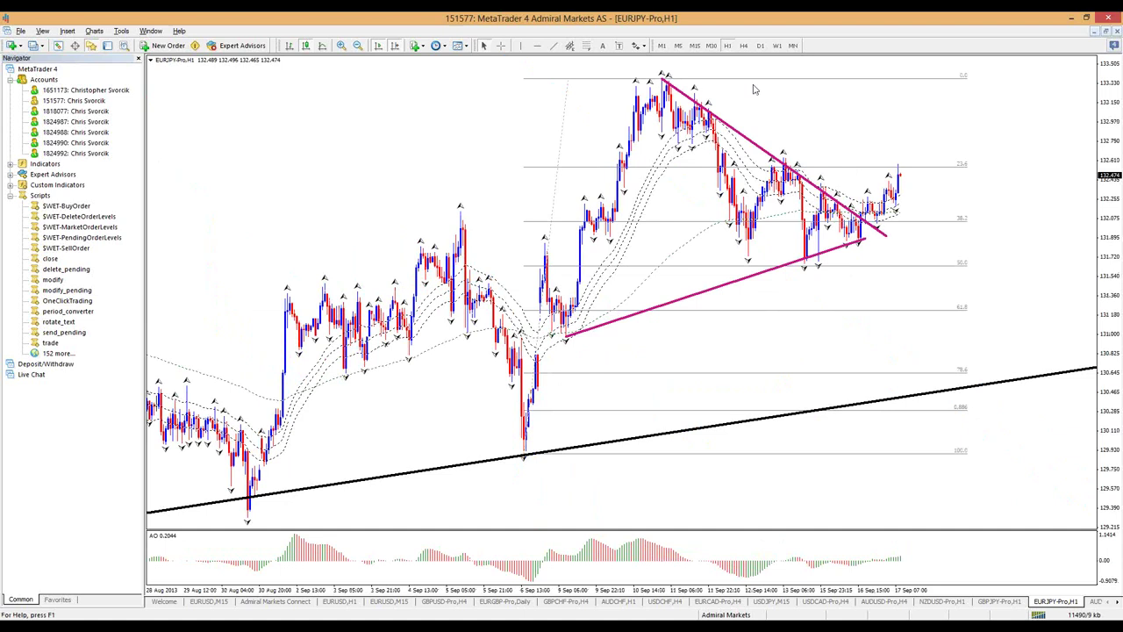
double_click(748, 140)
right_click(748, 140)
click(789, 146)
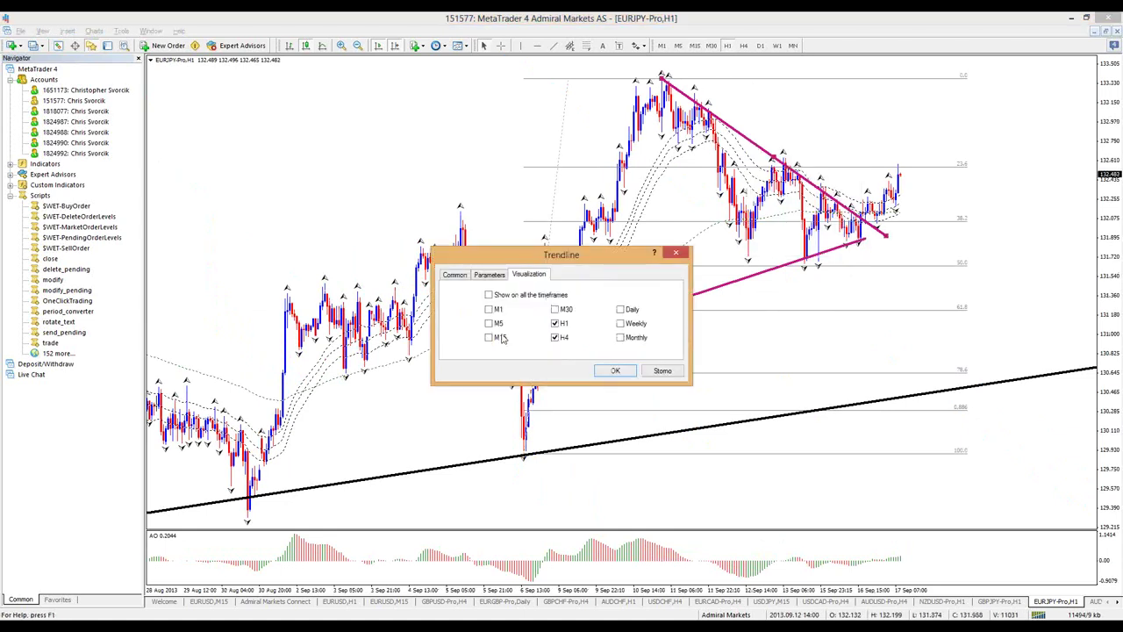
click(615, 370)
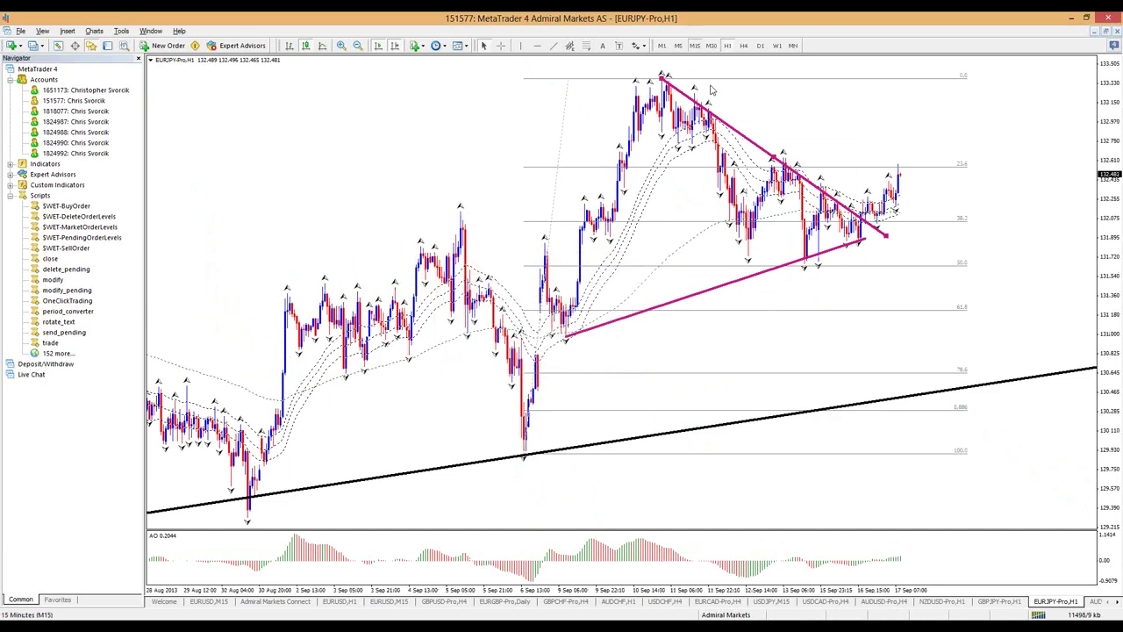
click(694, 45)
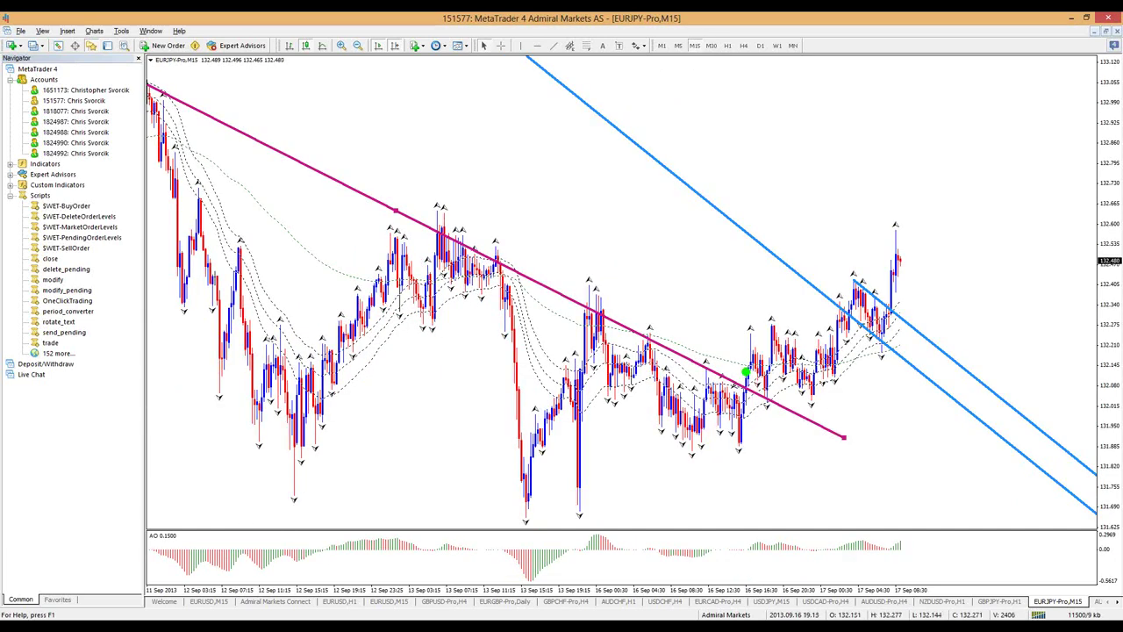
Mark the sideways stretch after the triangle breakout with a green level, trace the following rise, and clear the drawing.
drag(736, 369, 827, 371)
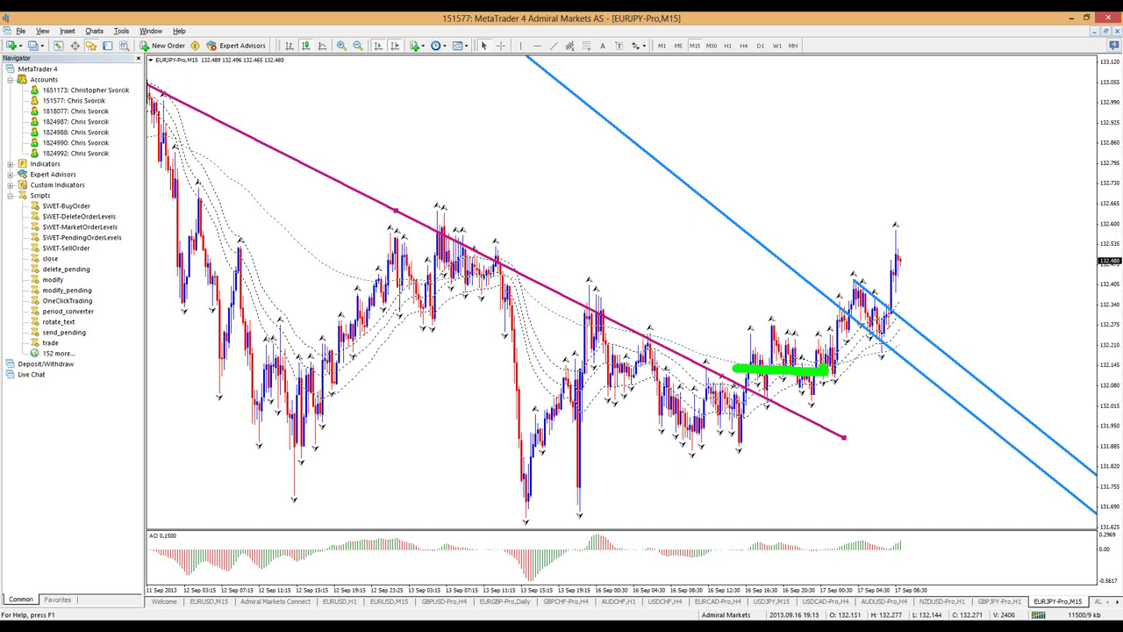
drag(821, 330, 895, 230)
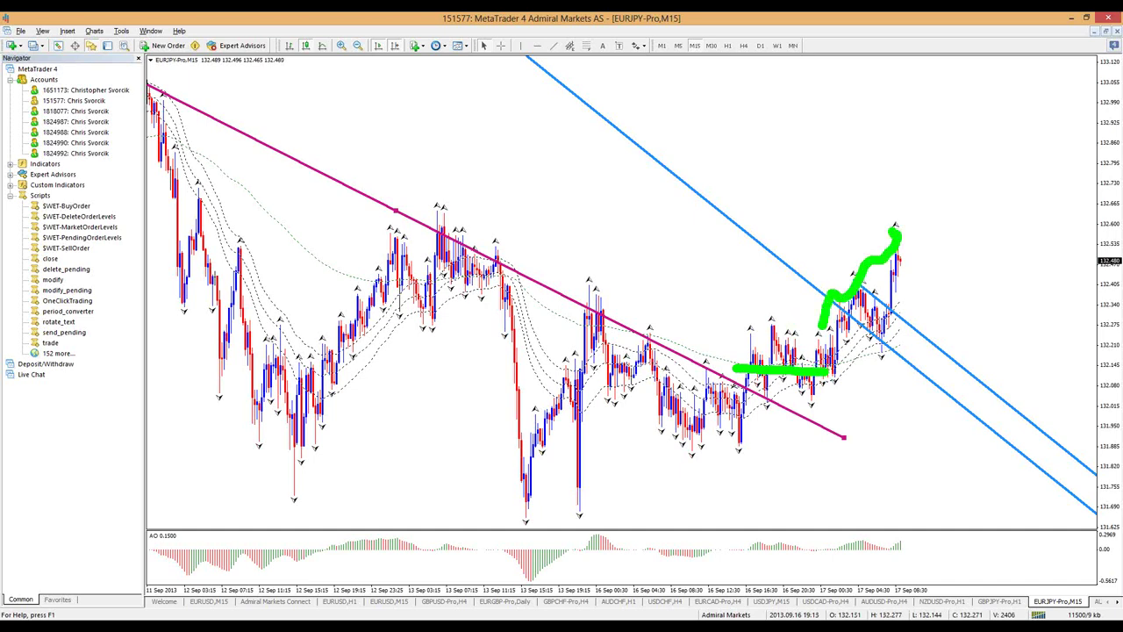
key(Escape)
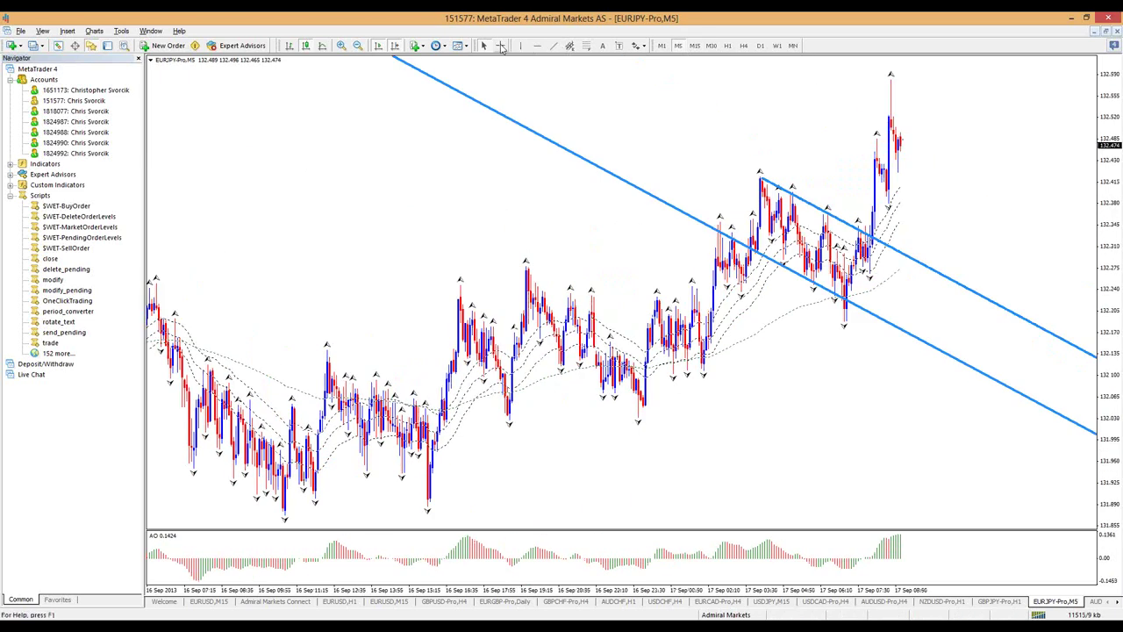
On M5, mark the breakout candle at the blue channel's upper line, trace both channel lines in green, and clear the drawing.
click(501, 48)
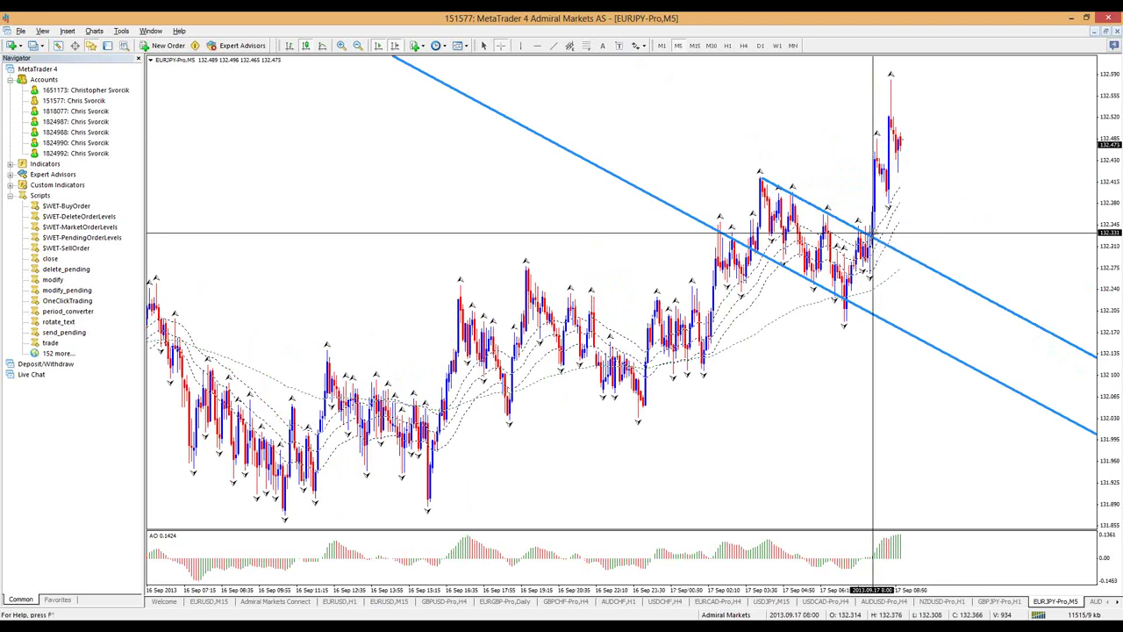
mouse_move(881, 221)
mouse_down()
mouse_move(865, 224)
mouse_move(868, 238)
mouse_up()
drag(760, 178, 895, 248)
drag(734, 242, 860, 305)
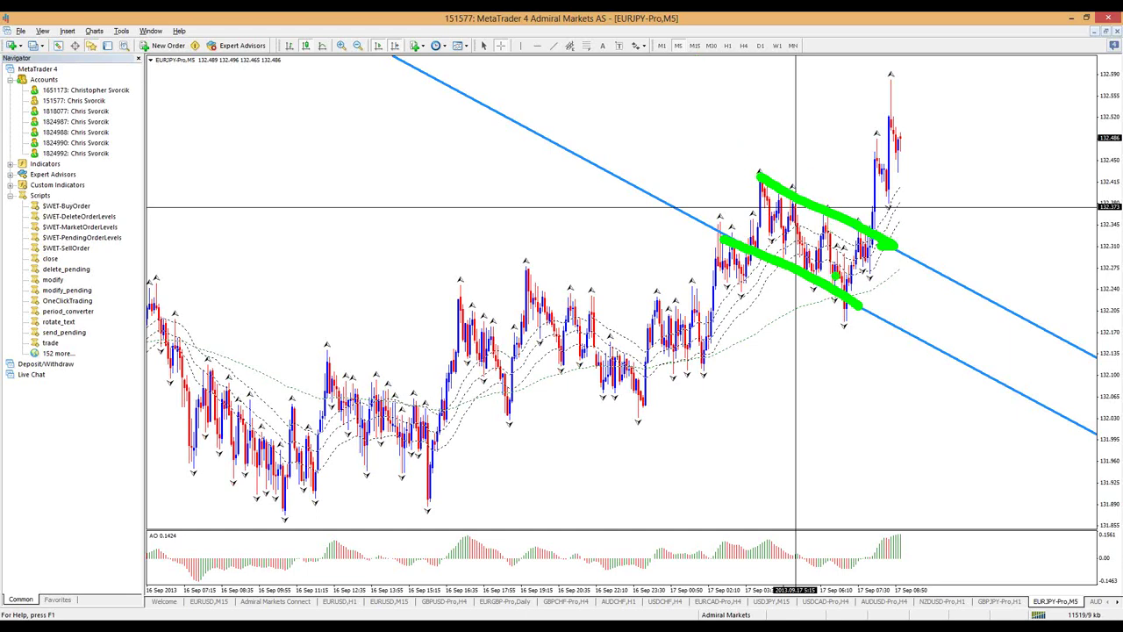
key(e)
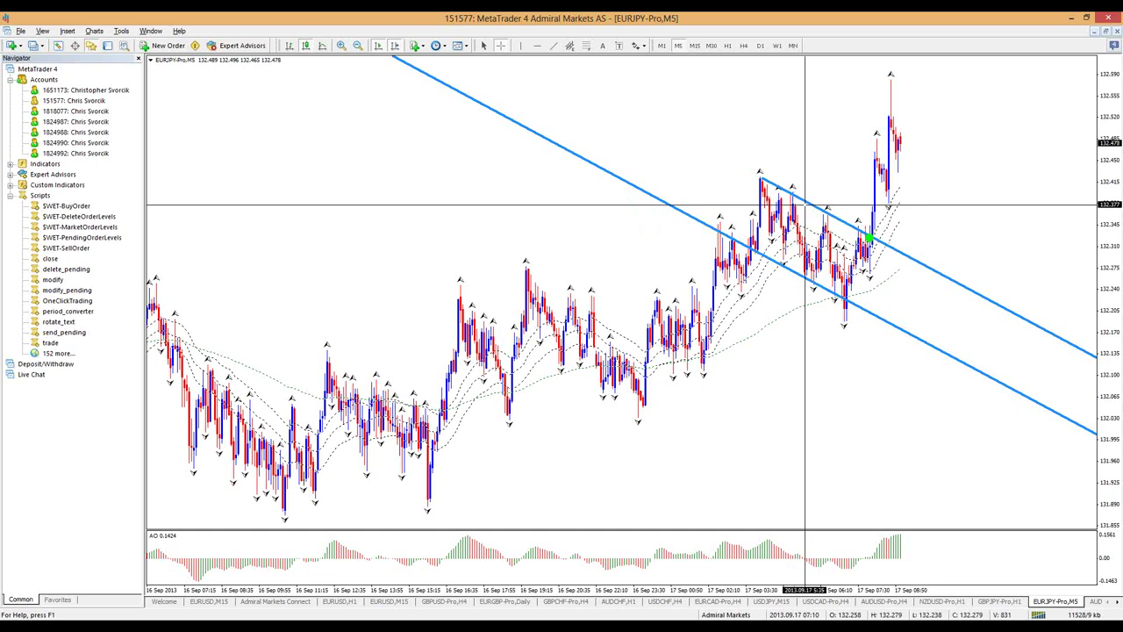
key(Escape)
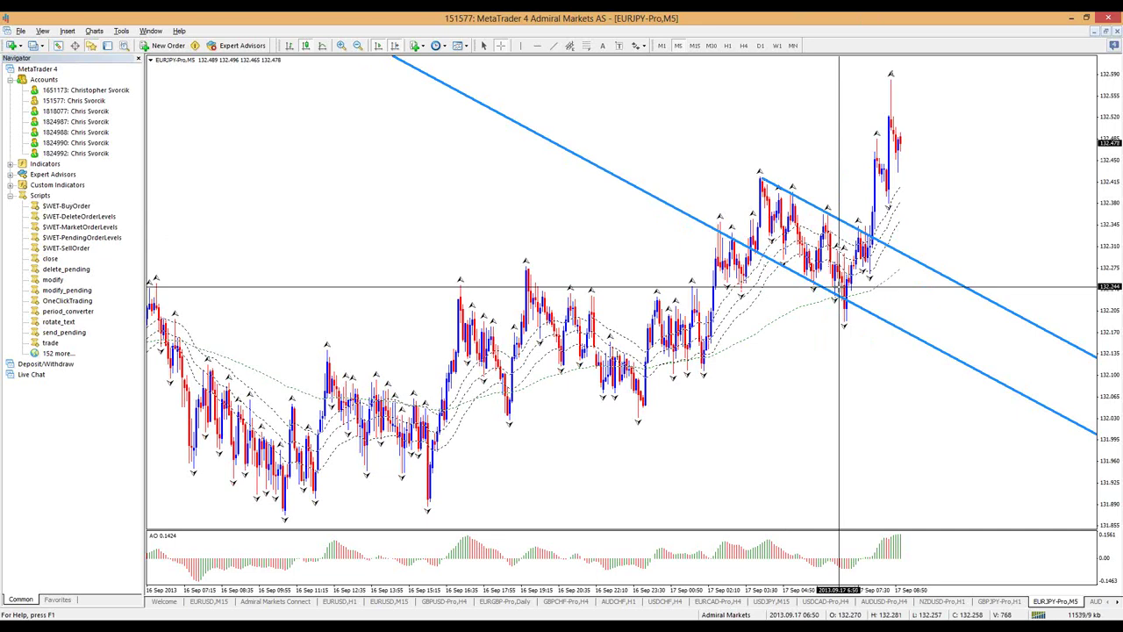
Retrace both M5 channel lines in green, erase them, and mark short levels above and below the candles at the channel breakout.
drag(755, 179, 902, 232)
drag(735, 245, 895, 307)
key(e)
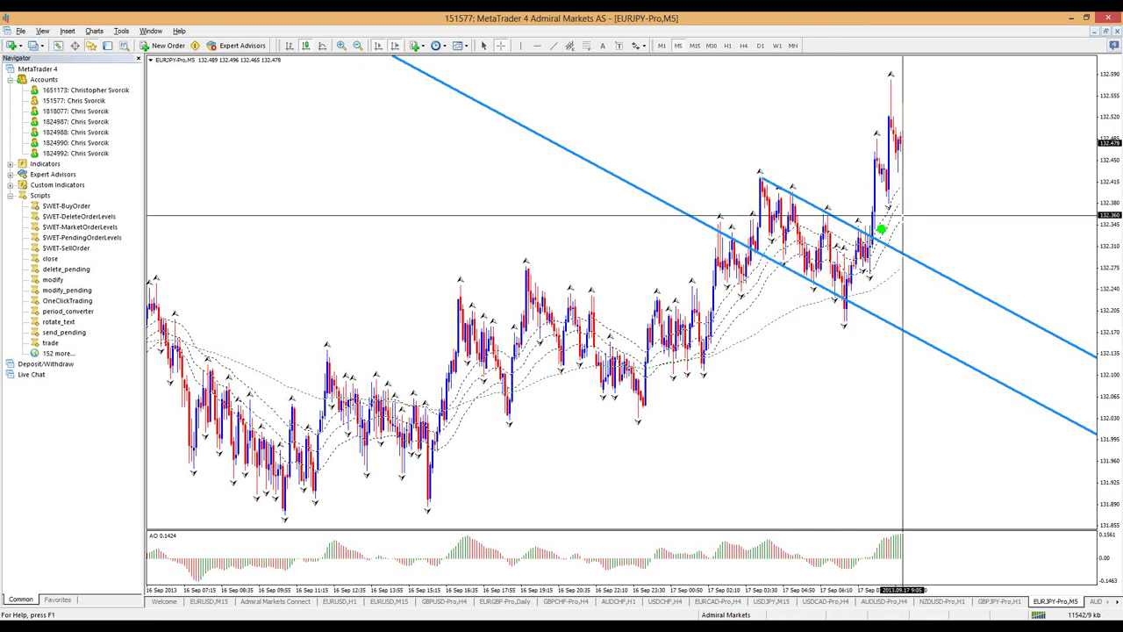
click(870, 224)
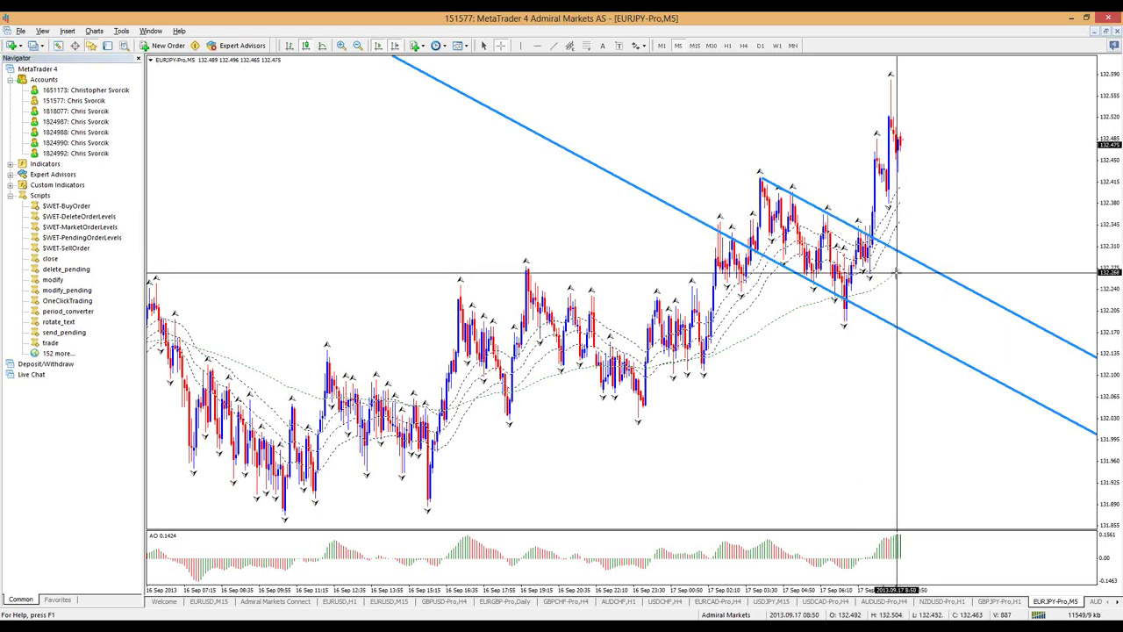
drag(863, 281, 894, 285)
drag(860, 221, 888, 221)
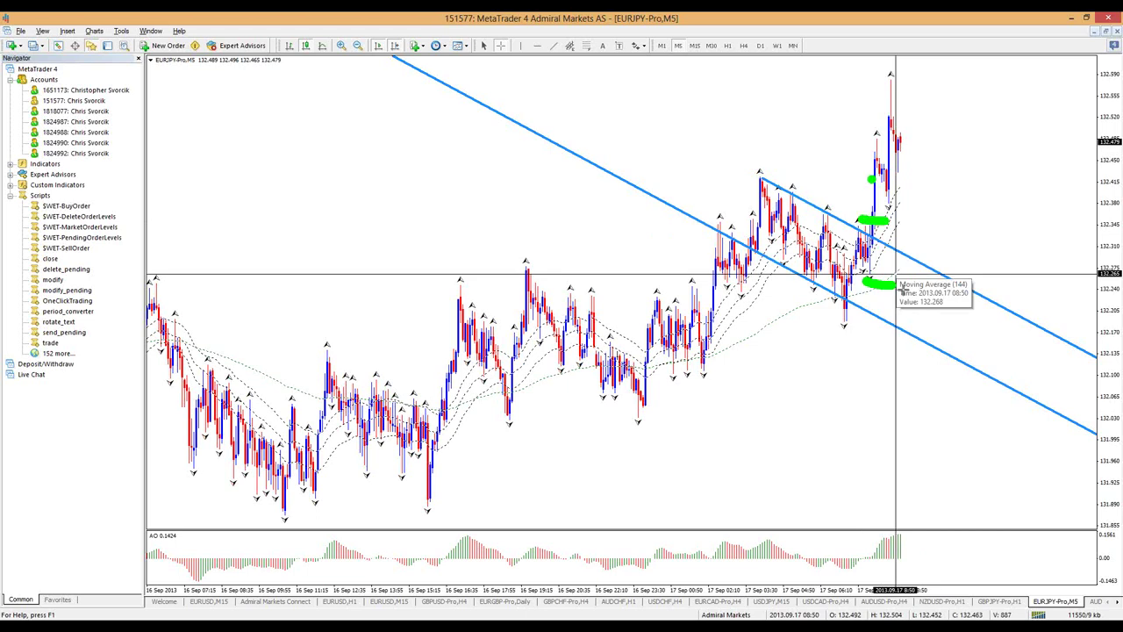
On H1, sketch the price path out of the triangle in green, label its stages B, P and C, and erase the drawing.
click(694, 46)
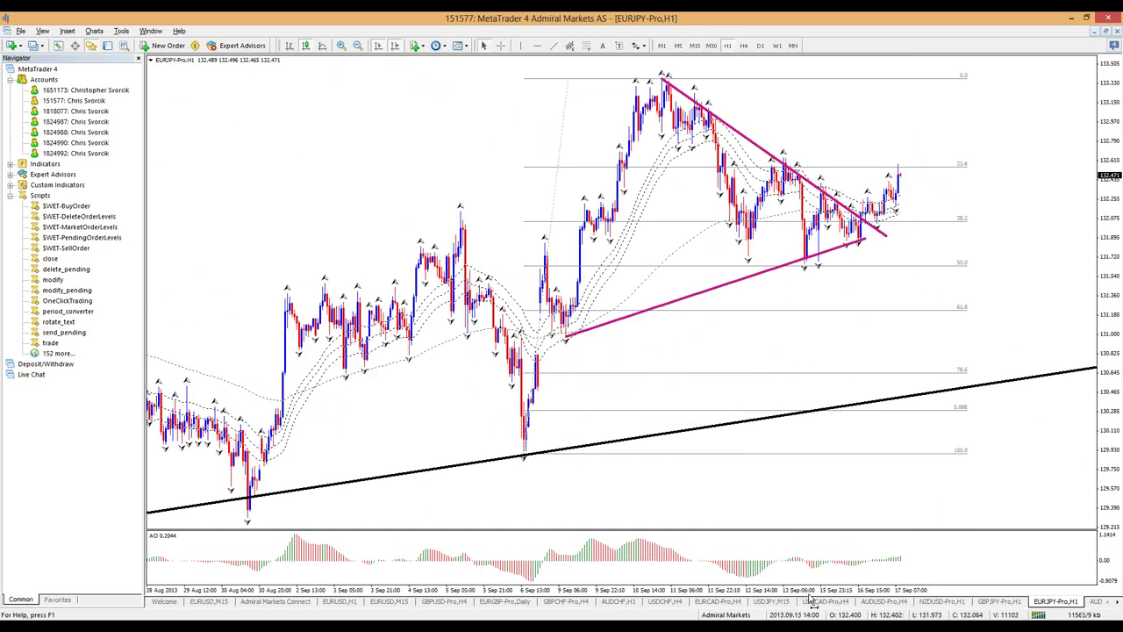
key(plus)
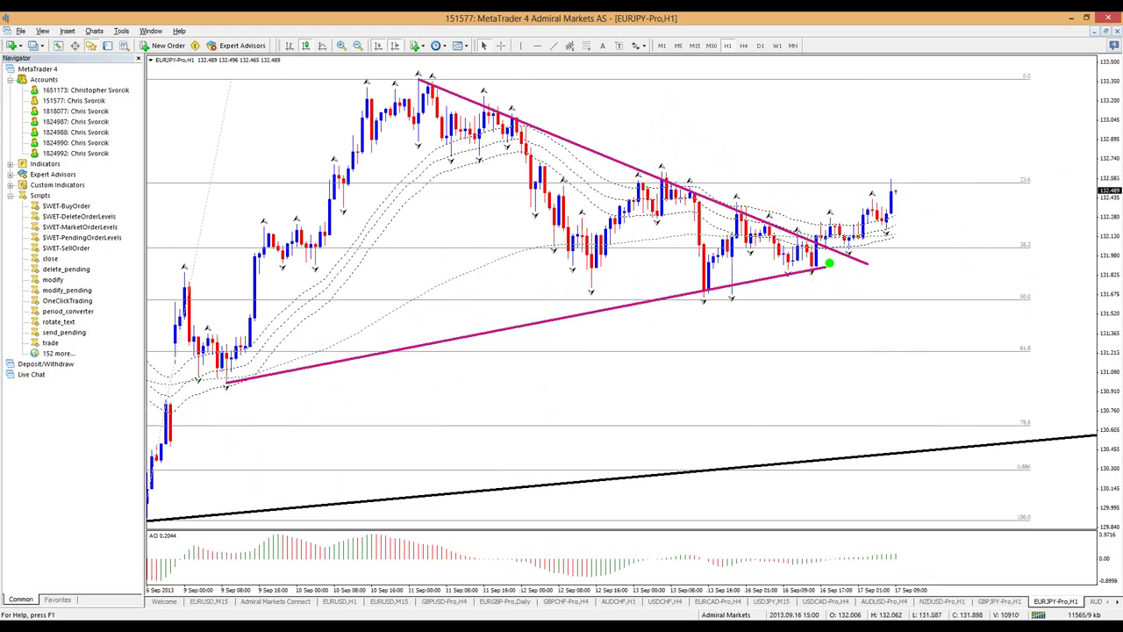
mouse_move(812, 269)
mouse_down()
mouse_move(815, 228)
mouse_move(847, 251)
mouse_move(891, 230)
mouse_move(902, 183)
mouse_move(911, 204)
mouse_up()
drag(799, 164, 803, 184)
mouse_move(878, 272)
mouse_down()
mouse_move(877, 297)
mouse_move(875, 282)
mouse_up()
drag(913, 171, 965, 127)
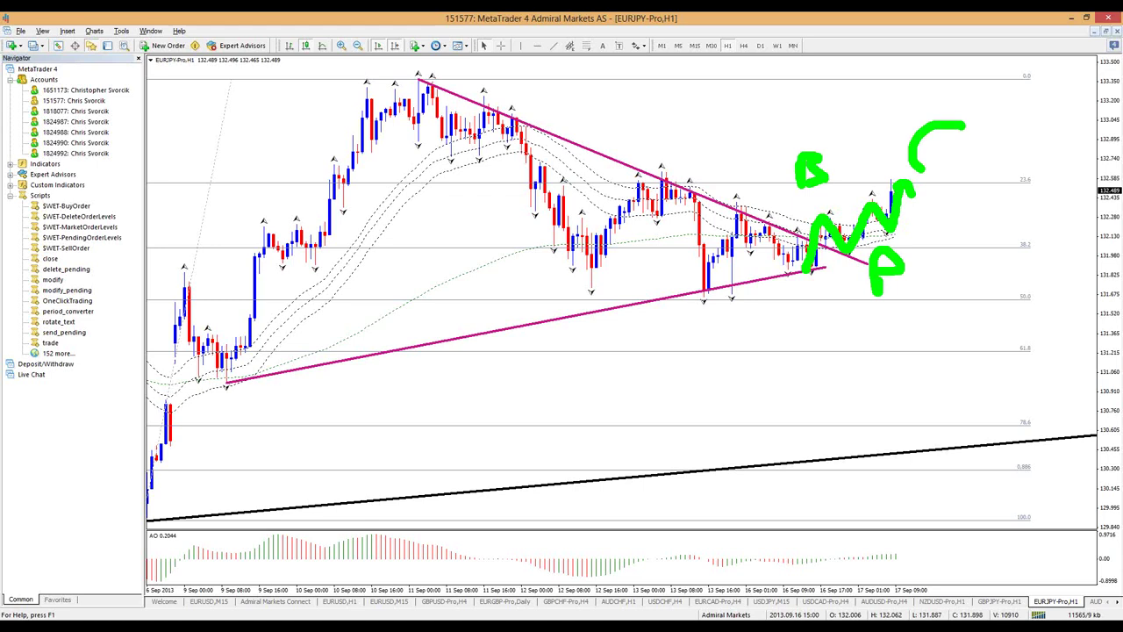
key(e)
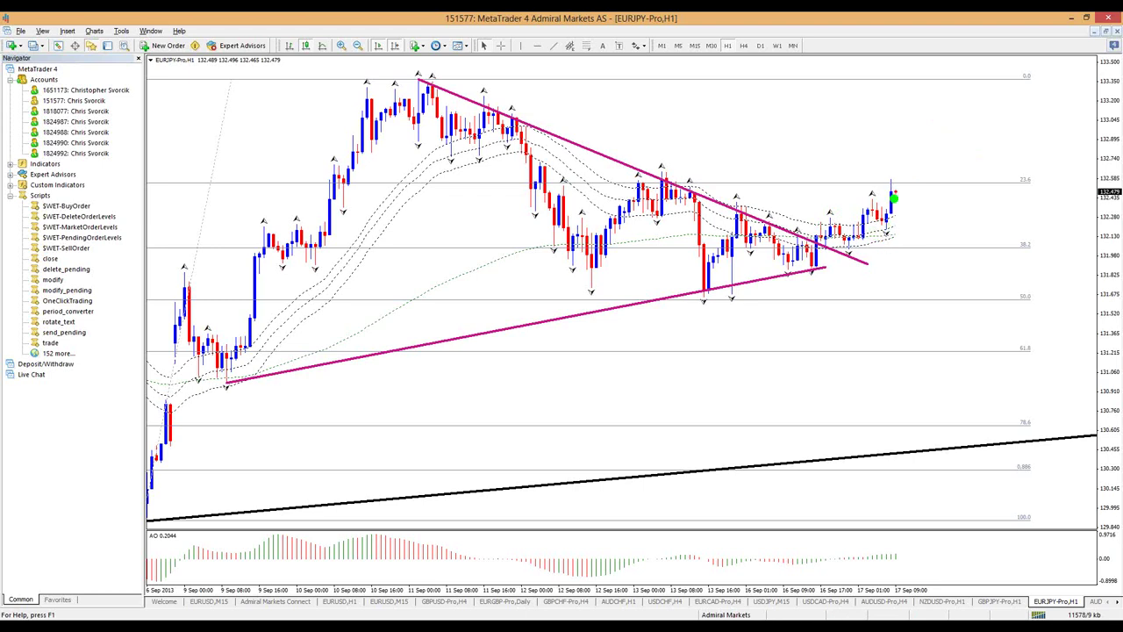
On M15, sketch a green support level near 132.33 with a pullback to it and an upward bounce arrow, and clear the drawing.
click(694, 45)
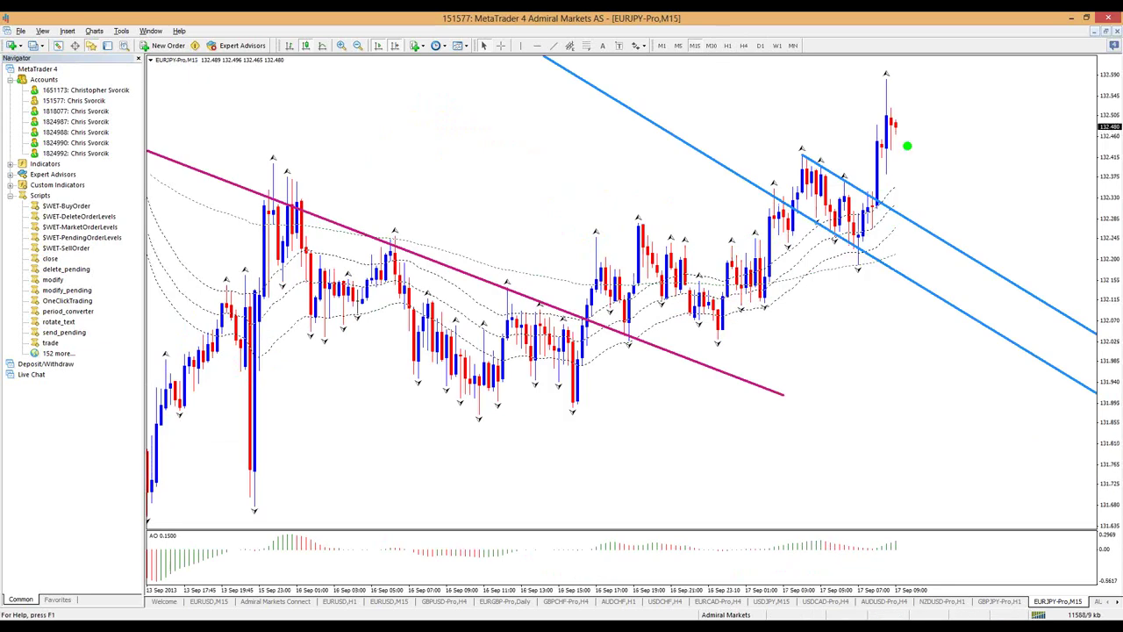
drag(821, 194, 963, 194)
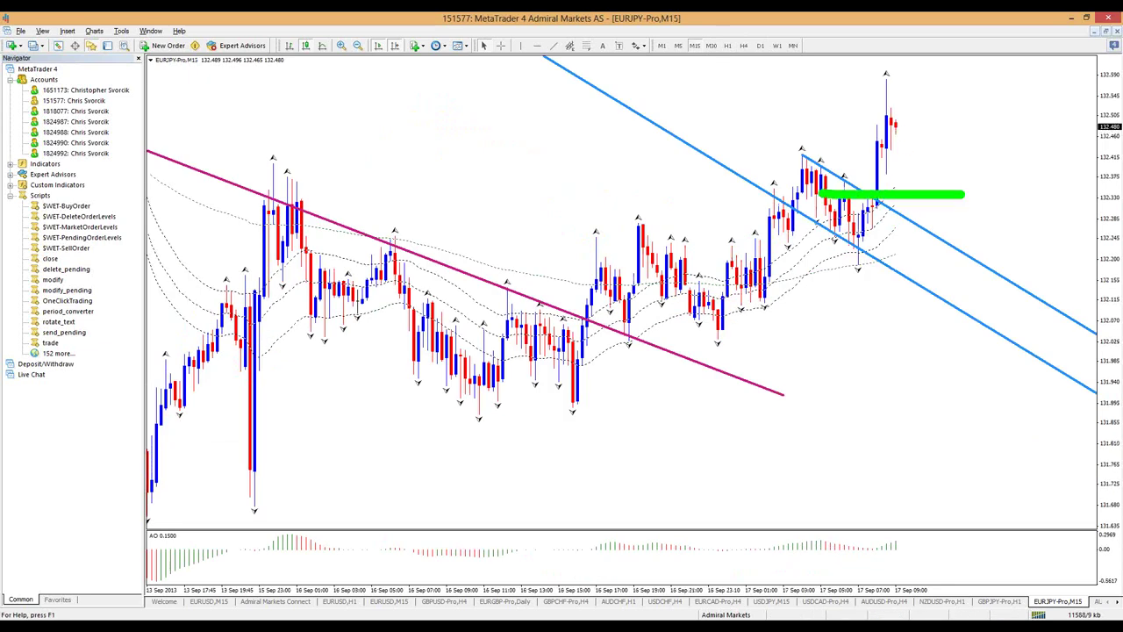
mouse_move(898, 125)
mouse_down()
mouse_move(955, 154)
mouse_move(977, 91)
mouse_move(996, 106)
mouse_up()
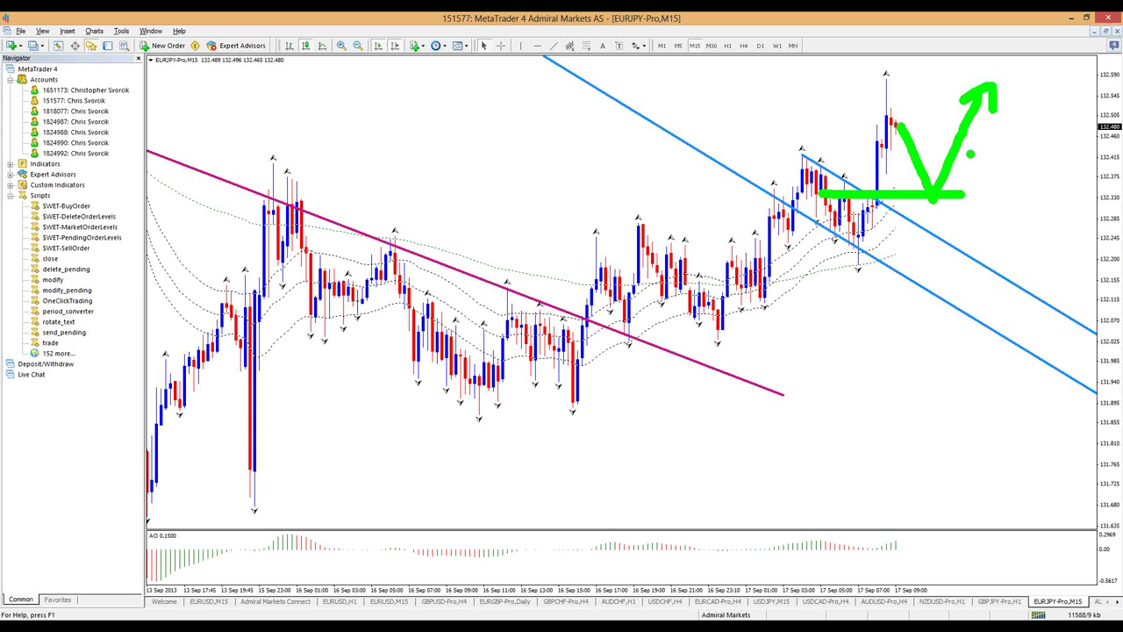
key(Escape)
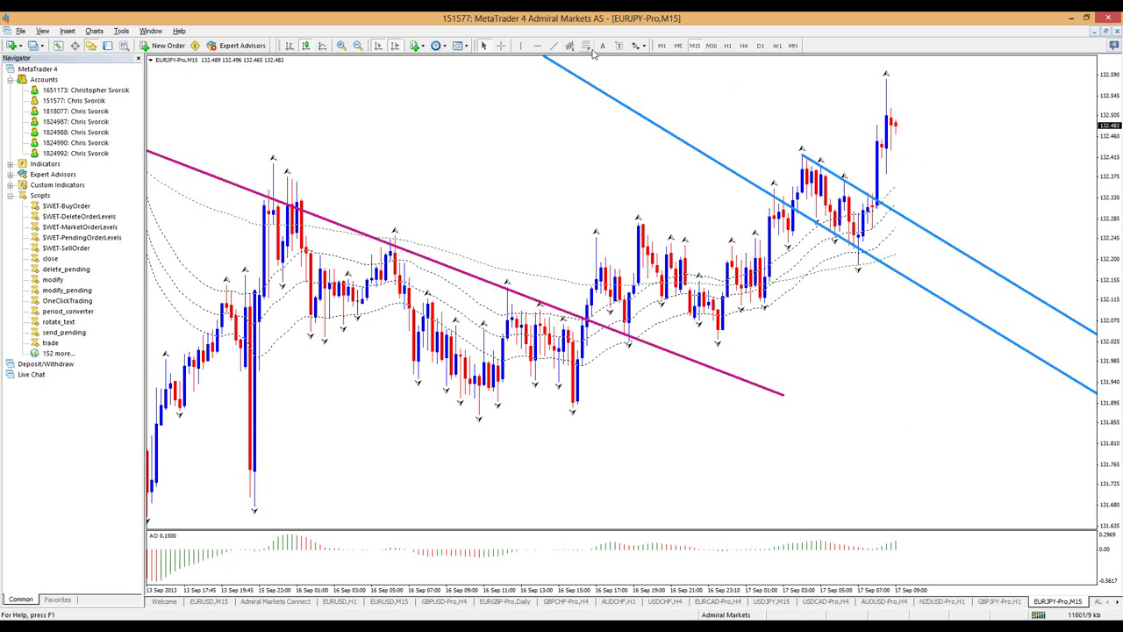
Draw a Fibonacci retracement from the latest M15 swing low to the swing high, highlight its 61.8 level in green, and clear the highlight.
drag(861, 263, 874, 84)
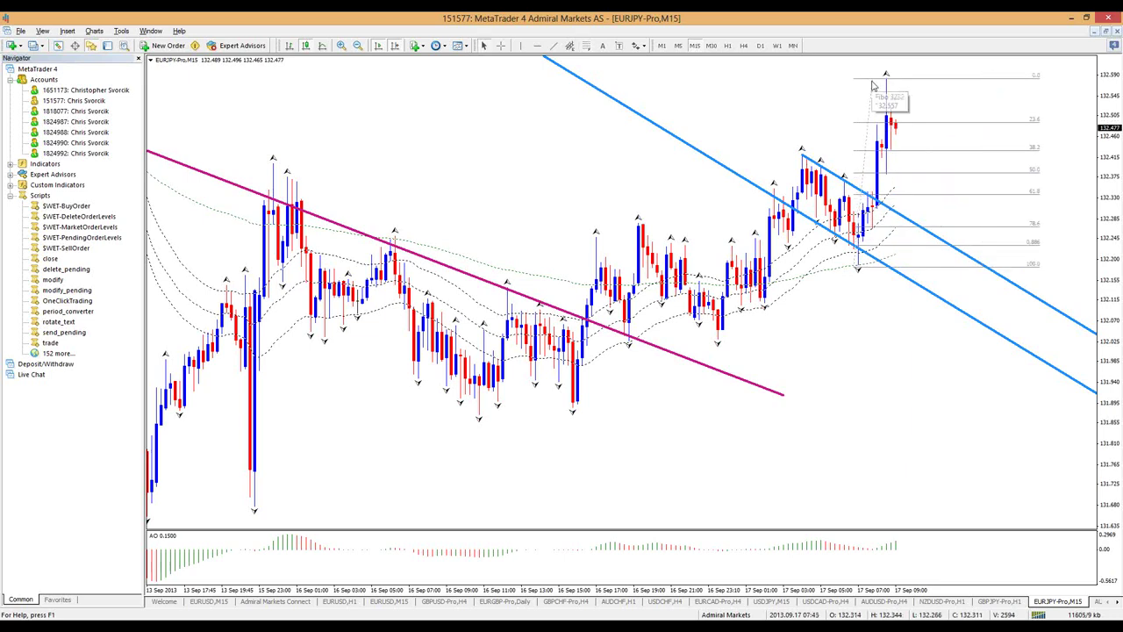
key(ctrl+2)
drag(876, 195, 1009, 194)
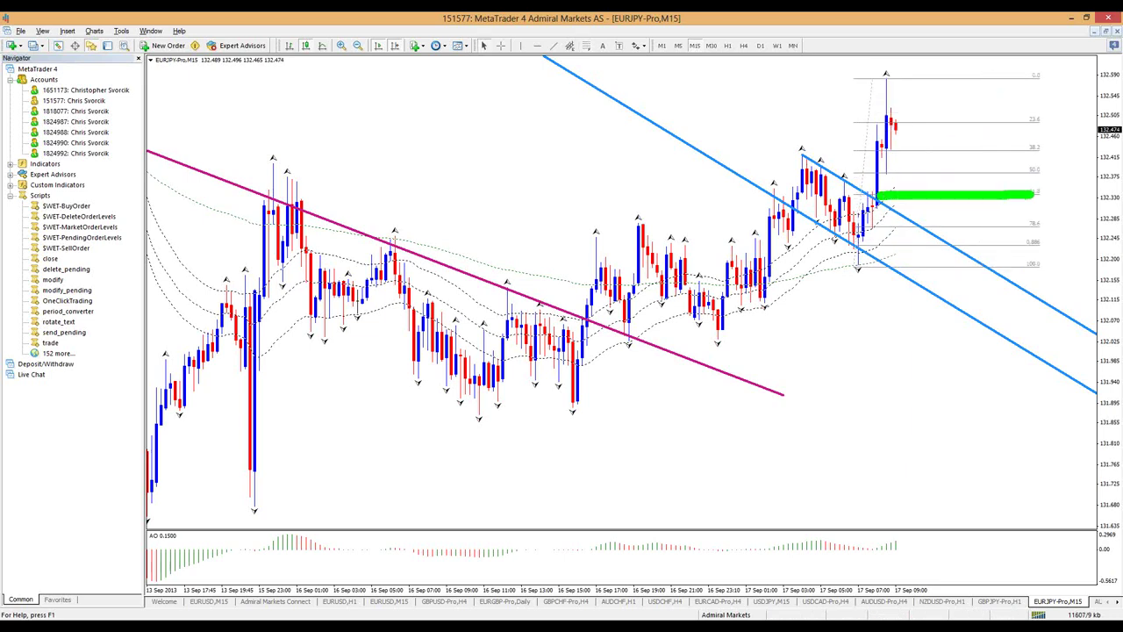
key(Escape)
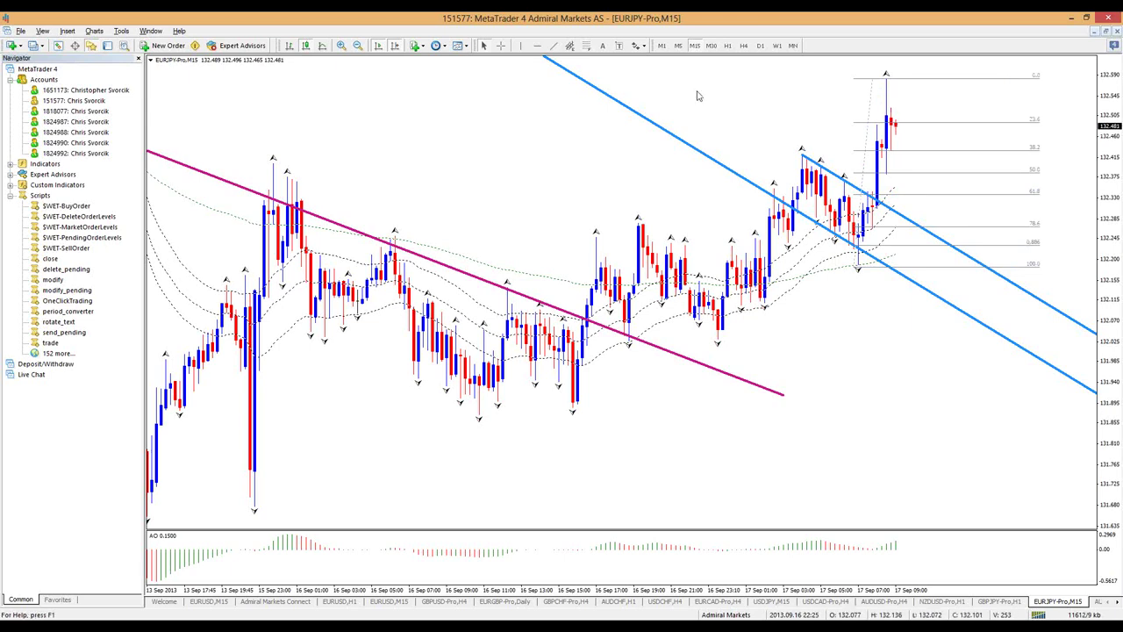
Examine the EURJPY triangle breakout and Fibonacci targets on the H1, H4 and Daily timeframes, returning to H4.
click(729, 46)
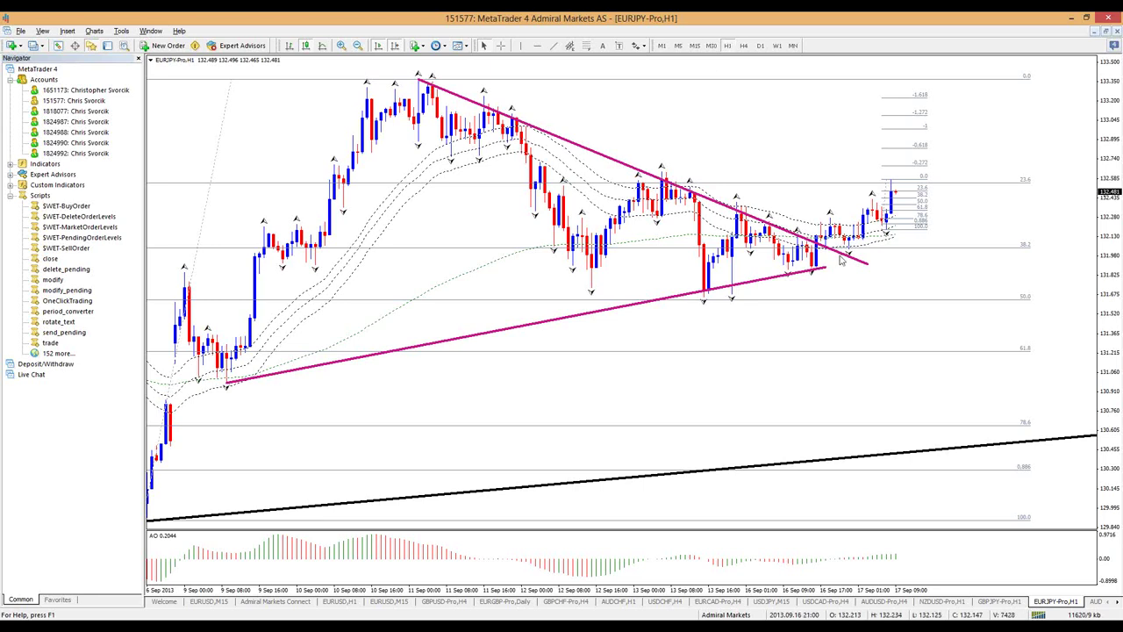
click(744, 47)
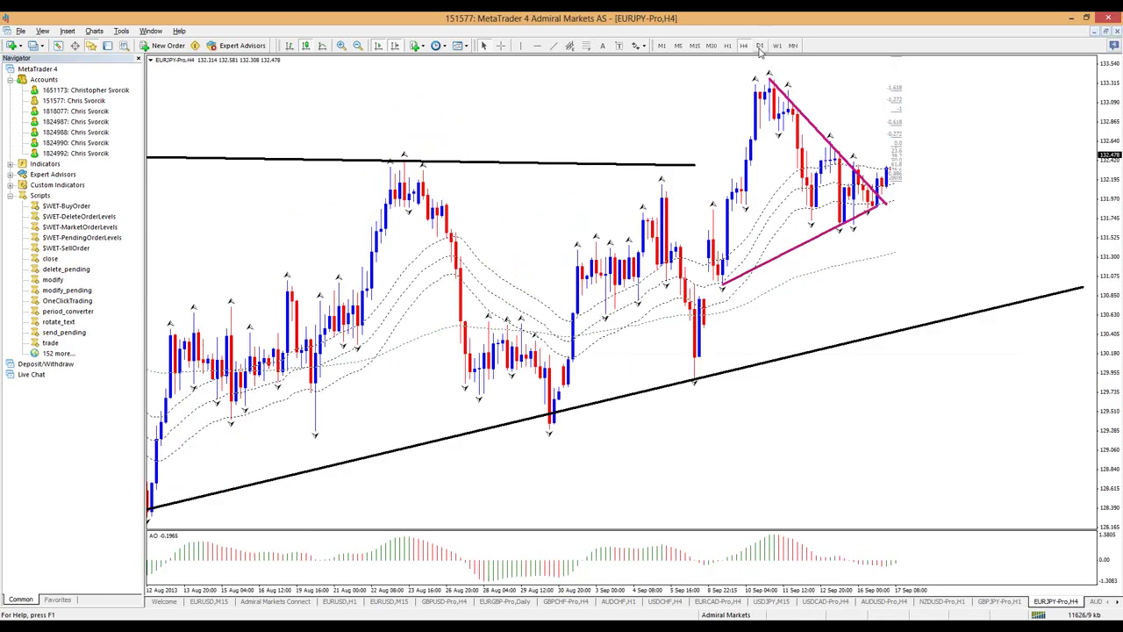
click(760, 47)
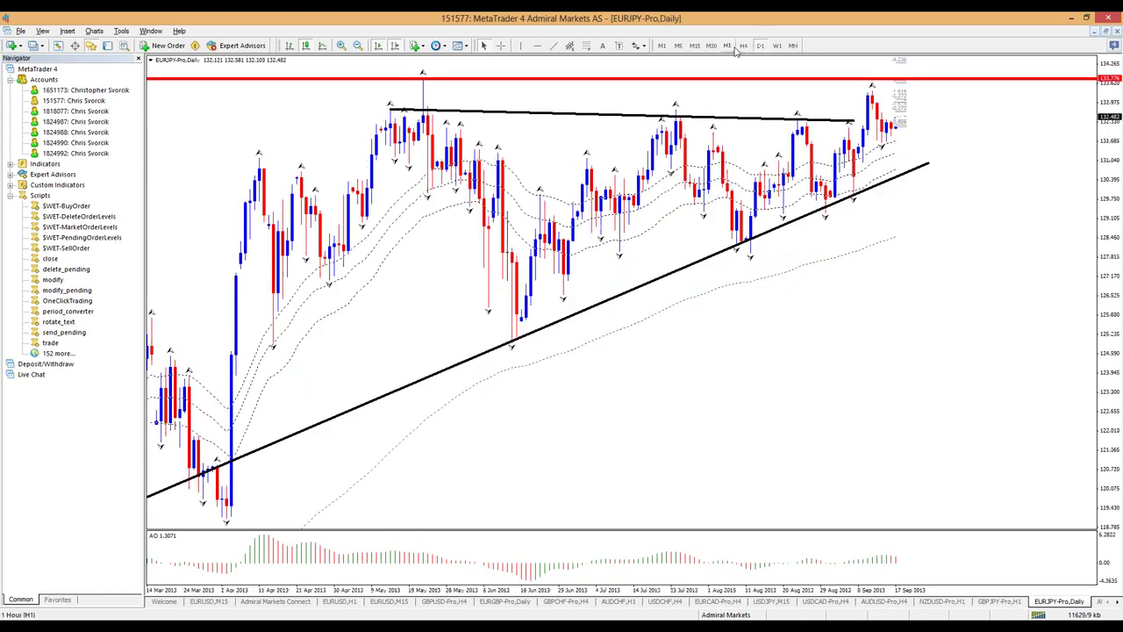
click(730, 47)
click(743, 46)
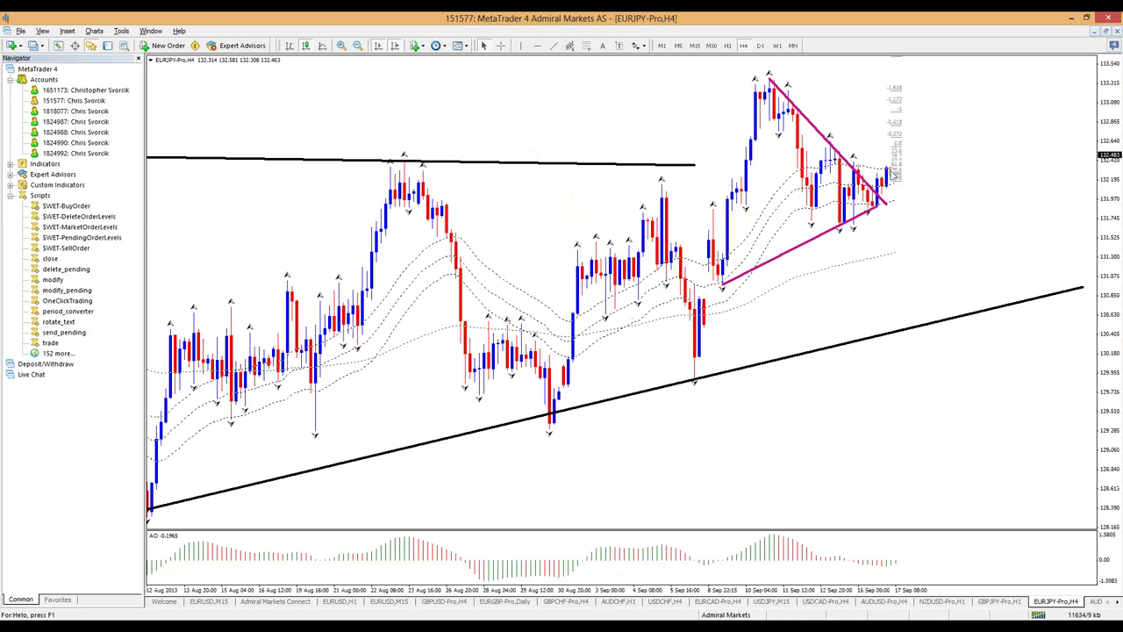
Restrict the small Fibonacci retracement's visibility to the lower timeframes up to H1, hiding it on the H4 chart.
right_click(893, 158)
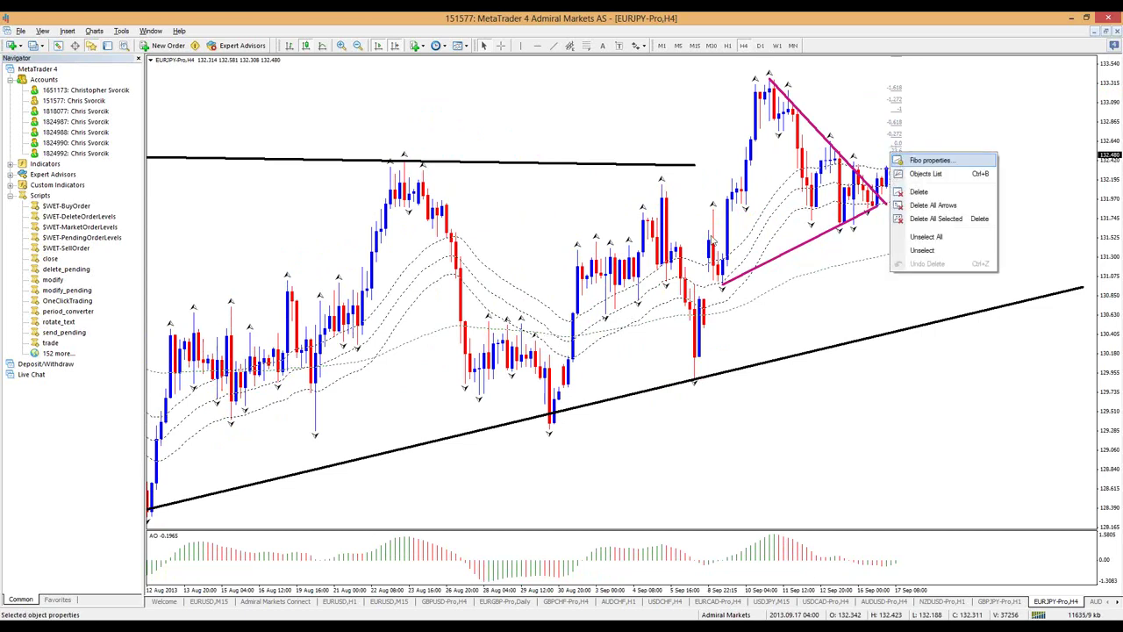
click(917, 162)
click(494, 296)
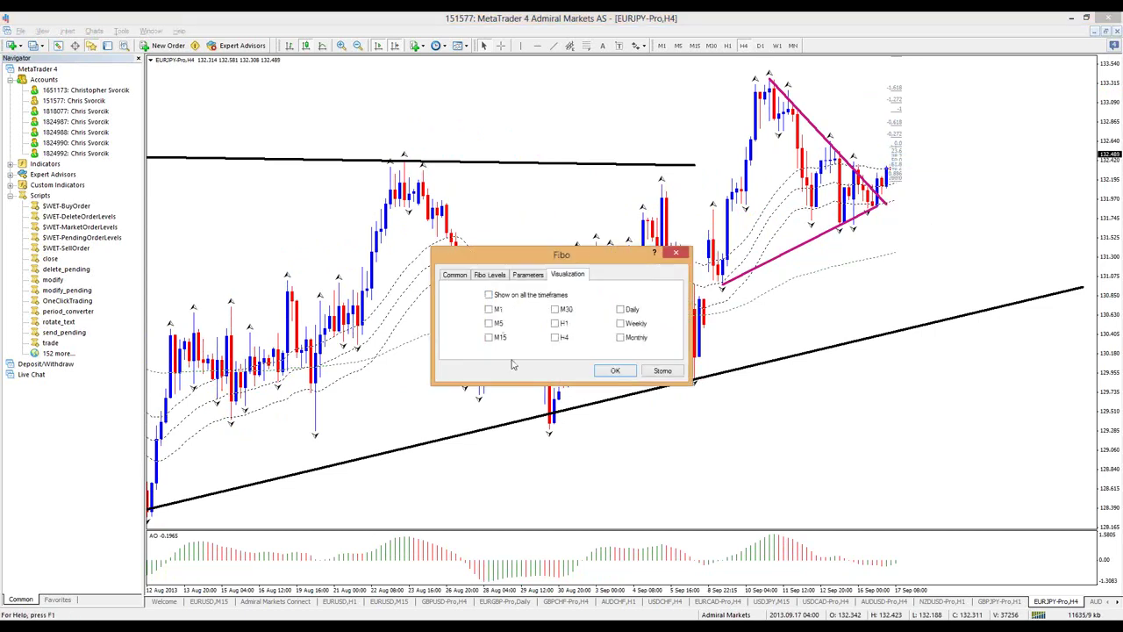
click(555, 309)
click(555, 322)
click(616, 372)
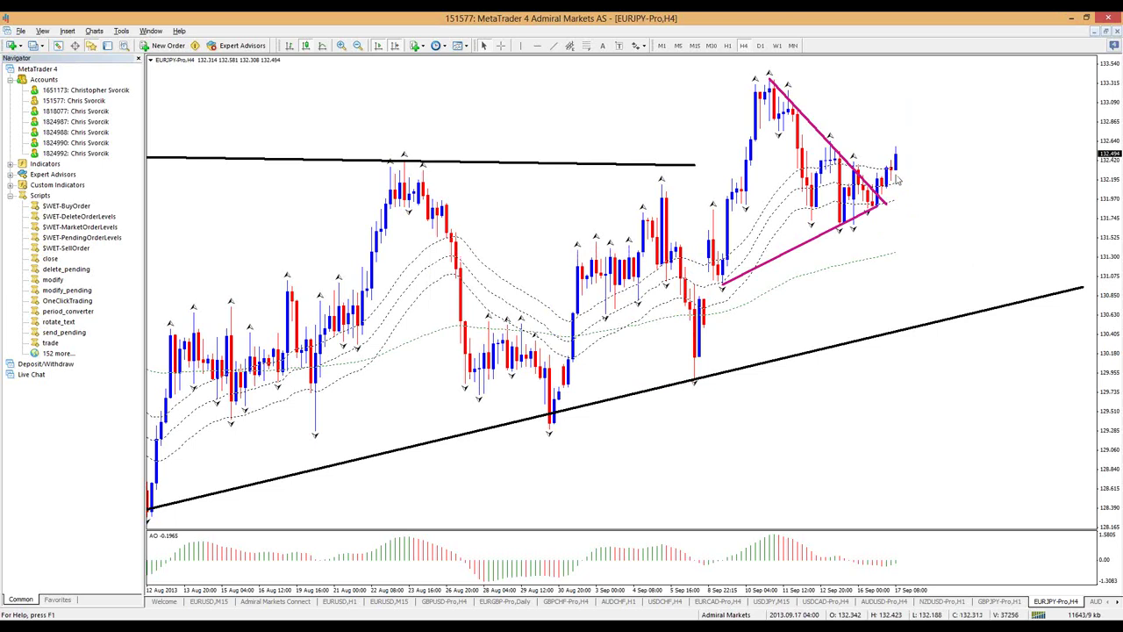
Circle the latest H4 candles in green, sketch a rising price path from the triangle breakout, and erase both drawings.
mouse_move(905, 171)
mouse_down()
mouse_move(904, 152)
mouse_move(867, 177)
mouse_move(910, 153)
mouse_up()
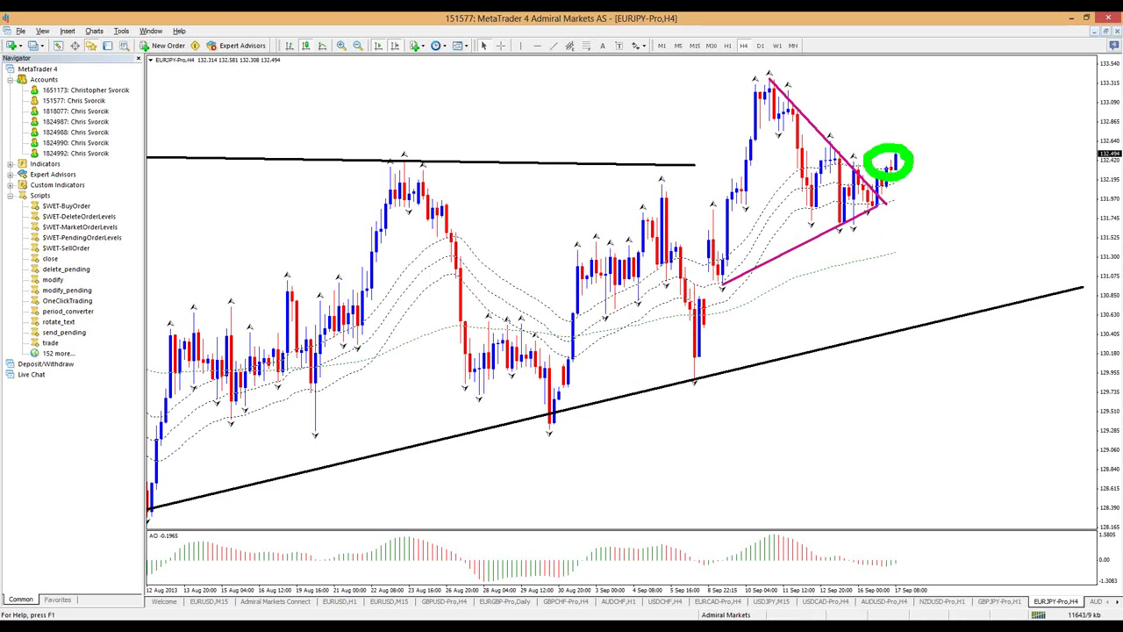
key(Escape)
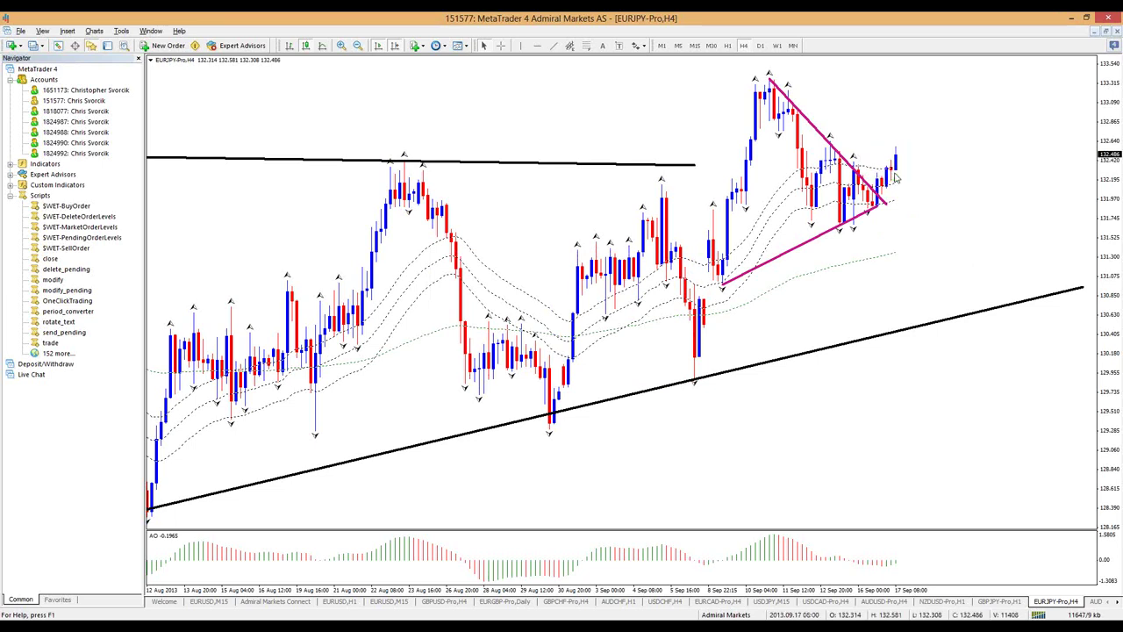
mouse_move(877, 187)
mouse_down()
mouse_move(916, 73)
mouse_move(929, 88)
mouse_up()
key(Escape)
Draw a horizontal line at the H4 swing high at 133.352 and set its colour to red.
click(536, 44)
click(755, 79)
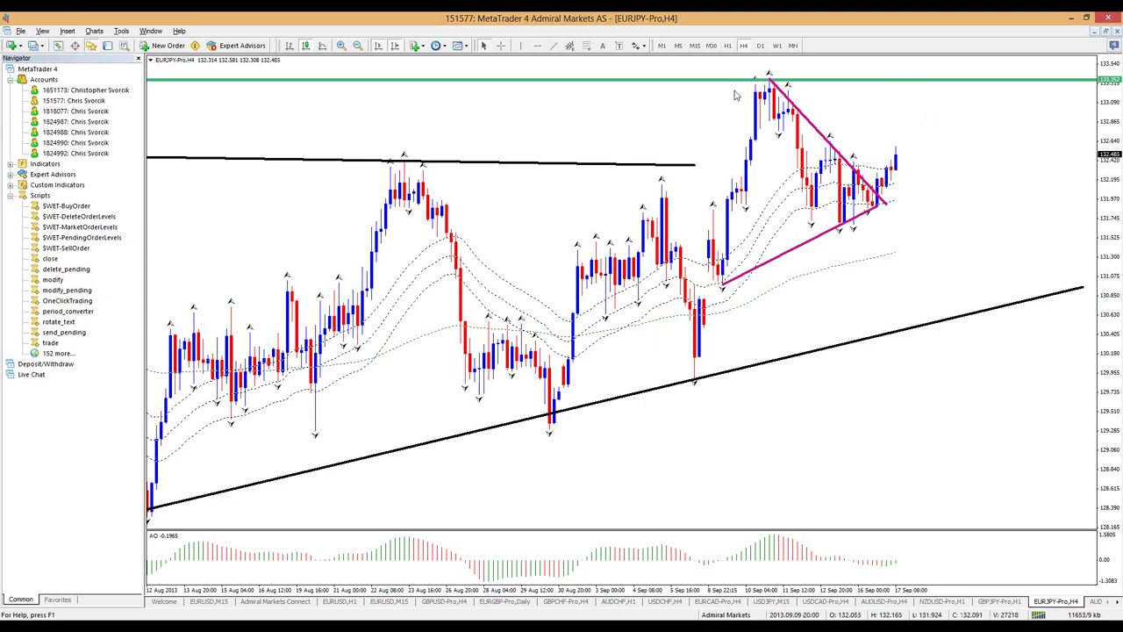
right_click(676, 80)
click(702, 86)
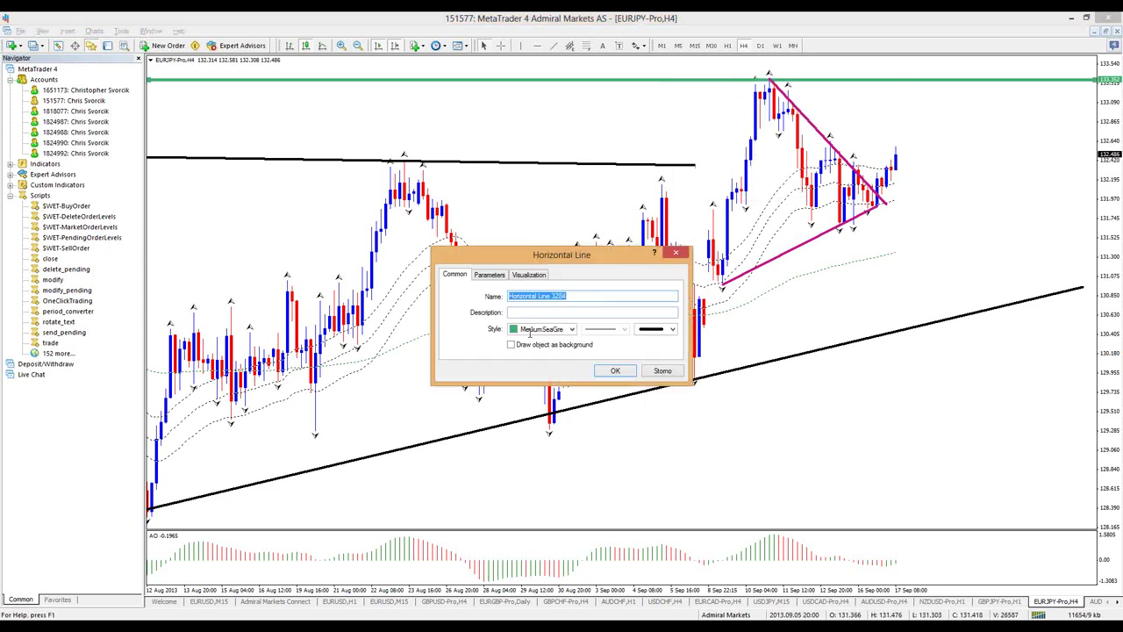
click(571, 329)
click(502, 454)
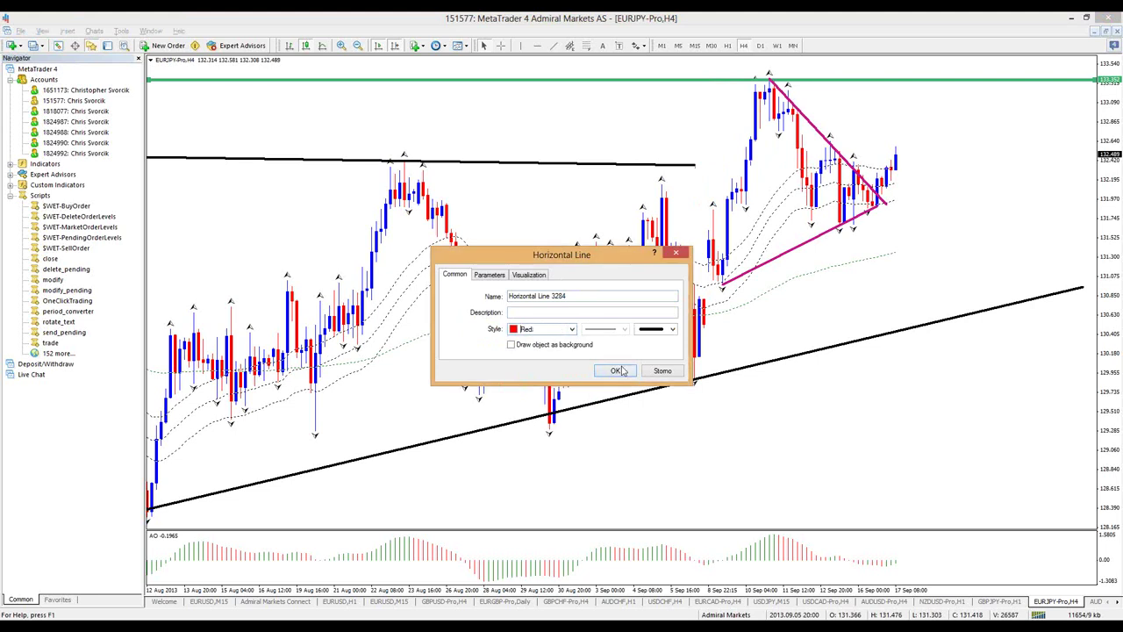
click(617, 370)
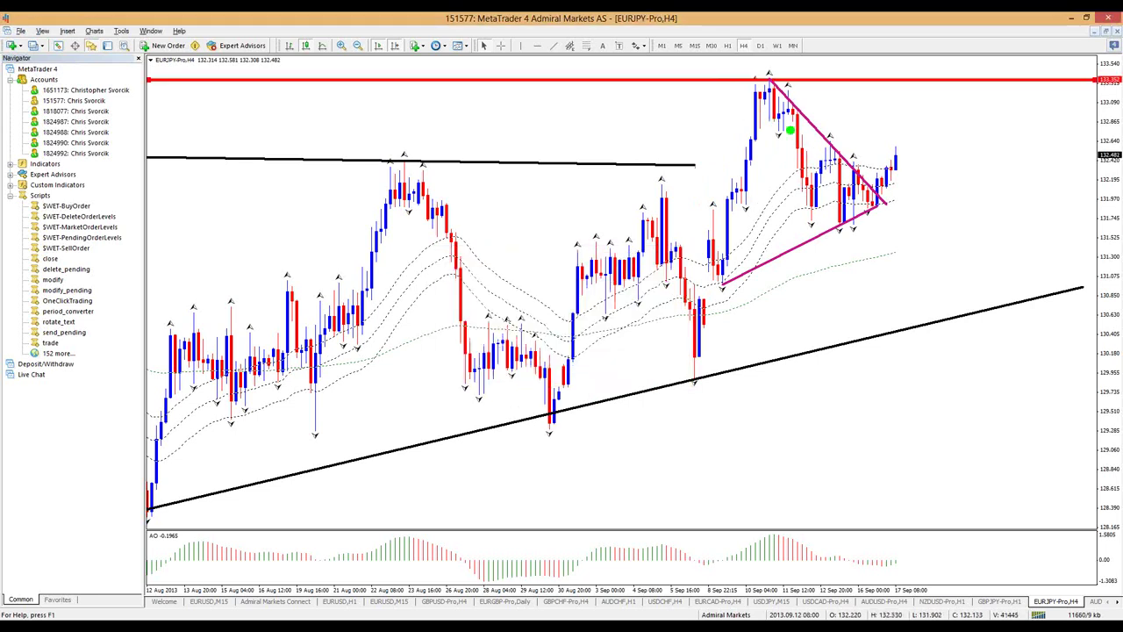
On H1, circle the consolidation below the swing high, clear the circle, and add a horizontal line at 132.865 beneath it.
click(728, 45)
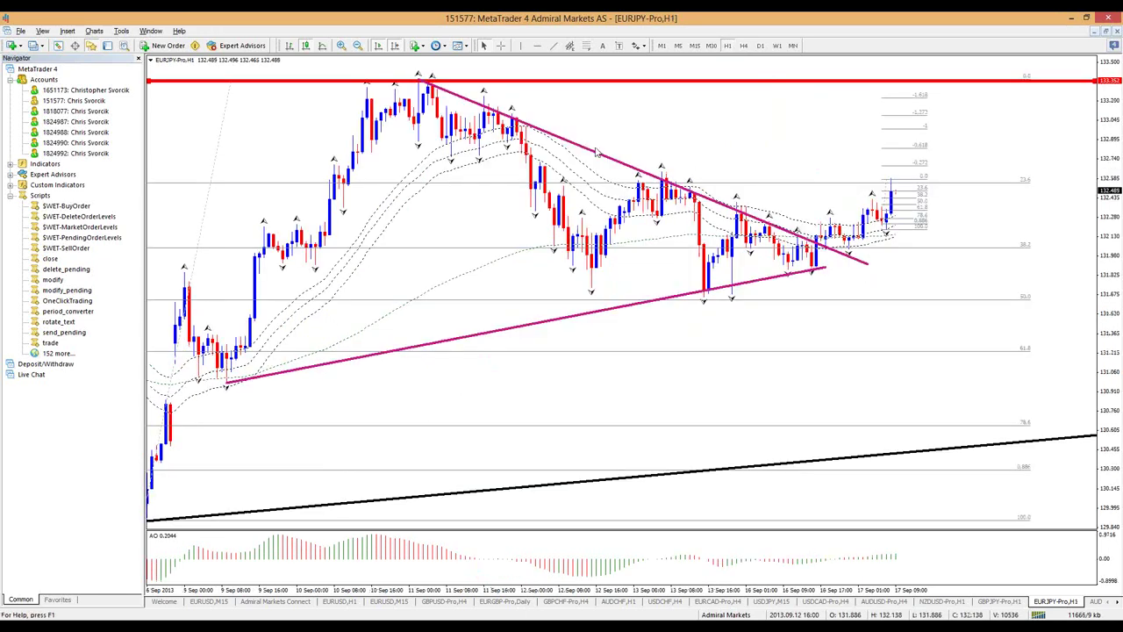
mouse_move(521, 137)
mouse_down()
mouse_move(525, 118)
mouse_move(444, 137)
mouse_move(526, 123)
mouse_up()
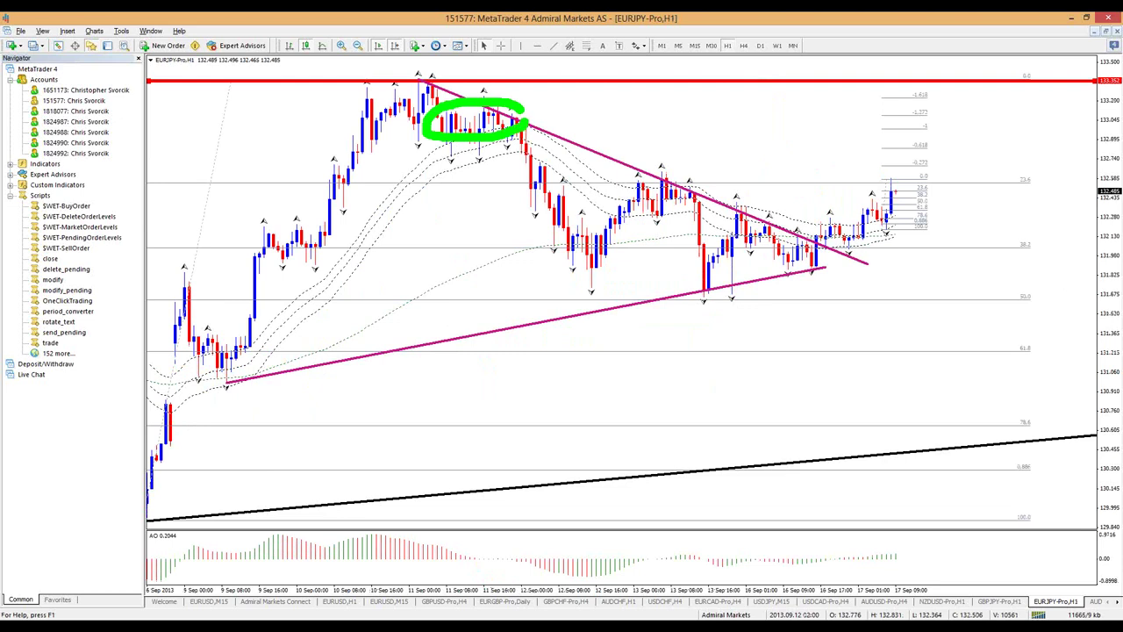
key(Escape)
click(538, 46)
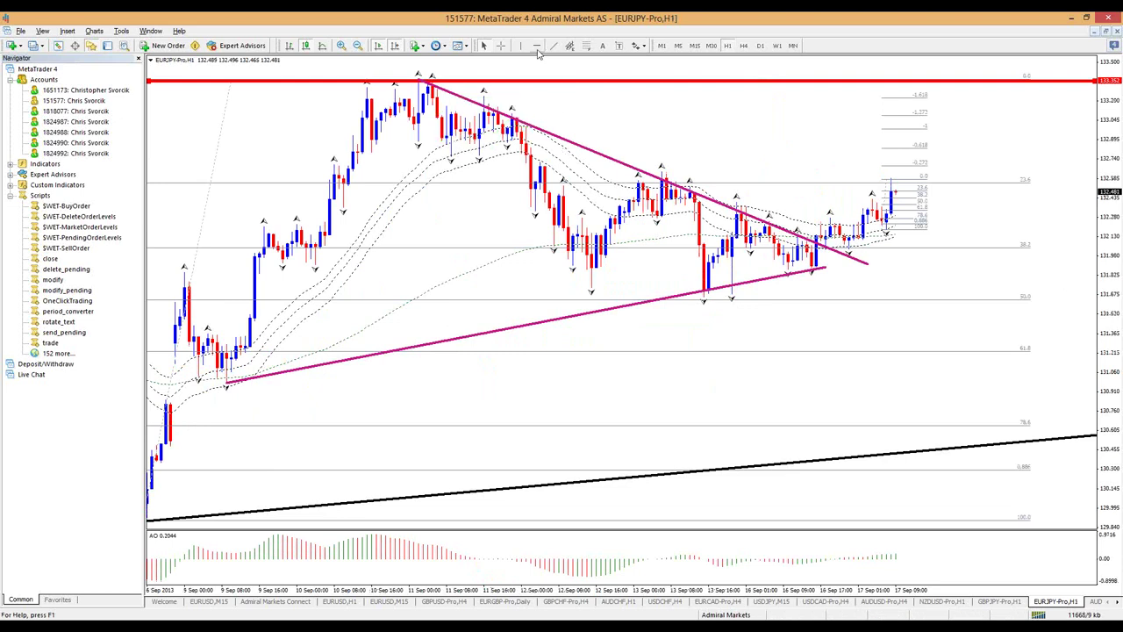
click(518, 142)
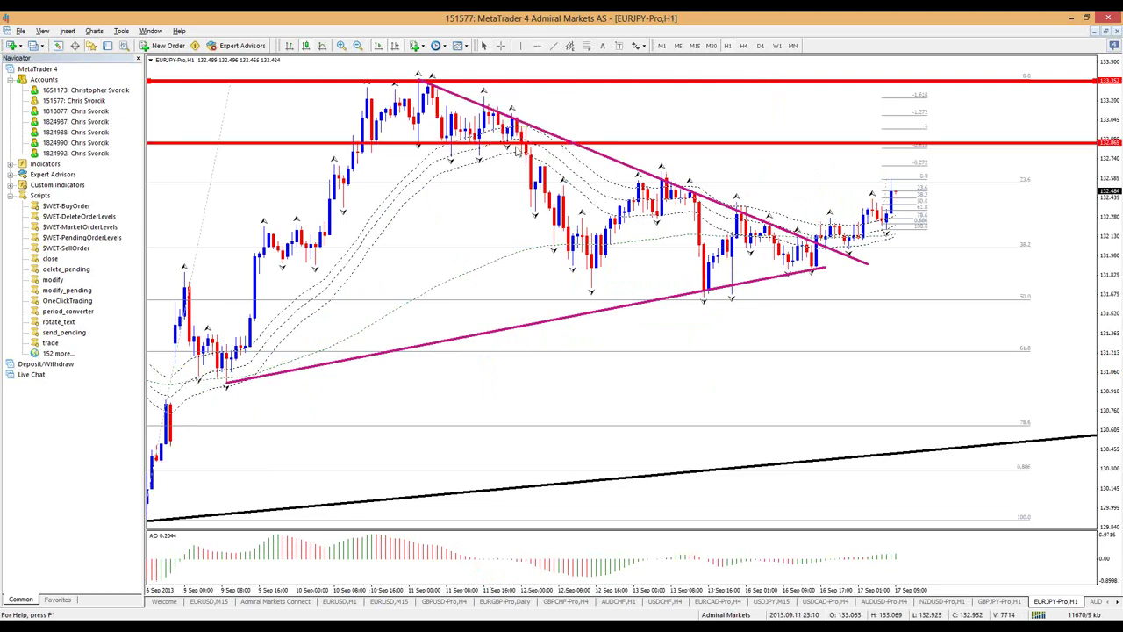
Highlight the 132.865 line in green, sketch the path from the triangle breakout up to it, and clear the drawings.
drag(404, 143, 946, 144)
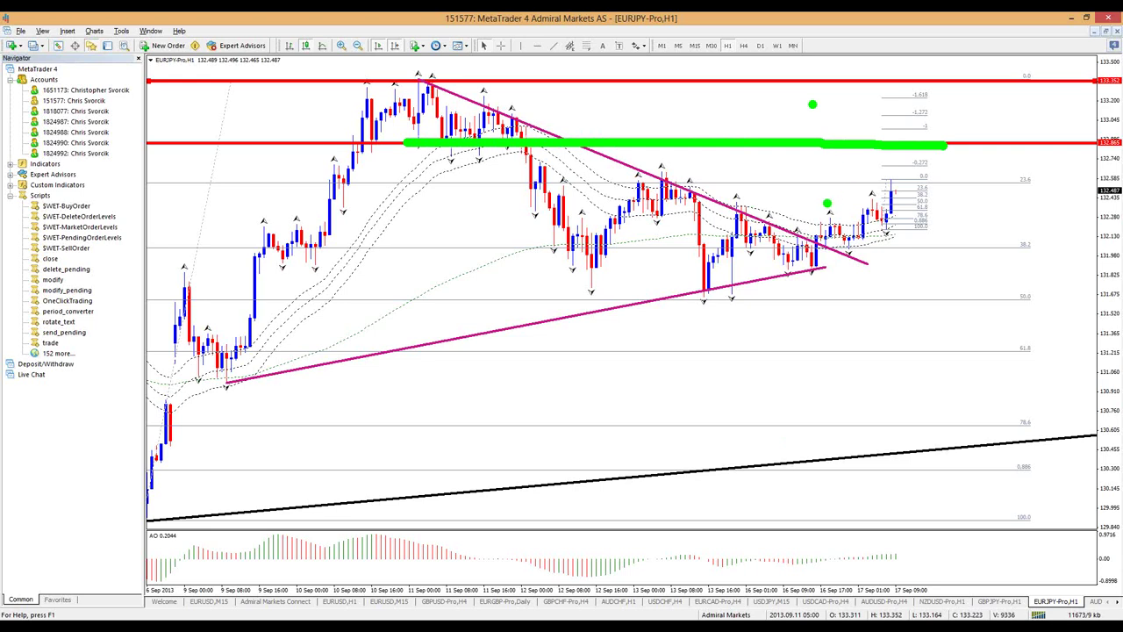
key(Escape)
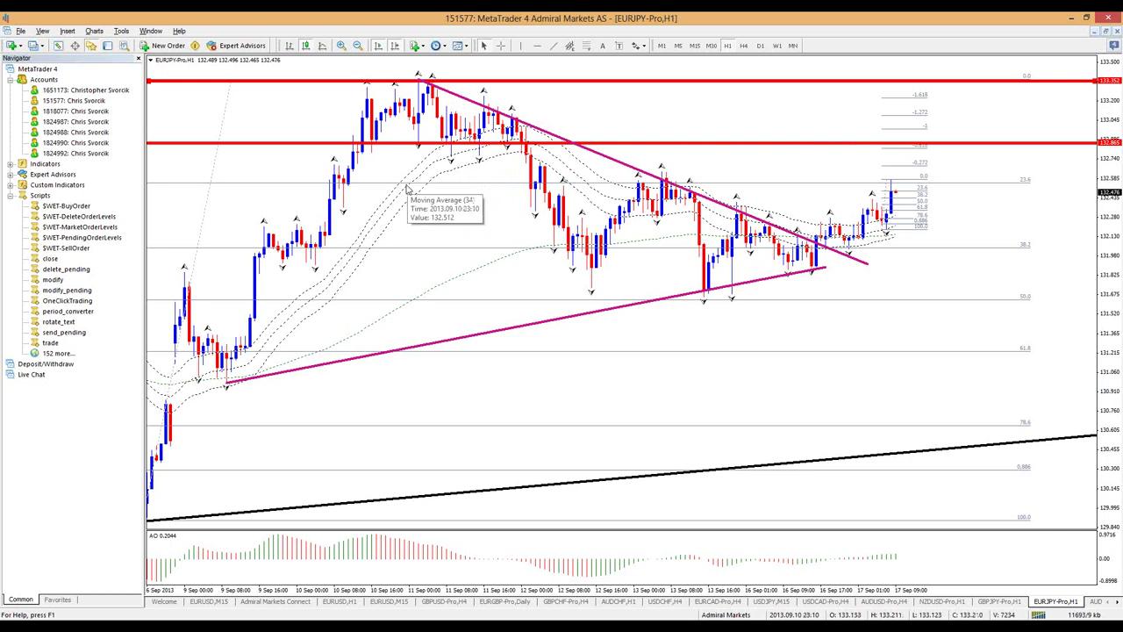
mouse_move(849, 235)
mouse_down()
mouse_move(816, 238)
mouse_move(849, 246)
mouse_move(898, 130)
mouse_up()
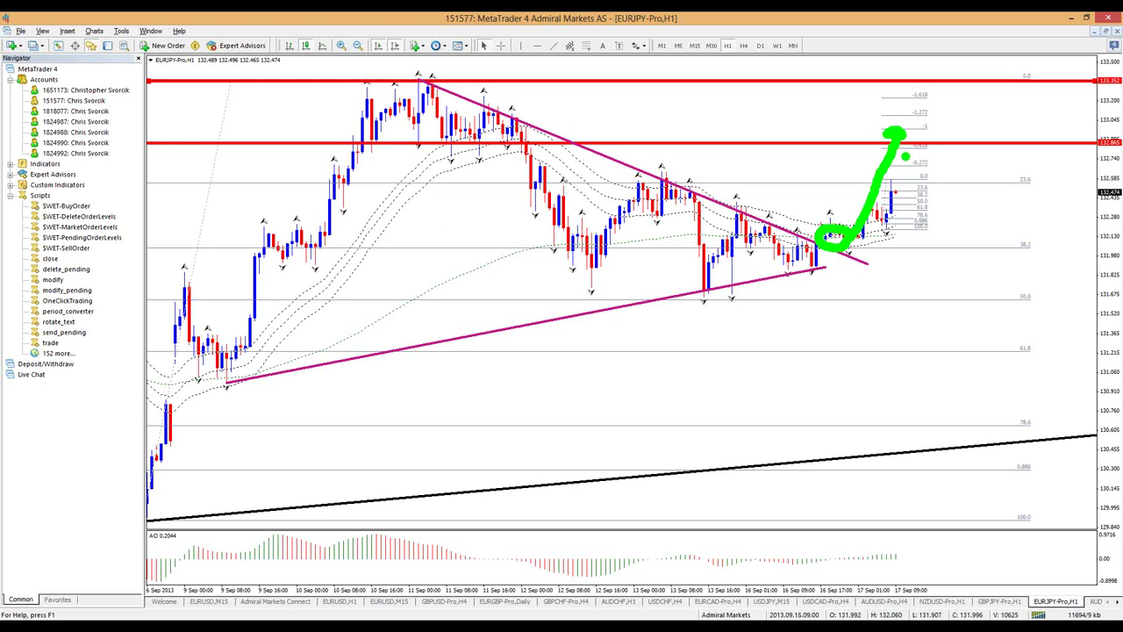
key(Escape)
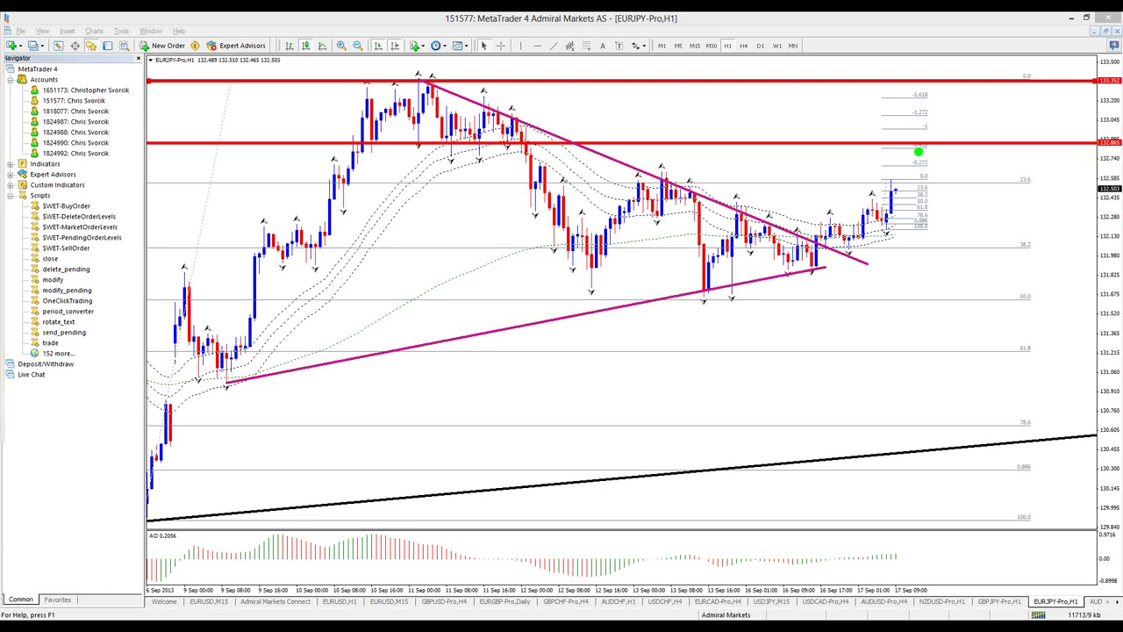
mouse_move(1098, 141)
mouse_down()
mouse_move(860, 152)
mouse_move(474, 147)
mouse_up()
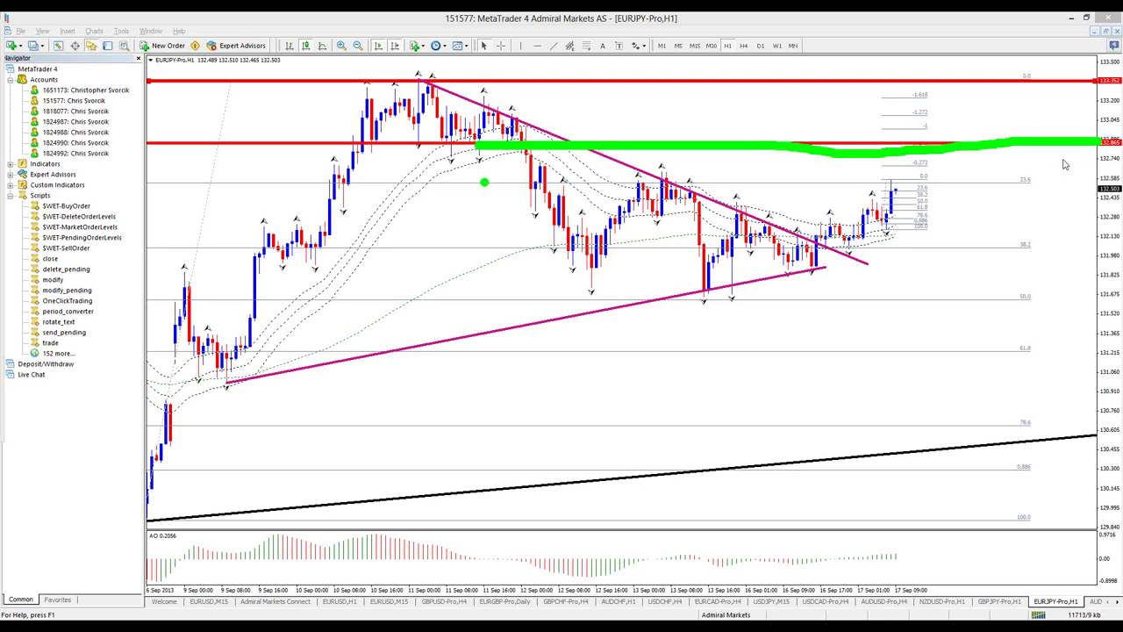
key(Escape)
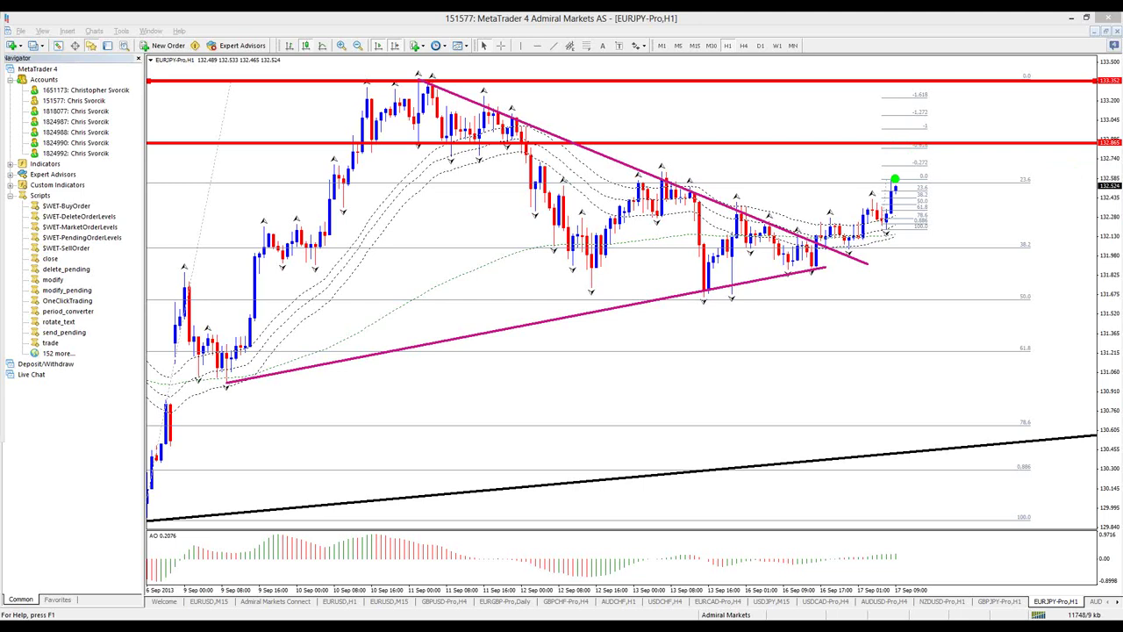
Sketch a green price rise beyond 132.865 with two horizontal target levels up to the -1.618 Fibonacci target, and clear it.
drag(895, 182, 925, 103)
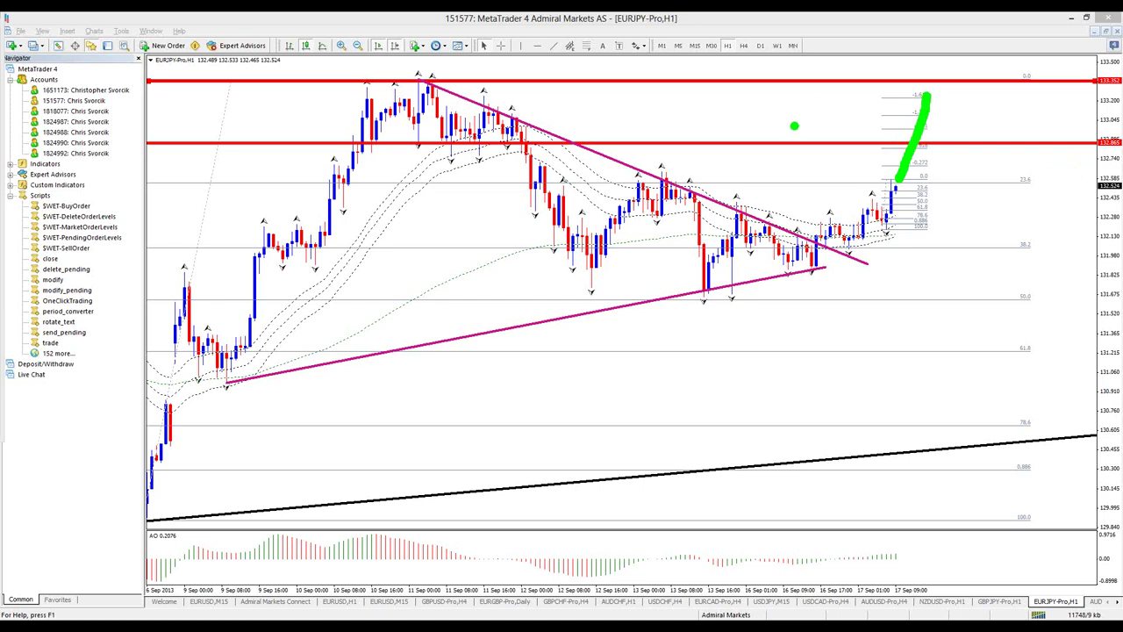
drag(872, 126, 982, 125)
drag(886, 99, 986, 98)
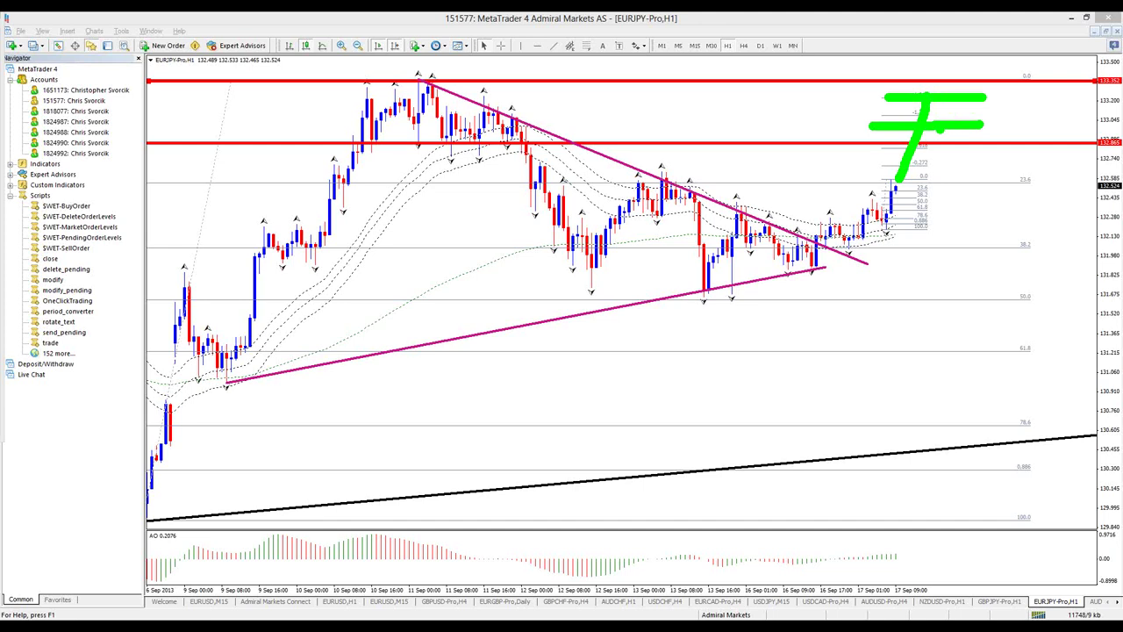
key(Escape)
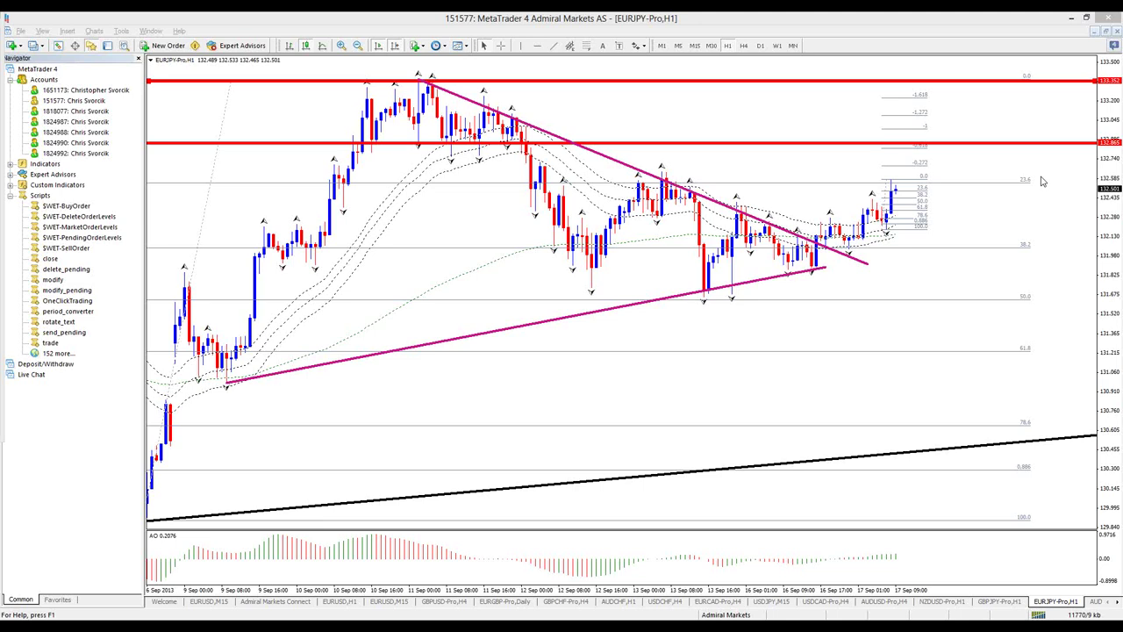
Circle the H1 consolidation after the triangle breakout in green and write a boxed 2:1 ratio beneath it.
key(ctrl+2)
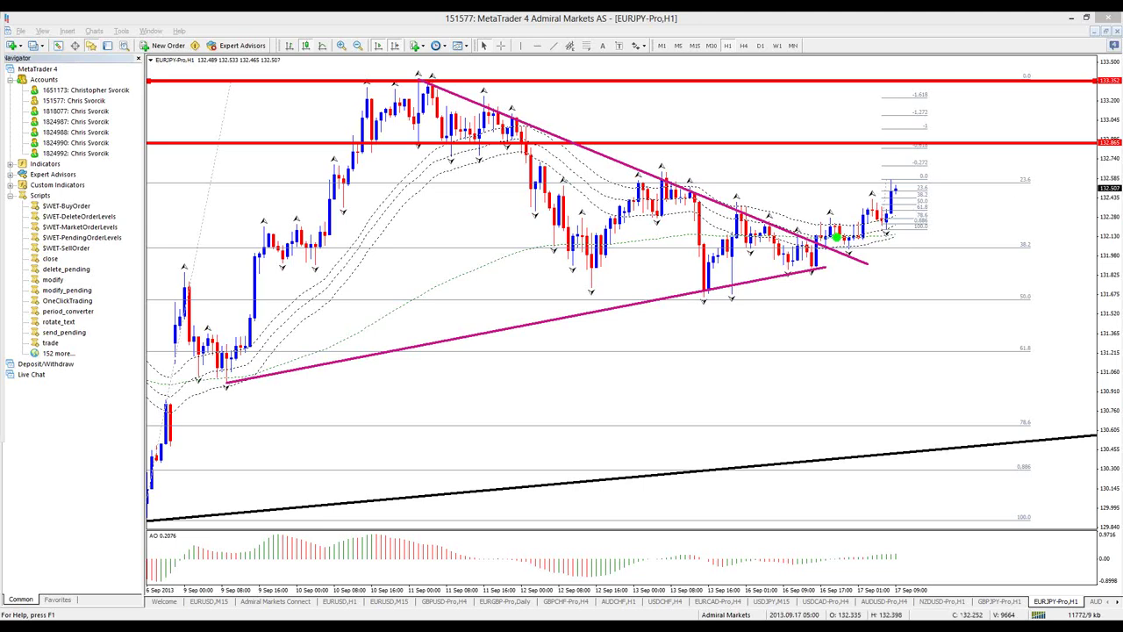
mouse_move(844, 230)
mouse_down()
mouse_move(817, 216)
mouse_move(816, 240)
mouse_move(858, 221)
mouse_up()
drag(784, 311, 807, 342)
click(833, 314)
click(835, 332)
drag(865, 312, 877, 358)
mouse_move(758, 297)
mouse_down()
mouse_move(770, 351)
mouse_move(902, 377)
mouse_move(923, 298)
mouse_move(774, 288)
mouse_move(762, 293)
mouse_move(781, 328)
mouse_up()
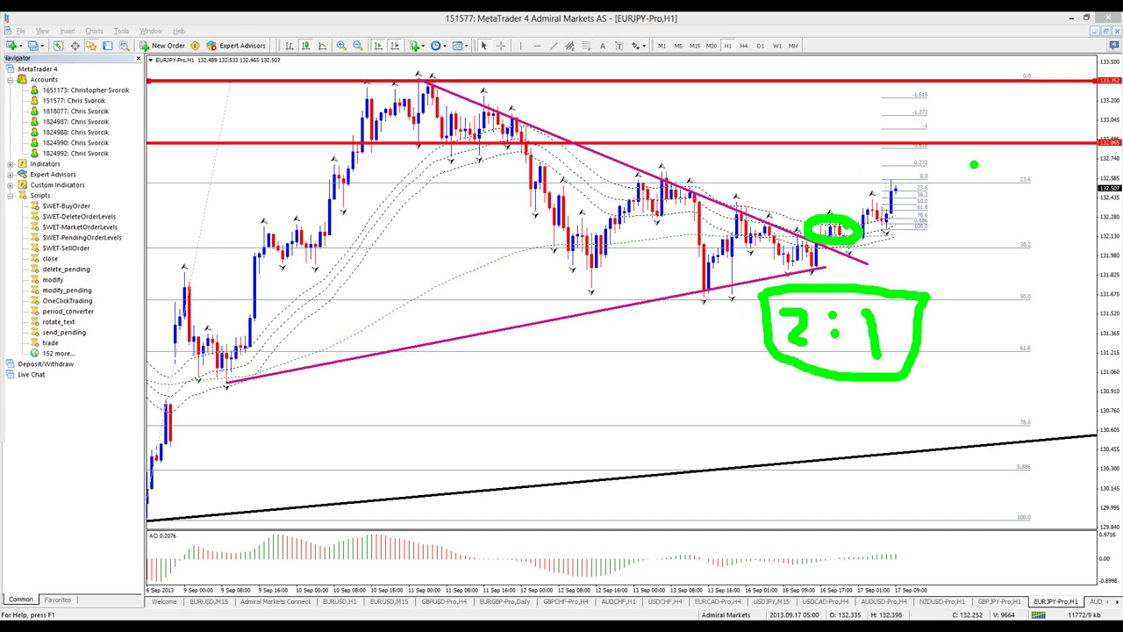
Sketch rising green arrows near the Fibonacci targets and below the triangle, and thicken the box around 2:1.
mouse_move(949, 154)
mouse_down()
mouse_move(980, 104)
mouse_move(966, 105)
mouse_move(993, 107)
mouse_up()
mouse_move(771, 297)
mouse_down()
mouse_move(760, 369)
mouse_move(886, 372)
mouse_move(928, 347)
mouse_move(816, 295)
mouse_move(776, 297)
mouse_move(766, 360)
mouse_move(781, 365)
mouse_move(882, 384)
mouse_move(921, 351)
mouse_up()
drag(771, 376, 814, 378)
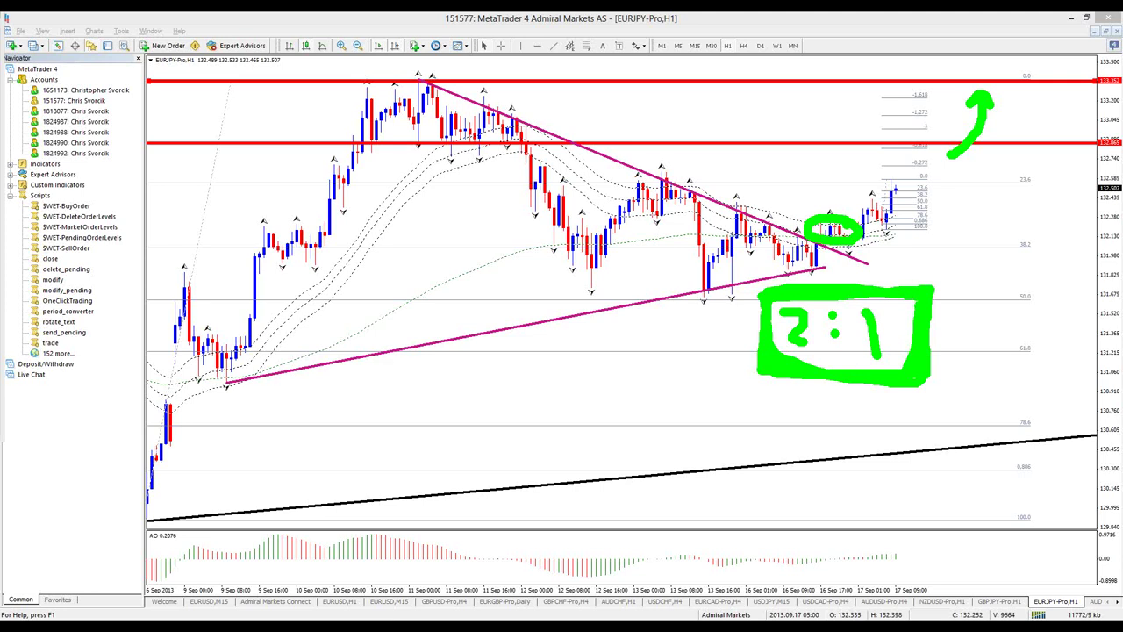
mouse_move(523, 400)
mouse_down()
mouse_move(557, 365)
mouse_move(570, 381)
mouse_up()
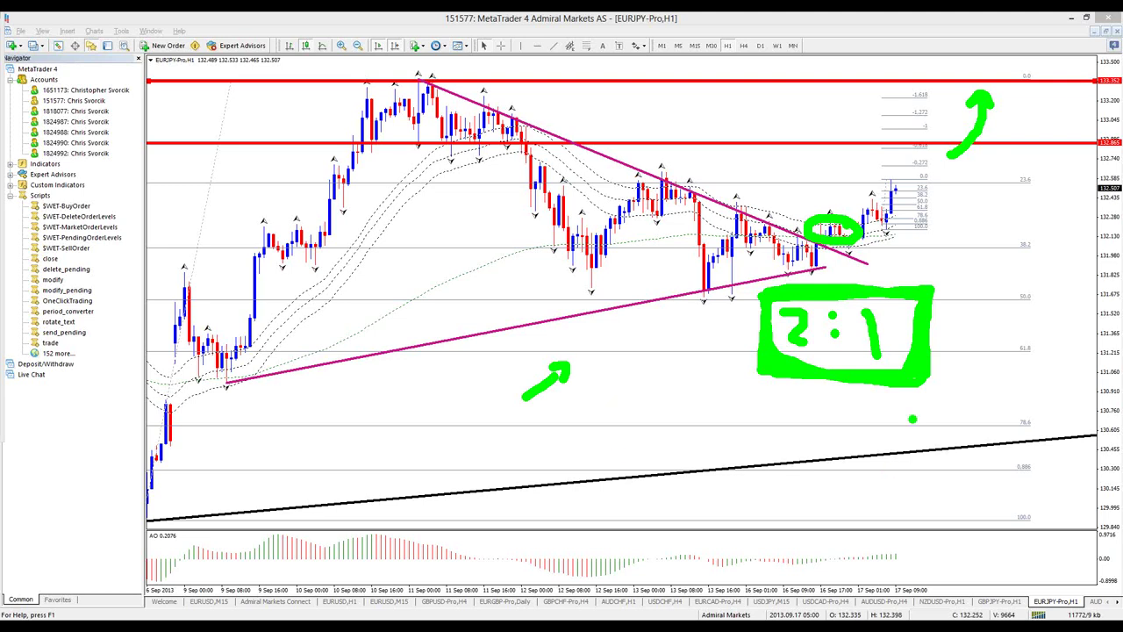
mouse_move(758, 326)
mouse_down()
mouse_move(762, 375)
mouse_move(849, 383)
mouse_up()
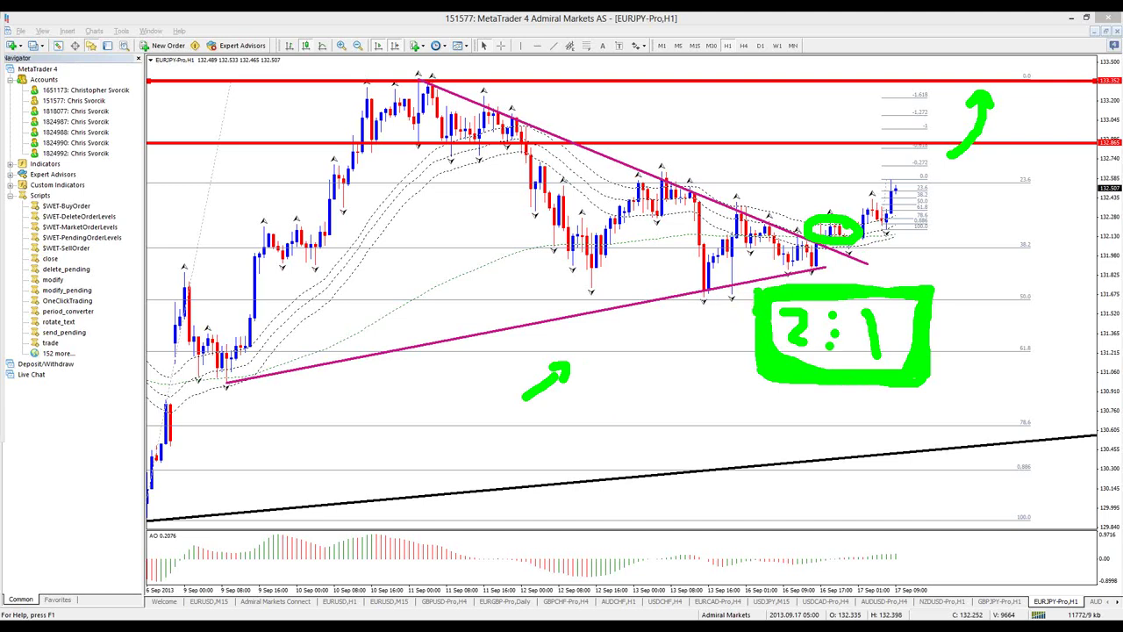
Draw a green arrow pointing to the 2:1 box and another below it, and write 2/3 beside the box.
mouse_move(663, 331)
mouse_down()
mouse_move(725, 330)
mouse_move(714, 342)
mouse_up()
drag(663, 428, 713, 428)
mouse_move(707, 418)
mouse_down()
mouse_move(720, 428)
mouse_move(707, 436)
mouse_up()
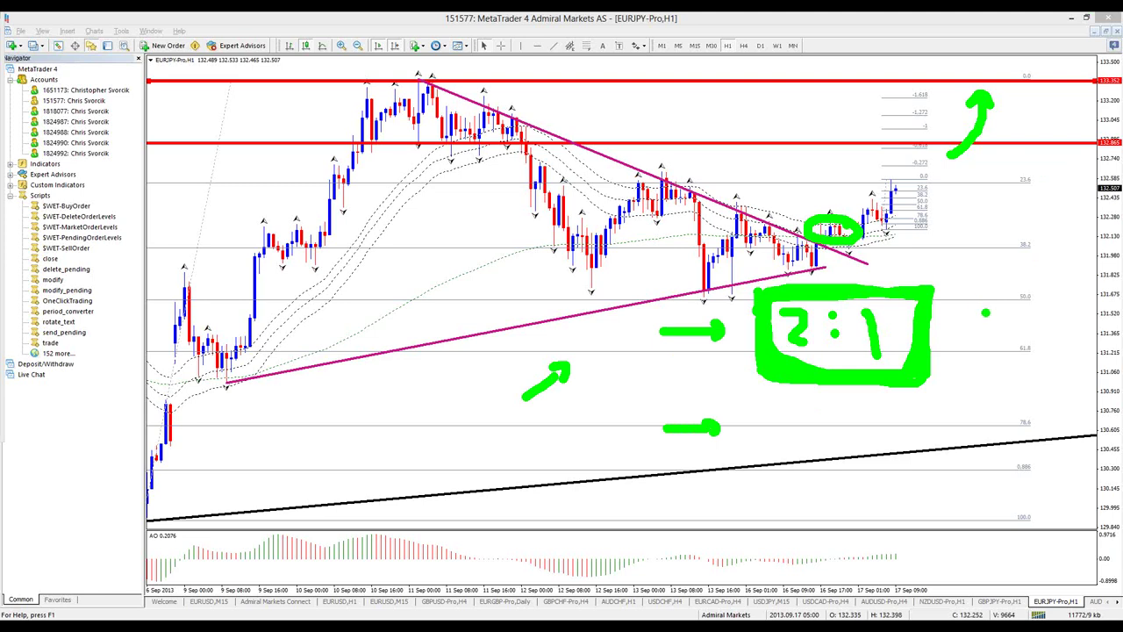
drag(971, 303, 986, 339)
click(1028, 324)
mouse_move(1023, 300)
mouse_down()
mouse_move(1000, 343)
mouse_move(1028, 363)
mouse_up()
Write TS, 3:1 and an underlined 1/3 beside the lower arrow, touch up the 2/3, and erase all annotations.
mouse_move(795, 414)
mouse_down()
mouse_move(793, 451)
mouse_move(825, 421)
mouse_move(823, 451)
mouse_move(770, 500)
mouse_up()
click(839, 484)
click(844, 506)
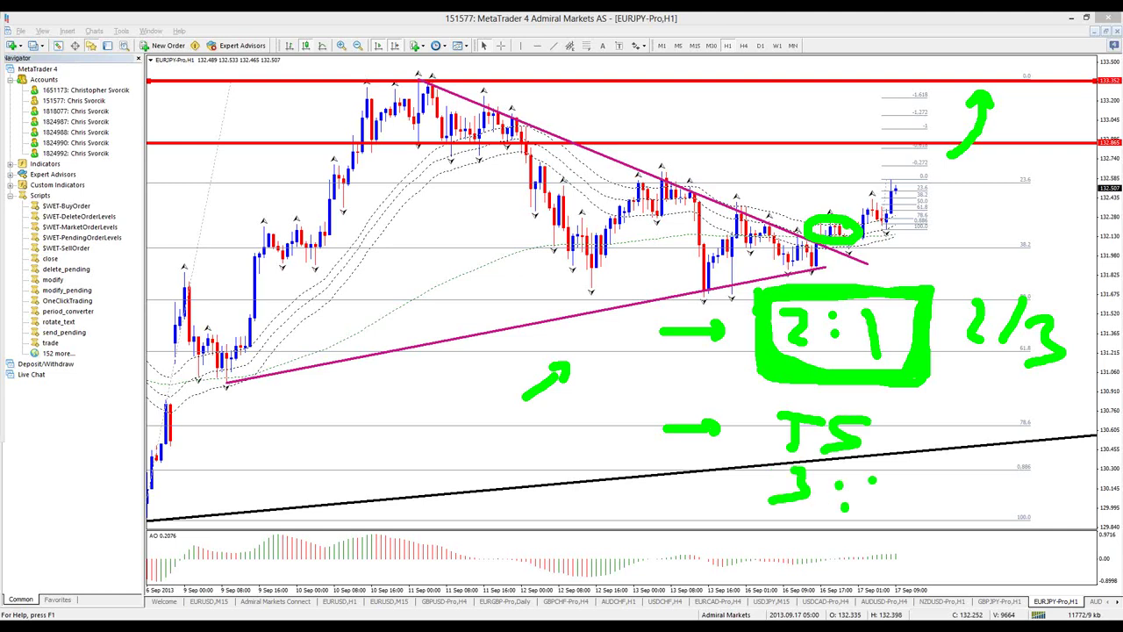
drag(874, 472, 887, 504)
drag(992, 409, 990, 472)
click(1054, 447)
mouse_move(1042, 414)
mouse_down()
mouse_move(1025, 470)
mouse_move(1035, 483)
mouse_up()
drag(940, 502, 1062, 494)
drag(955, 307, 978, 298)
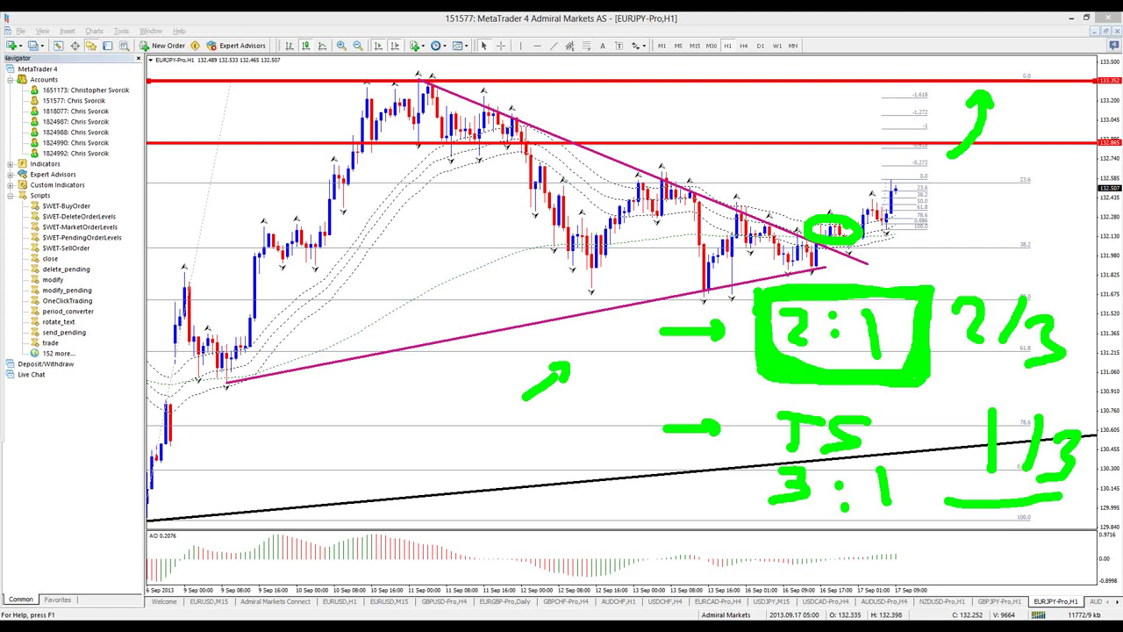
key(e)
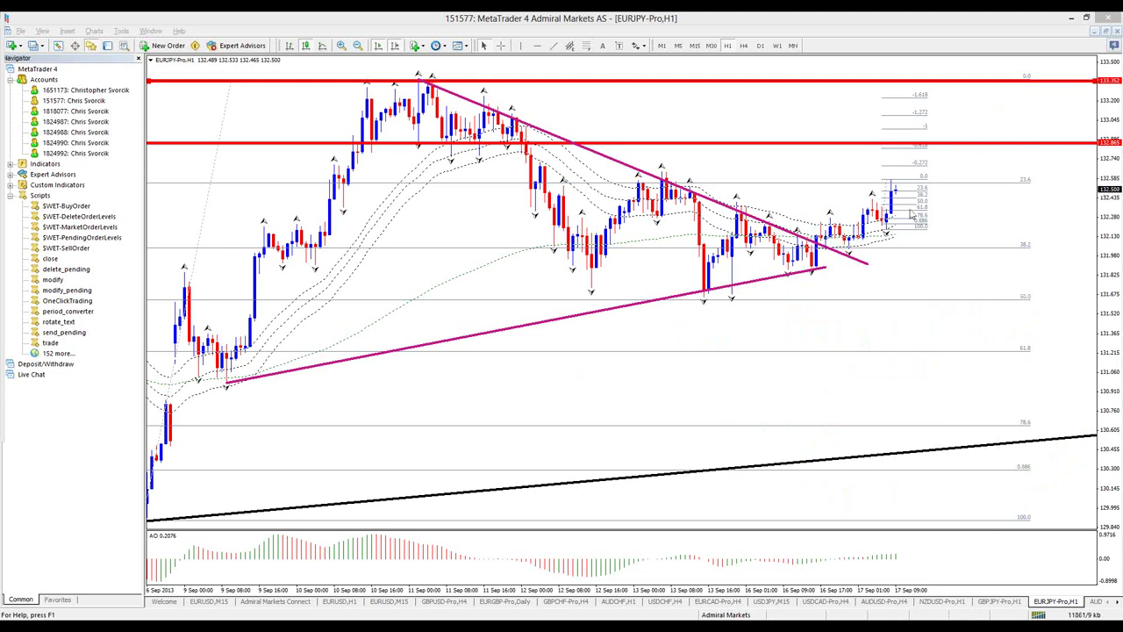
key(Escape)
Circle the triangle breakout on H1, sketch a pullback to the 61.8 level with an upward bounce on M15, and clear both drawings.
mouse_move(844, 233)
mouse_down()
mouse_move(777, 239)
mouse_move(835, 255)
mouse_up()
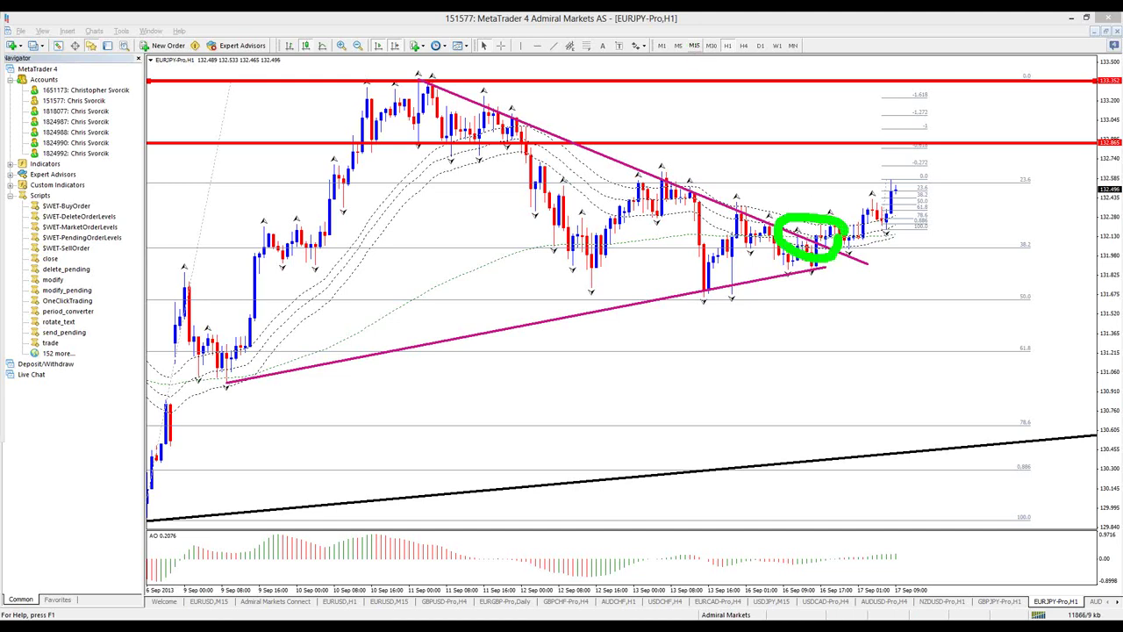
key(Escape)
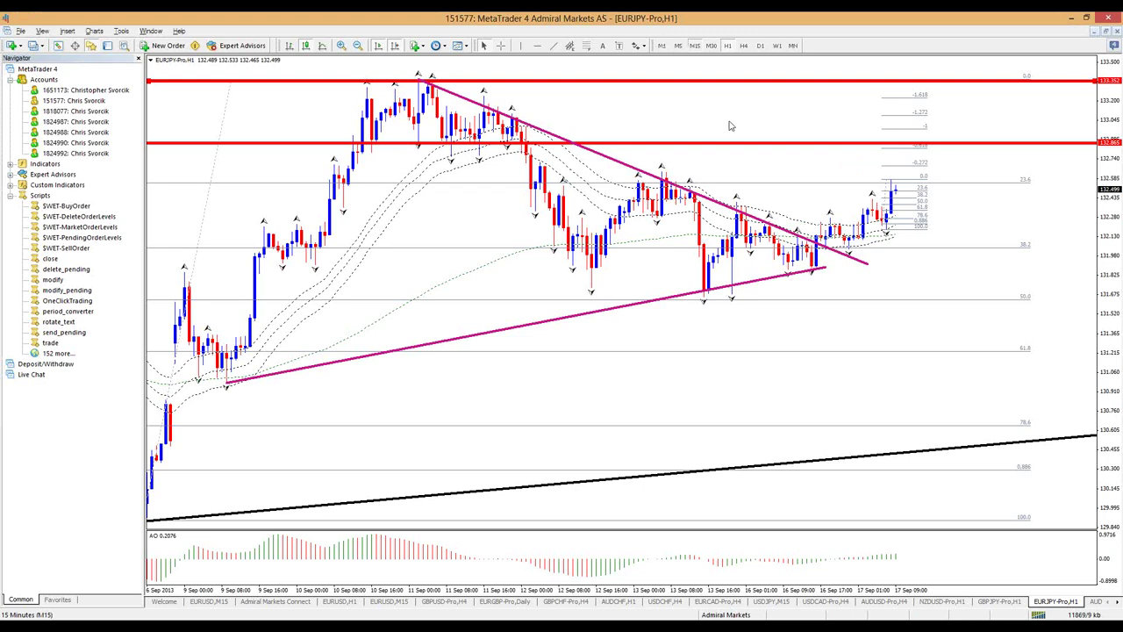
click(696, 47)
mouse_move(890, 126)
mouse_down()
mouse_move(928, 197)
mouse_move(980, 58)
mouse_move(994, 54)
mouse_up()
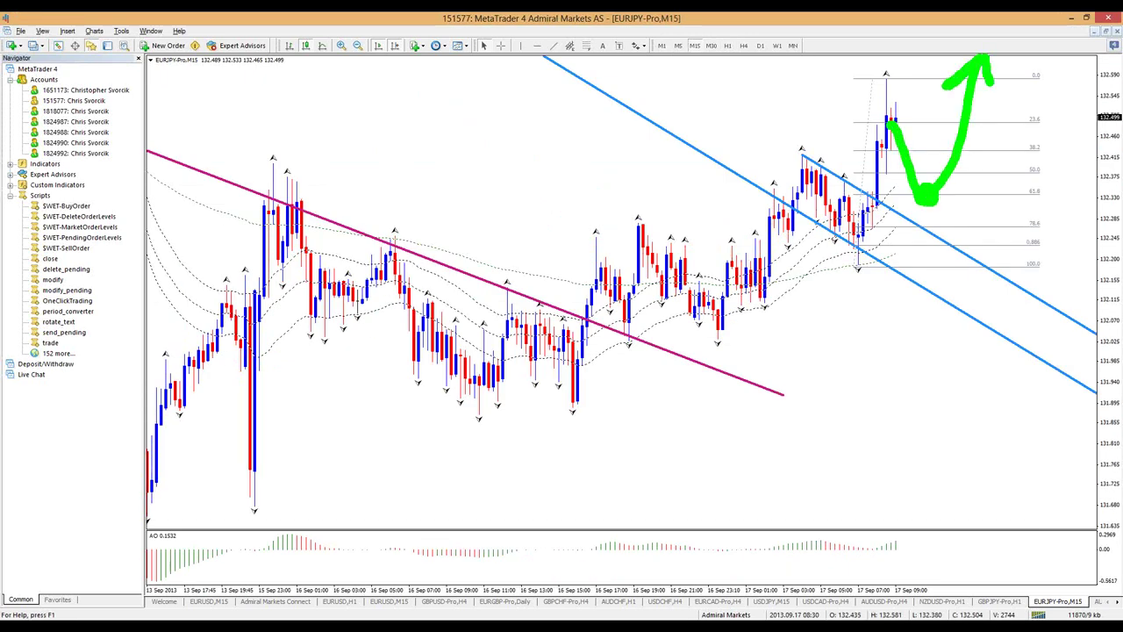
key(Escape)
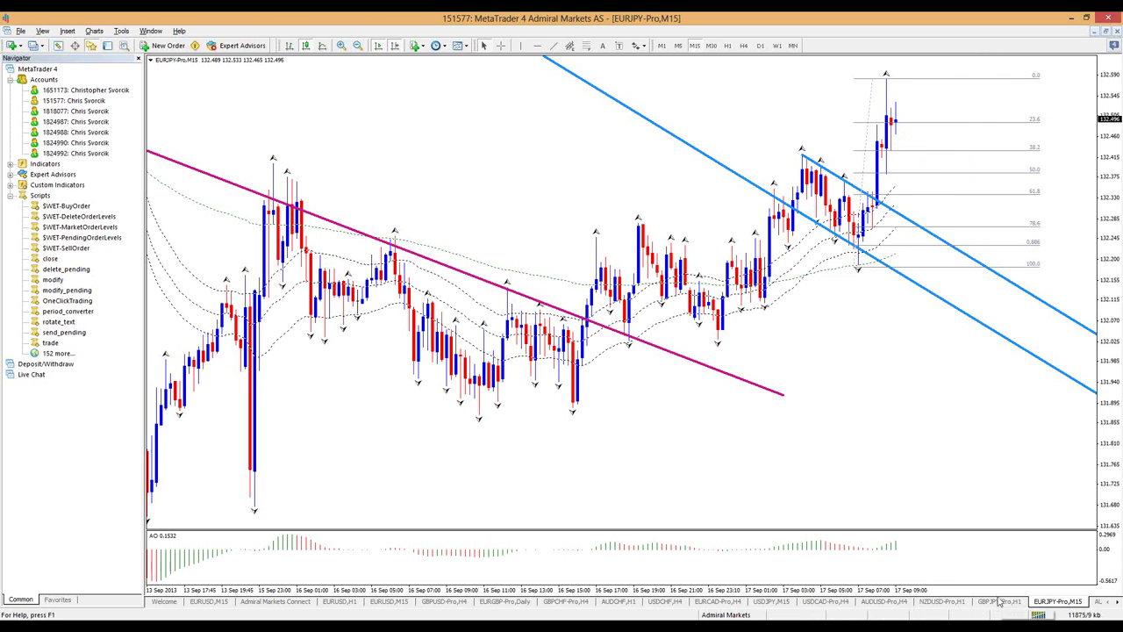
Show GBPJPY on M15, align the upper magenta trendline's start with the swing highs and extend its end past the breakout.
click(1001, 603)
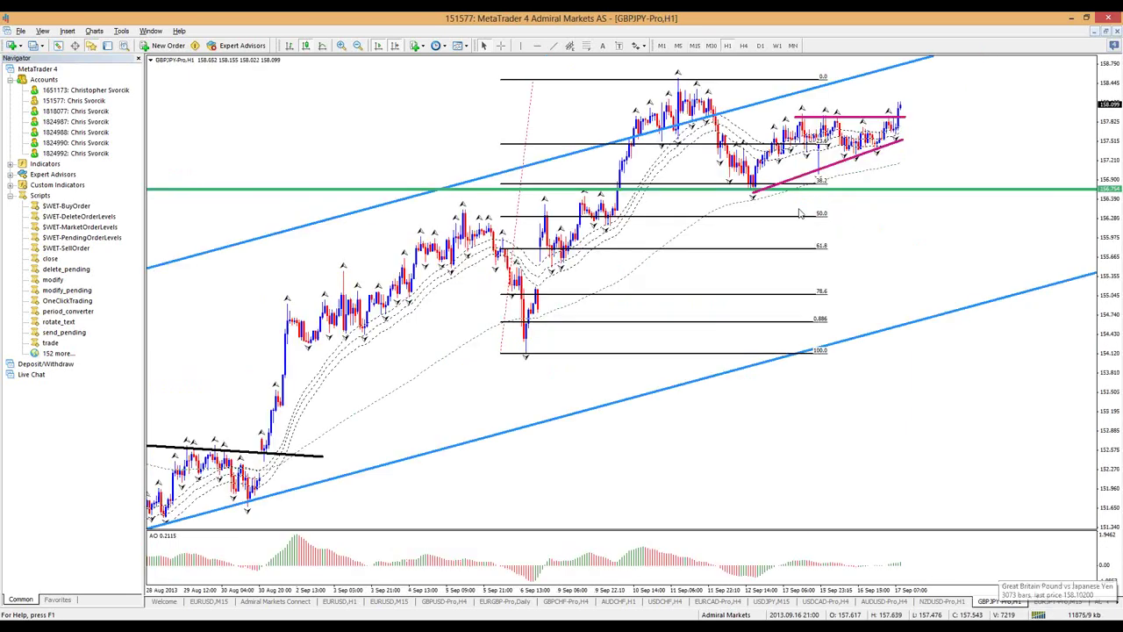
click(694, 46)
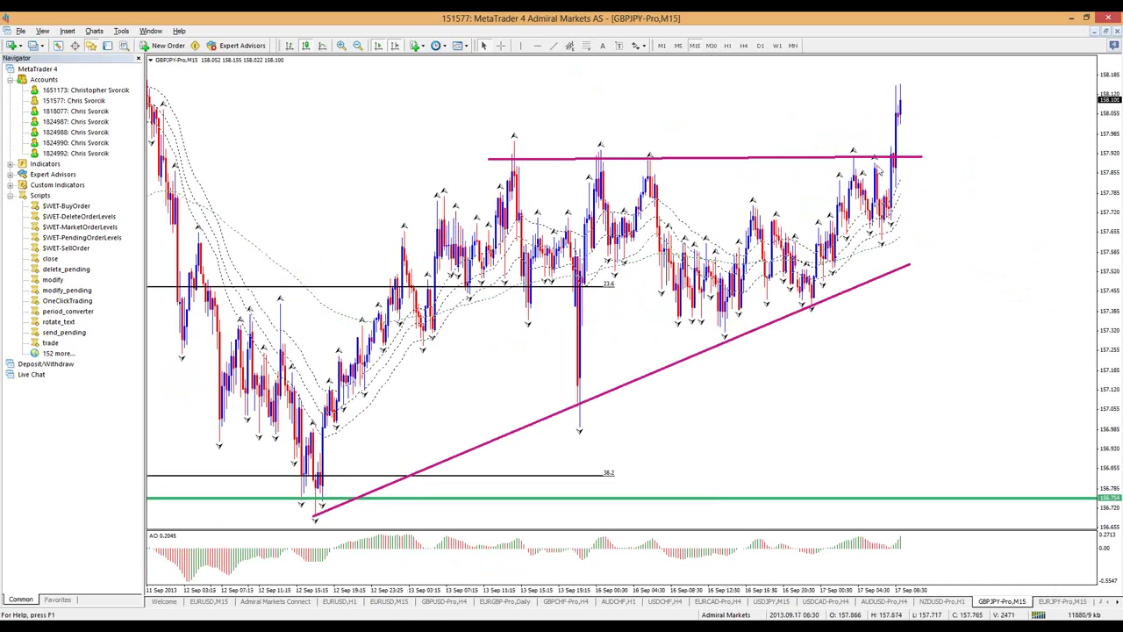
click(822, 170)
drag(494, 163, 511, 160)
mouse_move(921, 156)
mouse_down()
mouse_move(878, 161)
mouse_move(937, 157)
mouse_up()
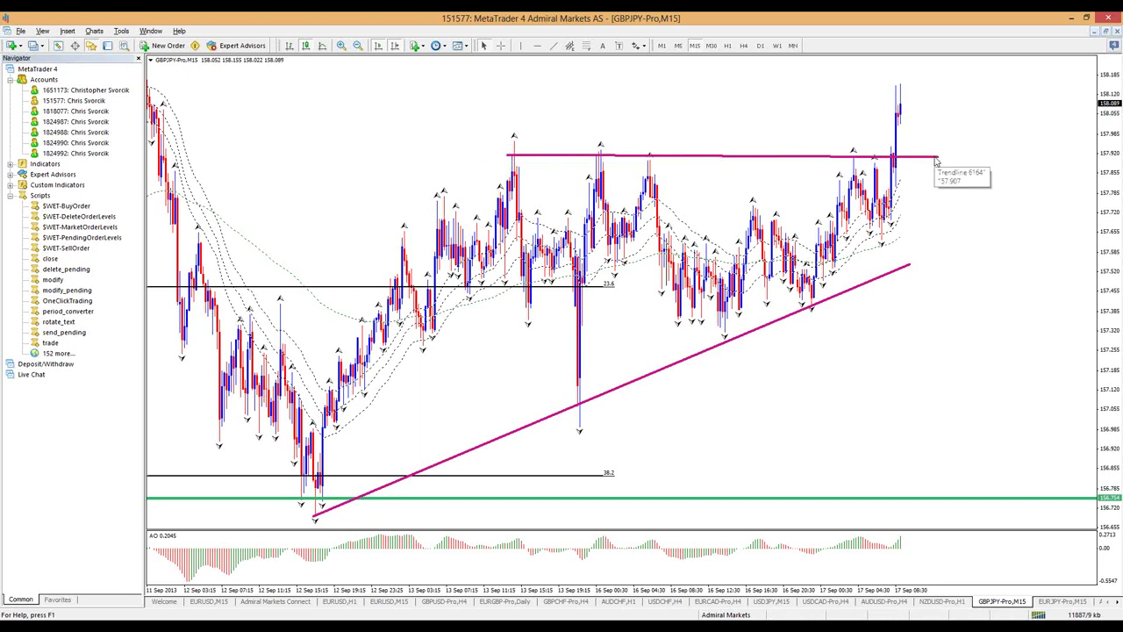
Check GBPJPY on H1, sketch a pullback to the broken M15 resistance with an upward bounce in green, and clear the sketch.
click(728, 46)
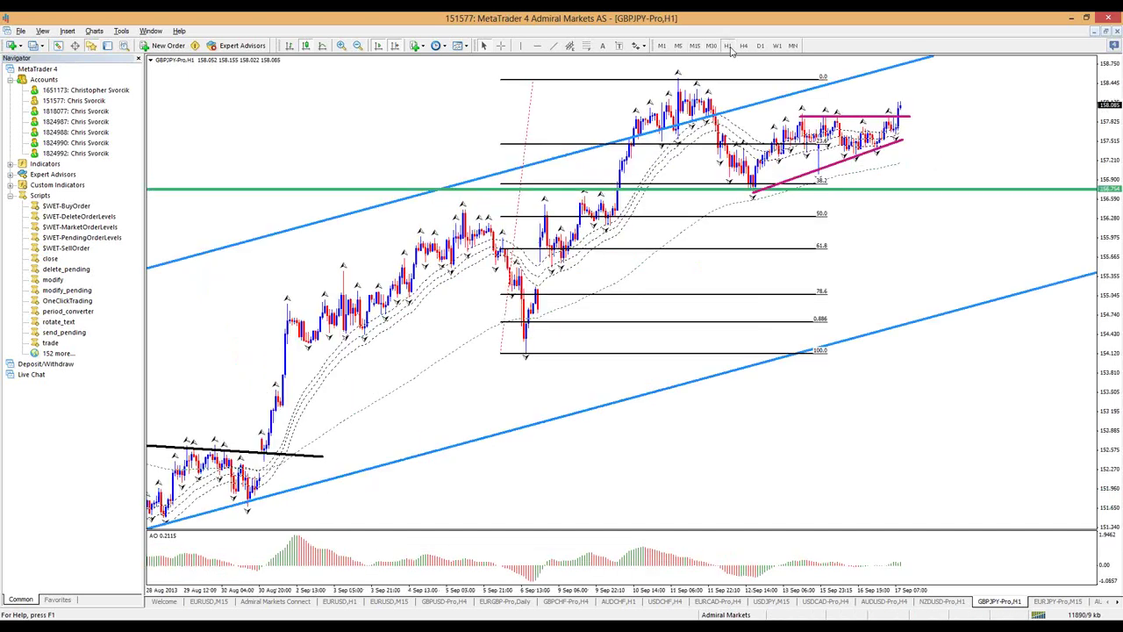
key(plus)
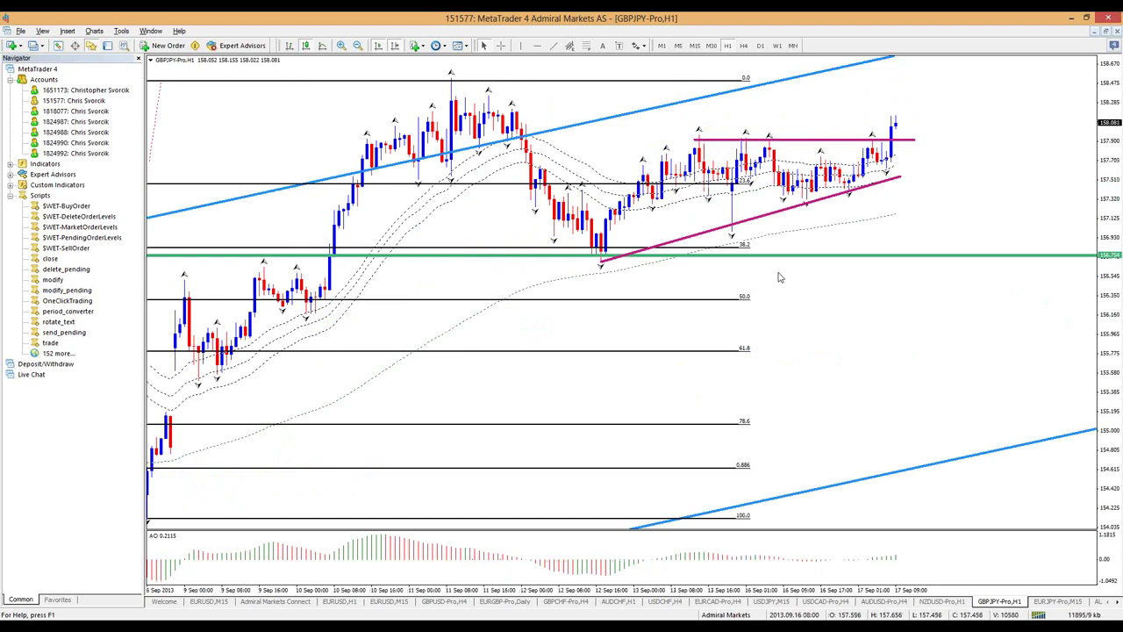
click(694, 46)
drag(844, 173, 947, 186)
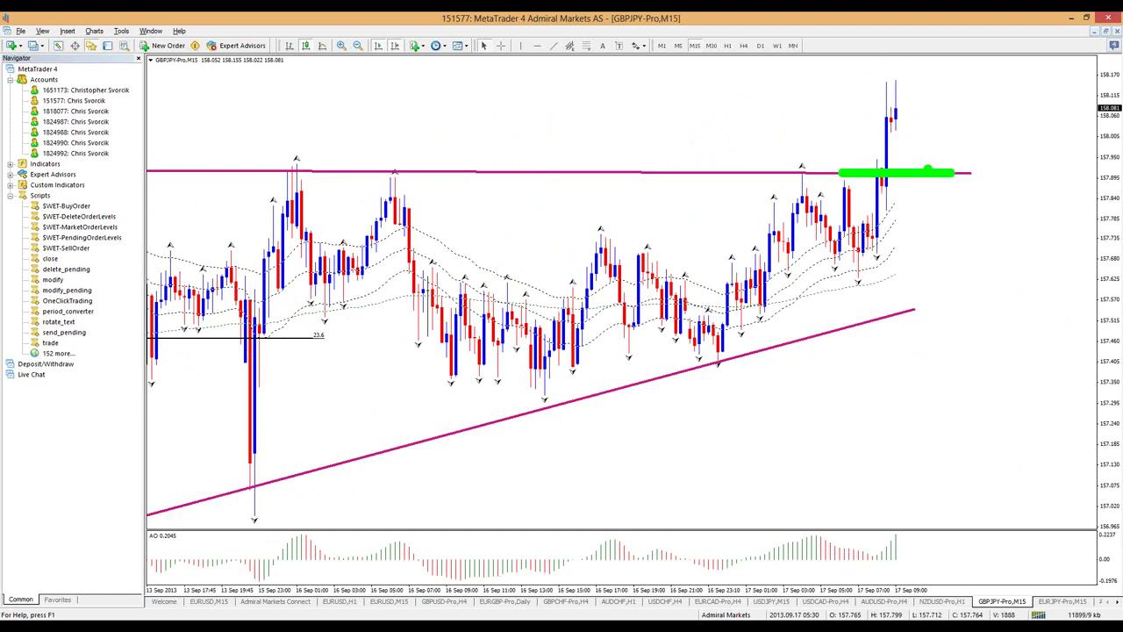
mouse_move(897, 99)
mouse_down()
mouse_move(907, 93)
mouse_move(951, 155)
mouse_up()
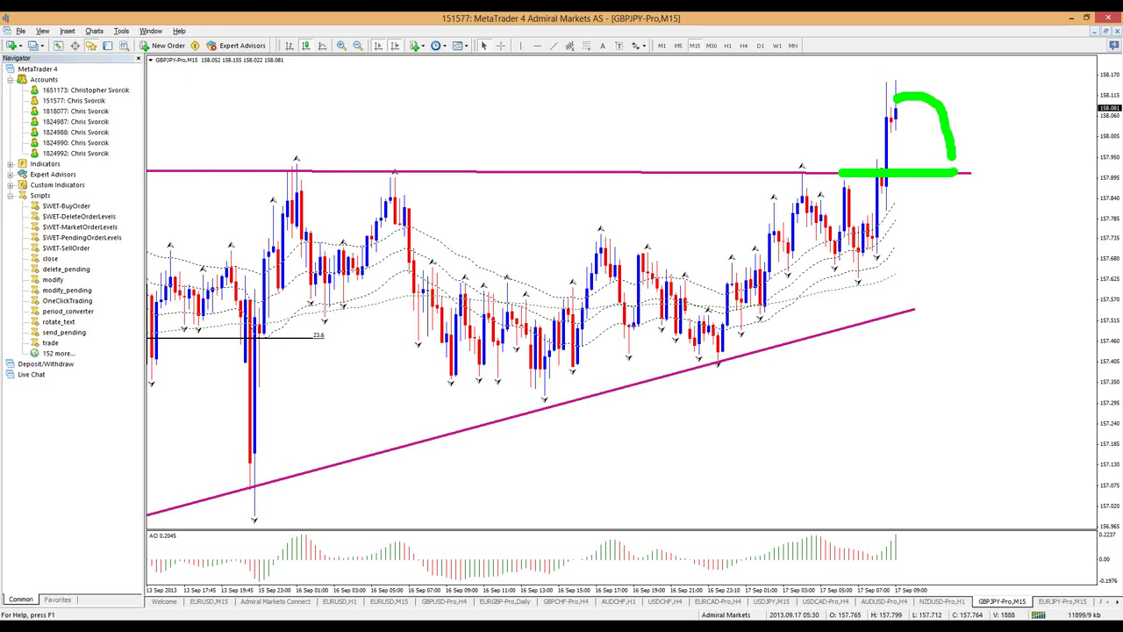
mouse_move(953, 165)
mouse_down()
mouse_move(967, 170)
mouse_move(948, 165)
mouse_move(961, 178)
mouse_move(1018, 85)
mouse_move(1035, 81)
mouse_move(1038, 105)
mouse_up()
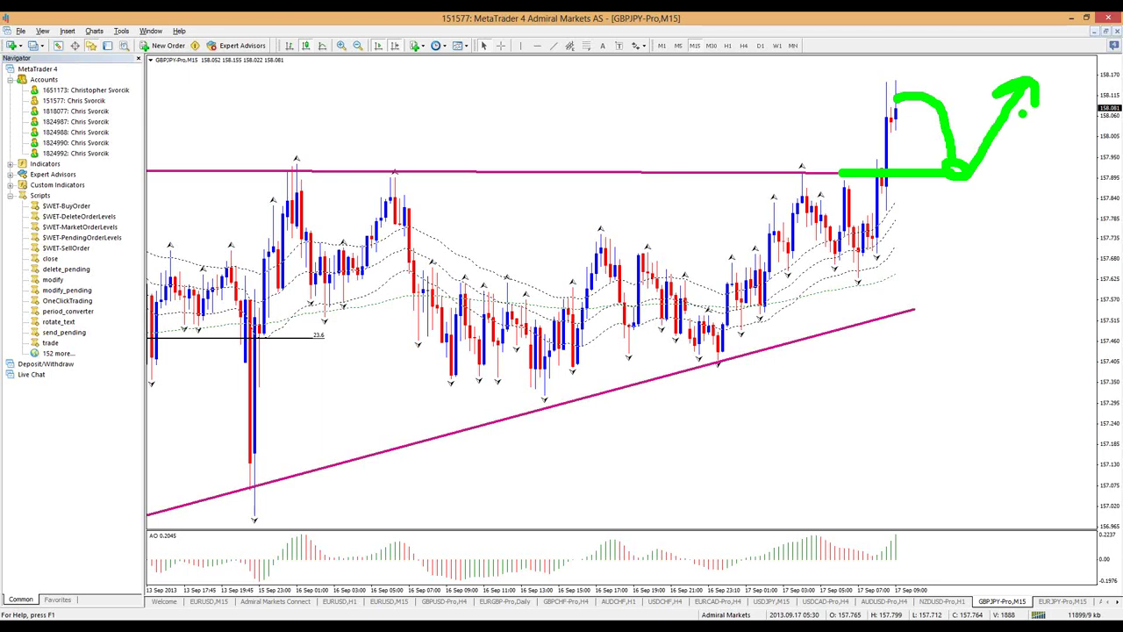
key(Escape)
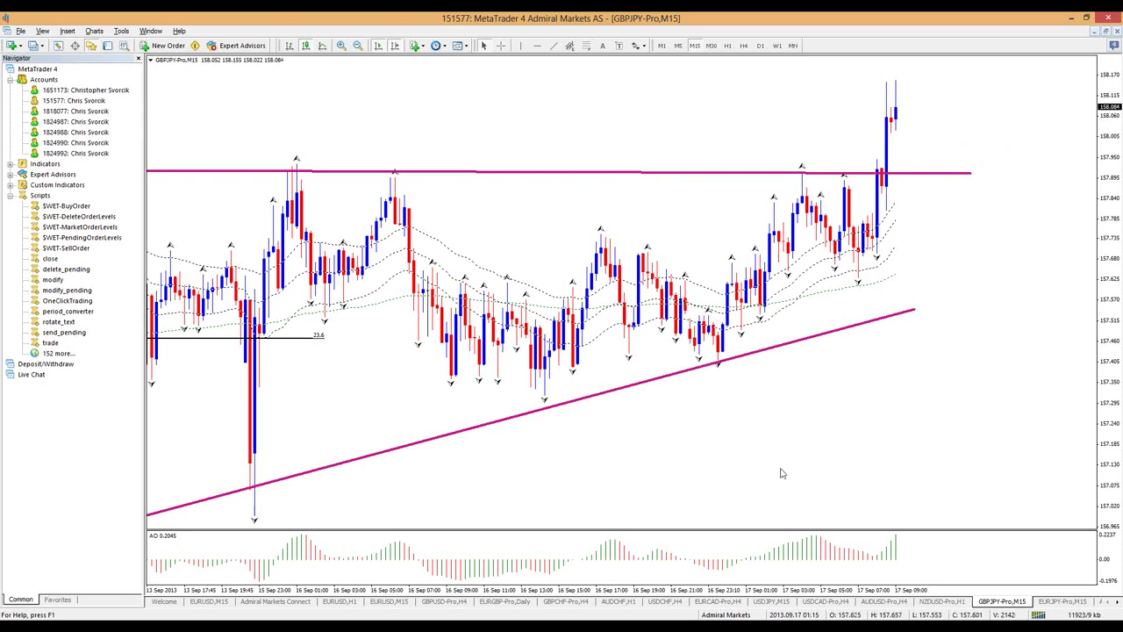
Open GBPUSD on M15, highlight the blue resistance line above the latest high in green, and clear the highlight.
click(727, 46)
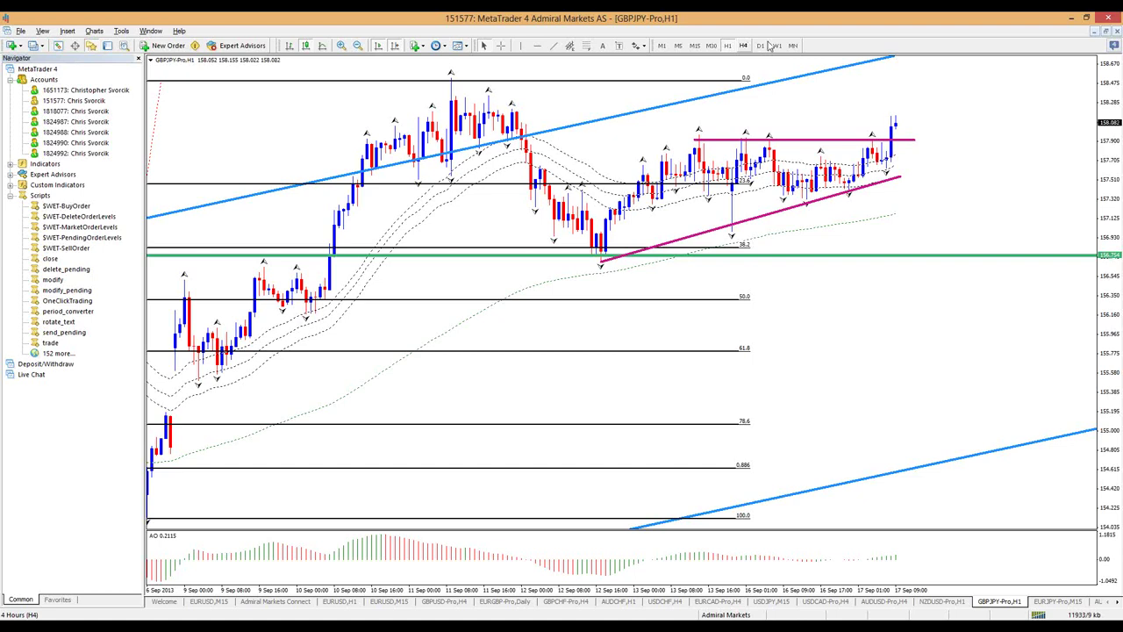
click(448, 602)
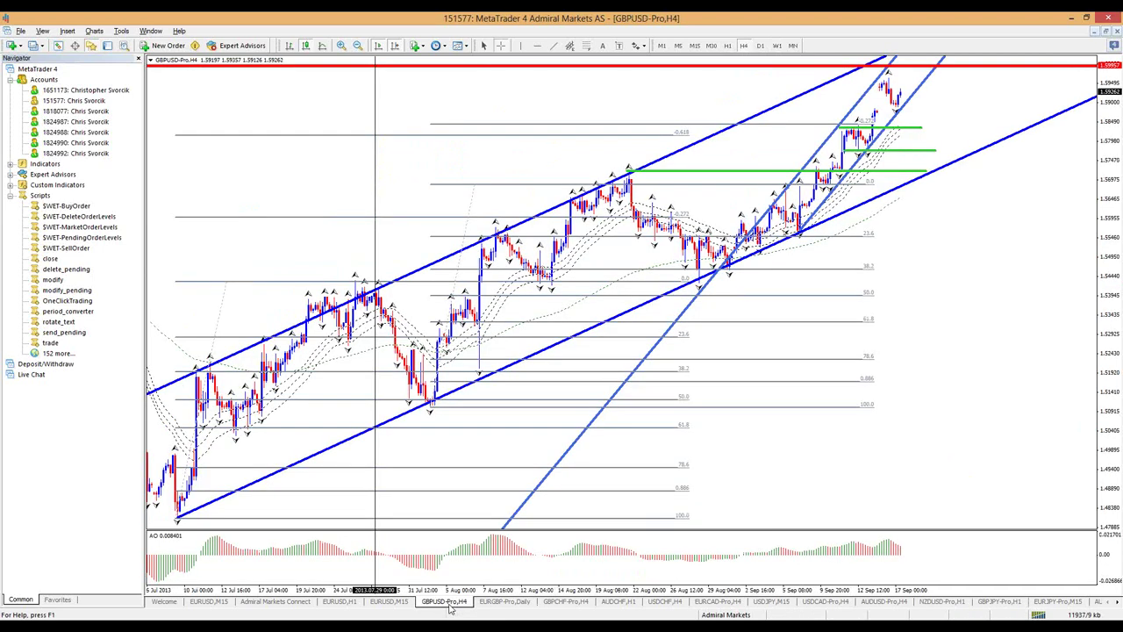
click(694, 46)
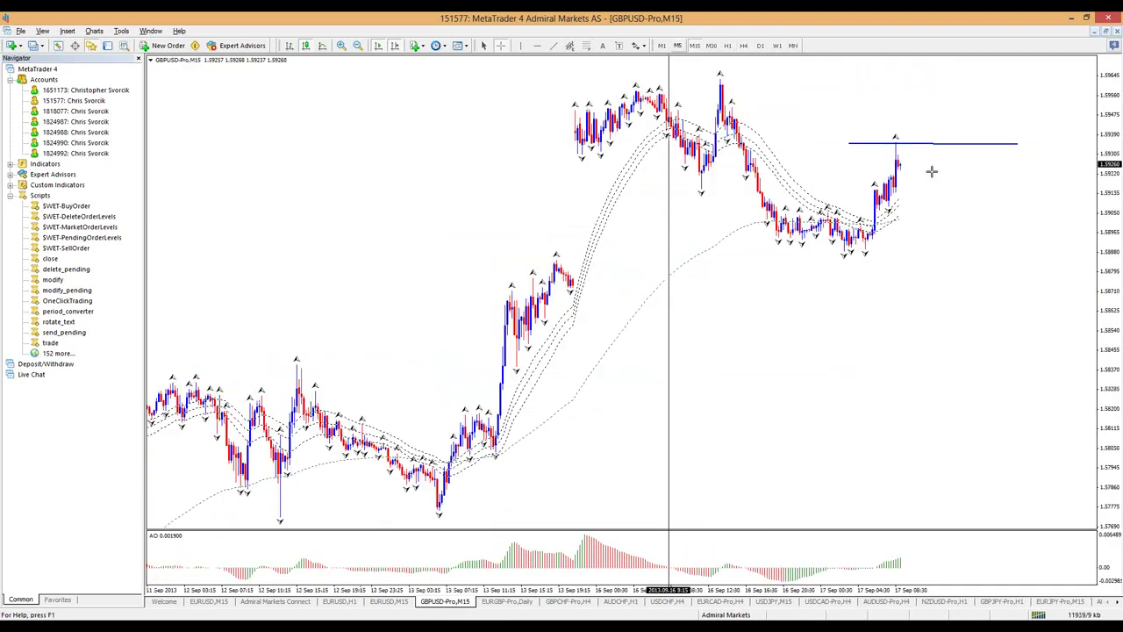
drag(848, 147, 1014, 149)
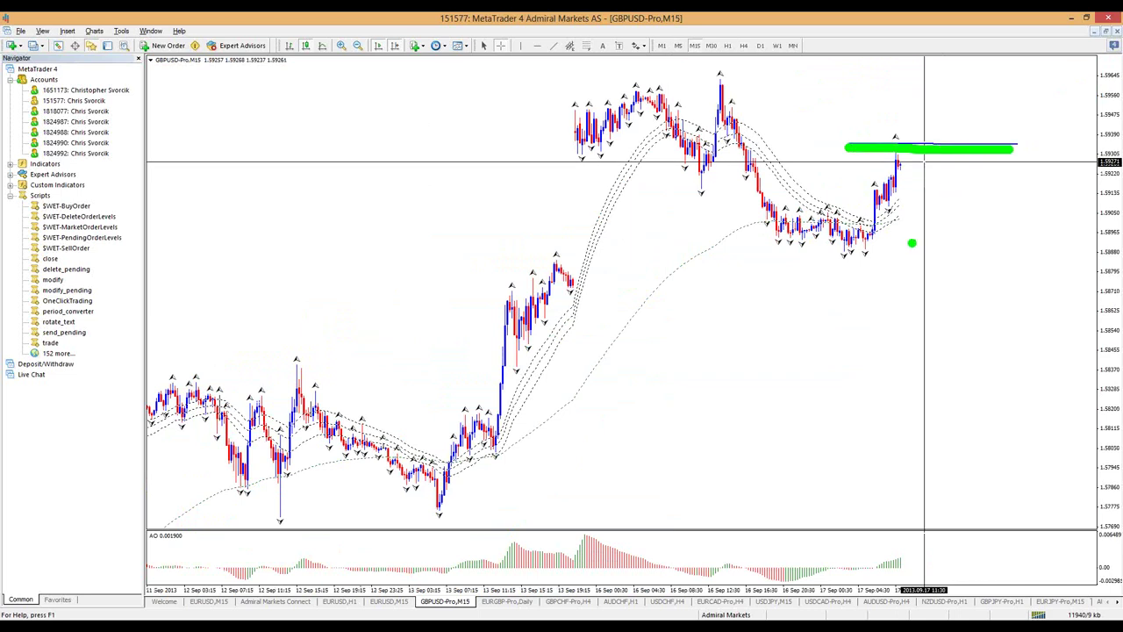
key(Escape)
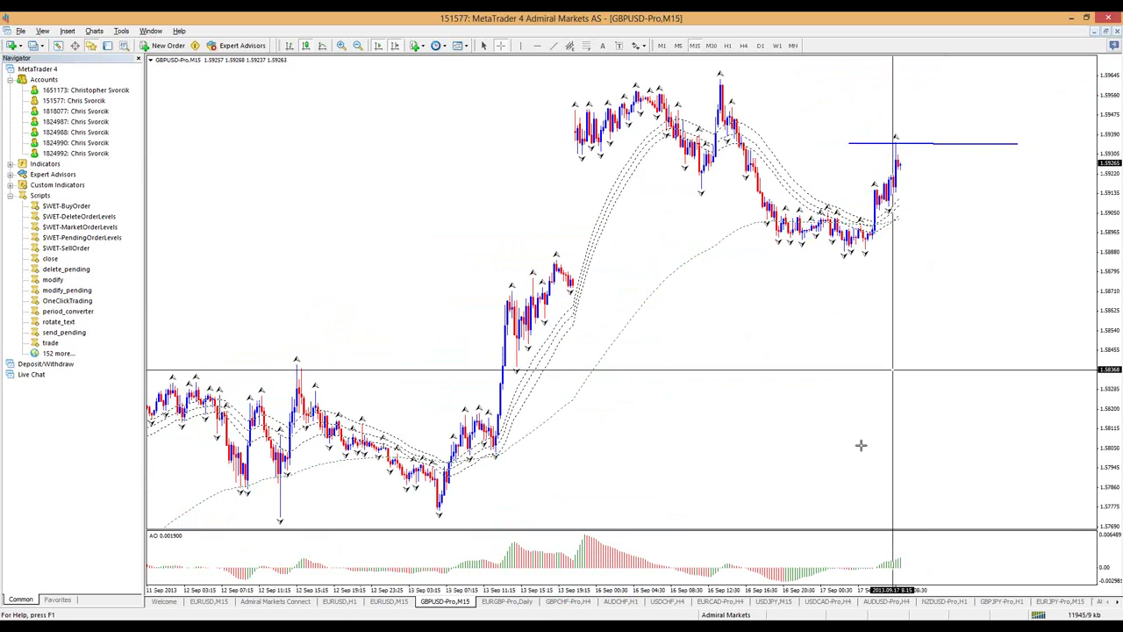
Open the USDJPY M15 chart, mark the breakout entry level above the recent high, and clear the mark.
click(788, 602)
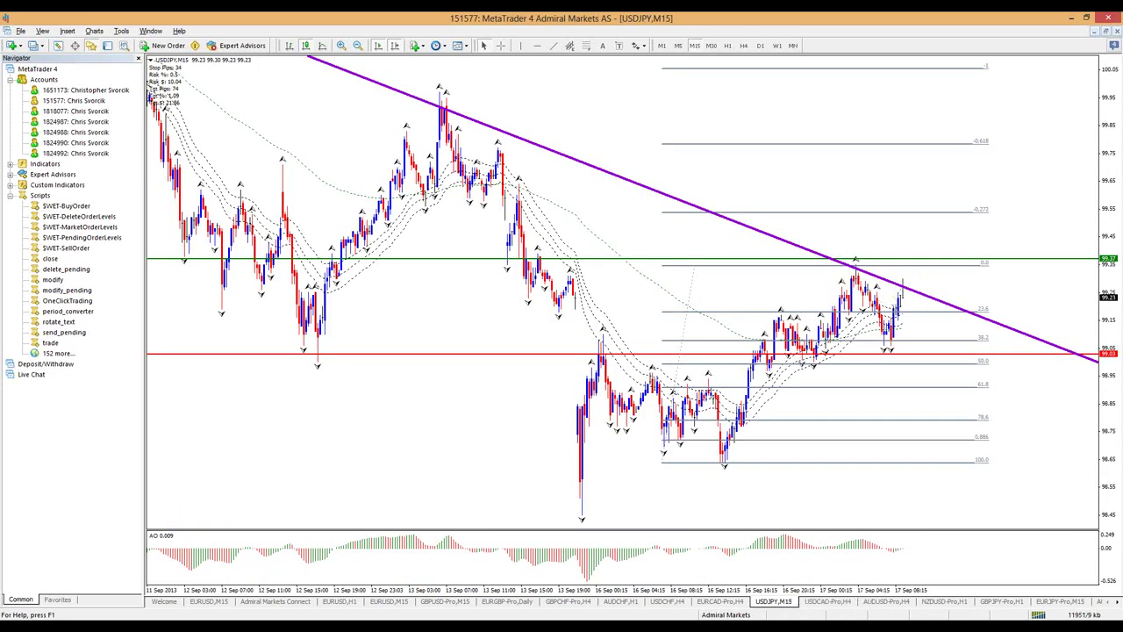
drag(859, 260, 941, 258)
key(Escape)
Apply the $WET-PendingOrderLevels script to the GBPJPY M15 chart and lower the red stop-loss line to about 157.614.
key(ctrl+Tab)
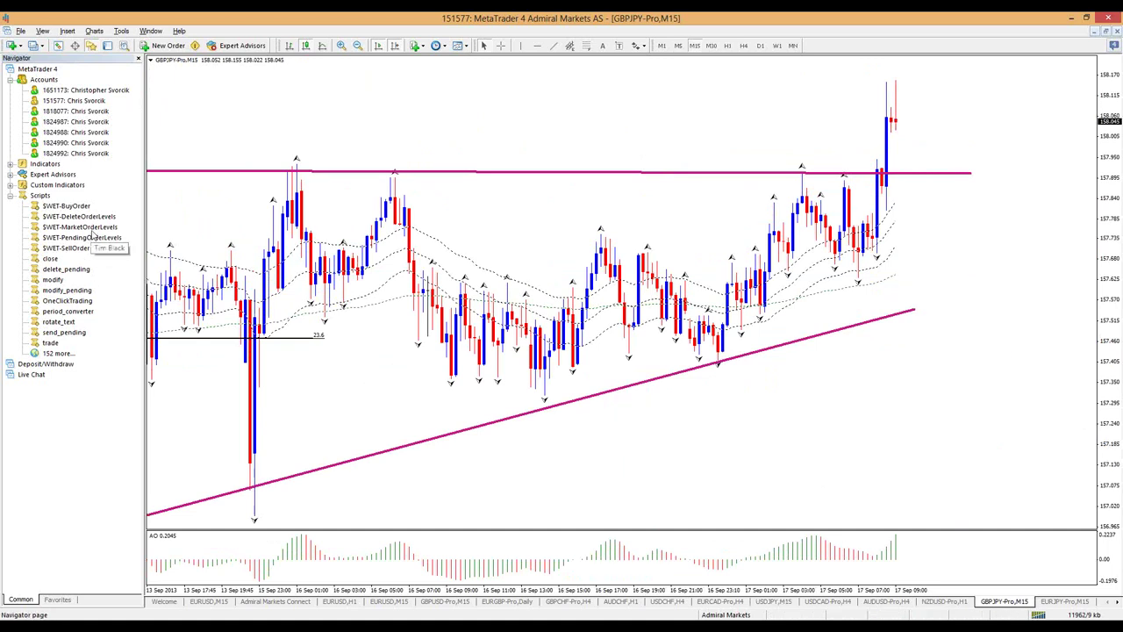
drag(125, 239, 903, 218)
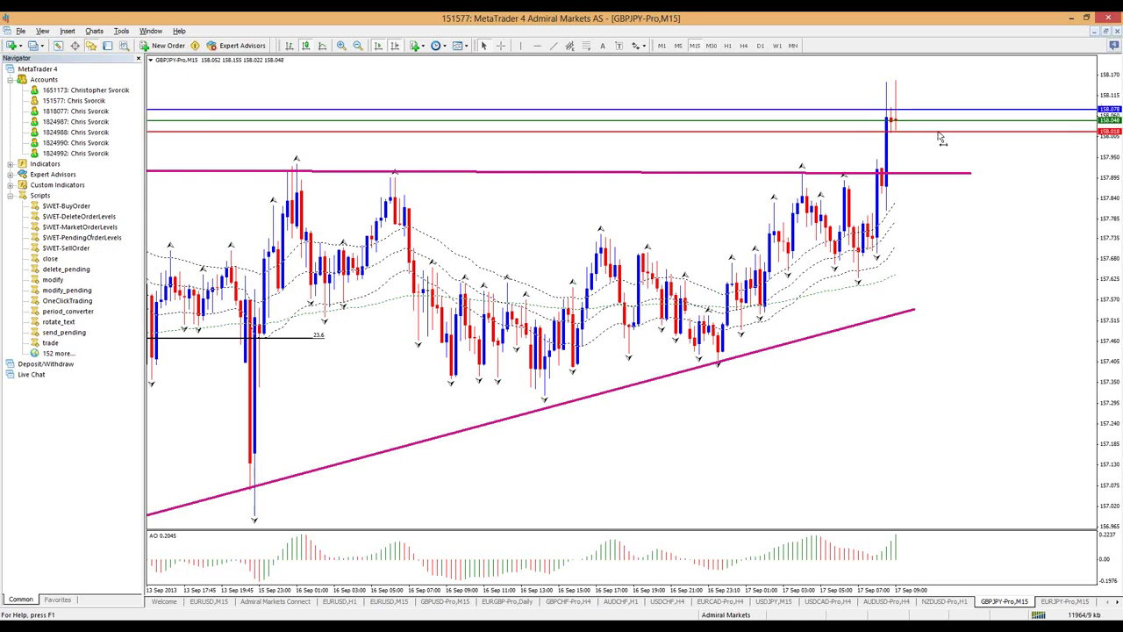
drag(938, 132, 942, 282)
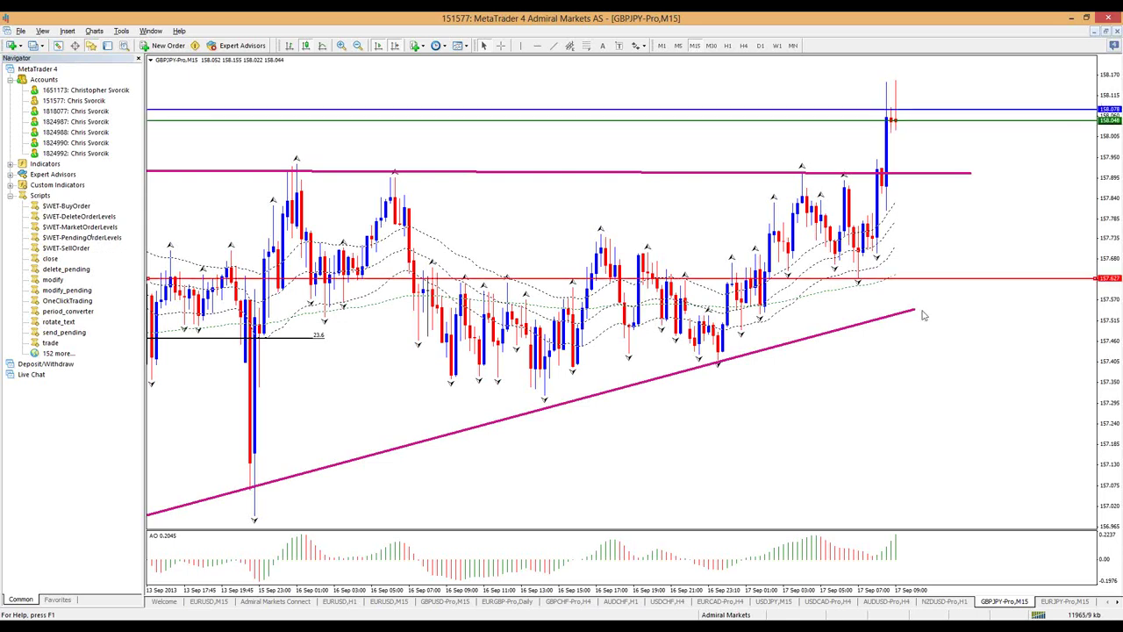
drag(797, 594, 784, 594)
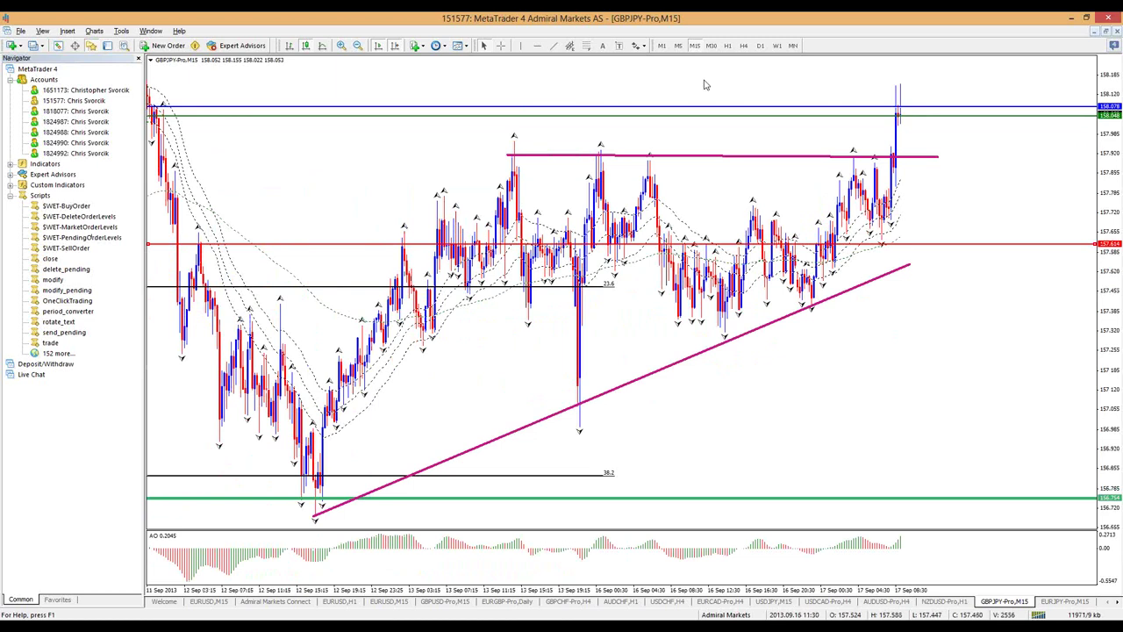
On GBPJPY H1, underline the recent triangle lows and box the breakout range in green, and clear both drawings.
click(725, 47)
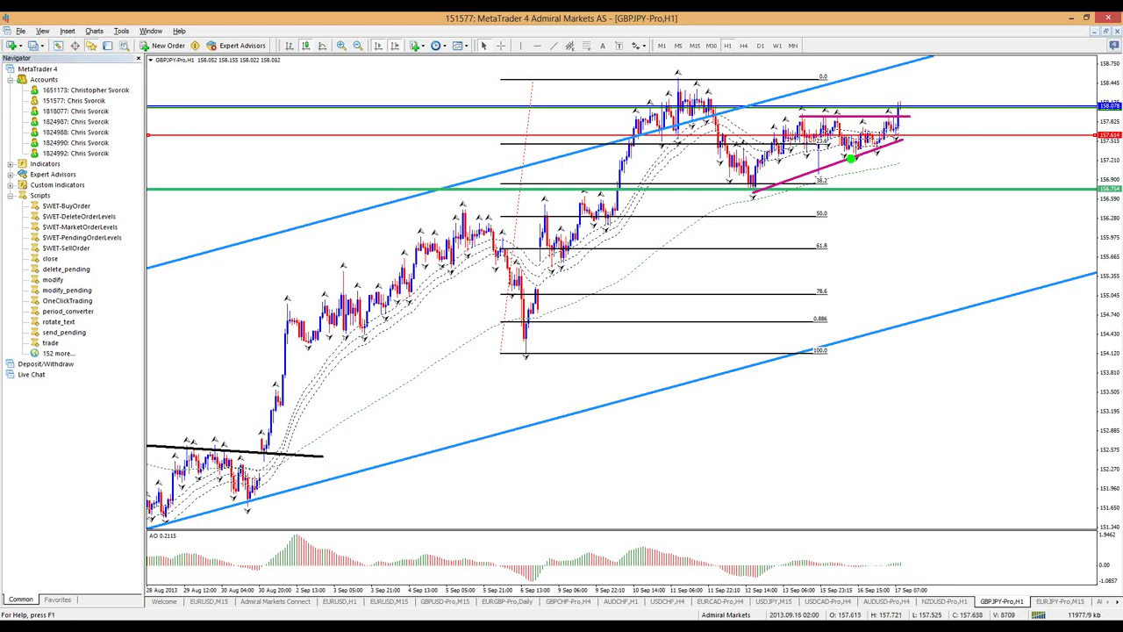
drag(837, 154, 886, 156)
mouse_move(908, 103)
mouse_down()
mouse_move(909, 158)
mouse_move(933, 114)
mouse_move(904, 104)
mouse_up()
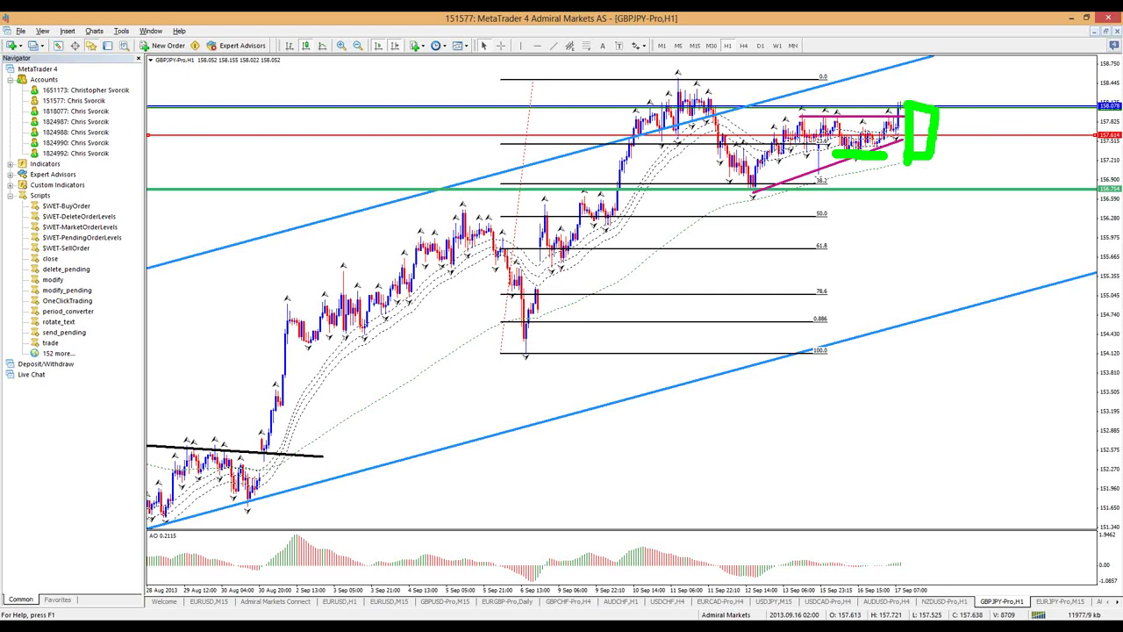
key(Escape)
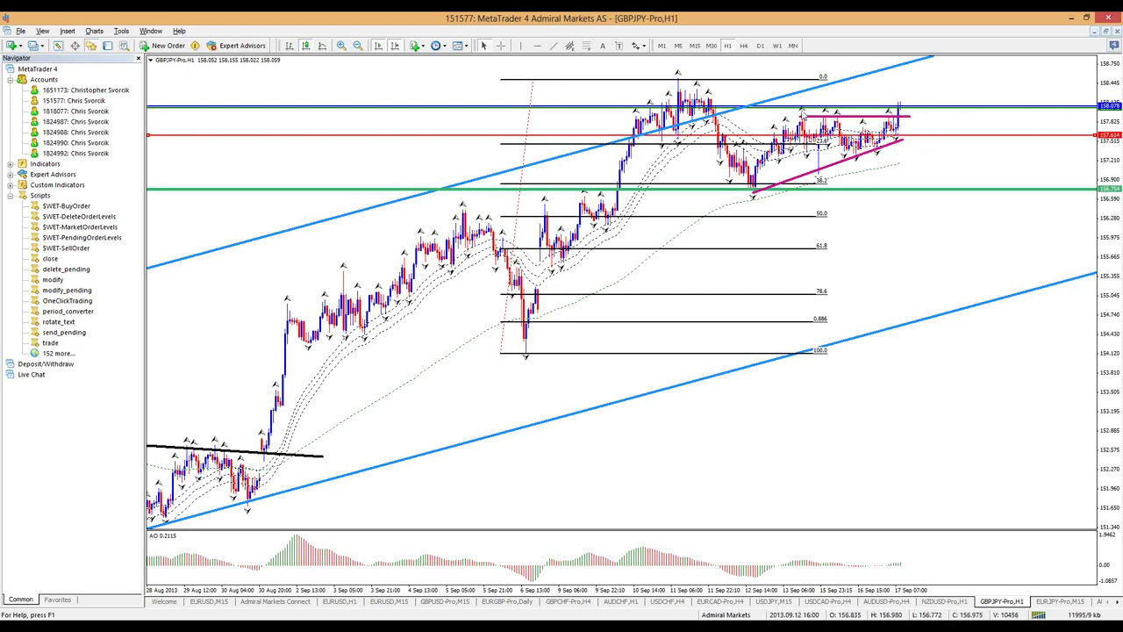
On GBPJPY M15, move the green entry line to 157.911 at the broken resistance and the blue take-profit line to 158.276.
click(694, 46)
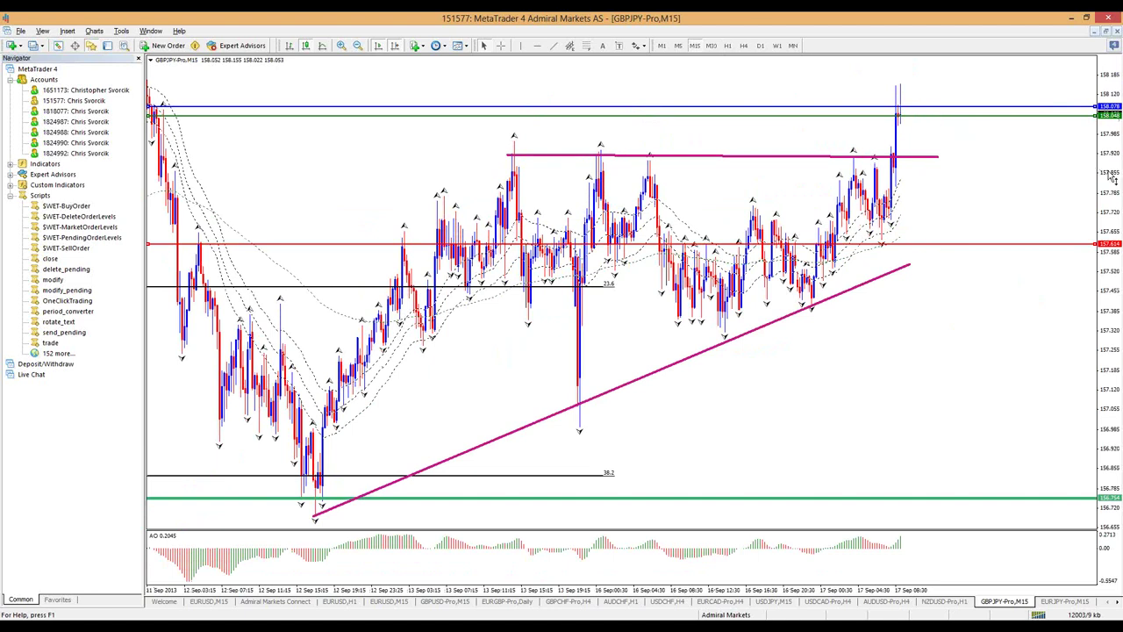
drag(1113, 175, 1117, 219)
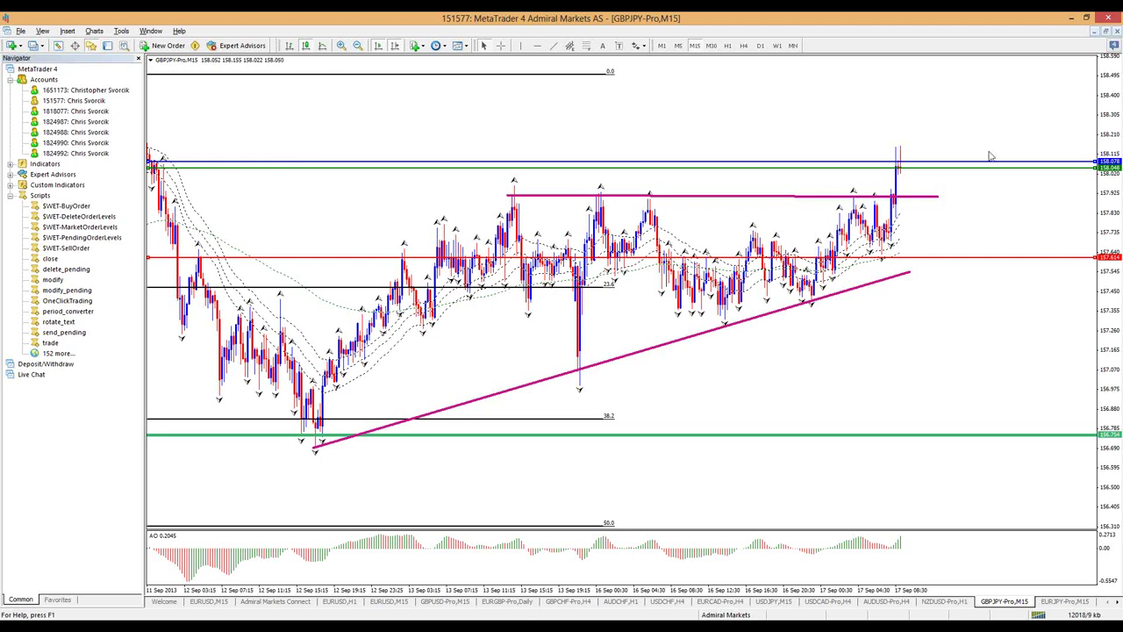
drag(981, 168, 972, 202)
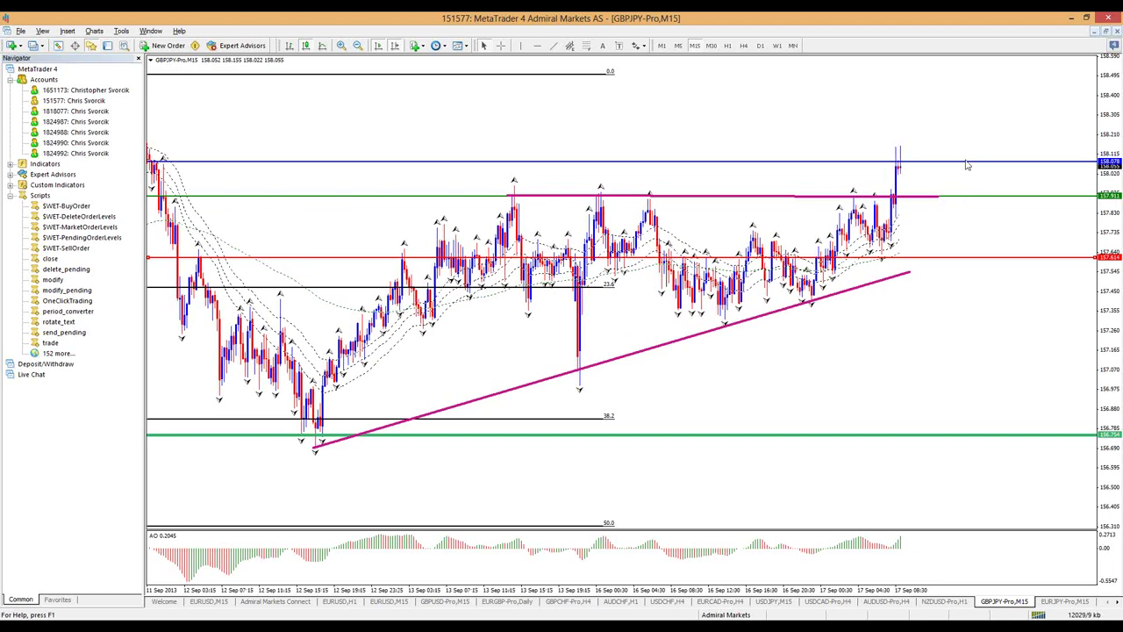
drag(977, 146, 974, 120)
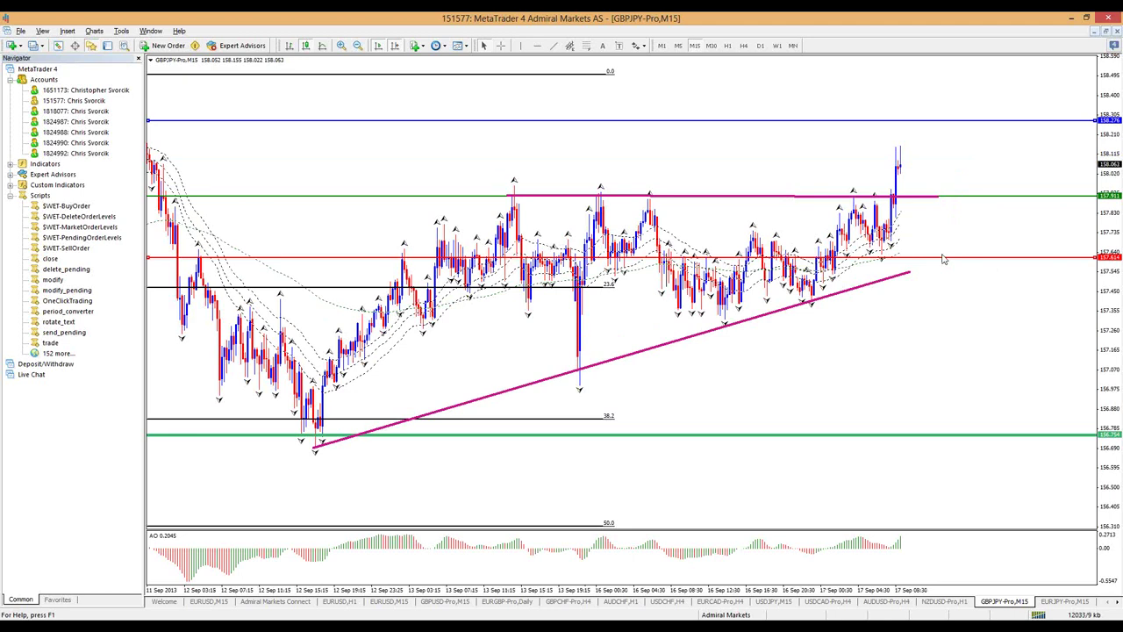
Raise the red stop-loss line to 157.670 and the blue take-profit line to 158.398.
drag(944, 257, 947, 244)
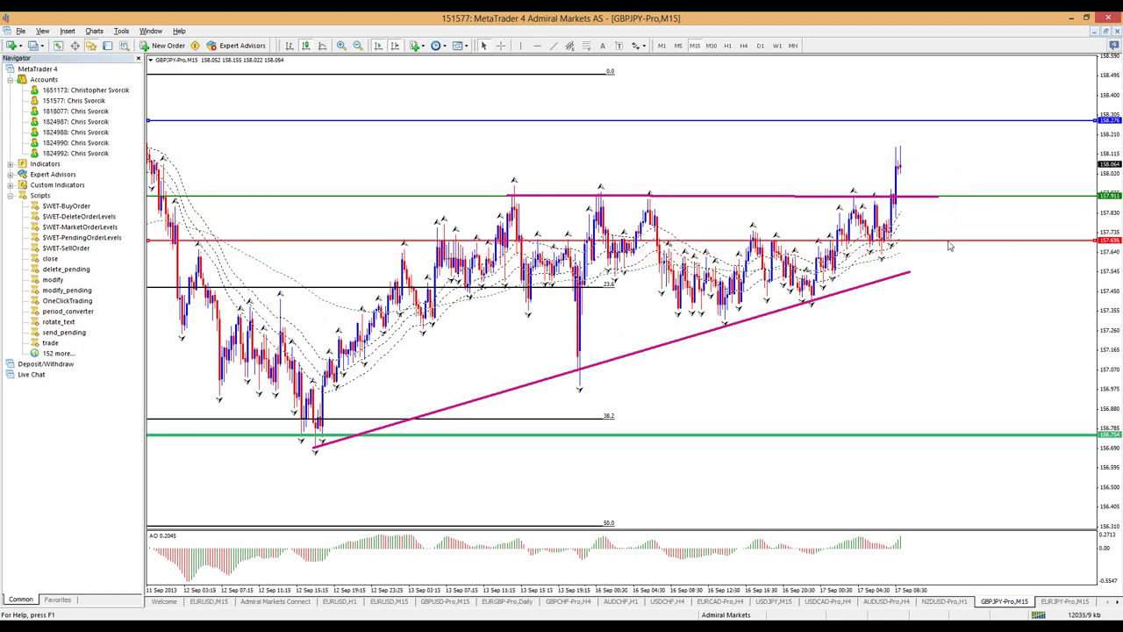
drag(948, 250, 947, 253)
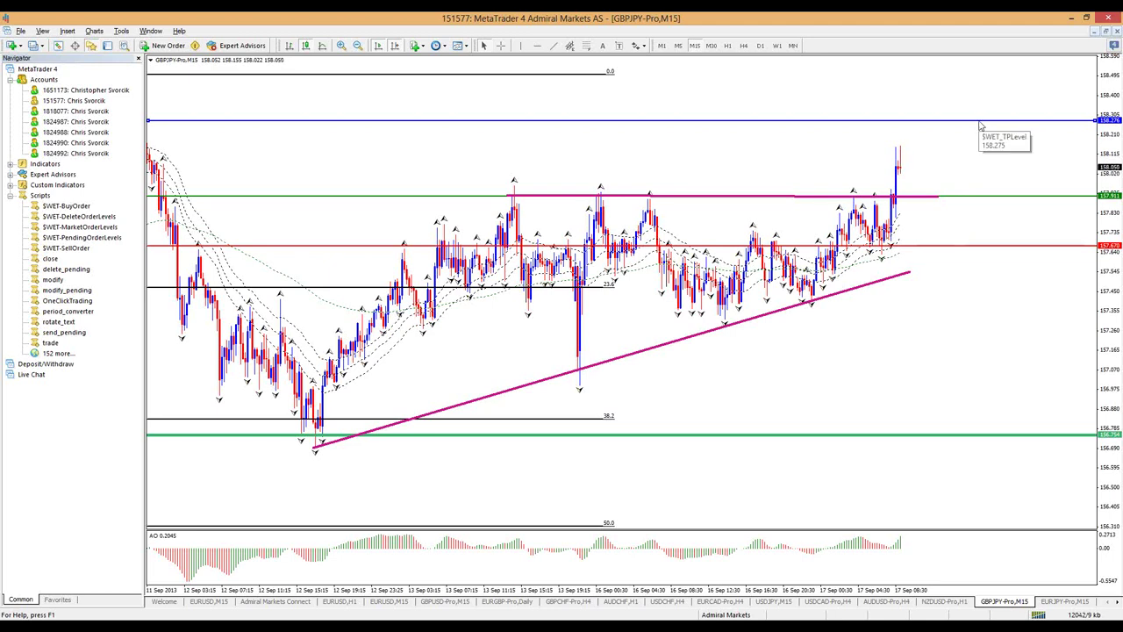
drag(986, 125, 989, 100)
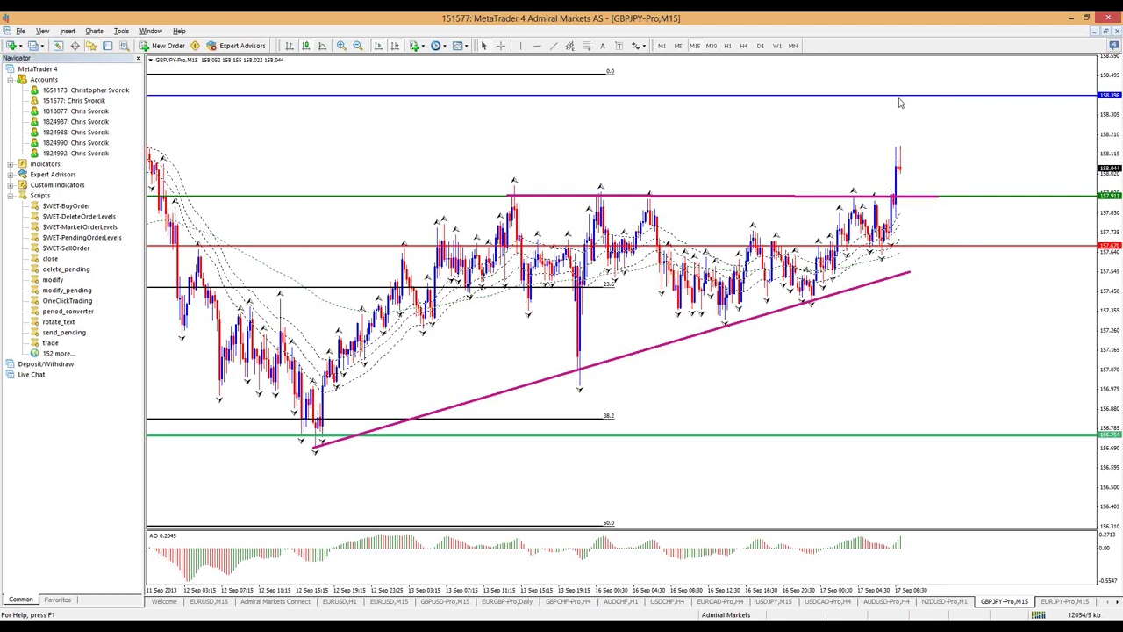
Switch GBPJPY to H1 with the crosshair active, dismiss the antivirus licence alert, and hide the Navigator to widen the chart.
click(727, 45)
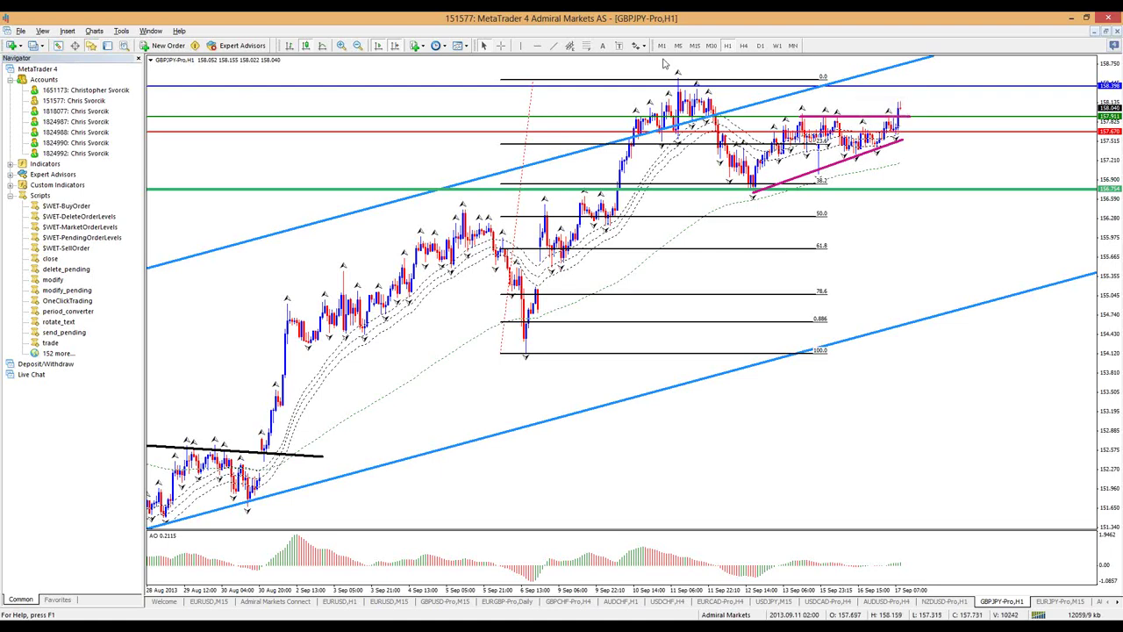
click(506, 46)
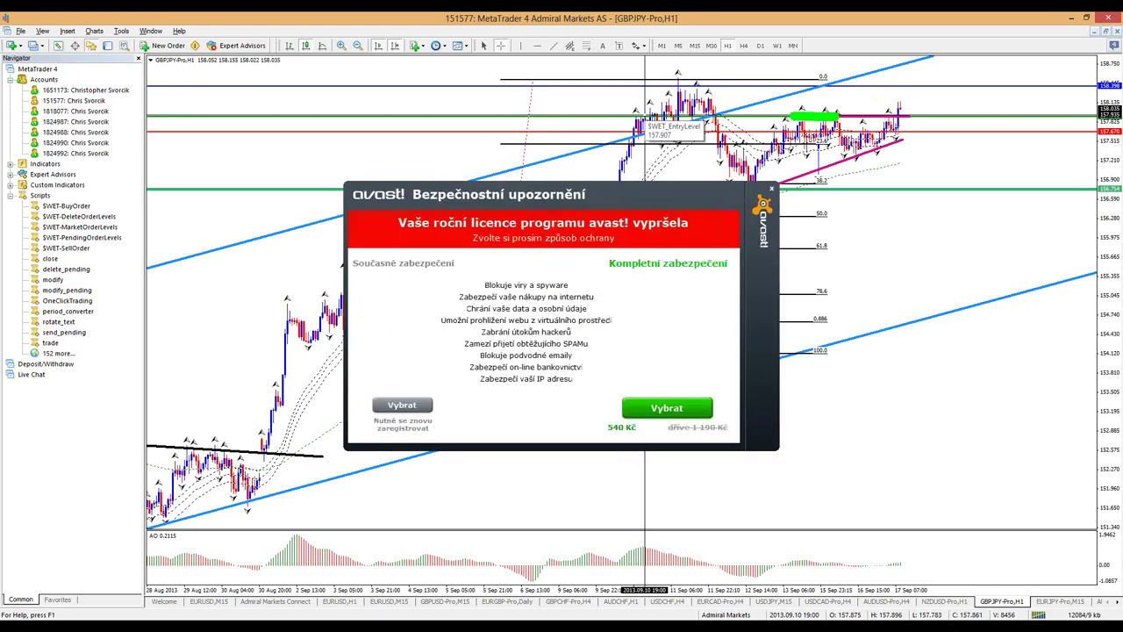
click(771, 190)
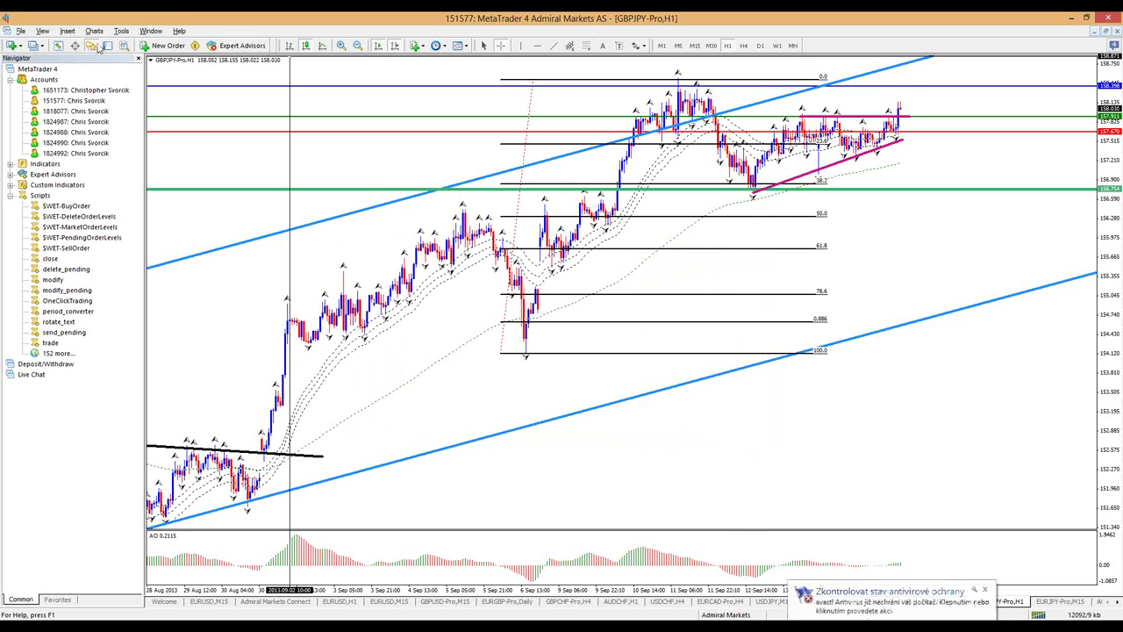
click(99, 45)
Highlight the triangle's upper resistance in green, box the highest swing high in red, and erase both markings.
mouse_move(772, 112)
mouse_down()
mouse_move(886, 119)
mouse_move(828, 131)
mouse_up()
click(671, 82)
key(r)
mouse_move(671, 82)
mouse_down()
mouse_move(649, 67)
mouse_move(654, 89)
mouse_move(669, 85)
mouse_up()
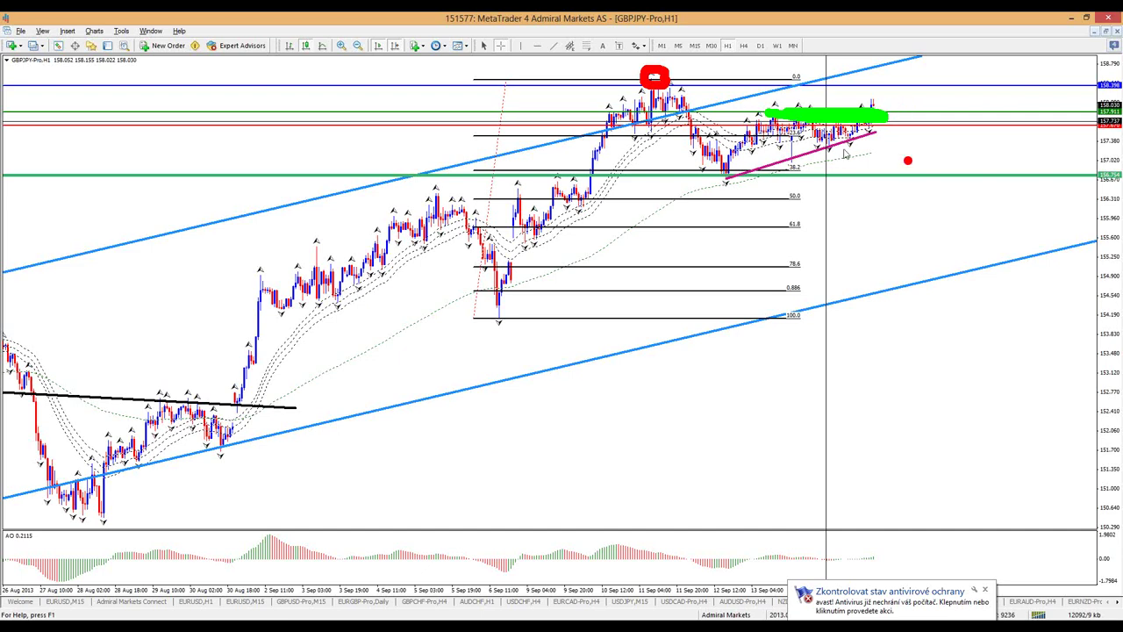
key(e)
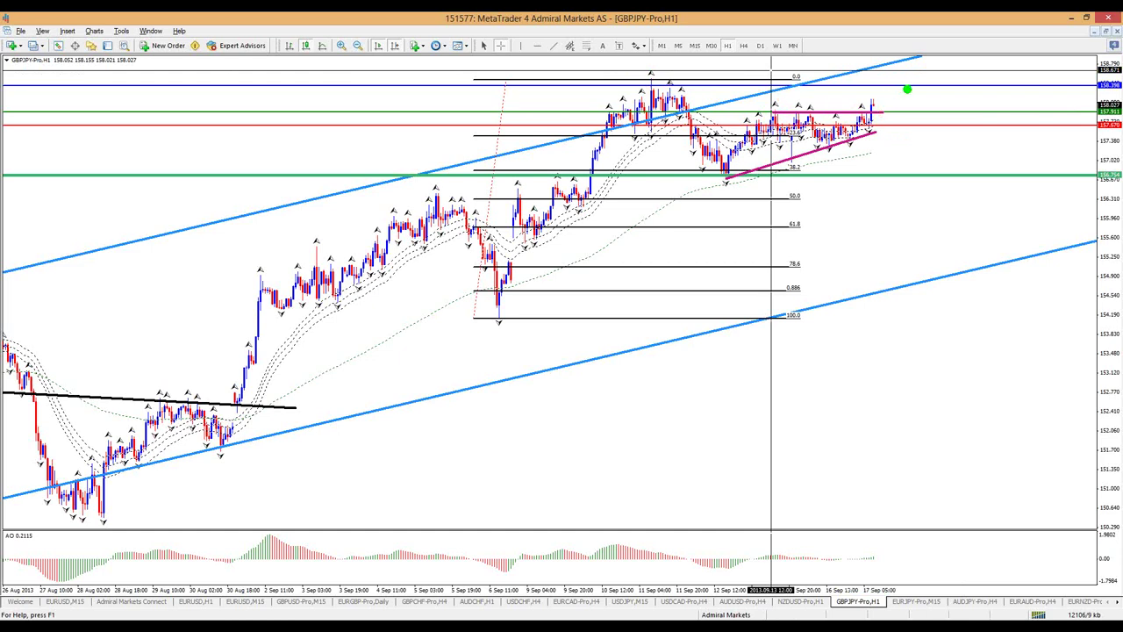
Draw a green box between the entry and take-profit lines, and a red box between the entry and stop-loss lines.
mouse_move(905, 89)
mouse_down()
mouse_move(887, 107)
mouse_move(936, 113)
mouse_move(936, 124)
mouse_up()
key(r)
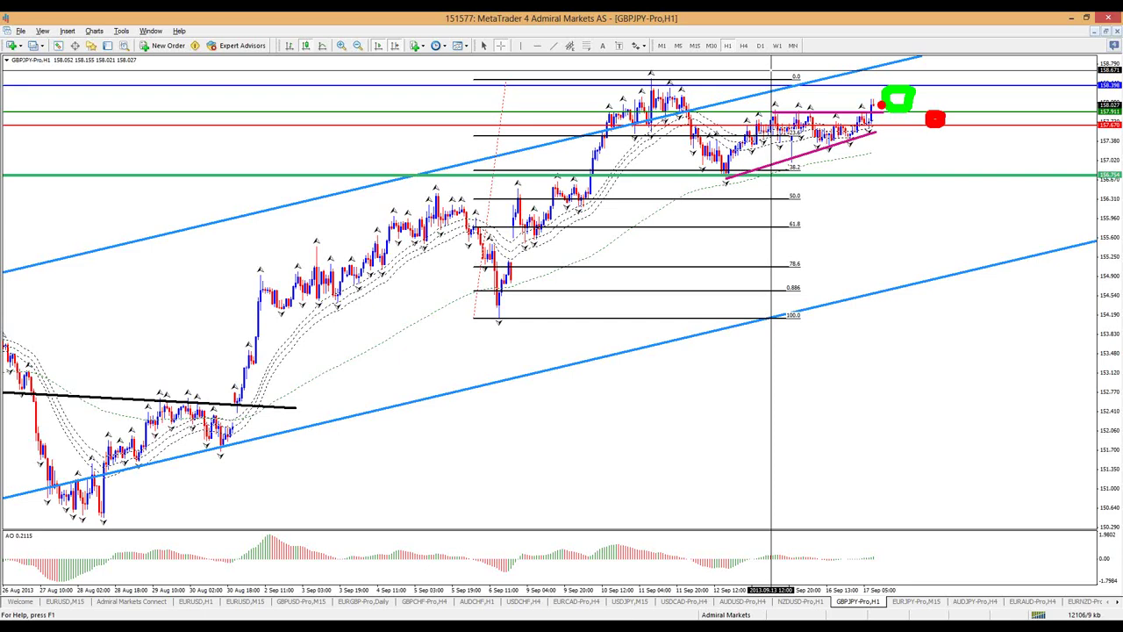
Sketch two red upward arrows beside the target area and a handwritten red note below the triangle, and clear all markings from GBPJPY.
mouse_move(932, 111)
mouse_down()
mouse_move(974, 58)
mouse_move(984, 61)
mouse_up()
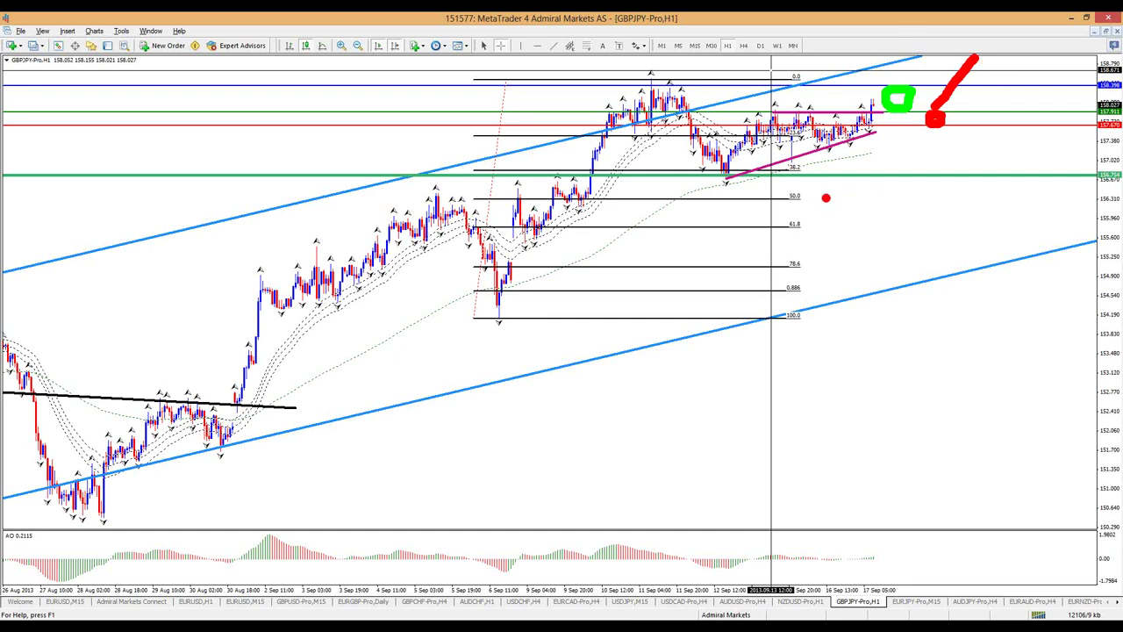
mouse_move(830, 193)
mouse_down()
mouse_move(842, 197)
mouse_move(850, 236)
mouse_up()
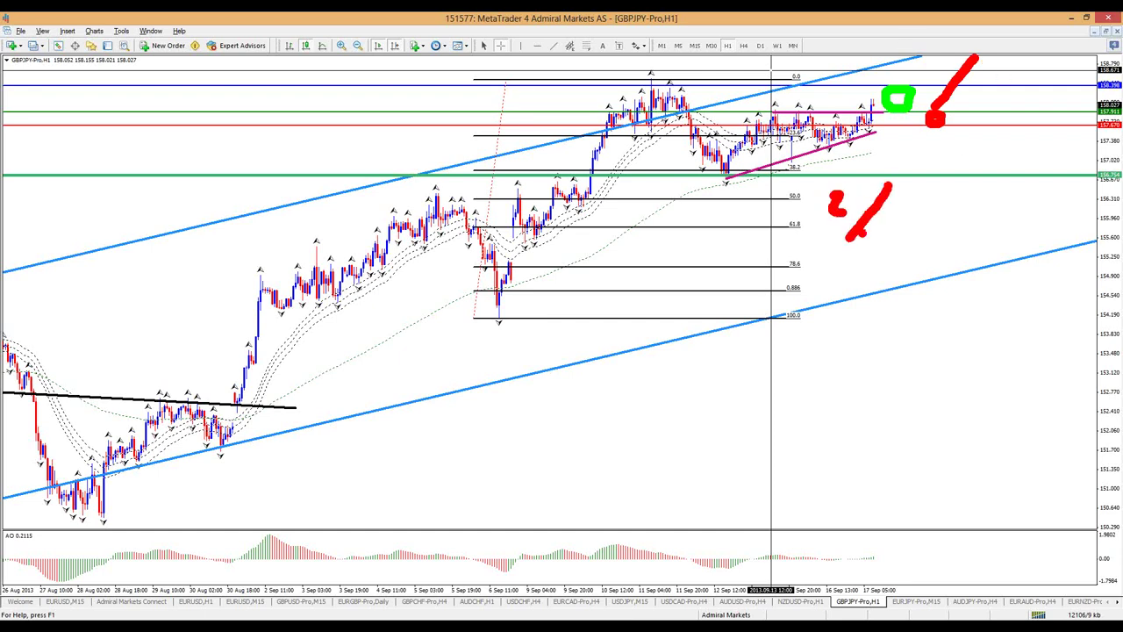
drag(806, 202, 836, 195)
drag(976, 41, 986, 58)
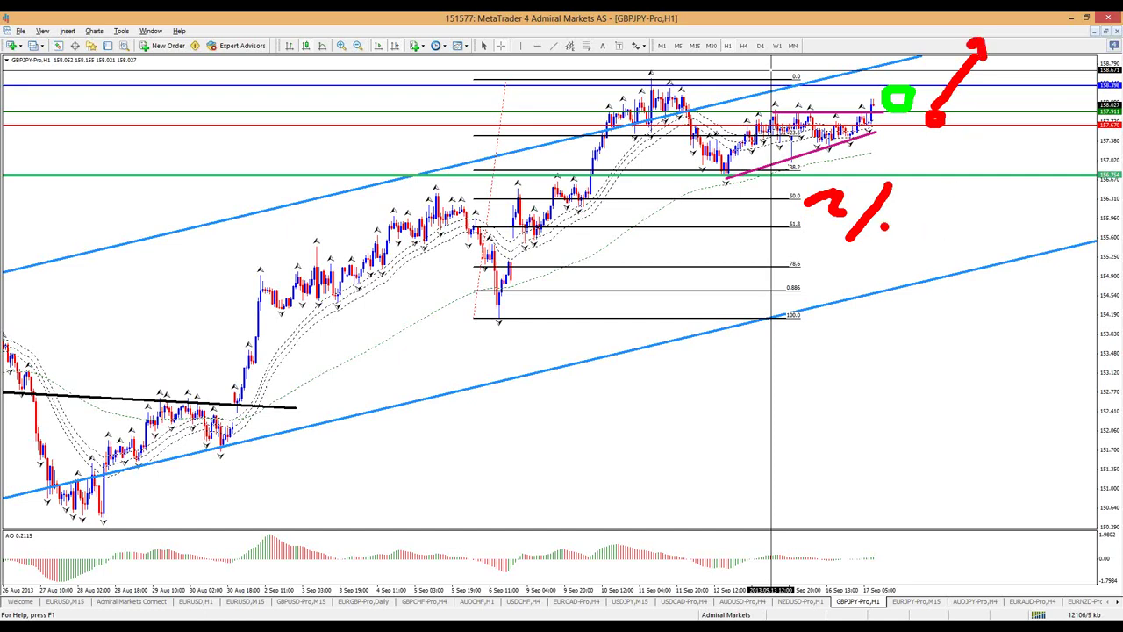
drag(890, 222, 895, 240)
drag(1044, 35, 1018, 93)
mouse_move(1019, 51)
mouse_down()
mouse_move(1049, 26)
mouse_move(1066, 61)
mouse_up()
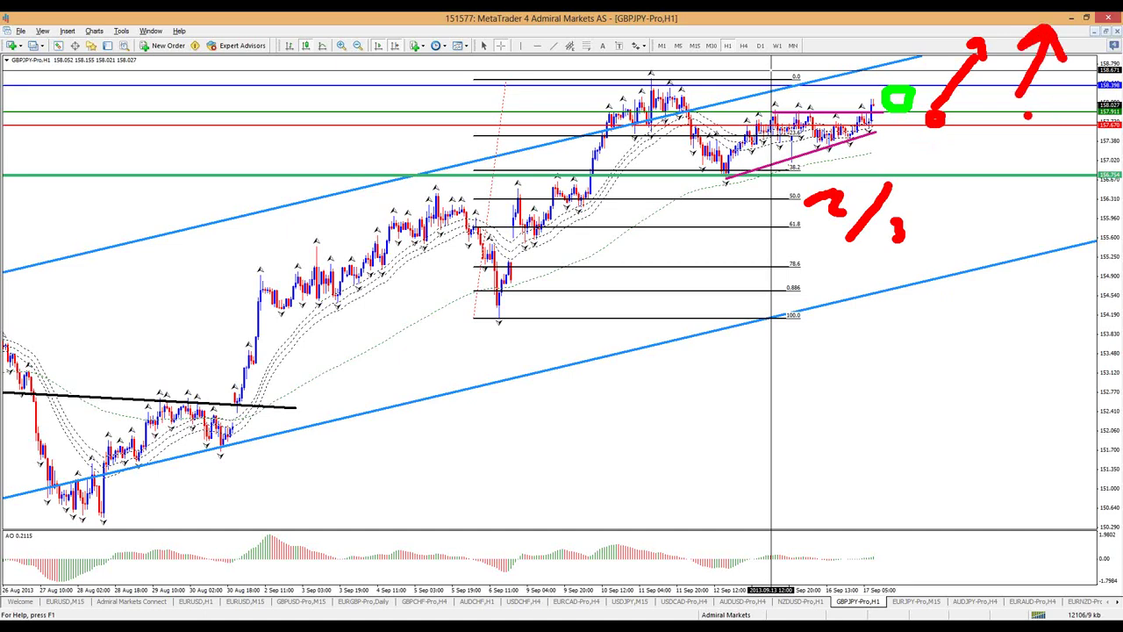
key(Escape)
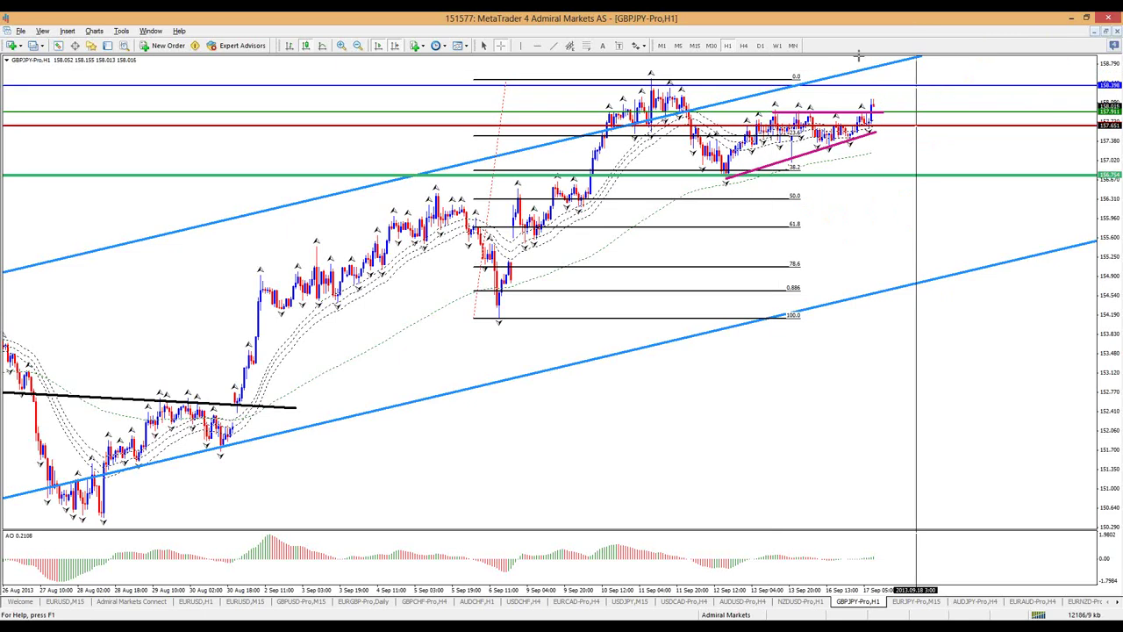
Switch GBPJPY to M15, trace the triangle's two borders in red and the retest zone at 157.911 in green, and clear the markings.
click(695, 46)
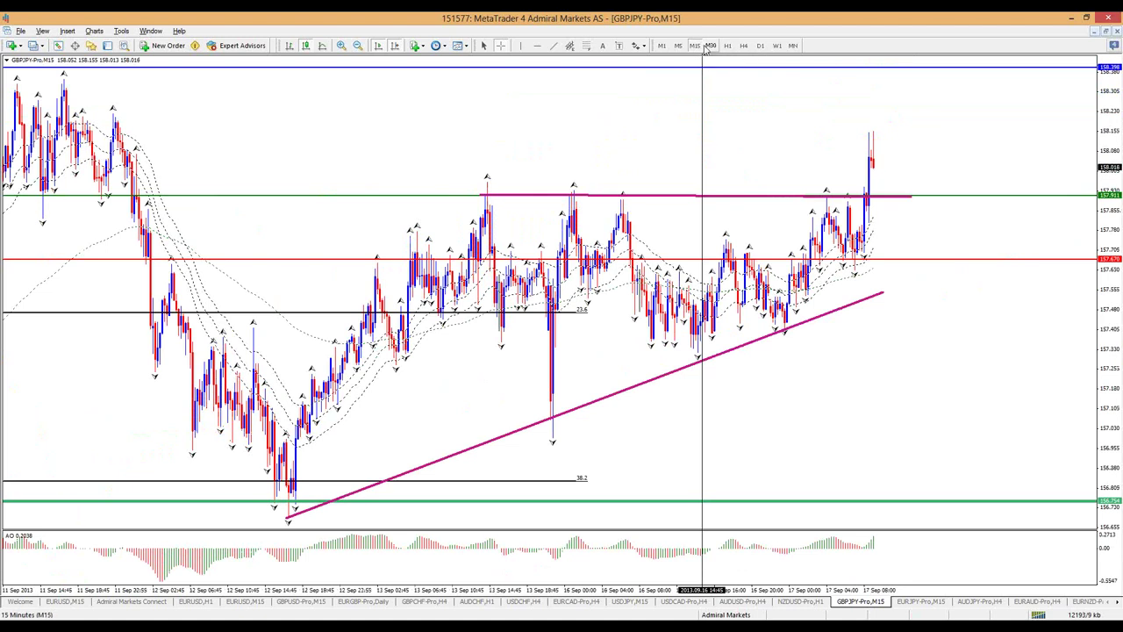
drag(474, 192, 864, 200)
drag(298, 526, 878, 294)
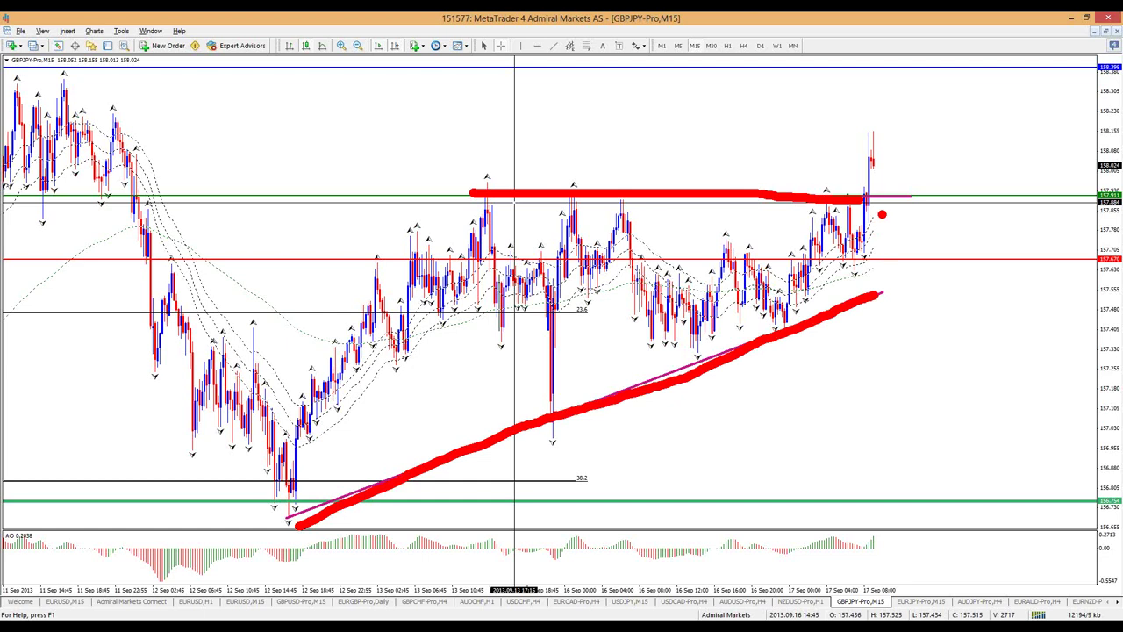
key(g)
drag(901, 200, 860, 203)
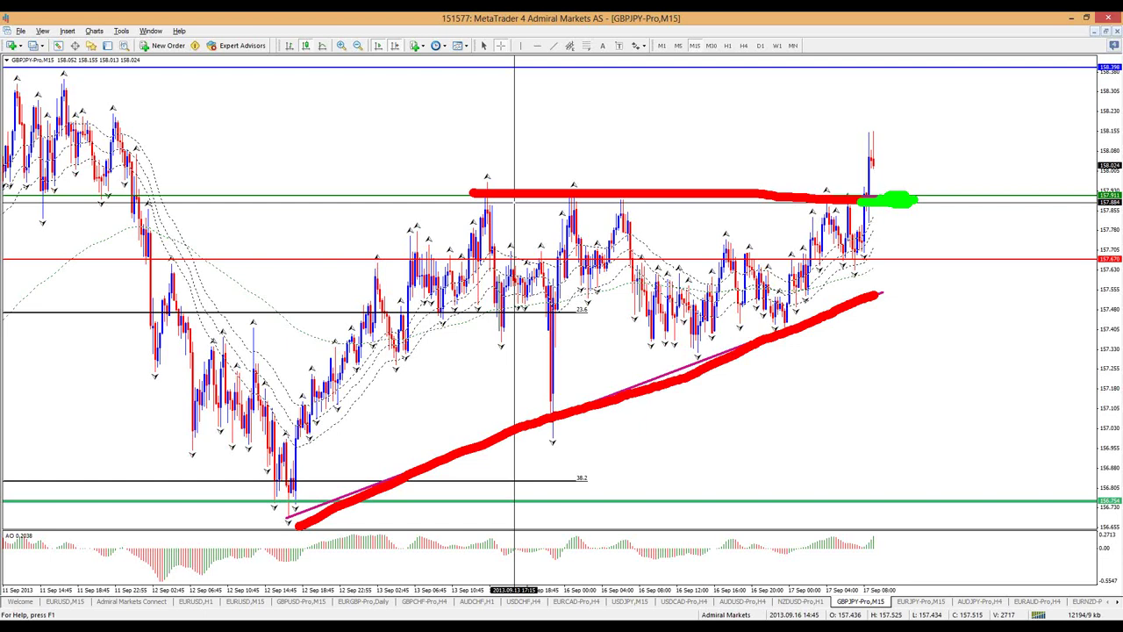
key(Escape)
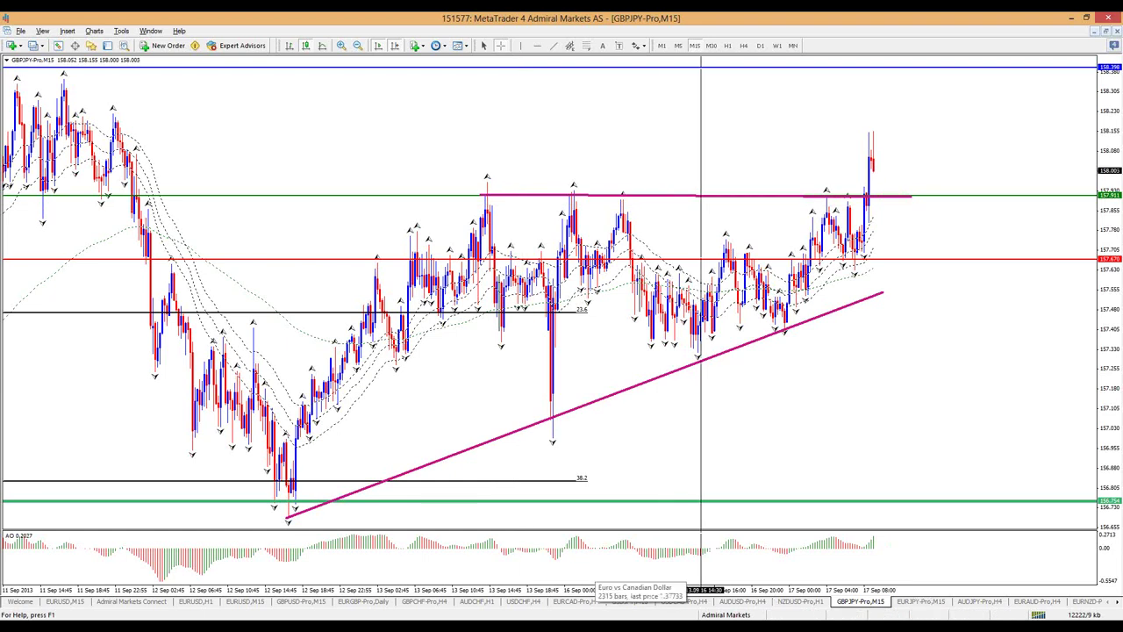
Compare price action on the USDJPY, GBPJPY and EURJPY M15 charts.
click(627, 606)
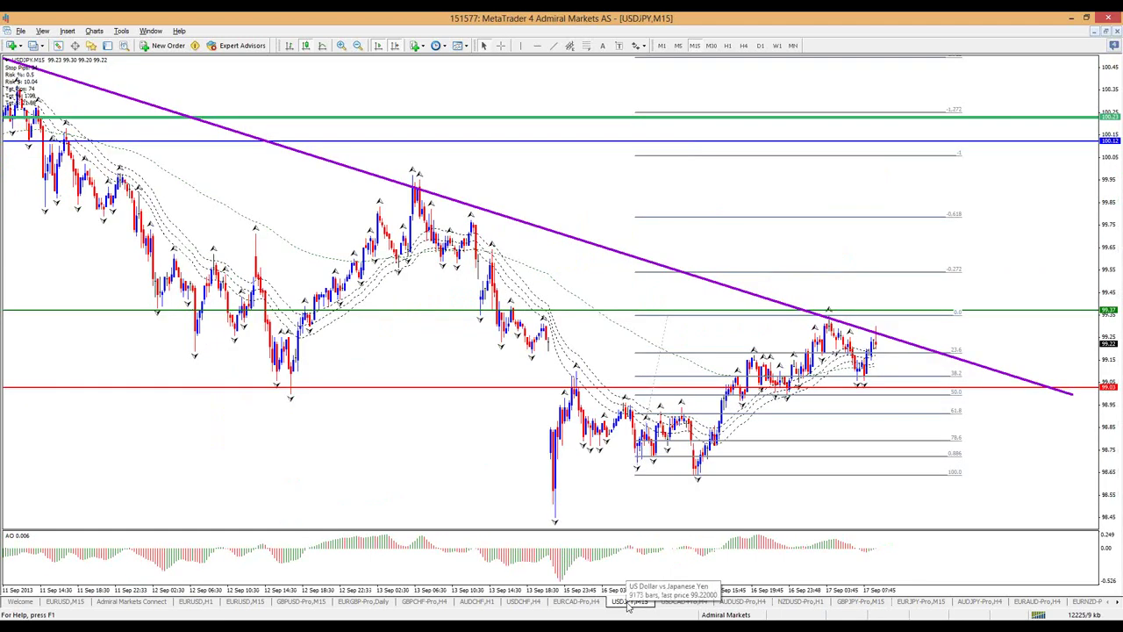
click(873, 603)
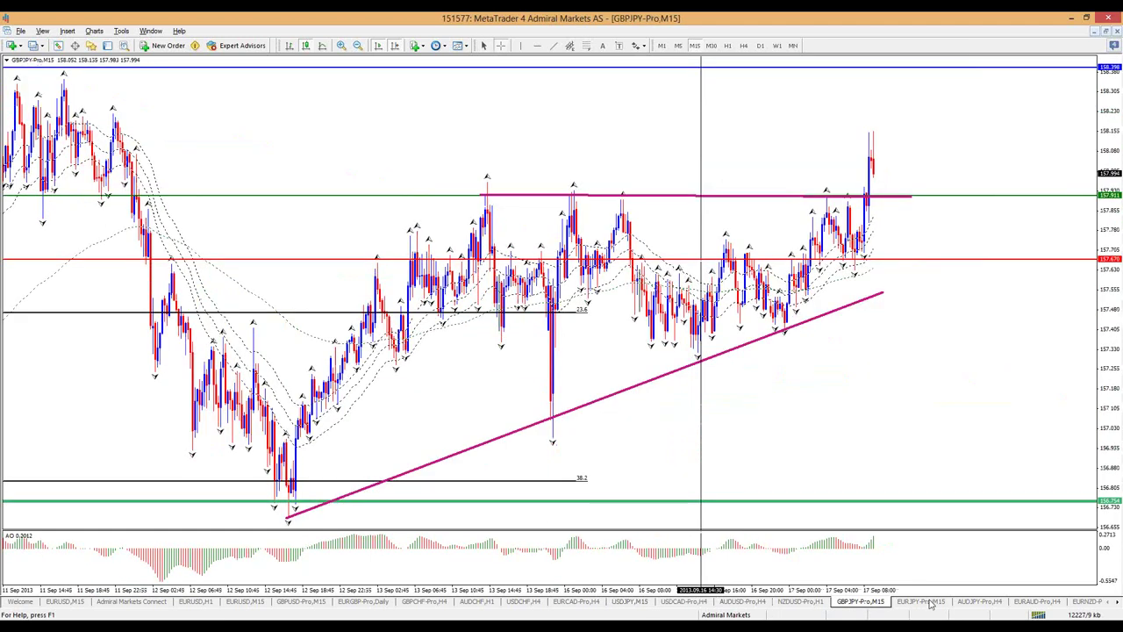
click(930, 604)
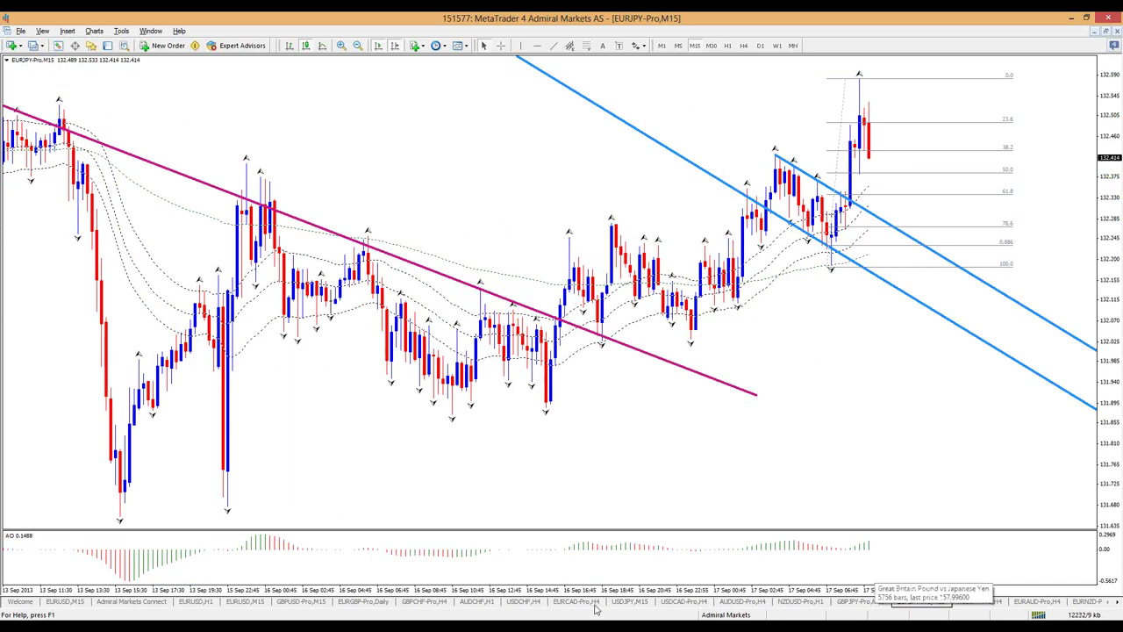
Switch EURUSD to H4 with the crosshair active, highlight the resistance at the 0.886 Fibonacci level in green, and clear the highlight.
click(245, 602)
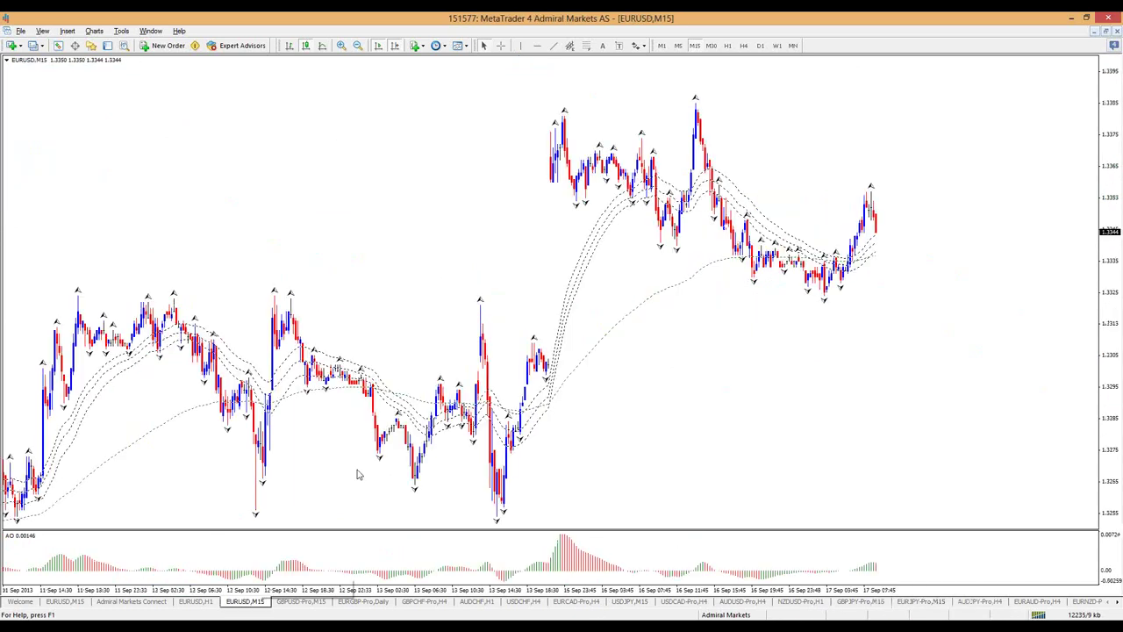
click(745, 46)
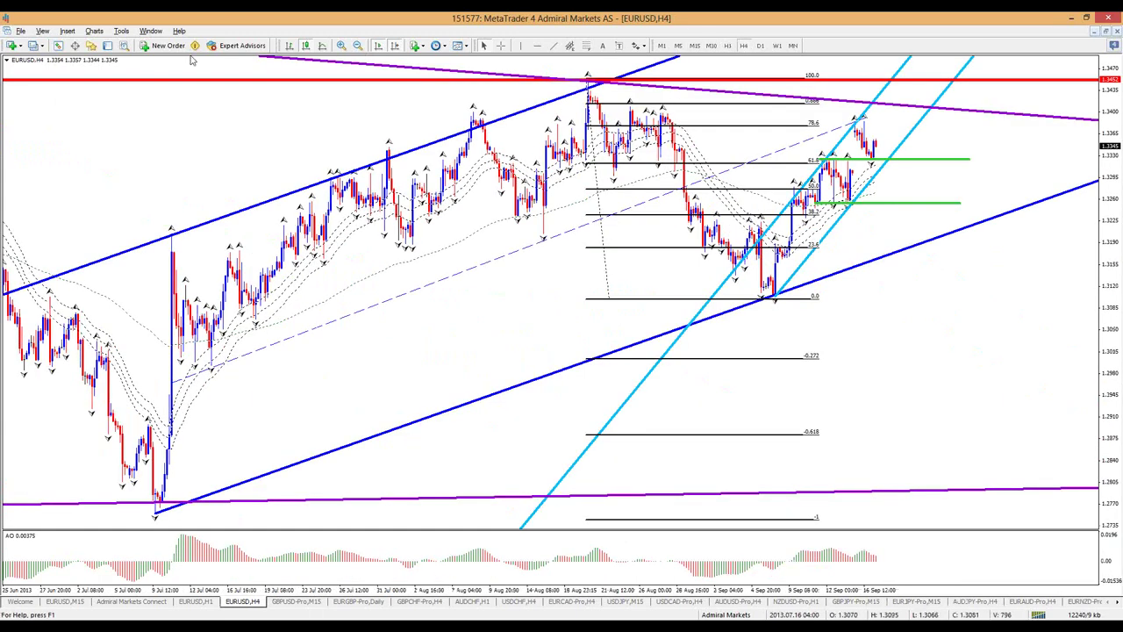
click(107, 48)
click(107, 47)
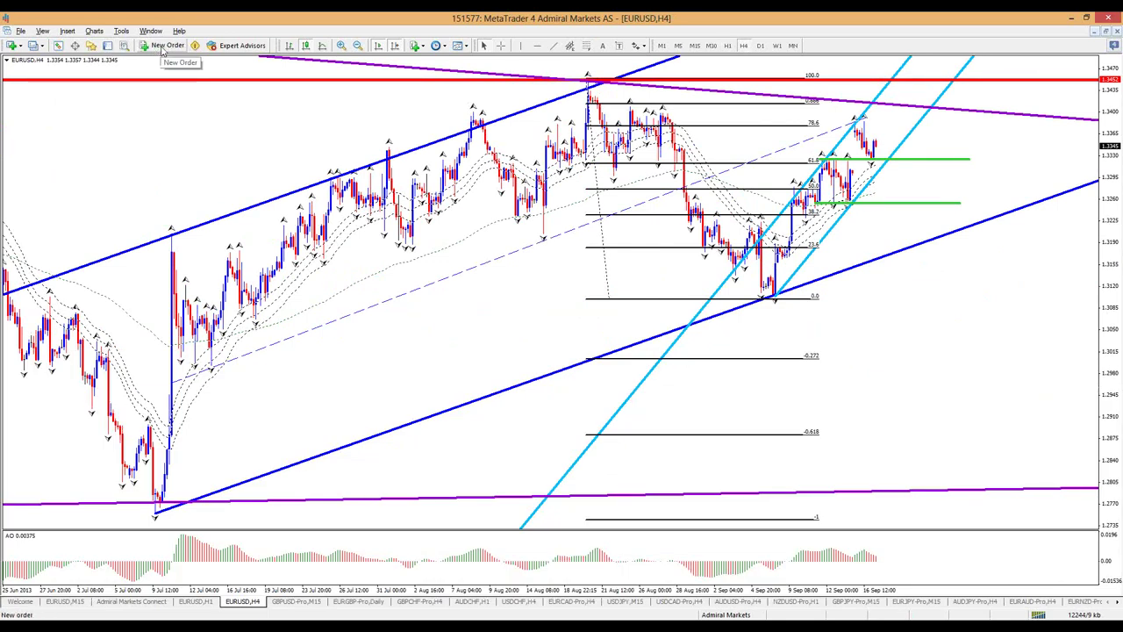
click(500, 45)
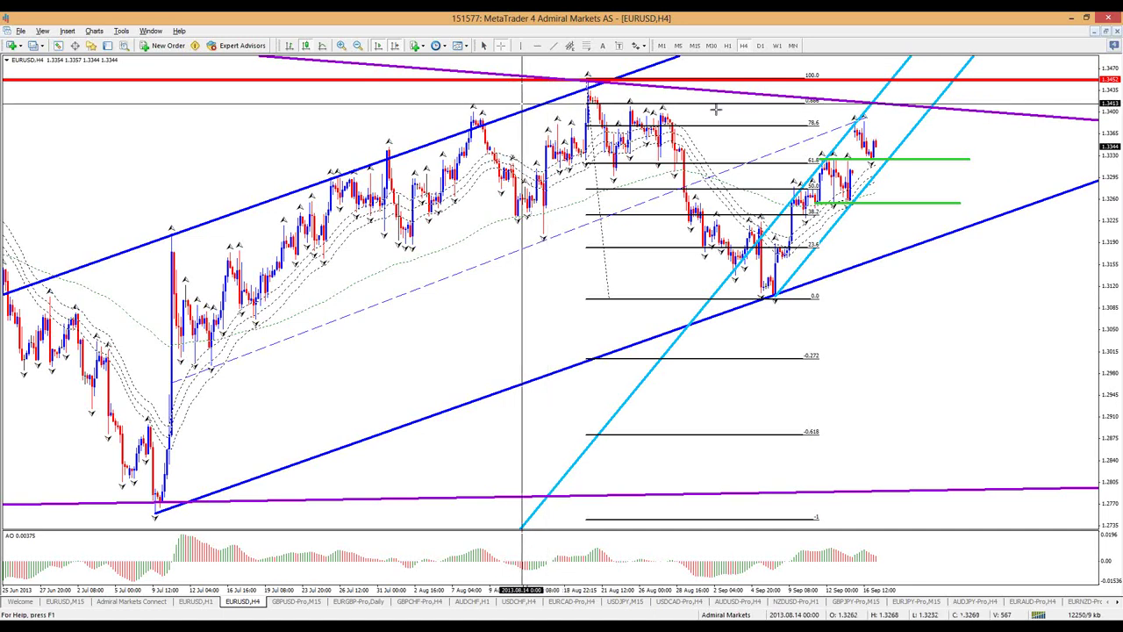
drag(752, 105, 935, 105)
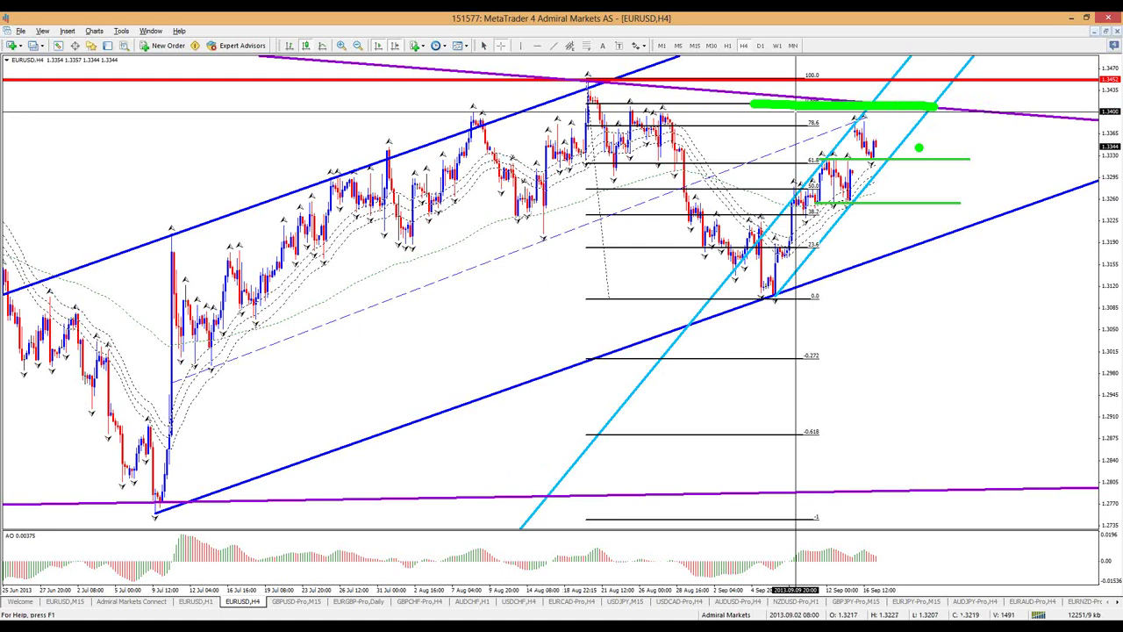
key(Escape)
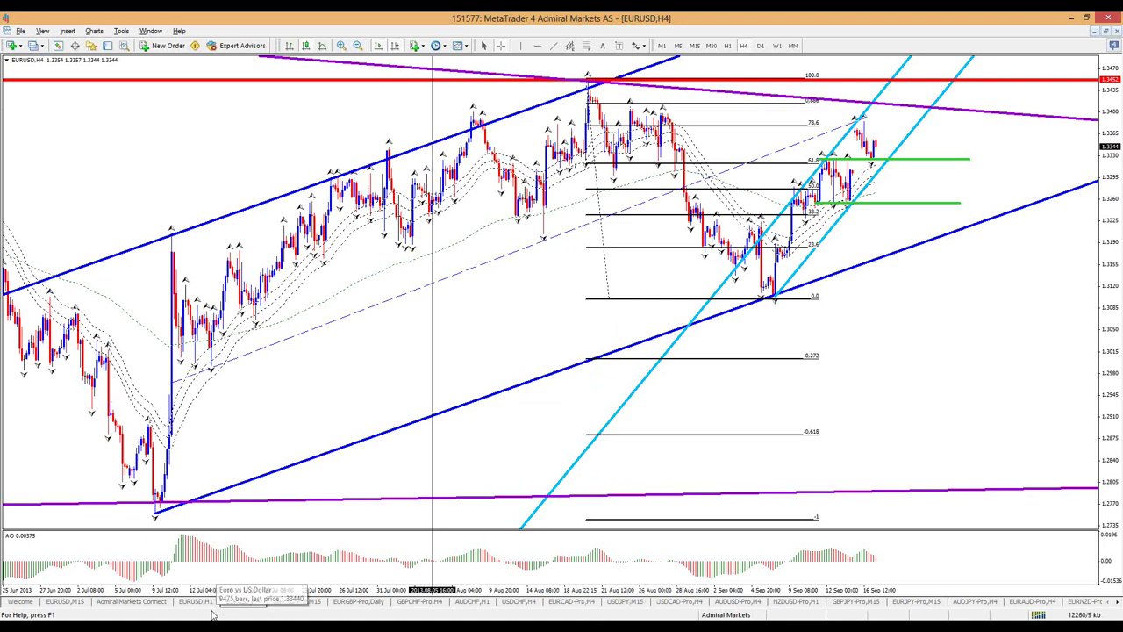
Switch GBPUSD to the daily timeframe and mark in green the 1.59957 resistance and a dip-and-rally path up to it.
click(299, 602)
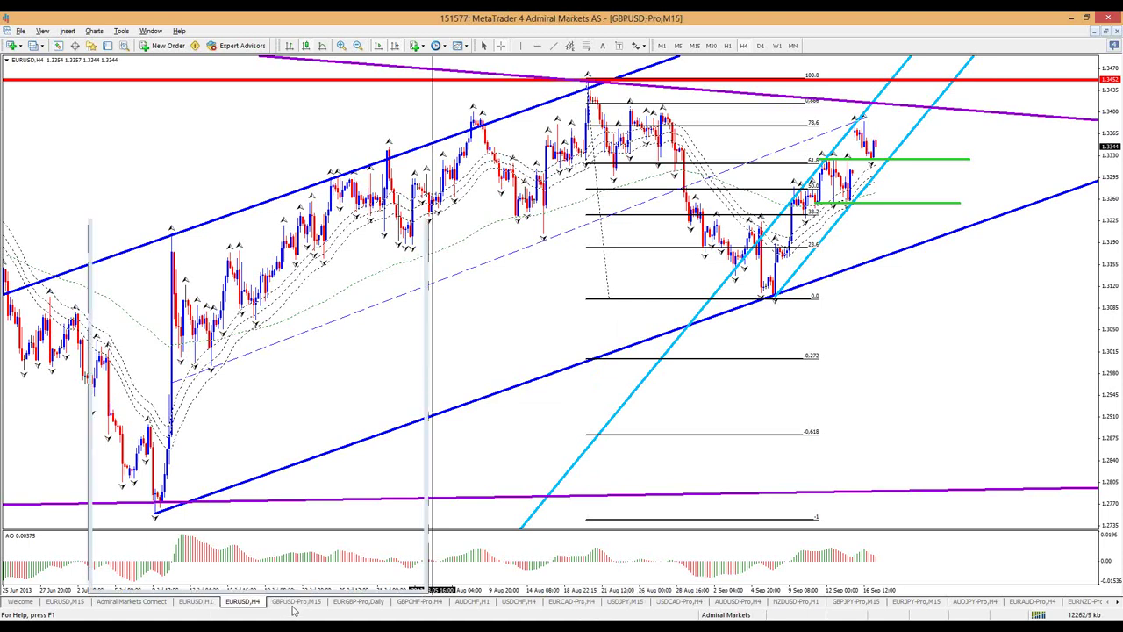
click(743, 46)
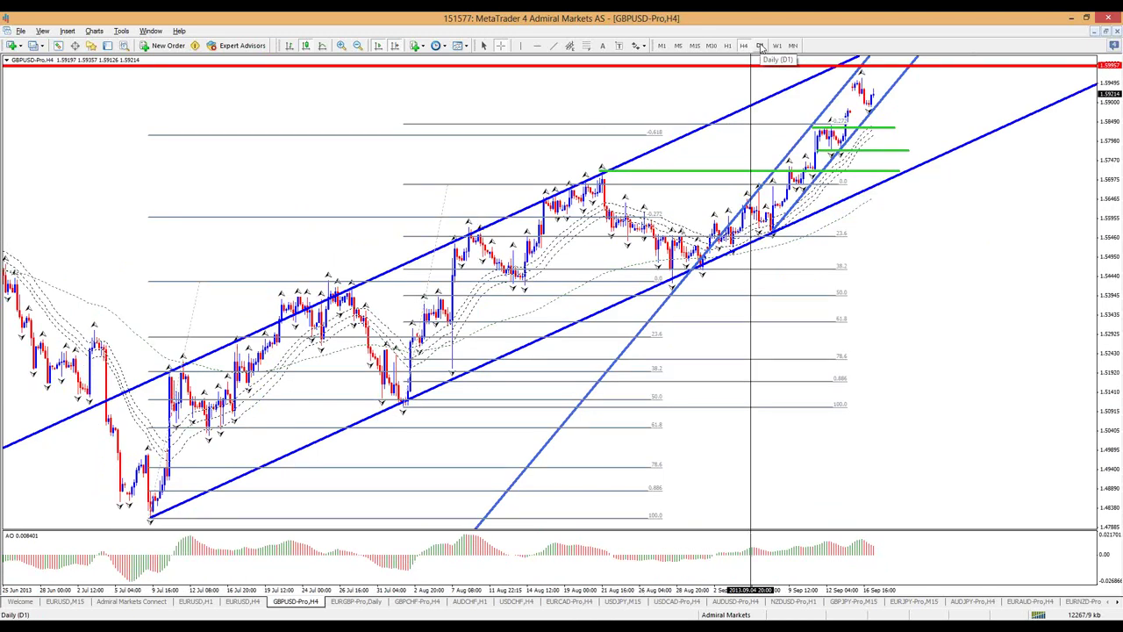
click(760, 46)
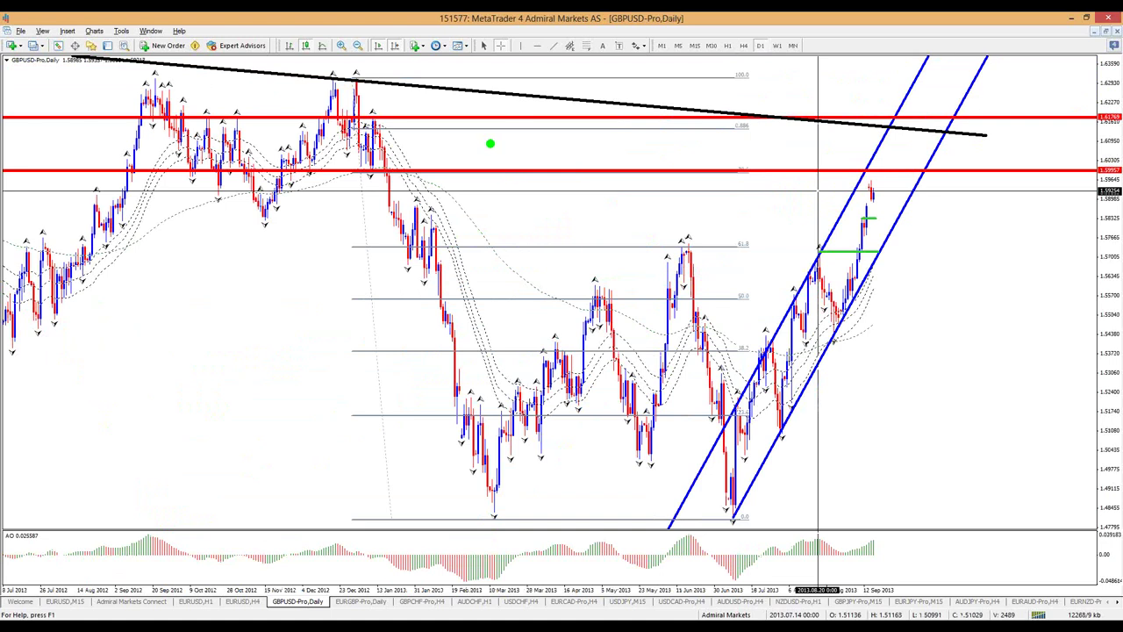
drag(713, 177, 794, 177)
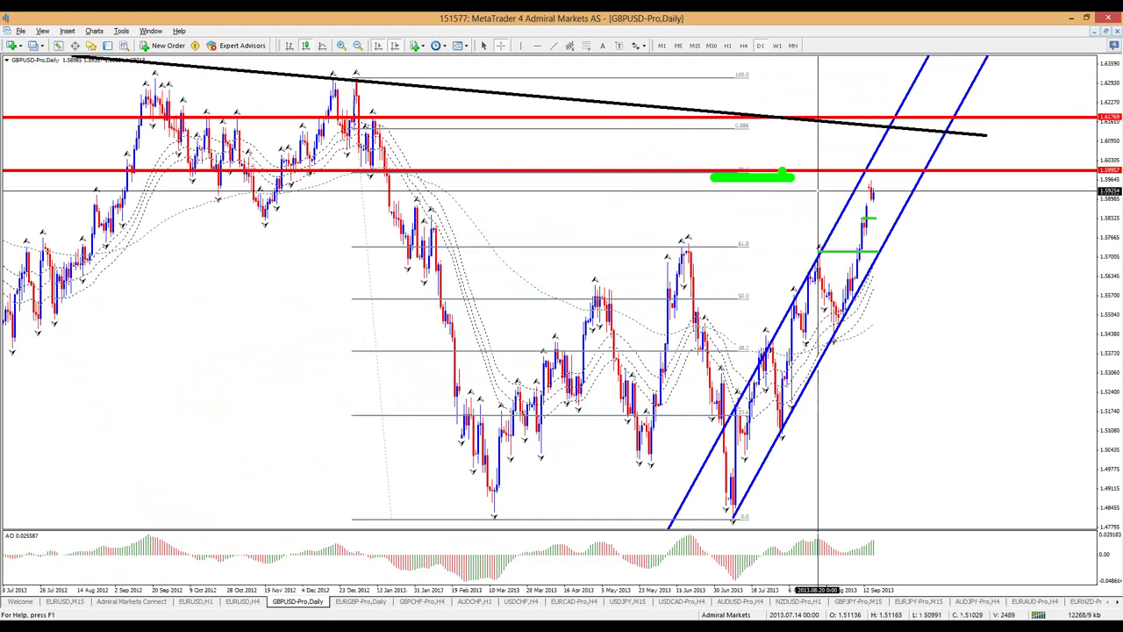
mouse_move(873, 195)
mouse_down()
mouse_move(889, 205)
mouse_move(907, 183)
mouse_up()
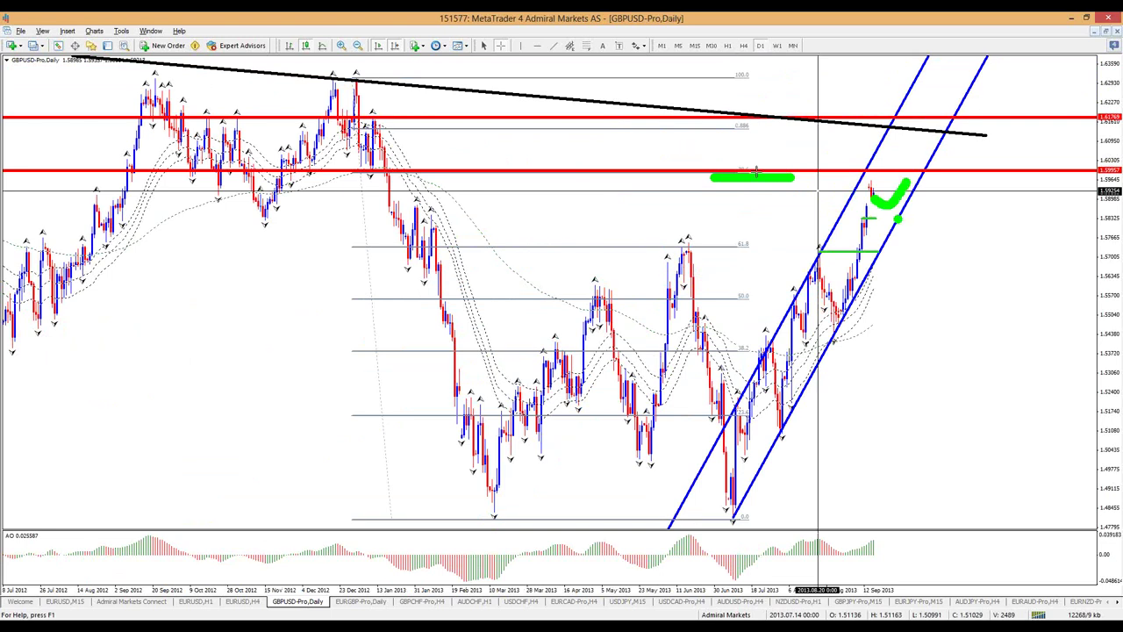
key(e)
mouse_move(821, 179)
mouse_down()
mouse_move(875, 174)
mouse_move(886, 227)
mouse_move(904, 181)
mouse_move(924, 172)
mouse_up()
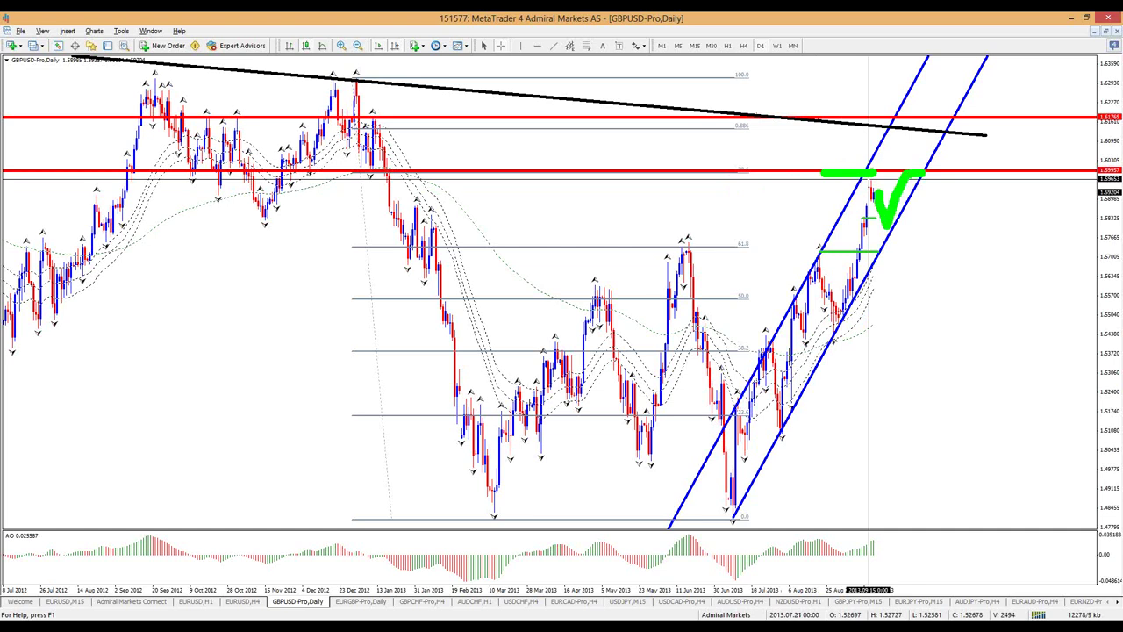
Sketch the bearish paths from 1.59957: a red shallow pullback, and a red drop with a green bounce and a long downward arrow.
key(r)
drag(901, 176, 974, 202)
mouse_move(918, 180)
mouse_down()
mouse_move(923, 272)
mouse_move(974, 246)
mouse_move(980, 428)
mouse_move(993, 427)
mouse_up()
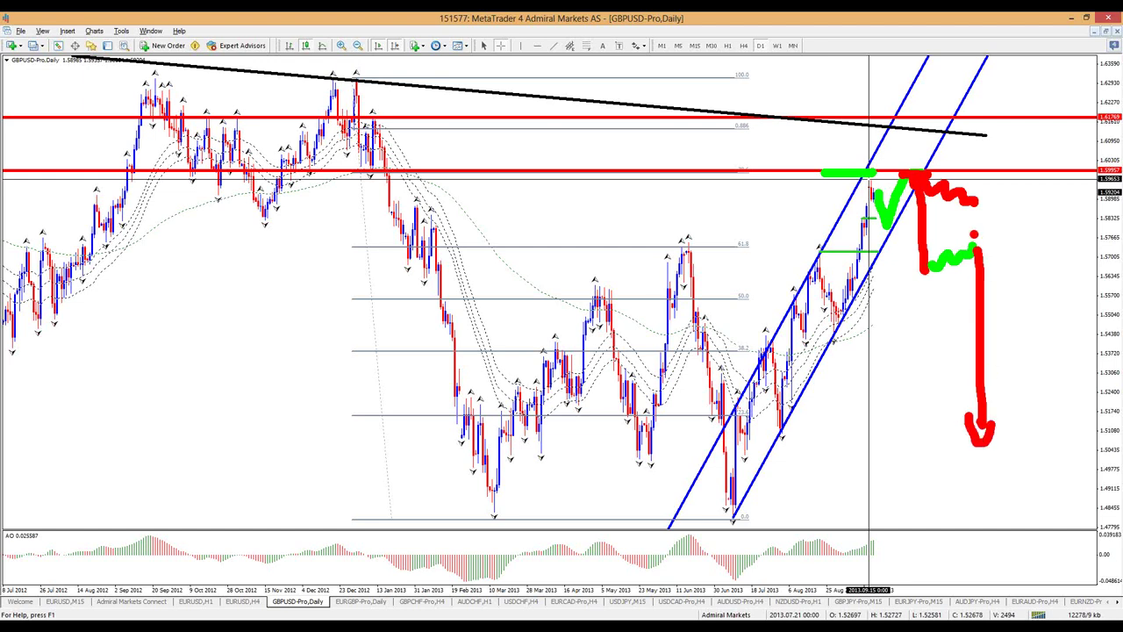
Sketch a green rally toward the circled 0.886 Fibonacci level with a red reversal arrow from its peak, and clear all markings.
drag(981, 200, 1014, 124)
mouse_move(736, 114)
mouse_down()
mouse_move(755, 143)
mouse_move(743, 114)
mouse_up()
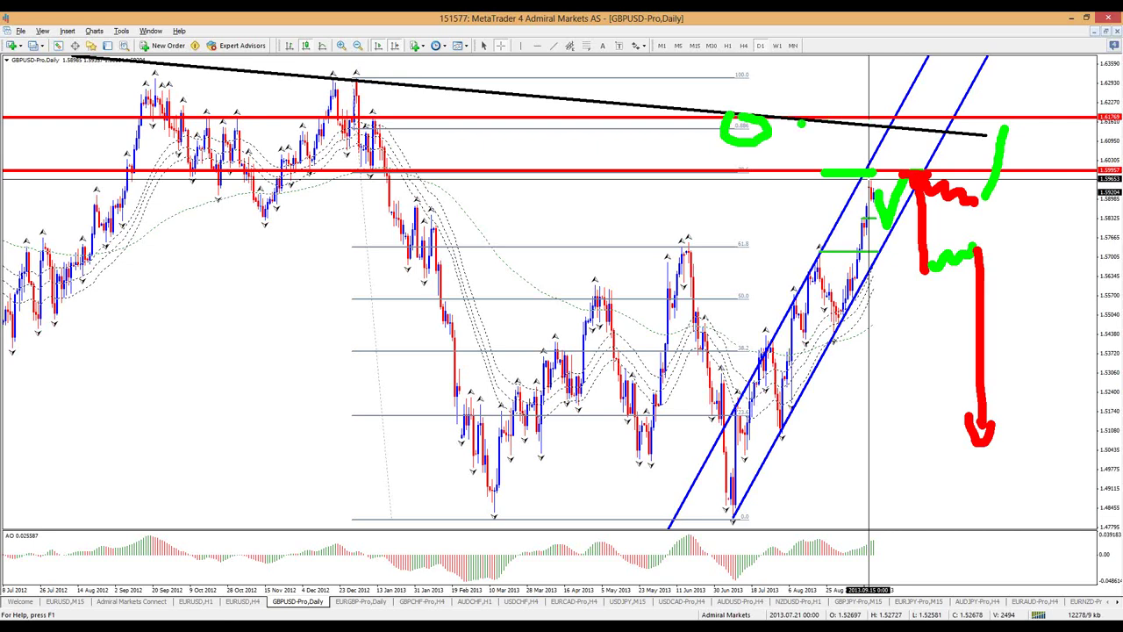
key(r)
mouse_move(1007, 128)
mouse_down()
mouse_move(1035, 214)
mouse_move(1049, 200)
mouse_up()
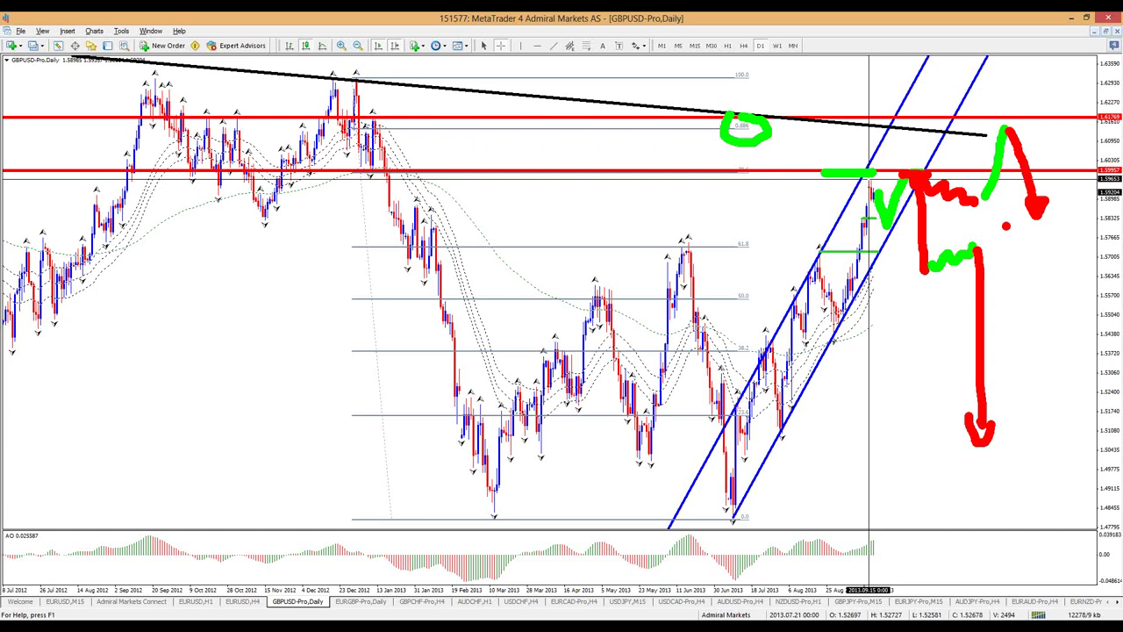
key(Escape)
Box in green the price reactions at the successive Fibonacci levels up to 61.8 and the level at the 1.59957 resistance.
key(g)
mouse_move(496, 408)
mouse_down()
mouse_move(499, 428)
mouse_move(518, 405)
mouse_up()
mouse_move(545, 345)
mouse_down()
mouse_move(552, 359)
mouse_move(541, 349)
mouse_up()
mouse_move(594, 302)
mouse_down()
mouse_move(602, 286)
mouse_move(607, 307)
mouse_move(586, 287)
mouse_up()
mouse_move(677, 247)
mouse_down()
mouse_move(692, 262)
mouse_move(654, 236)
mouse_up()
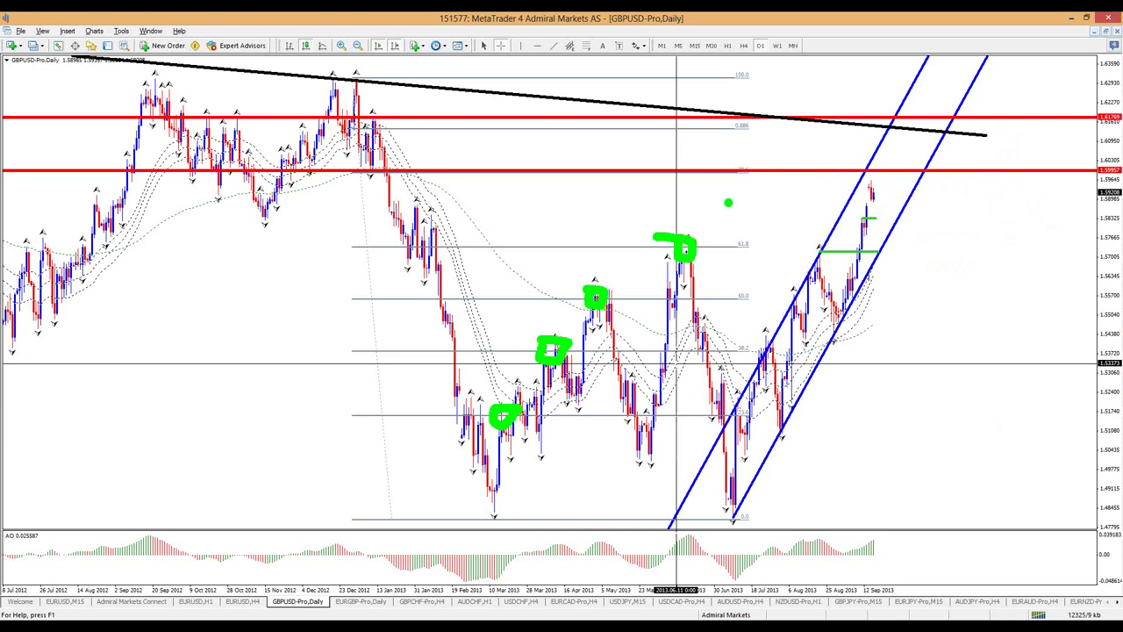
mouse_move(727, 158)
mouse_down()
mouse_move(755, 161)
mouse_move(731, 158)
mouse_up()
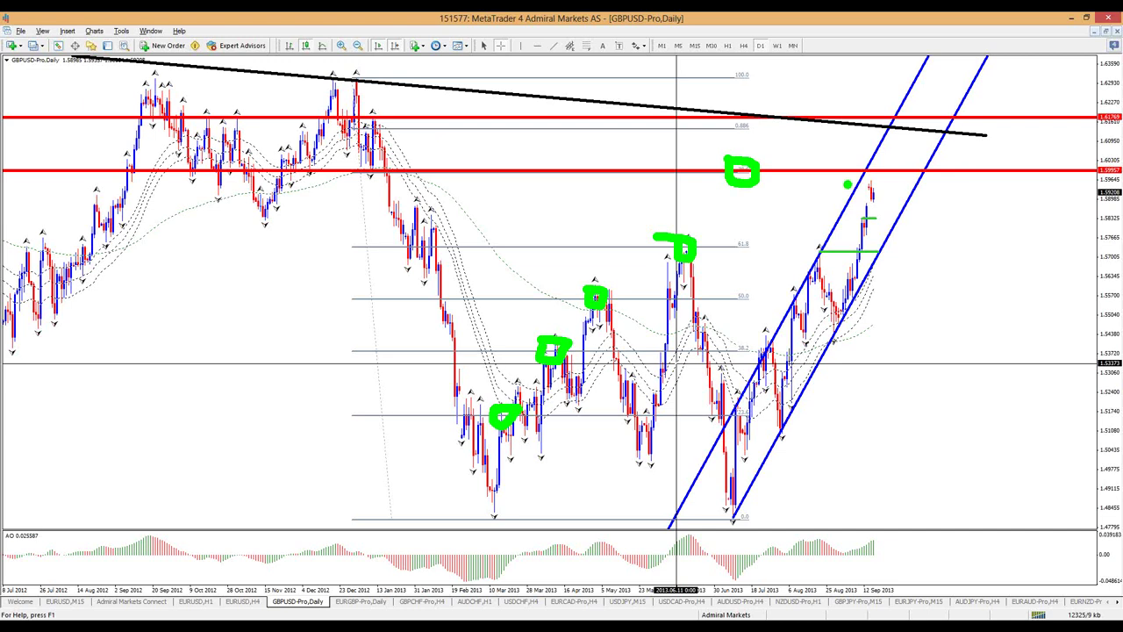
Return to the GBPJPY M15 chart, check the Terminal's open trades and the Navigator, and hide both to widen the chart.
click(848, 601)
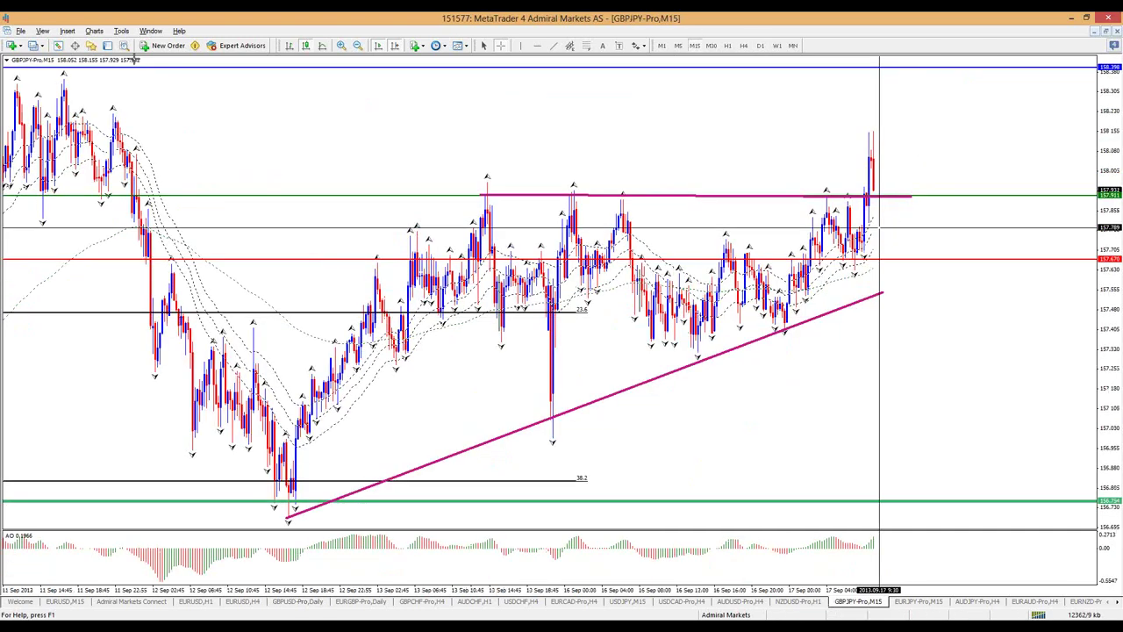
key(ctrl+t)
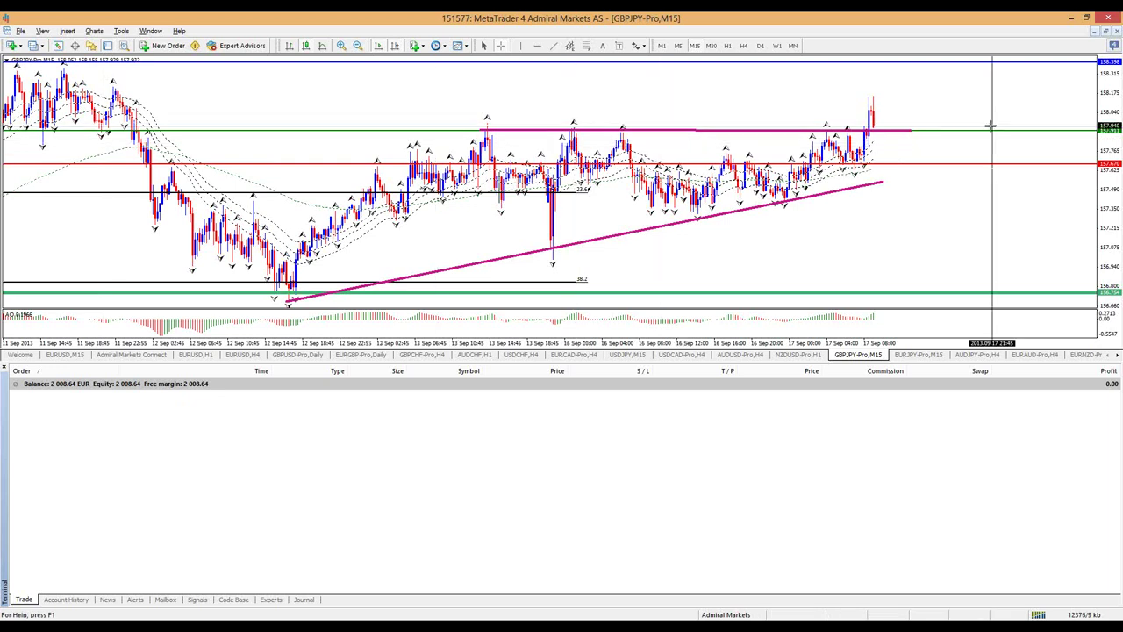
click(107, 46)
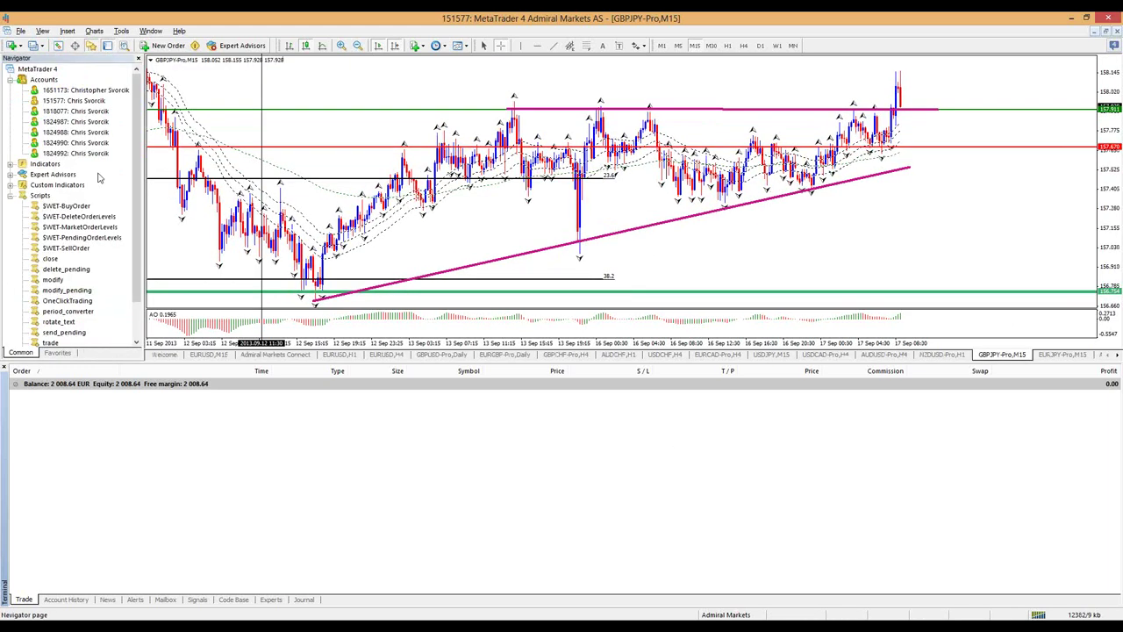
click(124, 46)
click(107, 45)
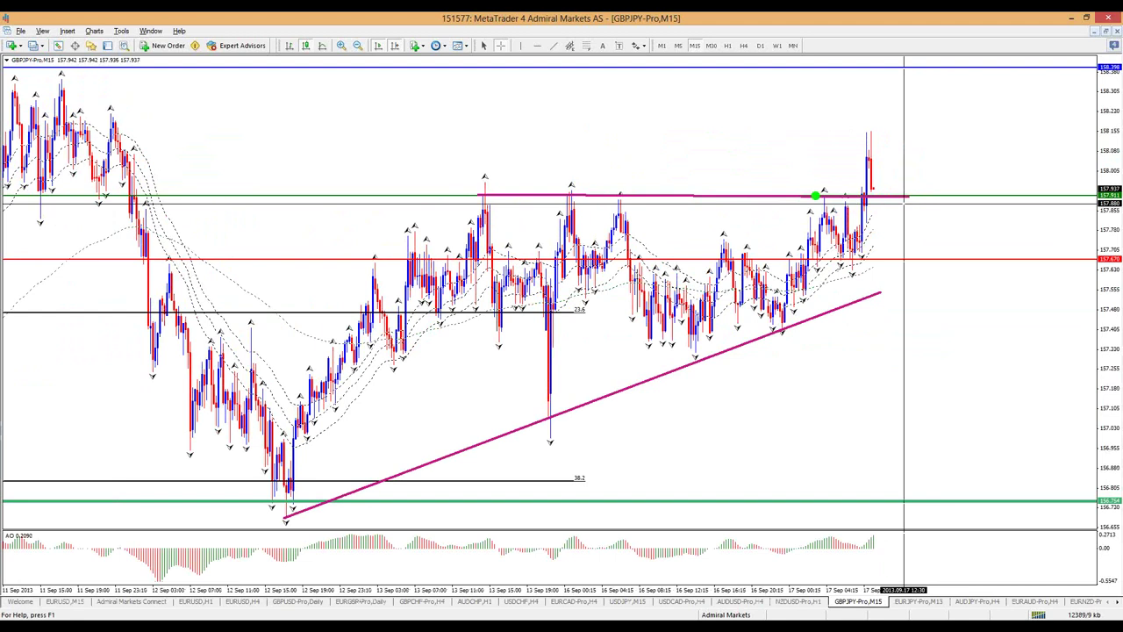
Sketch in green a retest of the triangle's broken resistance with an arrow rising toward the 158.398 target, and clear it.
mouse_move(830, 199)
mouse_down()
mouse_move(953, 209)
mouse_move(972, 83)
mouse_move(999, 116)
mouse_up()
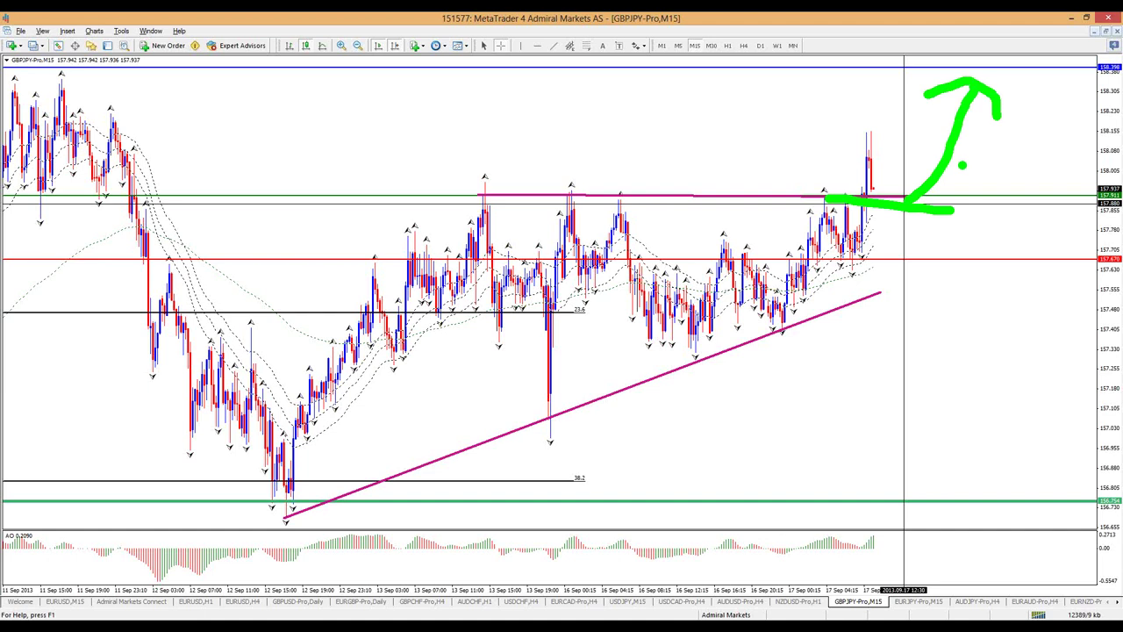
key(Escape)
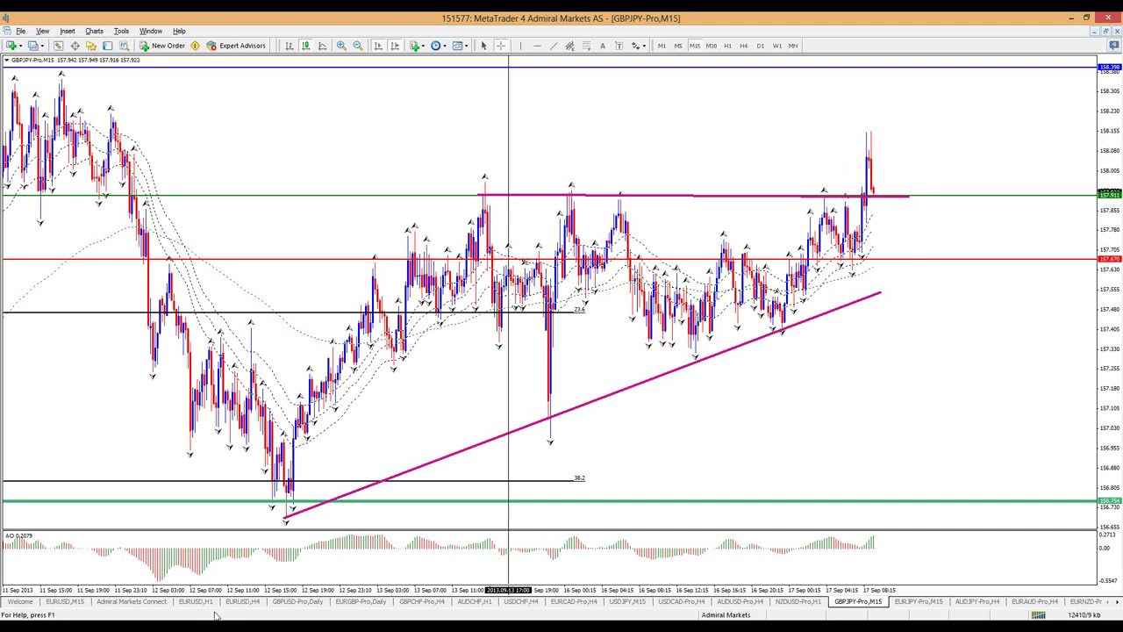
On the USDJPY M15 chart, mark the 99.37 resistance in green, sketch rising breakout moves from the current price, and clear the markings.
click(626, 602)
drag(814, 312, 908, 310)
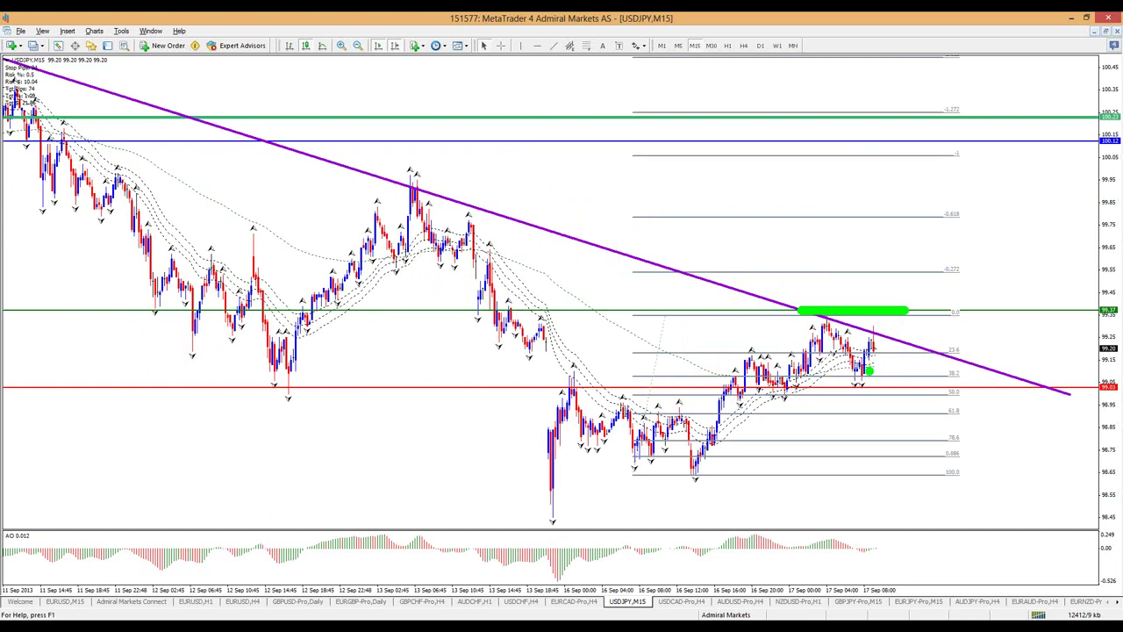
mouse_move(884, 349)
mouse_down()
mouse_move(954, 279)
mouse_move(958, 242)
mouse_move(970, 257)
mouse_up()
key(e)
mouse_move(872, 353)
mouse_down()
mouse_move(930, 247)
mouse_move(968, 255)
mouse_up()
key(e)
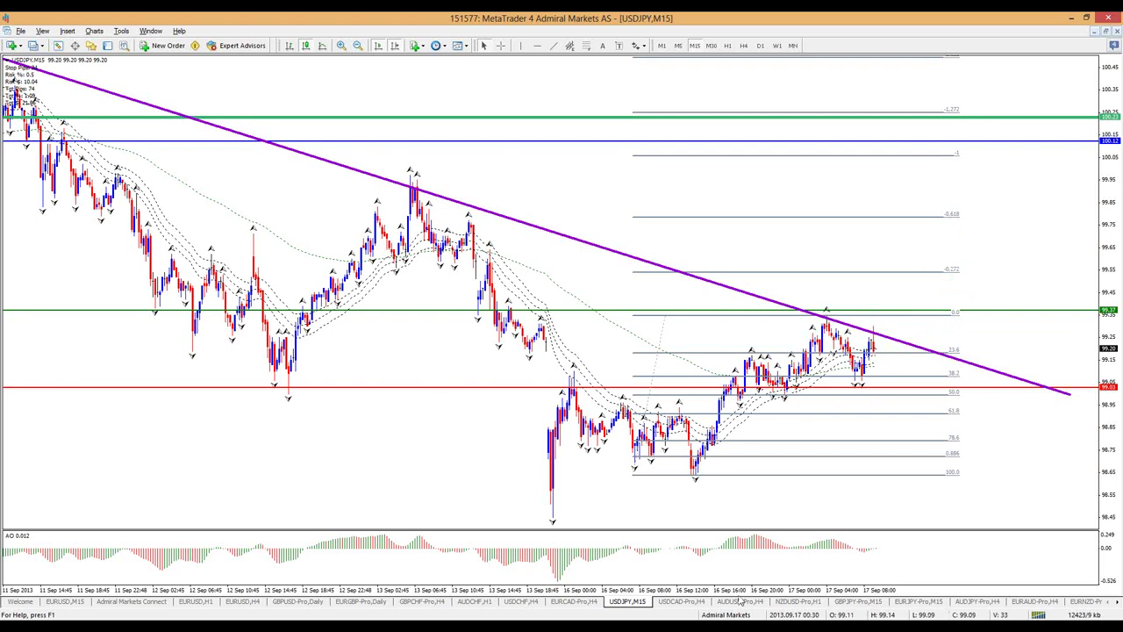
Draw a green box labelled B hanging from a line at the 100.23 level on the USDJPY chart, and clear it.
drag(509, 139, 504, 198)
mouse_move(497, 115)
mouse_down()
mouse_move(577, 136)
mouse_move(444, 119)
mouse_up()
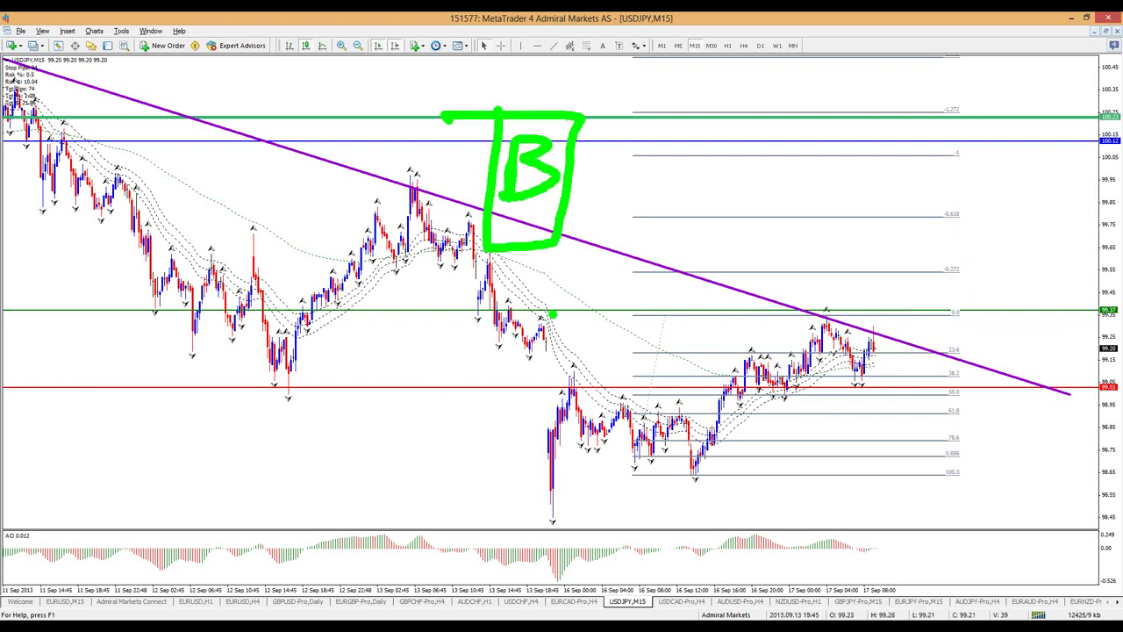
mouse_move(914, 342)
mouse_down()
mouse_move(794, 387)
mouse_move(904, 386)
mouse_move(913, 344)
mouse_up()
key(Escape)
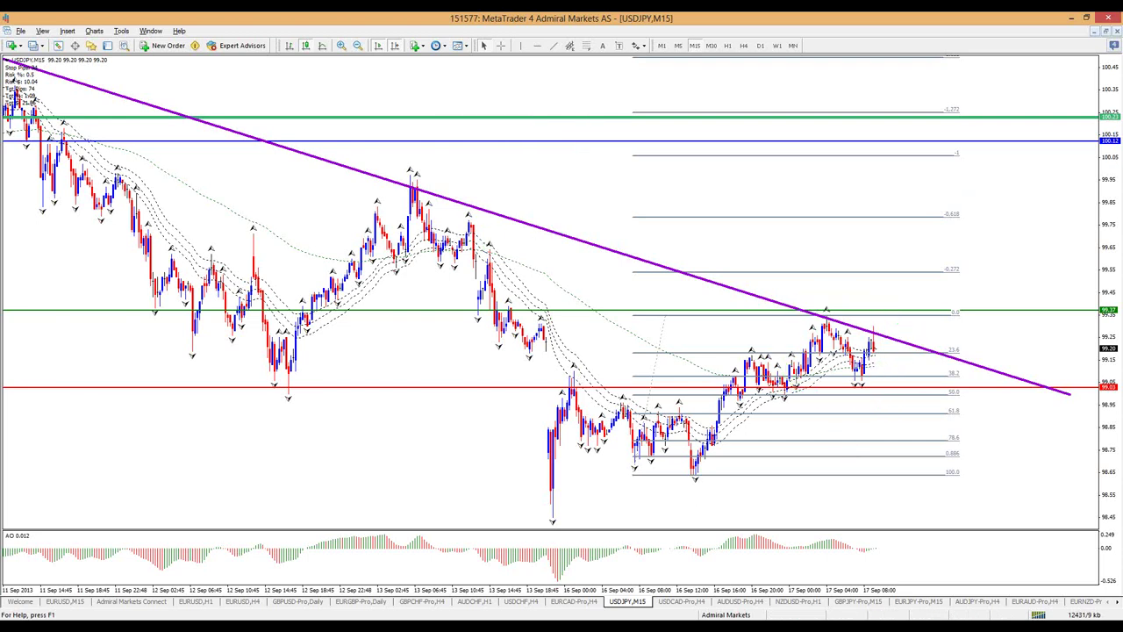
Return to the GBPJPY M15 chart, underline the broken resistance in green, cross out an entry at that level, and clear the markings.
click(856, 602)
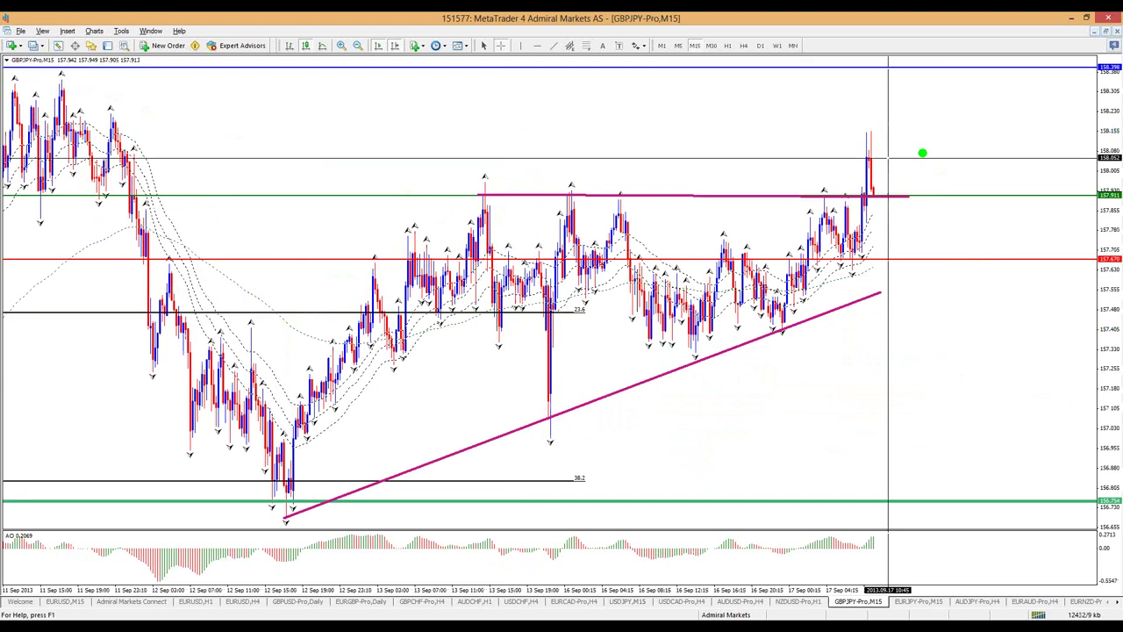
mouse_move(634, 15)
mouse_down()
mouse_move(596, 16)
mouse_move(633, 19)
mouse_up()
drag(820, 200, 969, 200)
key(Escape)
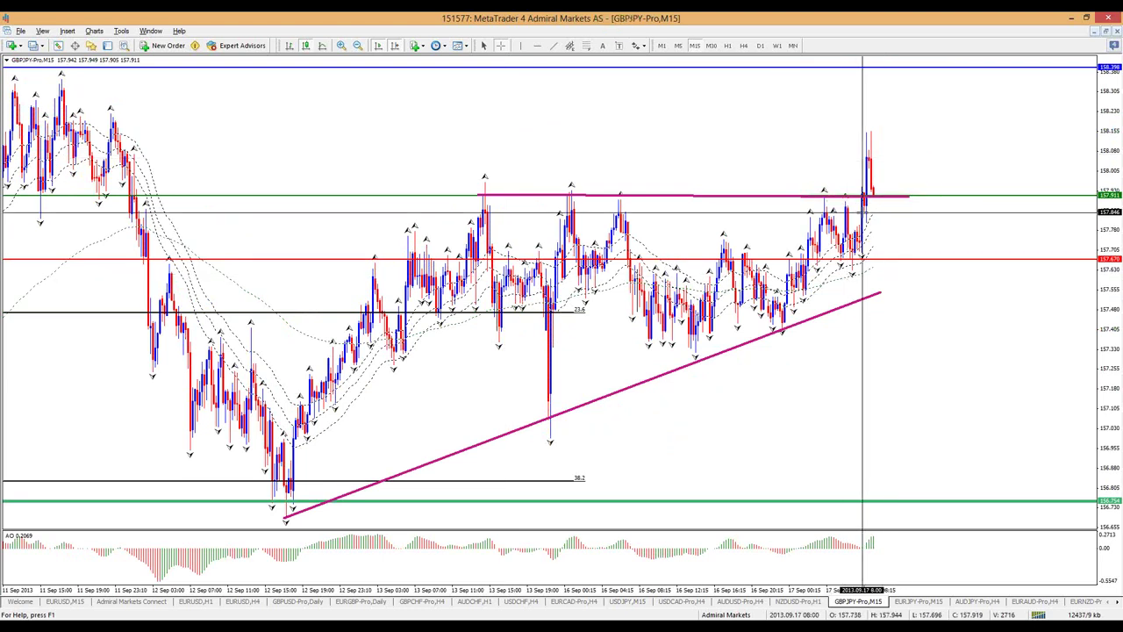
mouse_move(878, 202)
mouse_down()
mouse_move(934, 169)
mouse_move(957, 237)
mouse_up()
click(948, 246)
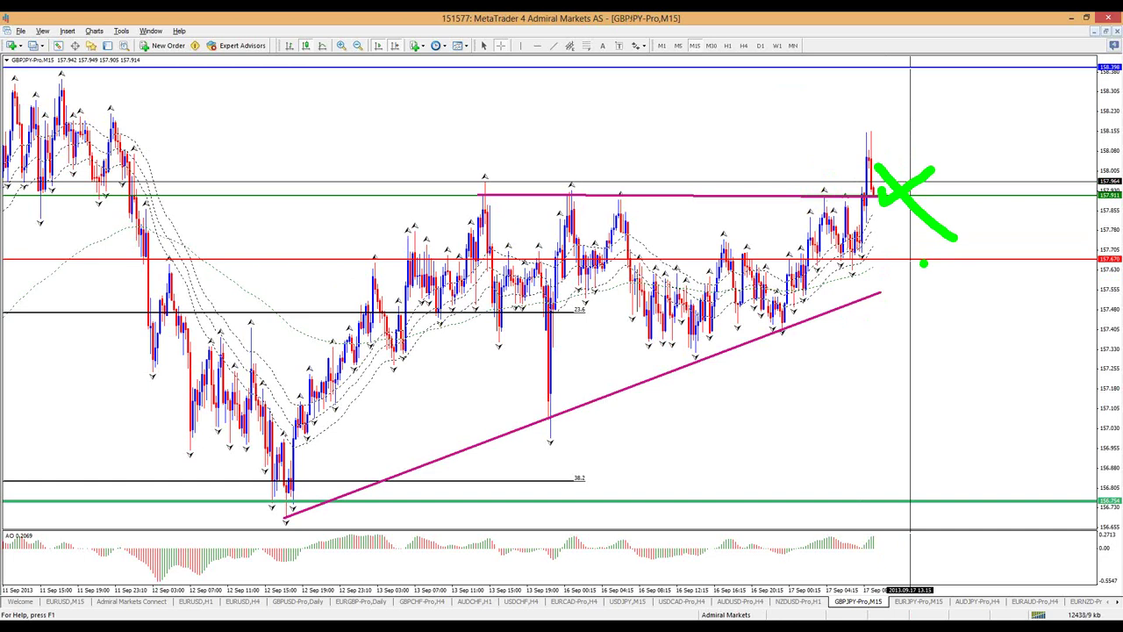
key(Escape)
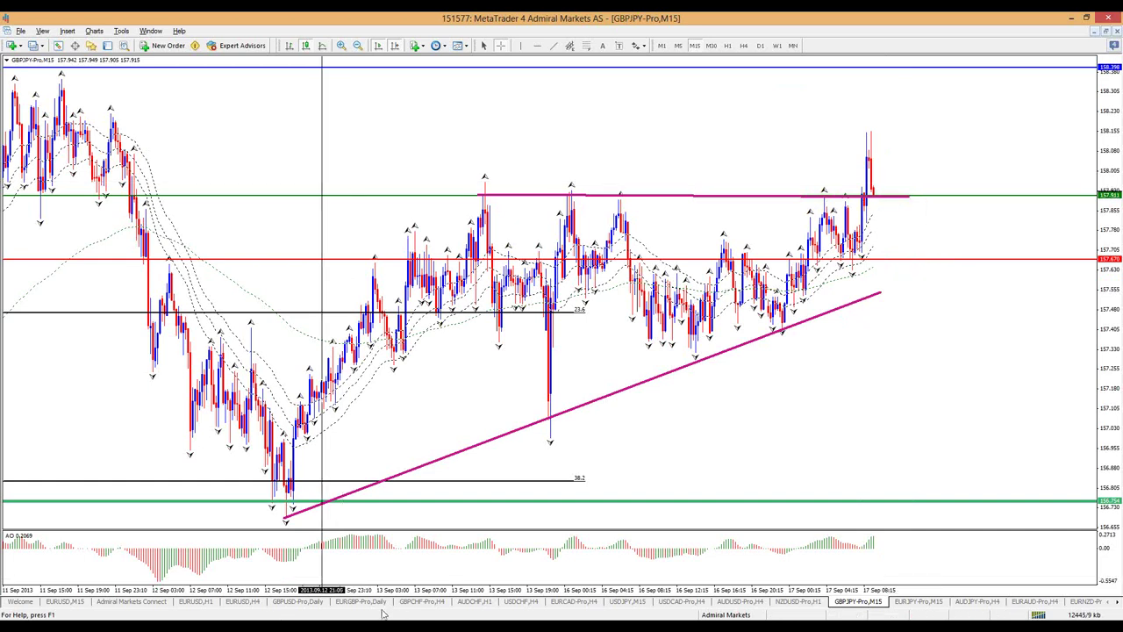
Glance at the GBPUSD Daily chart, sketch in green a GBPJPY pullback to the circled 157.670 level with a rally toward 158.398, and clear it.
click(305, 602)
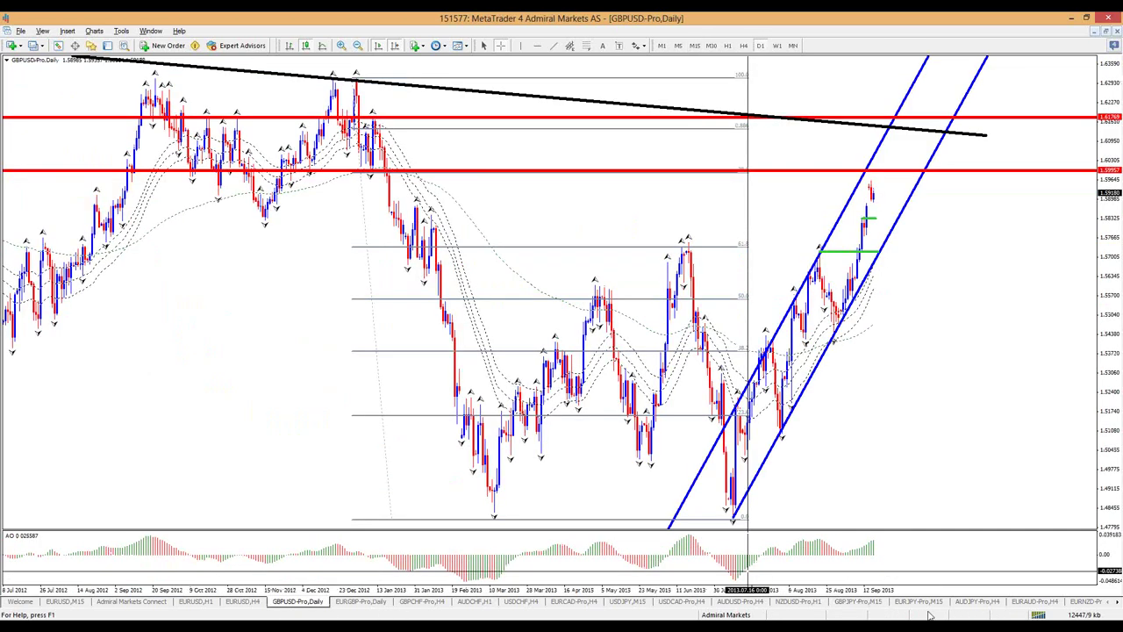
click(868, 603)
mouse_move(869, 181)
mouse_down()
mouse_move(912, 263)
mouse_move(926, 259)
mouse_move(994, 85)
mouse_move(997, 102)
mouse_up()
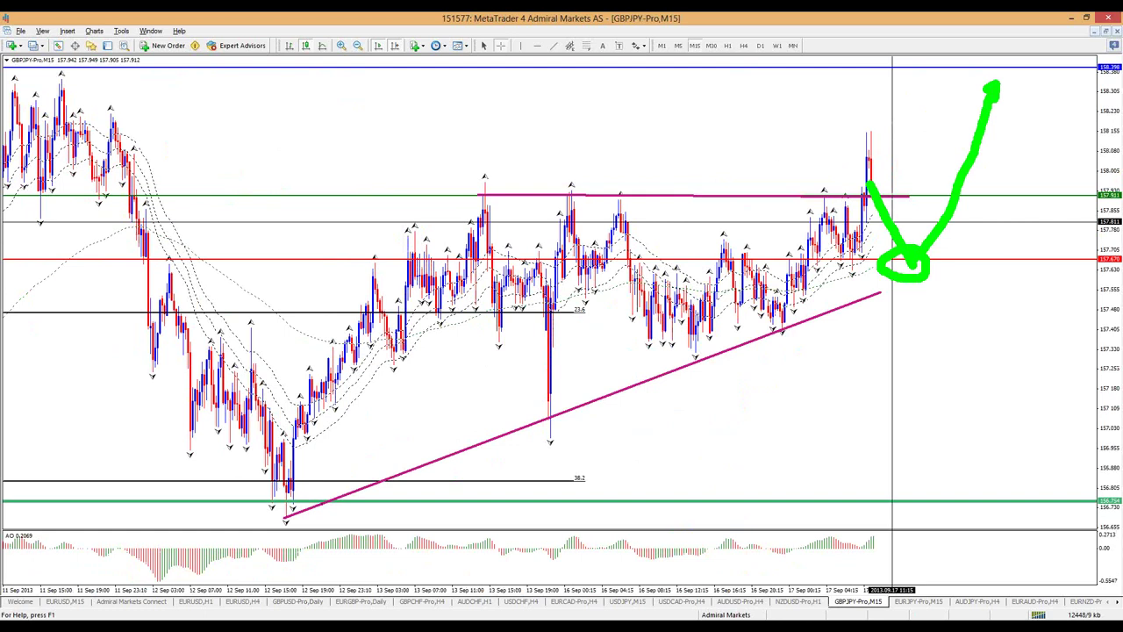
key(Escape)
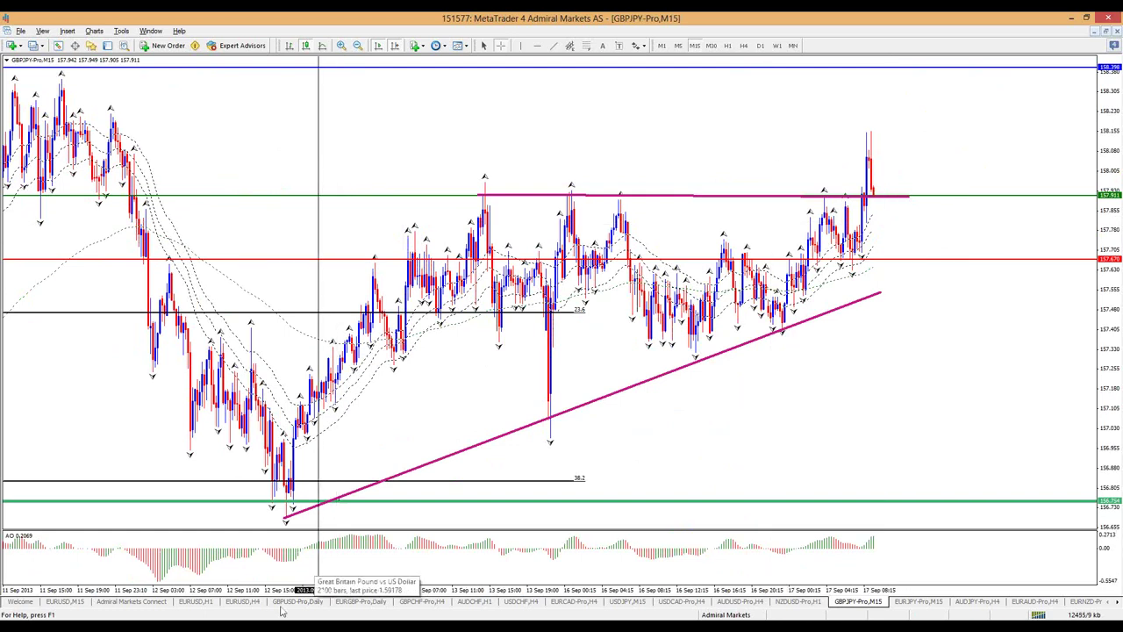
On GBPUSD Daily, mark resistance and the 0.886 level in green, sketch a rally with a red reversal arrow from its circled peak, and clear everything.
click(296, 601)
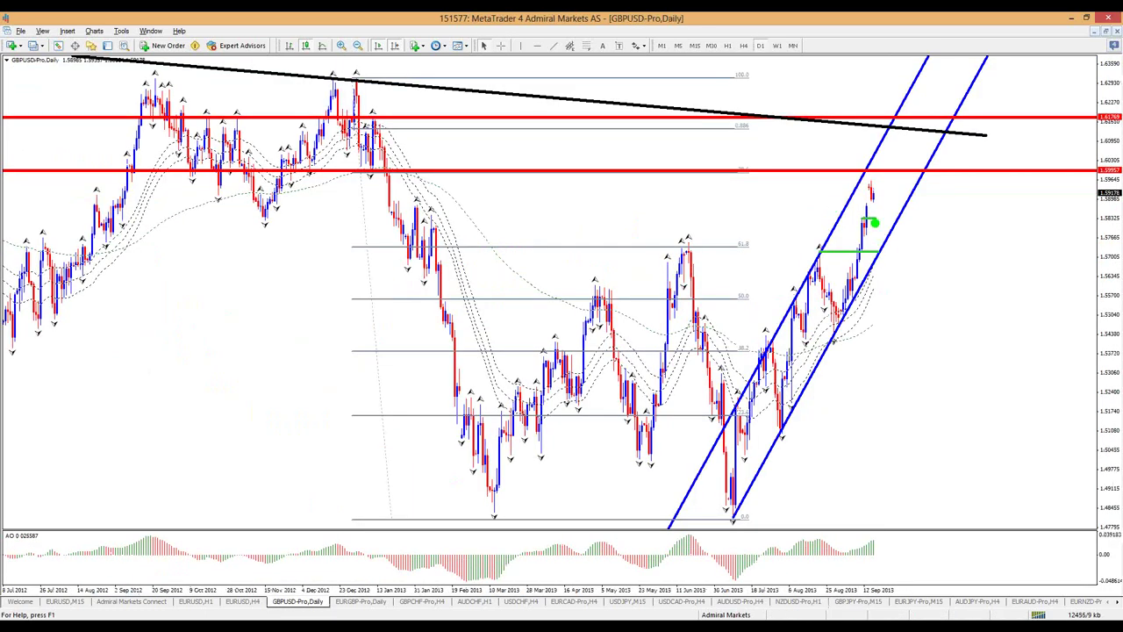
mouse_move(869, 197)
mouse_down()
mouse_move(889, 221)
mouse_move(936, 132)
mouse_up()
drag(672, 132, 879, 134)
drag(721, 169, 865, 171)
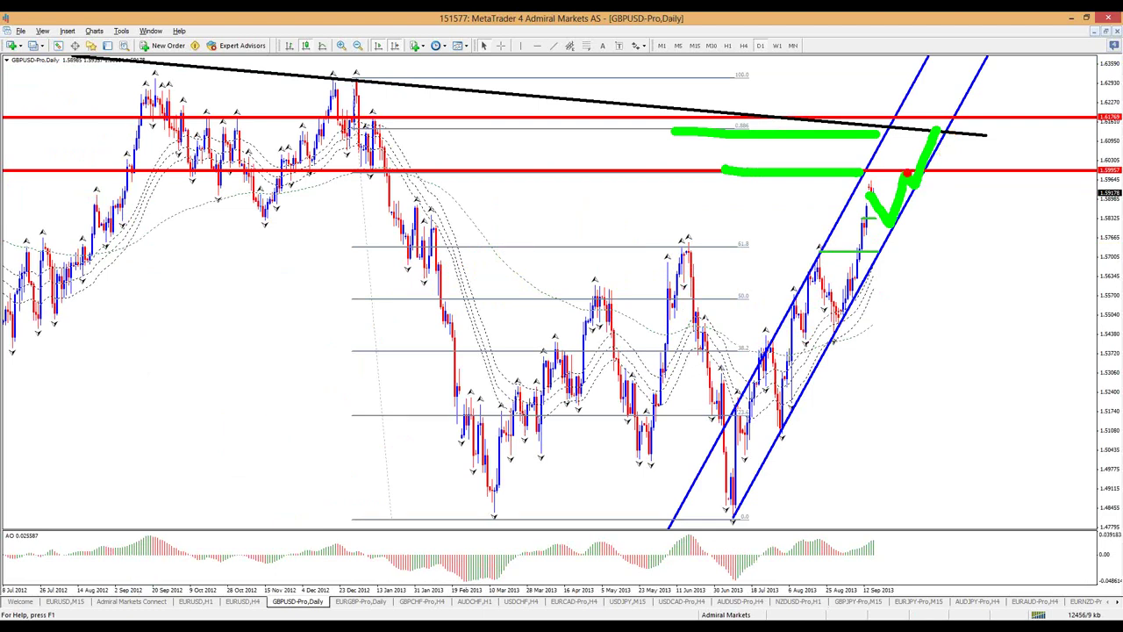
mouse_move(951, 131)
mouse_down()
mouse_move(927, 129)
mouse_move(958, 136)
mouse_move(1013, 362)
mouse_move(1022, 347)
mouse_up()
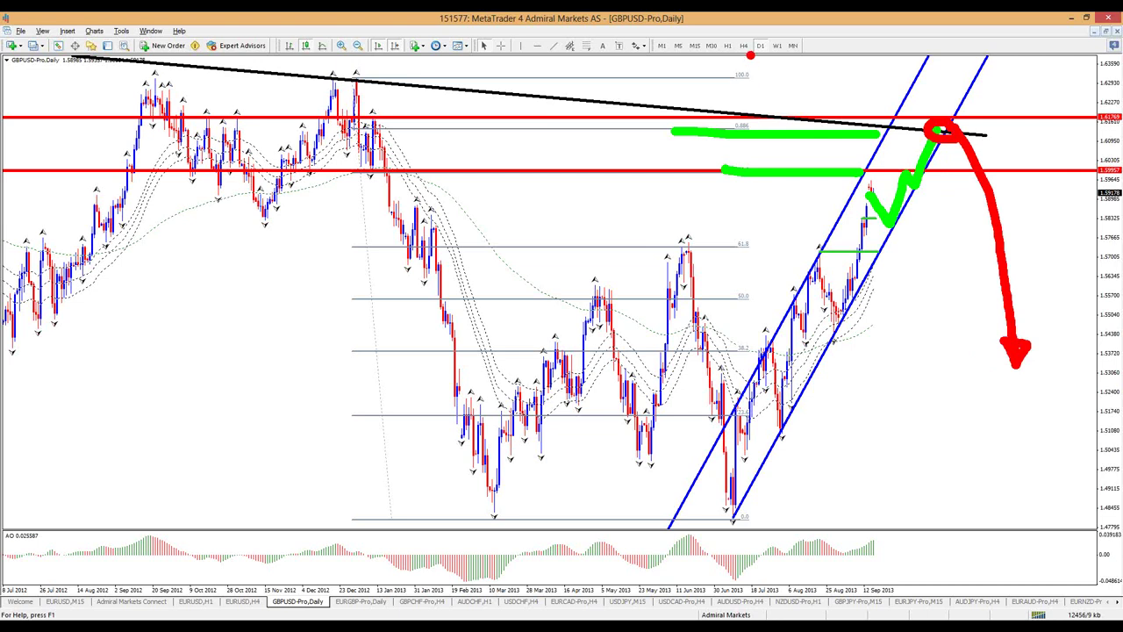
key(Escape)
Switch GBPUSD to H4, sketch red curves below the recent swing and a long decline from the current price, and clear them.
click(744, 46)
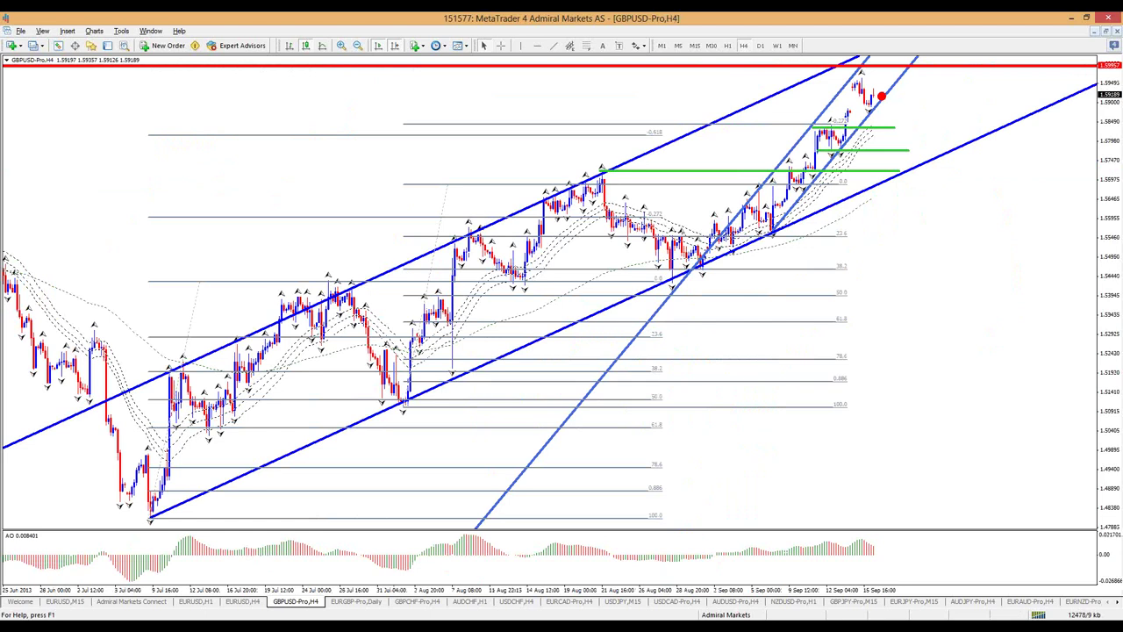
mouse_move(867, 128)
mouse_down()
mouse_move(888, 125)
mouse_move(974, 182)
mouse_up()
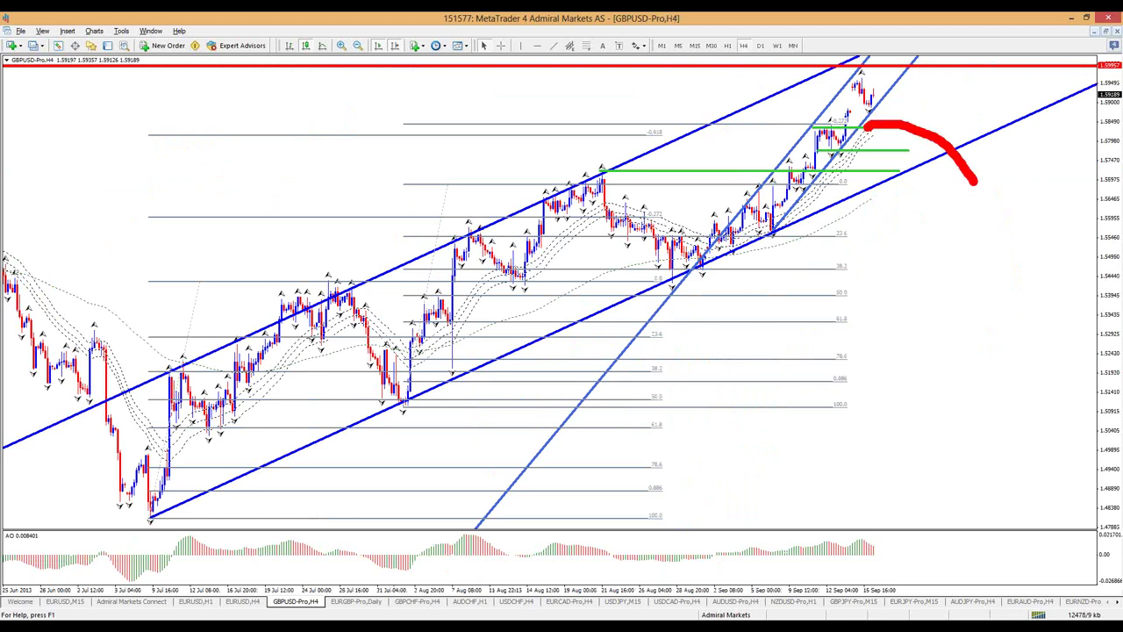
mouse_move(897, 137)
mouse_down()
mouse_move(960, 182)
mouse_move(954, 197)
mouse_up()
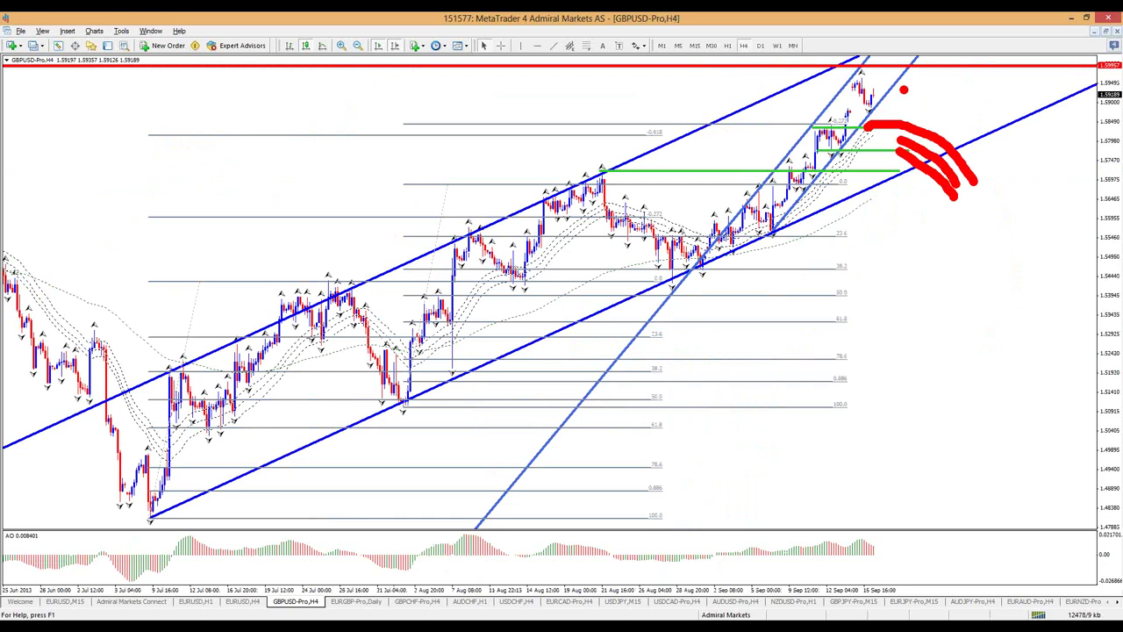
drag(932, 129, 955, 129)
mouse_move(877, 75)
mouse_down()
mouse_move(912, 86)
mouse_move(1000, 149)
mouse_move(1044, 314)
mouse_move(1038, 330)
mouse_move(1063, 356)
mouse_up()
key(Escape)
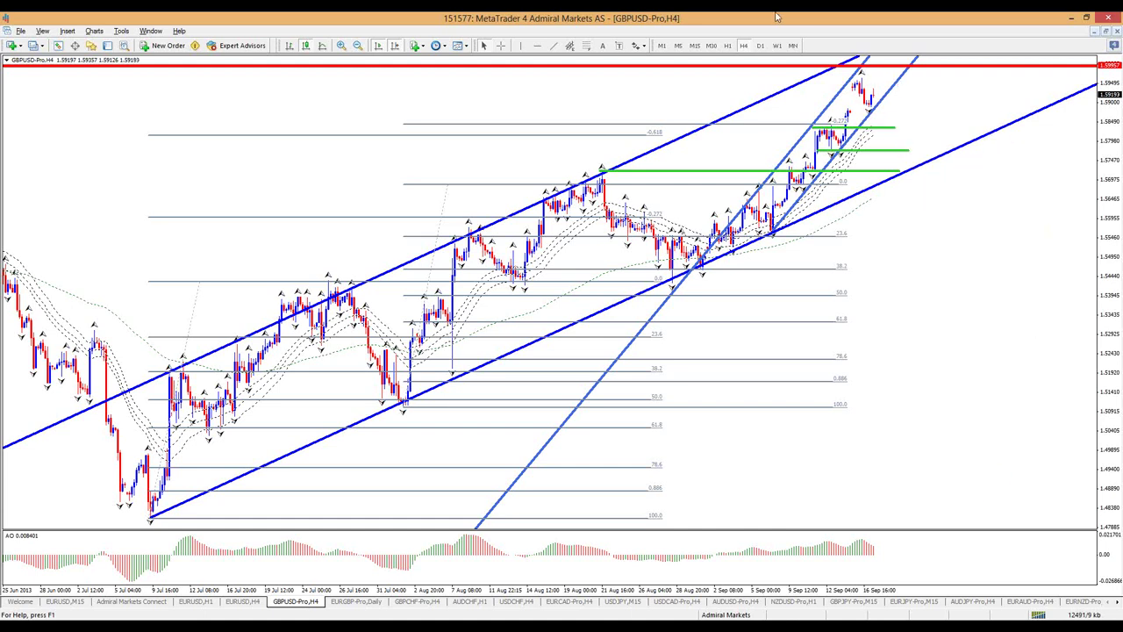
View GBPUSD on the Weekly timeframe and mark the -0.272 Fibonacci target in red.
click(760, 44)
click(776, 45)
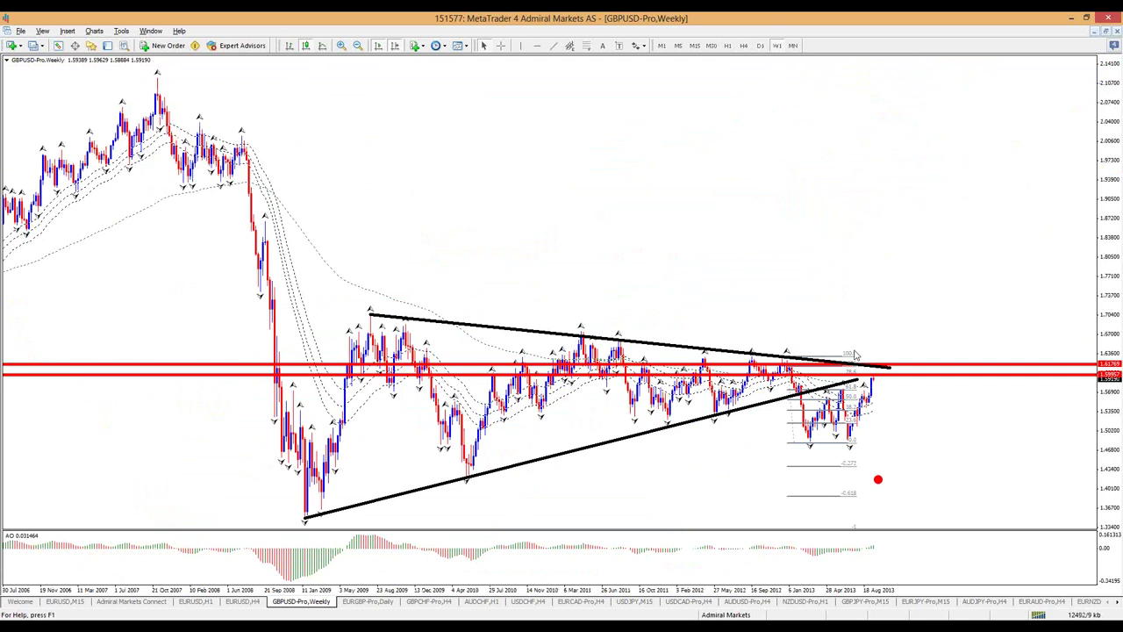
click(501, 46)
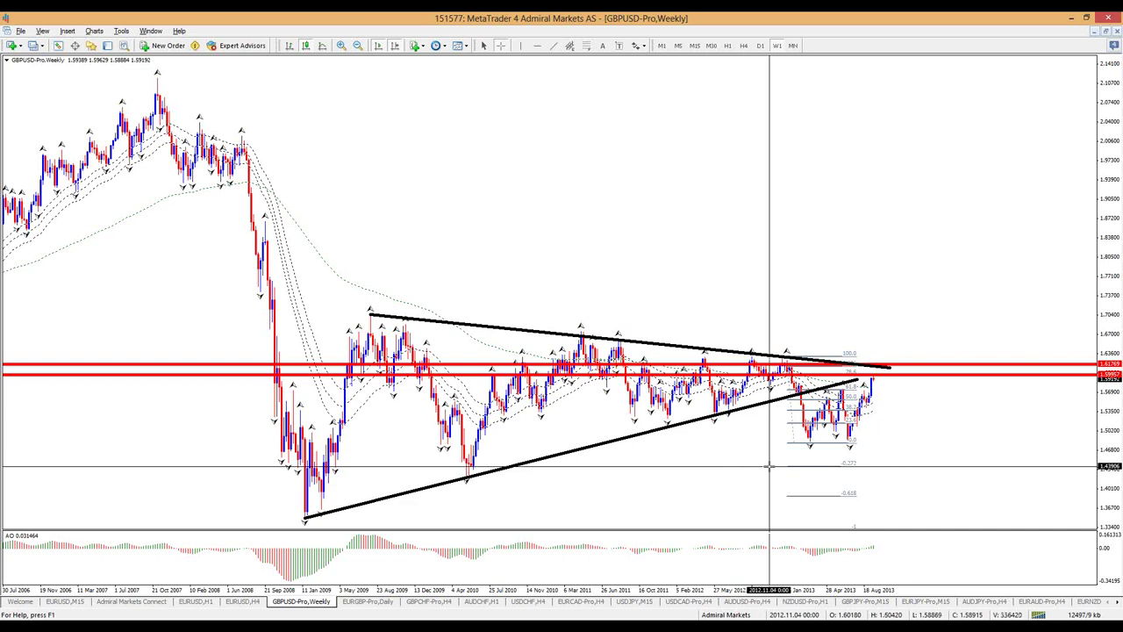
drag(844, 468, 884, 470)
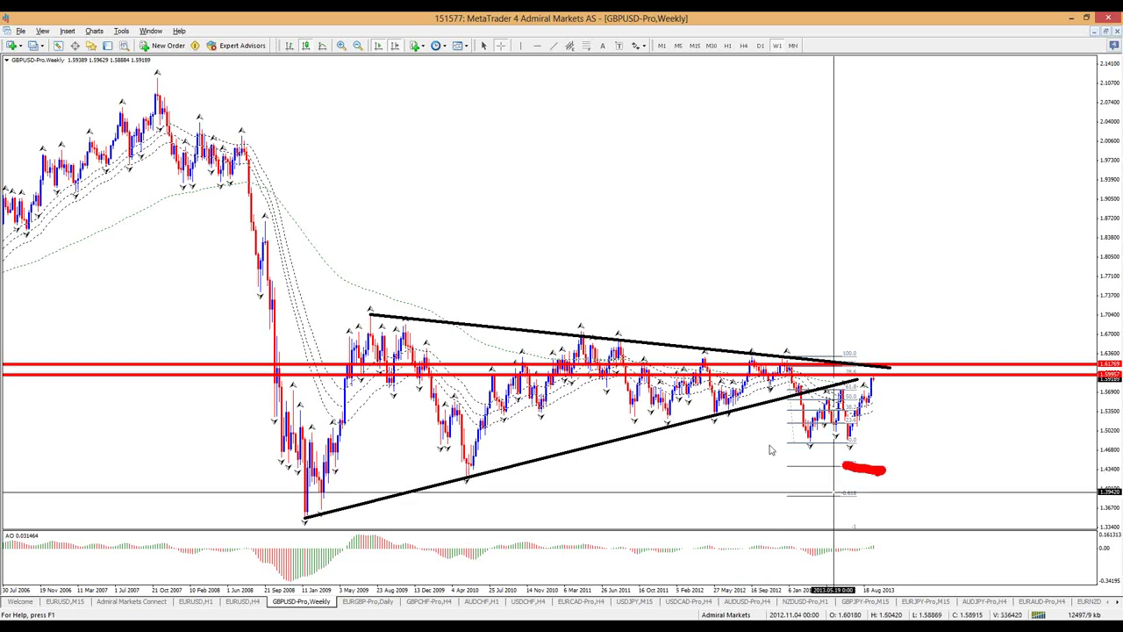
Return GBPUSD to H4, sketch a stepped red decline arrow breaking below the blue channel, and clear it.
click(743, 46)
mouse_move(877, 90)
mouse_down()
mouse_move(1018, 207)
mouse_move(1044, 320)
mouse_move(1035, 342)
mouse_move(1026, 292)
mouse_up()
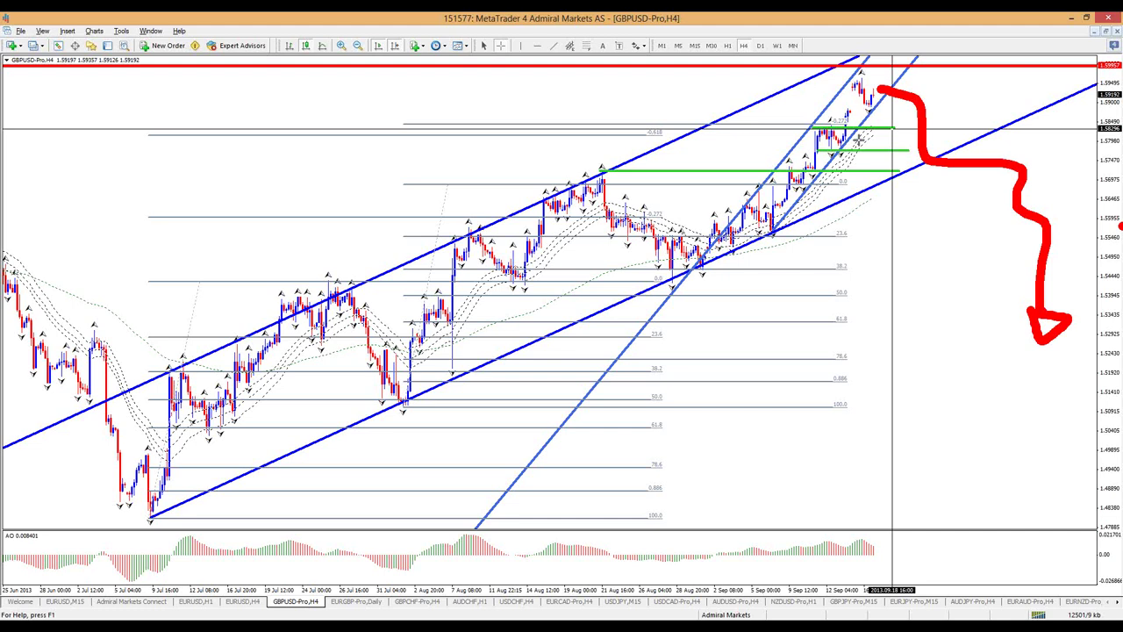
key(Escape)
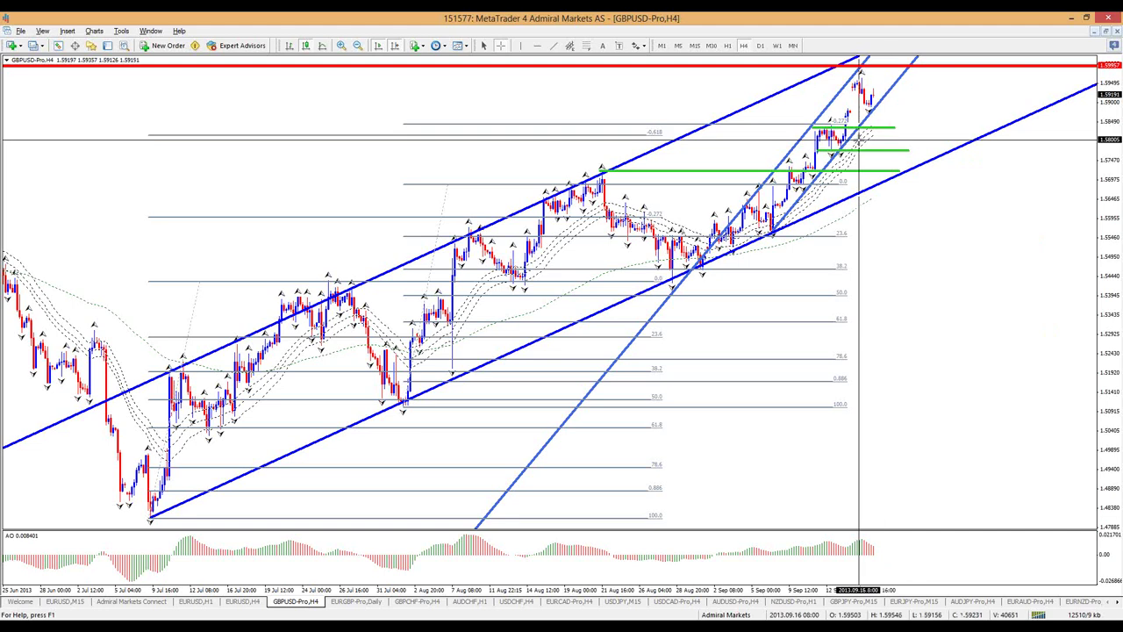
Open the AUDUSD chart on the Daily timeframe and lower its red horizontal resistance line to 0.93416.
click(733, 602)
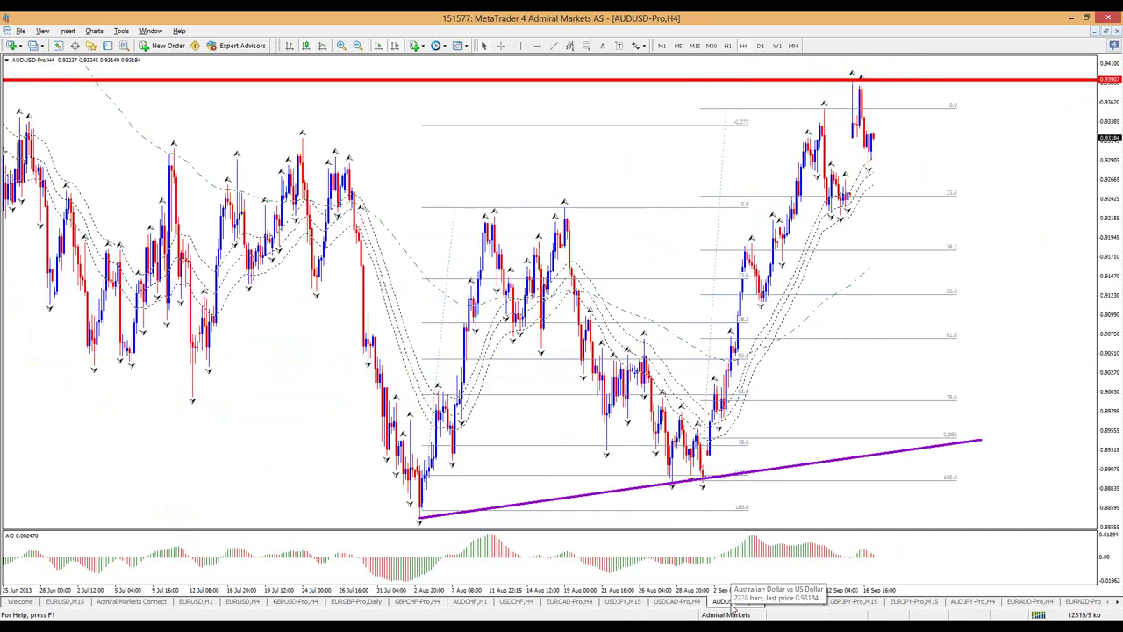
click(761, 46)
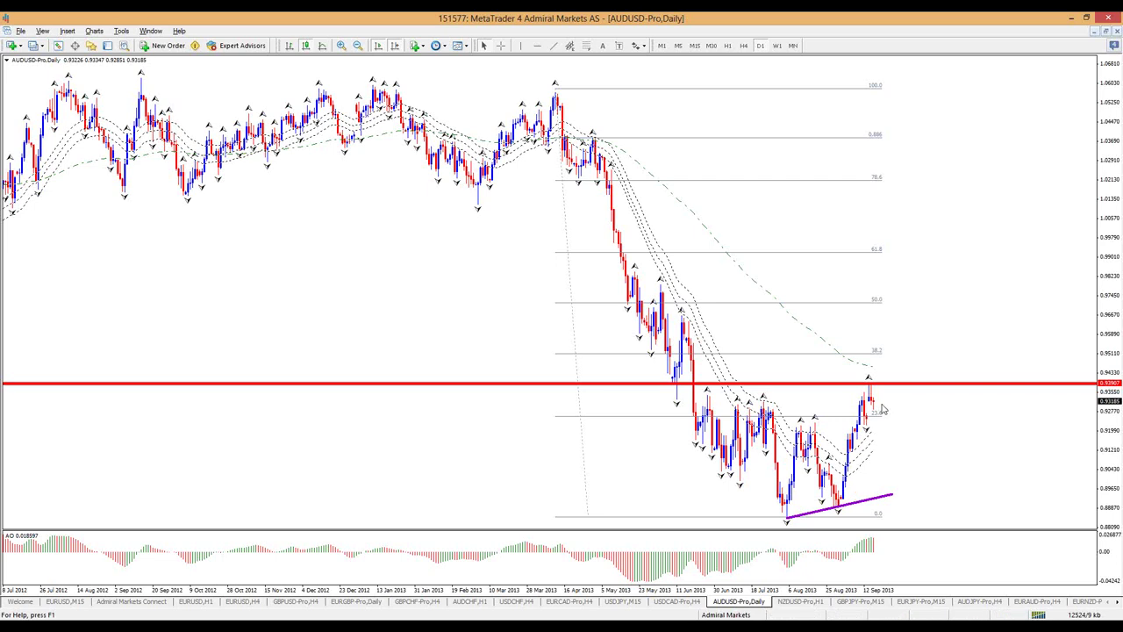
mouse_move(886, 386)
mouse_down()
mouse_move(886, 405)
mouse_move(889, 377)
mouse_move(890, 402)
mouse_up()
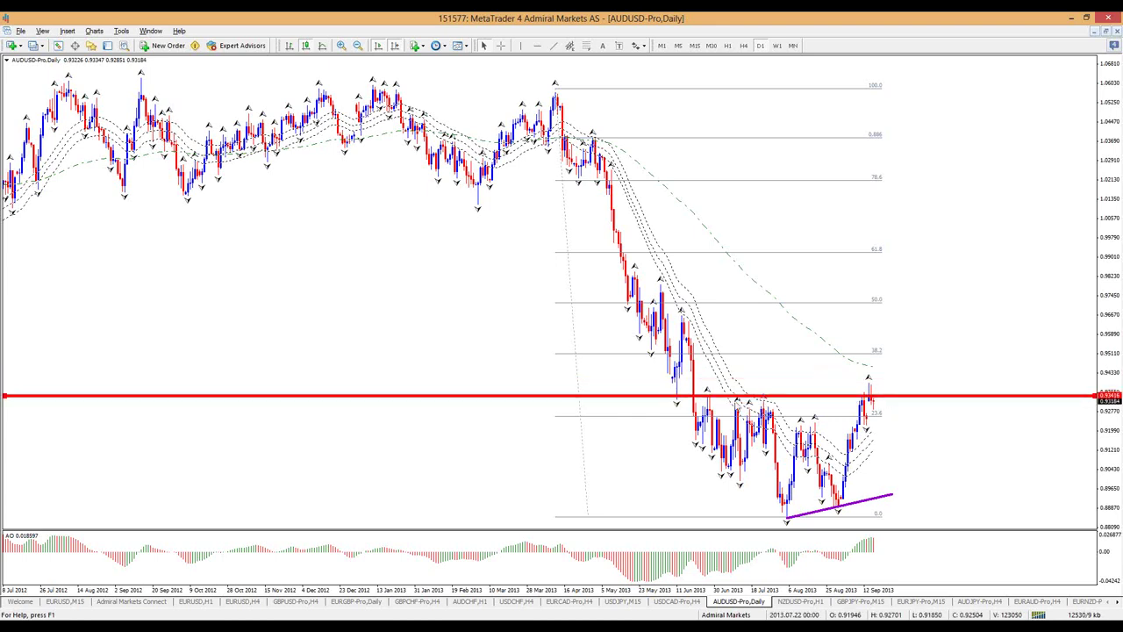
Highlight the AUDUSD resistance and circle the latest highs in red, clear that, mark the 38.2 and 50.0 Fibonacci levels, and clear again.
mouse_move(699, 400)
mouse_down()
mouse_move(875, 400)
mouse_move(864, 377)
mouse_move(858, 399)
mouse_move(877, 392)
mouse_up()
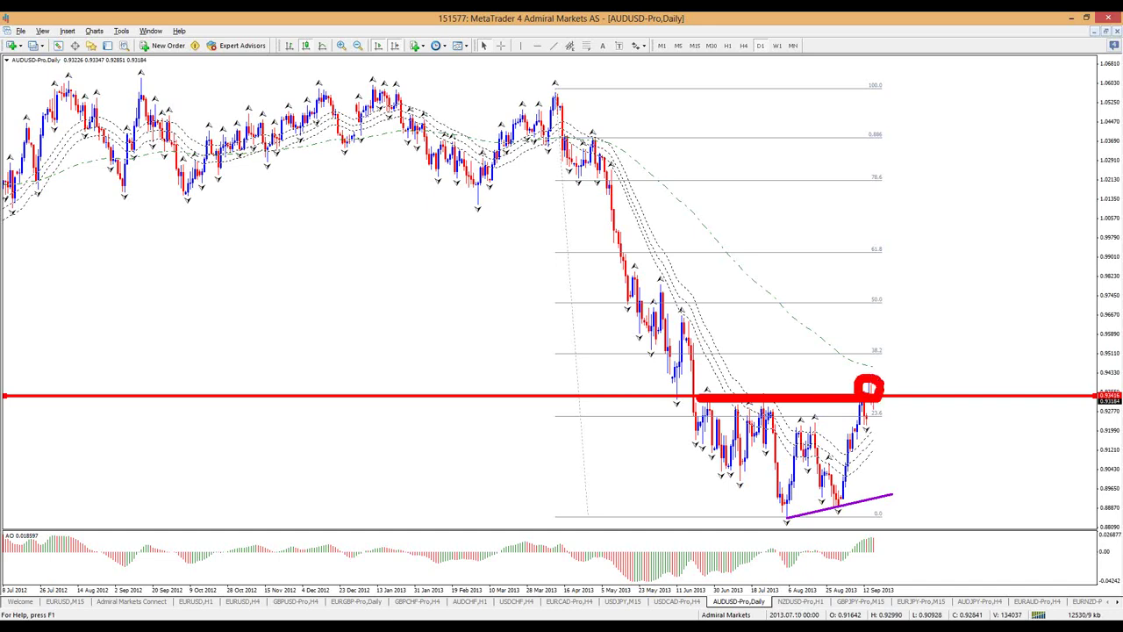
key(e)
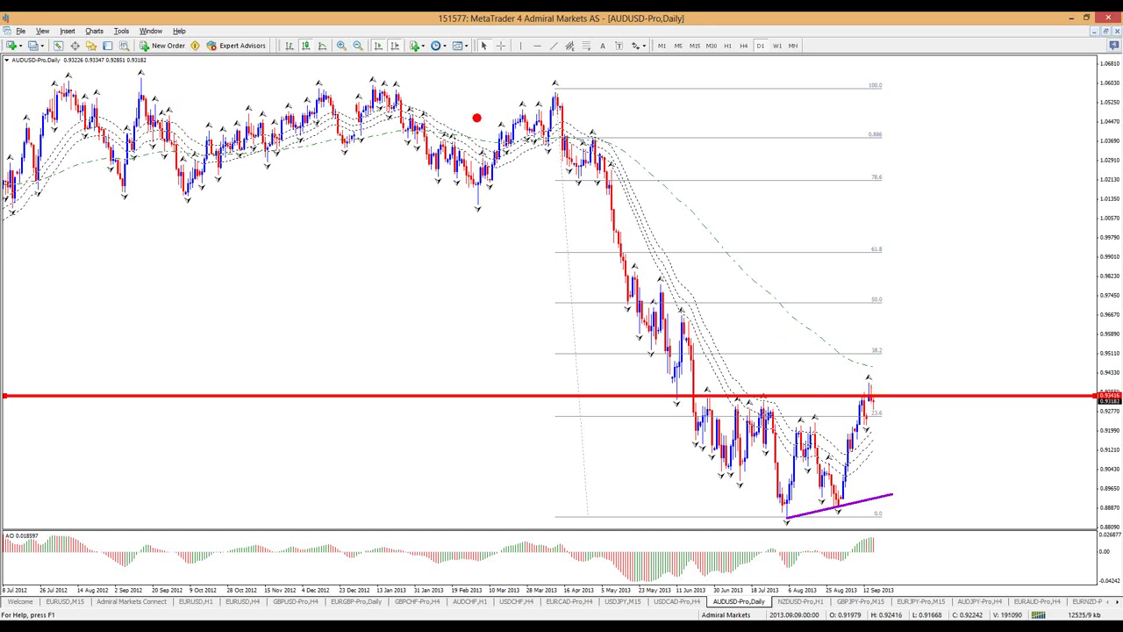
drag(808, 352, 894, 353)
drag(852, 303, 906, 304)
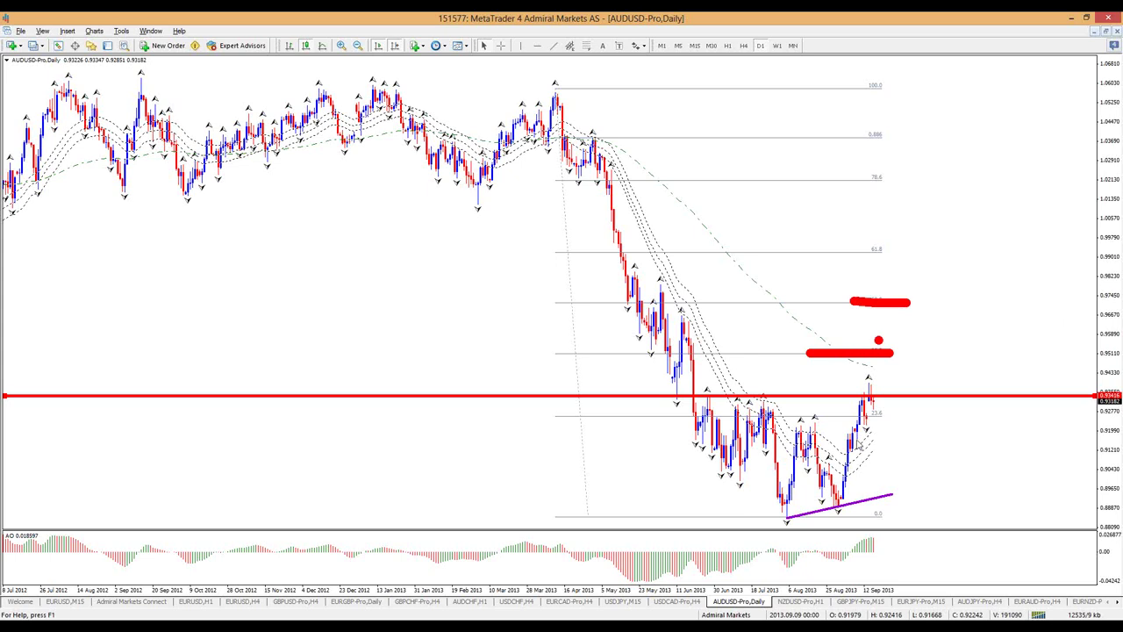
key(Escape)
Inspect the AUDUSD 50.0 Fibonacci level with the crosshair, sketch a green rally arrow from the current price toward it, and clear the arrow.
click(500, 46)
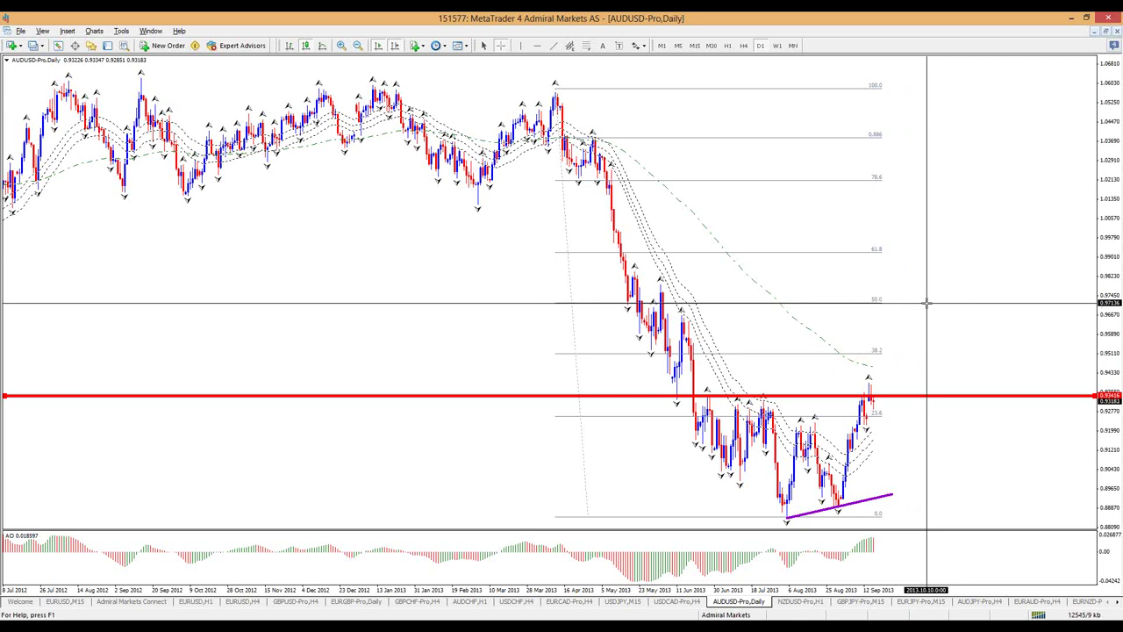
click(876, 403)
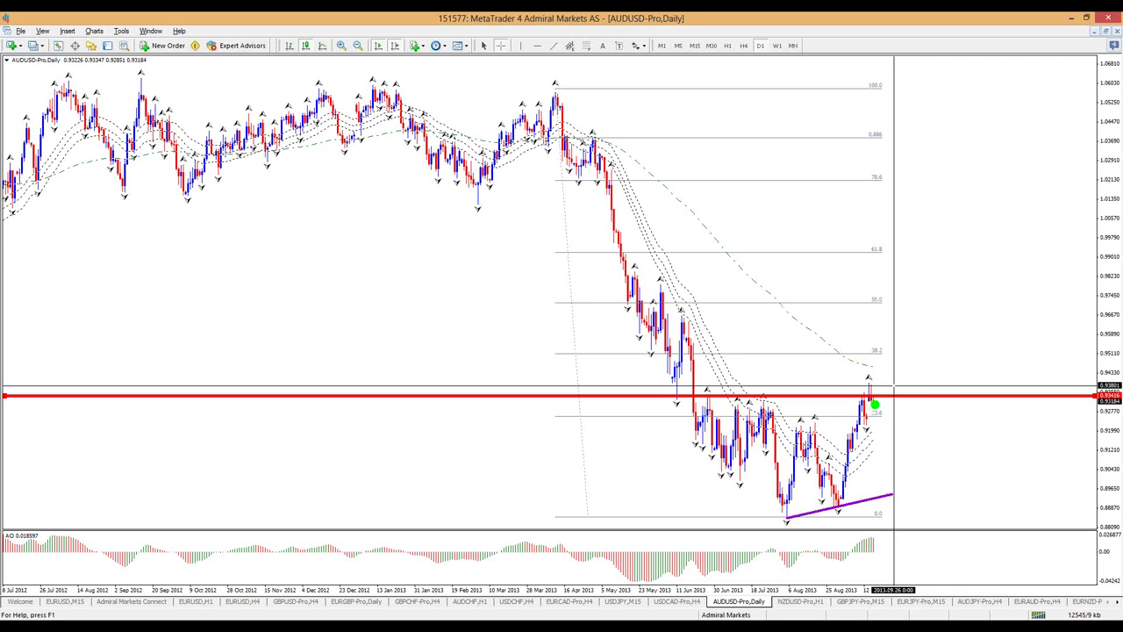
mouse_move(876, 404)
mouse_down()
mouse_move(890, 430)
mouse_move(877, 436)
mouse_move(920, 402)
mouse_move(941, 355)
mouse_move(978, 343)
mouse_move(1010, 289)
mouse_up()
drag(985, 304, 1022, 287)
key(Escape)
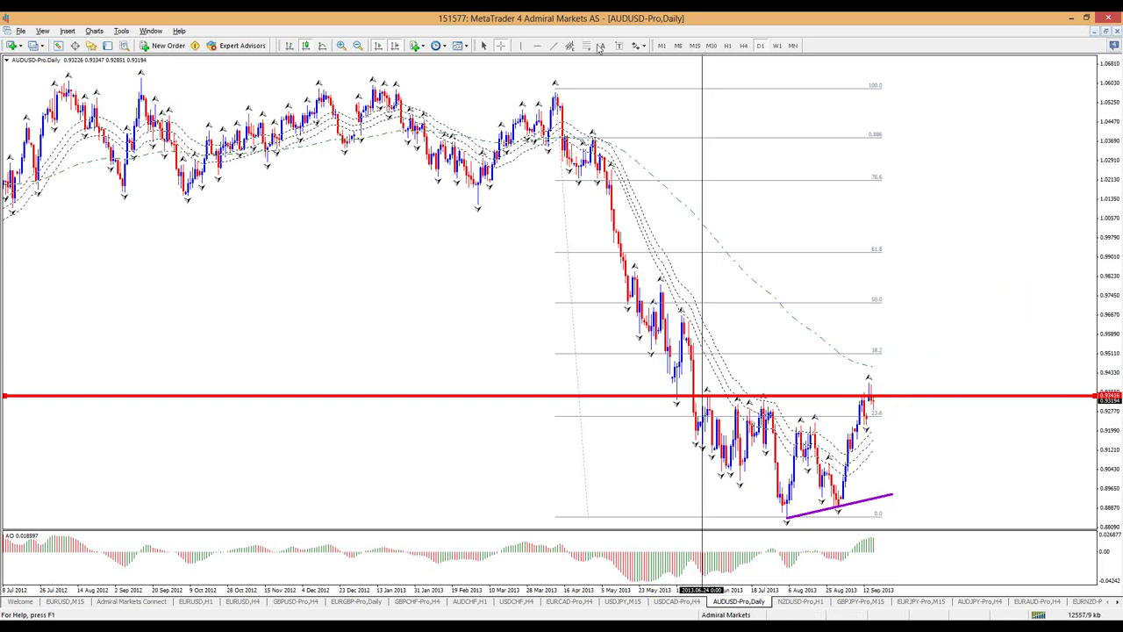
Shade in green the support area between the AUDUSD moving averages and purple trendline, clear it, and mark the 38.2 and 50.0 Fibonacci levels in green.
drag(845, 454, 874, 431)
drag(864, 474, 874, 496)
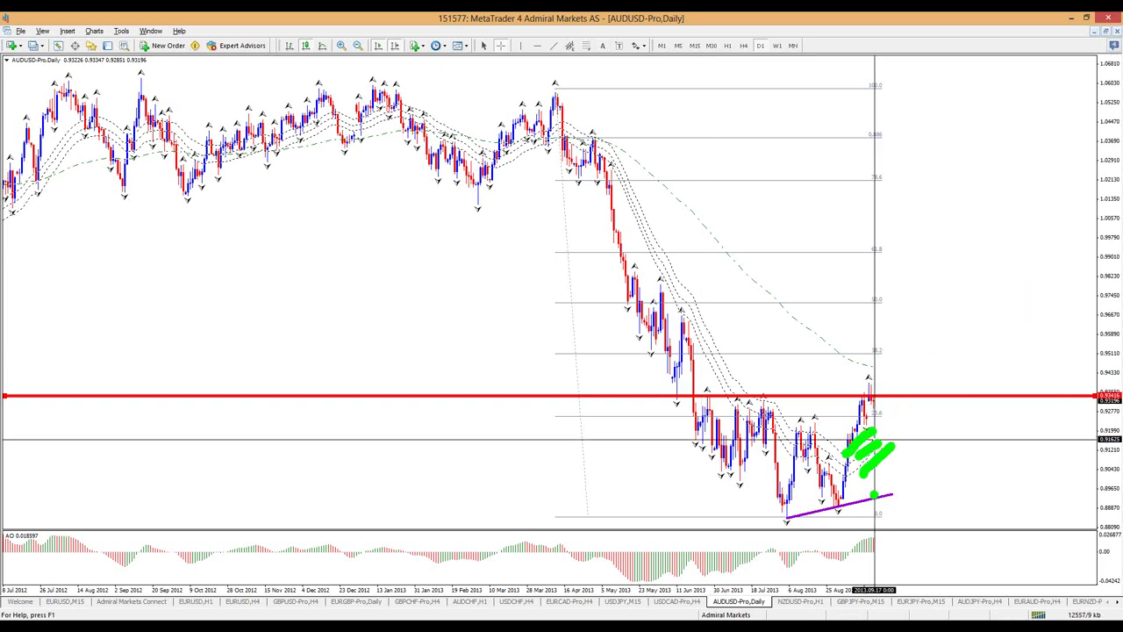
key(Escape)
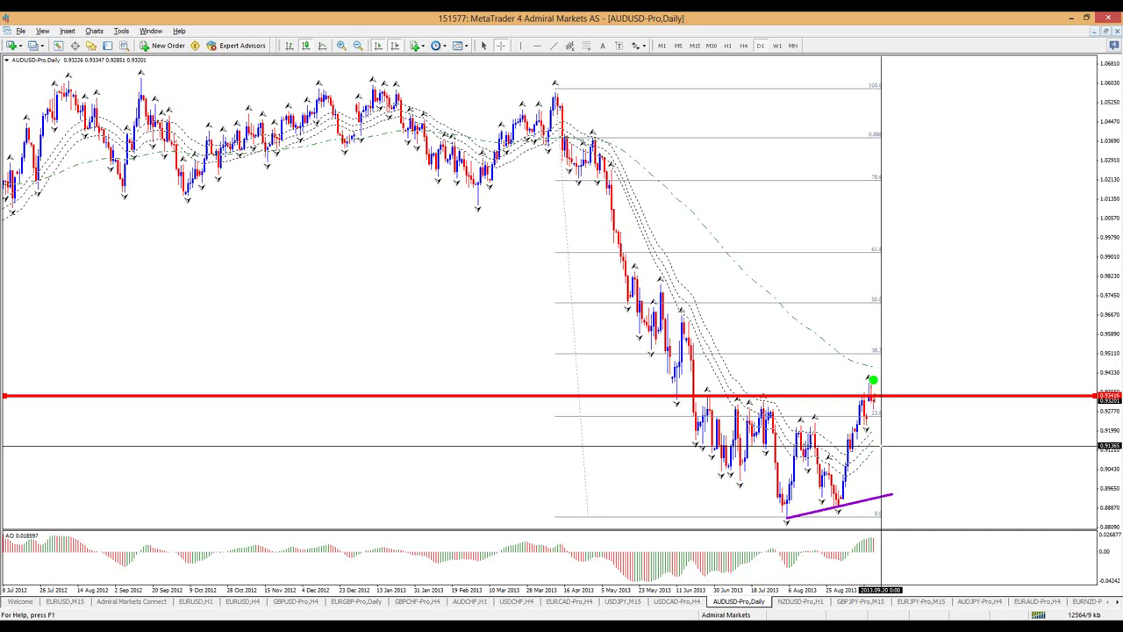
drag(866, 353, 909, 353)
drag(843, 305, 907, 305)
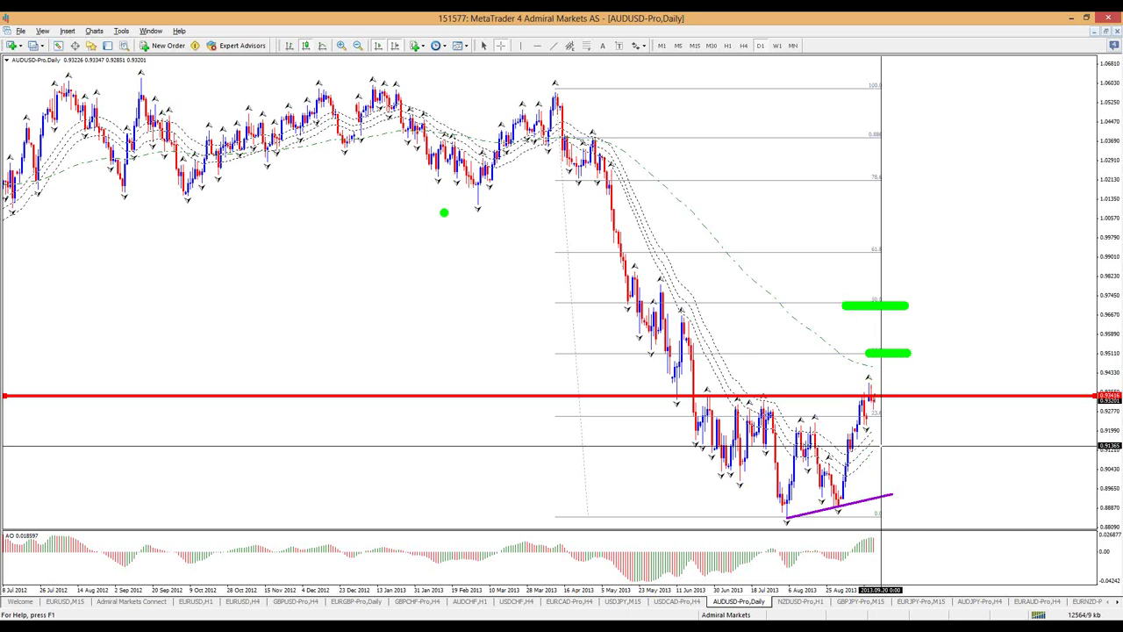
Trace the AUDUSD Daily decline and rebound in green, project a drop from between the 38.2 and 50.0 Fibonacci levels, and clear the sketch.
mouse_move(398, 87)
mouse_down()
mouse_move(555, 106)
mouse_move(794, 496)
mouse_move(930, 314)
mouse_move(1122, 588)
mouse_up()
mouse_move(993, 227)
mouse_down()
mouse_move(1066, 248)
mouse_move(1022, 294)
mouse_up()
mouse_move(935, 308)
mouse_down()
mouse_move(991, 619)
mouse_move(946, 620)
mouse_up()
mouse_move(1051, 584)
mouse_down()
mouse_move(1009, 619)
mouse_move(939, 595)
mouse_up()
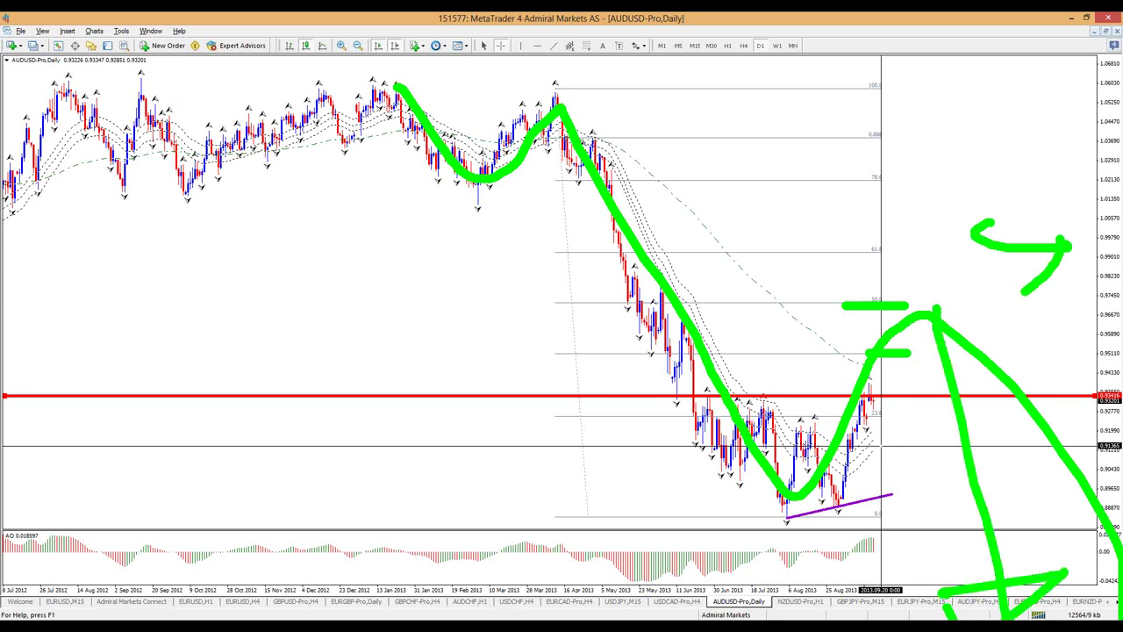
key(Escape)
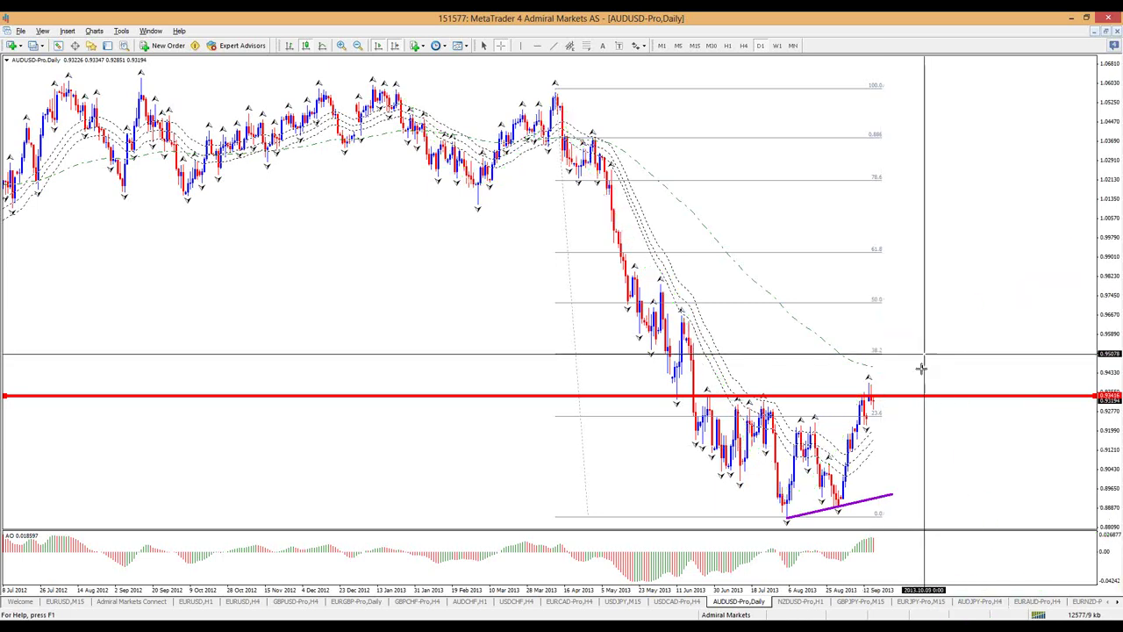
Sketch in green an AUDUSD advance from the current price to the 38.2 Fibonacci level with a decline after it, and clear the drawing.
mouse_move(866, 400)
mouse_down()
mouse_move(895, 436)
mouse_move(953, 365)
mouse_up()
drag(869, 355, 978, 357)
mouse_move(935, 302)
mouse_down()
mouse_move(989, 305)
mouse_move(1025, 465)
mouse_move(1064, 451)
mouse_move(992, 457)
mouse_up()
key(Escape)
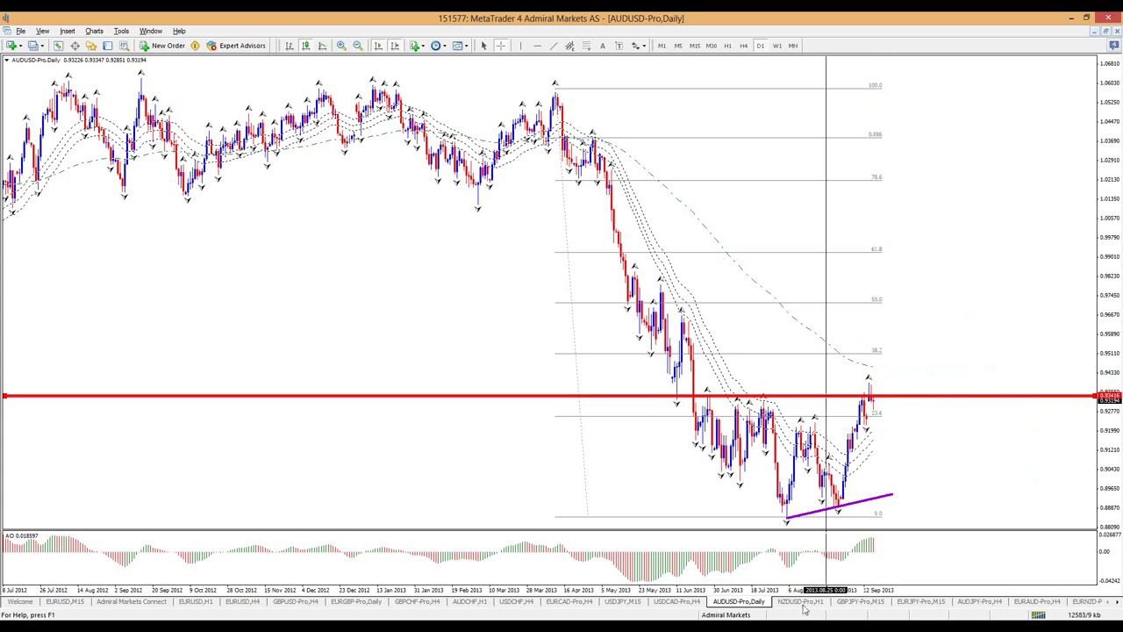
Open the NZDUSD chart on the Daily timeframe, mark its price structure in green, and clear the marks.
click(803, 609)
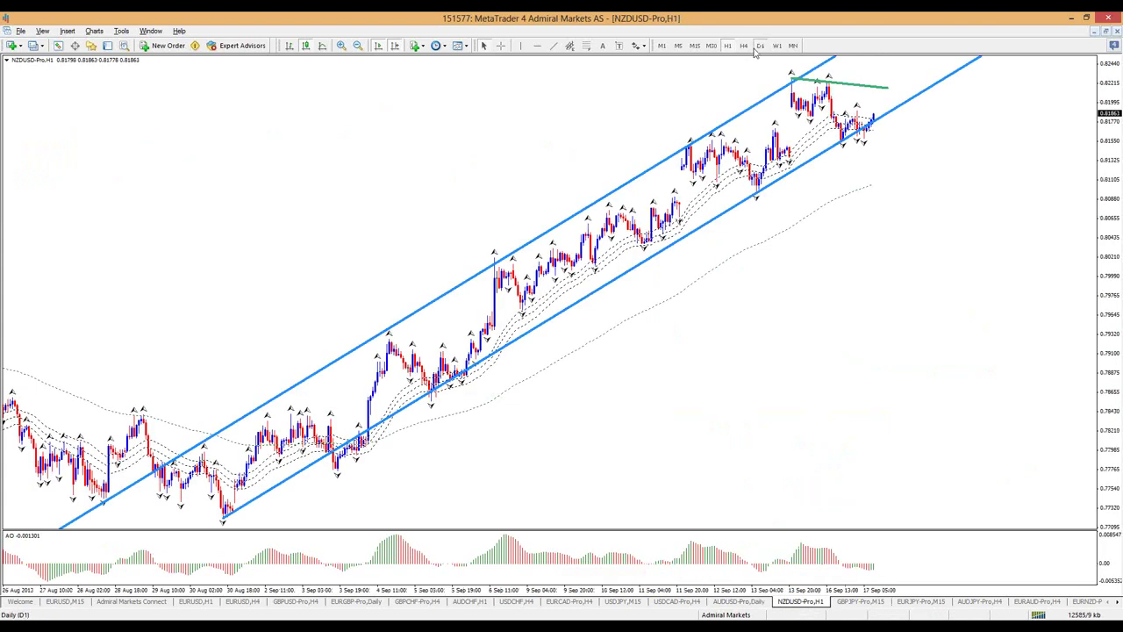
click(760, 46)
key(ctrl+2)
mouse_move(886, 303)
mouse_down()
mouse_move(842, 286)
mouse_move(853, 281)
mouse_up()
drag(635, 324, 856, 331)
drag(721, 530, 940, 487)
key(Escape)
Switch NZDUSD to H4, sketch a green pullback to the black trendline with a rally arrow from it, and clear the drawing.
click(744, 45)
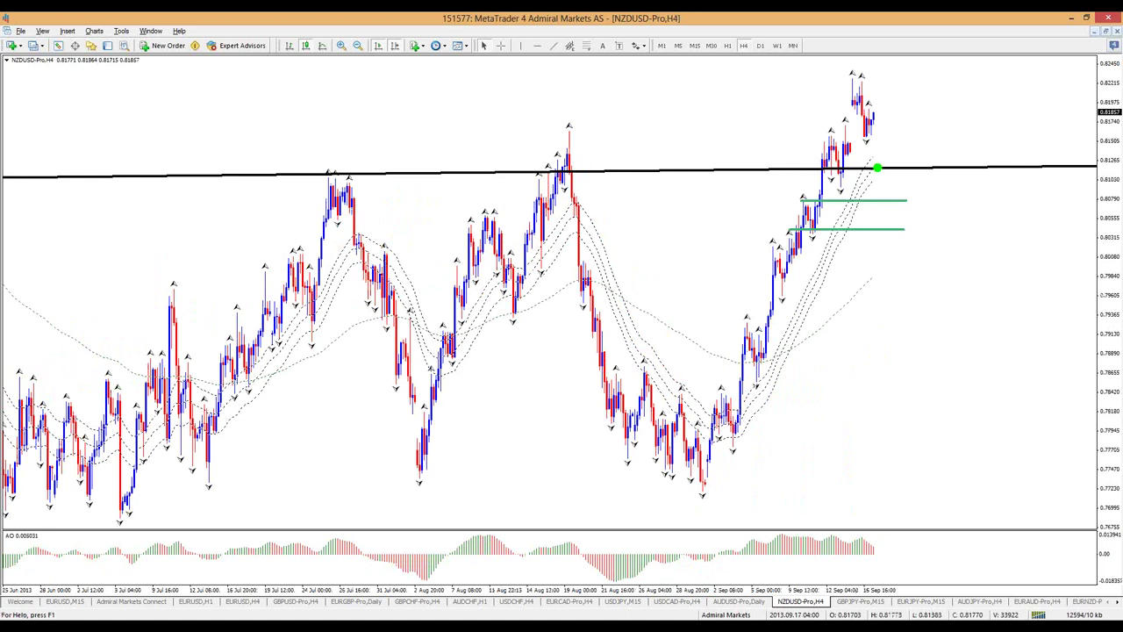
mouse_move(895, 95)
mouse_down()
mouse_move(881, 81)
mouse_move(824, 130)
mouse_move(876, 129)
mouse_move(914, 165)
mouse_move(973, 91)
mouse_move(970, 77)
mouse_move(981, 100)
mouse_up()
key(Escape)
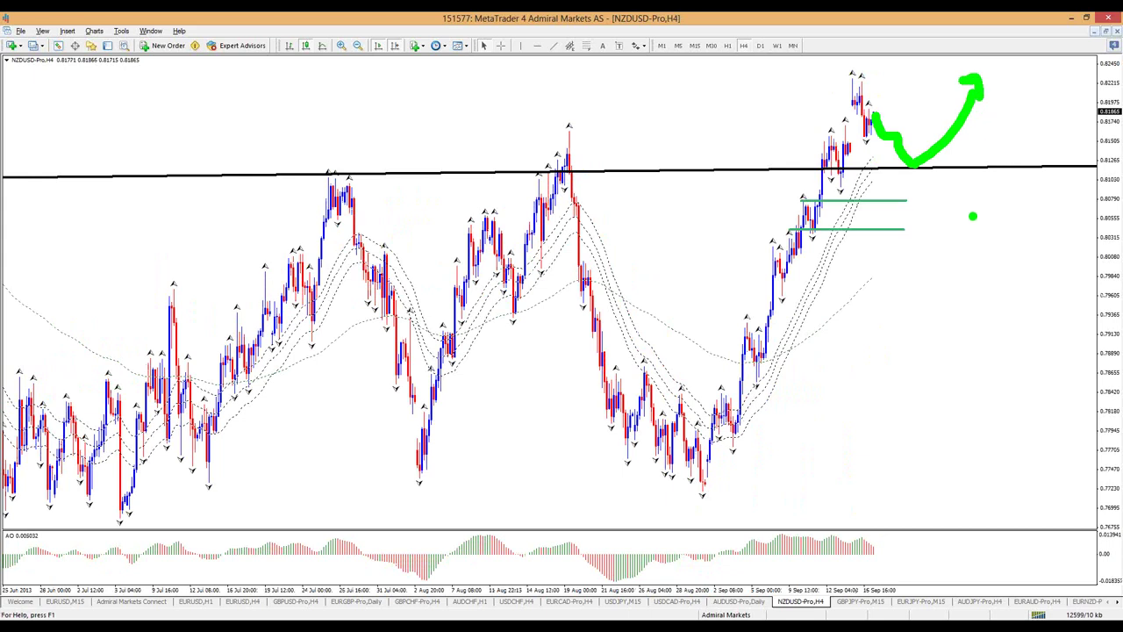
key(Escape)
Switch NZDUSD to H1, trace the rising blue channel and mark the current price in green, clearing each drawing.
click(728, 46)
mouse_move(868, 105)
mouse_down()
mouse_move(880, 105)
mouse_move(796, 82)
mouse_move(851, 151)
mouse_move(887, 125)
mouse_move(546, 301)
mouse_move(299, 450)
mouse_up()
mouse_move(215, 430)
mouse_down()
mouse_move(523, 261)
mouse_move(788, 85)
mouse_up()
key(Escape)
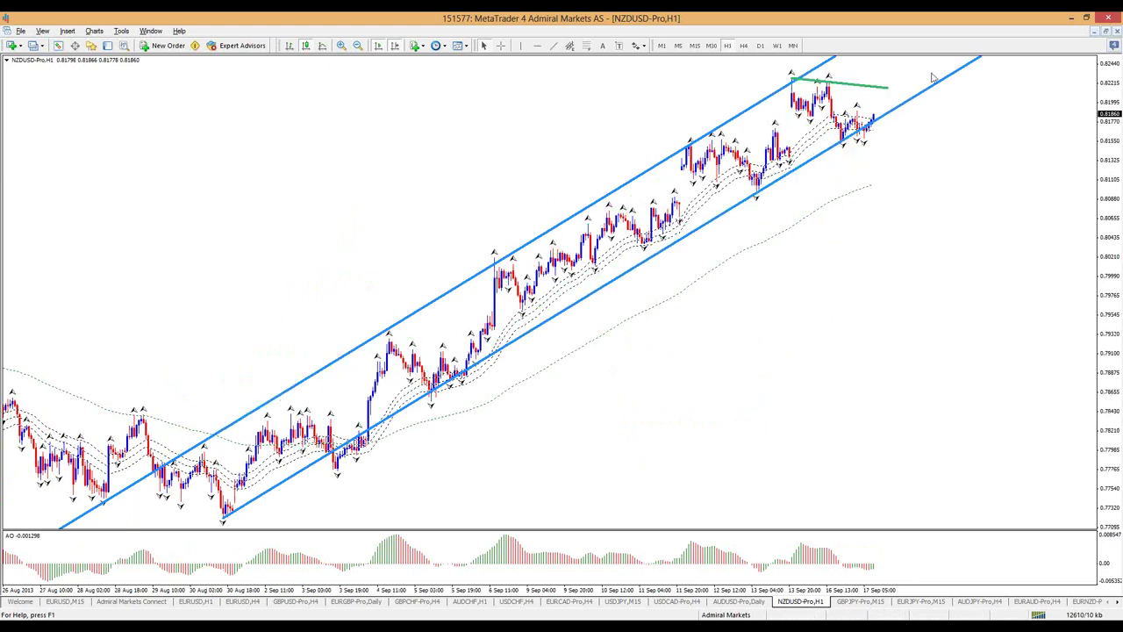
key(ctrl+2)
mouse_move(879, 123)
mouse_down()
mouse_move(885, 107)
mouse_move(860, 172)
mouse_move(900, 114)
mouse_up()
key(Escape)
Switch NZDUSD to M15, sketch a green breakout path through the resistance line, mark the range's upper and lower bounds, and clear them.
click(695, 46)
mouse_move(873, 180)
mouse_down()
mouse_move(874, 158)
mouse_move(926, 173)
mouse_move(965, 155)
mouse_move(1003, 50)
mouse_move(1019, 74)
mouse_up()
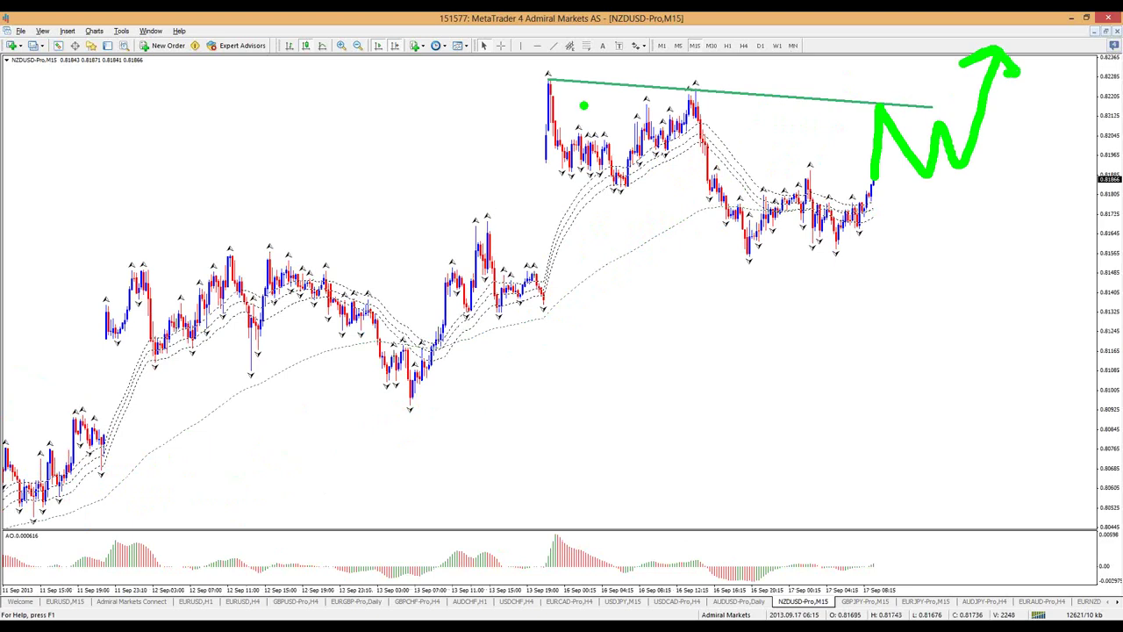
drag(540, 85, 896, 95)
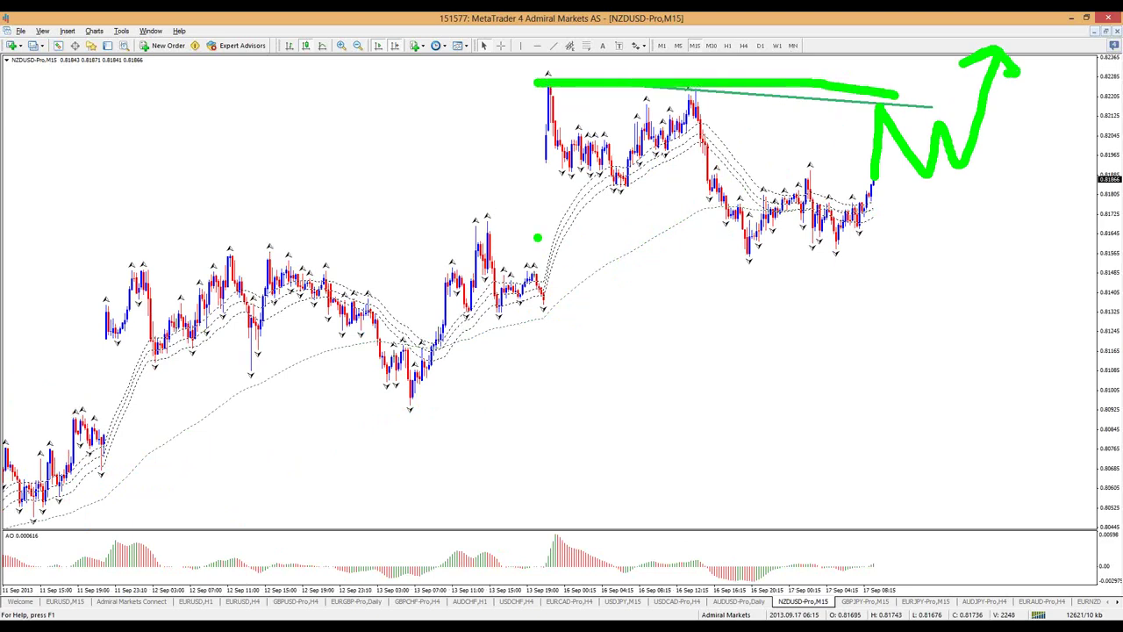
drag(537, 236, 1036, 236)
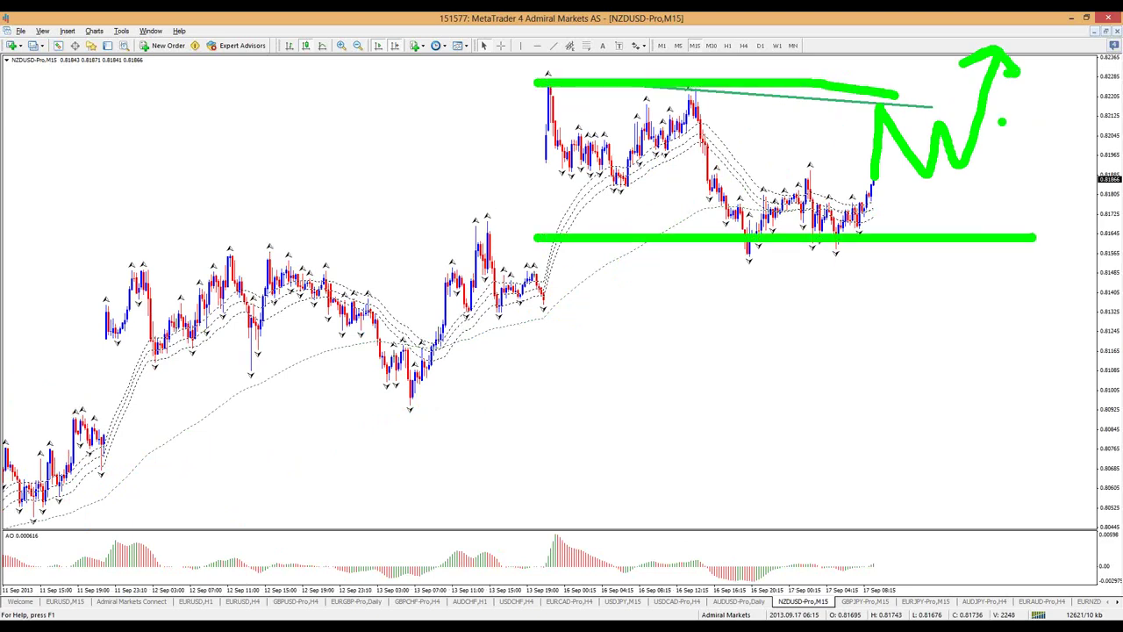
key(e)
Outline the NZDUSD M15 consolidation between its falling resistance and support in green, mark the first swing, and clear the outline.
drag(549, 80, 881, 109)
mouse_move(654, 231)
mouse_down()
mouse_move(752, 245)
mouse_move(970, 249)
mouse_up()
mouse_move(574, 110)
mouse_down()
mouse_move(548, 302)
mouse_move(558, 139)
mouse_up()
key(e)
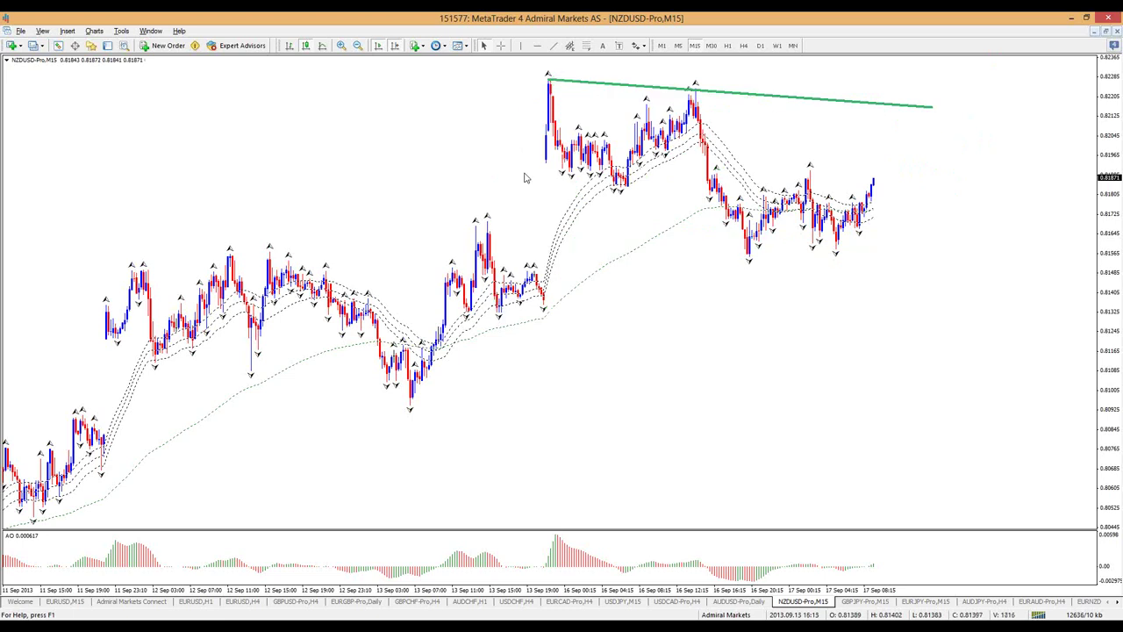
Mark the NZDUSD M15 rally, price gap and consolidation in green with a breakout arrow, clear them, and briefly highlight the resistance line.
drag(451, 445, 529, 67)
drag(532, 164, 566, 176)
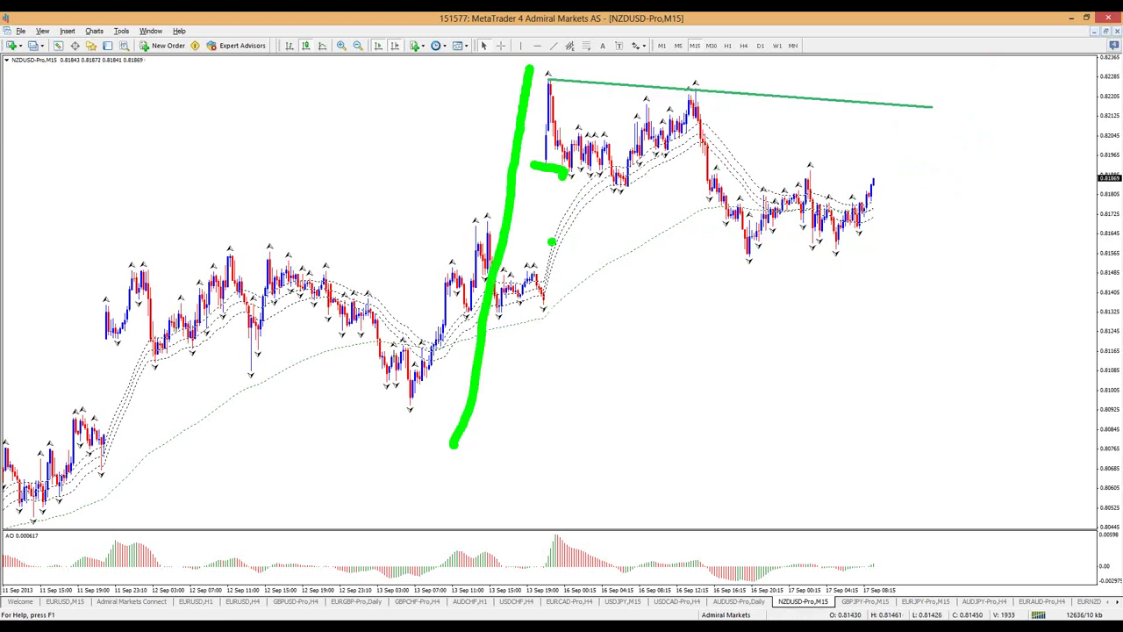
drag(522, 285, 602, 292)
drag(554, 81, 915, 145)
drag(611, 225, 986, 242)
drag(977, 91, 1039, 24)
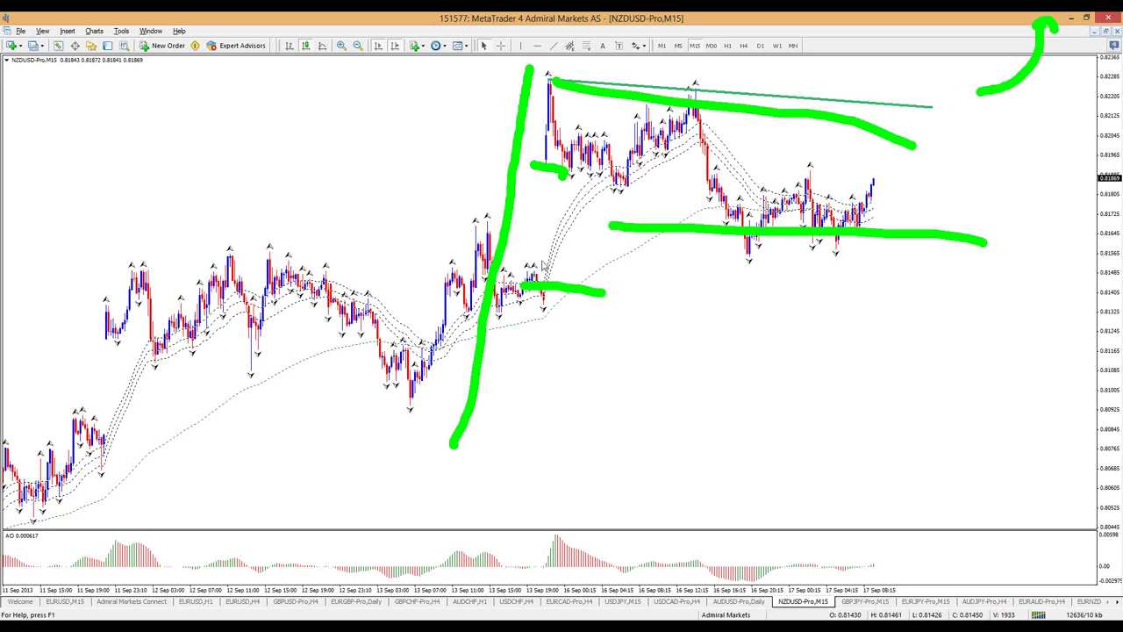
key(e)
drag(545, 79, 953, 107)
key(e)
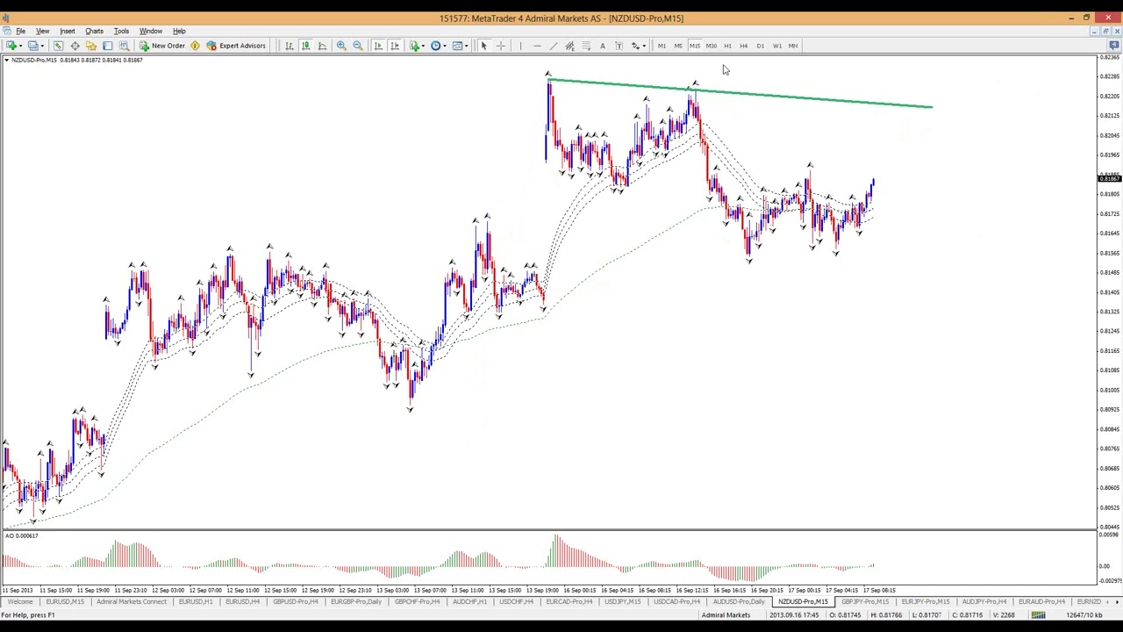
Review NZDUSD on H1 and H4, circle the black trendline and the zone between the green support lines, and clear the circles.
click(727, 46)
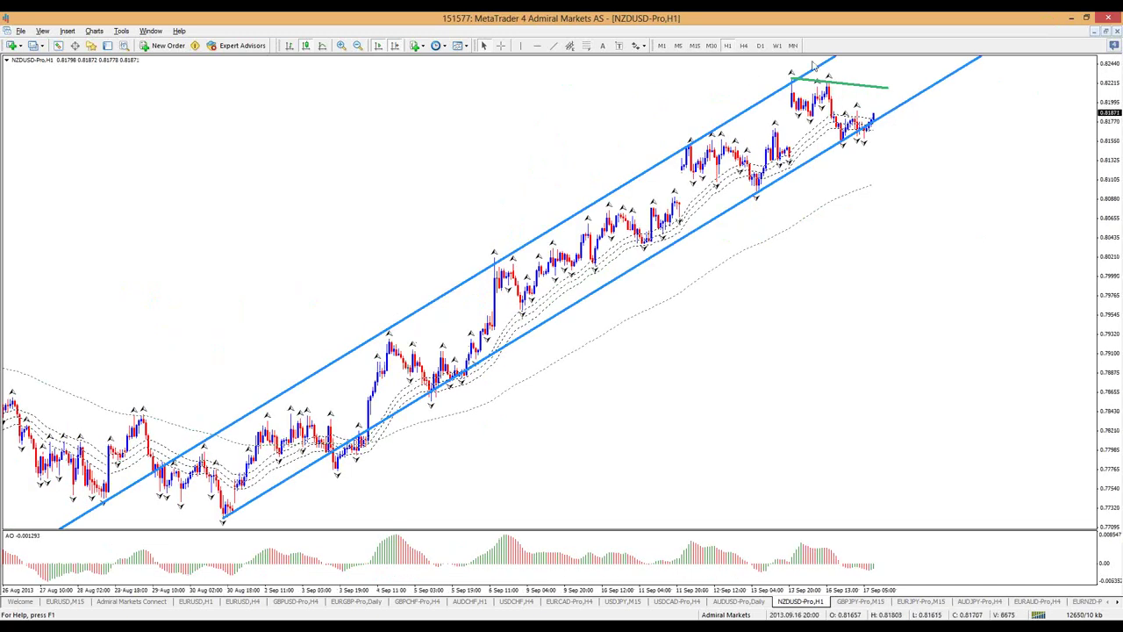
click(743, 45)
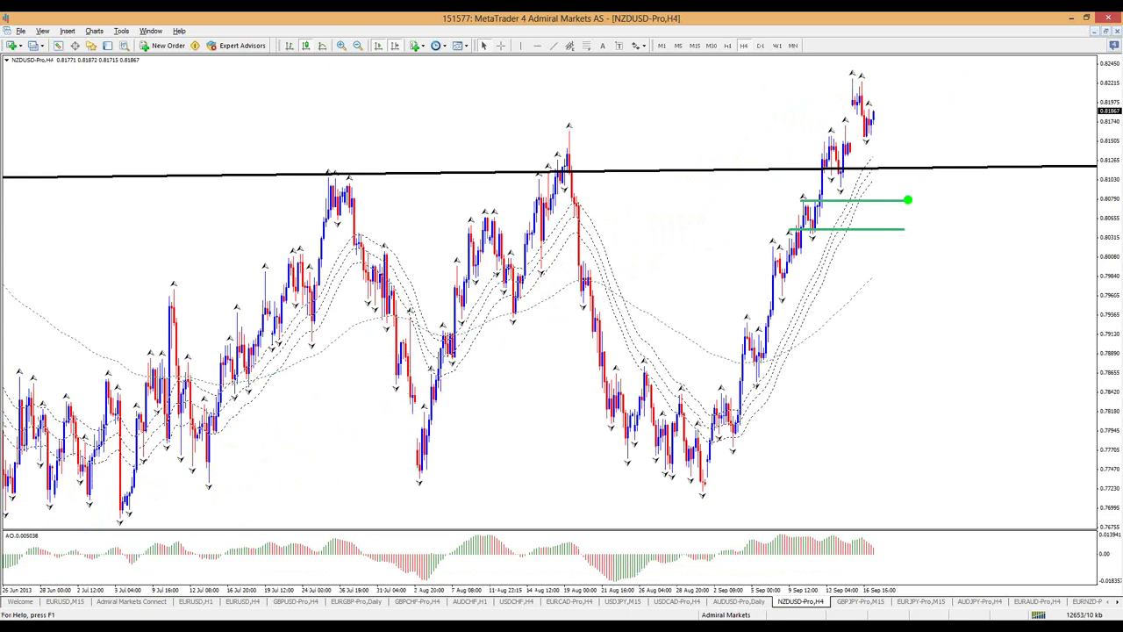
mouse_move(825, 206)
mouse_down()
mouse_move(796, 207)
mouse_move(831, 211)
mouse_up()
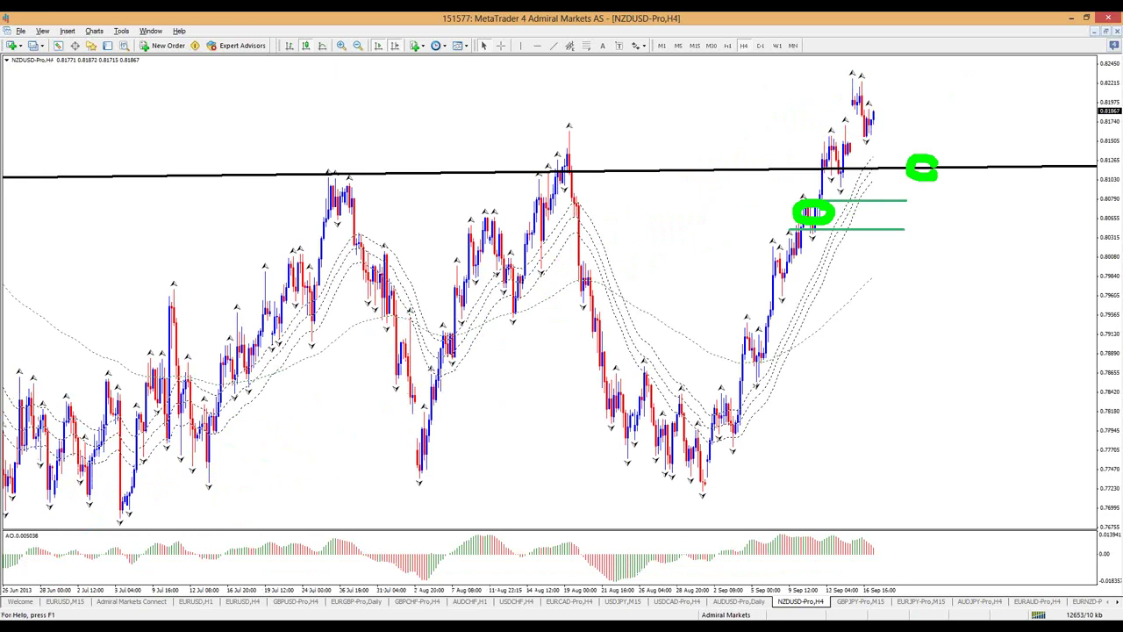
key(Escape)
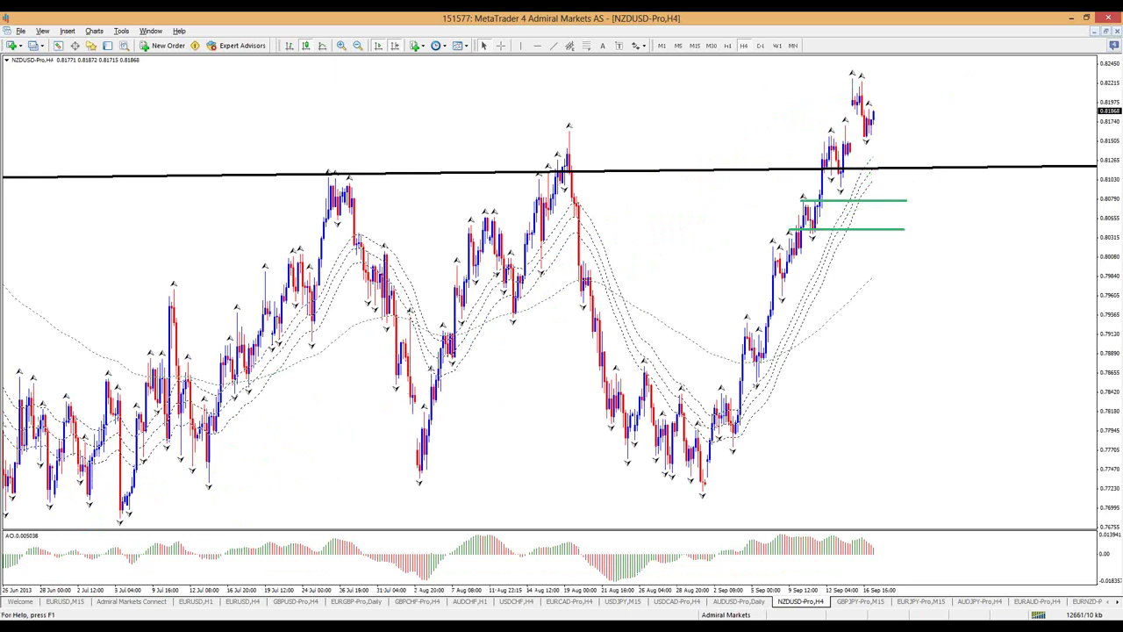
Lower the black trendline on the NZDUSD H4 chart and anchor its start at the late-July highs.
double_click(906, 167)
drag(921, 167, 927, 182)
drag(722, 181, 327, 181)
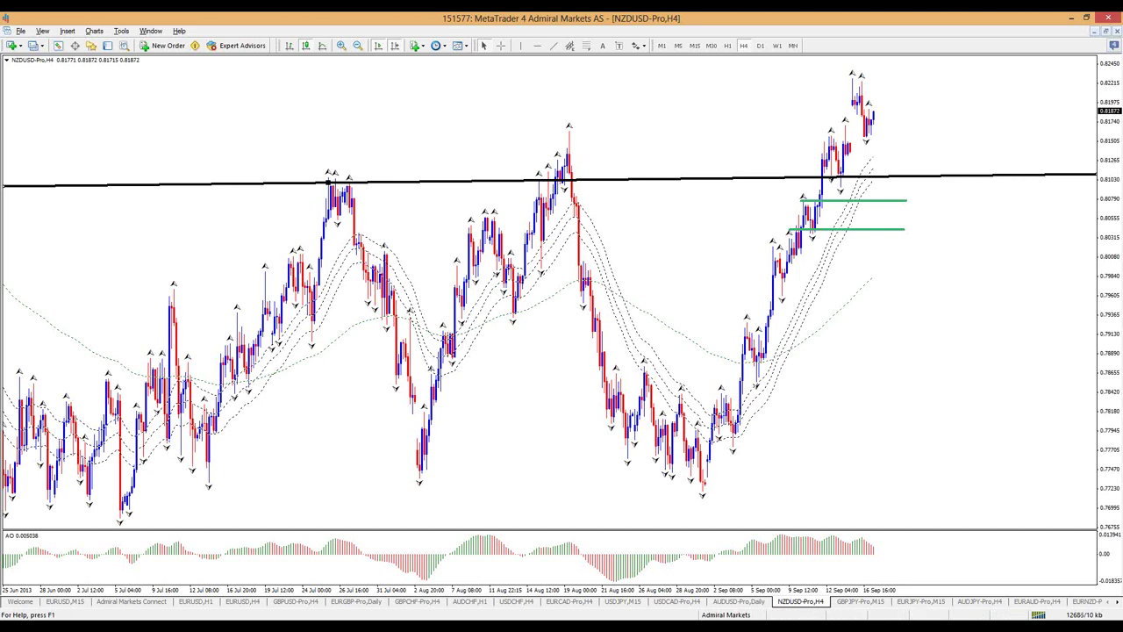
Open AUDUSD on H4, trace its up-down-up swings and mark the 23.6 Fibonacci level in green, and clear the marks.
click(754, 604)
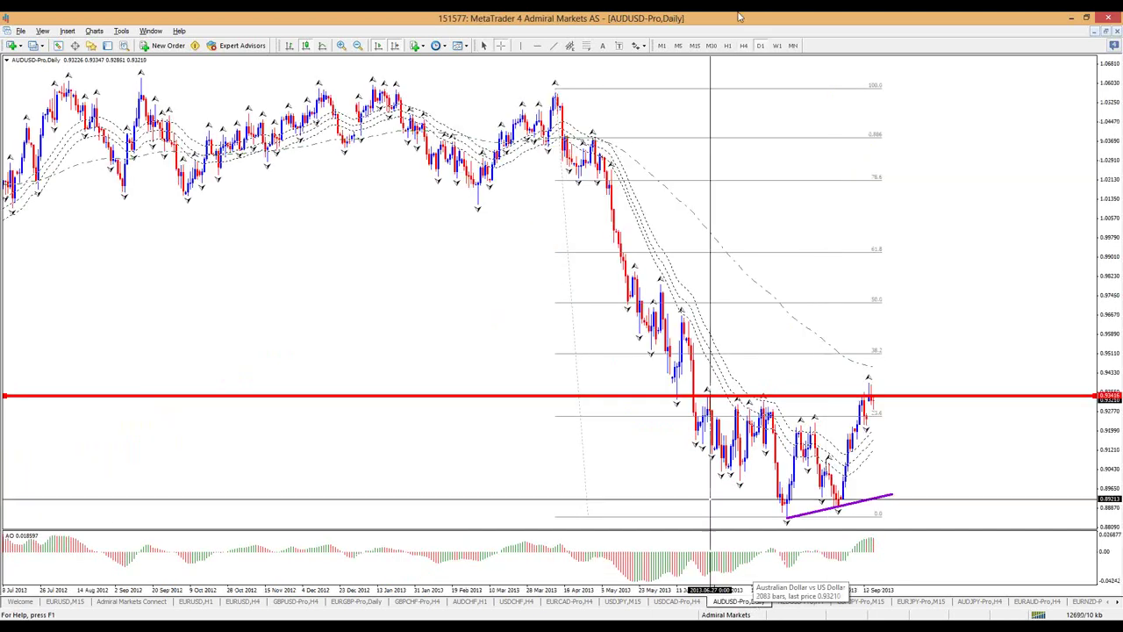
click(745, 46)
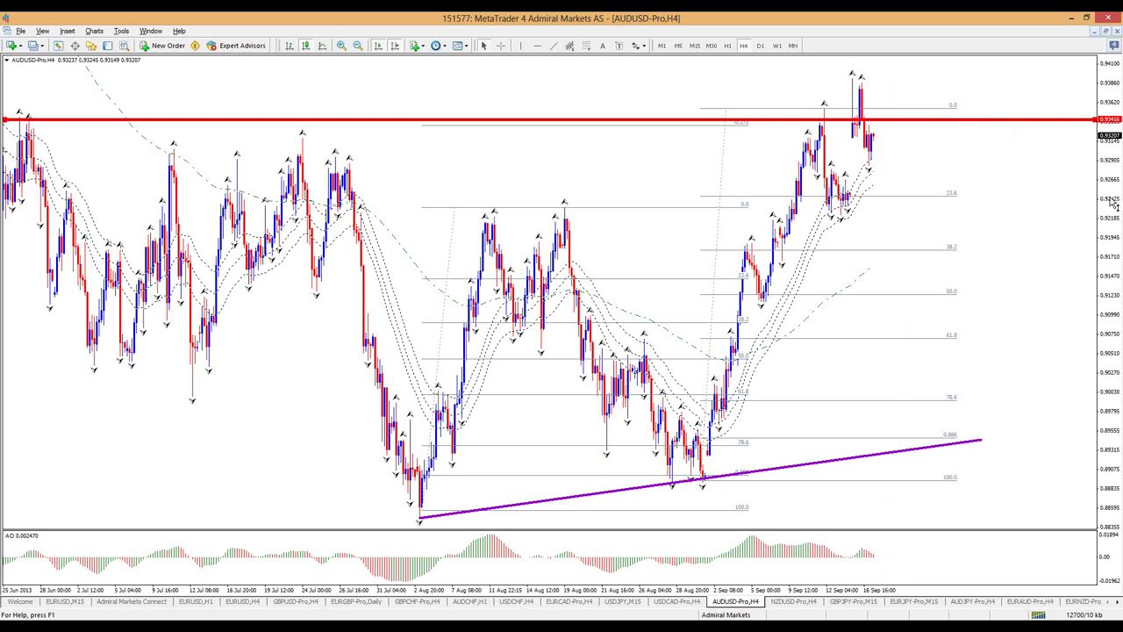
mouse_move(1114, 195)
mouse_down()
mouse_move(1115, 220)
mouse_move(1112, 194)
mouse_up()
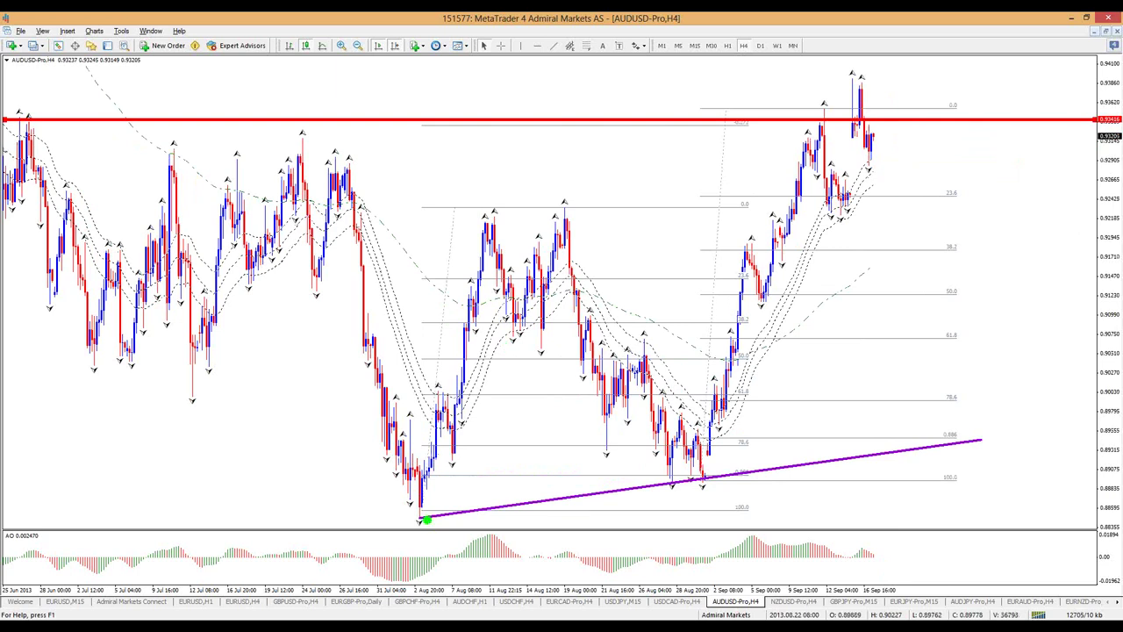
mouse_move(434, 525)
mouse_down()
mouse_move(524, 193)
mouse_move(689, 475)
mouse_move(769, 219)
mouse_move(821, 114)
mouse_move(836, 112)
mouse_up()
drag(653, 478, 747, 479)
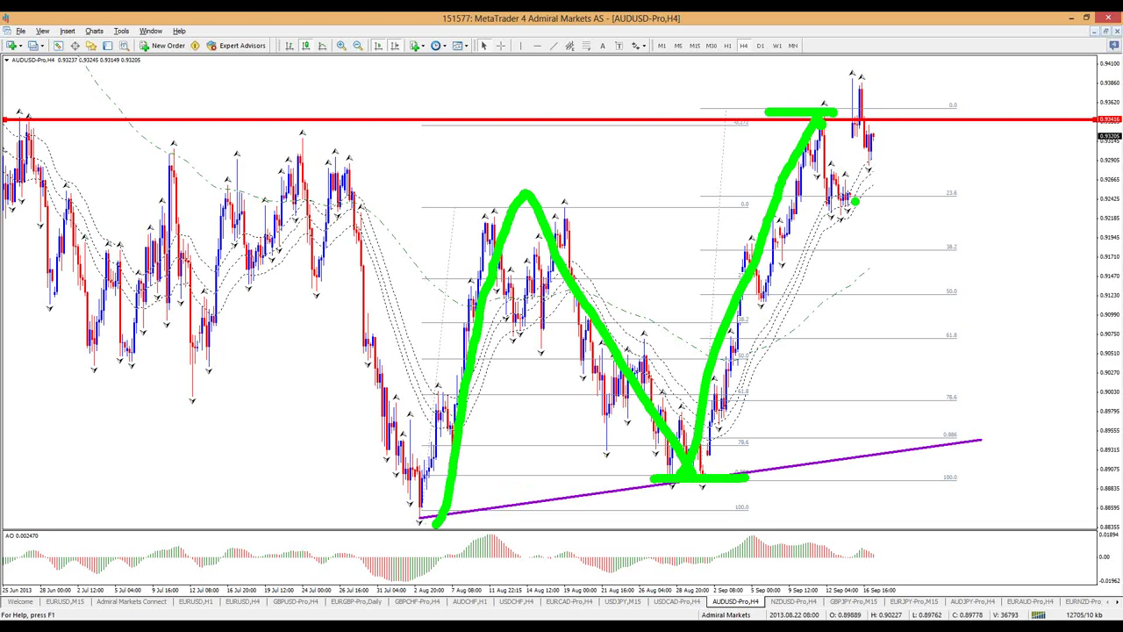
mouse_move(985, 191)
mouse_down()
mouse_move(943, 182)
mouse_move(958, 188)
mouse_up()
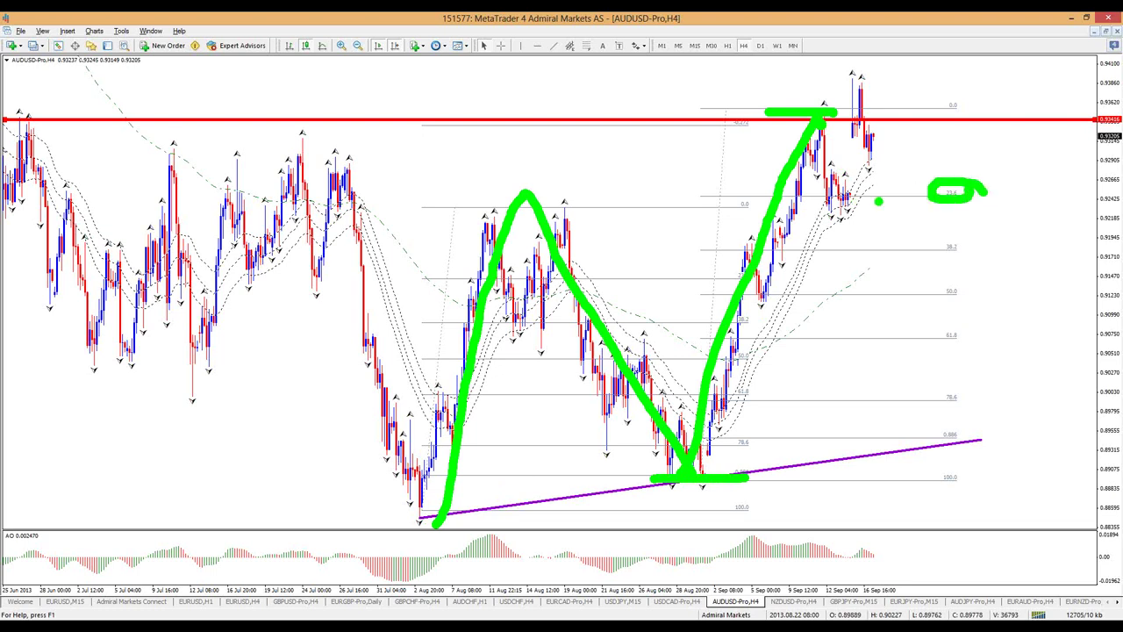
drag(812, 196, 895, 197)
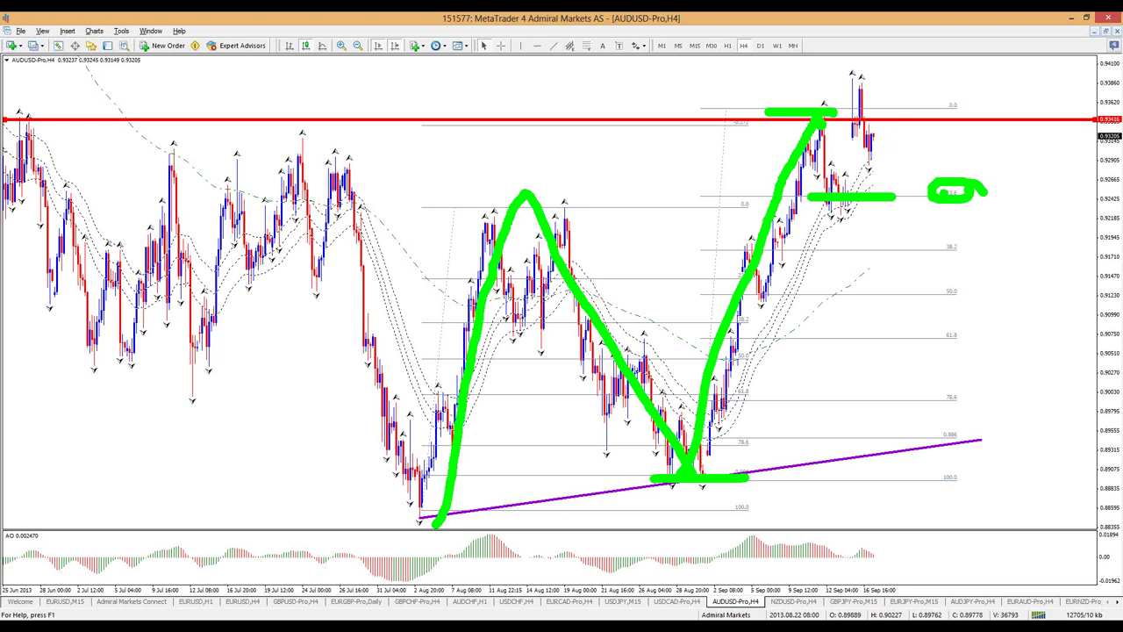
key(Escape)
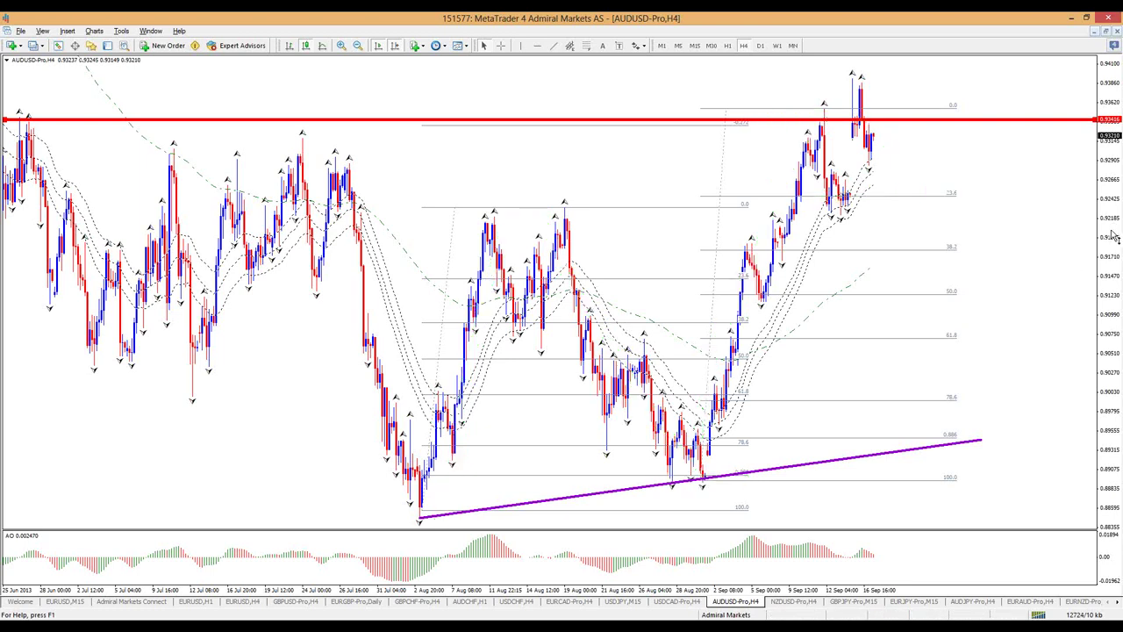
Compress the AUDUSD H4 price scale, sketch a green pullback to the 38.2 Fibonacci level, clear it, and mark and clear that level.
drag(1112, 224, 1112, 250)
mouse_move(812, 138)
mouse_down()
mouse_move(844, 230)
mouse_move(876, 112)
mouse_move(937, 270)
mouse_move(965, 252)
mouse_move(960, 263)
mouse_up()
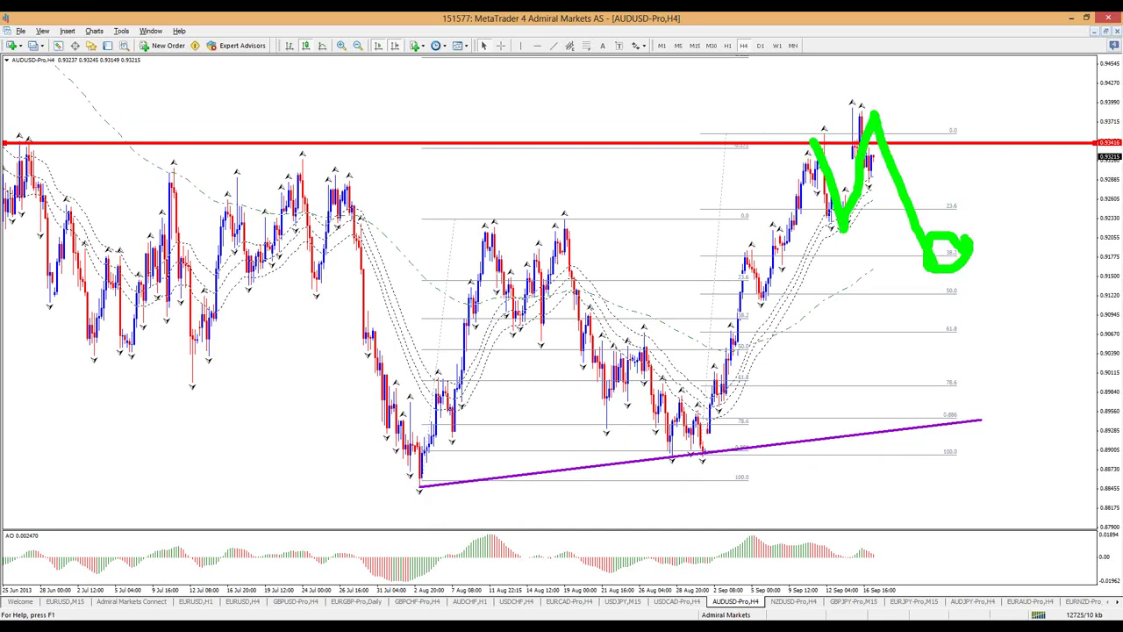
key(Escape)
mouse_move(744, 255)
mouse_down()
mouse_move(969, 245)
mouse_move(918, 260)
mouse_up()
key(Escape)
Inspect the AUDUSD H4 38.2 Fibonacci level with the crosshair, highlight it and circle the nearby price swings in green, and clear the marks.
click(500, 46)
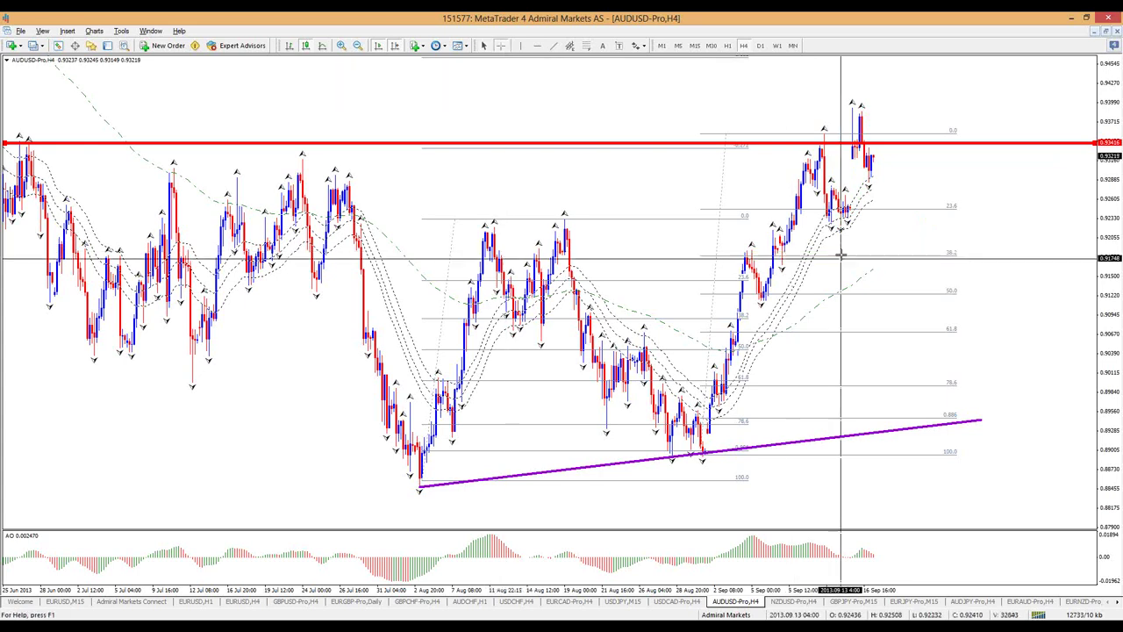
mouse_move(744, 255)
mouse_down()
mouse_move(765, 244)
mouse_move(788, 254)
mouse_move(951, 254)
mouse_up()
mouse_move(897, 267)
mouse_down()
mouse_move(864, 272)
mouse_move(893, 263)
mouse_up()
click(892, 236)
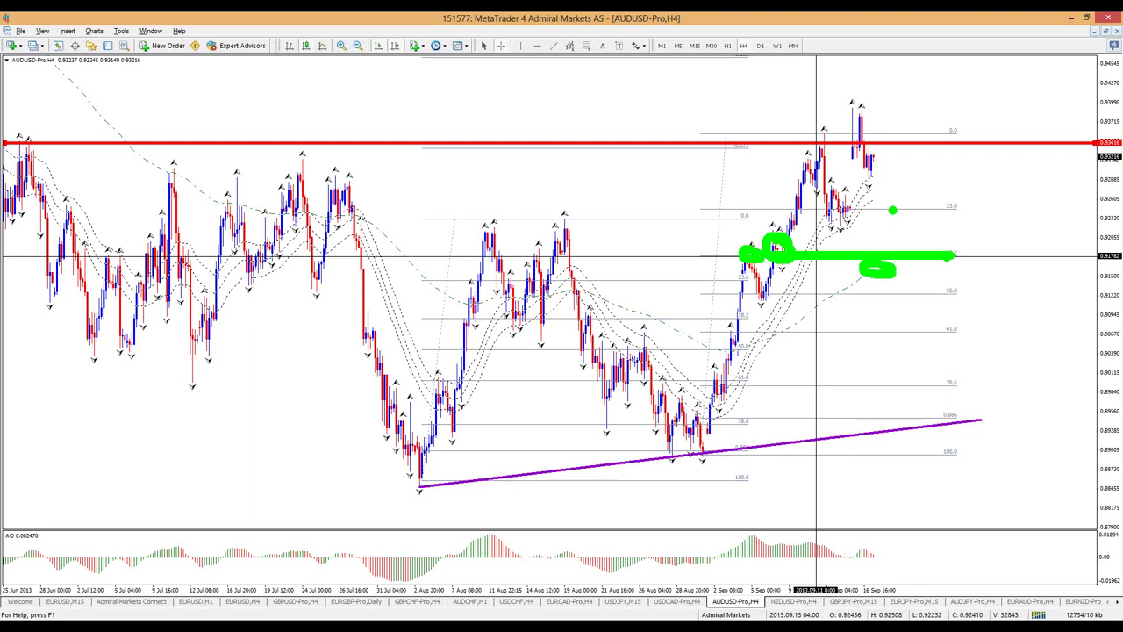
key(e)
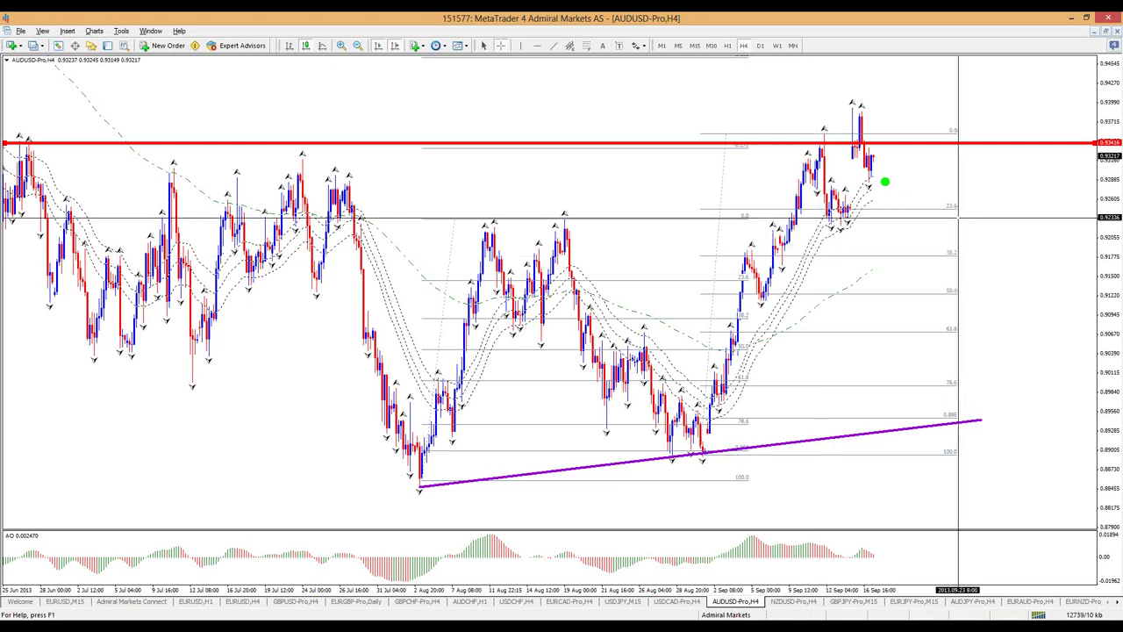
Mark AUDUSD support near the 38.2 Fibonacci level in green and draw a red line near the moving averages with an arrow down to it.
drag(857, 262, 994, 262)
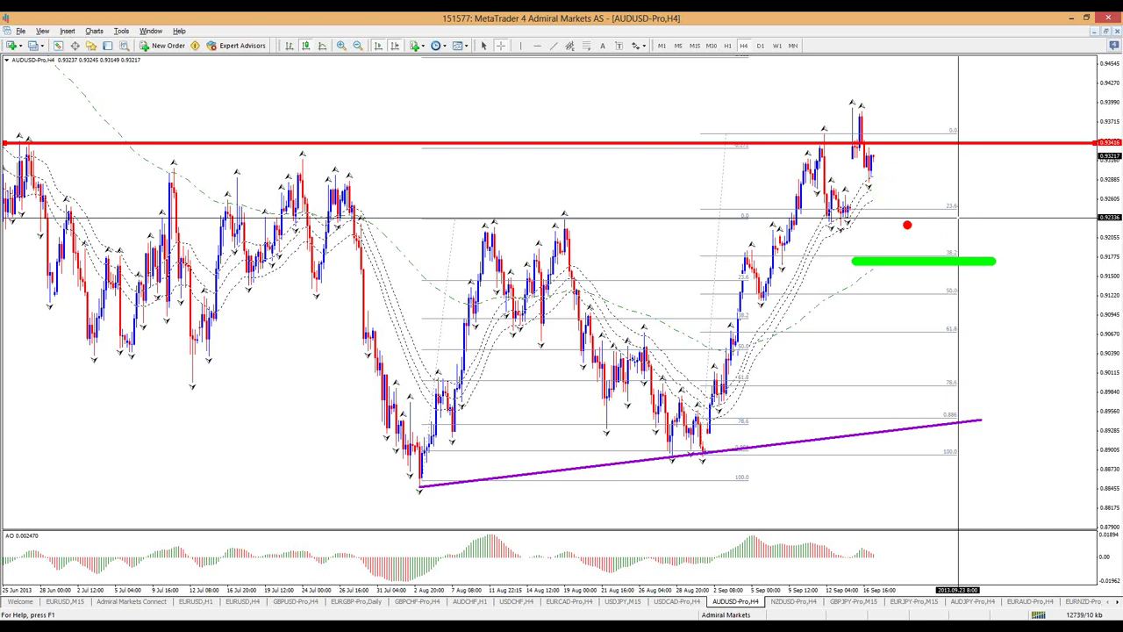
drag(867, 203, 926, 199)
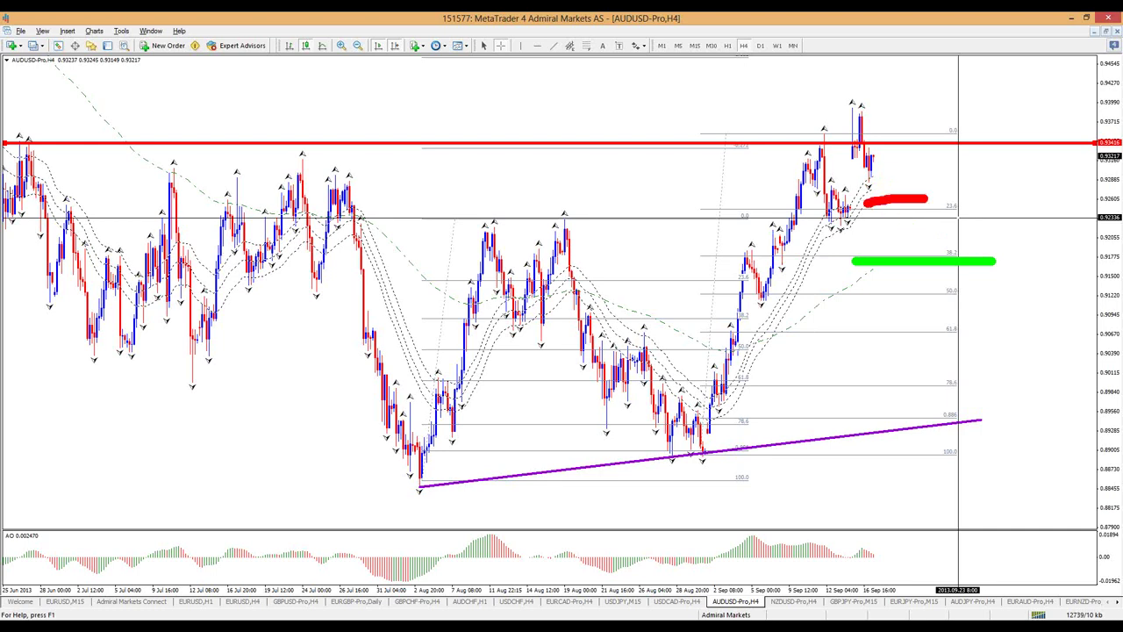
drag(857, 259, 968, 261)
mouse_move(899, 210)
mouse_down()
mouse_move(912, 254)
mouse_move(928, 232)
mouse_up()
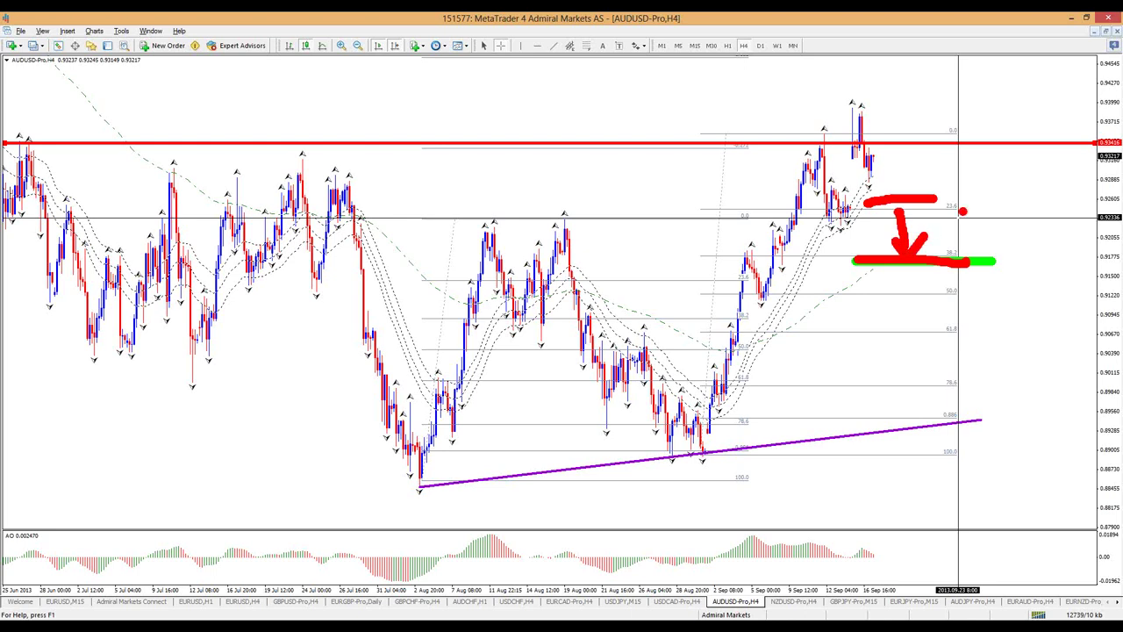
Mark the current AUDUSD price and the area above the latest highs in green, and clear all drawings.
key(g)
mouse_move(896, 163)
mouse_down()
mouse_move(873, 167)
mouse_move(893, 158)
mouse_up()
mouse_move(847, 104)
mouse_down()
mouse_move(913, 125)
mouse_move(895, 54)
mouse_move(958, 72)
mouse_up()
key(Escape)
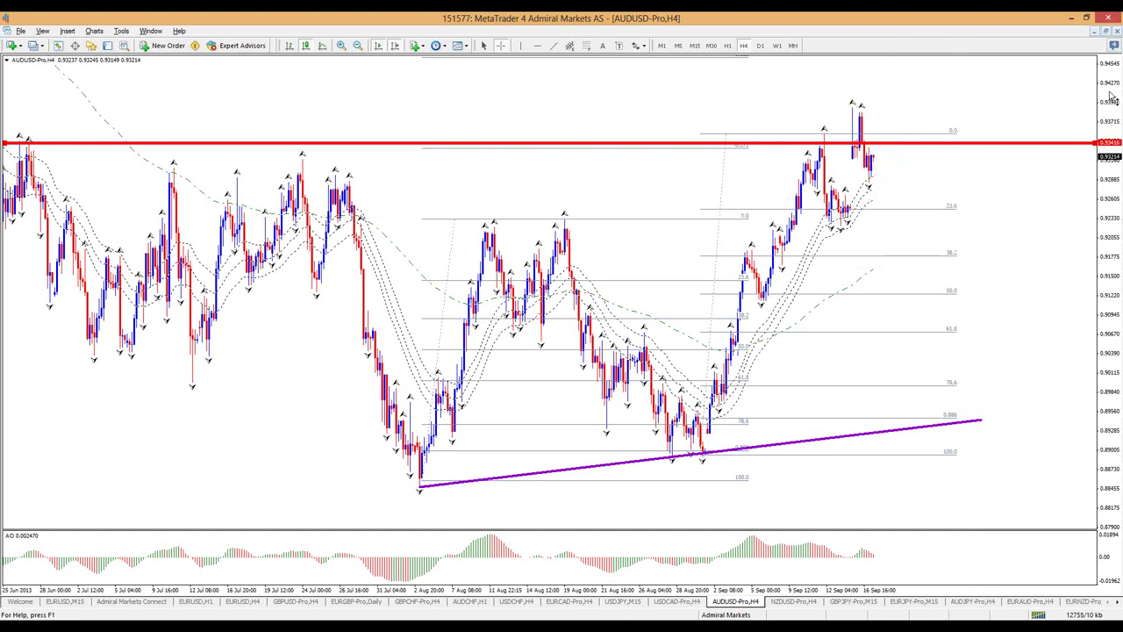
Compress the AUDUSD H4 price scale, mark the latest highs and the -0.272 Fibonacci target in green, and draw an upward arrow between them.
drag(1113, 104, 960, 112)
drag(825, 132, 900, 132)
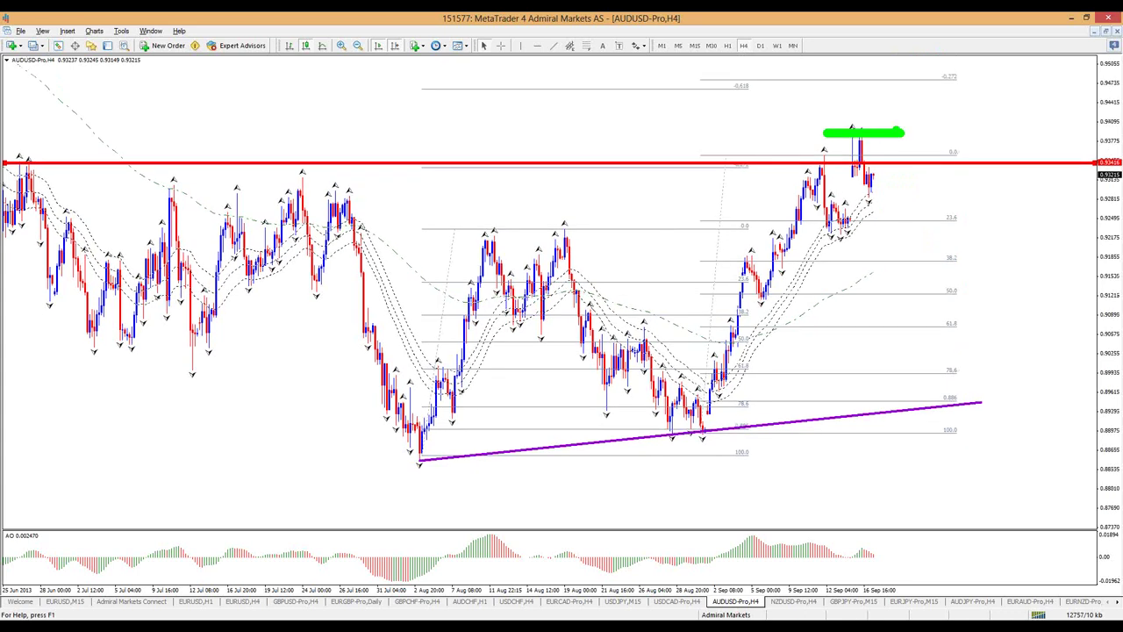
drag(727, 84, 751, 83)
drag(917, 79, 980, 79)
mouse_move(921, 120)
mouse_down()
mouse_move(956, 91)
mouse_move(942, 114)
mouse_up()
Draw a red arrow down to the 38.2 Fibonacci level and a green bounce curving upward from it, and clear all drawings.
key(r)
drag(887, 217, 888, 233)
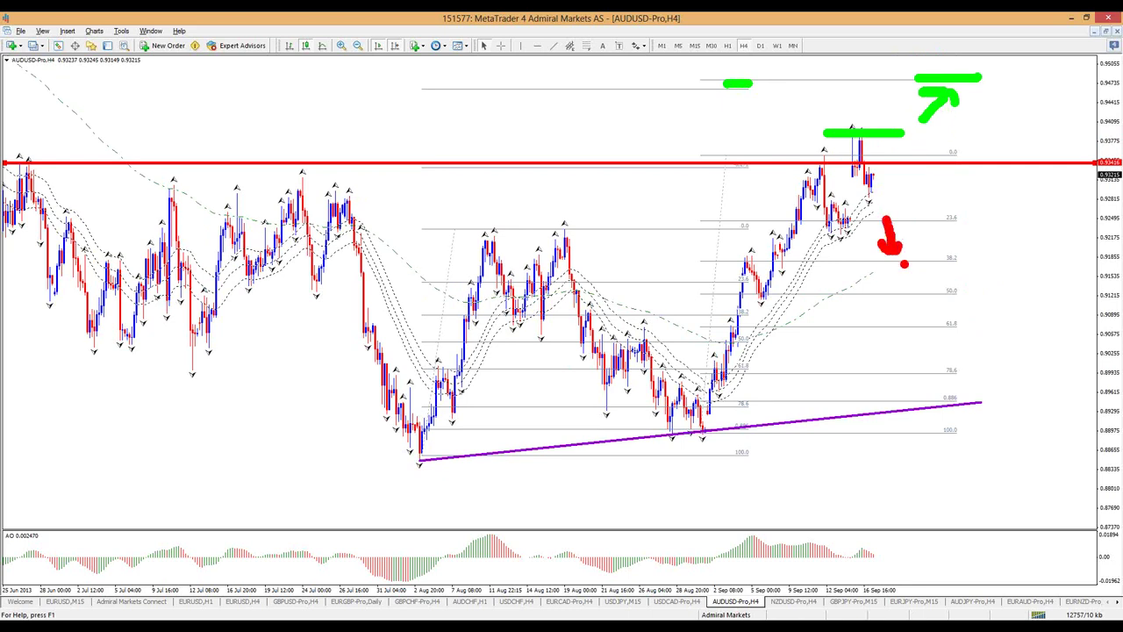
drag(921, 257, 988, 204)
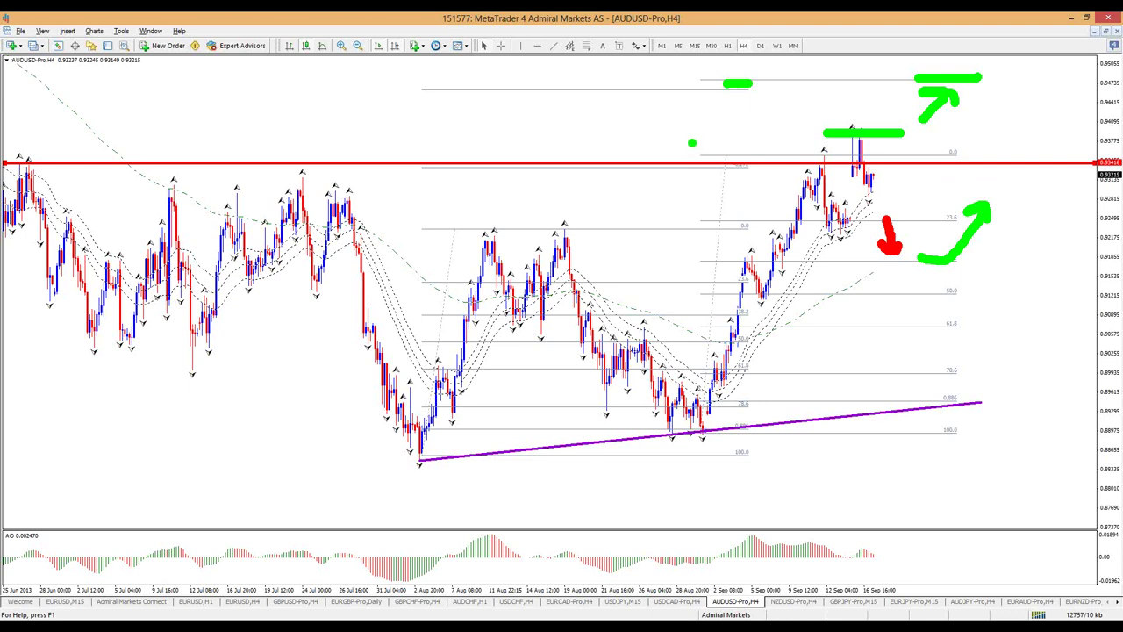
key(Escape)
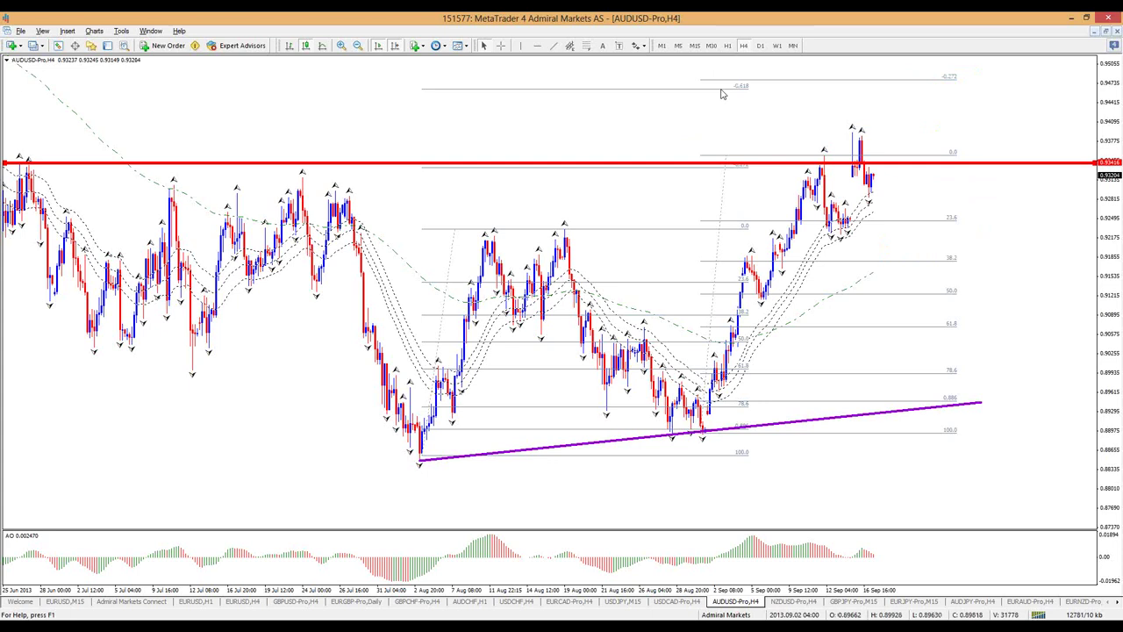
Inspect the 38.2 Fibonacci level on the AUDUSD Daily chart and the -0.272 target on H4 with the crosshair.
click(761, 47)
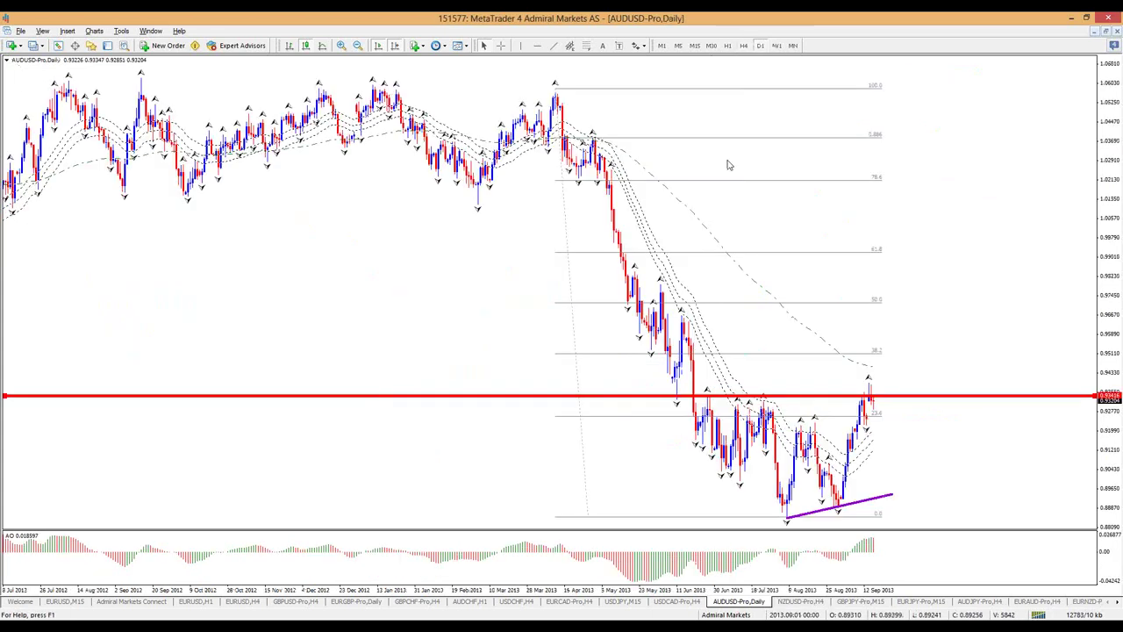
click(500, 47)
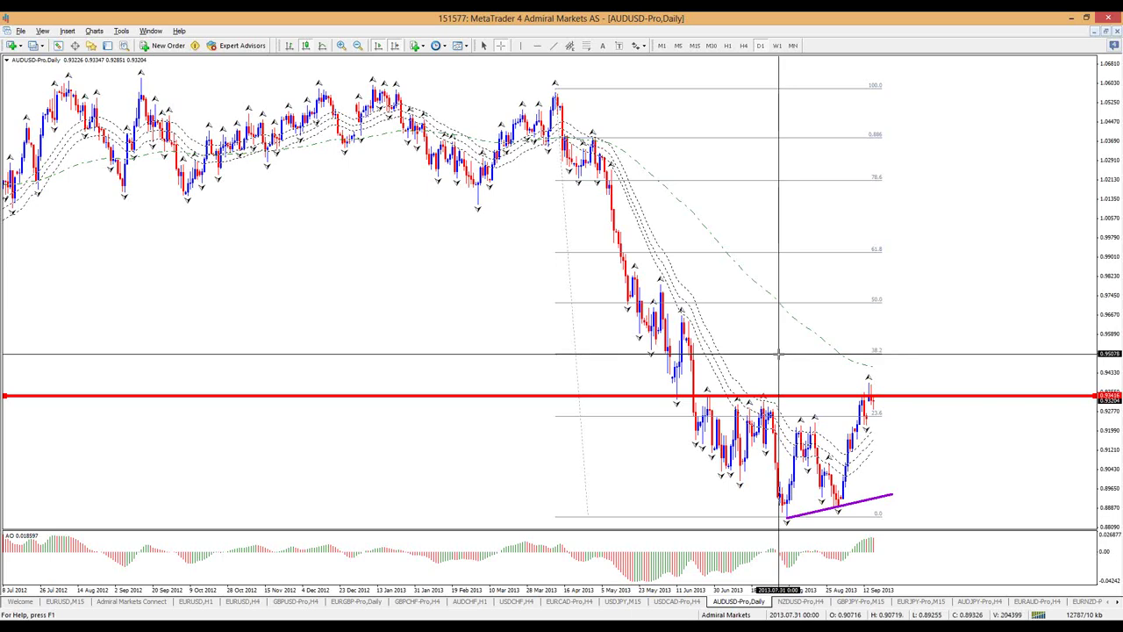
click(743, 45)
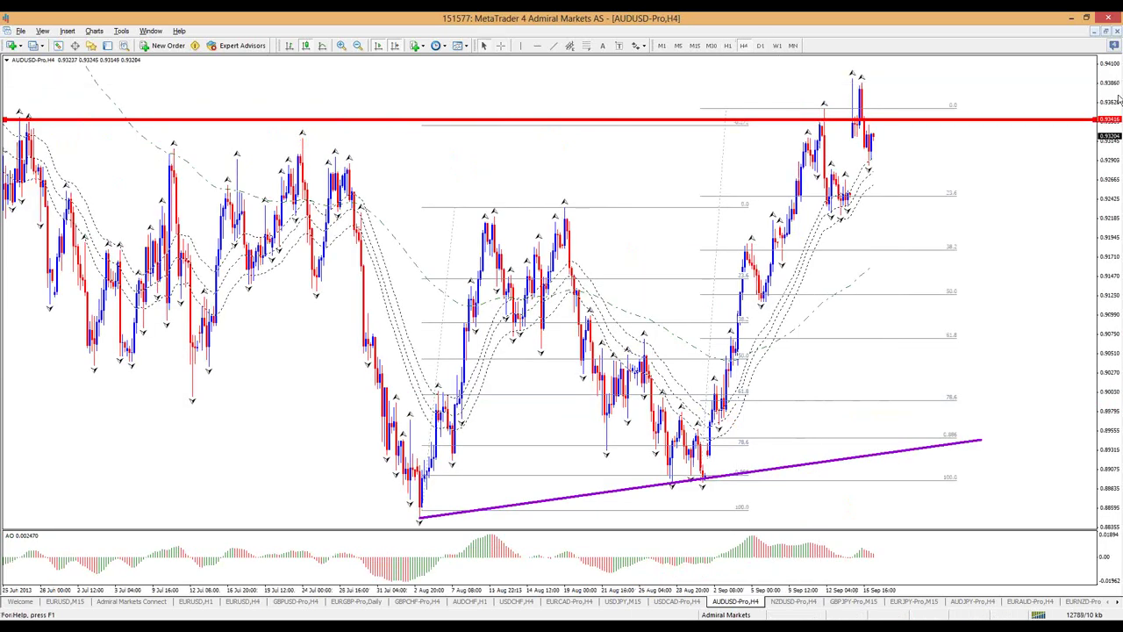
drag(1119, 99, 1117, 162)
click(500, 46)
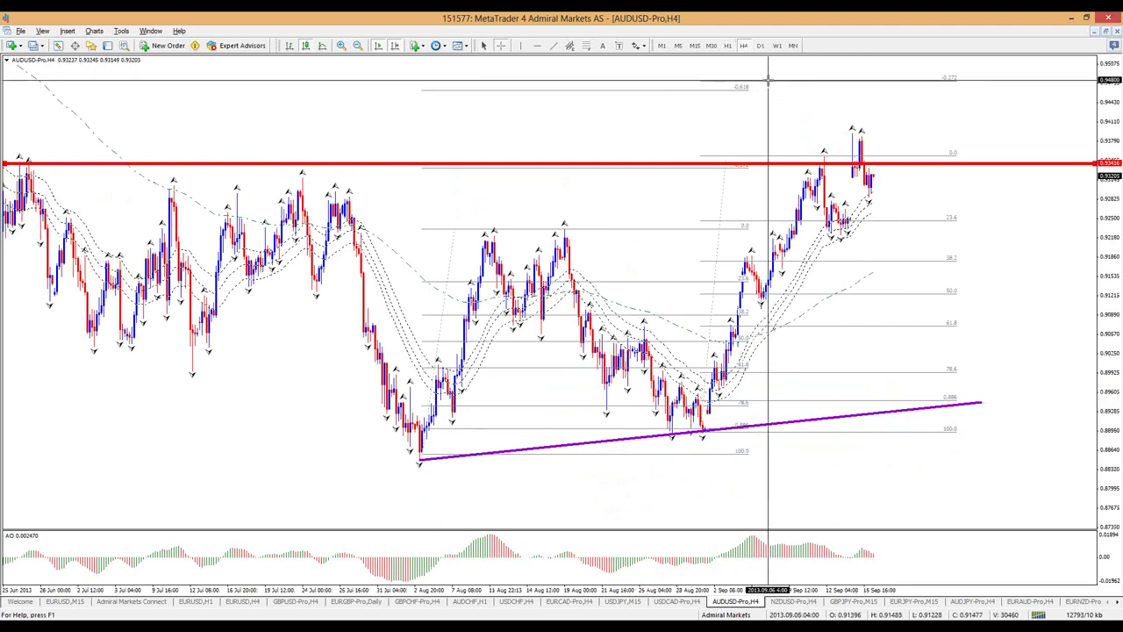
Highlight the -0.272 target and the red resistance line in green, and sketch a dip to that line followed by a rally.
mouse_move(768, 85)
mouse_down()
mouse_move(723, 96)
mouse_move(747, 98)
mouse_move(708, 84)
mouse_move(992, 84)
mouse_up()
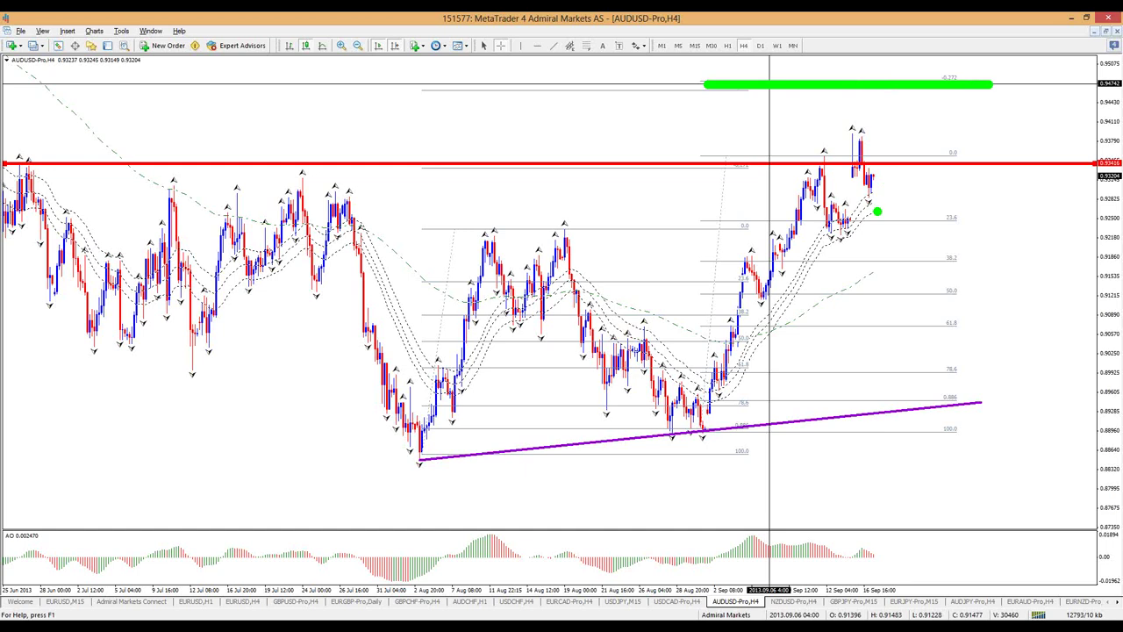
mouse_move(874, 146)
mouse_down()
mouse_move(1075, 24)
mouse_move(1053, 33)
mouse_move(1086, 37)
mouse_up()
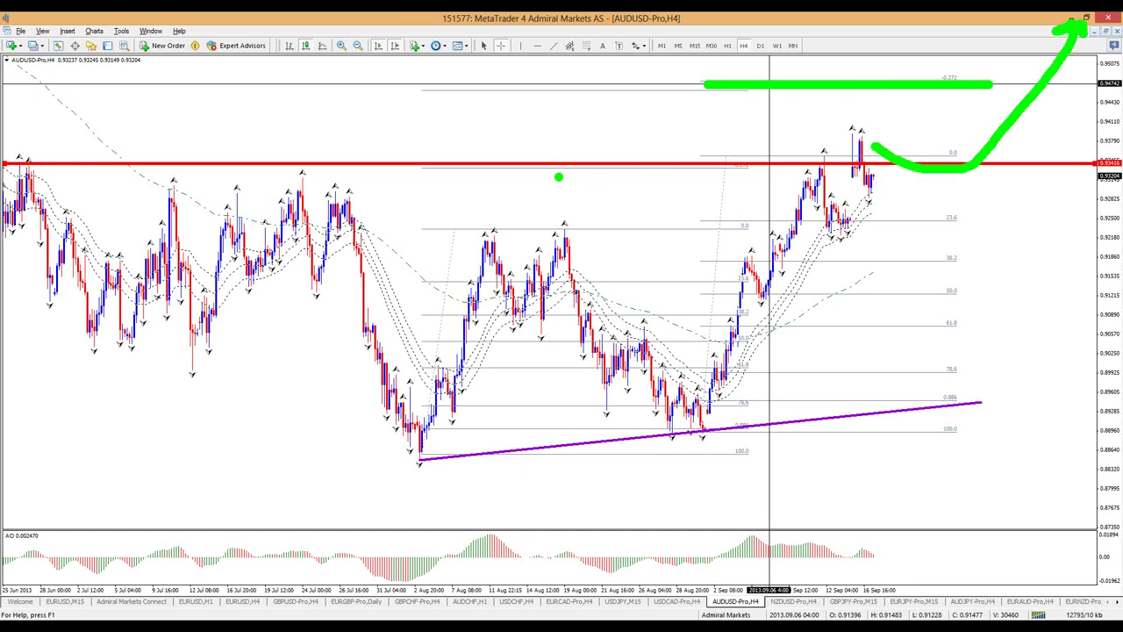
drag(478, 164, 790, 163)
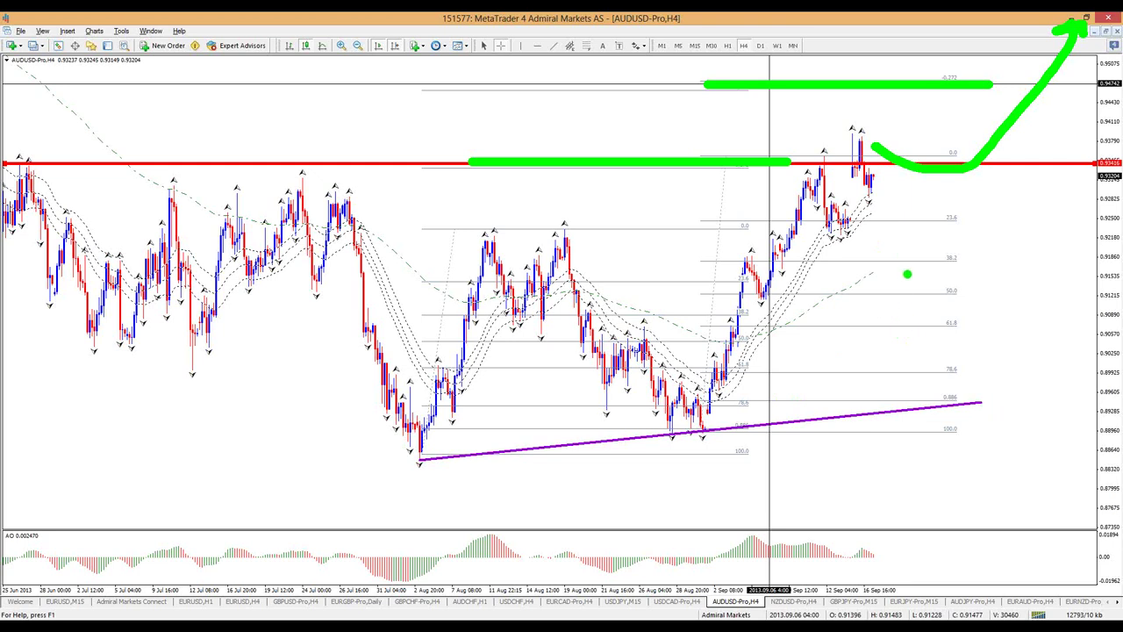
Circle the zone between the 38.2 and 50.0 Fibonacci levels, add a green line with an arrow above the latest highs, and clear the drawings.
mouse_move(976, 277)
mouse_down()
mouse_move(960, 247)
mouse_move(928, 285)
mouse_move(972, 255)
mouse_up()
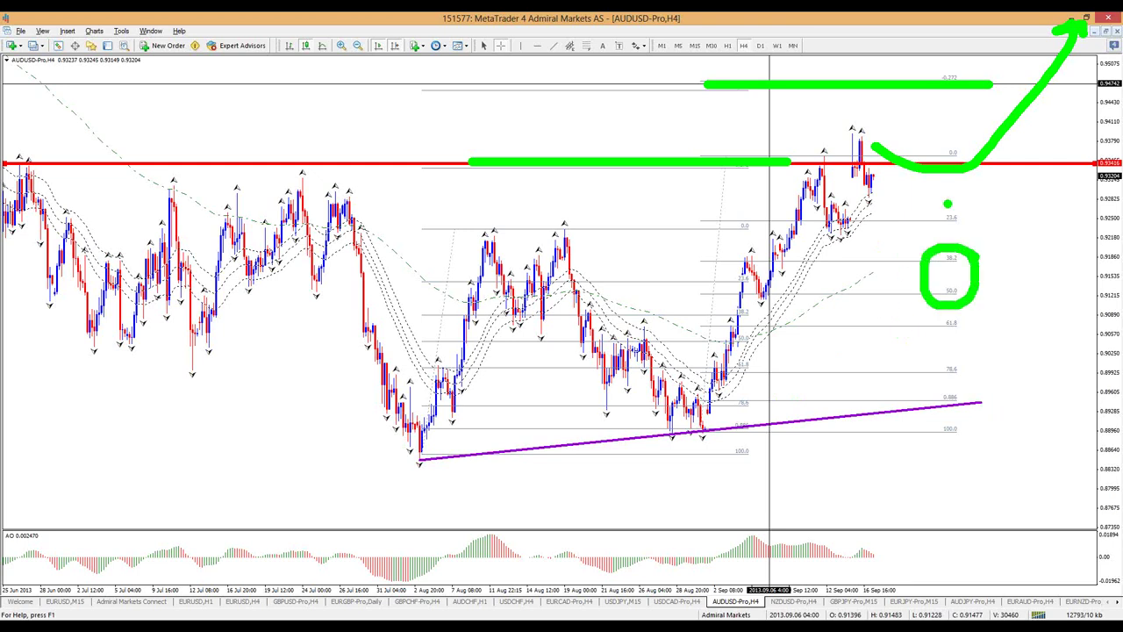
mouse_move(957, 88)
mouse_down()
mouse_move(1030, 96)
mouse_move(1034, 70)
mouse_move(1027, 111)
mouse_up()
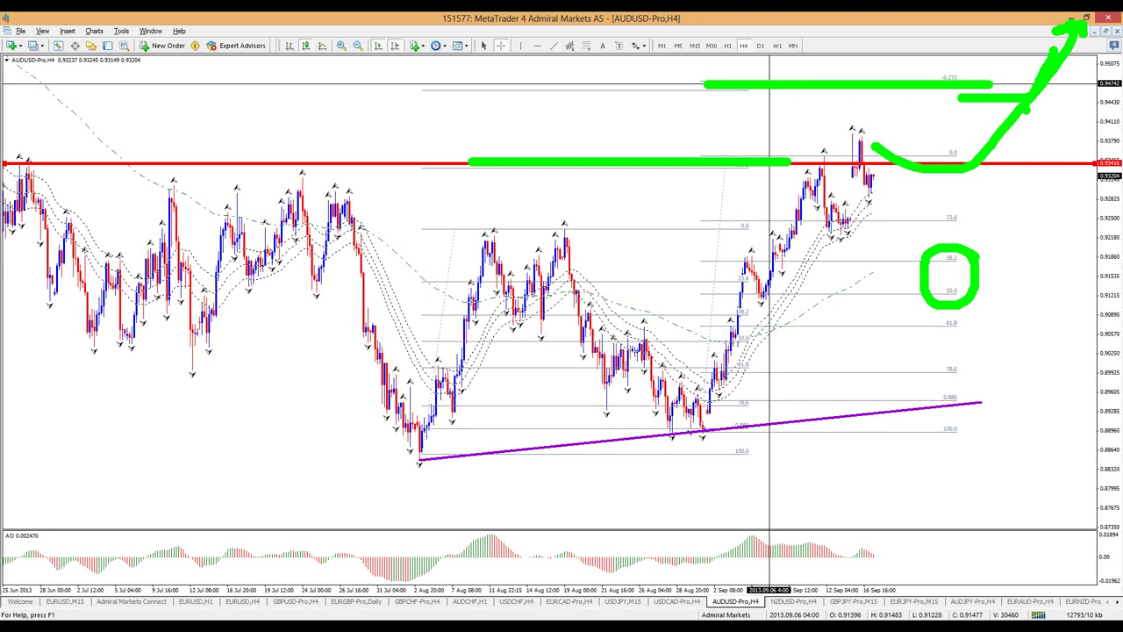
key(e)
Circle the 38.2 to 50.0 Fibonacci zone again, mark the latest highs with a green line and breakout arrow, and clear everything.
drag(953, 240, 951, 242)
mouse_move(925, 112)
mouse_down()
mouse_move(990, 54)
mouse_move(998, 72)
mouse_up()
drag(818, 130, 1053, 126)
drag(935, 125, 991, 84)
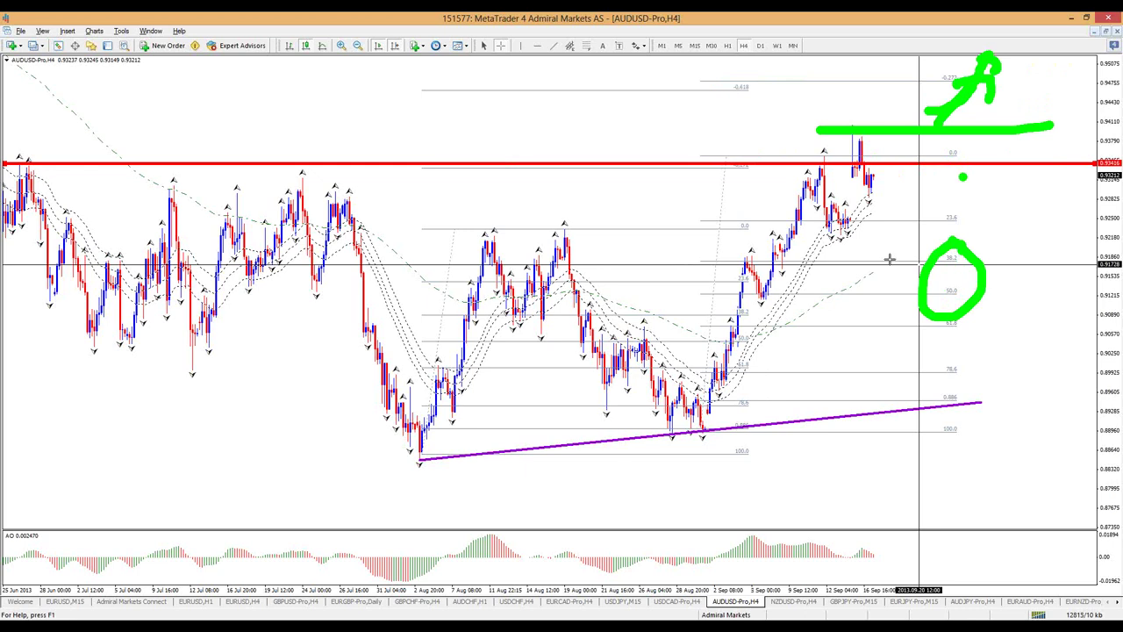
key(e)
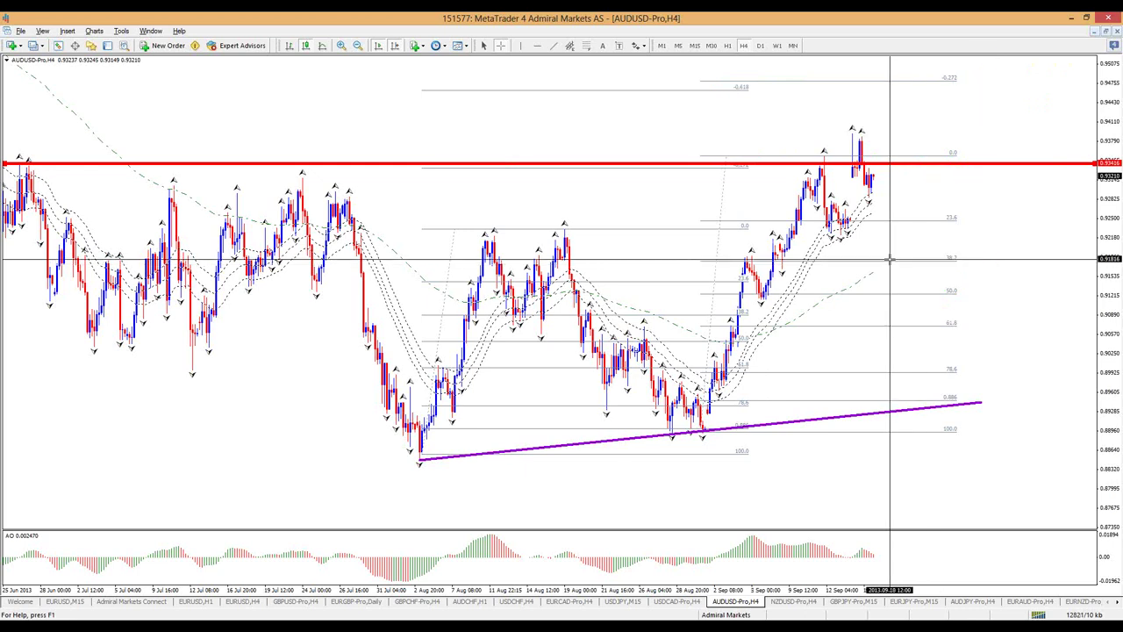